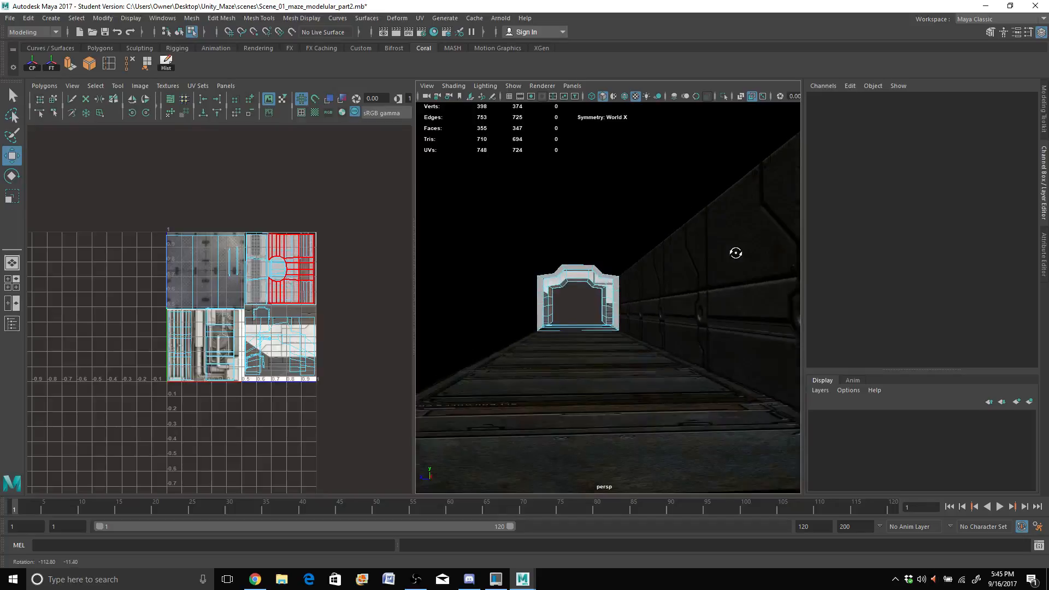
Step: Examine the textured floor, doorways, wall panels and ceiling pipes inside the four-way junction
{"action": "left_click_drag", "start_coordinate": [740, 254], "coordinate": [551, 292], "text": "alt"}
{"action": "scroll", "coordinate": [598, 278], "scroll_direction": "up", "scroll_amount": 3}
{"action": "scroll", "coordinate": [602, 279], "scroll_direction": "up", "scroll_amount": 5}
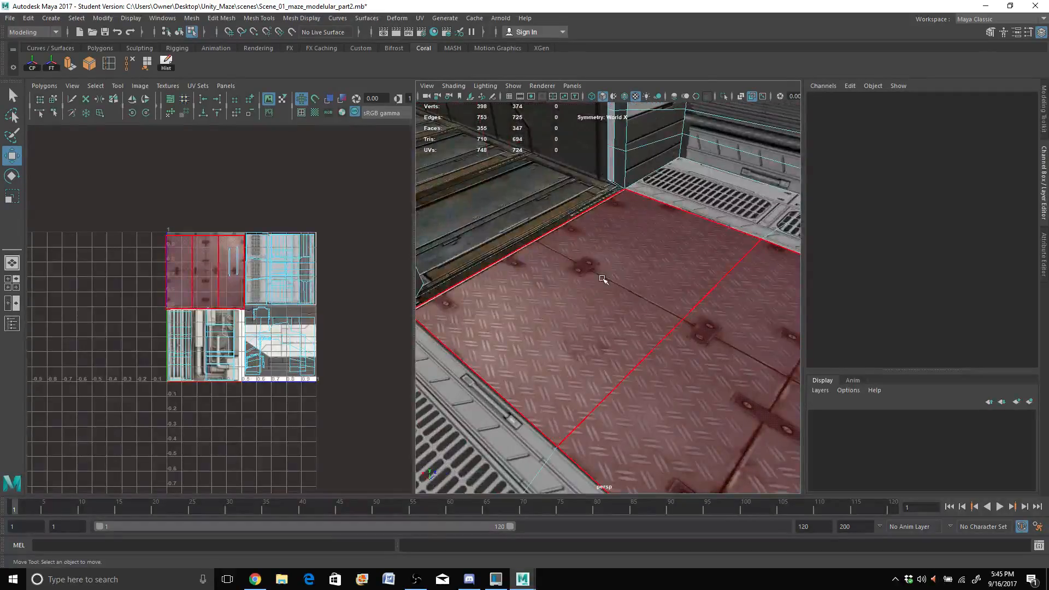
{"action": "scroll", "coordinate": [606, 271], "scroll_direction": "down", "scroll_amount": 6}
{"action": "left_click_drag", "start_coordinate": [601, 229], "coordinate": [574, 184], "text": "alt"}
{"action": "scroll", "coordinate": [587, 184], "scroll_direction": "down", "scroll_amount": 3}
{"action": "scroll", "coordinate": [596, 202], "scroll_direction": "up", "scroll_amount": 2}
{"action": "middle_click_drag", "start_coordinate": [602, 218], "coordinate": [588, 260], "text": "alt"}
{"action": "scroll", "coordinate": [587, 260], "scroll_direction": "down", "scroll_amount": 2}
{"action": "scroll", "coordinate": [588, 260], "scroll_direction": "up", "scroll_amount": 2}
{"action": "left_click_drag", "start_coordinate": [588, 260], "coordinate": [613, 129], "text": "alt"}
{"action": "middle_click_drag", "start_coordinate": [612, 129], "coordinate": [631, 287], "text": "alt"}
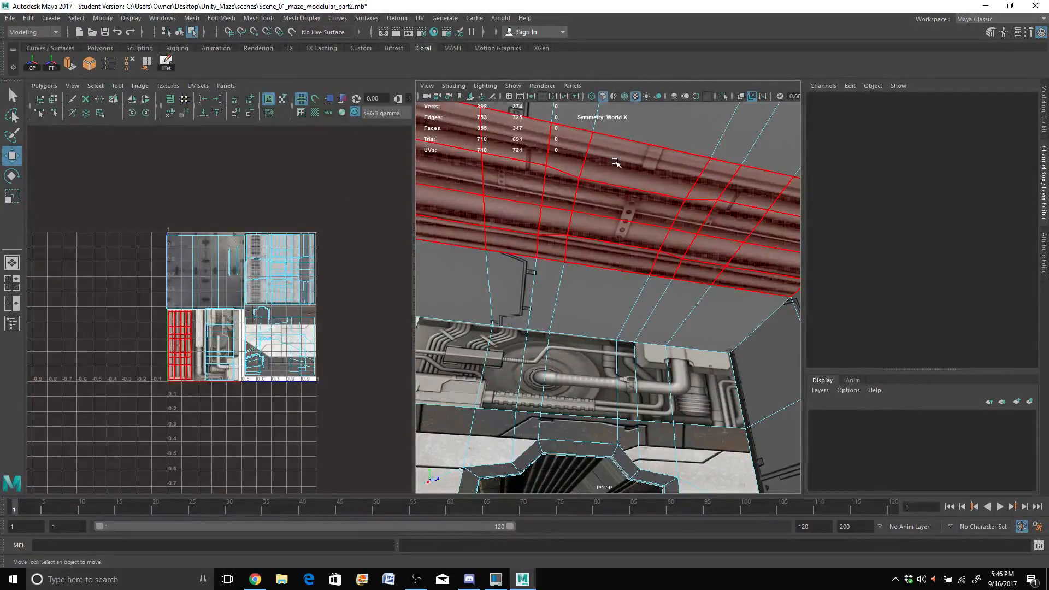
Step: Select the whole junction mesh and review its construction history
{"action": "right_click_drag", "start_coordinate": [615, 161], "coordinate": [642, 147]}
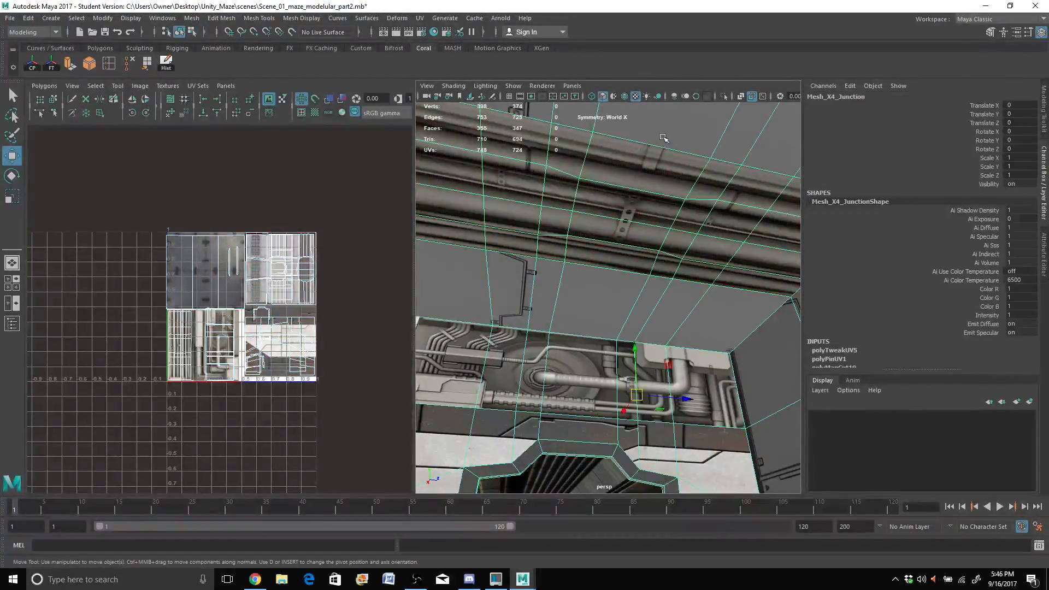
{"action": "left_click", "coordinate": [834, 359]}
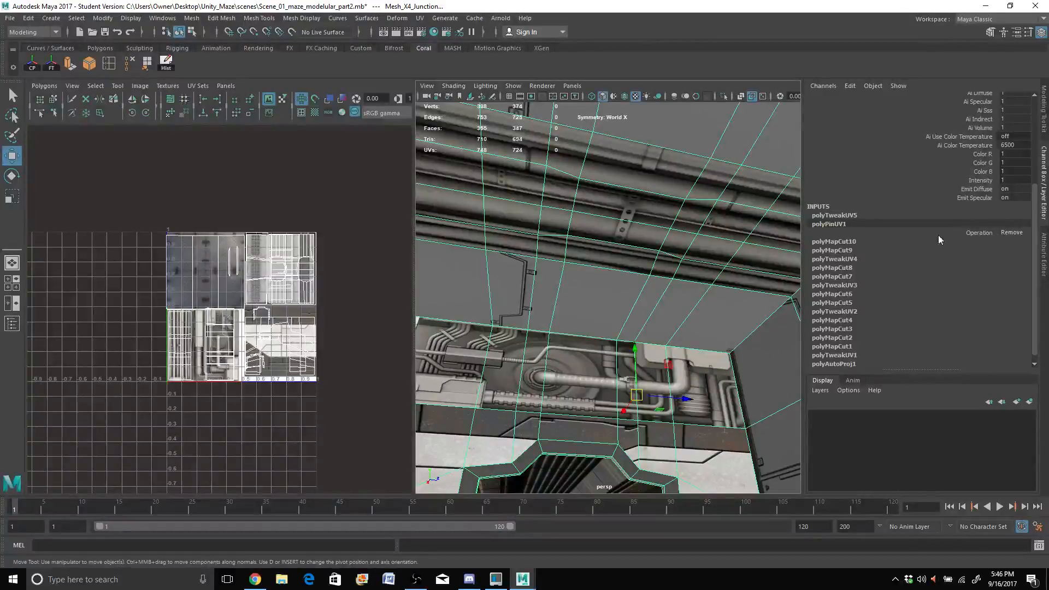
{"action": "left_click", "coordinate": [829, 189]}
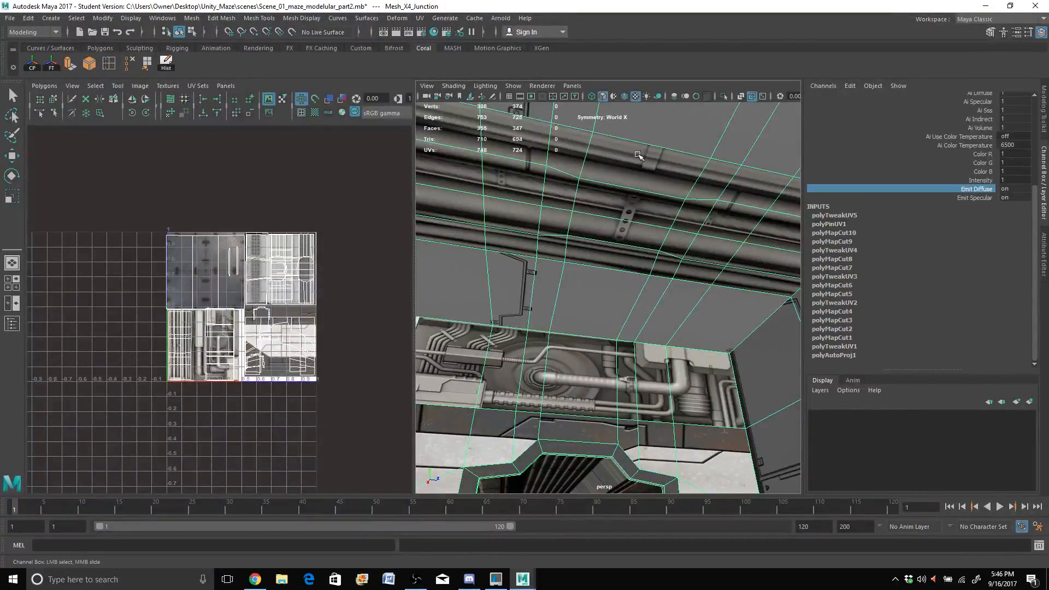
Step: Frame the junction mesh and show the perspective view alone, facing the round doorway from outside
{"action": "key", "text": "f"}
{"action": "left_click_drag", "start_coordinate": [561, 286], "coordinate": [545, 314], "text": "alt"}
{"action": "middle_click_drag", "start_coordinate": [546, 314], "coordinate": [651, 246], "text": "alt"}
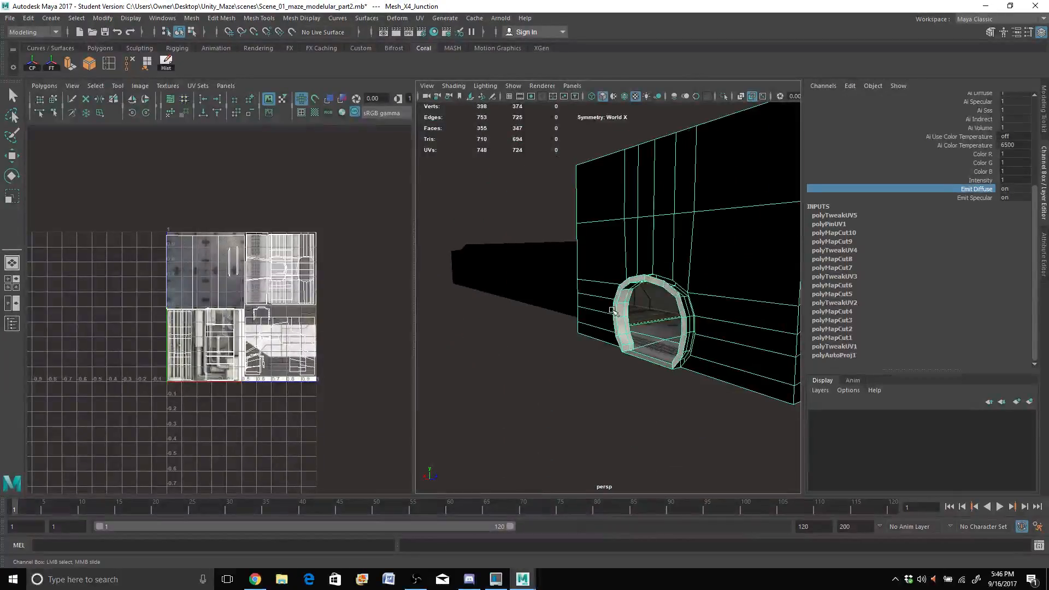
{"action": "left_click_drag", "start_coordinate": [613, 312], "coordinate": [666, 331], "text": "alt"}
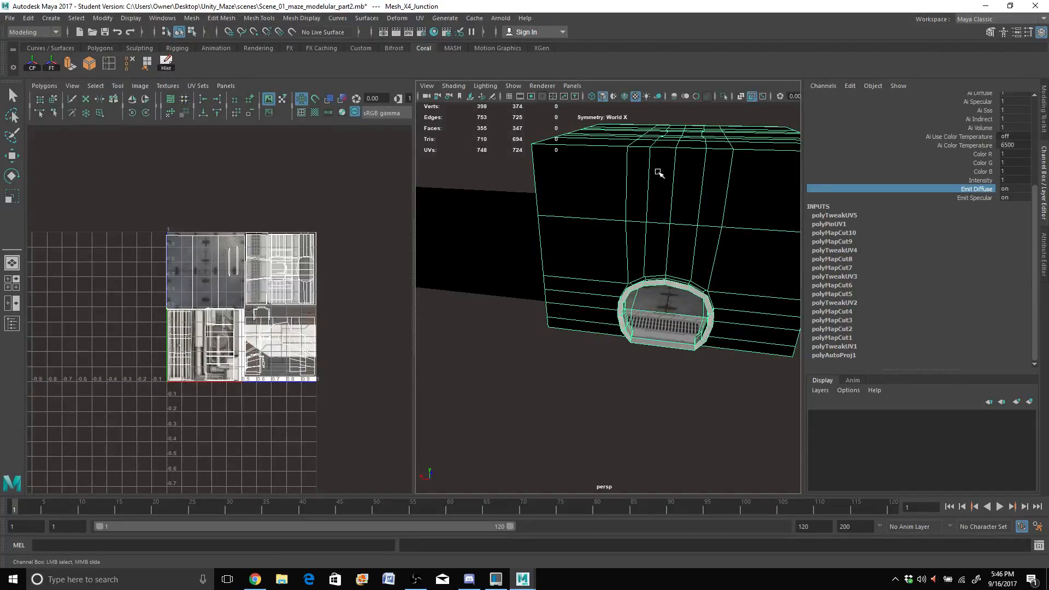
{"action": "right_click_drag", "start_coordinate": [659, 171], "coordinate": [677, 163]}
{"action": "key", "text": "space"}
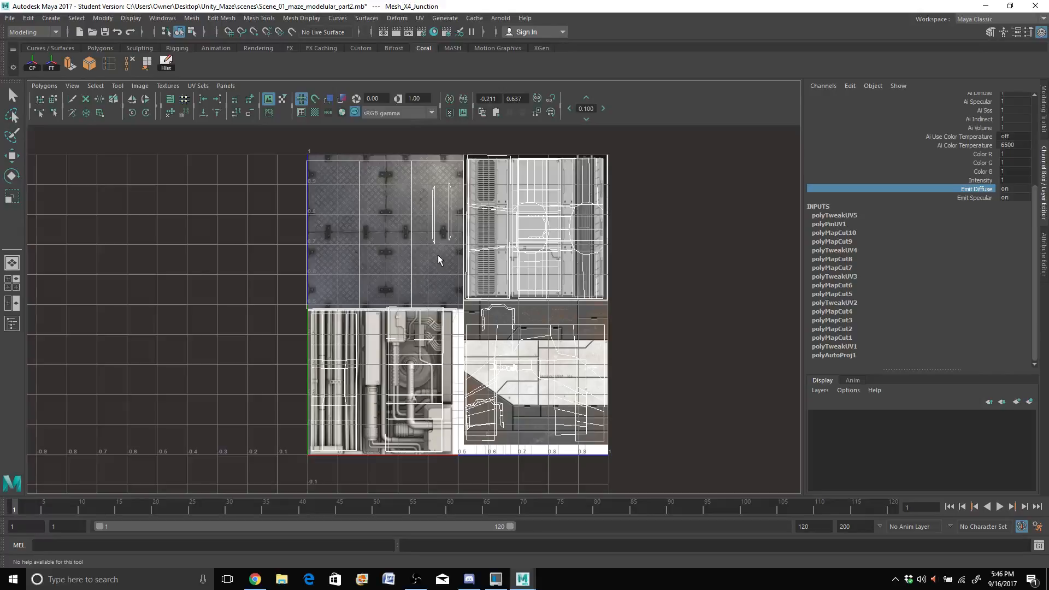
{"action": "left_click", "coordinate": [12, 263]}
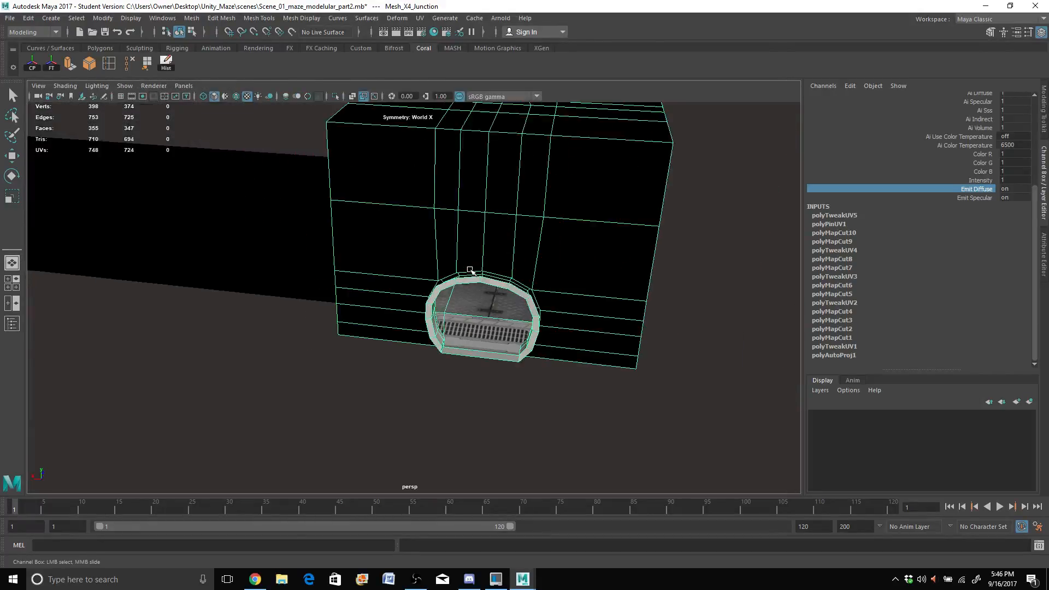
{"action": "mouse_move", "coordinate": [473, 294]}
{"action": "left_mouse_down", "text": "alt"}
{"action": "mouse_move", "coordinate": [459, 305]}
{"action": "mouse_move", "coordinate": [476, 313]}
{"action": "left_mouse_up", "text": "alt"}
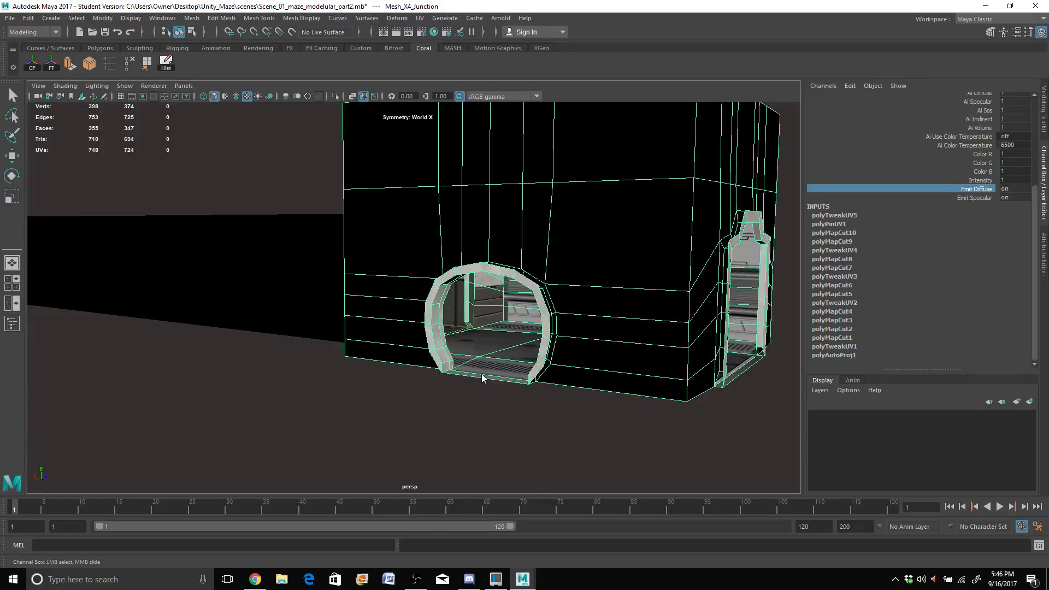
Step: Select the complete outer edge loop around the junction's round doorway, including its bottom edge
{"action": "right_click_drag", "start_coordinate": [481, 374], "coordinate": [481, 247]}
{"action": "key", "text": "w"}
{"action": "scroll", "coordinate": [489, 305], "scroll_direction": "up", "scroll_amount": 5}
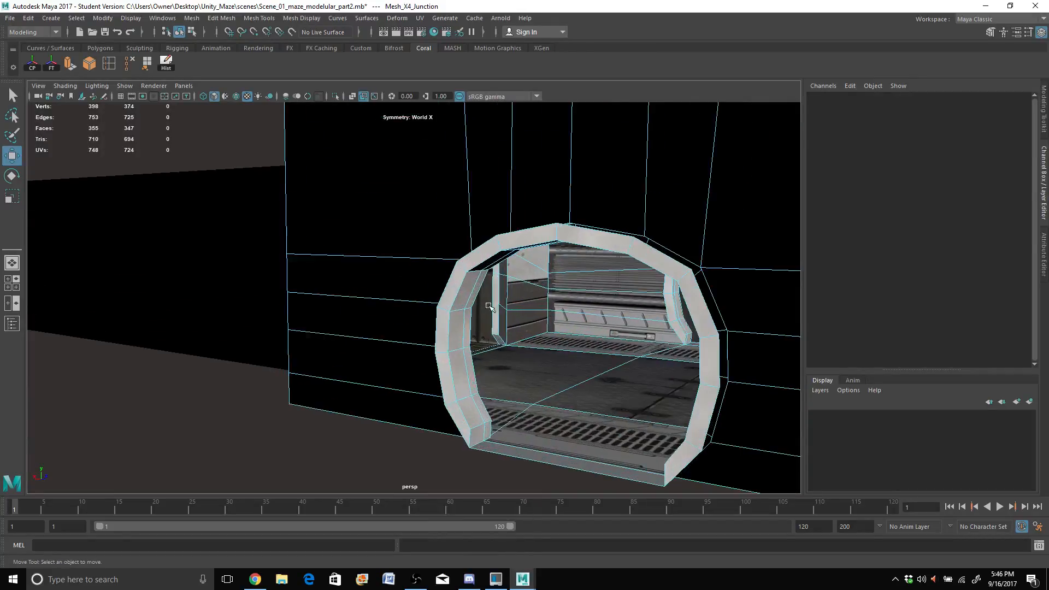
{"action": "left_click", "coordinate": [538, 461]}
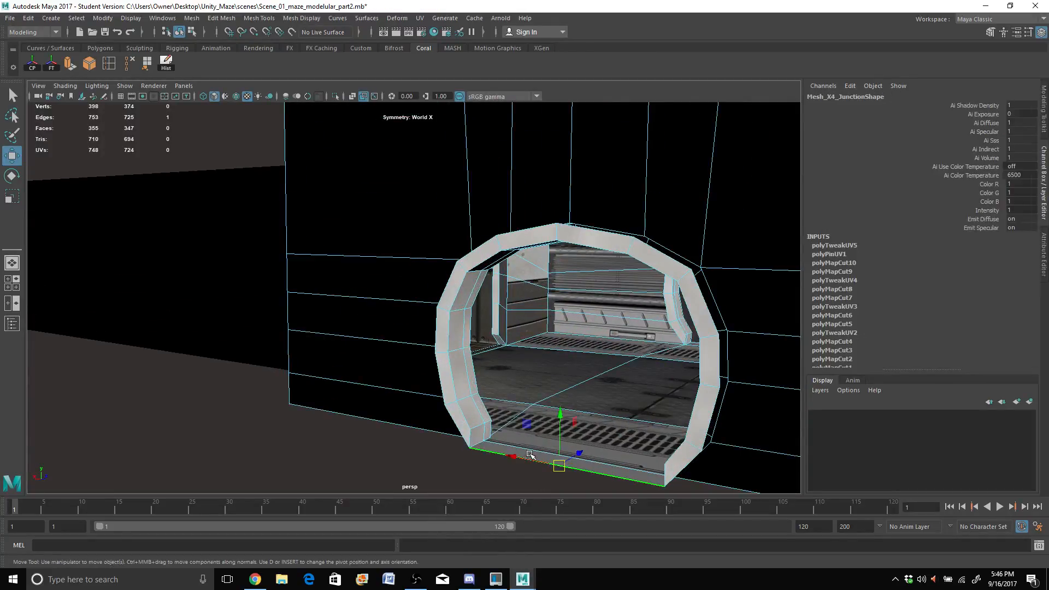
{"action": "double_click", "coordinate": [462, 433], "text": "shift"}
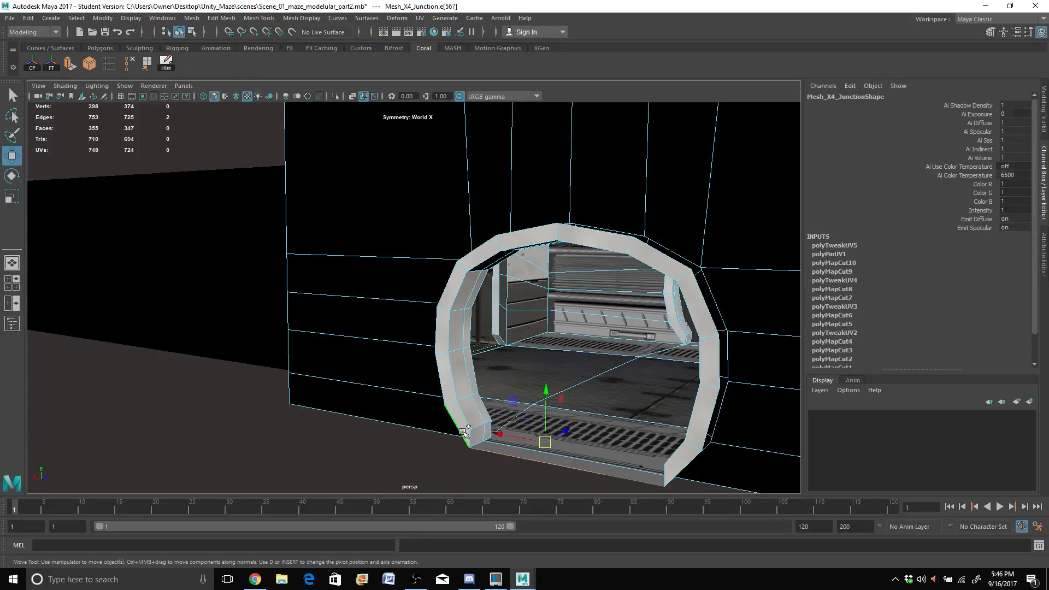
{"action": "scroll", "coordinate": [463, 432], "scroll_direction": "down", "scroll_amount": 2}
{"action": "left_click_drag", "start_coordinate": [541, 377], "coordinate": [601, 360], "text": "alt"}
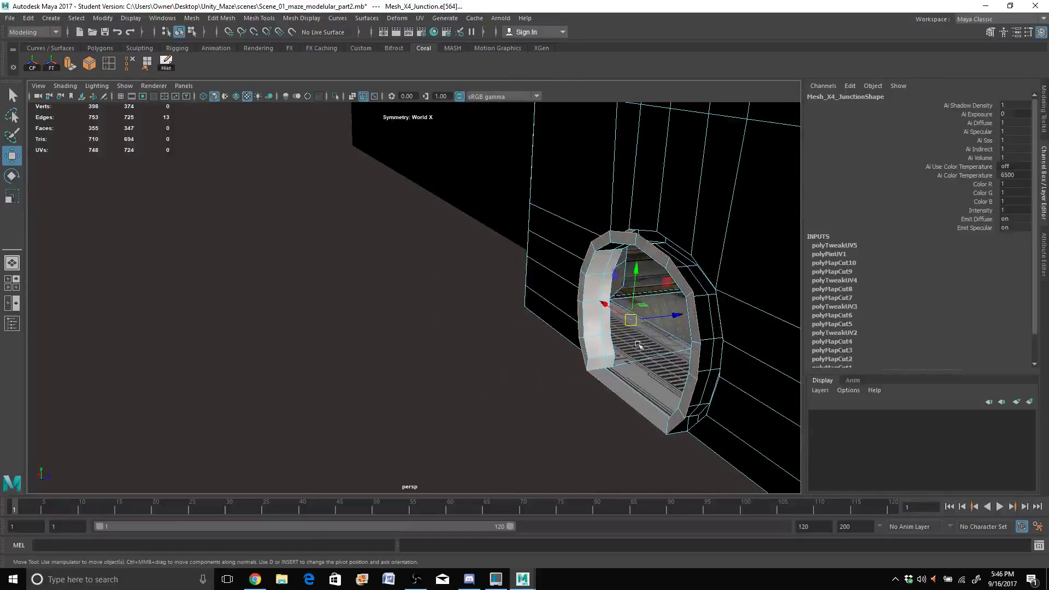
Step: Extrude the round doorway's outer edge loop outward by a local Z translation of about 0.3
{"action": "left_click", "coordinate": [70, 65]}
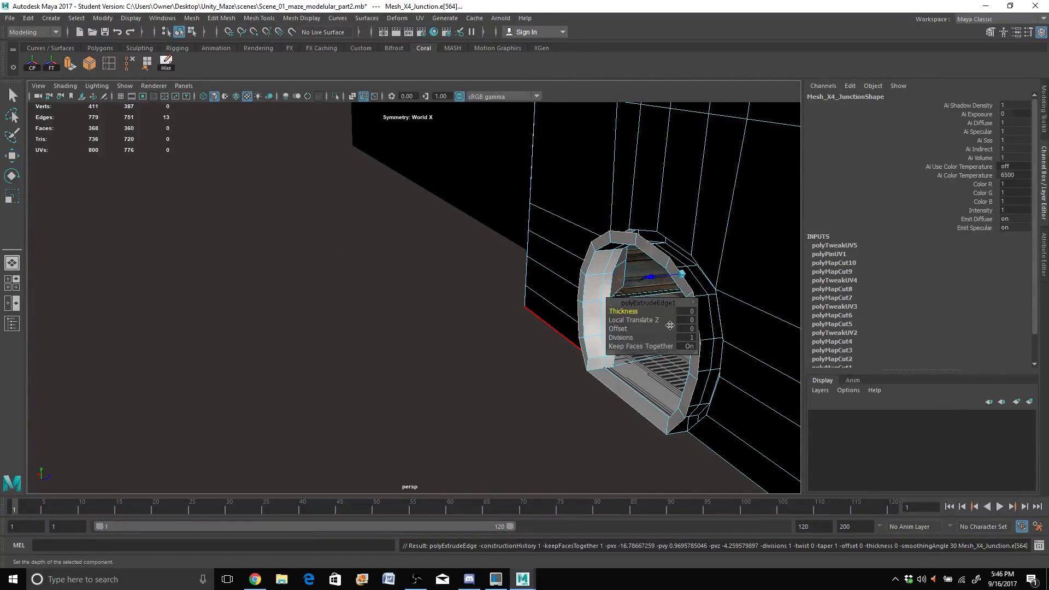
{"action": "mouse_move", "coordinate": [550, 314]}
{"action": "left_mouse_down", "text": "alt"}
{"action": "mouse_move", "coordinate": [526, 310]}
{"action": "mouse_move", "coordinate": [534, 305]}
{"action": "left_mouse_up", "text": "alt"}
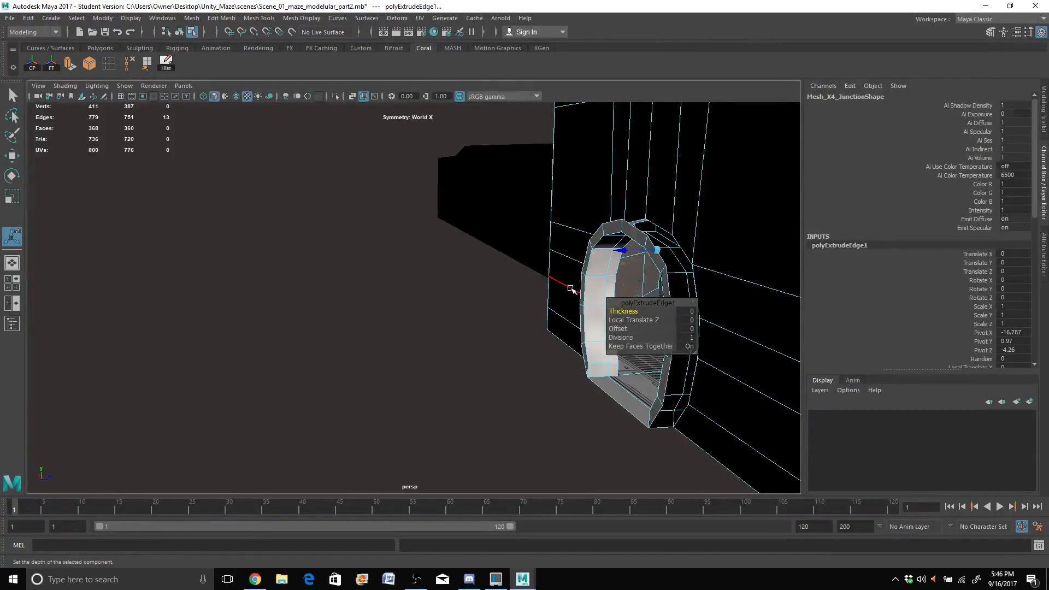
{"action": "left_click_drag", "start_coordinate": [621, 251], "coordinate": [598, 253]}
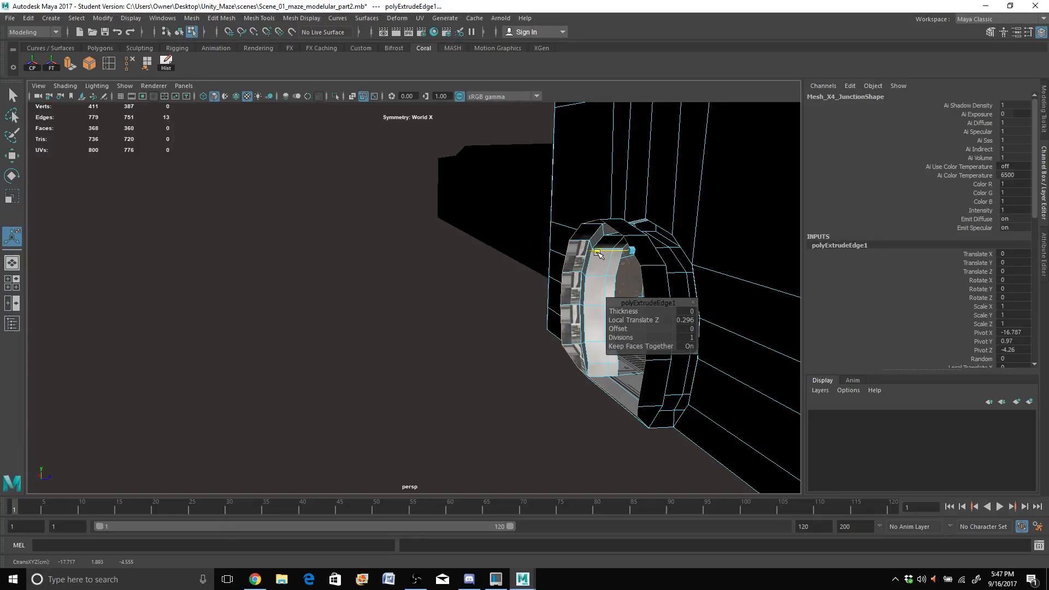
{"action": "left_click", "coordinate": [12, 96]}
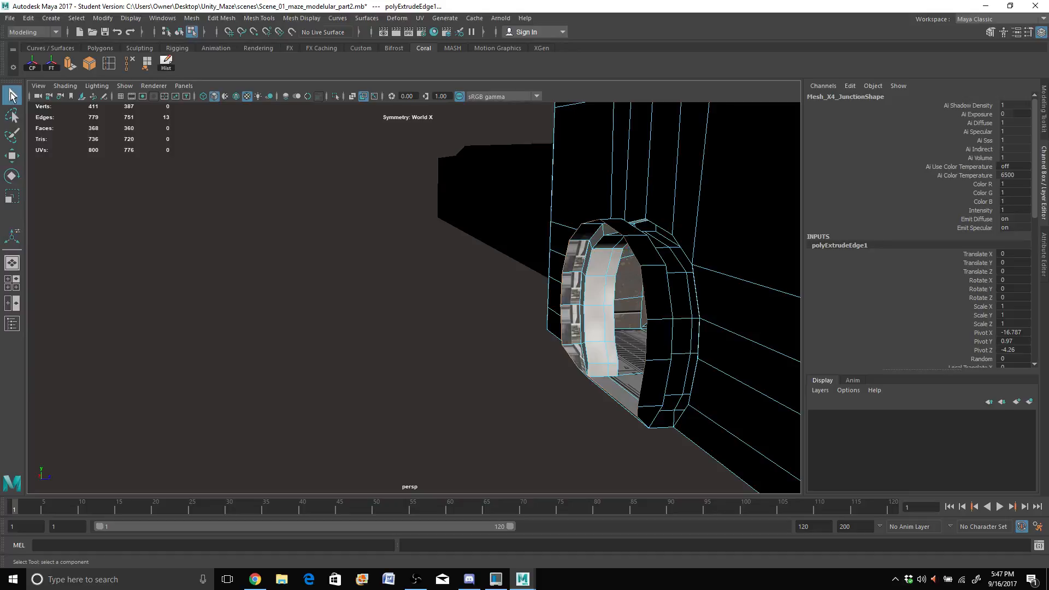
Step: Move the extruded edge loop farther out from the doorway and scale it along the Z axis
{"action": "left_click_drag", "start_coordinate": [581, 312], "coordinate": [655, 308], "text": "alt"}
{"action": "right_click_drag", "start_coordinate": [660, 468], "coordinate": [650, 363], "text": "alt"}
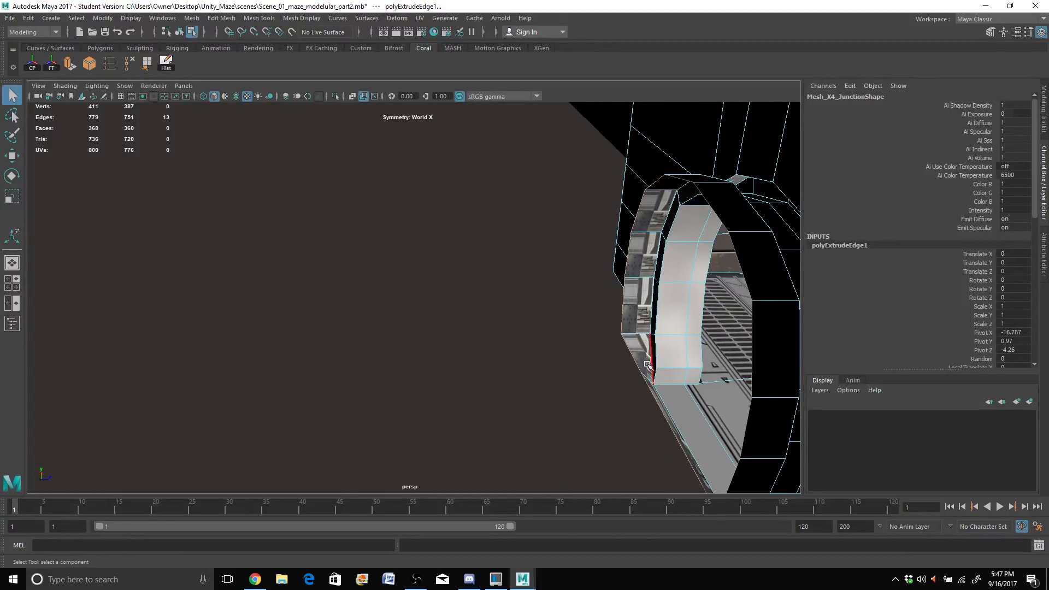
{"action": "key", "text": "w"}
{"action": "scroll", "coordinate": [644, 372], "scroll_direction": "down", "scroll_amount": 3}
{"action": "left_click_drag", "start_coordinate": [634, 312], "coordinate": [599, 323]}
{"action": "key", "text": "r"}
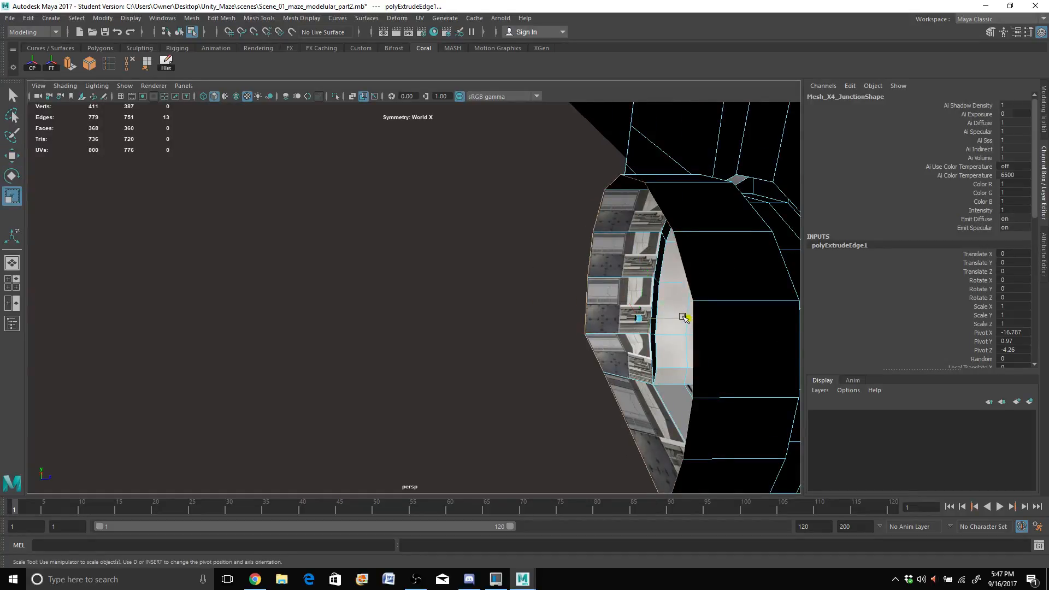
{"action": "left_click_drag", "start_coordinate": [686, 317], "coordinate": [588, 261]}
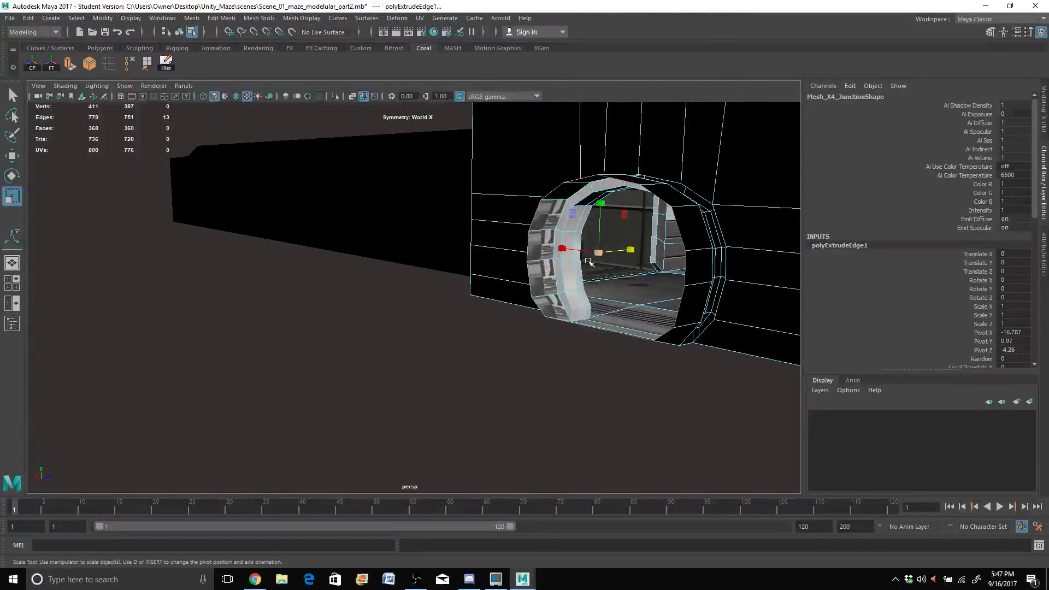
Step: Lower the extruded edge loop slightly to realign it vertically with the round door frame
{"action": "key", "text": "w"}
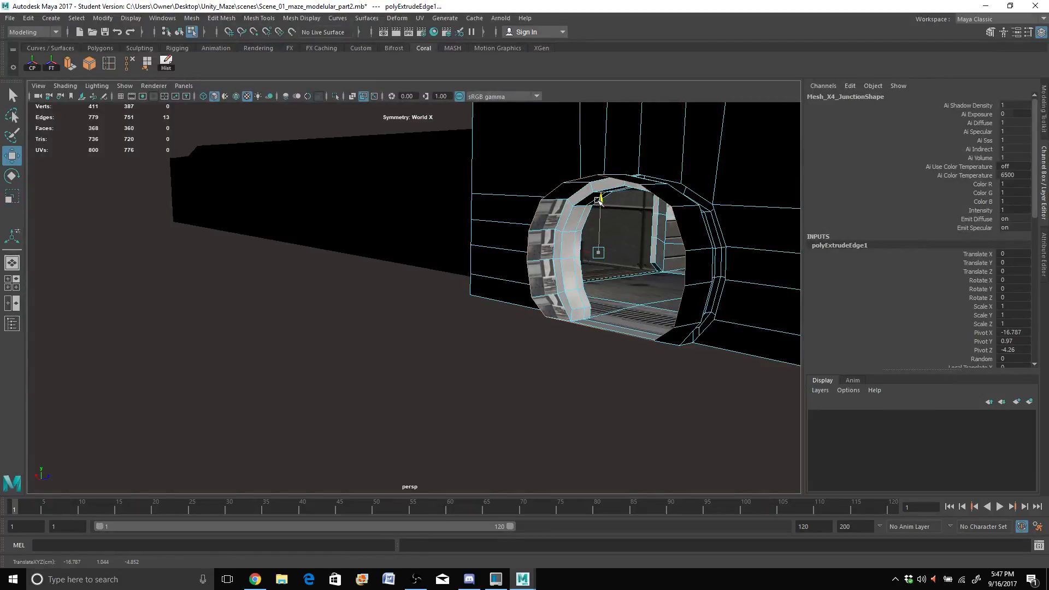
{"action": "left_click_drag", "start_coordinate": [600, 204], "coordinate": [598, 213]}
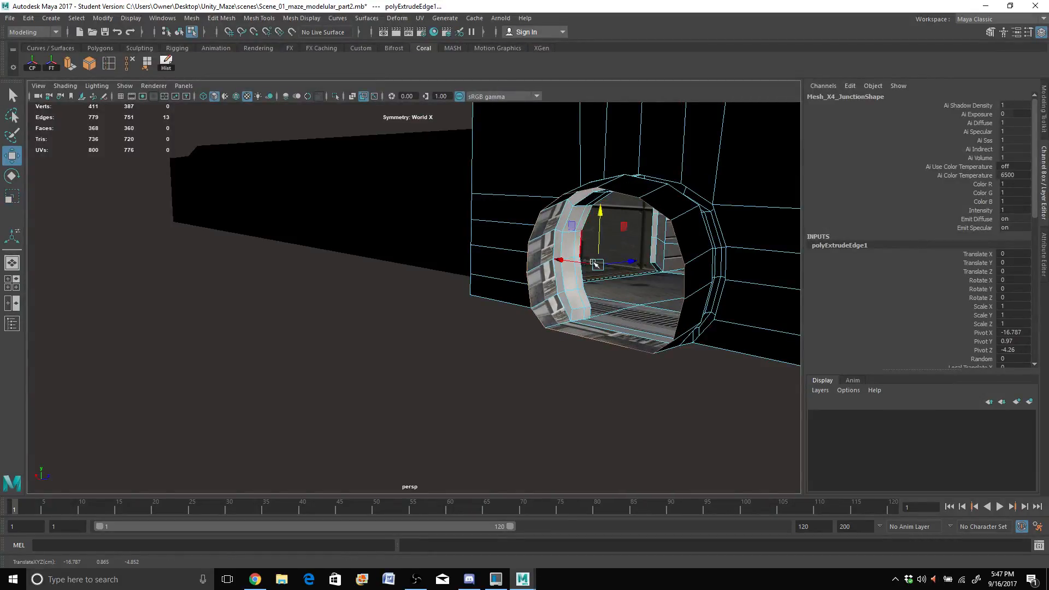
{"action": "left_click_drag", "start_coordinate": [594, 262], "coordinate": [644, 255], "text": "alt"}
{"action": "scroll", "coordinate": [638, 261], "scroll_direction": "up", "scroll_amount": 5}
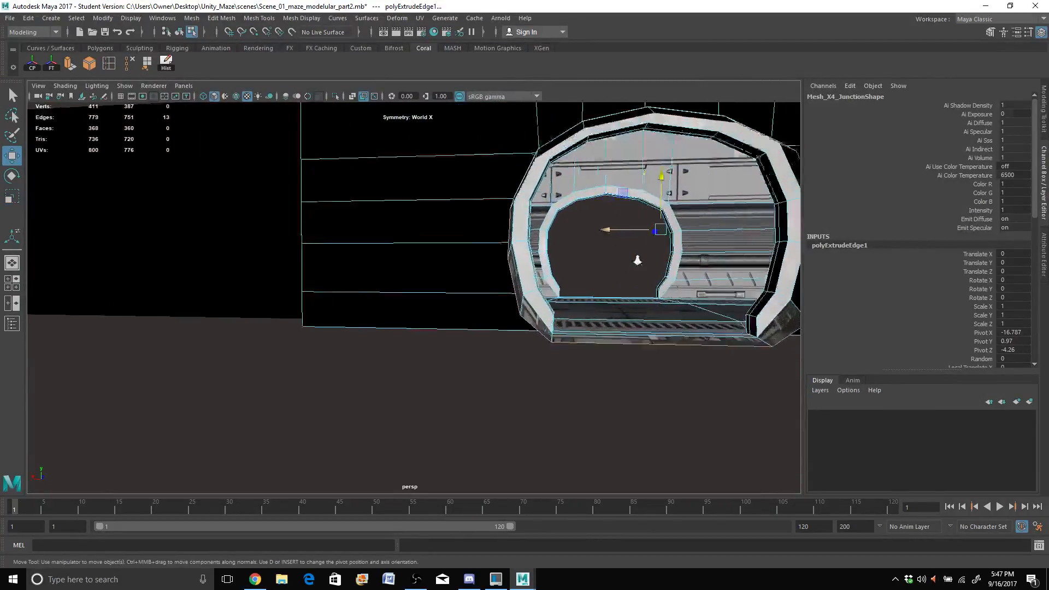
{"action": "scroll", "coordinate": [638, 261], "scroll_direction": "up", "scroll_amount": 1}
{"action": "middle_click_drag", "start_coordinate": [634, 215], "coordinate": [439, 290], "text": "alt"}
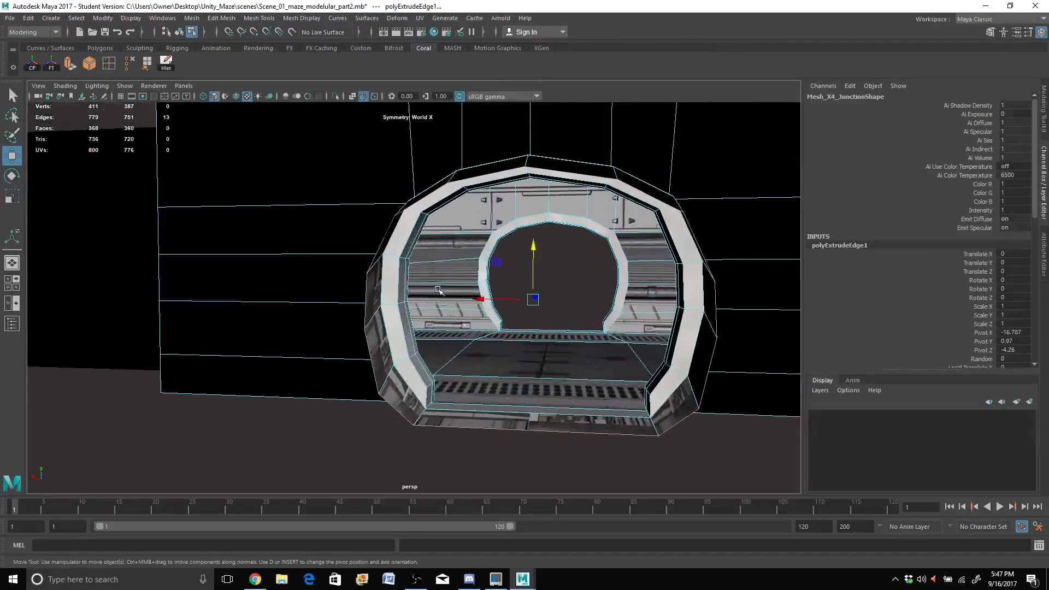
{"action": "left_click_drag", "start_coordinate": [535, 241], "coordinate": [533, 229]}
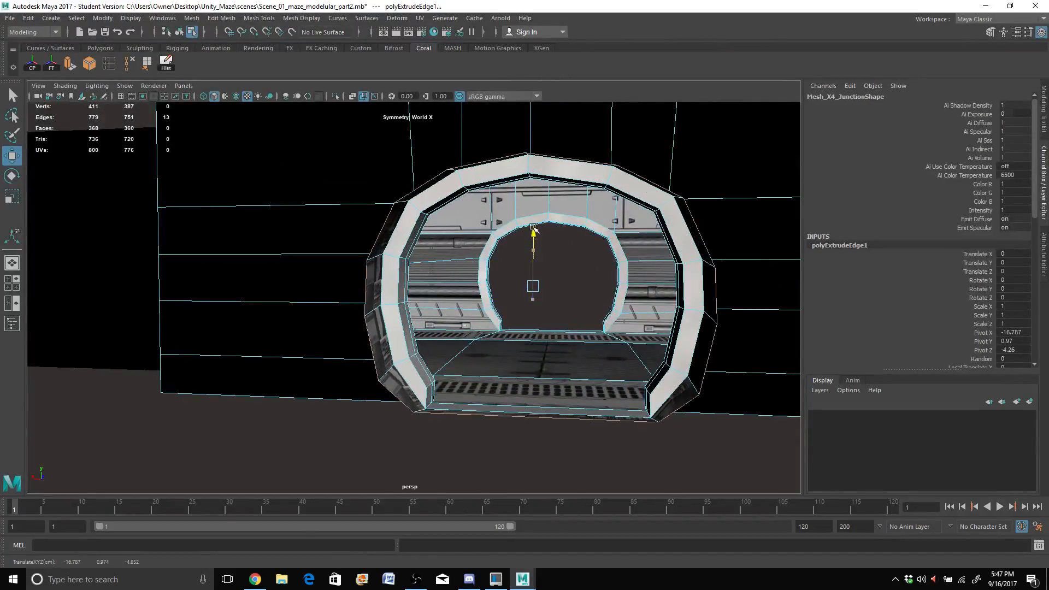
Step: Nudge the bottom edge of the extruded loop slightly downward
{"action": "left_click", "coordinate": [545, 419]}
{"action": "left_click_drag", "start_coordinate": [532, 365], "coordinate": [534, 368]}
{"action": "left_click_drag", "start_coordinate": [662, 451], "coordinate": [564, 437], "text": "alt"}
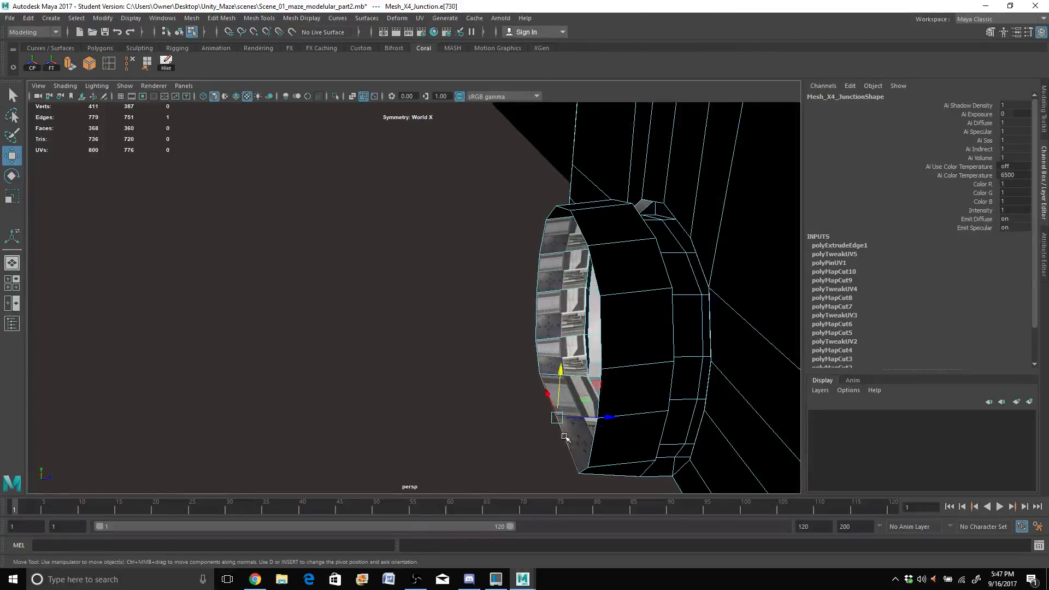
Step: Select the full ring of extruded faces around the round doorway and extract it from the junction mesh
{"action": "right_click_drag", "start_coordinate": [557, 258], "coordinate": [557, 286]}
{"action": "left_click", "coordinate": [571, 355]}
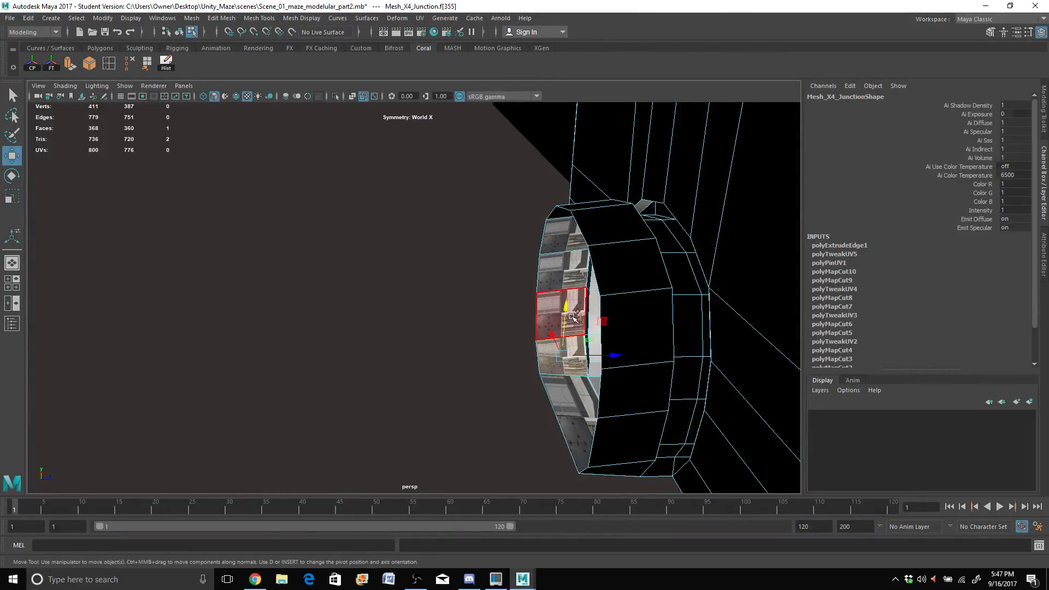
{"action": "double_click", "coordinate": [573, 317], "text": "shift"}
{"action": "scroll", "coordinate": [523, 376], "scroll_direction": "down", "scroll_amount": 3}
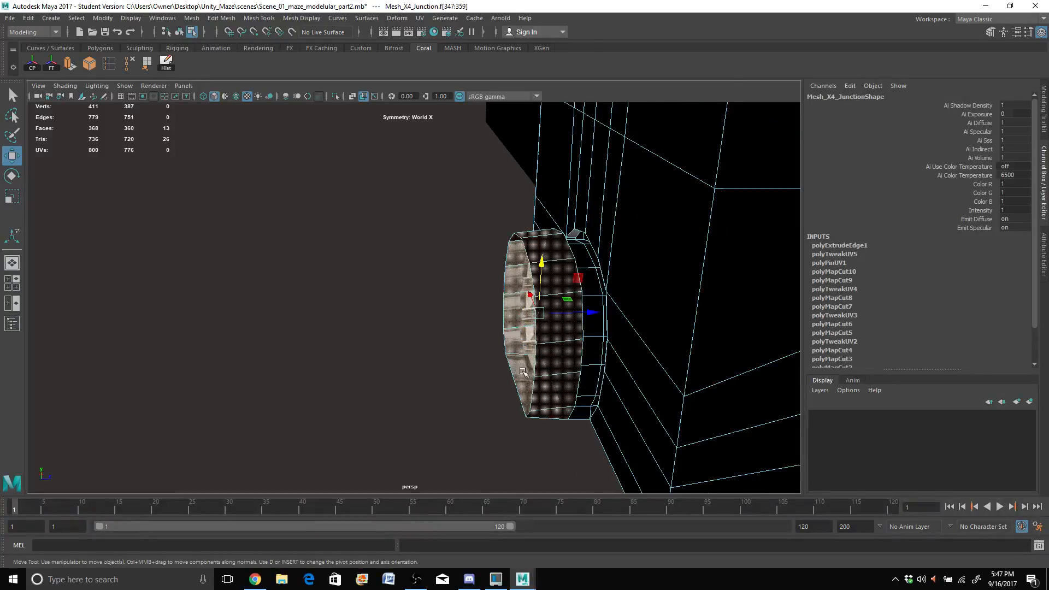
{"action": "left_click_drag", "start_coordinate": [523, 375], "coordinate": [583, 361], "text": "alt"}
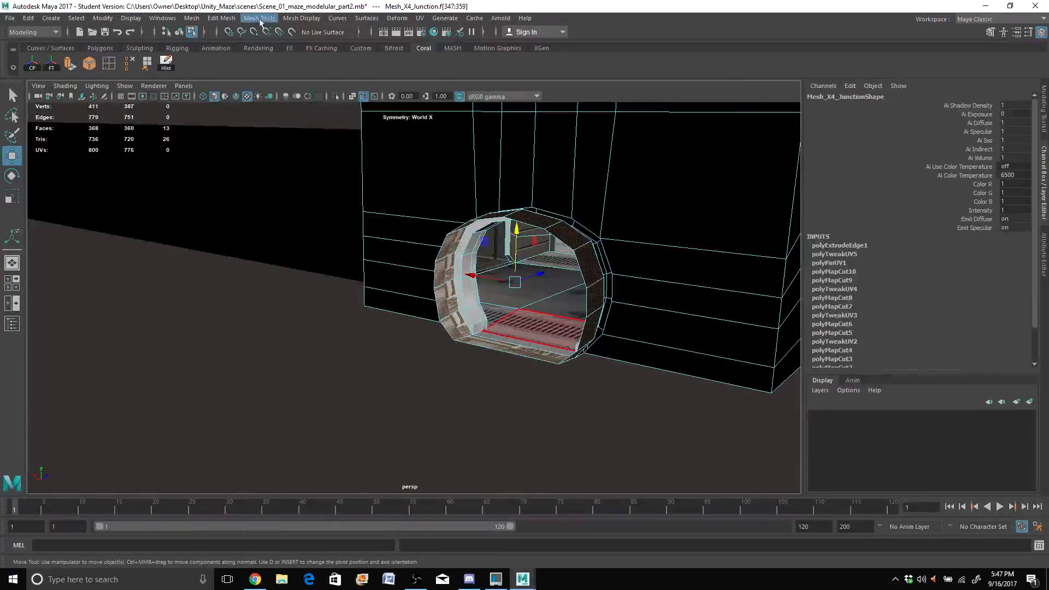
{"action": "left_click", "coordinate": [200, 21]}
{"action": "mouse_move", "coordinate": [221, 19]}
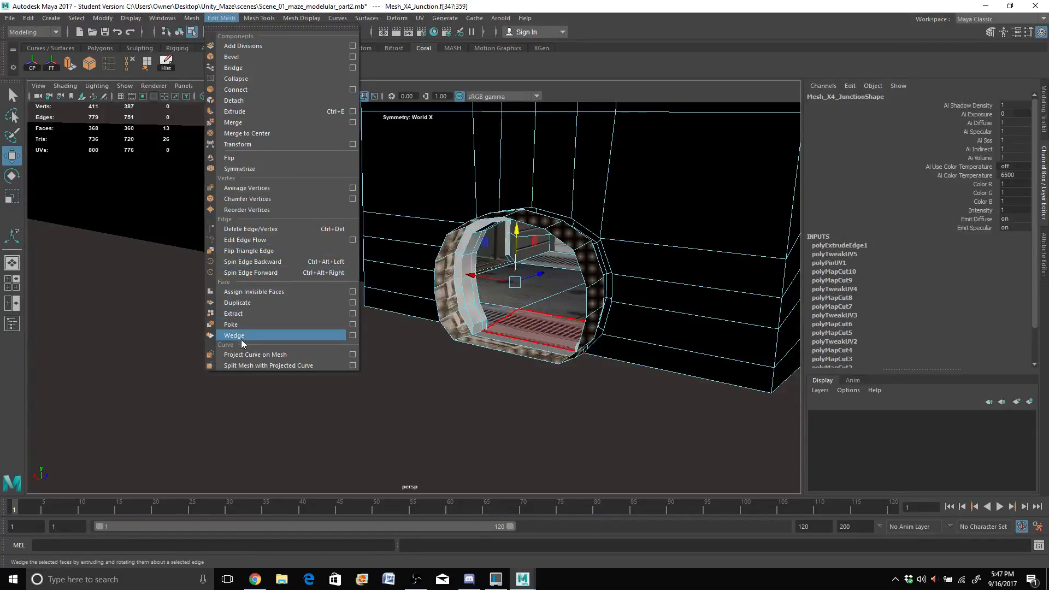
{"action": "left_click", "coordinate": [243, 316]}
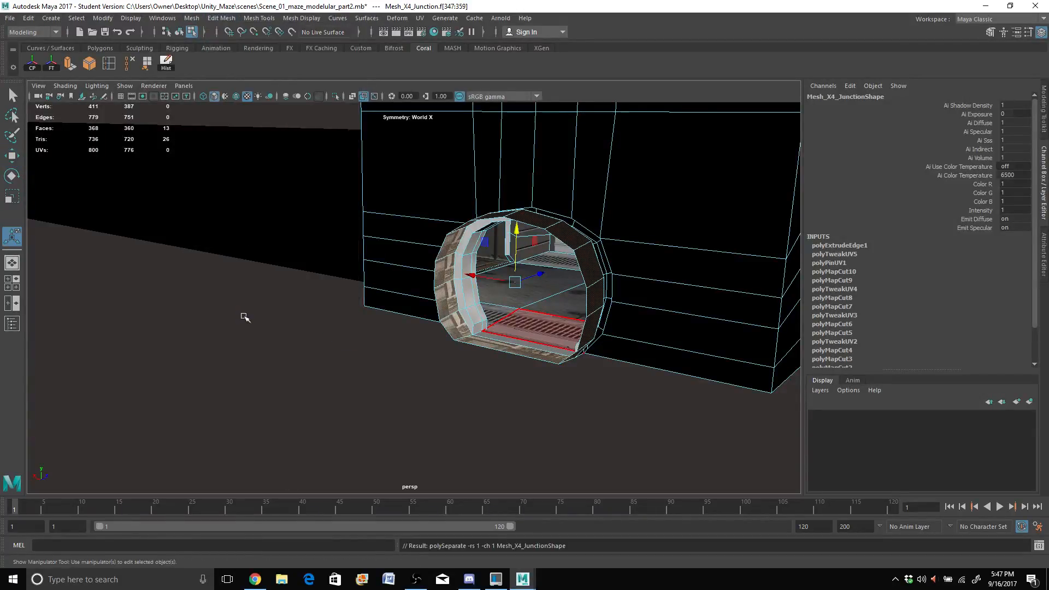
Step: Return to object selection and select the extracted doorway ring as its own object
{"action": "right_click_drag", "start_coordinate": [444, 266], "coordinate": [472, 247]}
{"action": "left_click", "coordinate": [440, 252]}
{"action": "scroll", "coordinate": [439, 252], "scroll_direction": "down", "scroll_amount": 2}
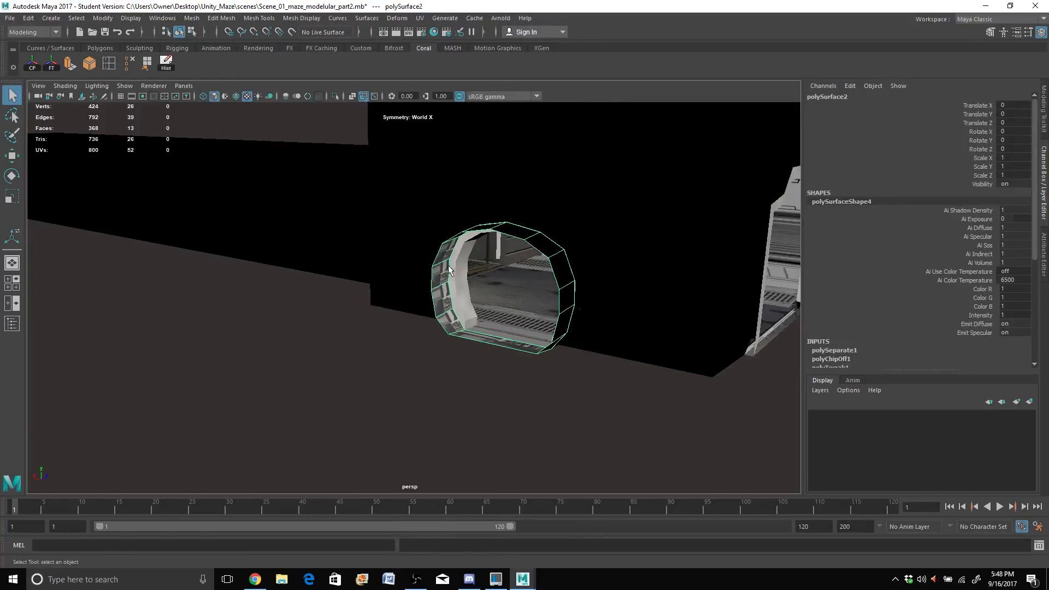
{"action": "left_click_drag", "start_coordinate": [517, 349], "coordinate": [461, 363], "text": "alt"}
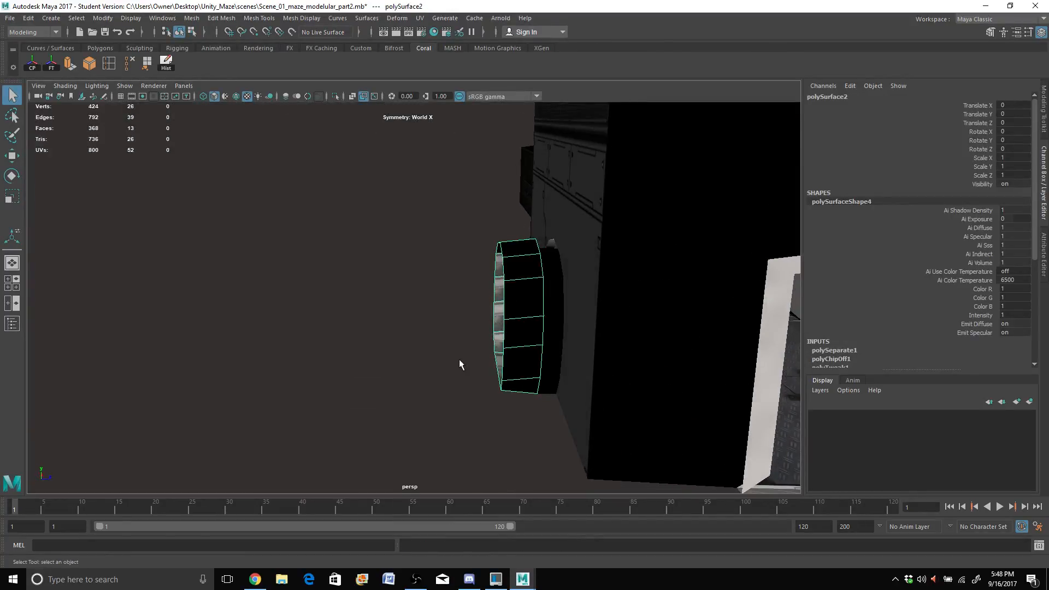
Step: Try to extrude the ring's outer border edges and pull them away from the junction
{"action": "right_click_drag", "start_coordinate": [509, 279], "coordinate": [511, 246]}
{"action": "left_click", "coordinate": [505, 272]}
{"action": "mouse_move", "coordinate": [443, 368]}
{"action": "left_mouse_down", "text": "alt"}
{"action": "mouse_move", "coordinate": [422, 342]}
{"action": "mouse_move", "coordinate": [457, 334]}
{"action": "mouse_move", "coordinate": [437, 316]}
{"action": "mouse_move", "coordinate": [451, 354]}
{"action": "left_mouse_up", "text": "alt"}
{"action": "left_click", "coordinate": [66, 67]}
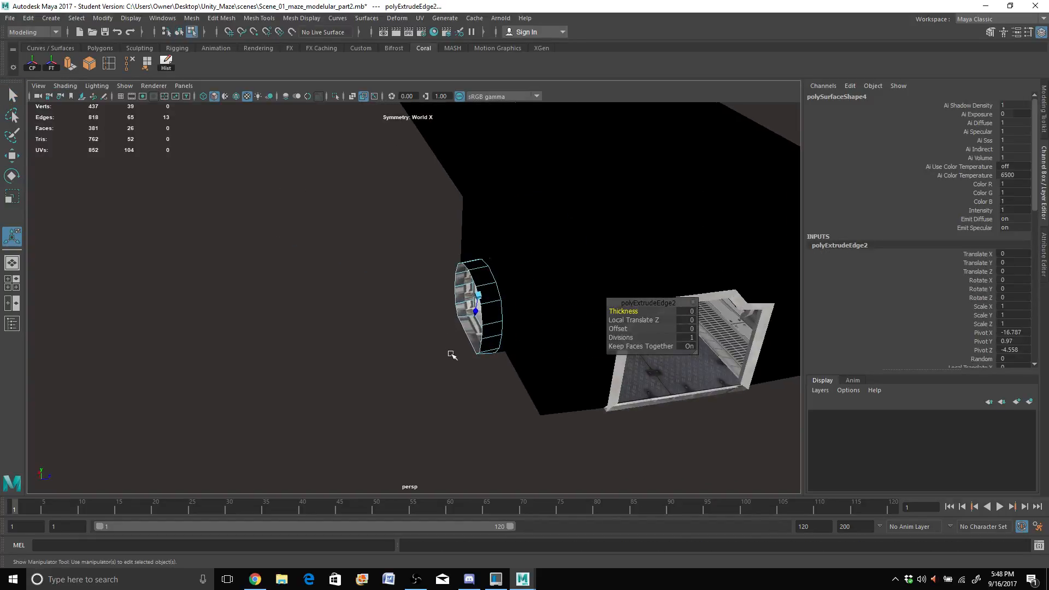
{"action": "key", "text": "w"}
{"action": "left_click_drag", "start_coordinate": [519, 298], "coordinate": [476, 319]}
{"action": "scroll", "coordinate": [441, 347], "scroll_direction": "up", "scroll_amount": 5}
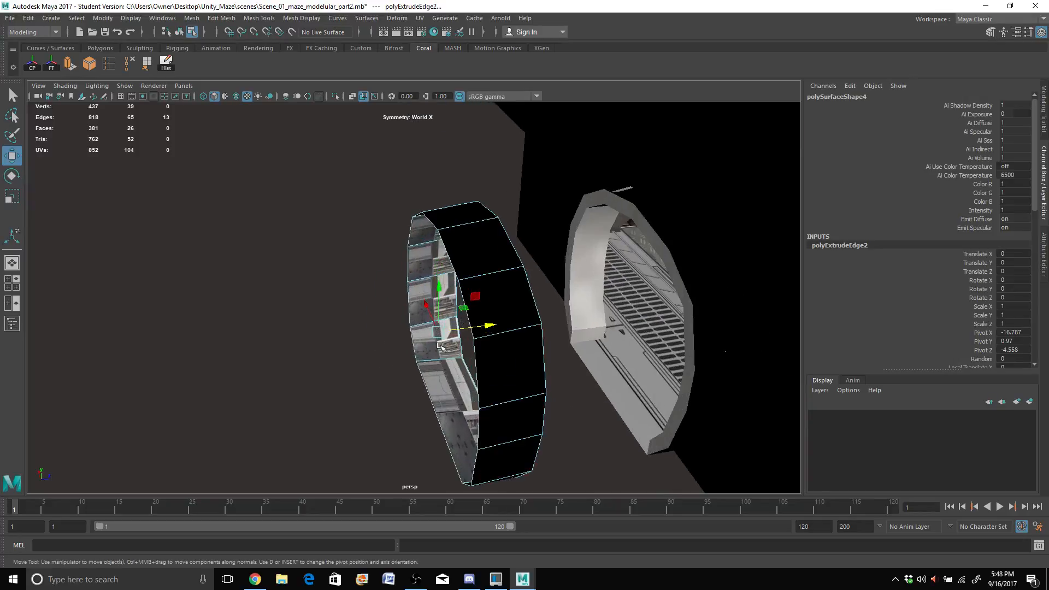
Step: Undo the border edge extrusion and its edge selection on the ring
{"action": "left_click", "coordinate": [353, 268]}
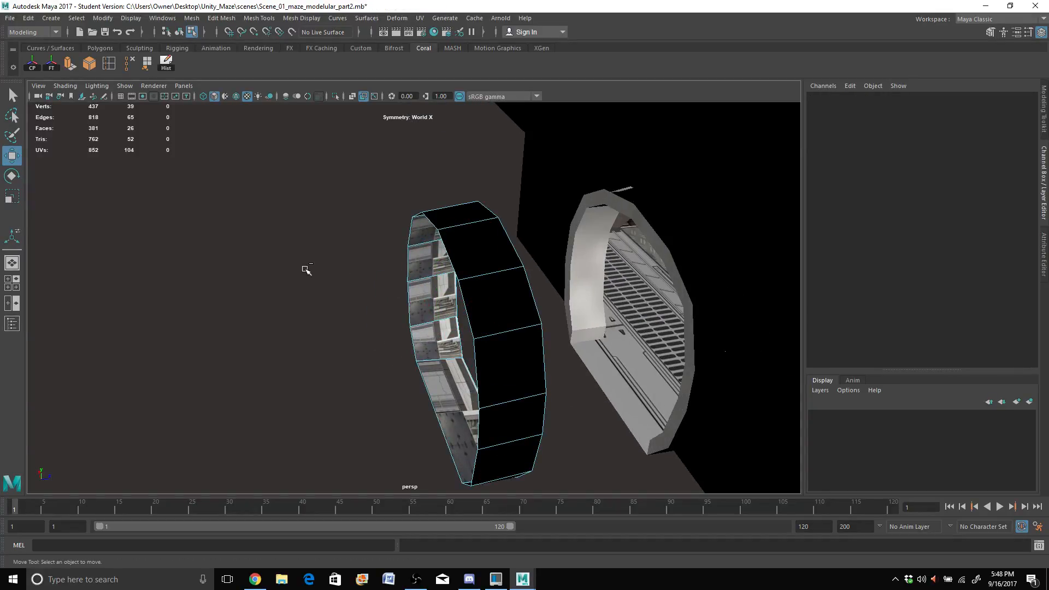
{"action": "key", "text": "ctrl+z"}
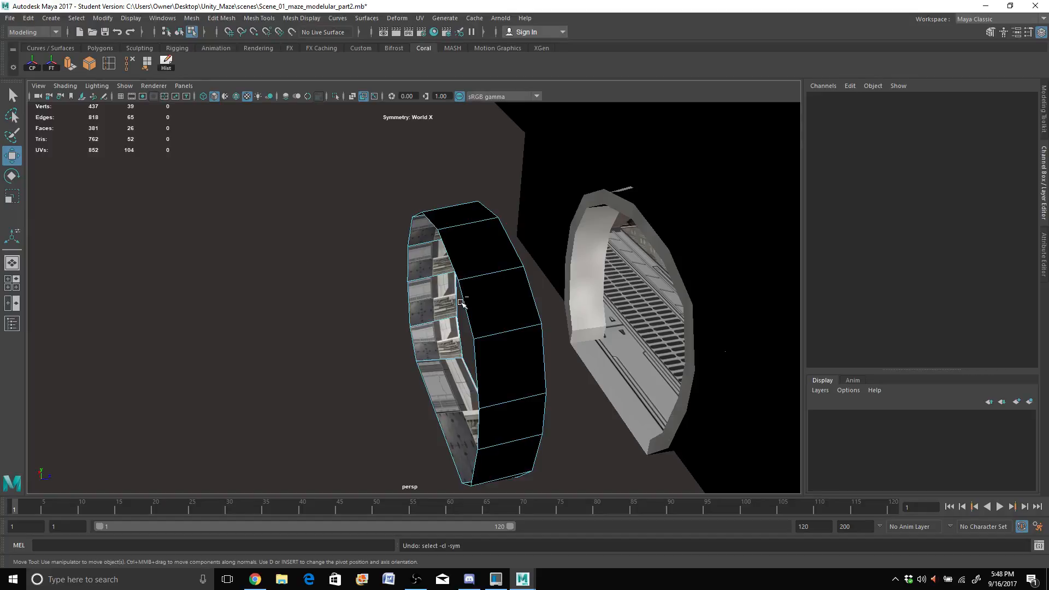
{"action": "key", "text": "ctrl+z"}
{"action": "key", "text": "ctrl+z"}
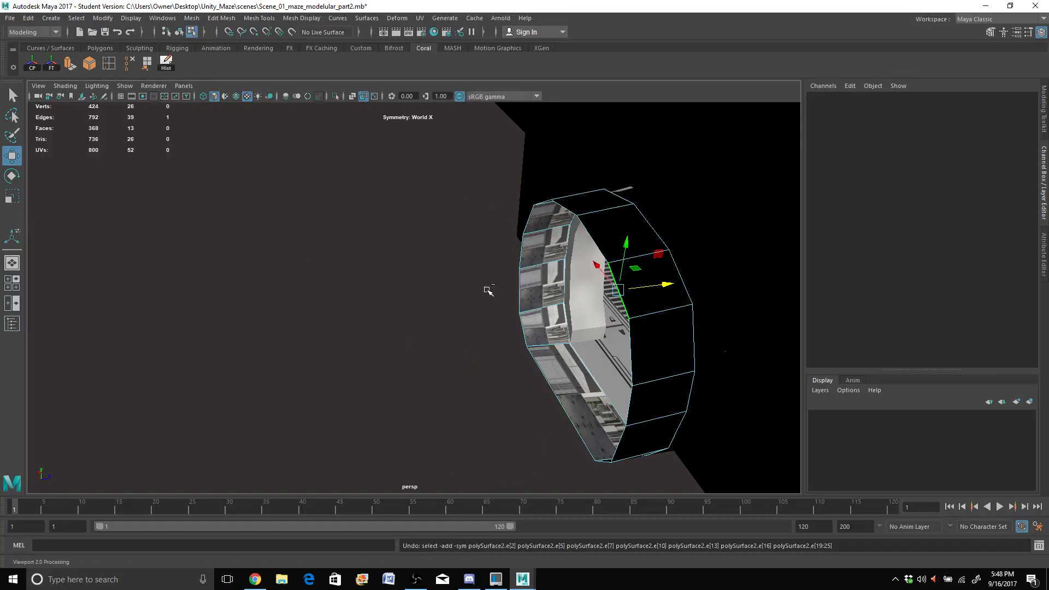
{"action": "key", "text": "ctrl+z"}
{"action": "key", "text": "ctrl+z"}
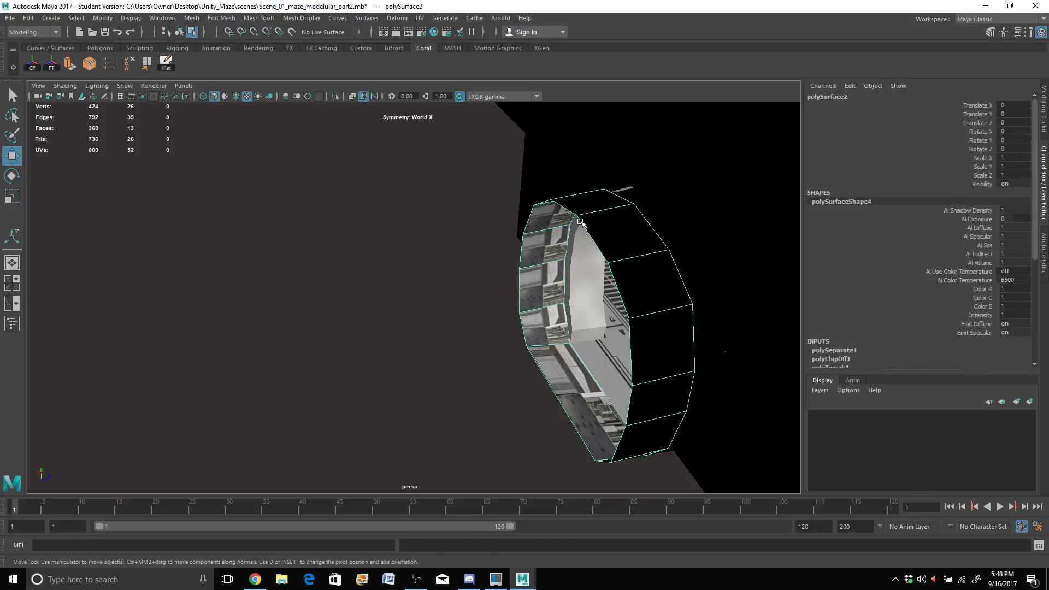
Step: Select the ring's outer border edge loop and move it far away from the junction to stretch the ring into a long tube
{"action": "right_click_drag", "start_coordinate": [592, 229], "coordinate": [592, 203]}
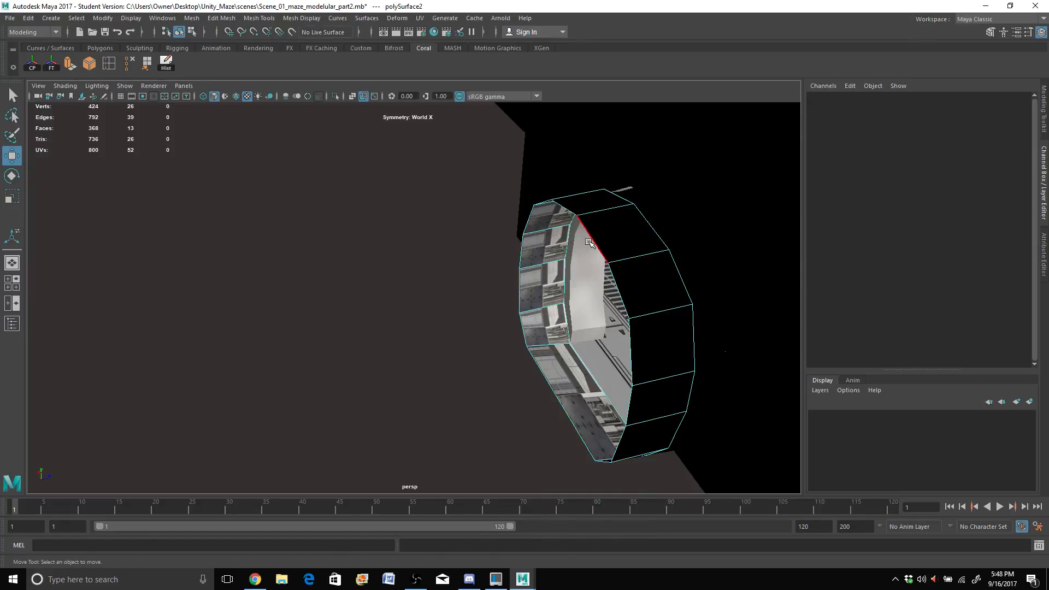
{"action": "double_click", "coordinate": [589, 242]}
{"action": "scroll", "coordinate": [588, 249], "scroll_direction": "down", "scroll_amount": 2}
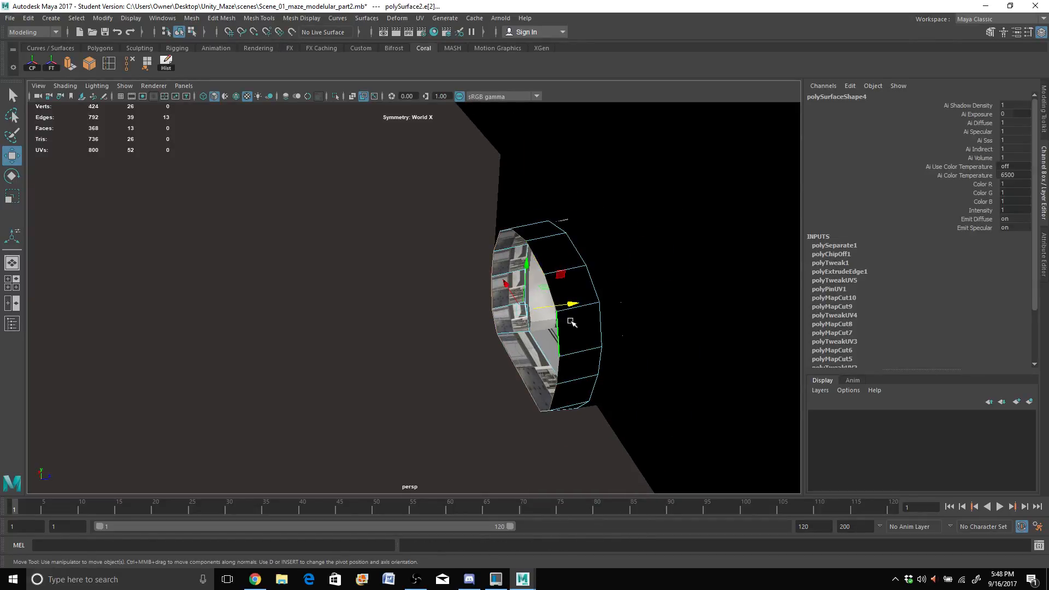
{"action": "left_click_drag", "start_coordinate": [574, 306], "coordinate": [290, 323], "text": "alt"}
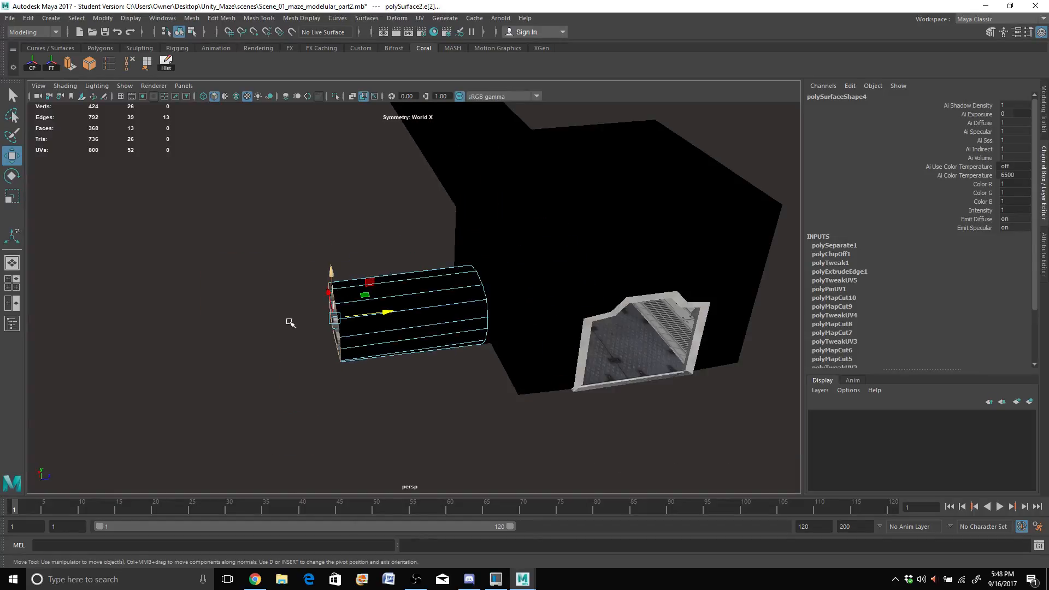
{"action": "left_click_drag", "start_coordinate": [387, 312], "coordinate": [219, 330]}
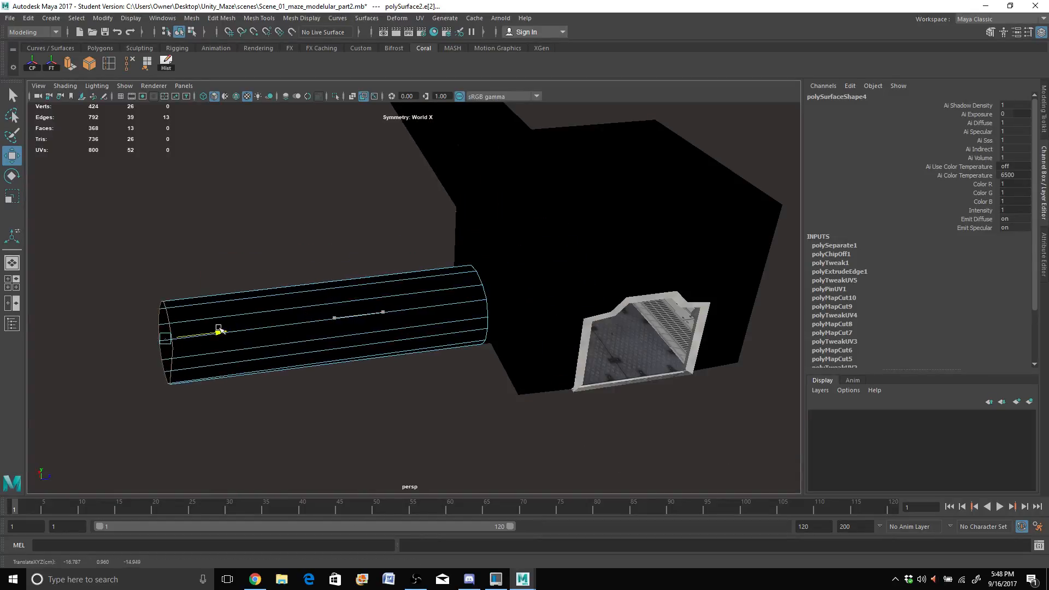
Step: Select the stretched tube as an object and delete its construction history
{"action": "left_click_drag", "start_coordinate": [367, 328], "coordinate": [410, 301], "text": "alt"}
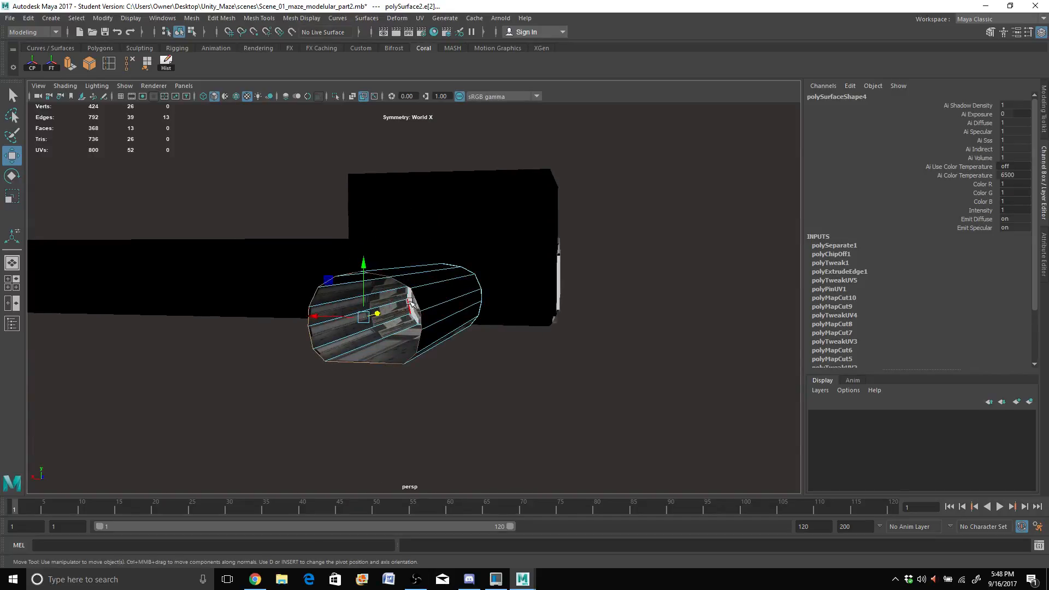
{"action": "scroll", "coordinate": [410, 301], "scroll_direction": "up", "scroll_amount": 6}
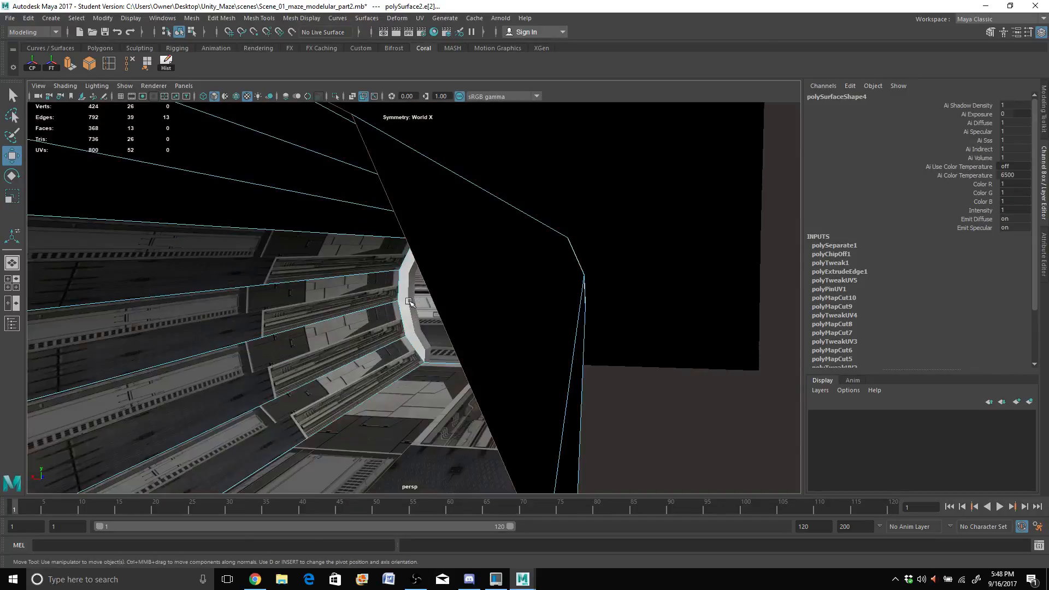
{"action": "scroll", "coordinate": [410, 301], "scroll_direction": "down", "scroll_amount": 5}
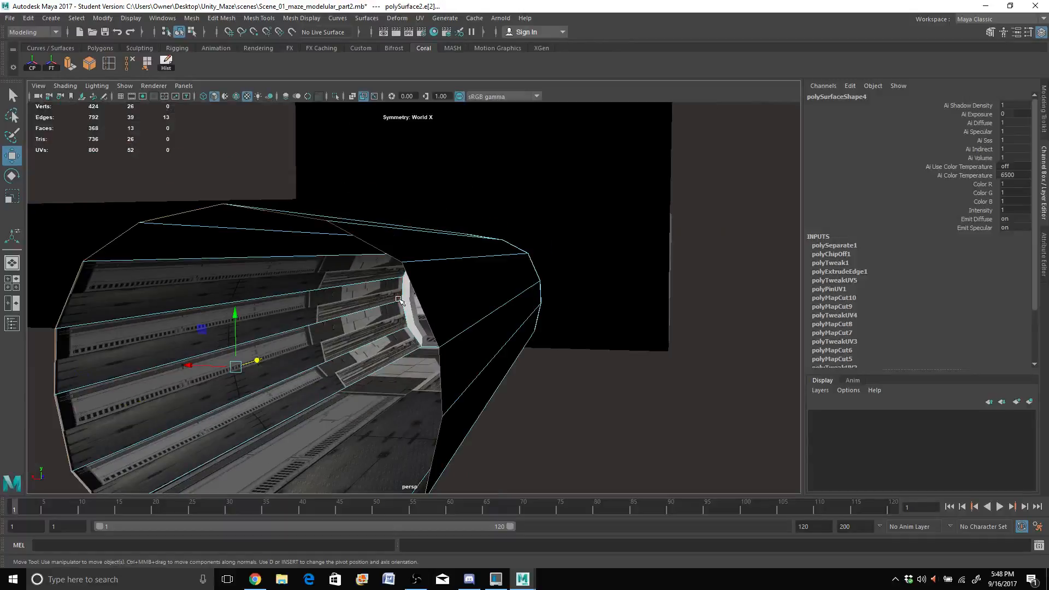
{"action": "right_click_drag", "start_coordinate": [309, 277], "coordinate": [356, 248]}
{"action": "scroll", "coordinate": [307, 266], "scroll_direction": "down", "scroll_amount": 2}
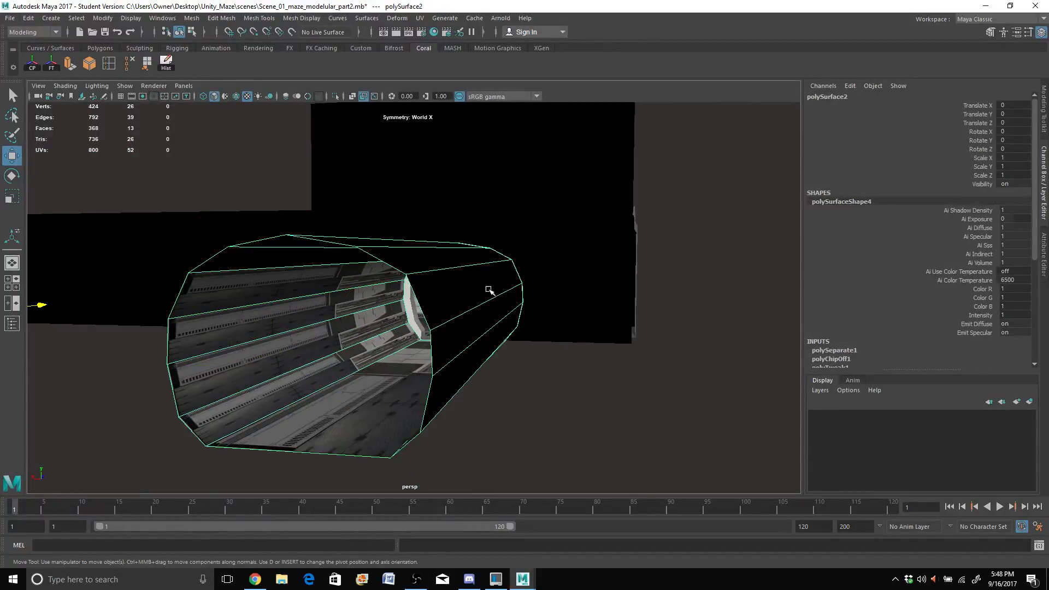
{"action": "left_click_drag", "start_coordinate": [489, 290], "coordinate": [431, 299], "text": "alt"}
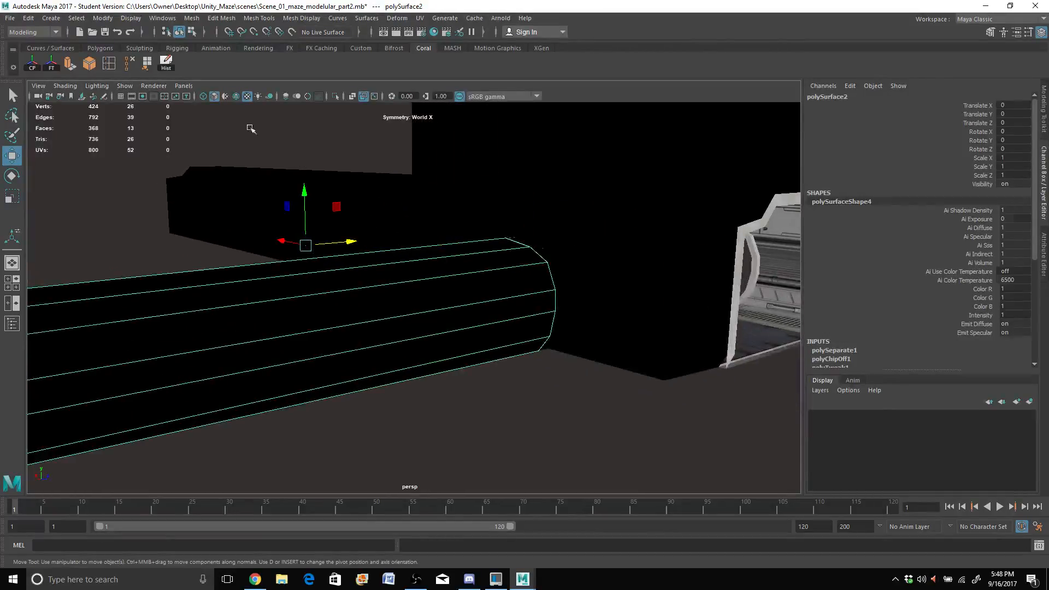
{"action": "left_click", "coordinate": [167, 62]}
Step: Insert two closely spaced edge loops around the tube near its middle to form a narrow band
{"action": "left_click_drag", "start_coordinate": [468, 374], "coordinate": [435, 230], "text": "alt"}
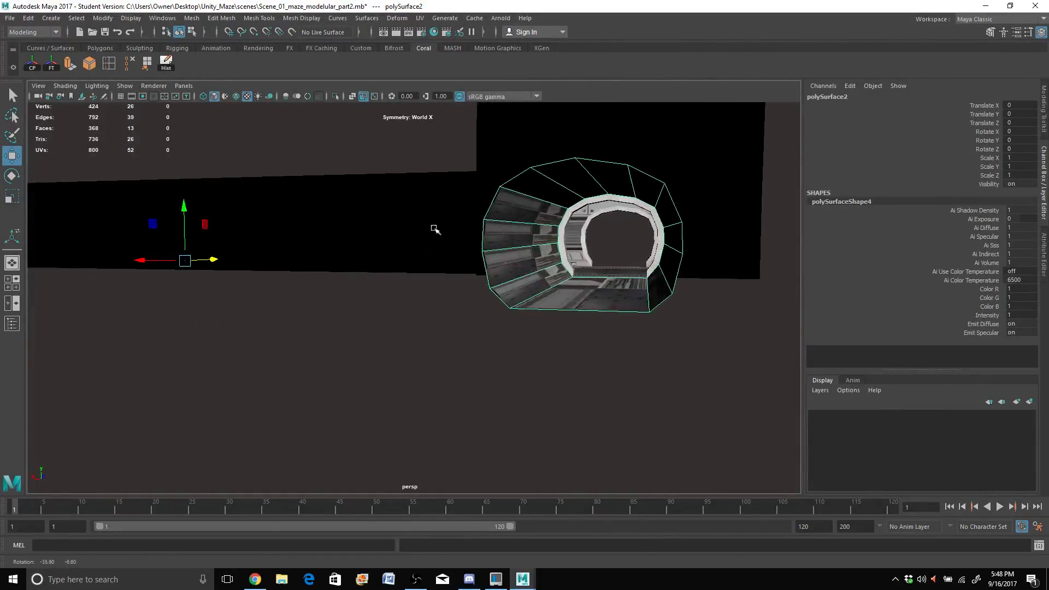
{"action": "scroll", "coordinate": [563, 281], "scroll_direction": "up", "scroll_amount": 3}
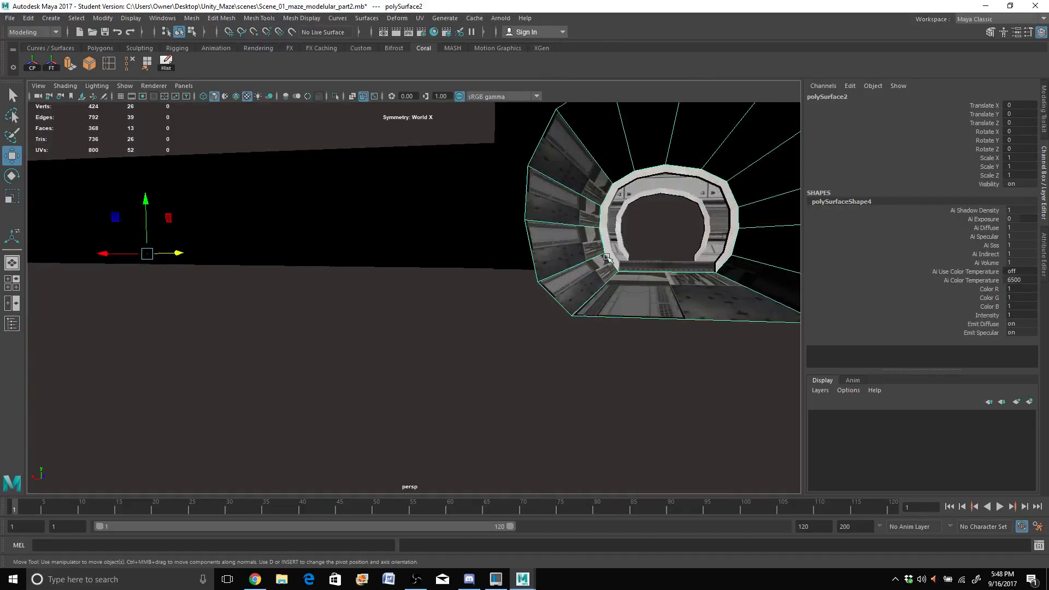
{"action": "left_click_drag", "start_coordinate": [606, 258], "coordinate": [555, 266], "text": "alt"}
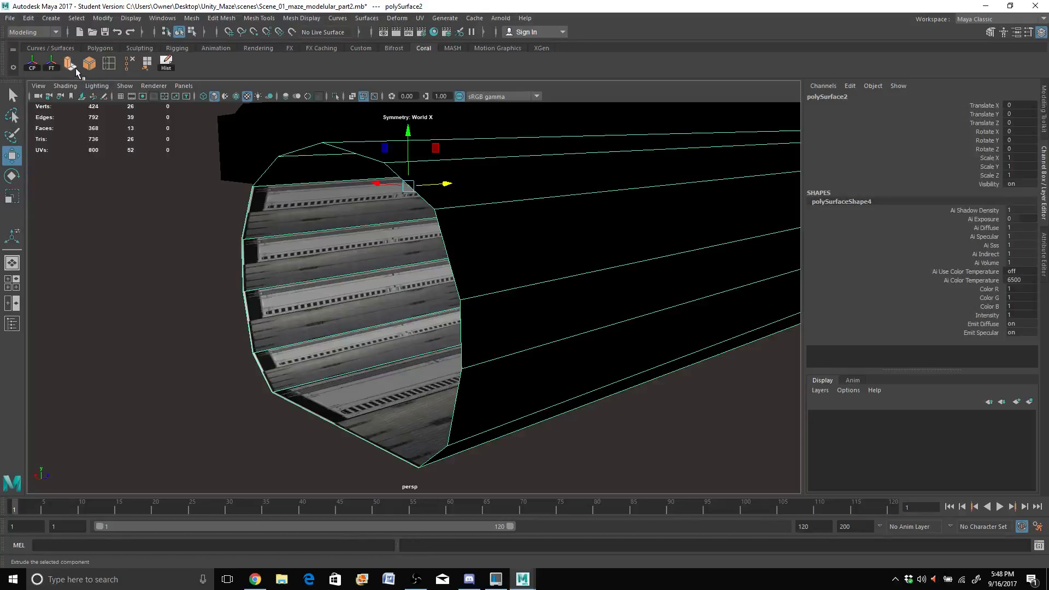
{"action": "left_click", "coordinate": [112, 65]}
{"action": "scroll", "coordinate": [566, 261], "scroll_direction": "down", "scroll_amount": 4}
{"action": "left_click_drag", "start_coordinate": [567, 263], "coordinate": [644, 293], "text": "alt"}
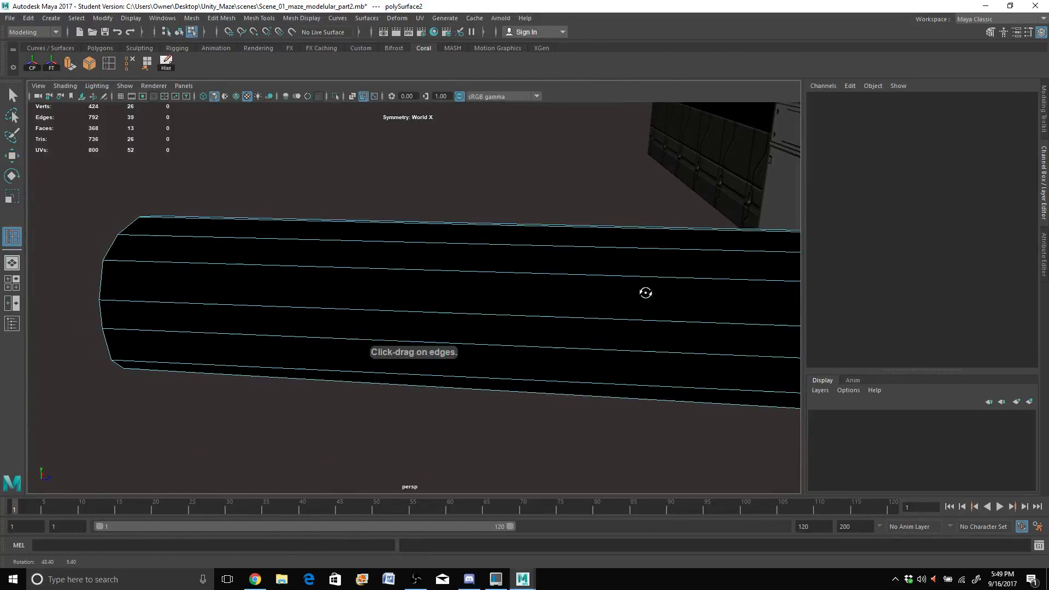
{"action": "left_click_drag", "start_coordinate": [482, 273], "coordinate": [453, 273]}
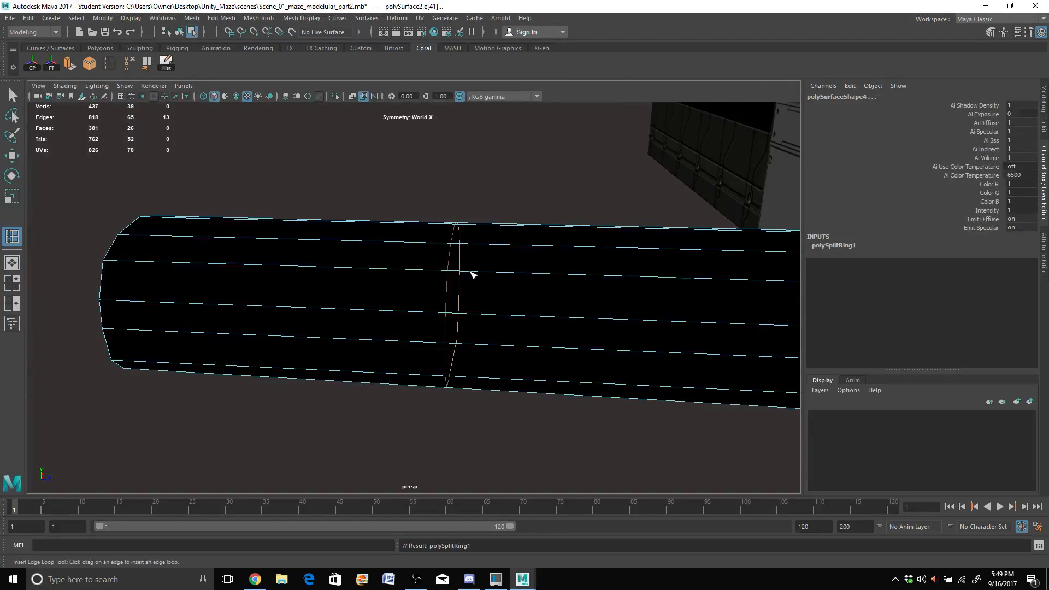
{"action": "left_click", "coordinate": [473, 275]}
Step: Extrude three narrow-band faces on each side wall of the tube inward with a Local Translate Z of 0.263
{"action": "left_click_drag", "start_coordinate": [412, 313], "coordinate": [505, 305], "text": "alt"}
{"action": "scroll", "coordinate": [516, 303], "scroll_direction": "up", "scroll_amount": 4}
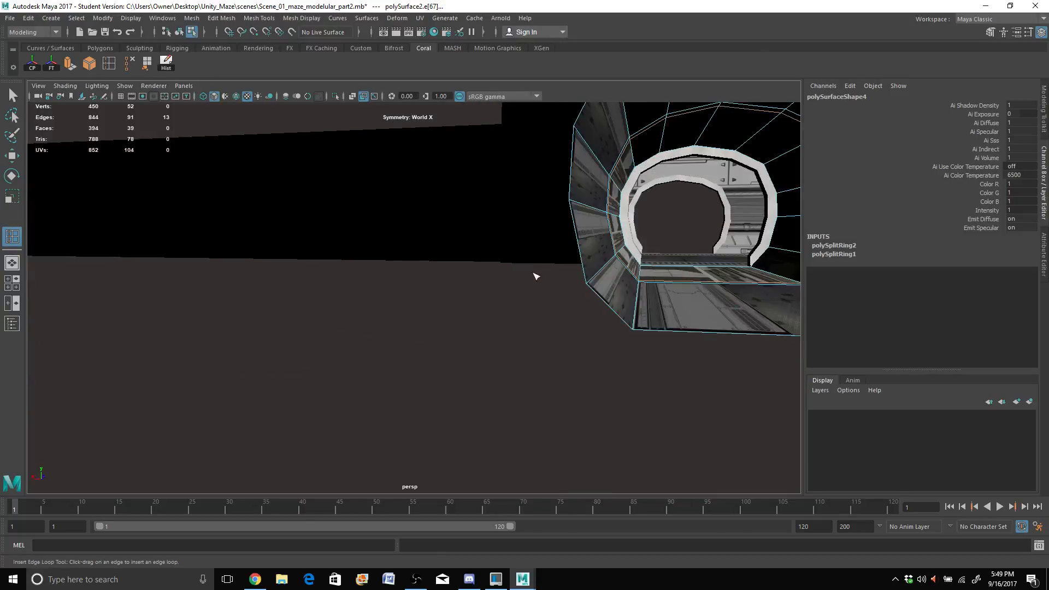
{"action": "middle_click_drag", "start_coordinate": [534, 275], "coordinate": [429, 305], "text": "alt"}
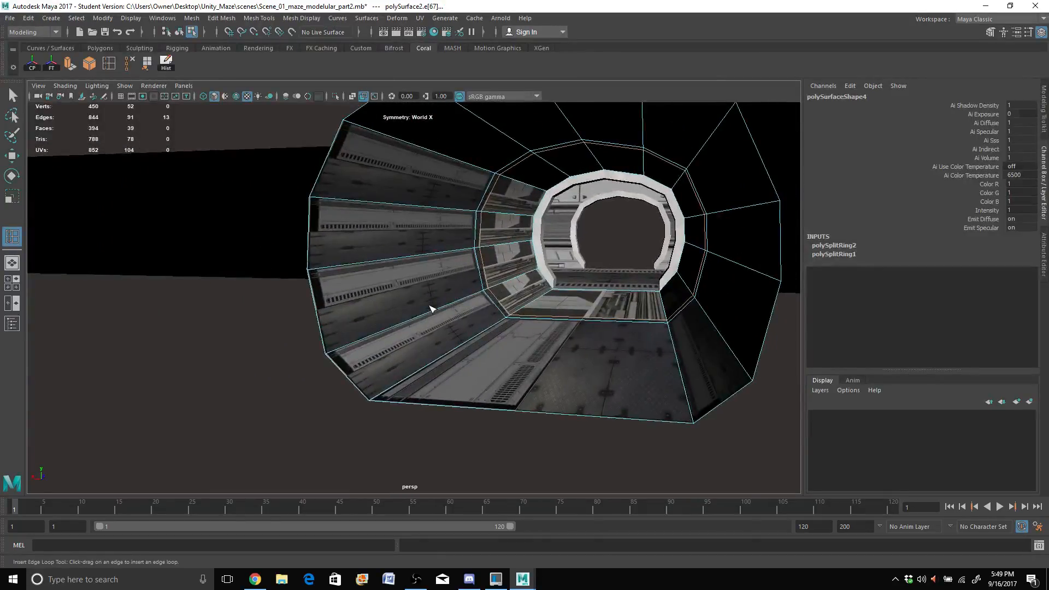
{"action": "key", "text": "q"}
{"action": "scroll", "coordinate": [468, 294], "scroll_direction": "up", "scroll_amount": 5}
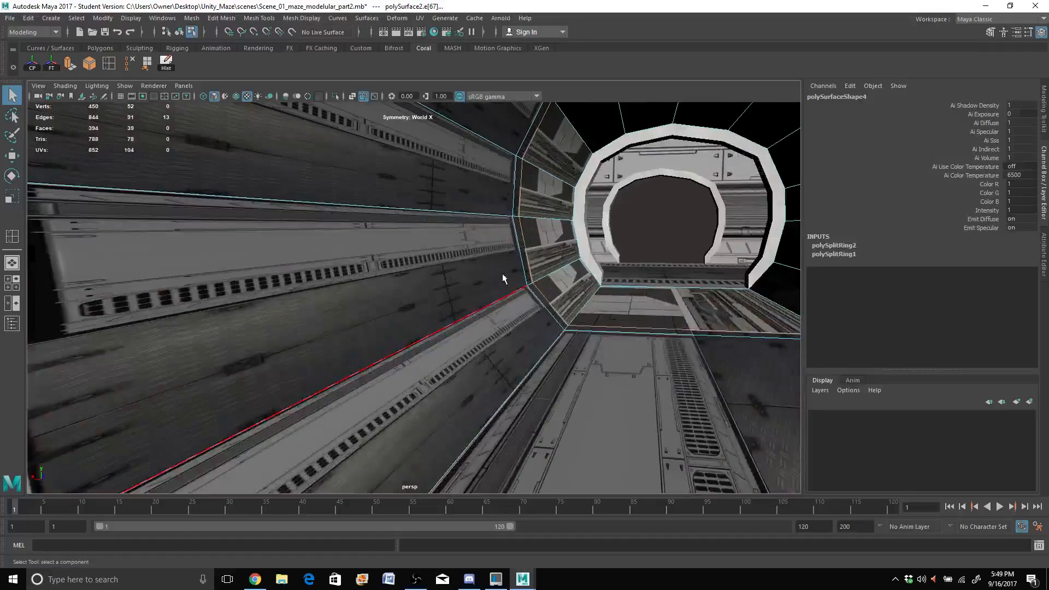
{"action": "right_click_drag", "start_coordinate": [501, 273], "coordinate": [502, 301]}
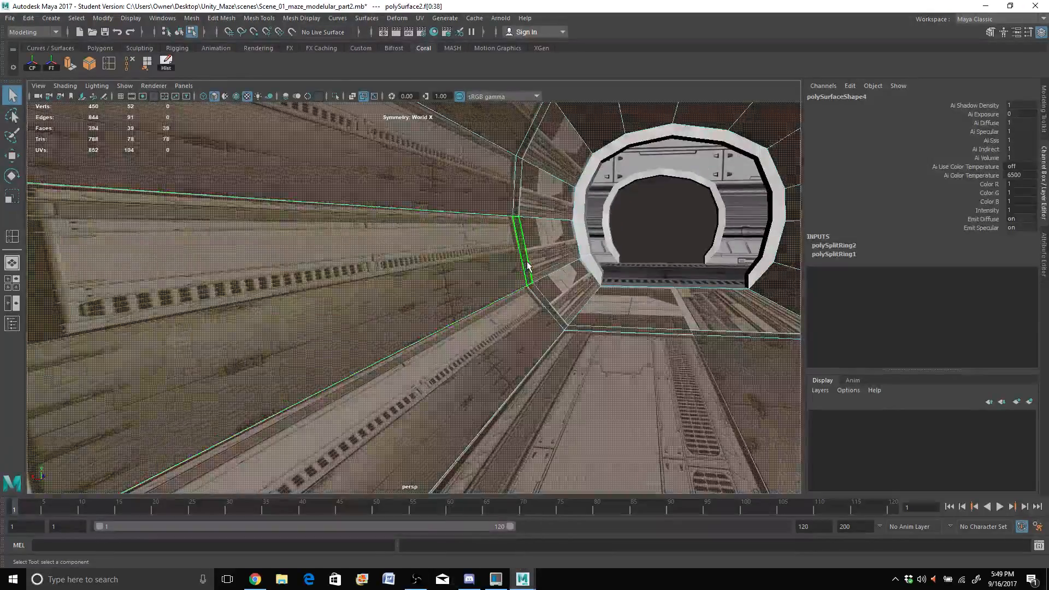
{"action": "left_click", "coordinate": [534, 282]}
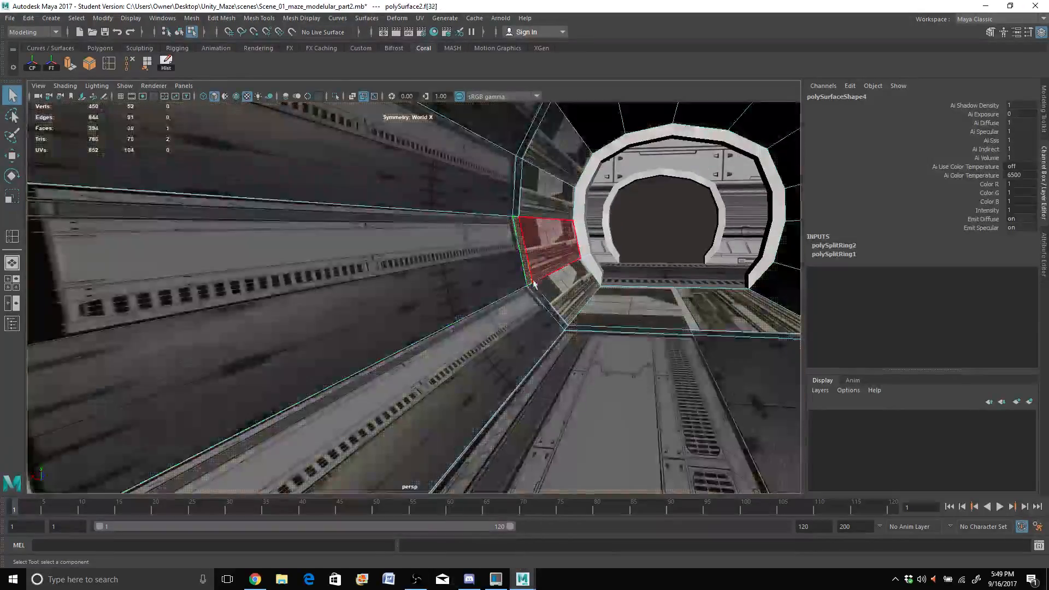
{"action": "left_click", "coordinate": [514, 204], "text": "shift"}
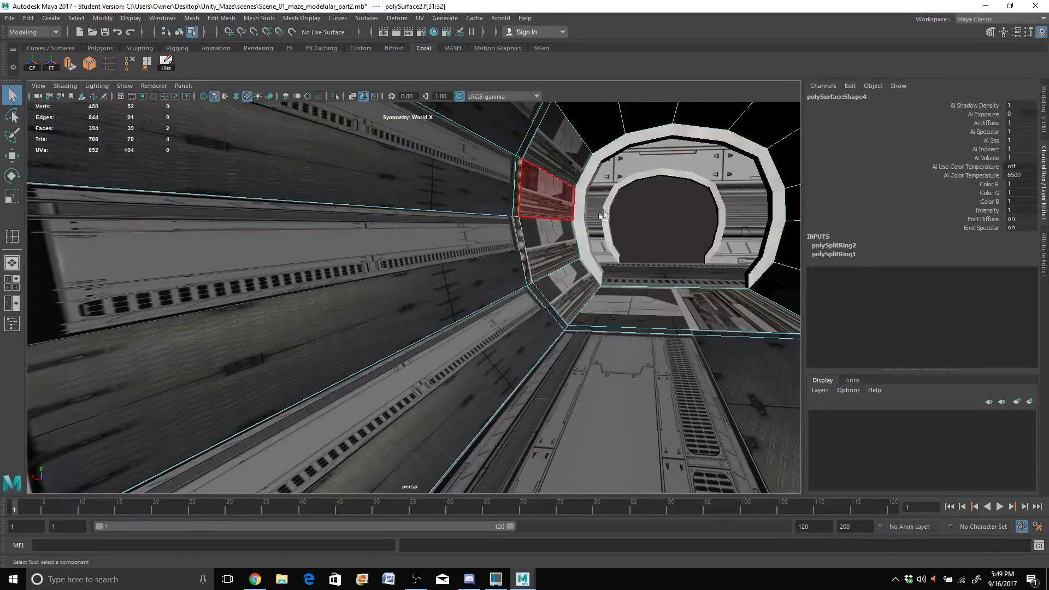
{"action": "middle_click_drag", "start_coordinate": [599, 210], "coordinate": [549, 227], "text": "alt"}
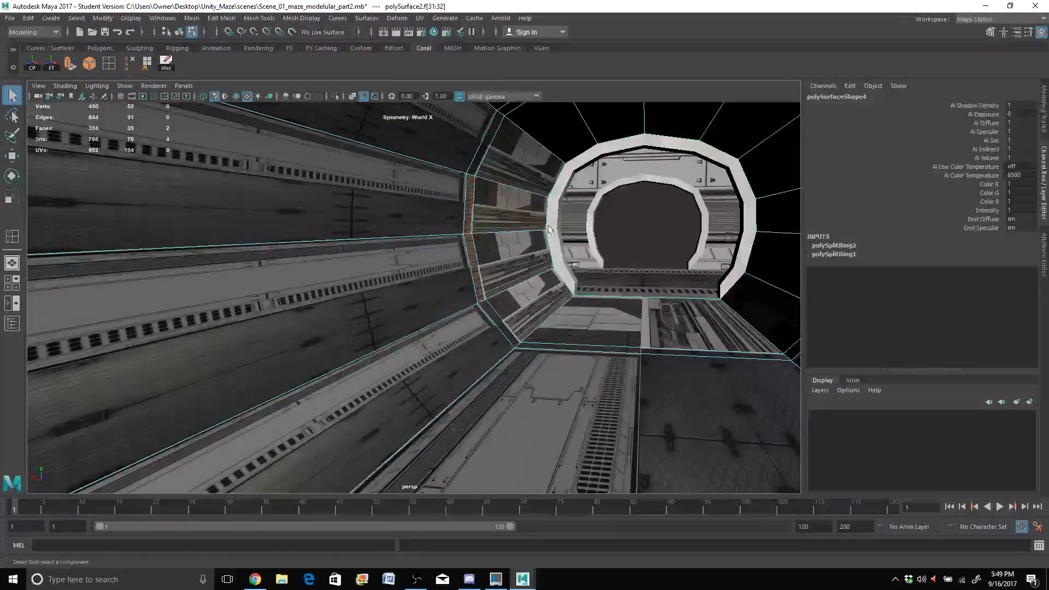
{"action": "left_click", "coordinate": [481, 148], "text": "shift"}
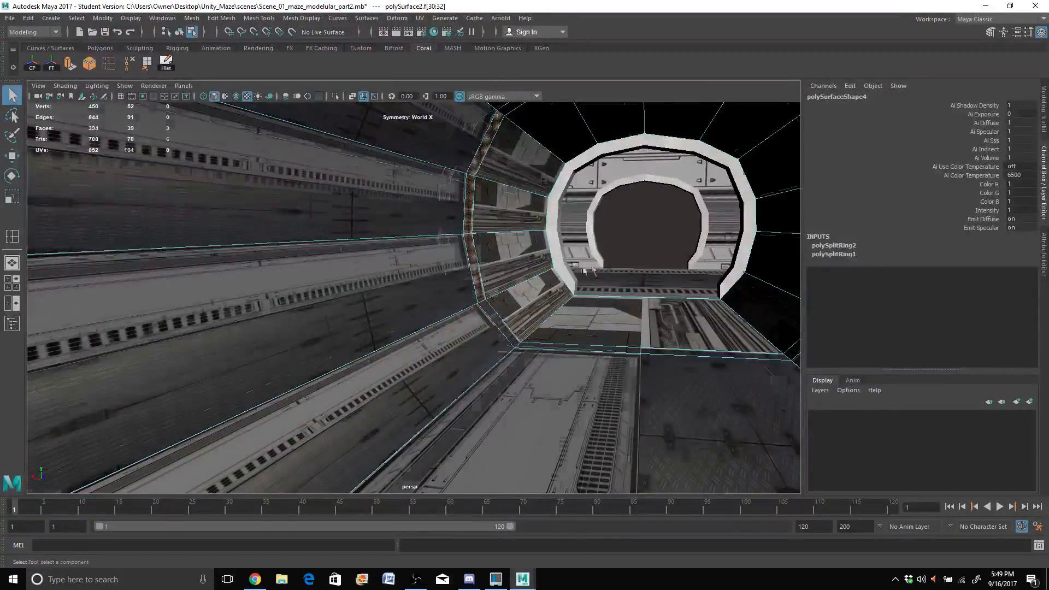
{"action": "left_click_drag", "start_coordinate": [585, 270], "coordinate": [566, 289], "text": "alt"}
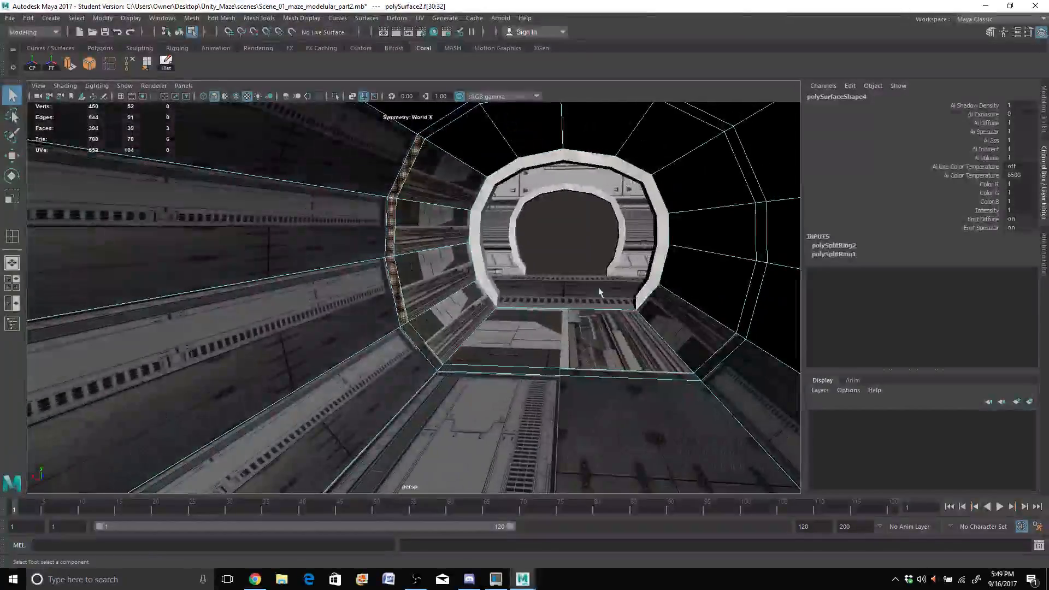
{"action": "left_click", "coordinate": [751, 305], "text": "shift"}
{"action": "left_click", "coordinate": [761, 229], "text": "shift"}
{"action": "left_click", "coordinate": [756, 188], "text": "shift"}
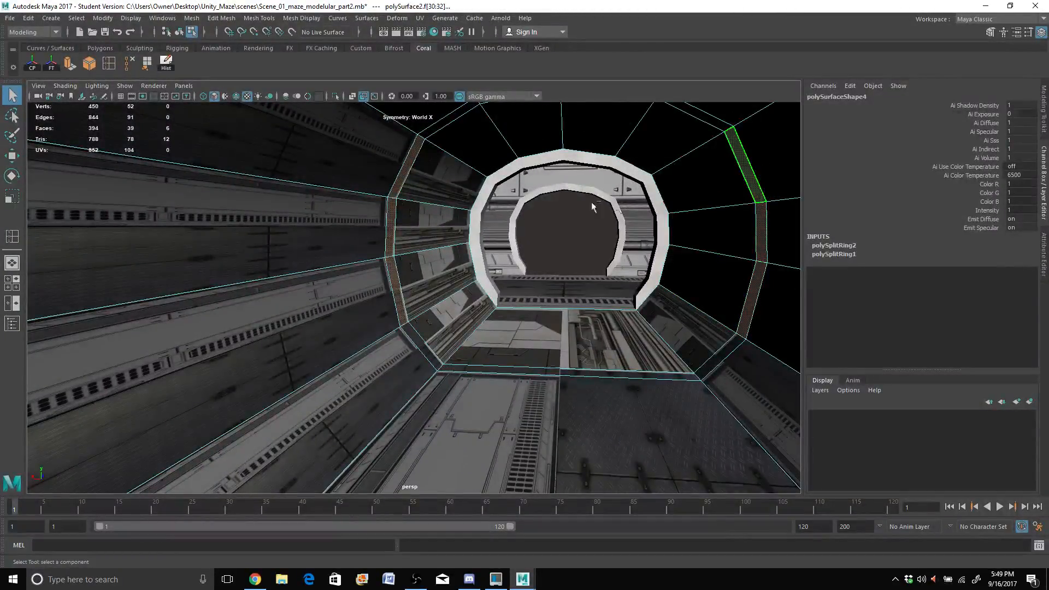
{"action": "key", "text": "ctrl+e"}
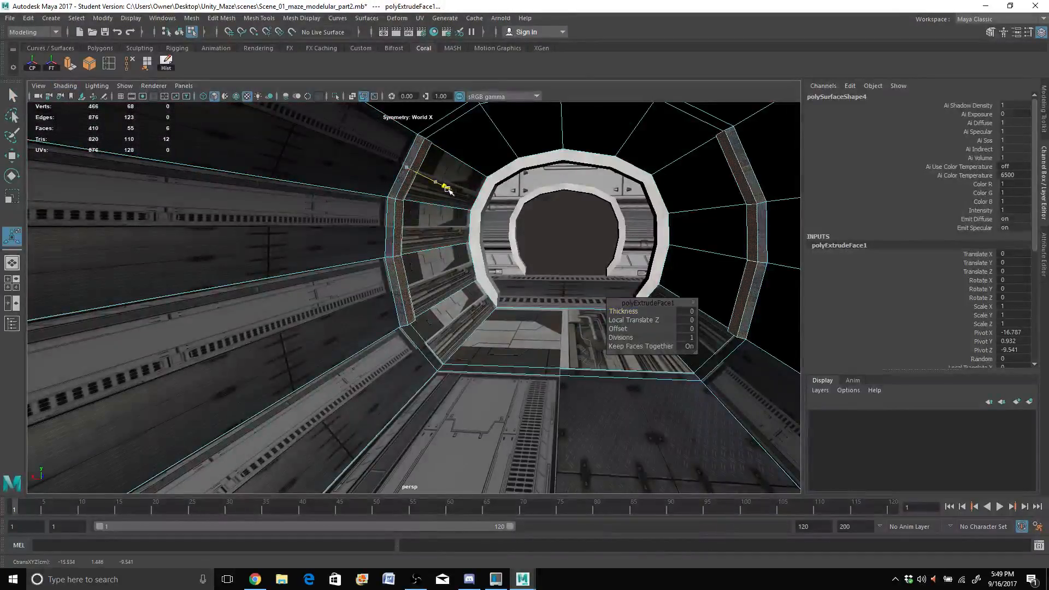
{"action": "left_click_drag", "start_coordinate": [447, 188], "coordinate": [467, 197]}
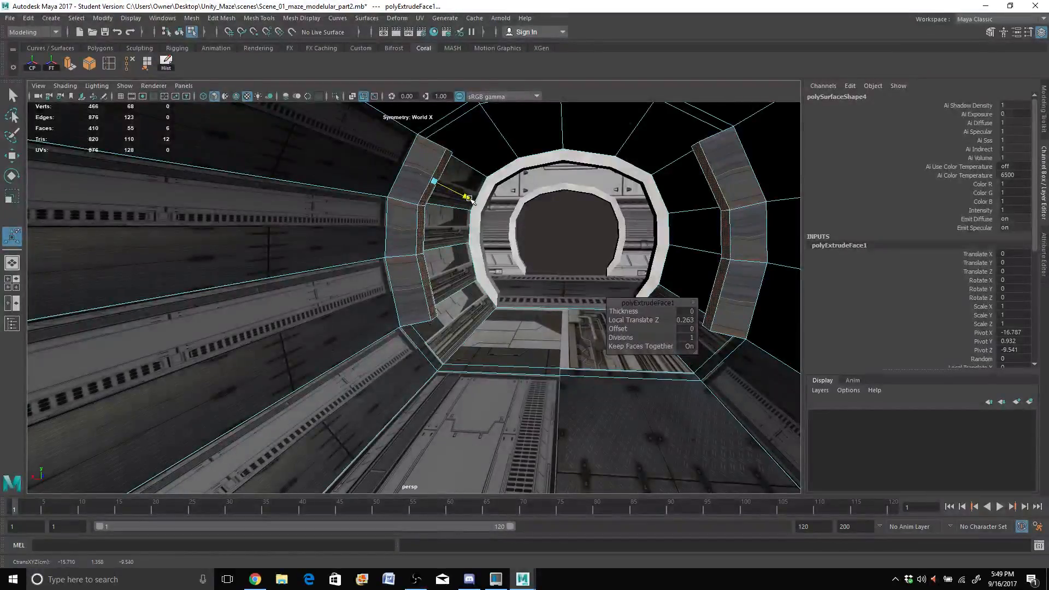
{"action": "scroll", "coordinate": [467, 217], "scroll_direction": "down", "scroll_amount": 3}
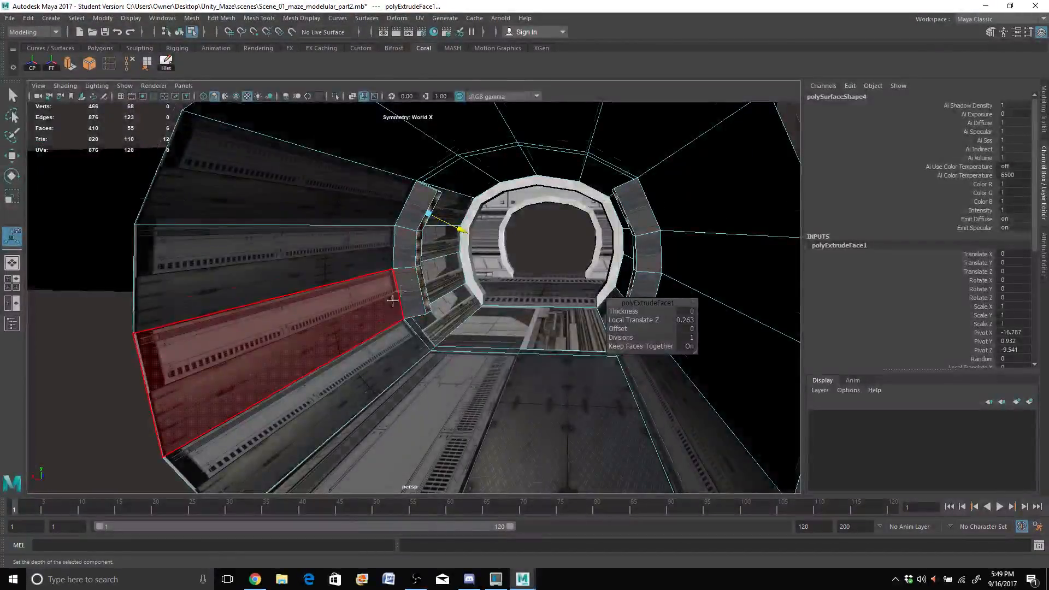
Step: Extrude the slanted faces between the floor and both side walls outward along the tube's full length with a Local Translate Z of -0.236
{"action": "middle_click_drag", "start_coordinate": [394, 299], "coordinate": [415, 261], "text": "alt"}
{"action": "left_click", "coordinate": [382, 333]}
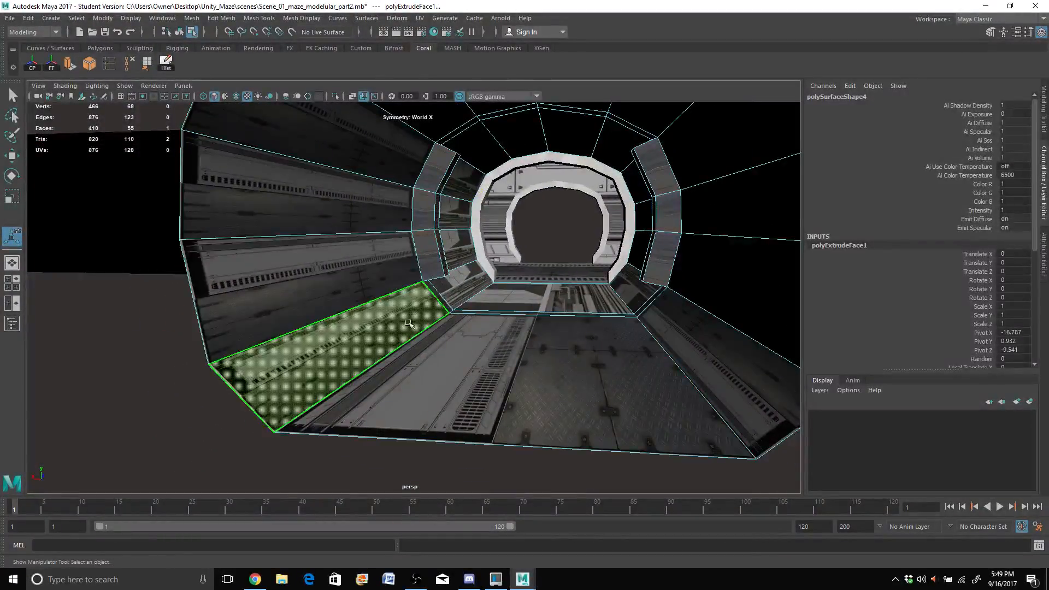
{"action": "left_click", "coordinate": [437, 292], "text": "shift"}
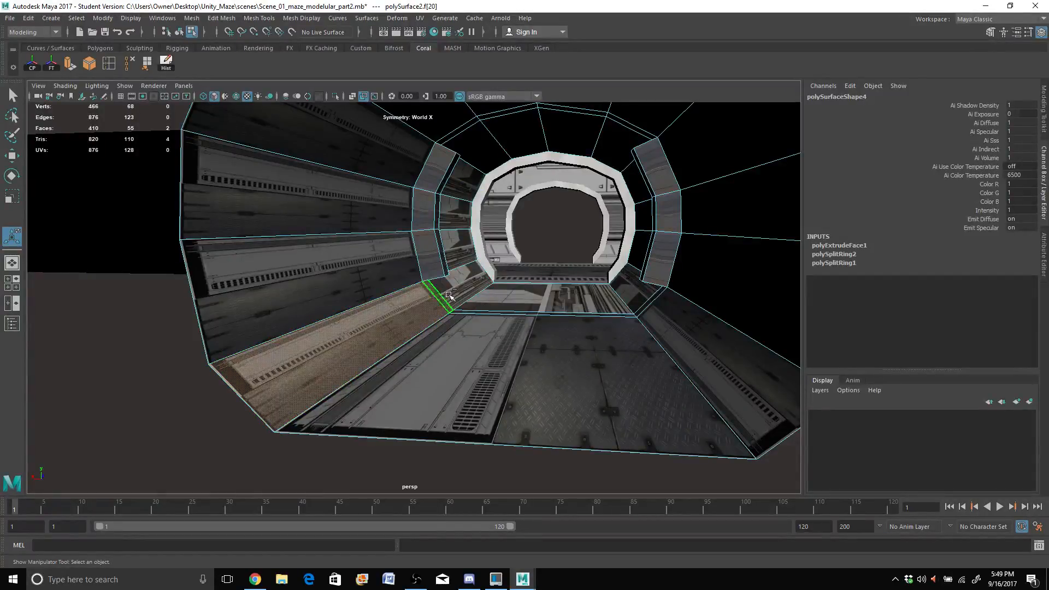
{"action": "left_click", "coordinate": [474, 295], "text": "shift"}
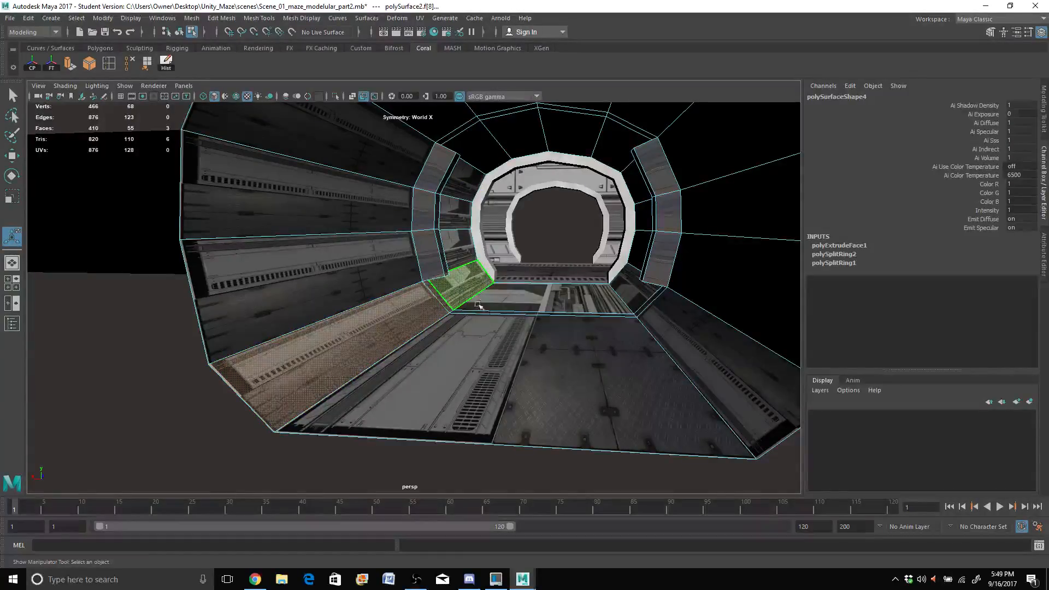
{"action": "left_click", "coordinate": [628, 287], "text": "shift"}
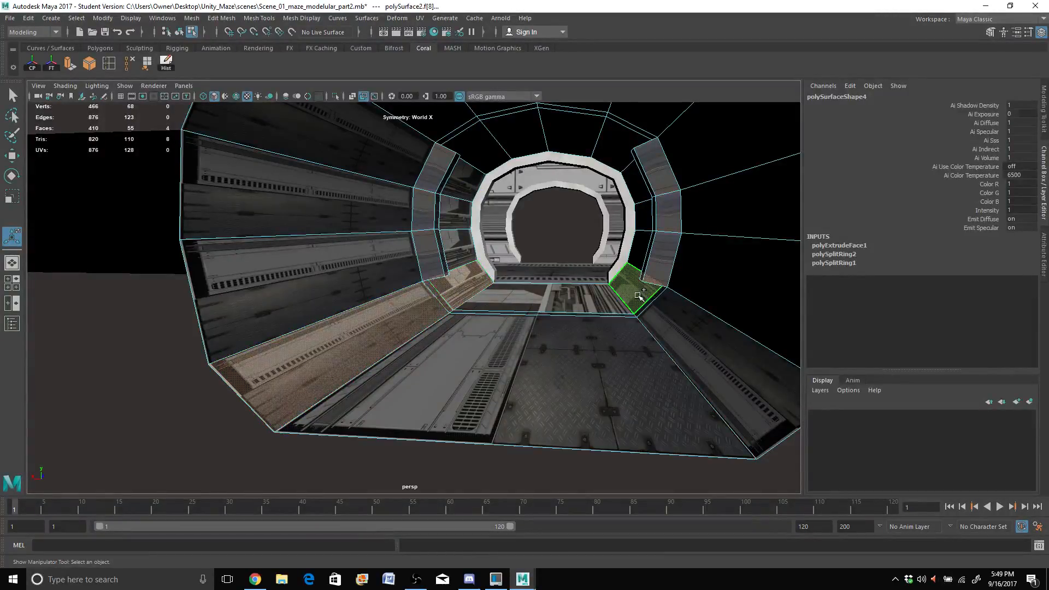
{"action": "left_click", "coordinate": [664, 312], "text": "shift"}
{"action": "left_click", "coordinate": [546, 296], "text": "shift"}
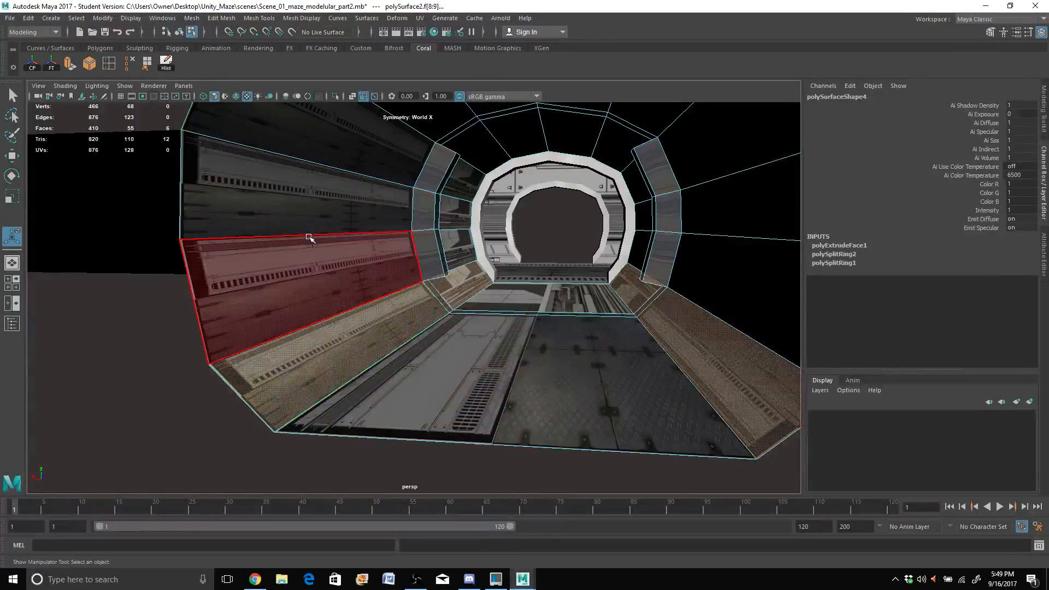
{"action": "left_click", "coordinate": [71, 67]}
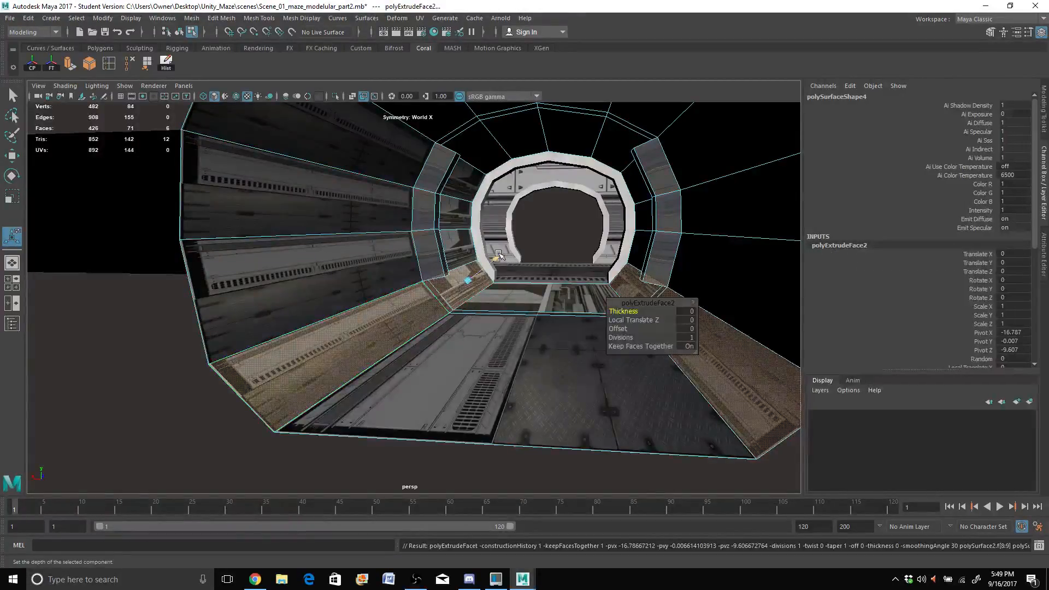
{"action": "left_click_drag", "start_coordinate": [492, 260], "coordinate": [484, 262]}
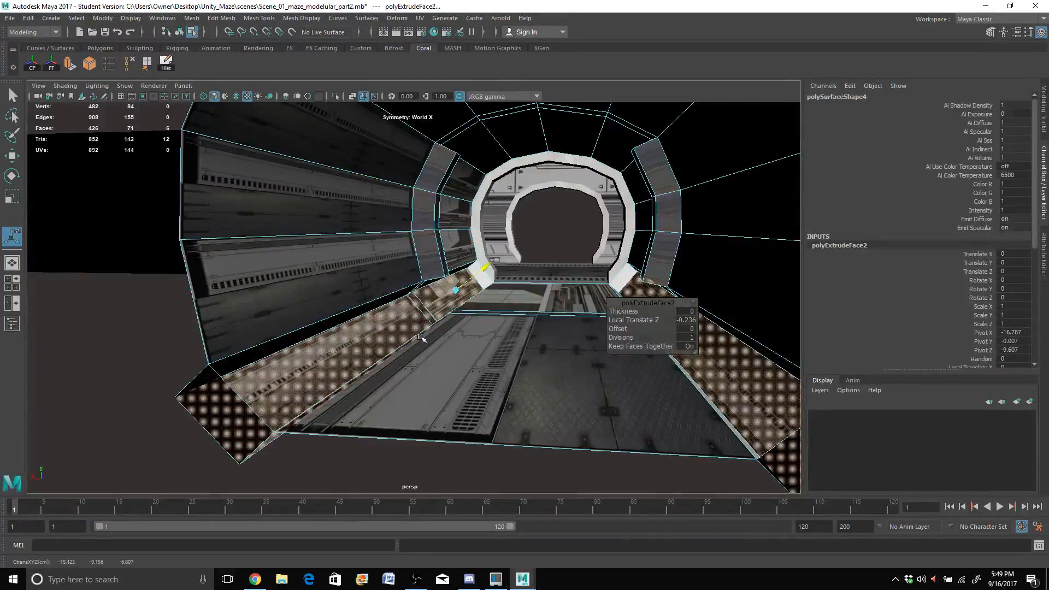
Step: Delete the two end cap faces closing the extruded lower channels at the tube's open end
{"action": "left_click", "coordinate": [216, 391]}
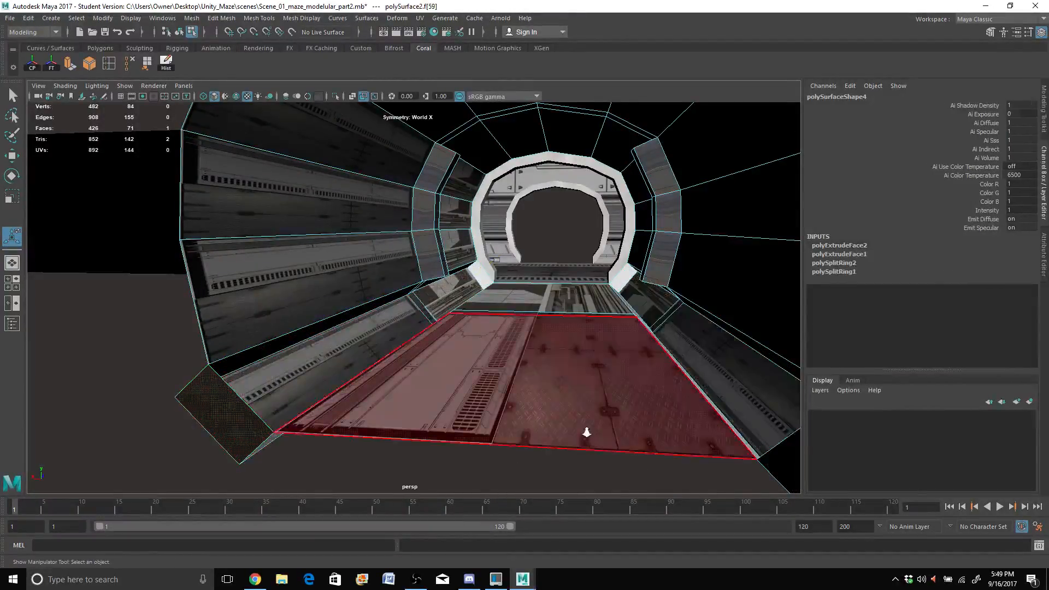
{"action": "scroll", "coordinate": [586, 432], "scroll_direction": "down", "scroll_amount": 2}
{"action": "left_click", "coordinate": [694, 384], "text": "shift"}
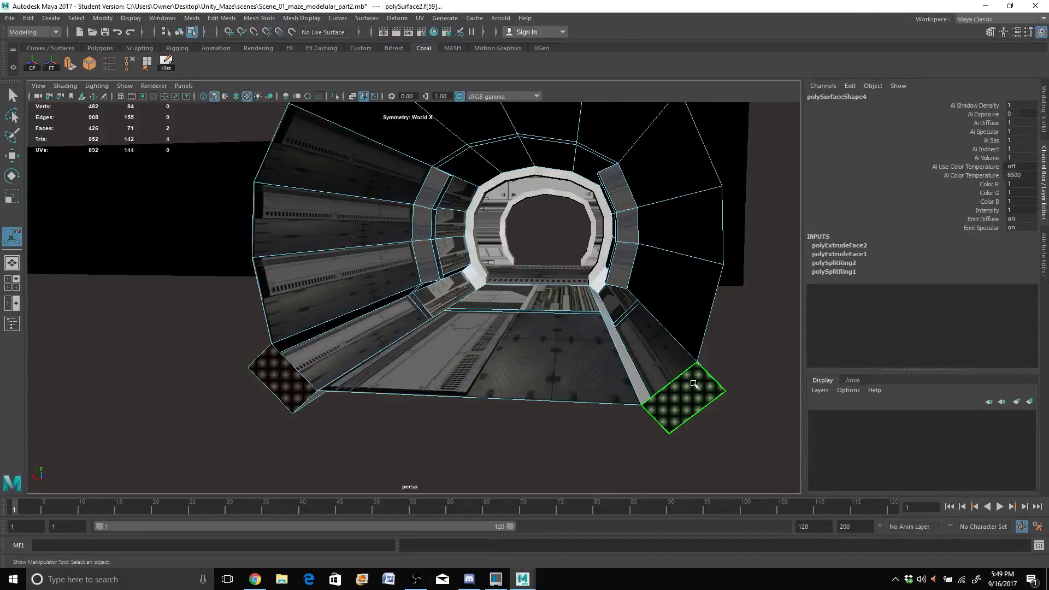
{"action": "key", "text": "Delete"}
{"action": "mouse_move", "coordinate": [486, 320]}
{"action": "left_mouse_down", "text": "alt"}
{"action": "mouse_move", "coordinate": [469, 313]}
{"action": "mouse_move", "coordinate": [491, 320]}
{"action": "left_mouse_up", "text": "alt"}
{"action": "scroll", "coordinate": [492, 317], "scroll_direction": "up", "scroll_amount": 3}
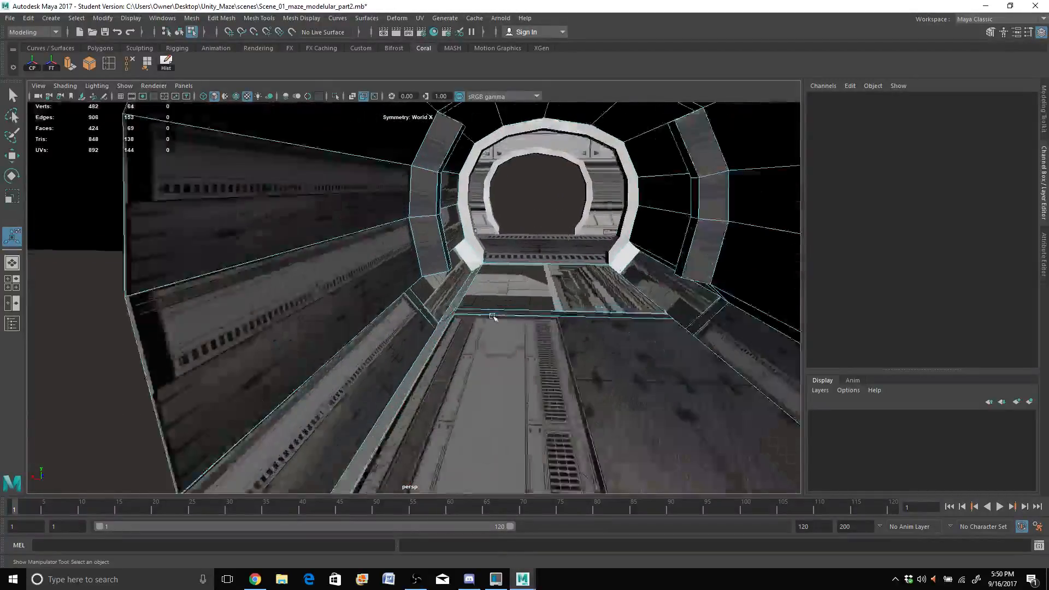
{"action": "scroll", "coordinate": [492, 316], "scroll_direction": "up", "scroll_amount": 2}
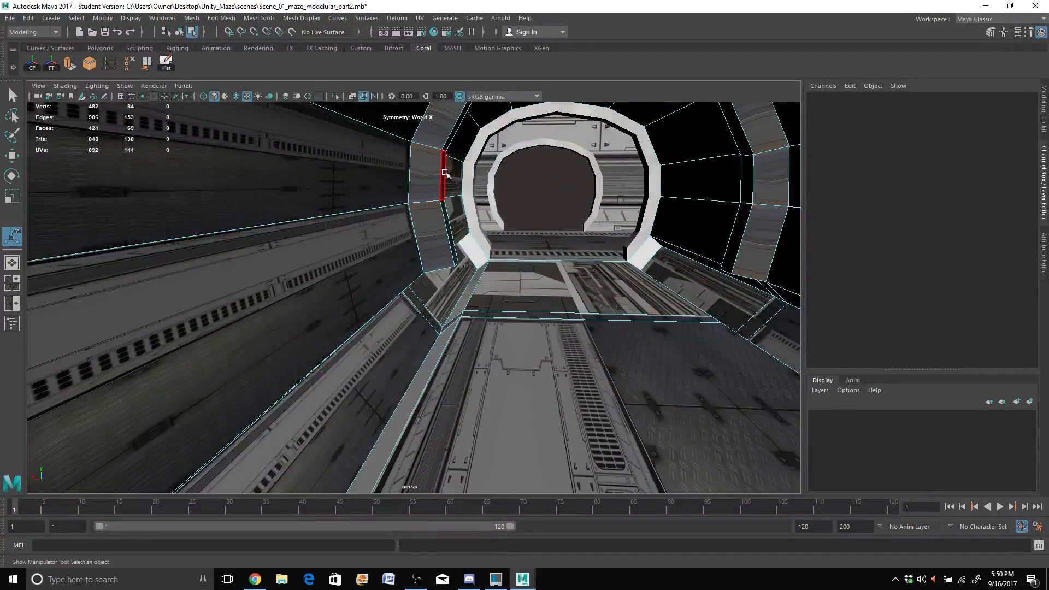
Step: Move the top inner edges of both side wall ribs down and scale them along X to slope the rib ends into the walls
{"action": "left_click_drag", "start_coordinate": [445, 173], "coordinate": [396, 156], "text": "alt"}
{"action": "scroll", "coordinate": [397, 154], "scroll_direction": "down", "scroll_amount": 4}
{"action": "right_click_drag", "start_coordinate": [344, 167], "coordinate": [368, 152]}
{"action": "key", "text": "q"}
{"action": "left_click", "coordinate": [368, 153]}
{"action": "scroll", "coordinate": [409, 168], "scroll_direction": "up", "scroll_amount": 5}
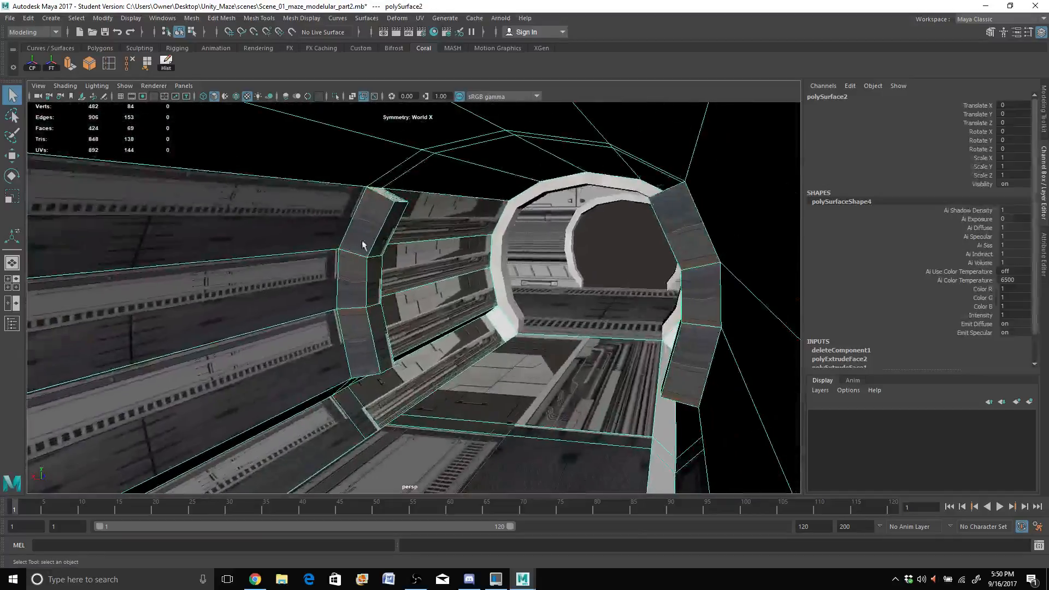
{"action": "right_click_drag", "start_coordinate": [382, 186], "coordinate": [382, 158]}
{"action": "left_click", "coordinate": [400, 201]}
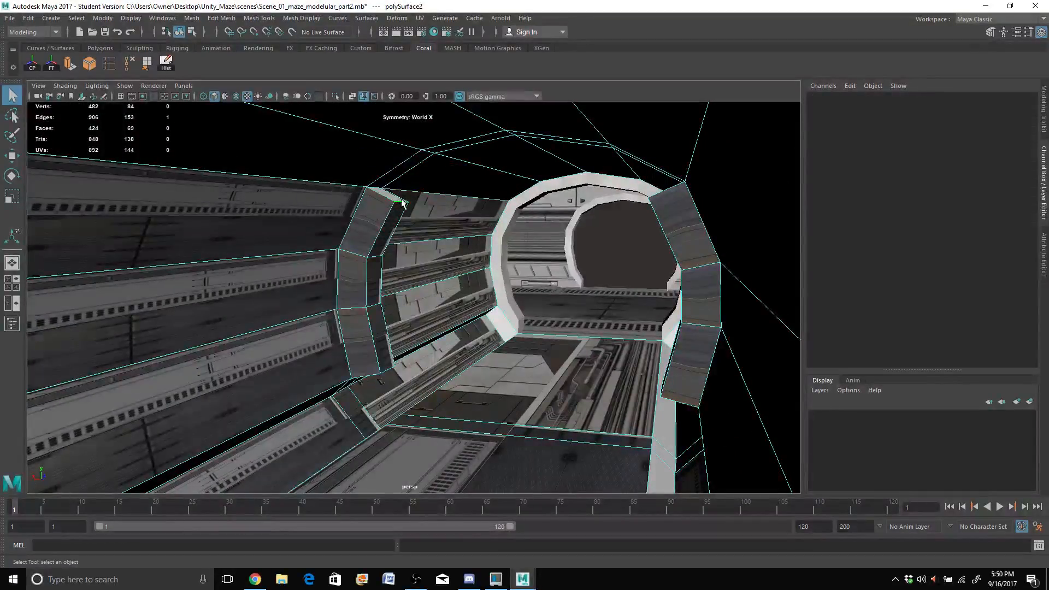
{"action": "left_click_drag", "start_coordinate": [601, 237], "coordinate": [621, 227], "text": "alt"}
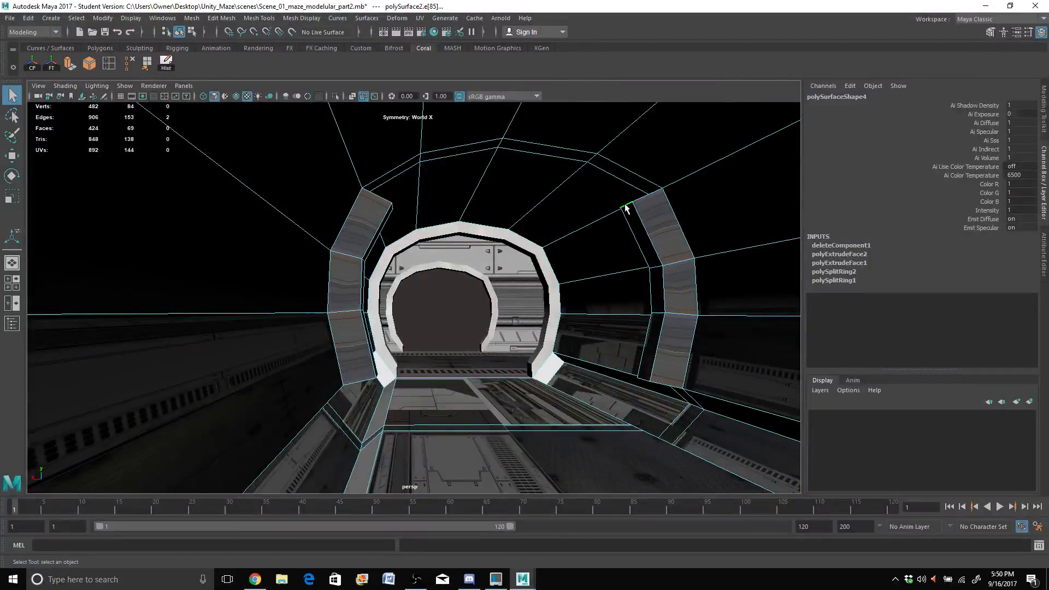
{"action": "key", "text": "w"}
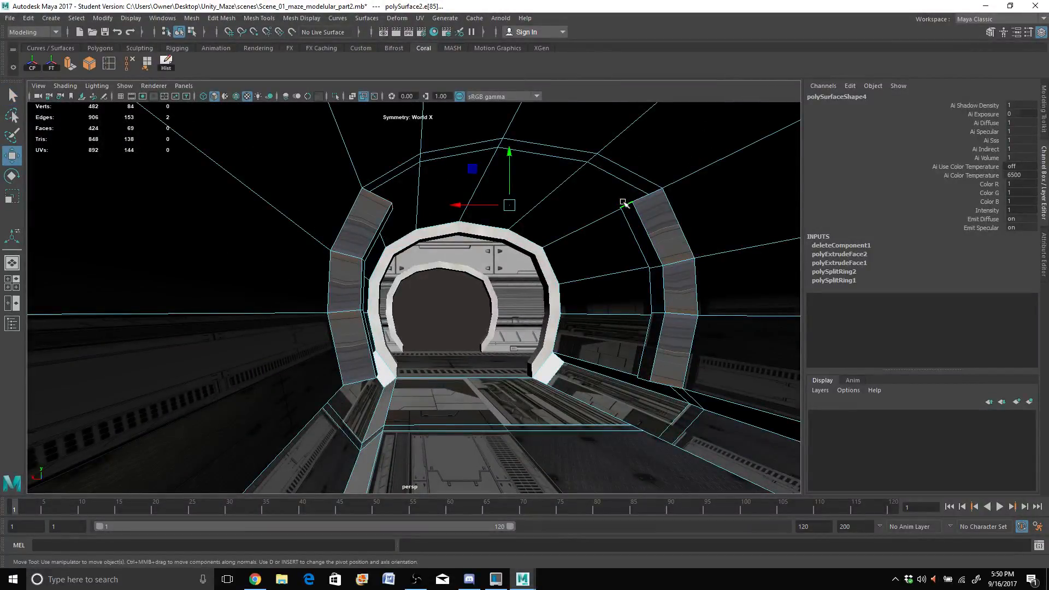
{"action": "left_click_drag", "start_coordinate": [509, 152], "coordinate": [507, 176]}
{"action": "key", "text": "r"}
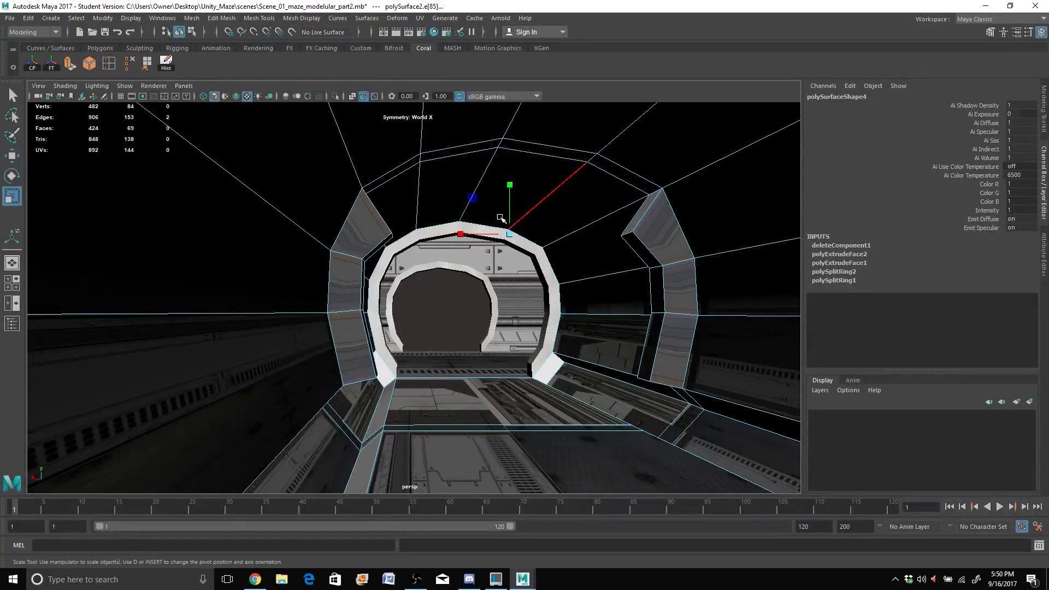
{"action": "left_click_drag", "start_coordinate": [461, 233], "coordinate": [547, 236]}
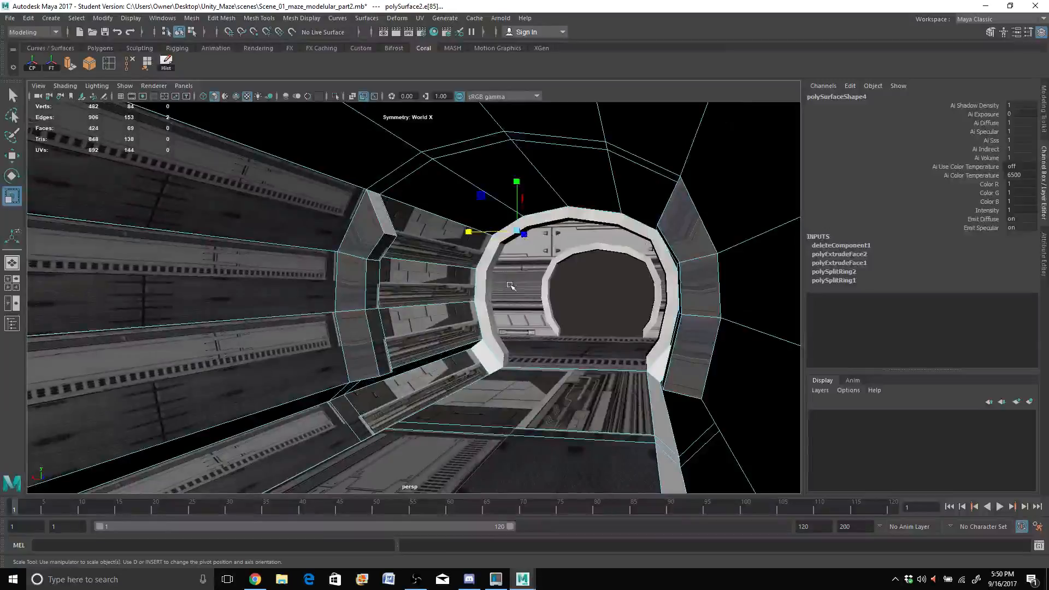
Step: Examine the corridor's ribs and lower channels from outside and inside the tube
{"action": "scroll", "coordinate": [510, 285], "scroll_direction": "down", "scroll_amount": 6}
{"action": "left_click_drag", "start_coordinate": [397, 338], "coordinate": [438, 329], "text": "alt"}
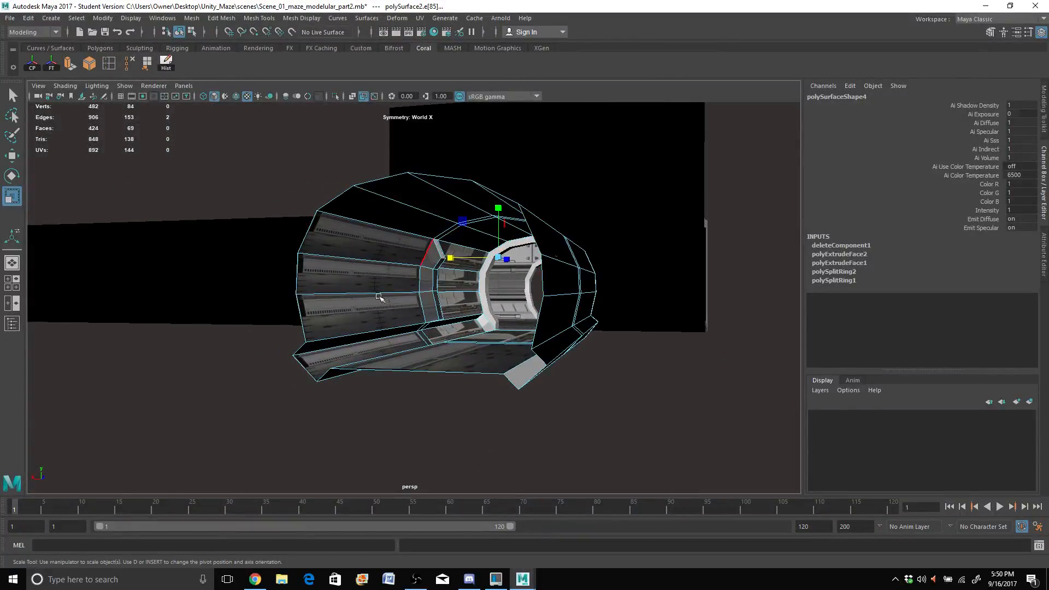
{"action": "scroll", "coordinate": [452, 288], "scroll_direction": "up", "scroll_amount": 5}
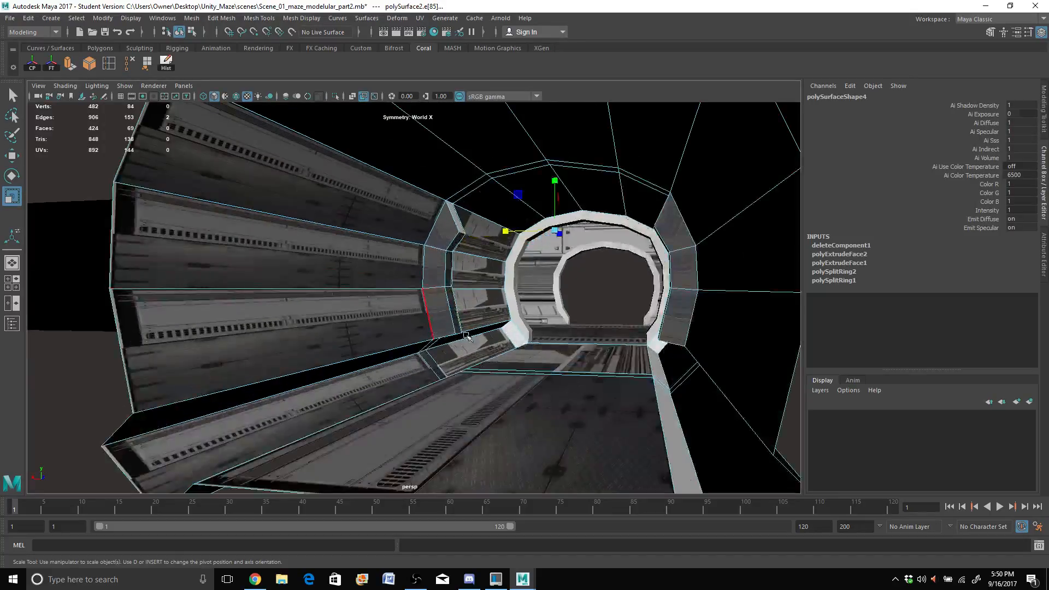
{"action": "scroll", "coordinate": [464, 335], "scroll_direction": "down", "scroll_amount": 3}
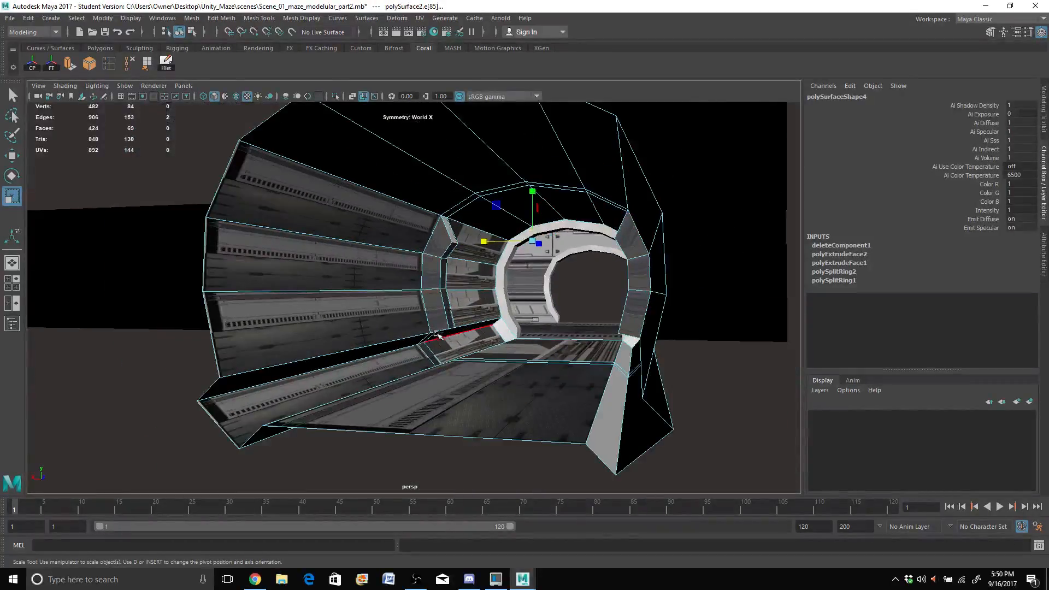
{"action": "mouse_move", "coordinate": [437, 335]}
{"action": "left_mouse_down", "text": "alt"}
{"action": "mouse_move", "coordinate": [480, 335]}
{"action": "mouse_move", "coordinate": [425, 333]}
{"action": "left_mouse_up", "text": "alt"}
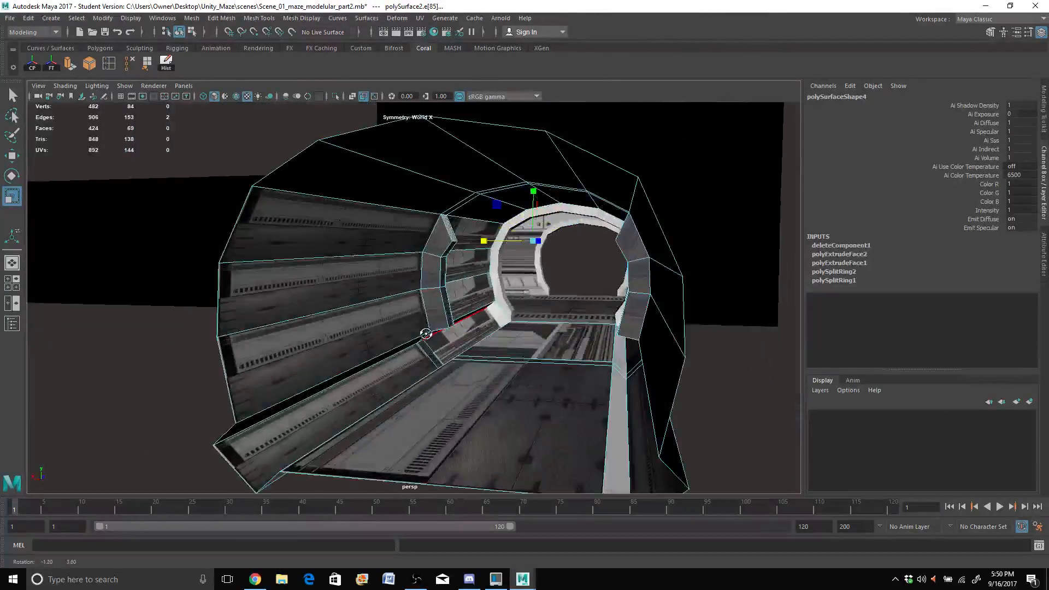
{"action": "scroll", "coordinate": [426, 333], "scroll_direction": "down", "scroll_amount": 2}
{"action": "scroll", "coordinate": [207, 223], "scroll_direction": "down", "scroll_amount": 4}
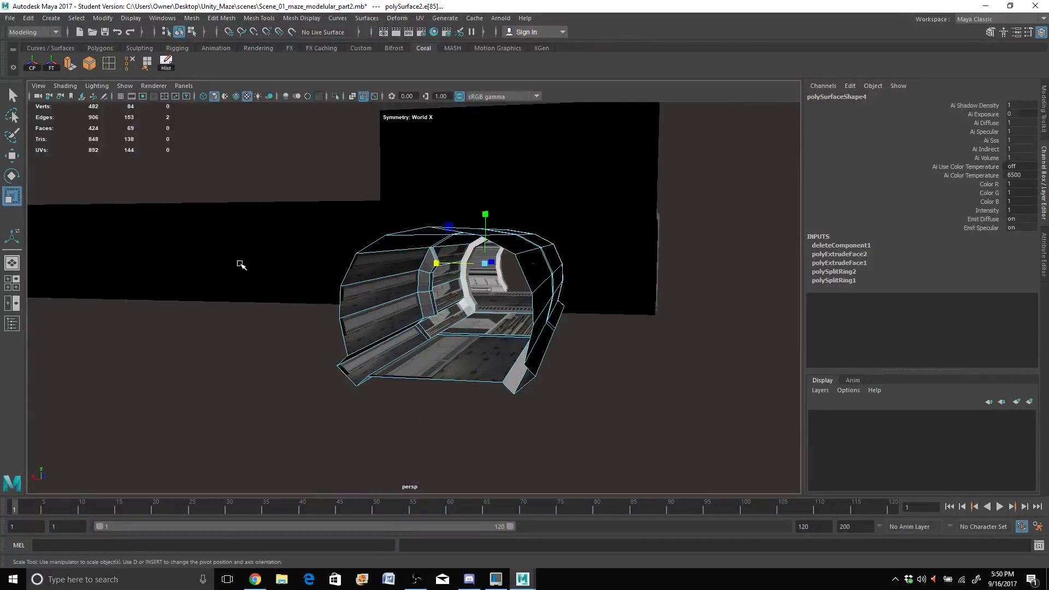
{"action": "left_click_drag", "start_coordinate": [240, 265], "coordinate": [322, 290], "text": "alt"}
{"action": "scroll", "coordinate": [360, 289], "scroll_direction": "up", "scroll_amount": 5}
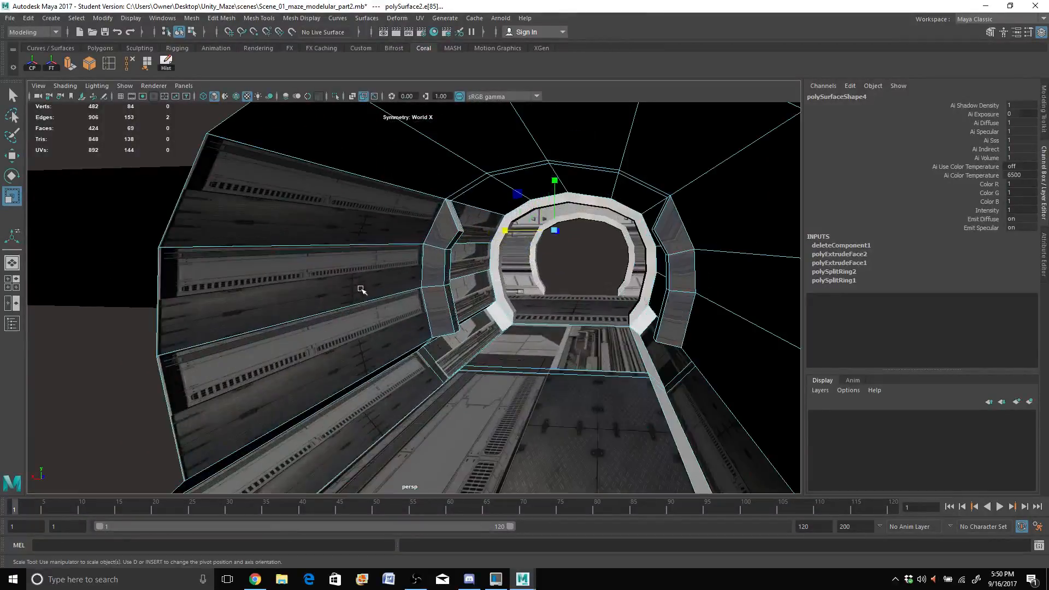
Step: Switch the corridor back to object selection and show the Hypershade beside the perspective view
{"action": "right_click_drag", "start_coordinate": [351, 259], "coordinate": [355, 229]}
{"action": "scroll", "coordinate": [355, 235], "scroll_direction": "down", "scroll_amount": 5}
{"action": "mouse_move", "coordinate": [477, 257]}
{"action": "left_mouse_down", "text": "alt"}
{"action": "mouse_move", "coordinate": [437, 267]}
{"action": "mouse_move", "coordinate": [461, 256]}
{"action": "mouse_move", "coordinate": [445, 253]}
{"action": "mouse_move", "coordinate": [457, 255]}
{"action": "mouse_move", "coordinate": [445, 264]}
{"action": "mouse_move", "coordinate": [477, 255]}
{"action": "mouse_move", "coordinate": [436, 253]}
{"action": "mouse_move", "coordinate": [459, 255]}
{"action": "left_mouse_up", "text": "alt"}
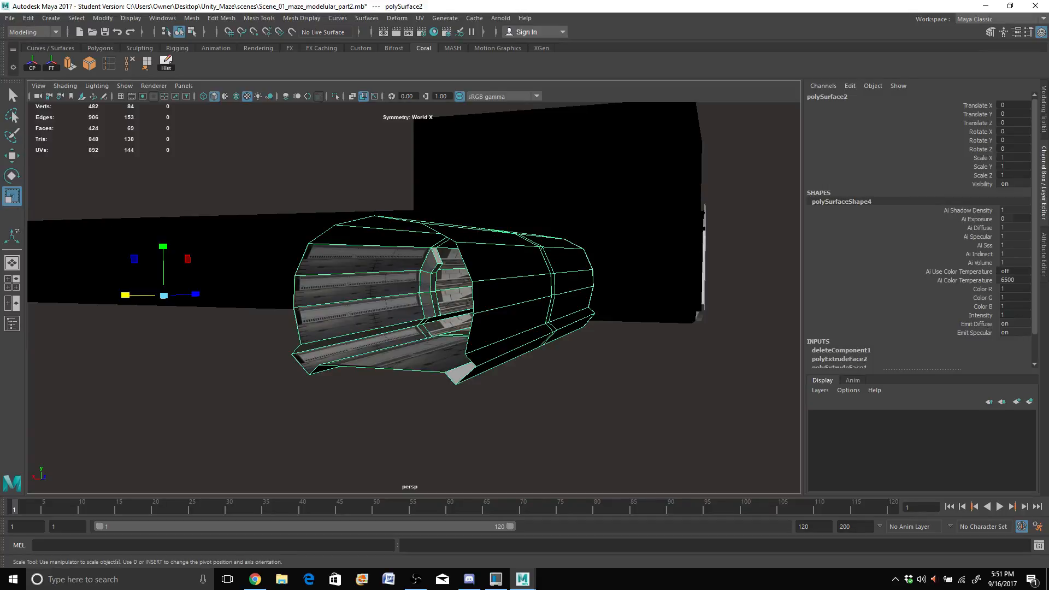
{"action": "left_click", "coordinate": [13, 307]}
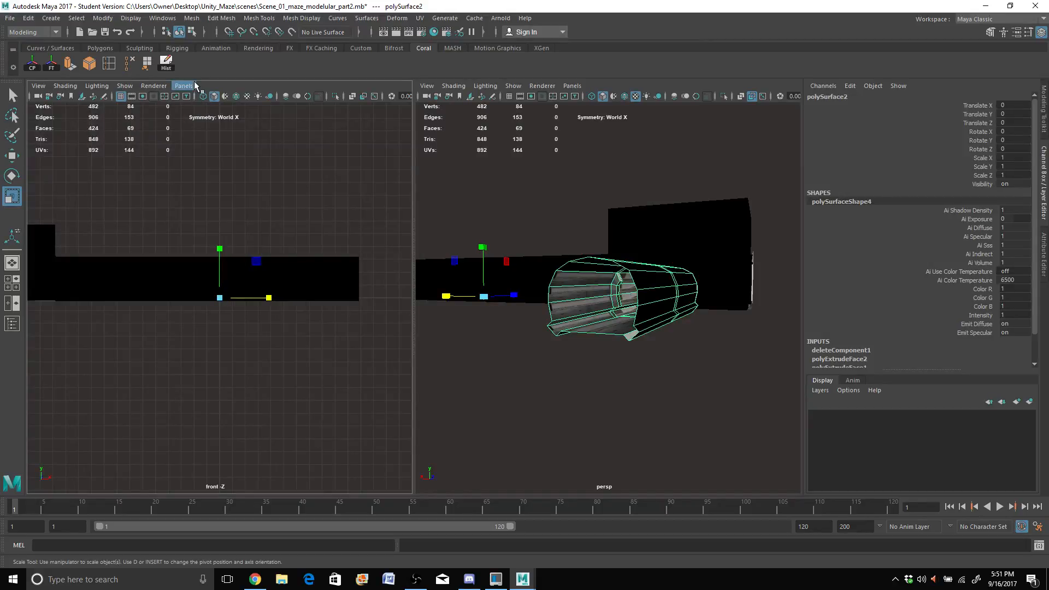
{"action": "left_click", "coordinate": [190, 86]}
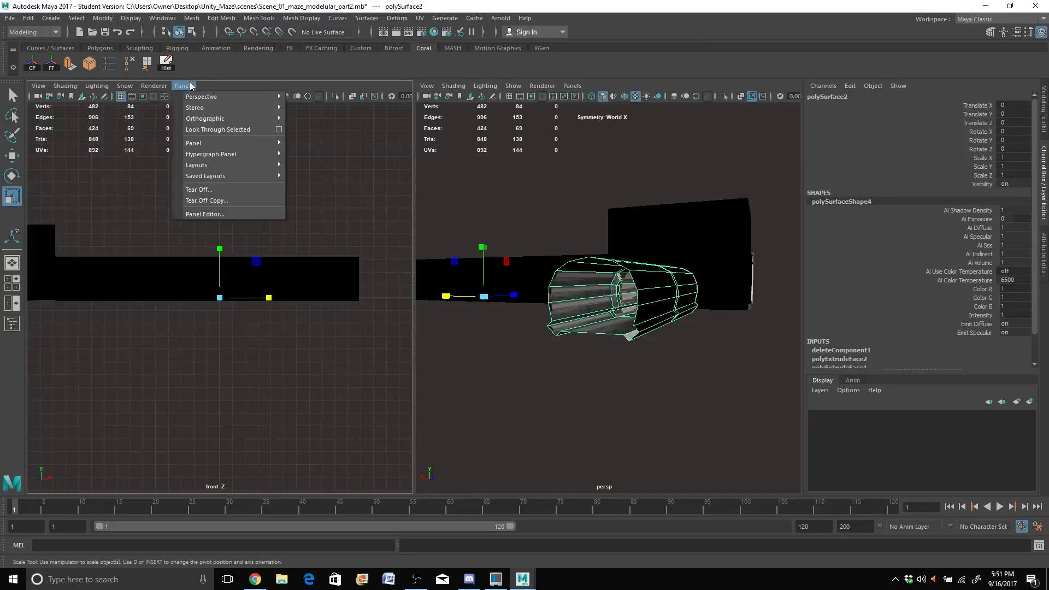
{"action": "mouse_move", "coordinate": [218, 143]}
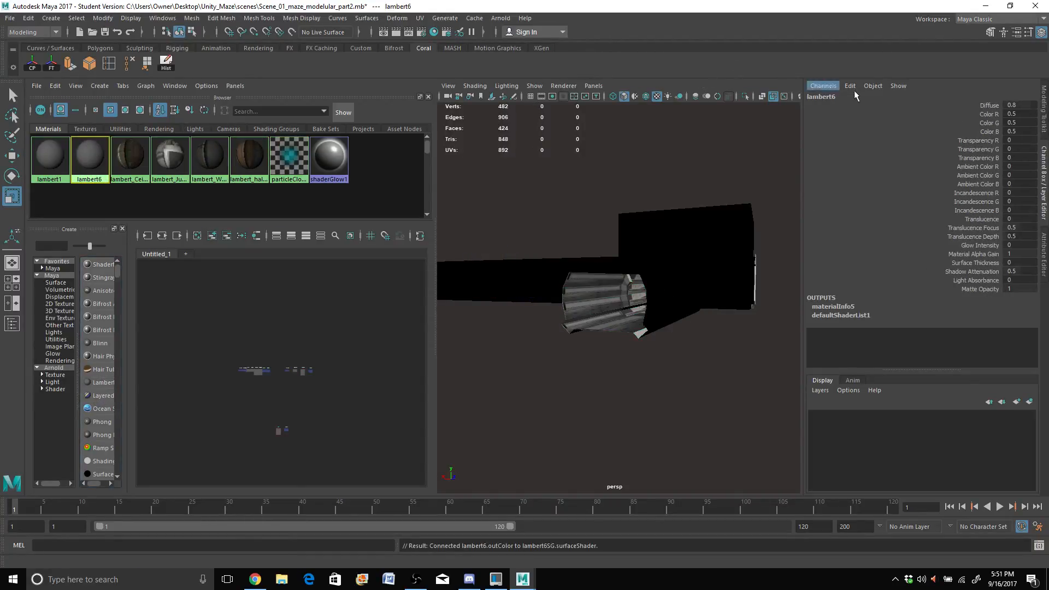
Step: Create a new Lambert material and rename it lambert_Round_Halllway
{"action": "left_click", "coordinate": [842, 97]}
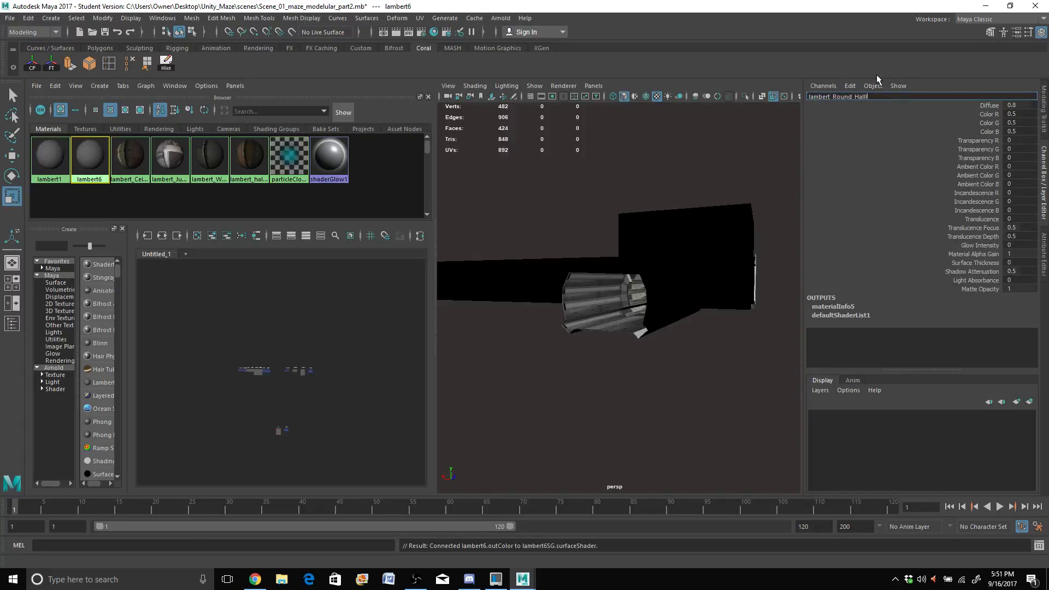
{"action": "key", "text": "Return"}
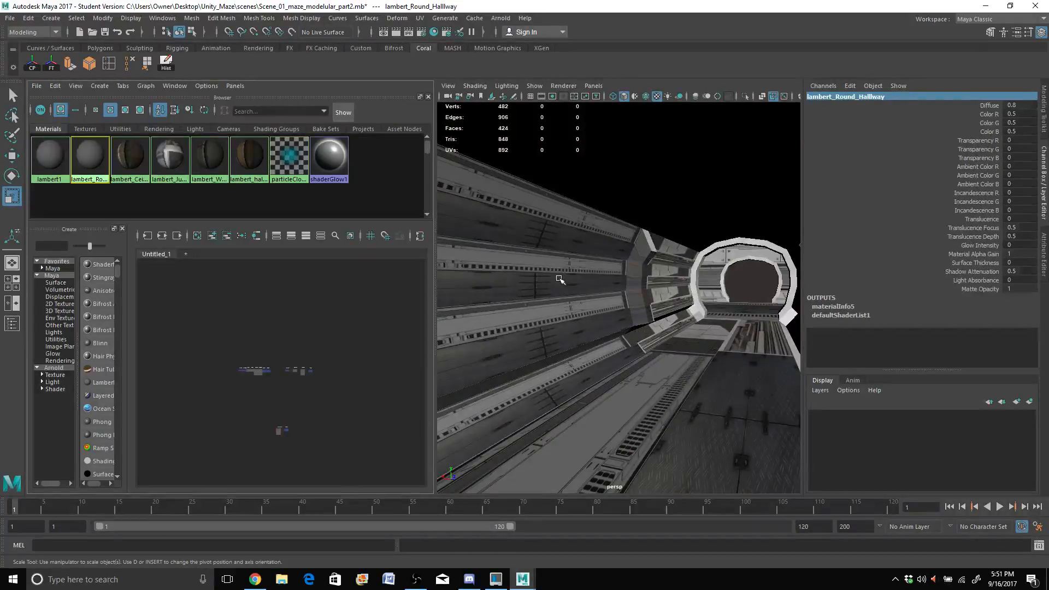
Step: Select the corridor object and apply an Automatic UV projection to it
{"action": "left_click", "coordinate": [557, 277]}
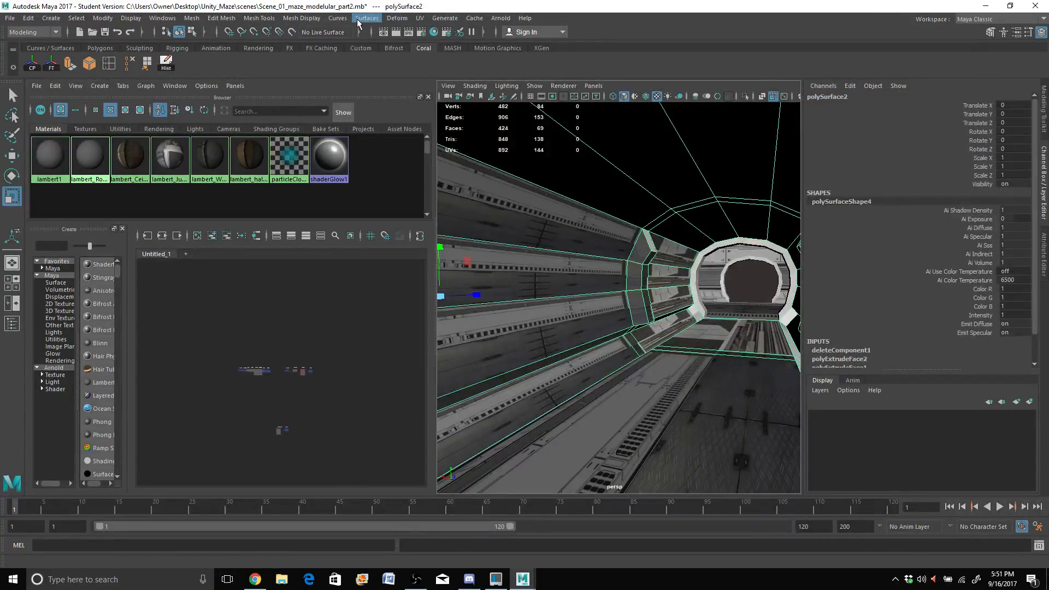
{"action": "left_click", "coordinate": [418, 19]}
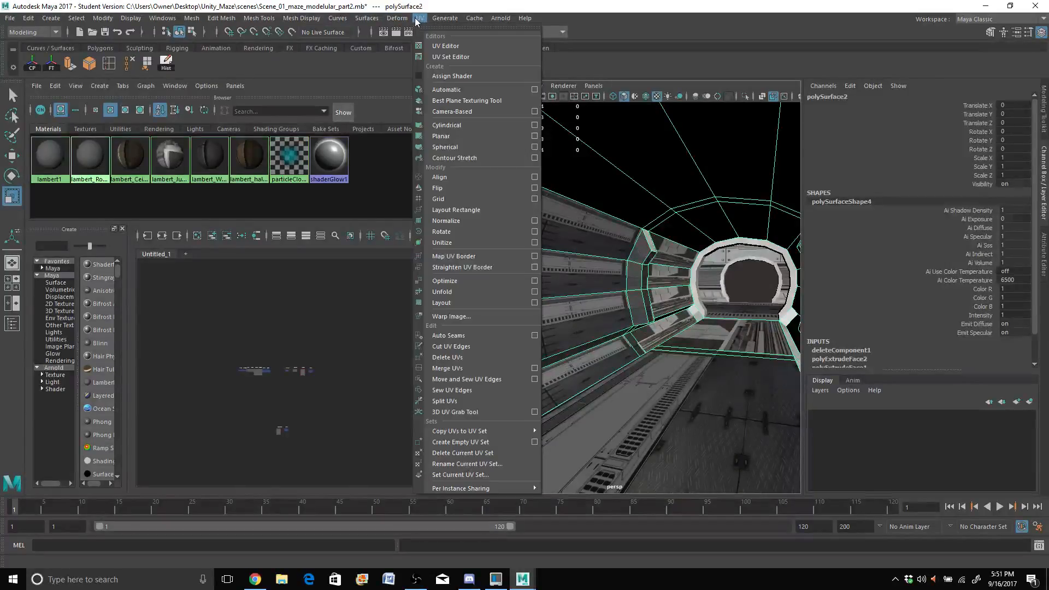
{"action": "left_click", "coordinate": [446, 90]}
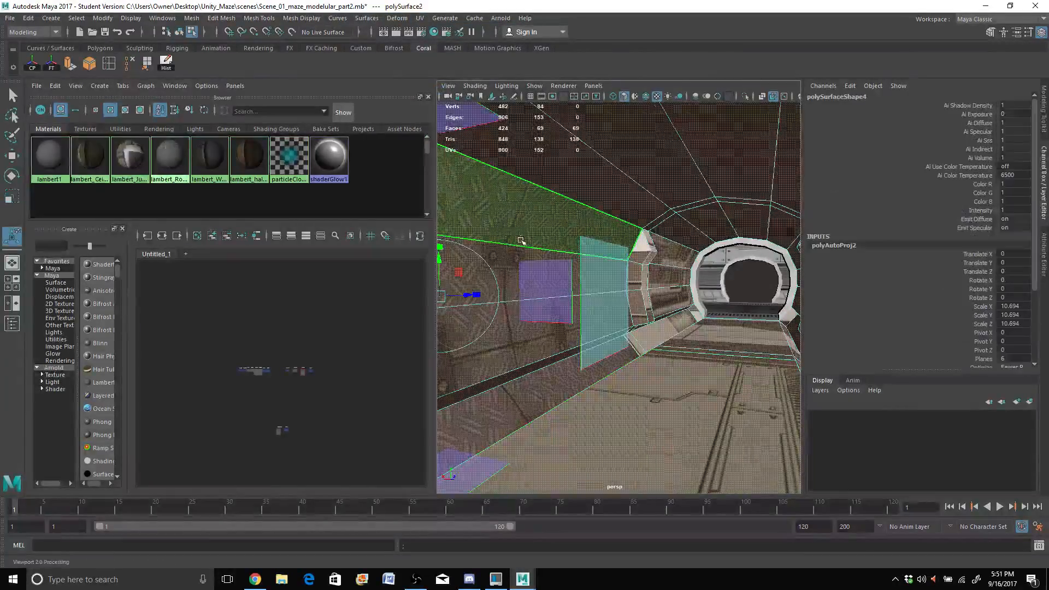
Step: Assign the lambert_Round_Halllway material to the corridor and open the material's attributes
{"action": "scroll", "coordinate": [520, 240], "scroll_direction": "down", "scroll_amount": 3}
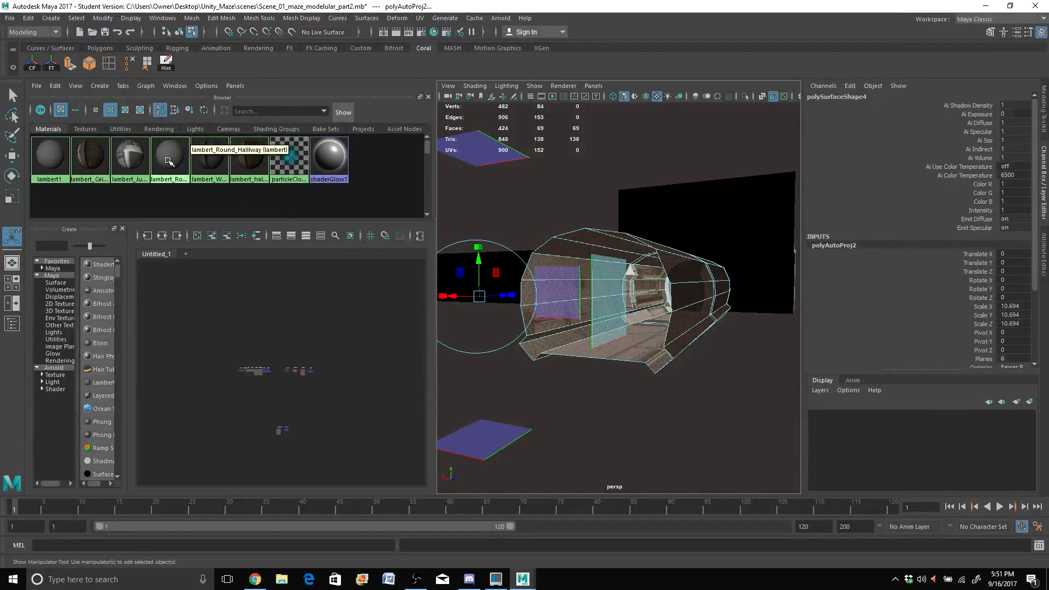
{"action": "mouse_move", "coordinate": [168, 160]}
{"action": "middle_mouse_down"}
{"action": "mouse_move", "coordinate": [534, 263]}
{"action": "mouse_move", "coordinate": [552, 258]}
{"action": "mouse_move", "coordinate": [559, 240]}
{"action": "middle_mouse_up"}
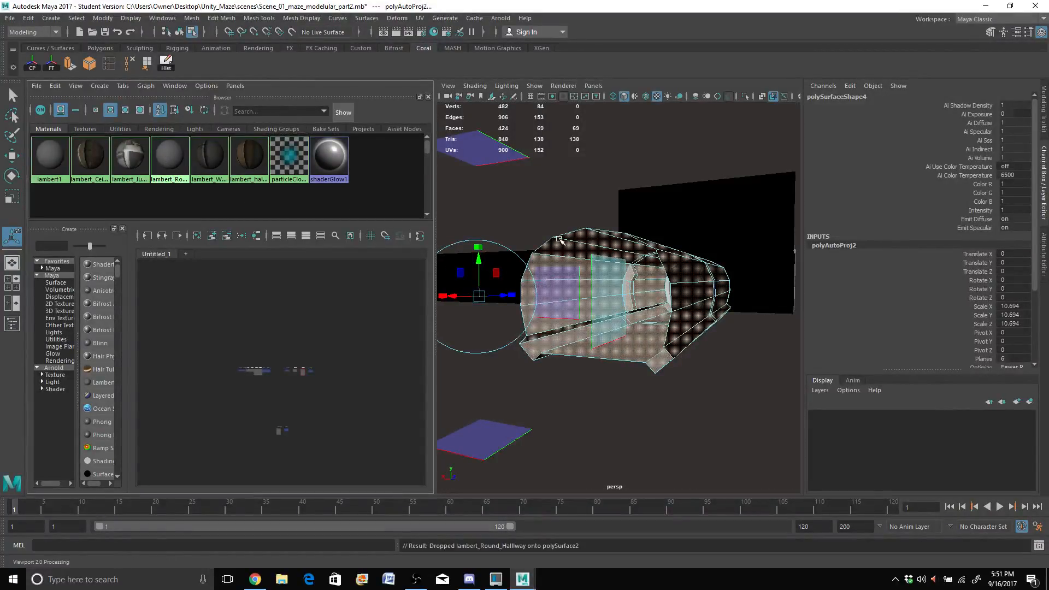
{"action": "left_click", "coordinate": [158, 147]}
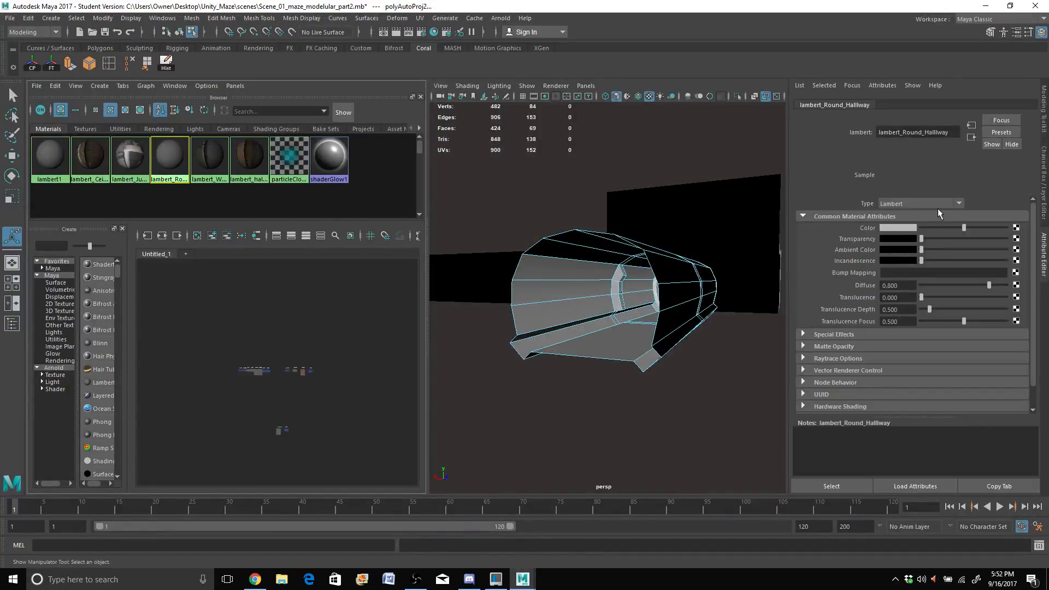
Step: Connect a File texture to the Color of lambert_Round_Halllway and load UV_JunctionX4.tga as its image
{"action": "left_click", "coordinate": [1016, 228]}
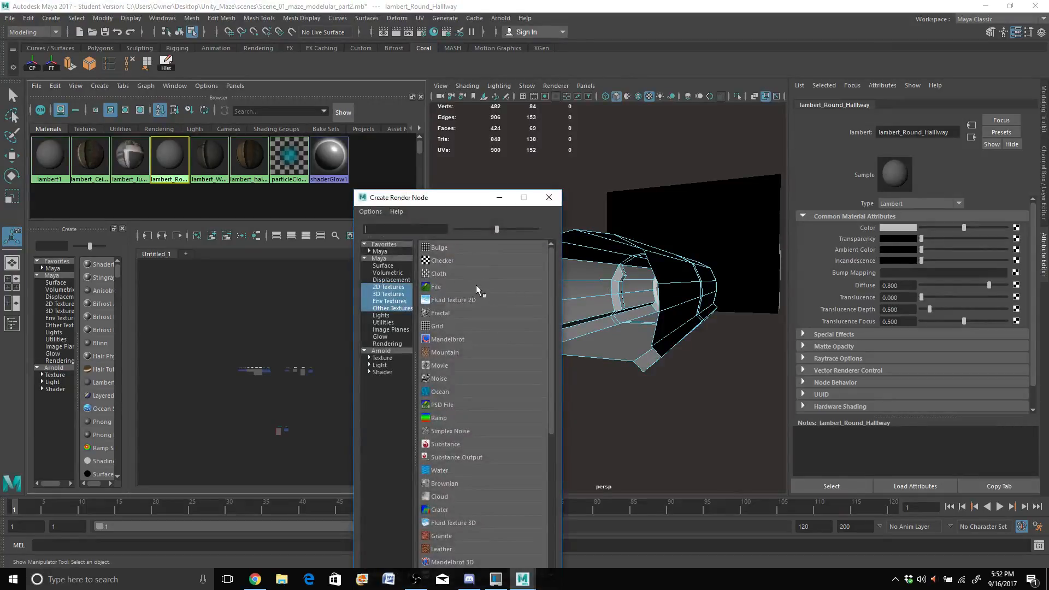
{"action": "left_click", "coordinate": [477, 288]}
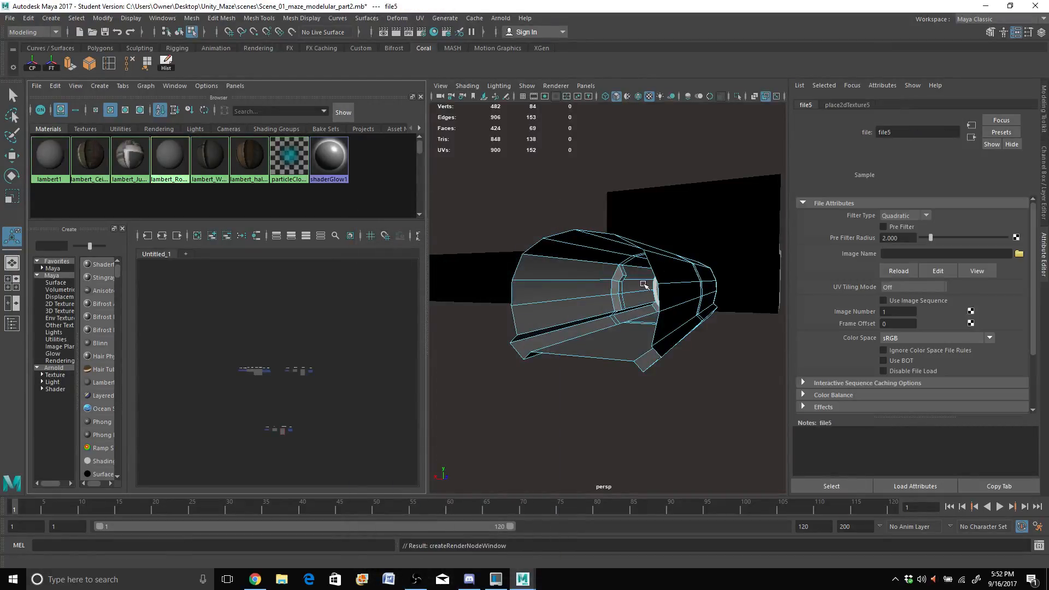
{"action": "left_click", "coordinate": [1018, 253]}
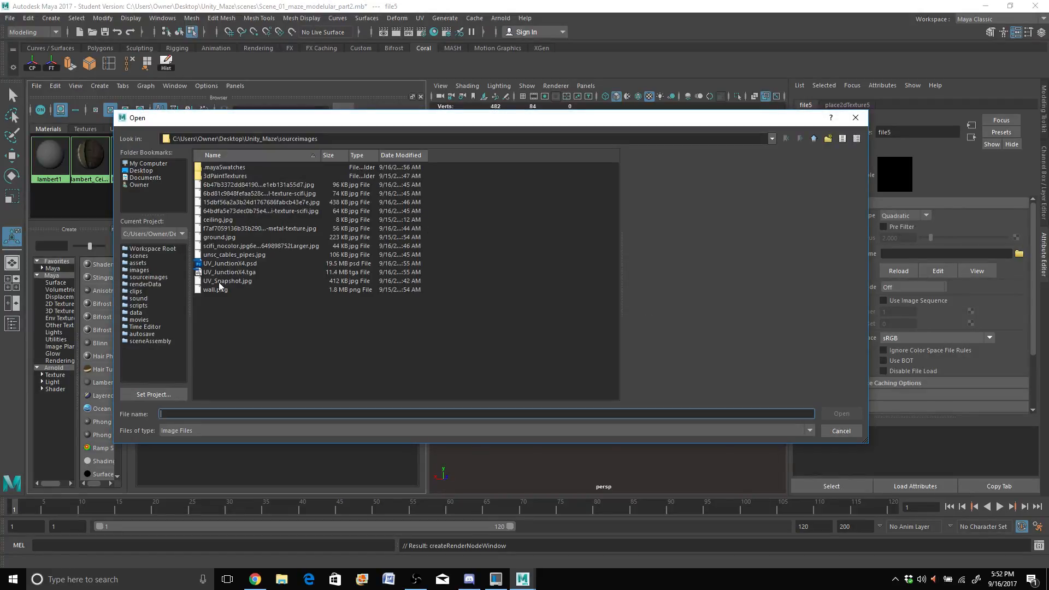
{"action": "left_click", "coordinate": [222, 281]}
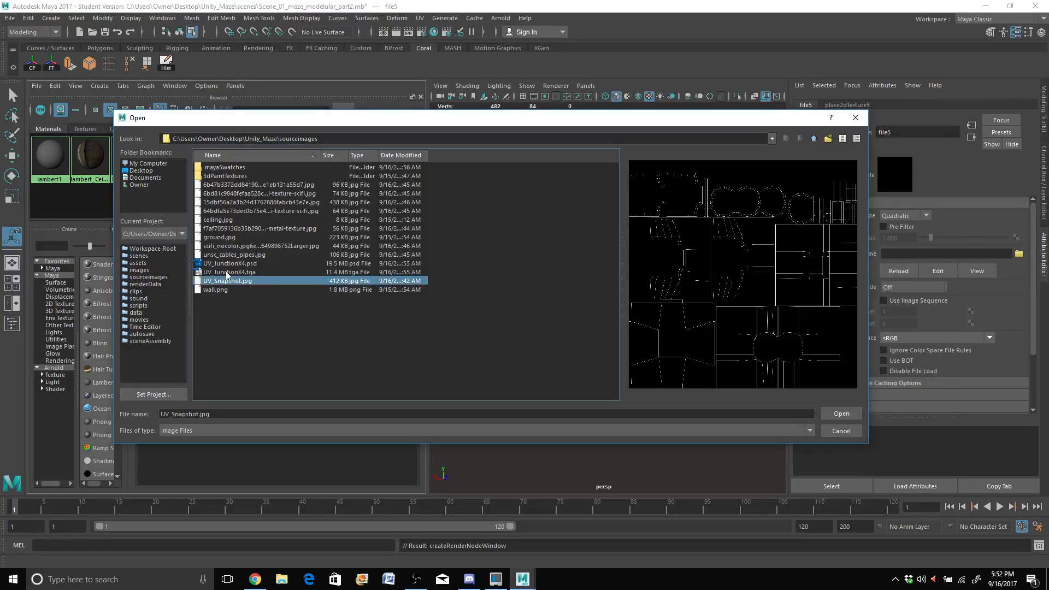
{"action": "left_click", "coordinate": [228, 272]}
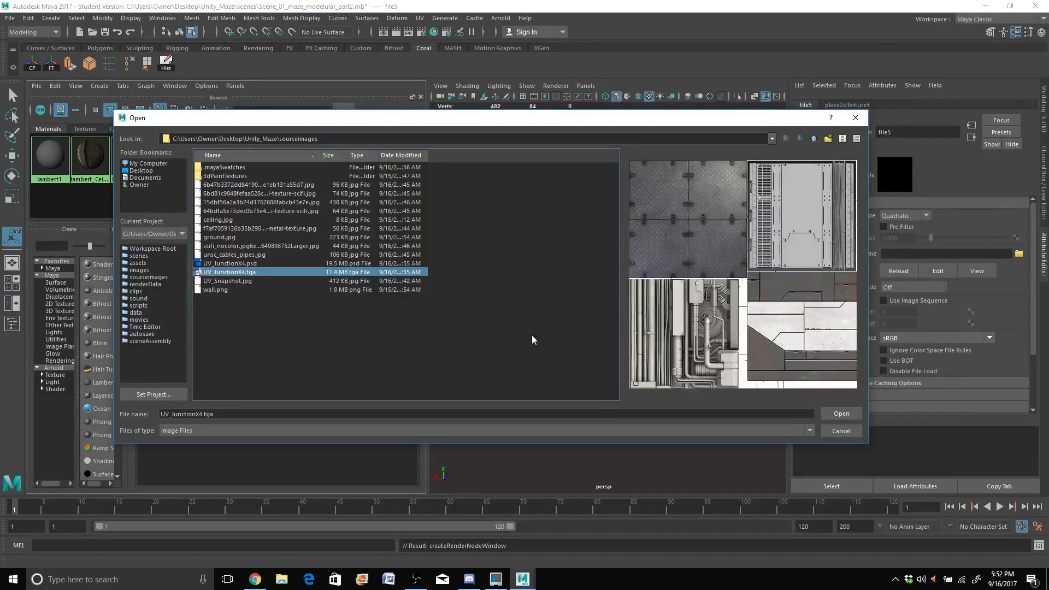
{"action": "left_click", "coordinate": [830, 414]}
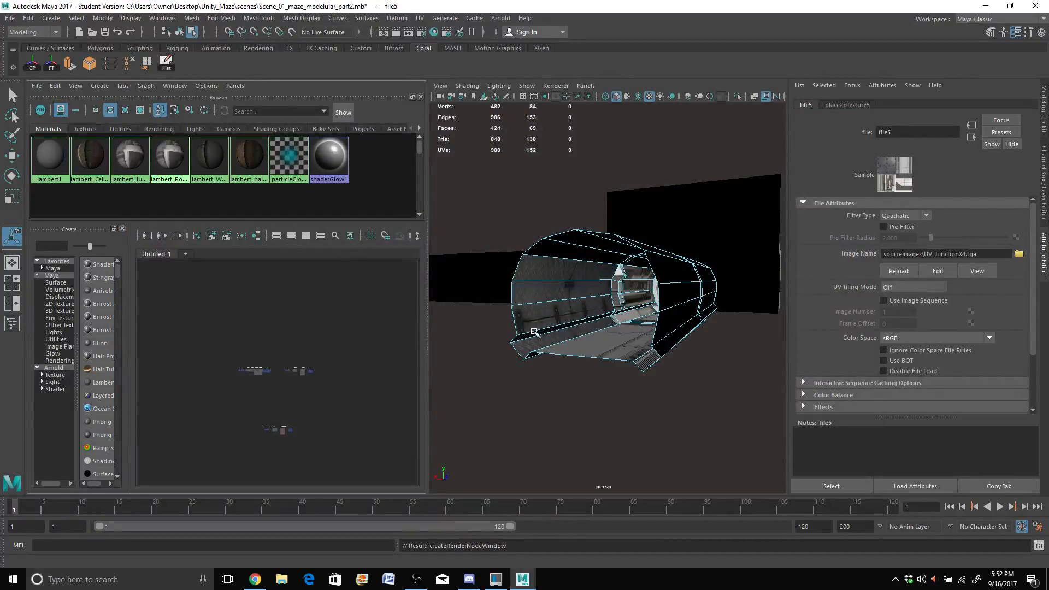
Step: Delete the lambert_Round_Halllway material from the Hypershade
{"action": "scroll", "coordinate": [535, 331], "scroll_direction": "up", "scroll_amount": 5}
{"action": "middle_click_drag", "start_coordinate": [561, 332], "coordinate": [585, 340], "text": "alt"}
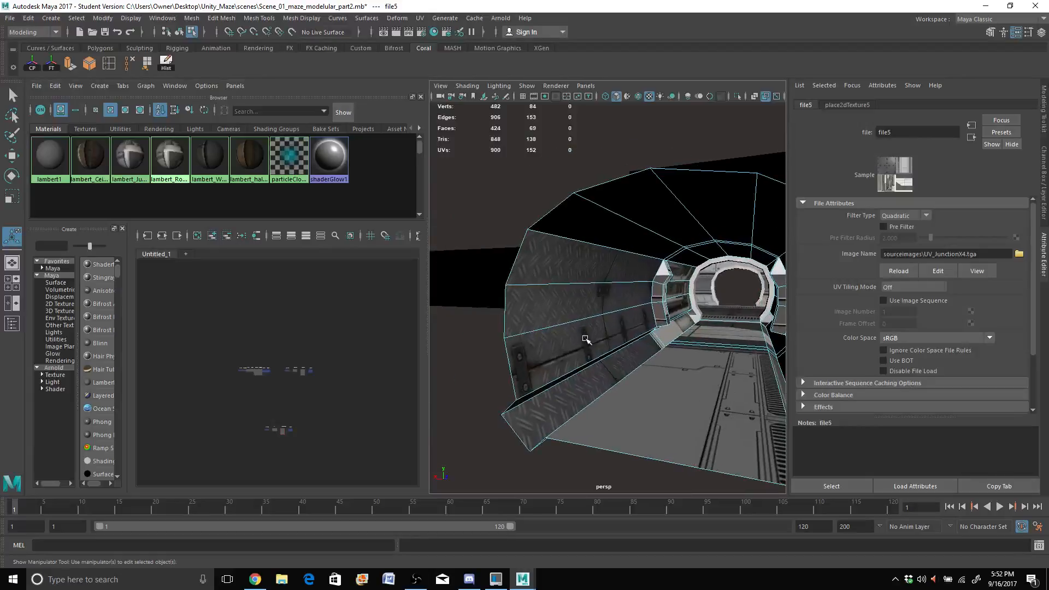
{"action": "left_click_drag", "start_coordinate": [606, 300], "coordinate": [599, 300], "text": "alt"}
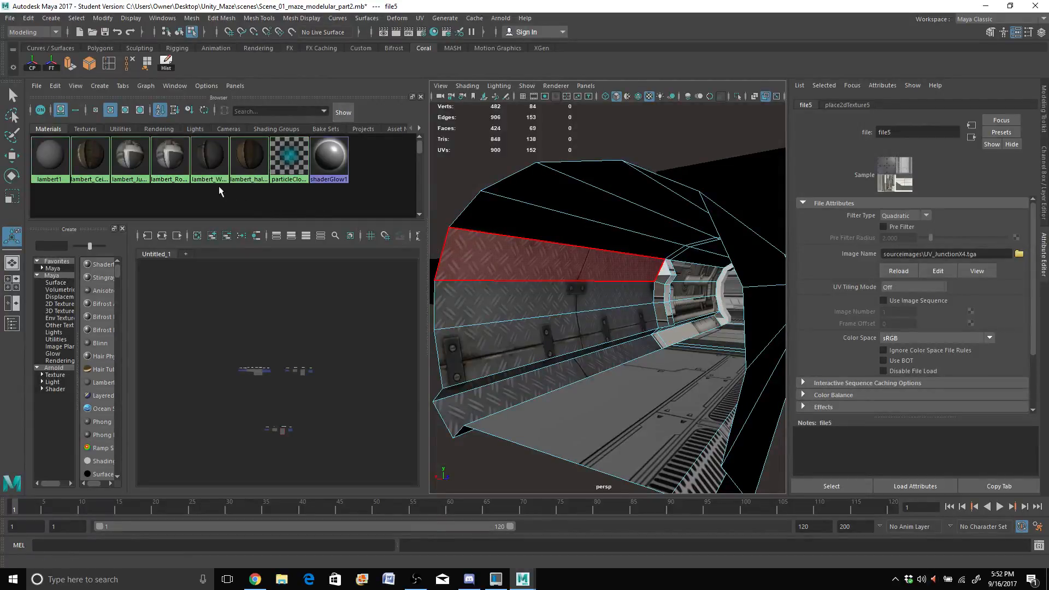
{"action": "left_click", "coordinate": [178, 171]}
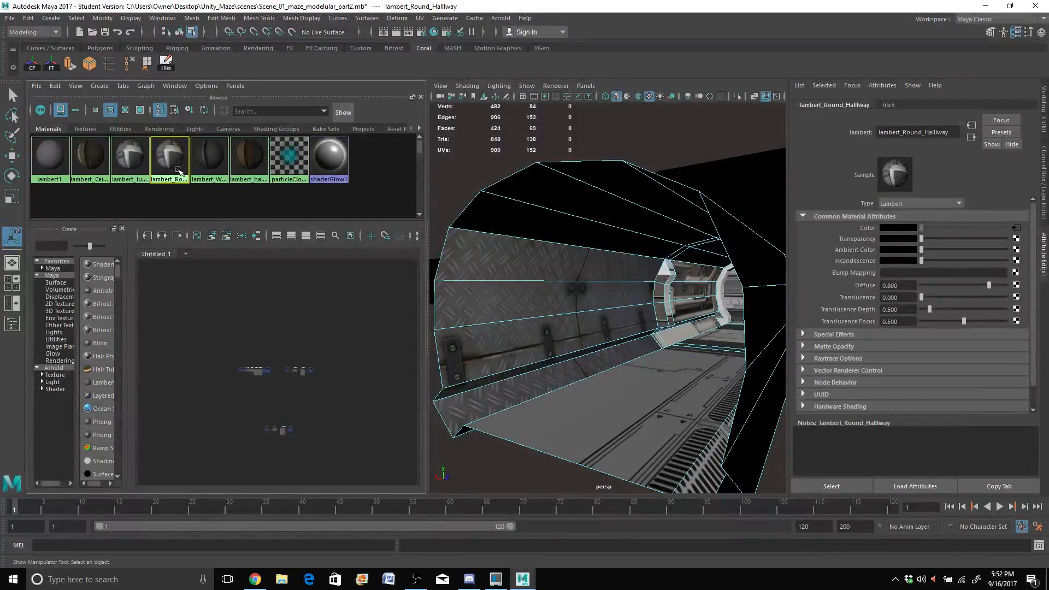
{"action": "key", "text": "Delete"}
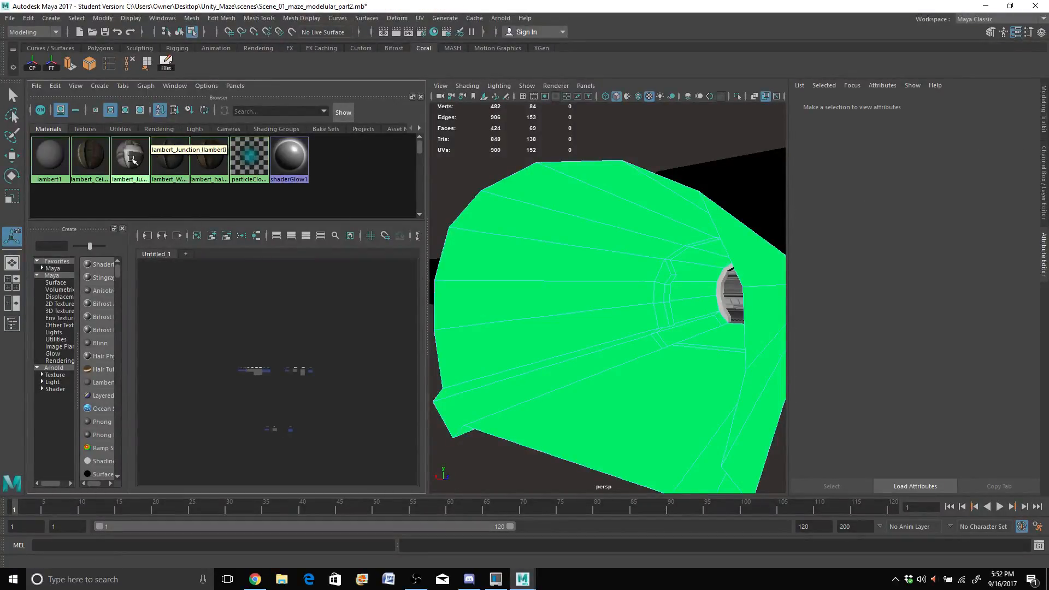
Step: Try to assign the lambert_Junction material to the corridor, including a single selected face on its upper wall
{"action": "middle_click_drag", "start_coordinate": [131, 162], "coordinate": [467, 227]}
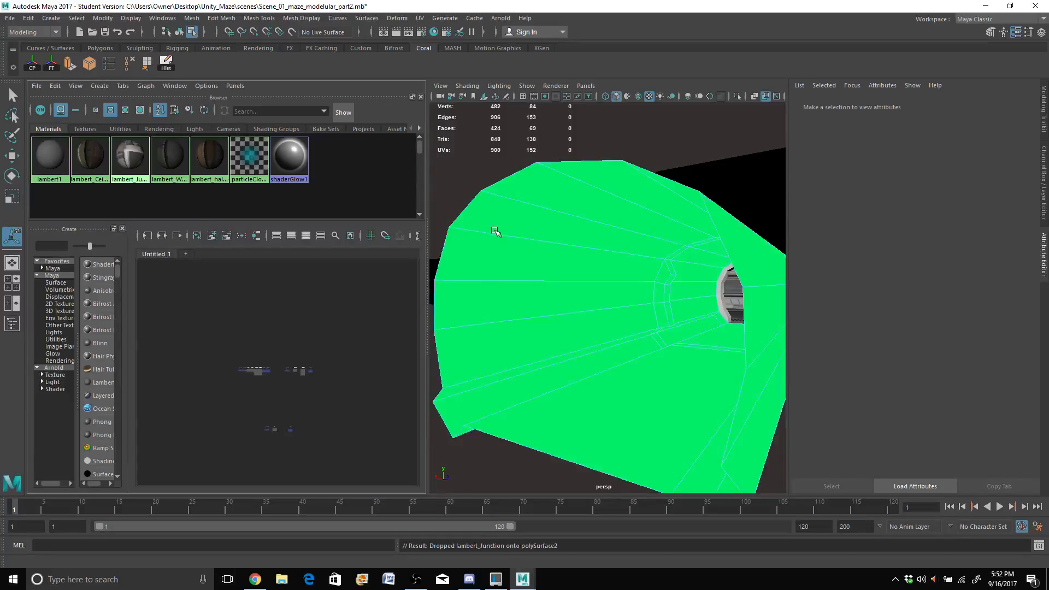
{"action": "left_click", "coordinate": [495, 232]}
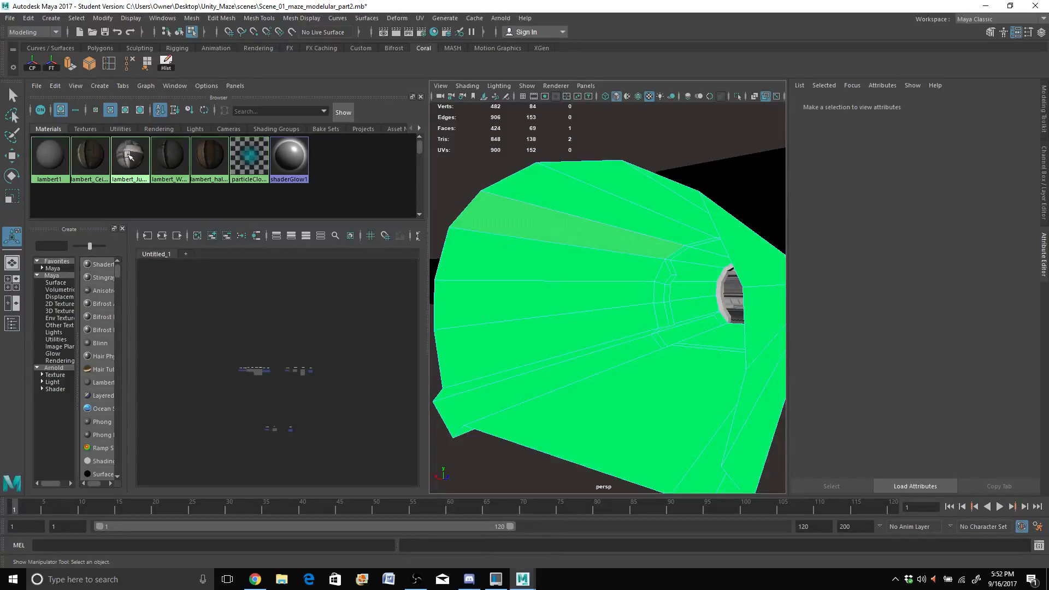
{"action": "right_click_drag", "start_coordinate": [127, 155], "coordinate": [128, 132]}
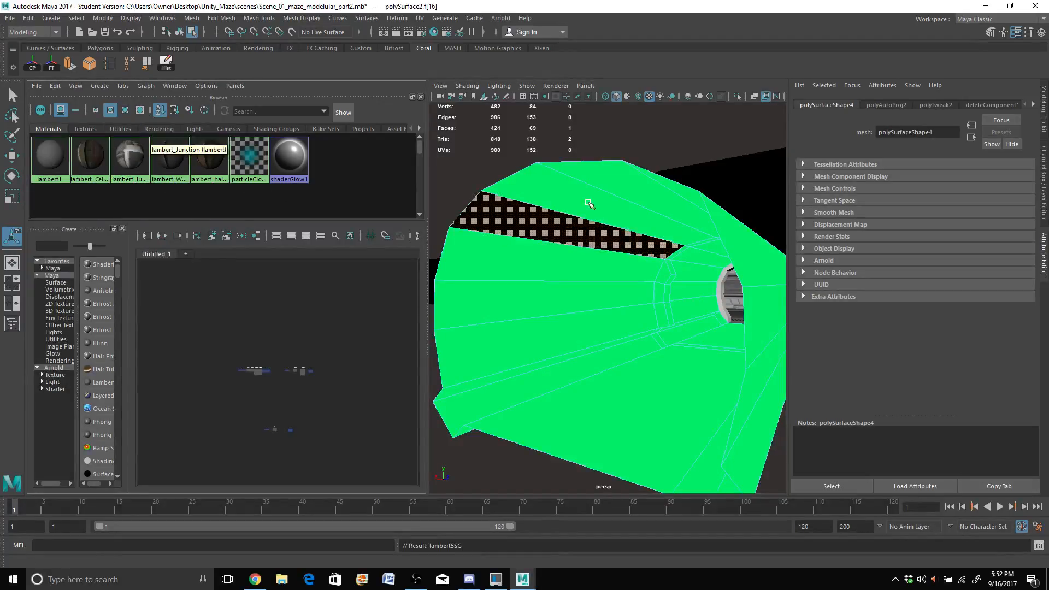
{"action": "left_click", "coordinate": [546, 159]}
{"action": "scroll", "coordinate": [540, 191], "scroll_direction": "down", "scroll_amount": 10}
{"action": "scroll", "coordinate": [599, 277], "scroll_direction": "up", "scroll_amount": 4}
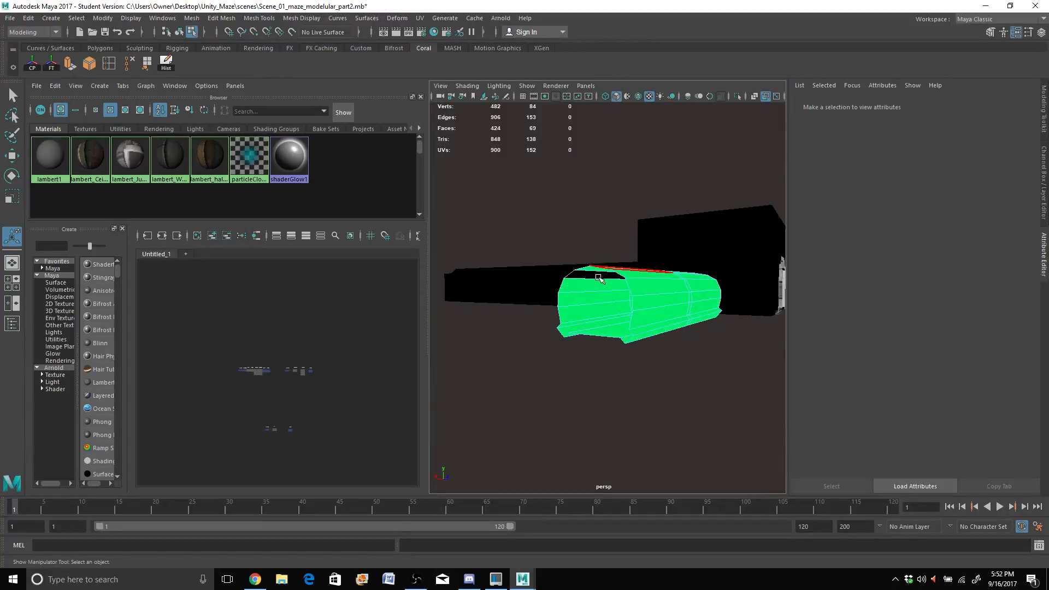
Step: Switch to object selection, select the whole corridor and assign the existing lambert_Junction material to it
{"action": "right_click_drag", "start_coordinate": [623, 287], "coordinate": [660, 248]}
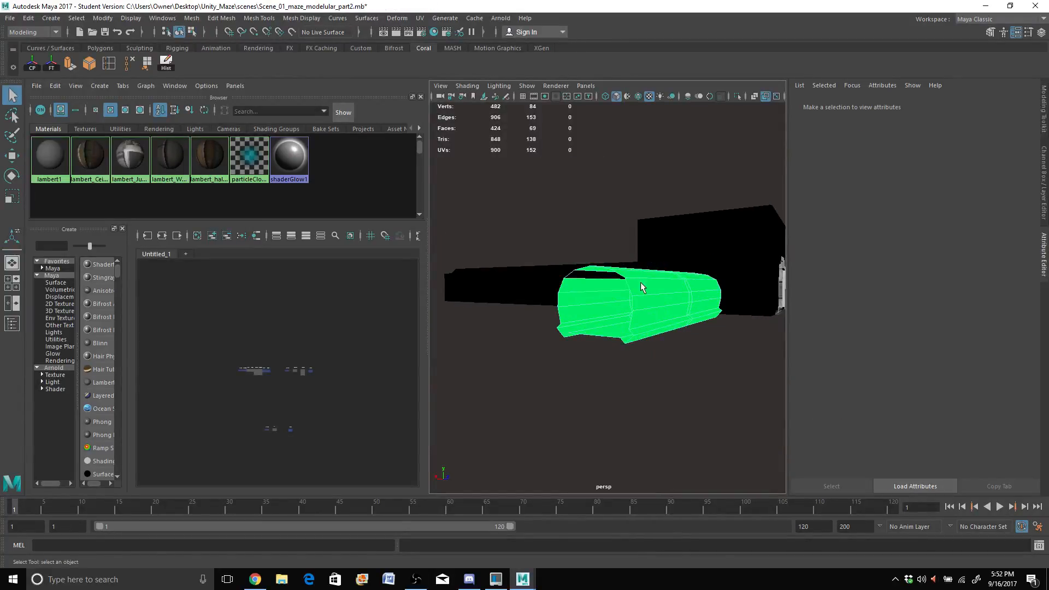
{"action": "left_click", "coordinate": [640, 282]}
{"action": "left_click_drag", "start_coordinate": [612, 322], "coordinate": [585, 333], "text": "alt"}
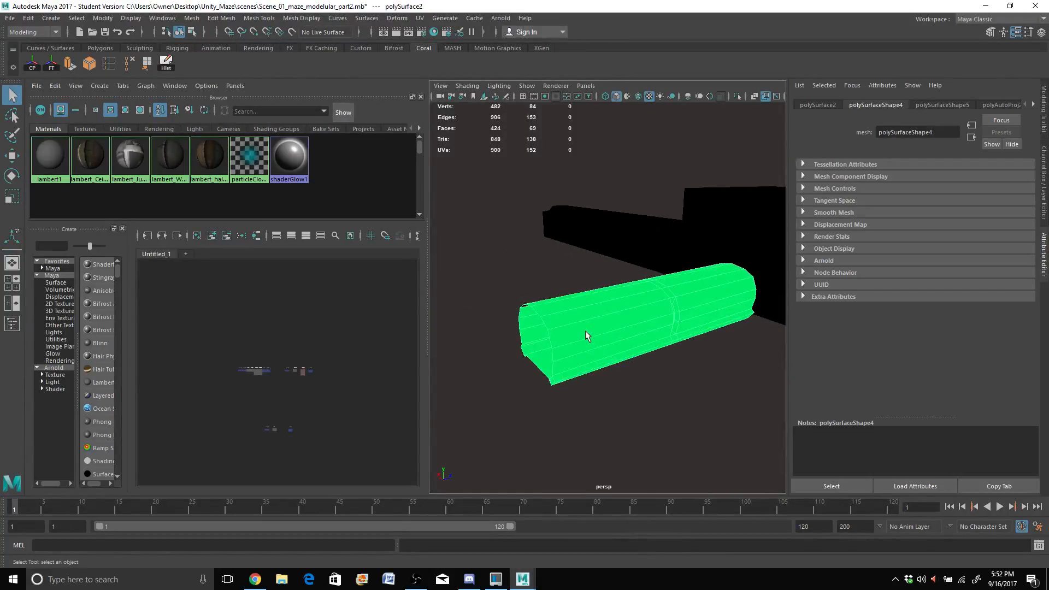
{"action": "right_click_drag", "start_coordinate": [128, 155], "coordinate": [130, 134]}
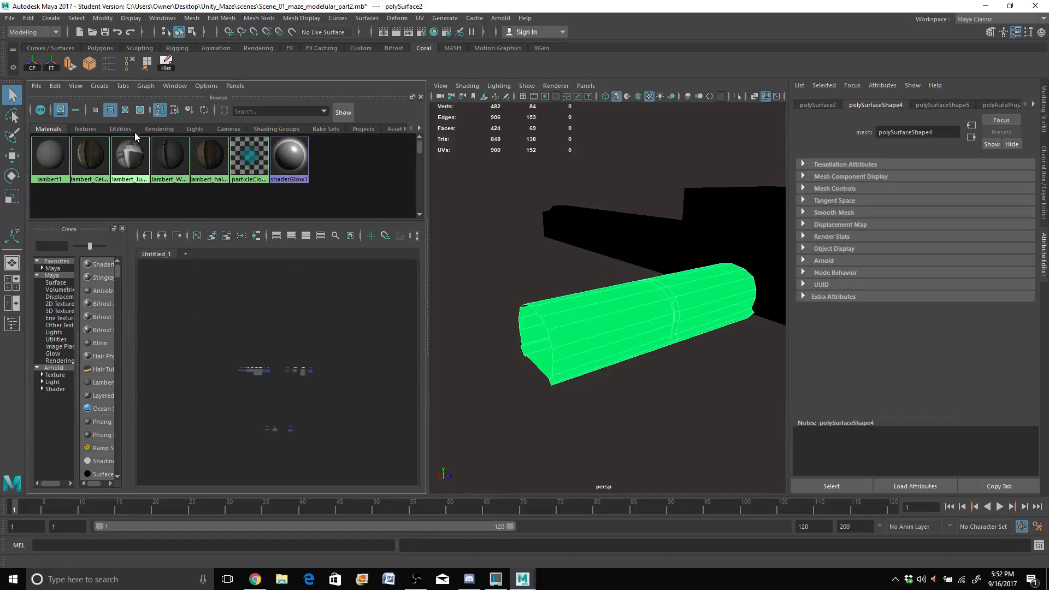
{"action": "scroll", "coordinate": [578, 284], "scroll_direction": "up", "scroll_amount": 6}
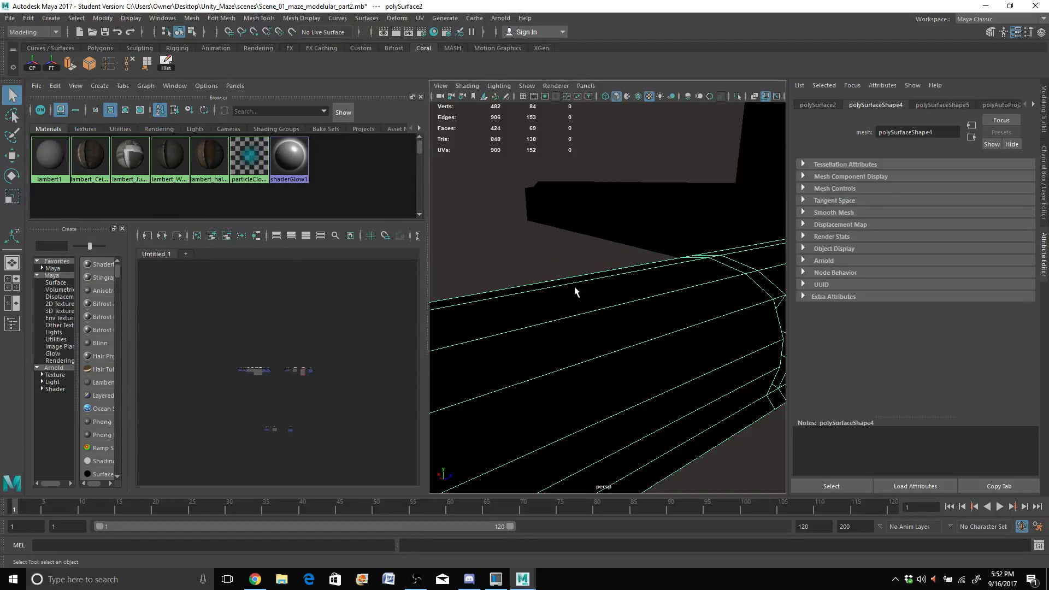
{"action": "scroll", "coordinate": [574, 291], "scroll_direction": "down", "scroll_amount": 5}
{"action": "left_click_drag", "start_coordinate": [637, 286], "coordinate": [619, 273], "text": "alt"}
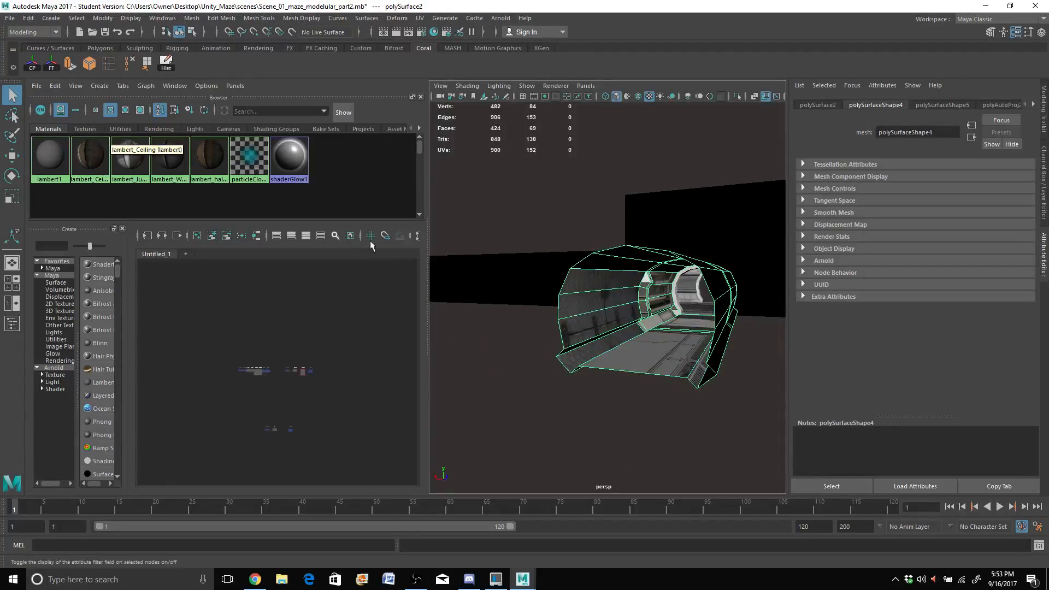
Step: Show the UV Editor in place of the Hypershade with the corridor's UVs displayed over the texture
{"action": "left_click", "coordinate": [235, 86]}
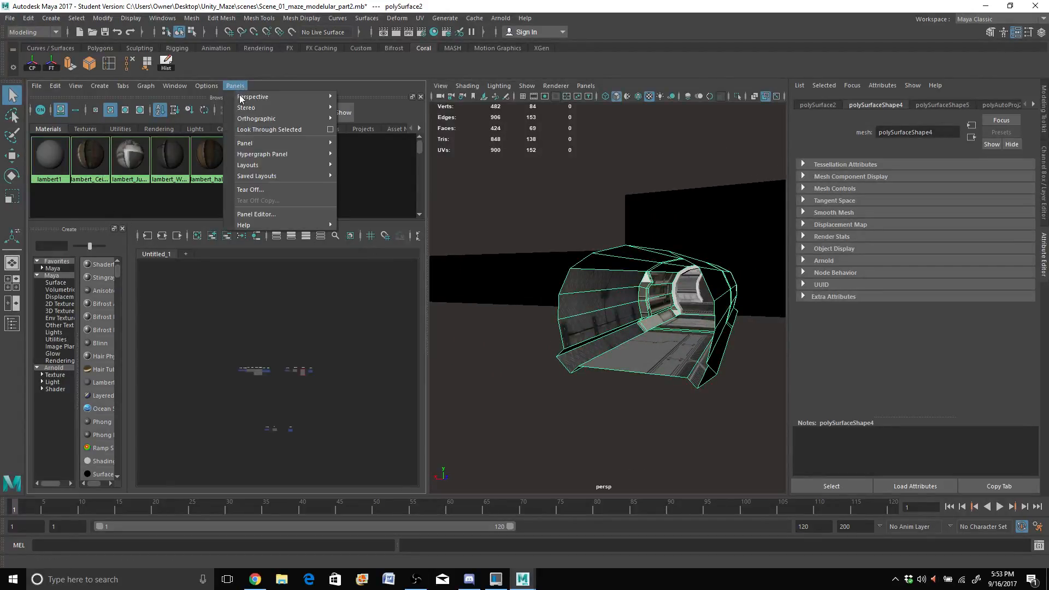
{"action": "mouse_move", "coordinate": [287, 143]}
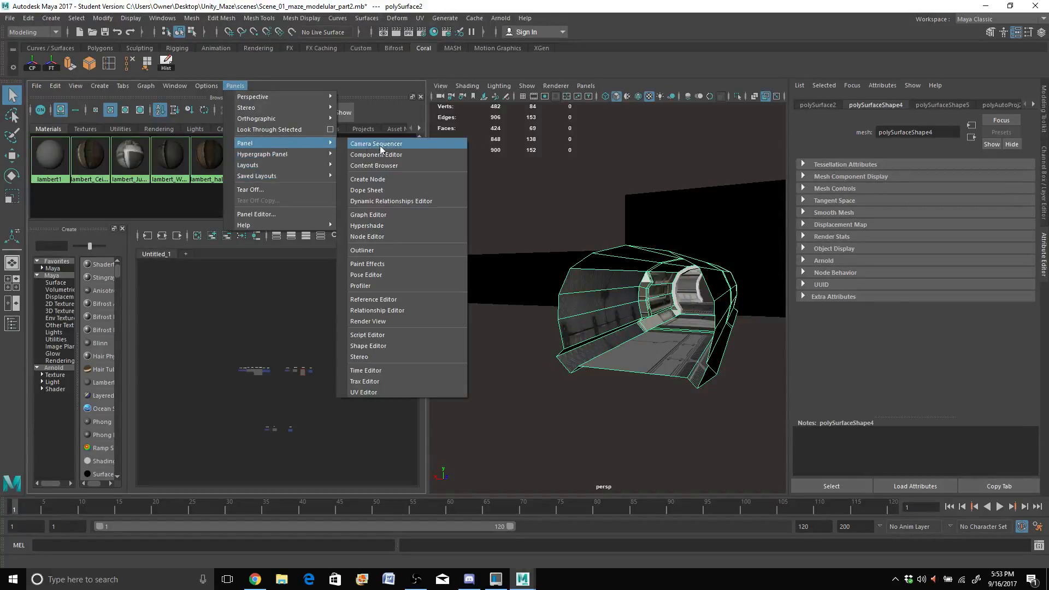
{"action": "left_click", "coordinate": [398, 389]}
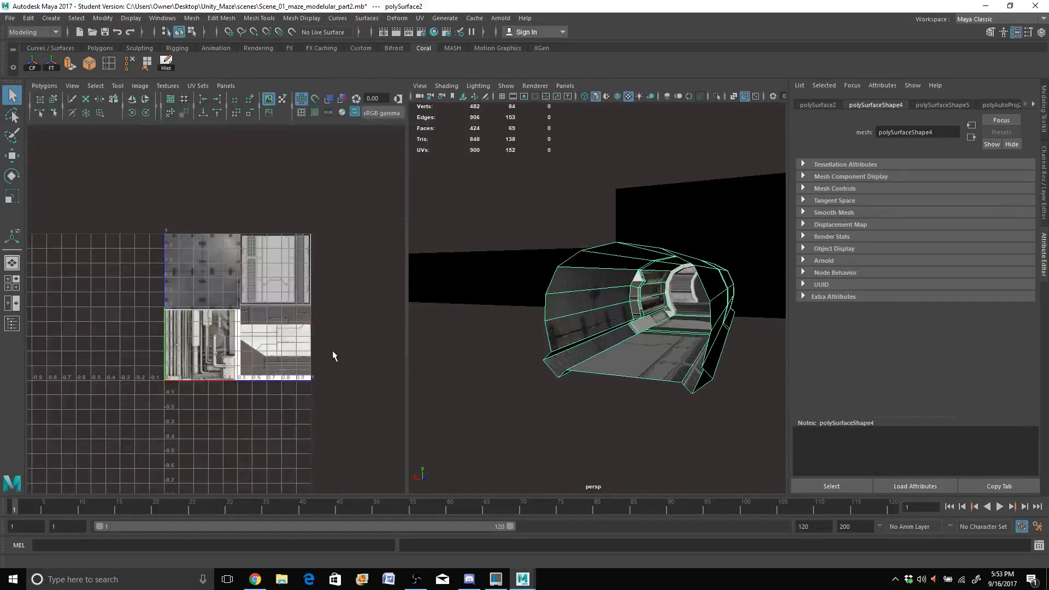
{"action": "left_click", "coordinate": [555, 321]}
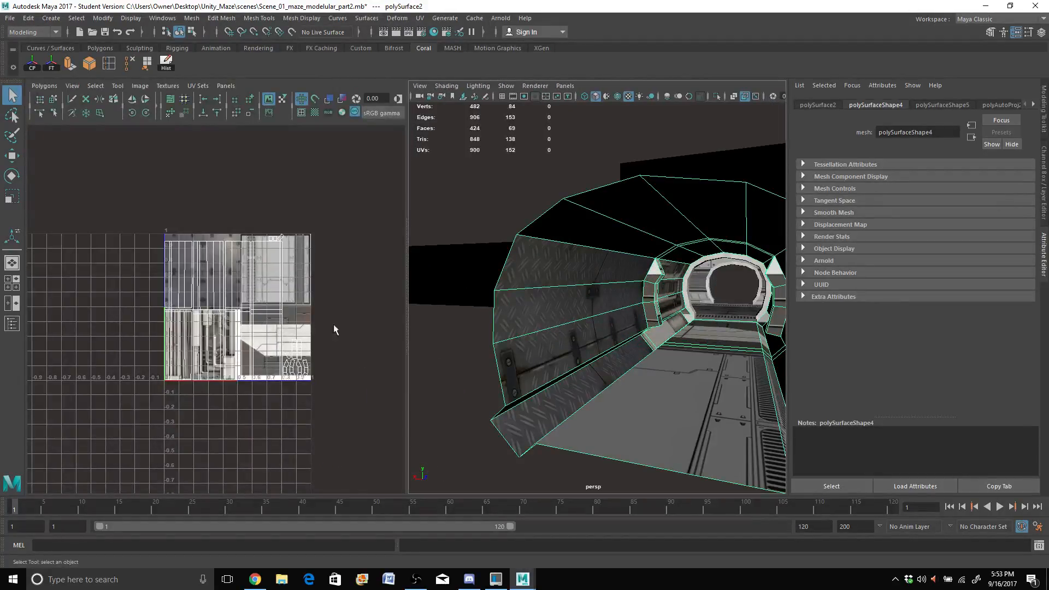
Step: Select all the corridor's UVs, move them horizontally off the texture into the empty space beside it, and display the shells shaded
{"action": "right_click_drag", "start_coordinate": [219, 276], "coordinate": [259, 276]}
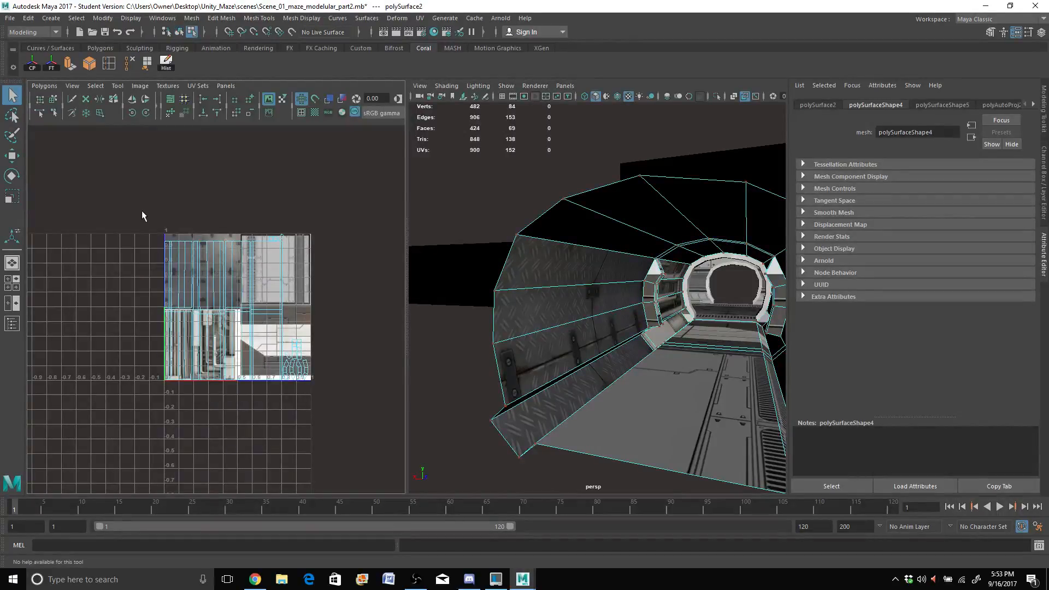
{"action": "left_click_drag", "start_coordinate": [142, 212], "coordinate": [331, 413]}
{"action": "key", "text": "w"}
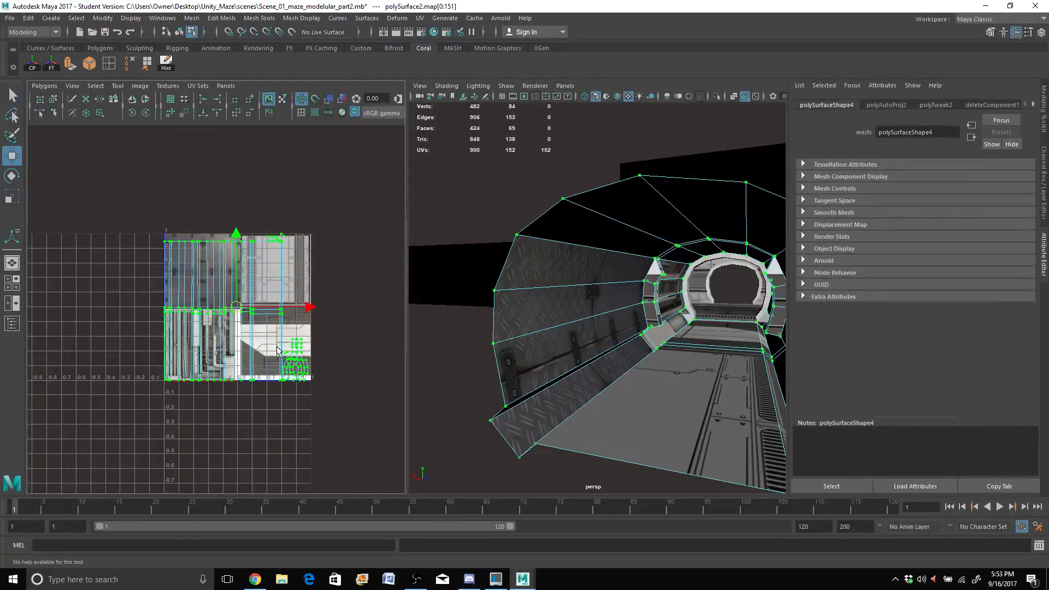
{"action": "left_click_drag", "start_coordinate": [312, 310], "coordinate": [161, 287]}
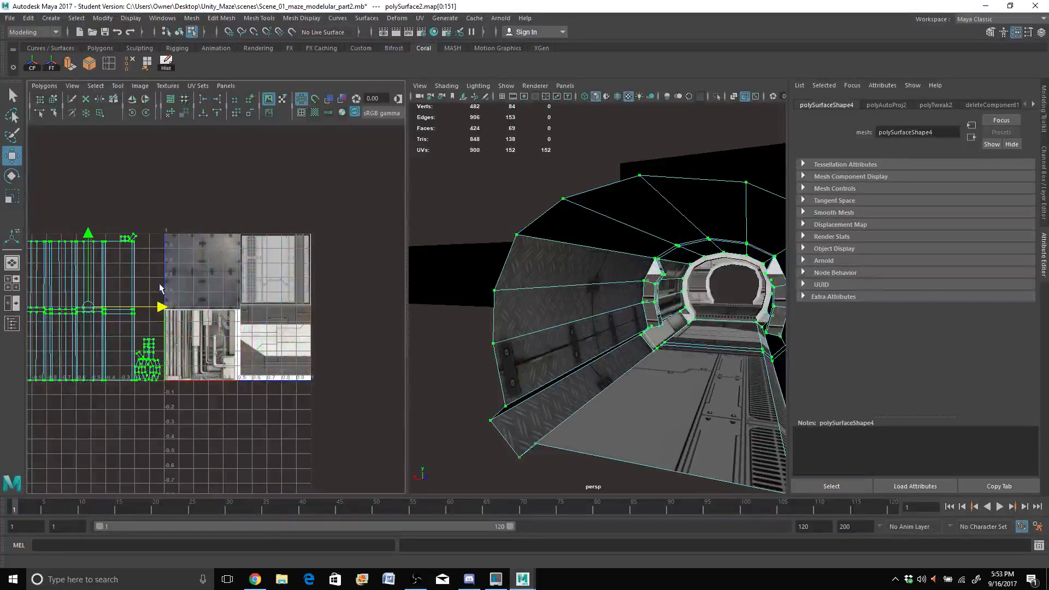
{"action": "left_click", "coordinate": [329, 100]}
{"action": "scroll", "coordinate": [119, 306], "scroll_direction": "down", "scroll_amount": 2}
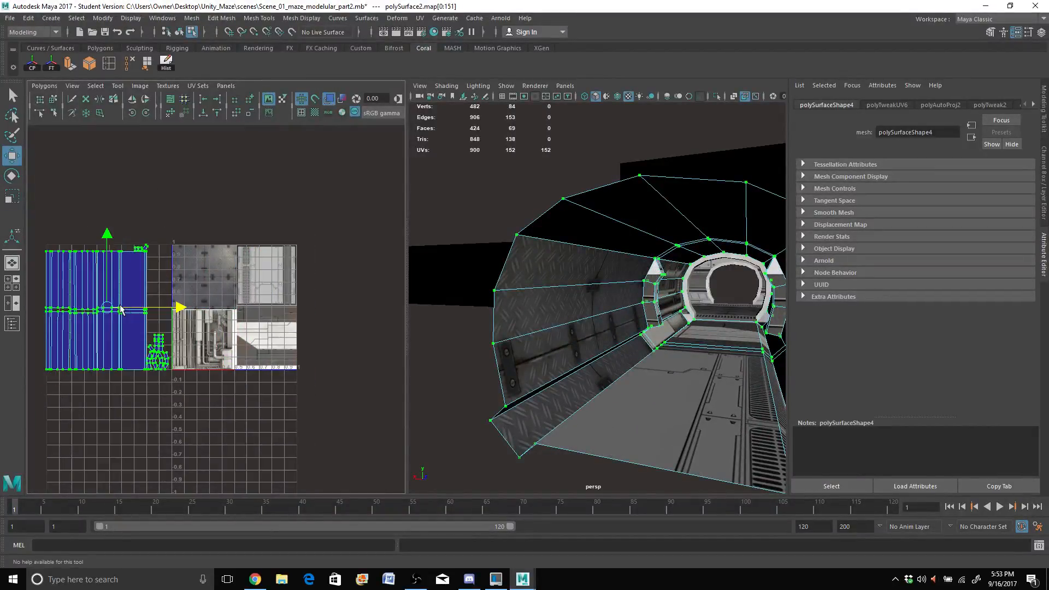
Step: Select the corridor's floor UV shell and move it horizontally onto the texture's half with the light panels
{"action": "middle_click_drag", "start_coordinate": [459, 395], "coordinate": [457, 379], "text": "alt"}
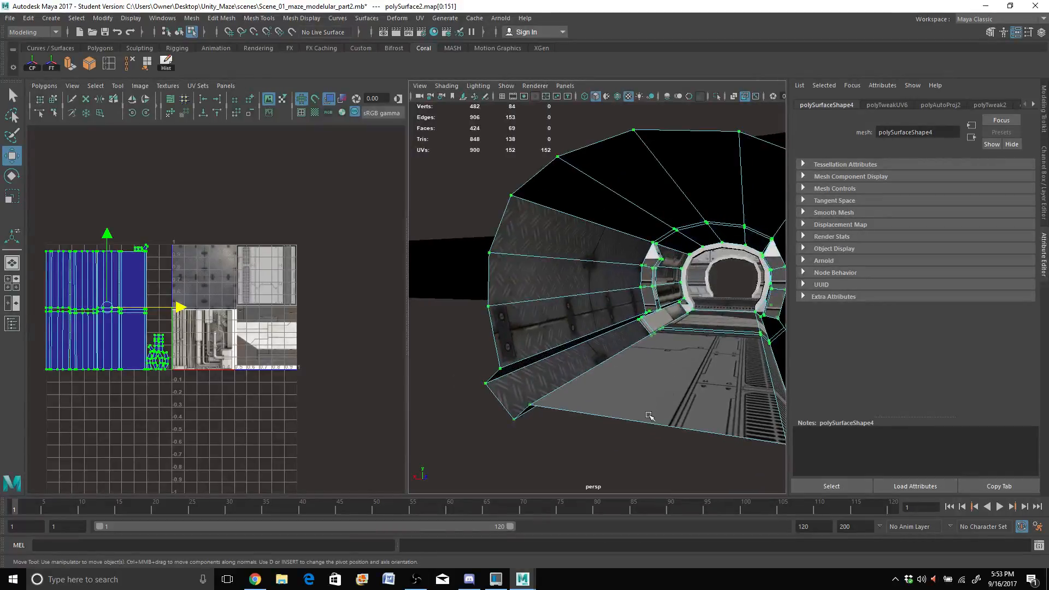
{"action": "left_click_drag", "start_coordinate": [691, 365], "coordinate": [704, 370], "text": "alt"}
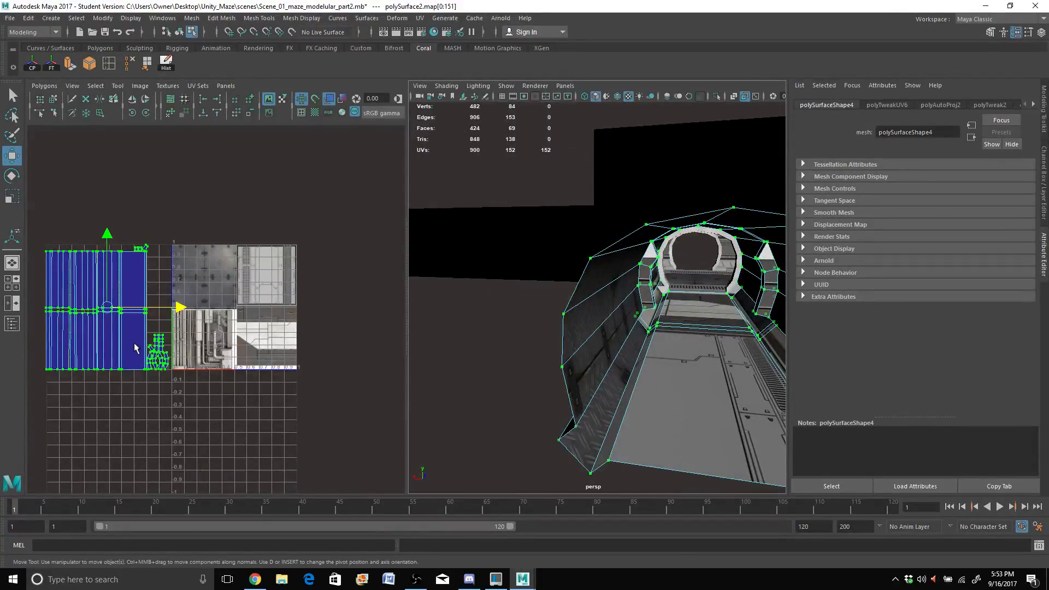
{"action": "right_click_drag", "start_coordinate": [661, 265], "coordinate": [637, 268]}
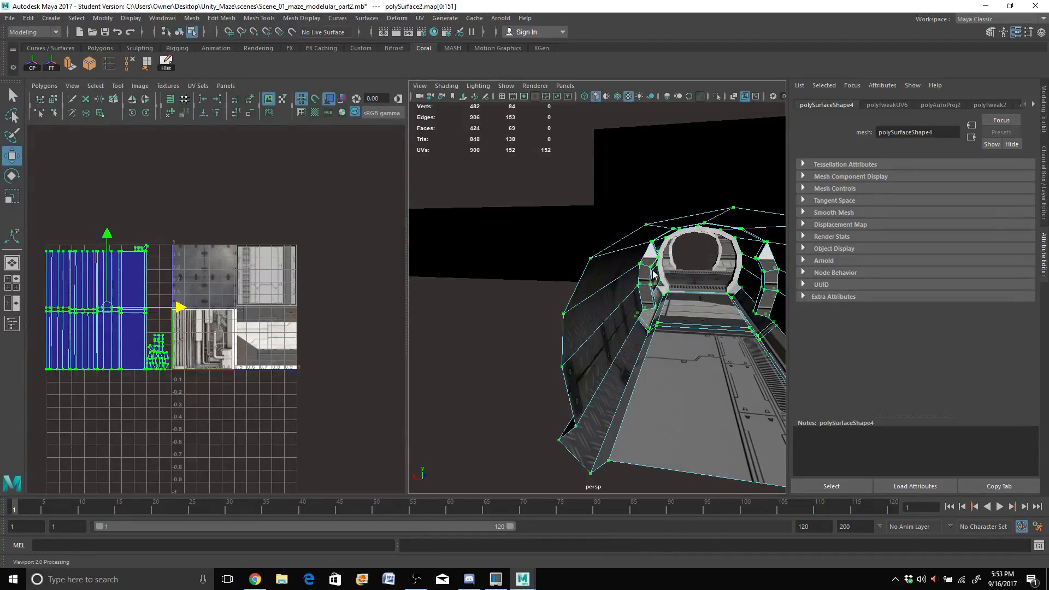
{"action": "right_click_drag", "start_coordinate": [227, 285], "coordinate": [197, 267]}
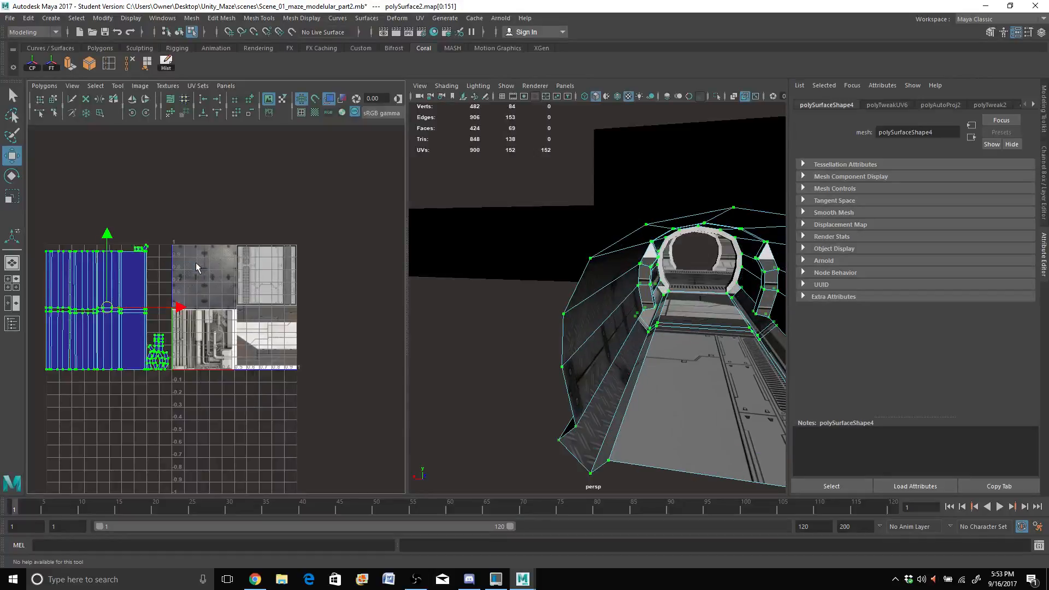
{"action": "left_click", "coordinate": [145, 281]}
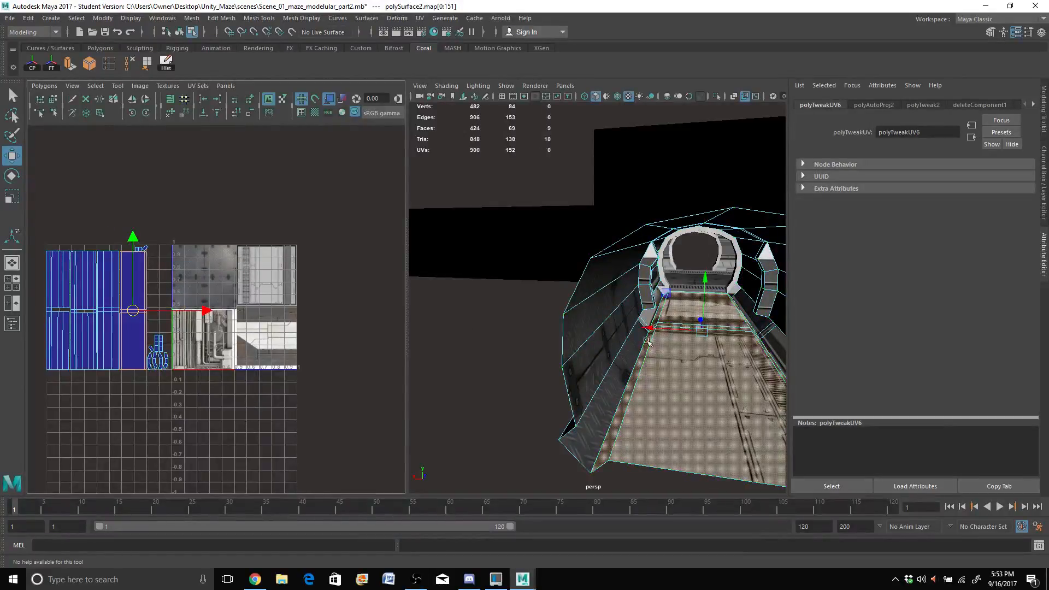
{"action": "left_click_drag", "start_coordinate": [204, 310], "coordinate": [282, 312]}
{"action": "scroll", "coordinate": [255, 333], "scroll_direction": "up", "scroll_amount": 3}
{"action": "scroll", "coordinate": [254, 335], "scroll_direction": "up", "scroll_amount": 3}
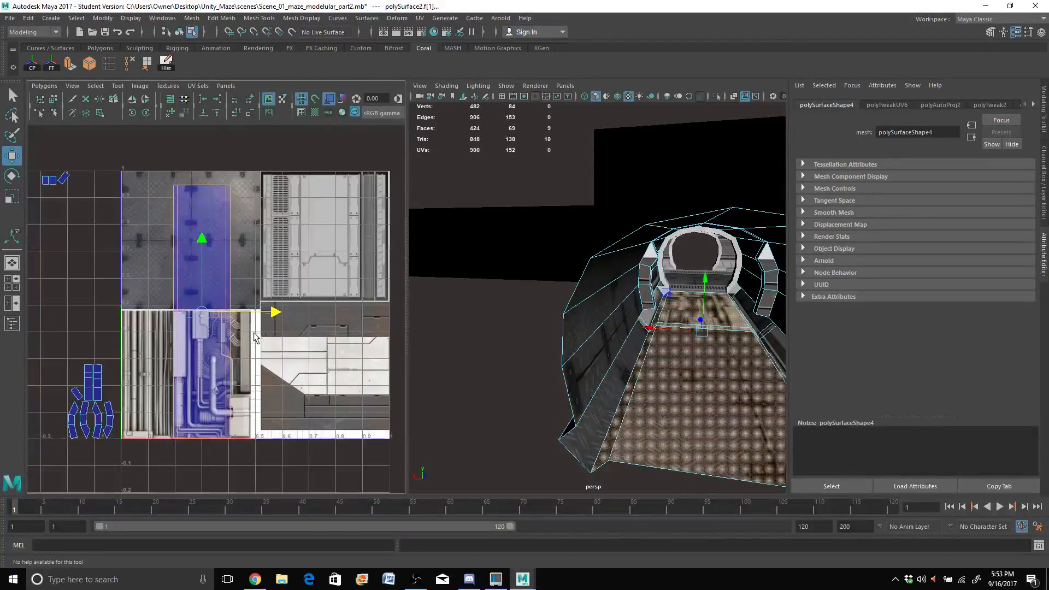
{"action": "middle_click_drag", "start_coordinate": [235, 350], "coordinate": [178, 336], "text": "alt"}
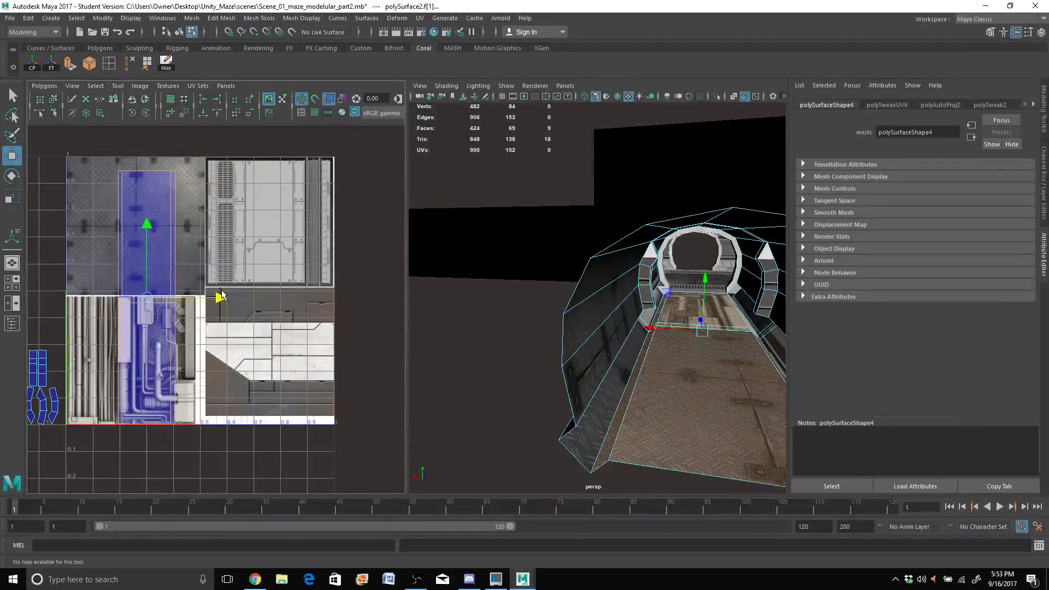
{"action": "left_click_drag", "start_coordinate": [221, 297], "coordinate": [346, 296]}
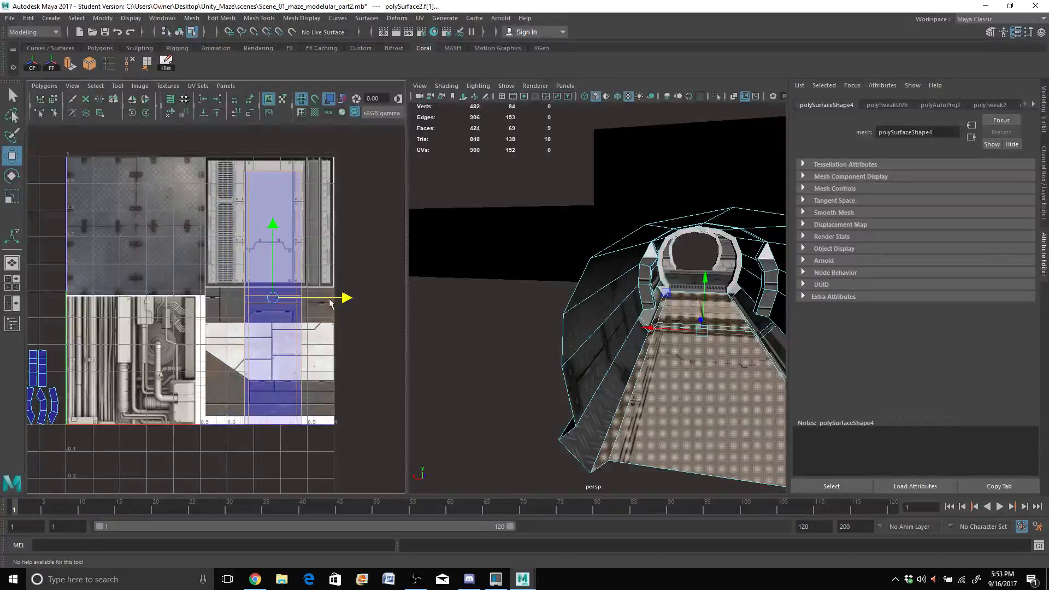
Step: Move the floor UV shell vertically onto the light panel square and shrink its height slightly to fit inside the panel
{"action": "left_click_drag", "start_coordinate": [272, 225], "coordinate": [274, 149]}
{"action": "key", "text": "r"}
{"action": "key", "text": "w"}
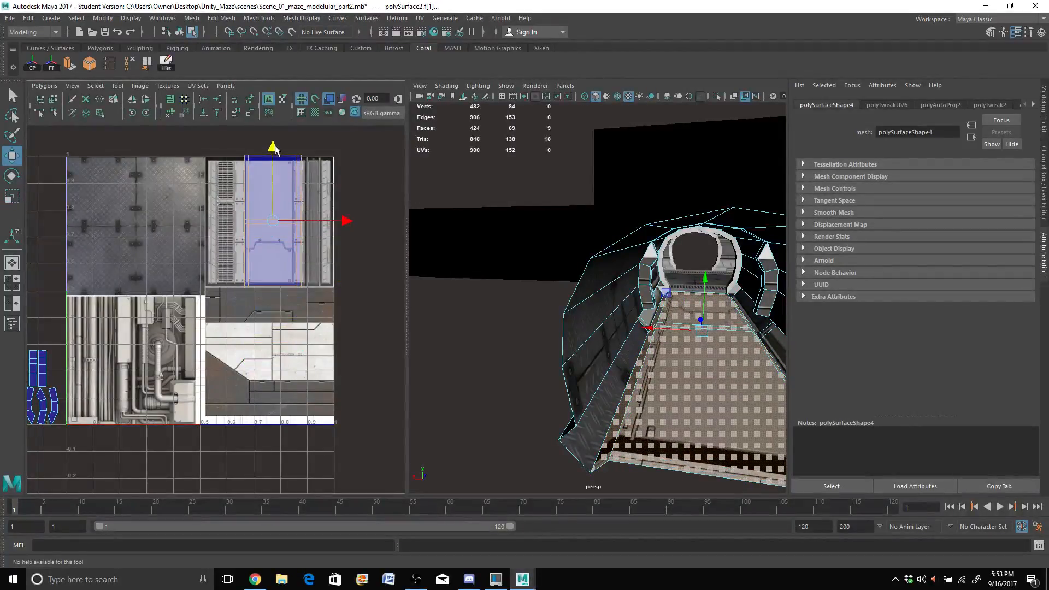
{"action": "key", "text": "r"}
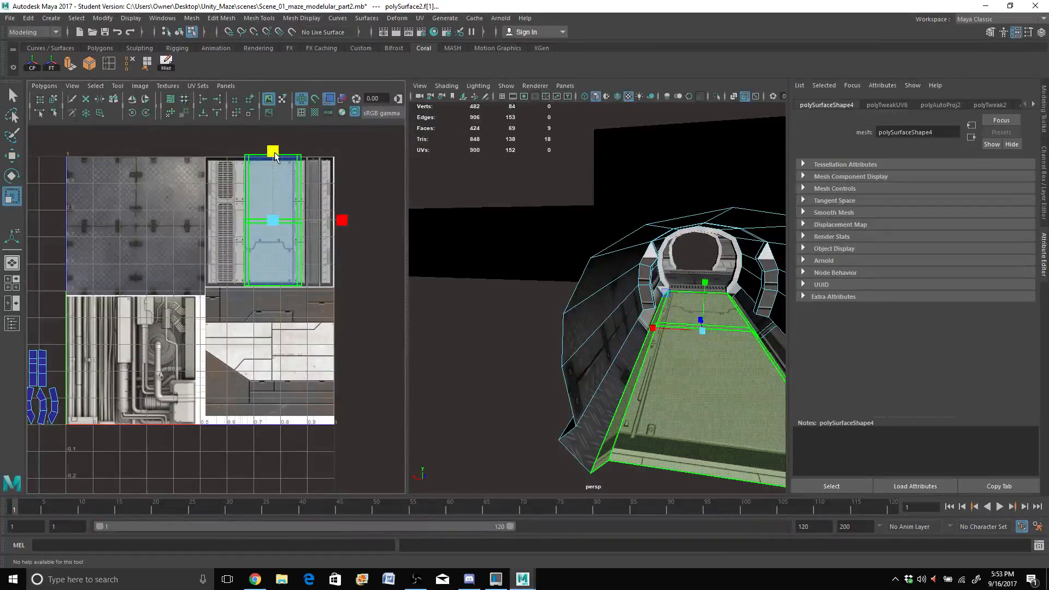
{"action": "left_click_drag", "start_coordinate": [275, 156], "coordinate": [274, 160]}
{"action": "key", "text": "w"}
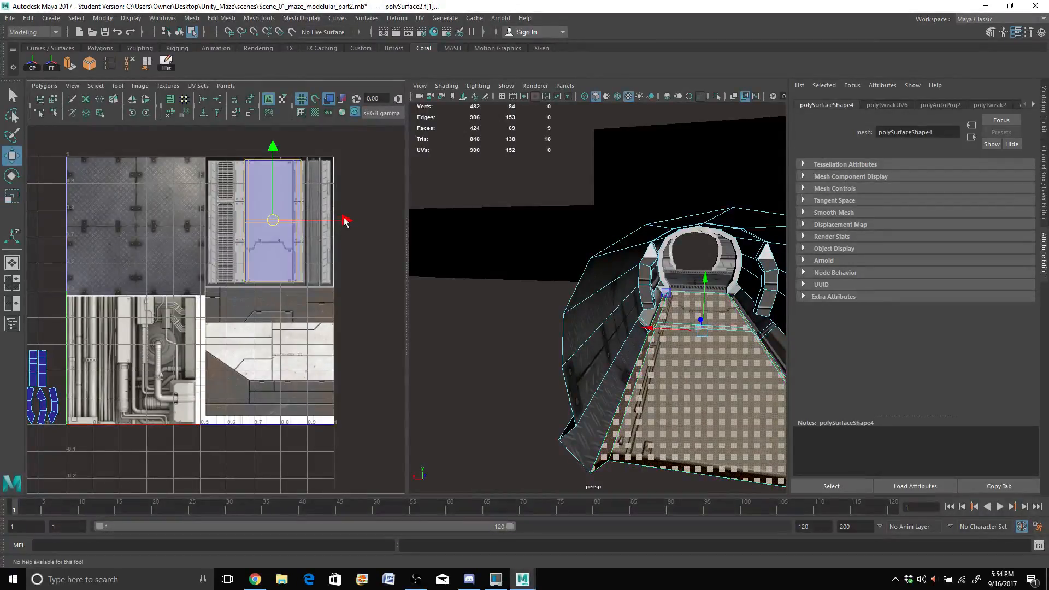
Step: Nudge the floor shell sideways, widen it to cover the panel's central section between the side strips, and deselect it
{"action": "left_click_drag", "start_coordinate": [344, 220], "coordinate": [342, 222]}
{"action": "key", "text": "r"}
{"action": "key", "text": "w"}
{"action": "key", "text": "r"}
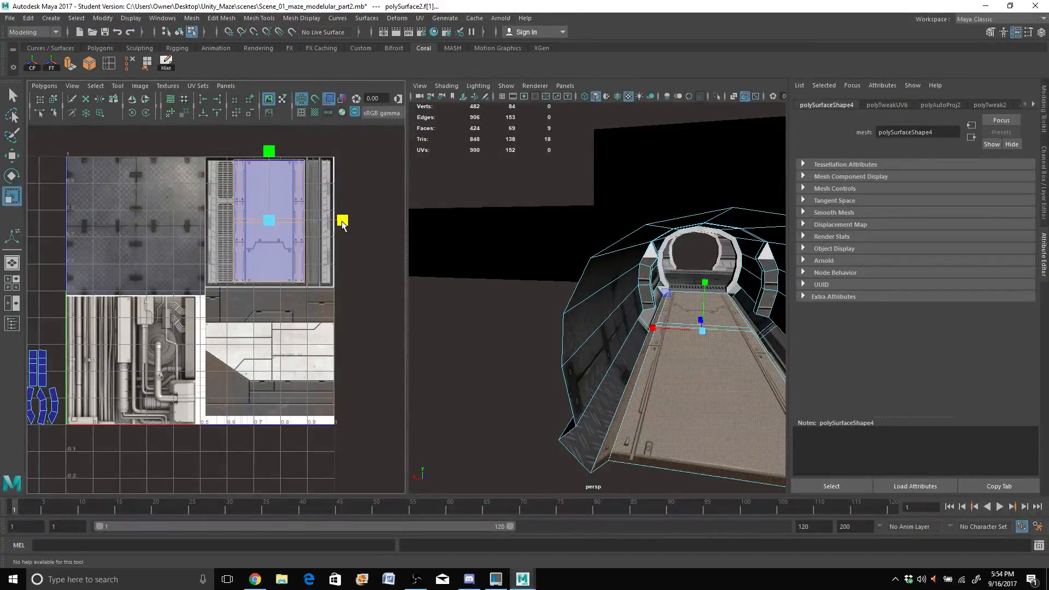
{"action": "left_click", "coordinate": [555, 354]}
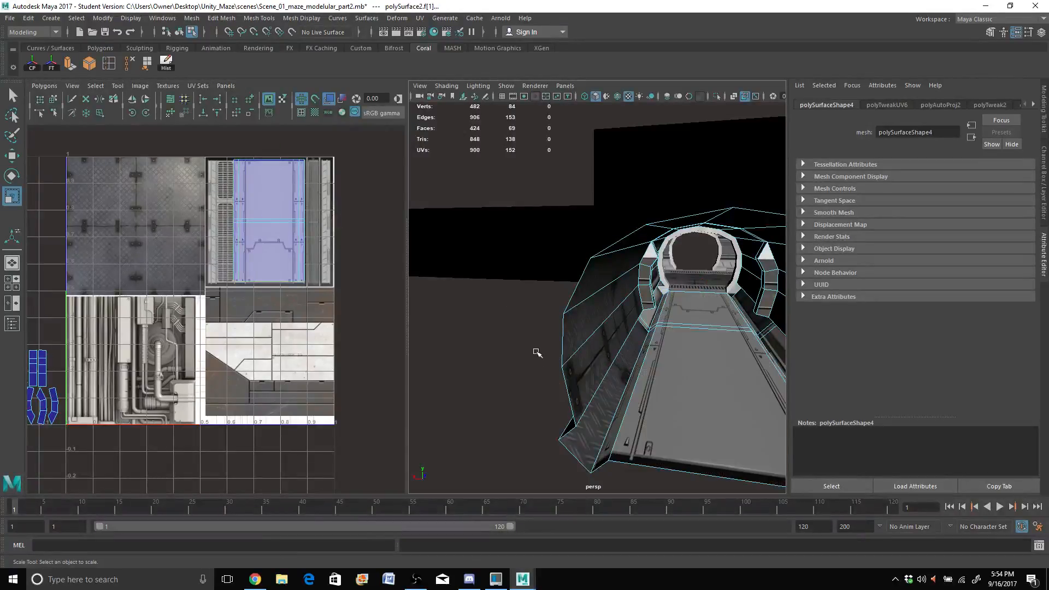
Step: Select the corridor's curved side wall UV shell and move it horizontally onto the grille strip beside the floor shell
{"action": "mouse_move", "coordinate": [545, 378]}
{"action": "left_mouse_down", "text": "alt"}
{"action": "mouse_move", "coordinate": [535, 370]}
{"action": "mouse_move", "coordinate": [546, 385]}
{"action": "left_mouse_up", "text": "alt"}
{"action": "double_click", "coordinate": [518, 422]}
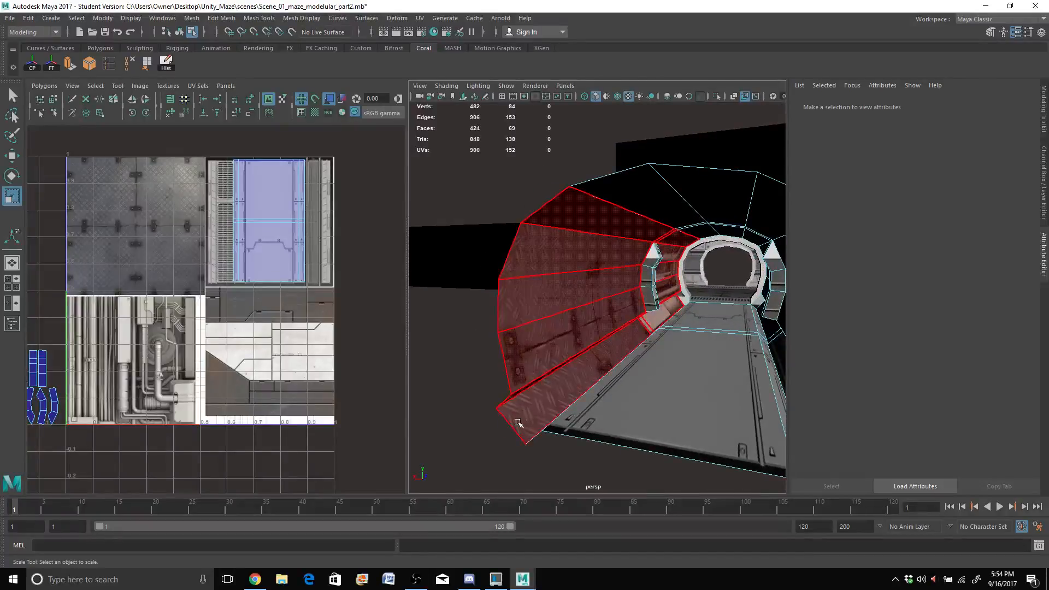
{"action": "left_click", "coordinate": [569, 372]}
{"action": "scroll", "coordinate": [192, 338], "scroll_direction": "down", "scroll_amount": 2}
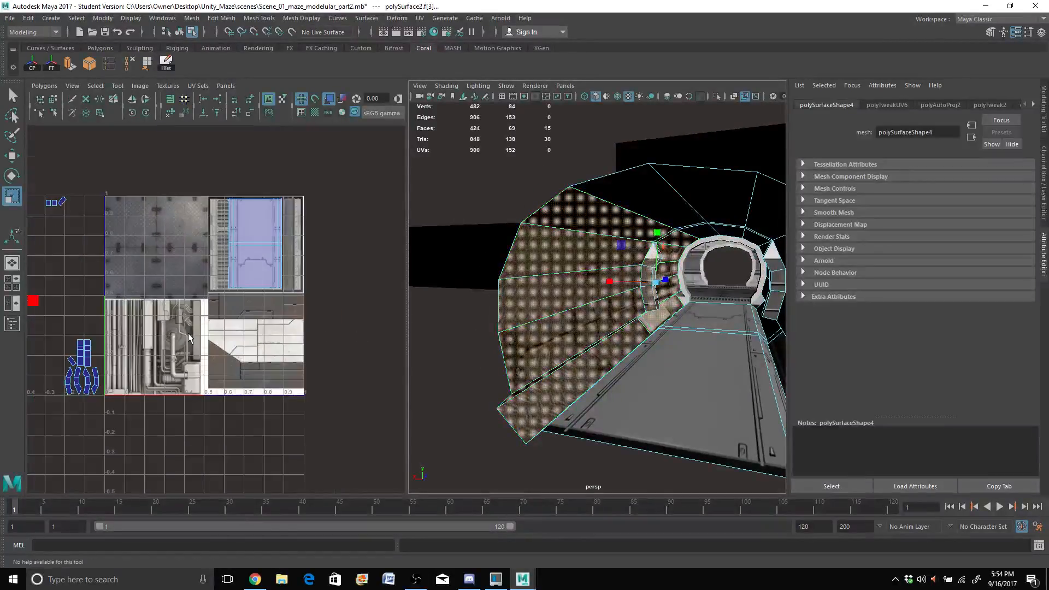
{"action": "scroll", "coordinate": [189, 337], "scroll_direction": "down", "scroll_amount": 2}
{"action": "middle_click_drag", "start_coordinate": [202, 246], "coordinate": [291, 240], "text": "alt"}
{"action": "key", "text": "w"}
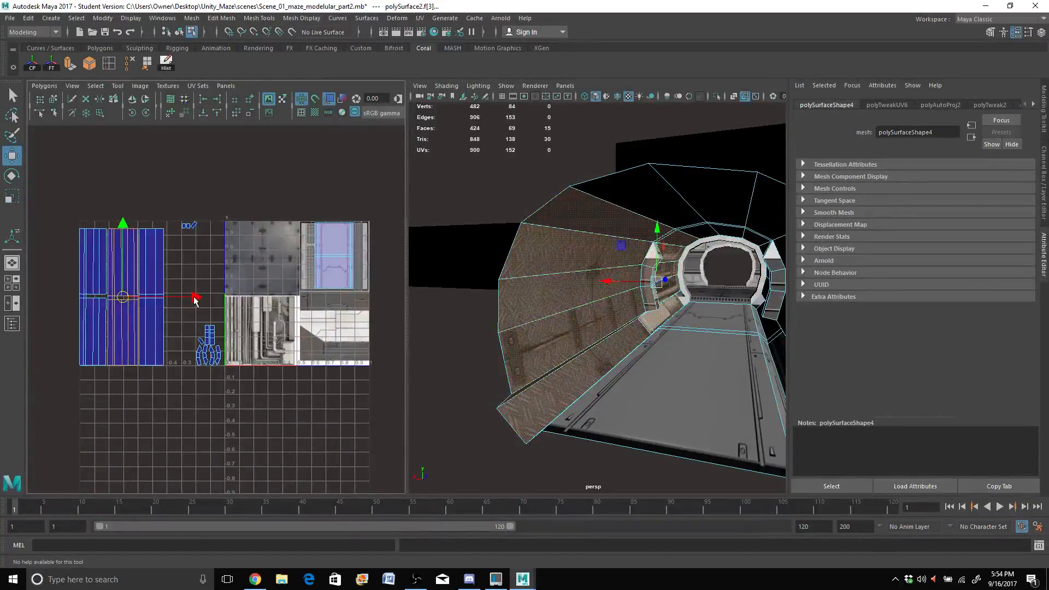
{"action": "left_click_drag", "start_coordinate": [194, 298], "coordinate": [352, 282]}
Step: Move the side wall shell up and sideways so its lower end straddles the diamond plate and the grille panel
{"action": "scroll", "coordinate": [261, 330], "scroll_direction": "up", "scroll_amount": 2}
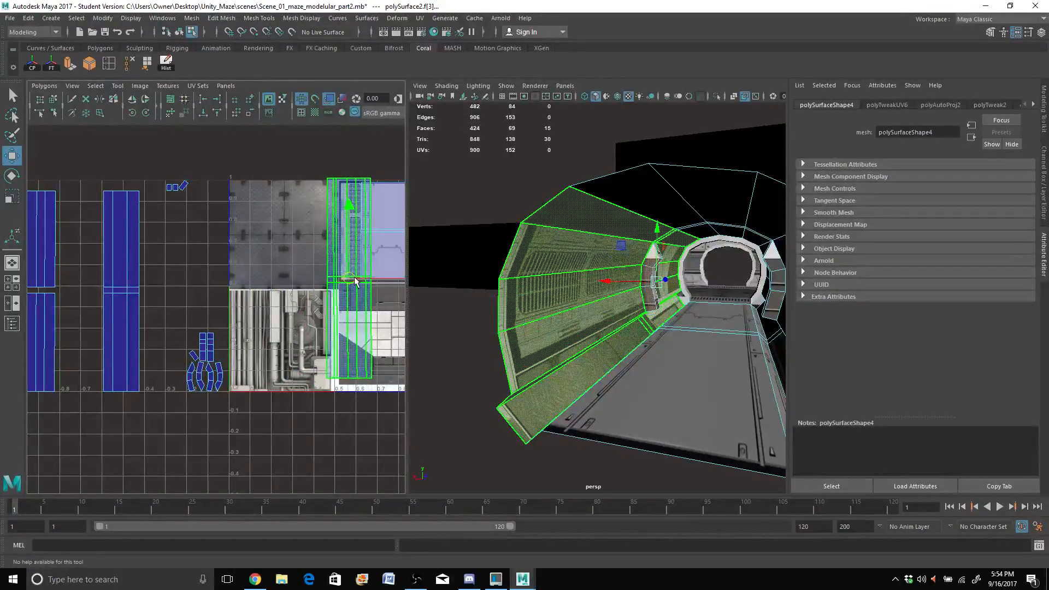
{"action": "scroll", "coordinate": [336, 298], "scroll_direction": "up", "scroll_amount": 5}
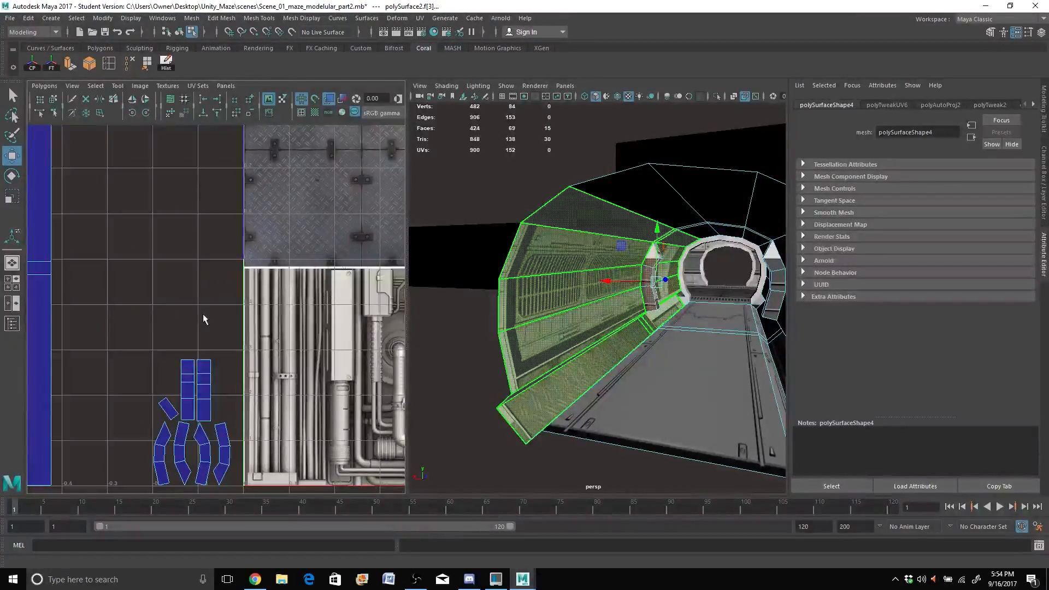
{"action": "middle_click_drag", "start_coordinate": [331, 282], "coordinate": [112, 360], "text": "alt"}
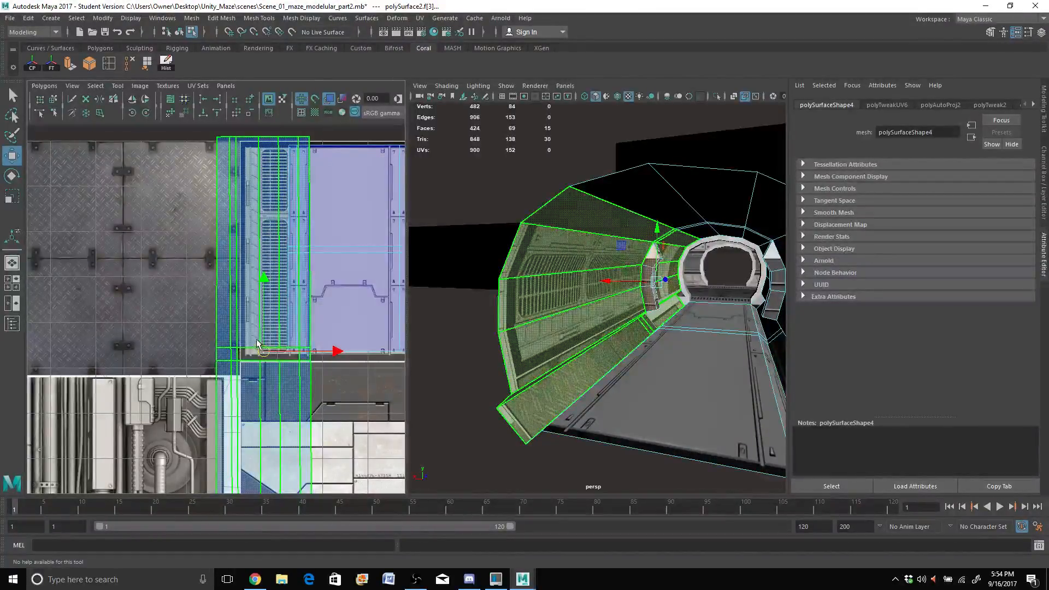
{"action": "left_click_drag", "start_coordinate": [259, 344], "coordinate": [222, 159]}
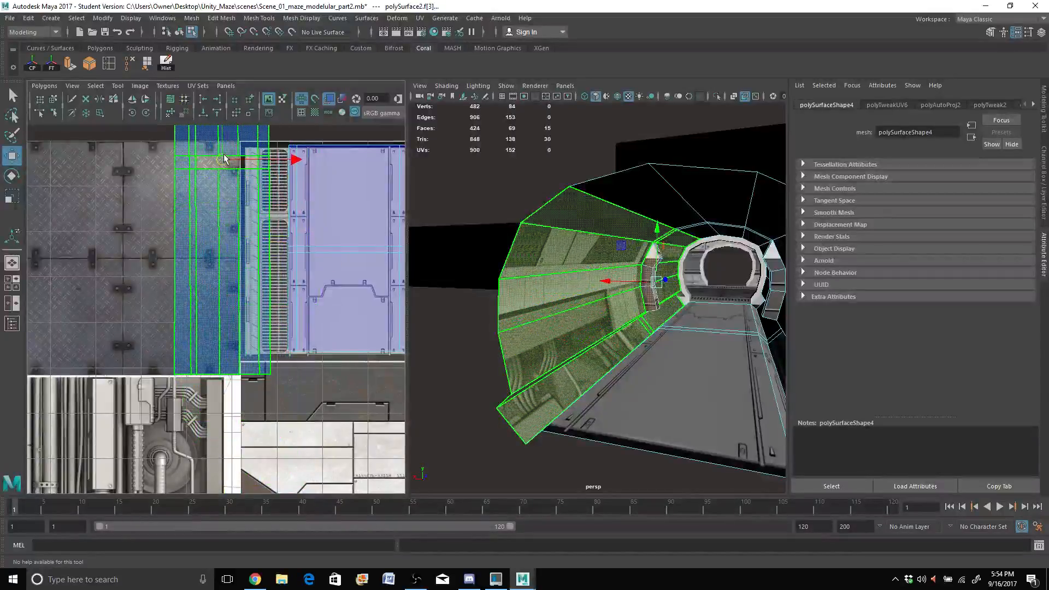
Step: Use the Cut UV Tool to split the wall shell's lower section along the lengthwise edge next to the grille
{"action": "left_click", "coordinate": [72, 99]}
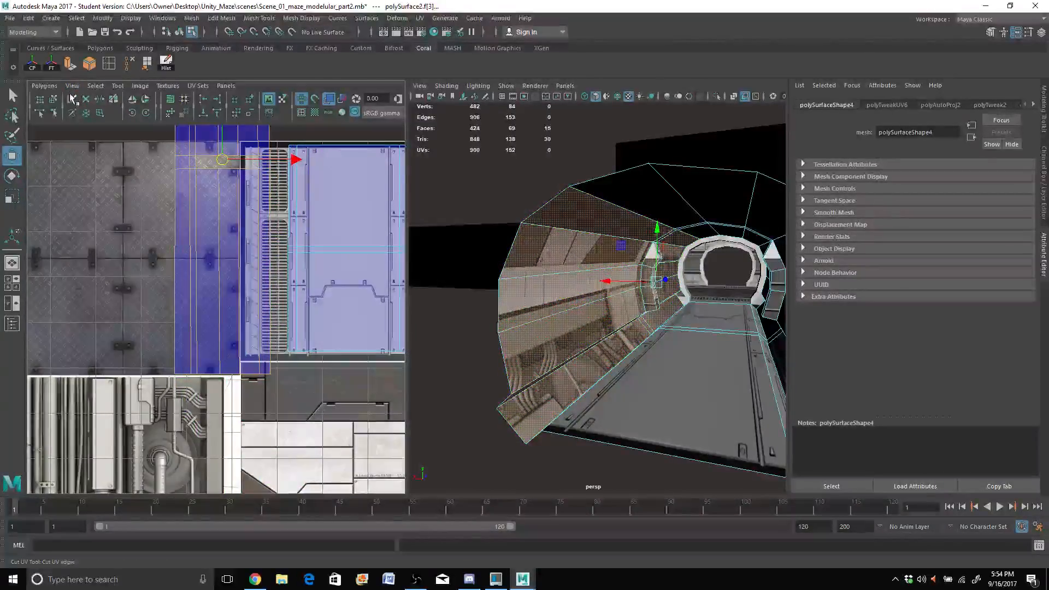
{"action": "double_click", "coordinate": [261, 375]}
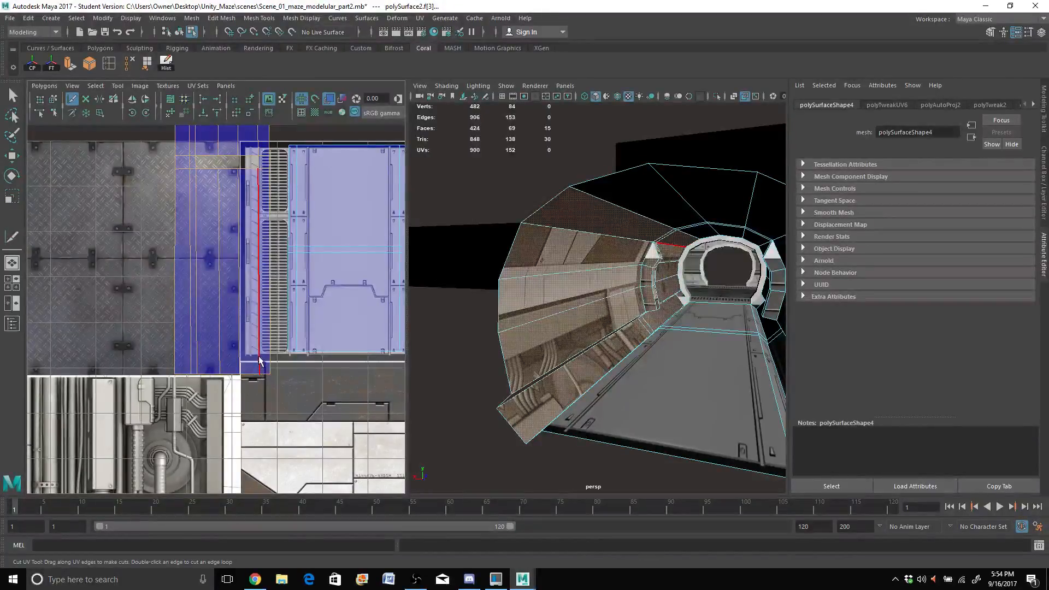
{"action": "left_click", "coordinate": [253, 176]}
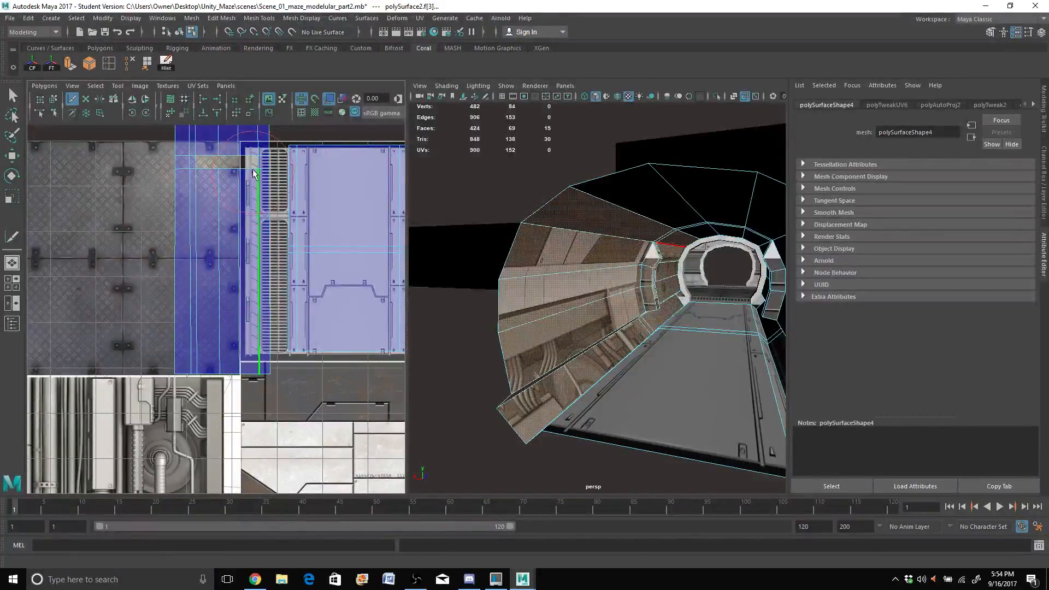
{"action": "scroll", "coordinate": [248, 451], "scroll_direction": "up", "scroll_amount": 3}
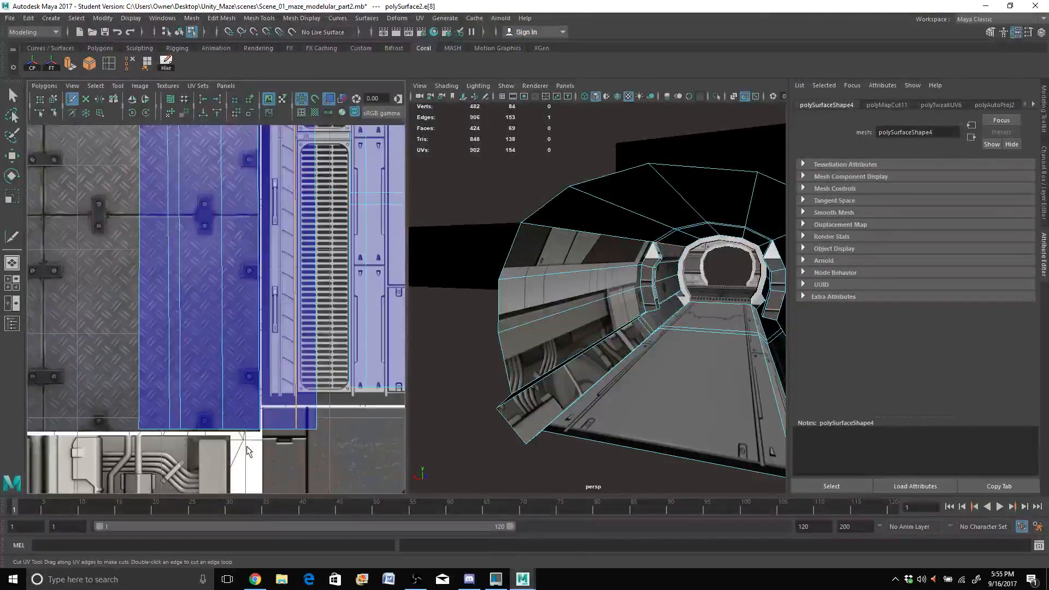
{"action": "scroll", "coordinate": [246, 448], "scroll_direction": "down", "scroll_amount": 2}
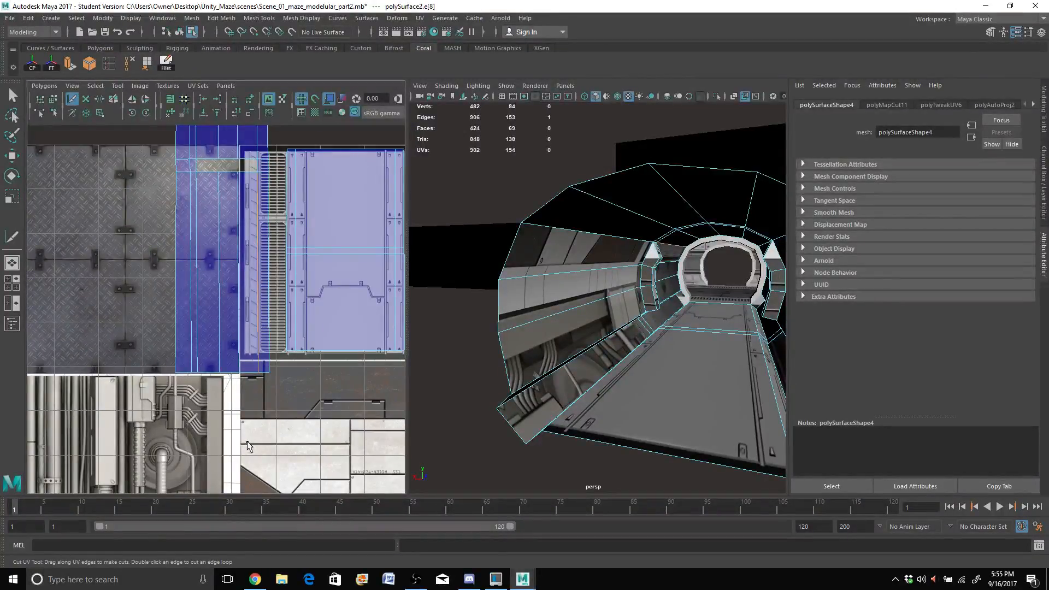
{"action": "left_click", "coordinate": [12, 96]}
{"action": "left_click", "coordinate": [94, 176]}
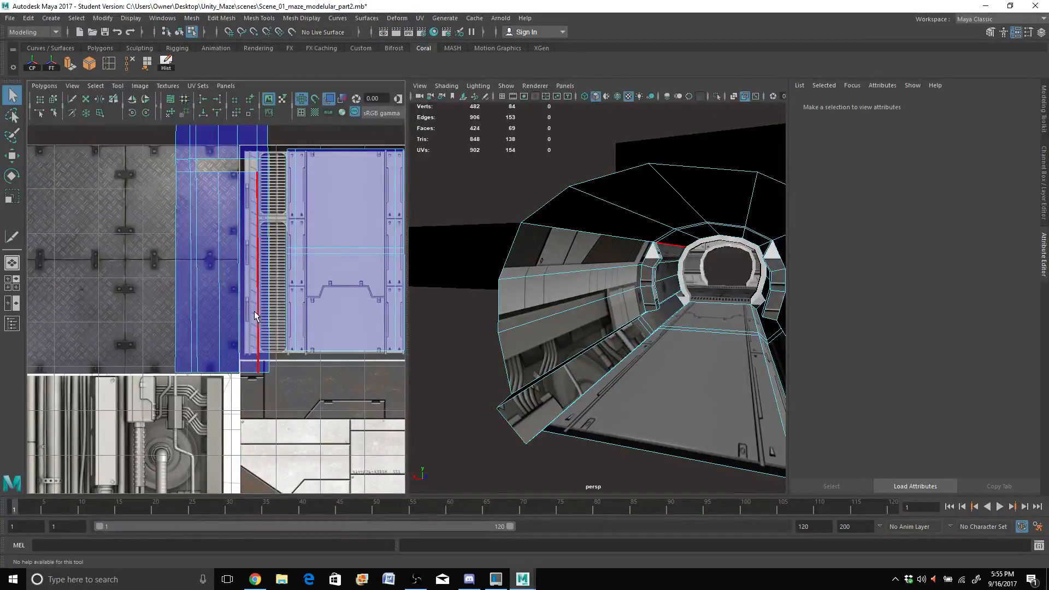
{"action": "scroll", "coordinate": [254, 316], "scroll_direction": "up", "scroll_amount": 5}
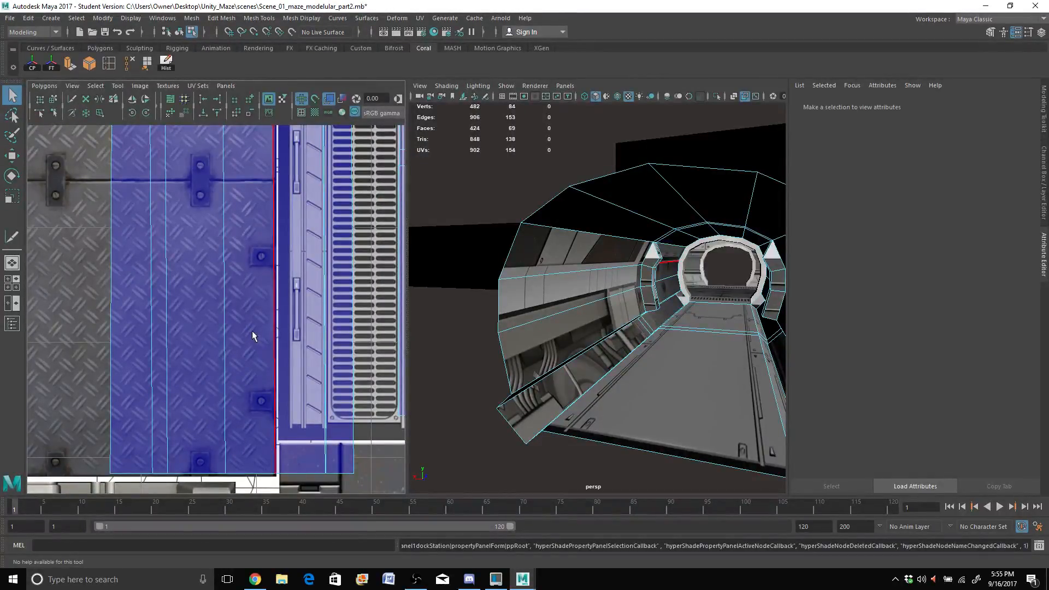
{"action": "key", "text": "ctrl+z"}
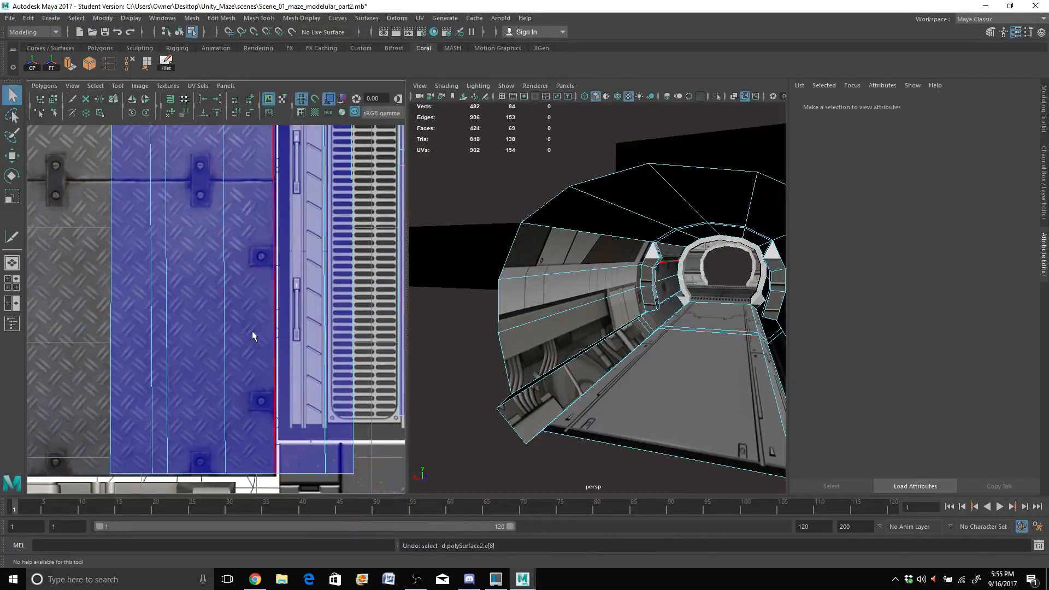
{"action": "scroll", "coordinate": [251, 331], "scroll_direction": "down", "scroll_amount": 3}
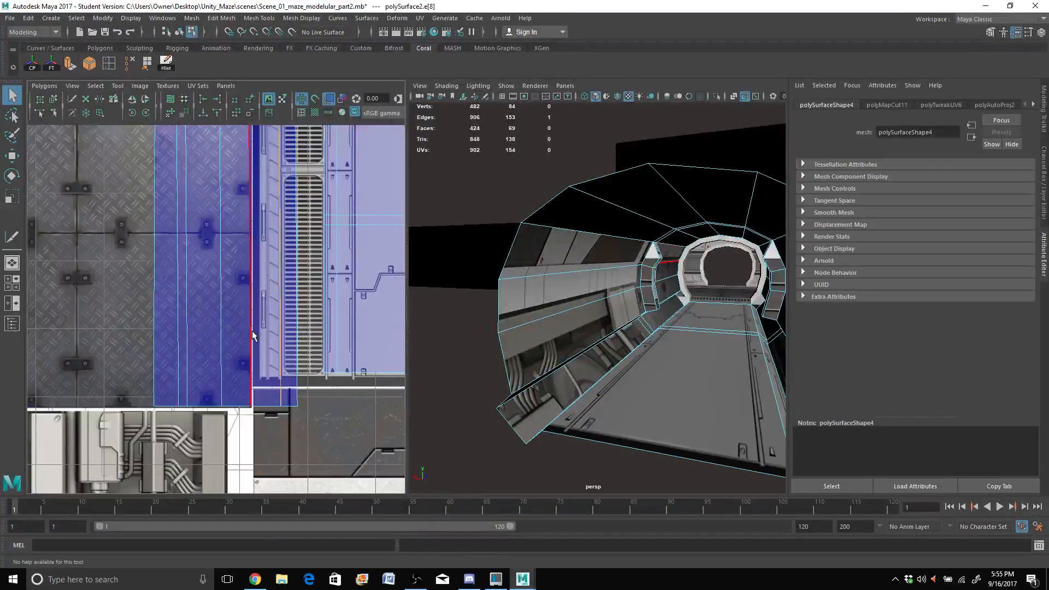
{"action": "scroll", "coordinate": [249, 389], "scroll_direction": "up", "scroll_amount": 4}
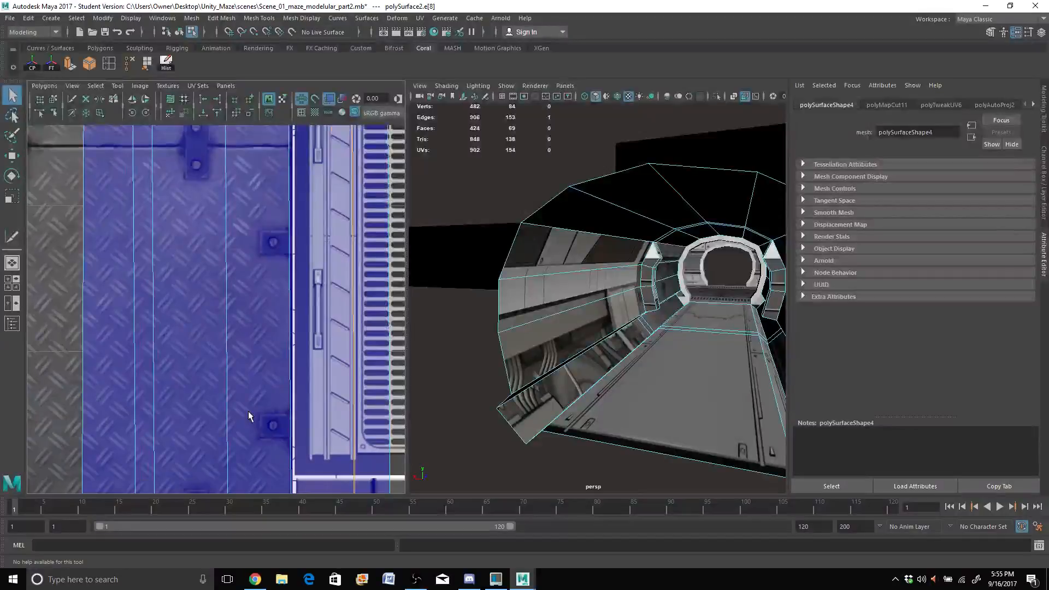
{"action": "scroll", "coordinate": [248, 417], "scroll_direction": "down", "scroll_amount": 3}
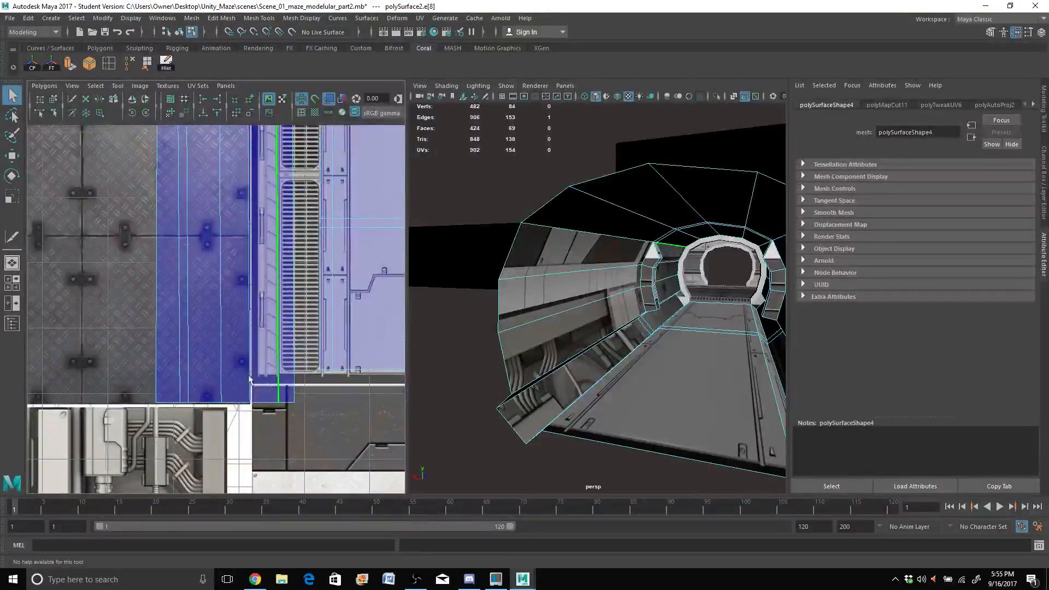
{"action": "scroll", "coordinate": [250, 382], "scroll_direction": "up", "scroll_amount": 2}
Step: Check the Cut UV Tool's brush settings and cut the short edge at the lower end of the wall shell
{"action": "left_click", "coordinate": [72, 99]}
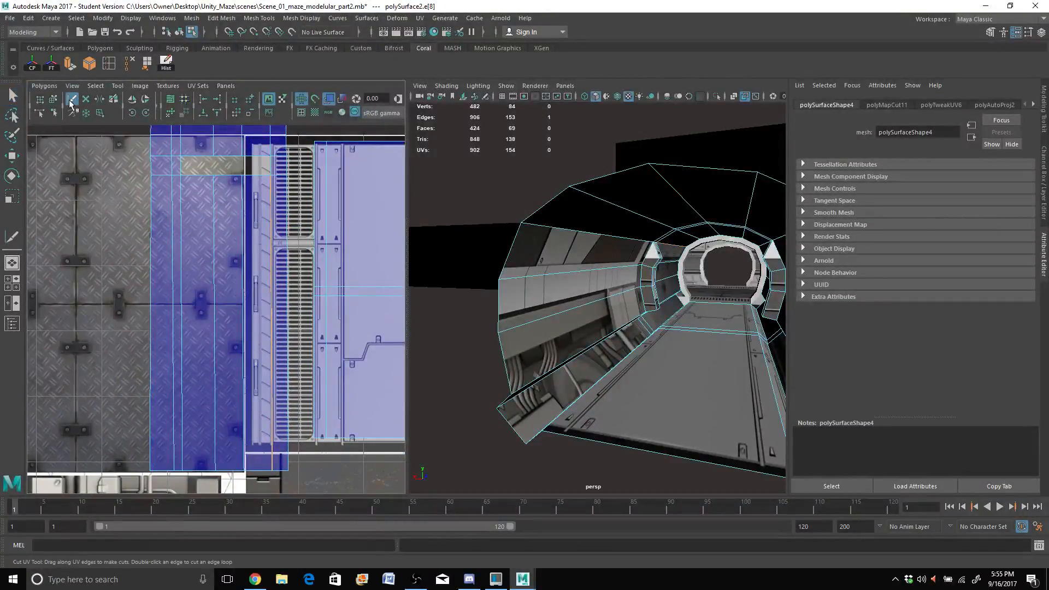
{"action": "double_click", "coordinate": [72, 100]}
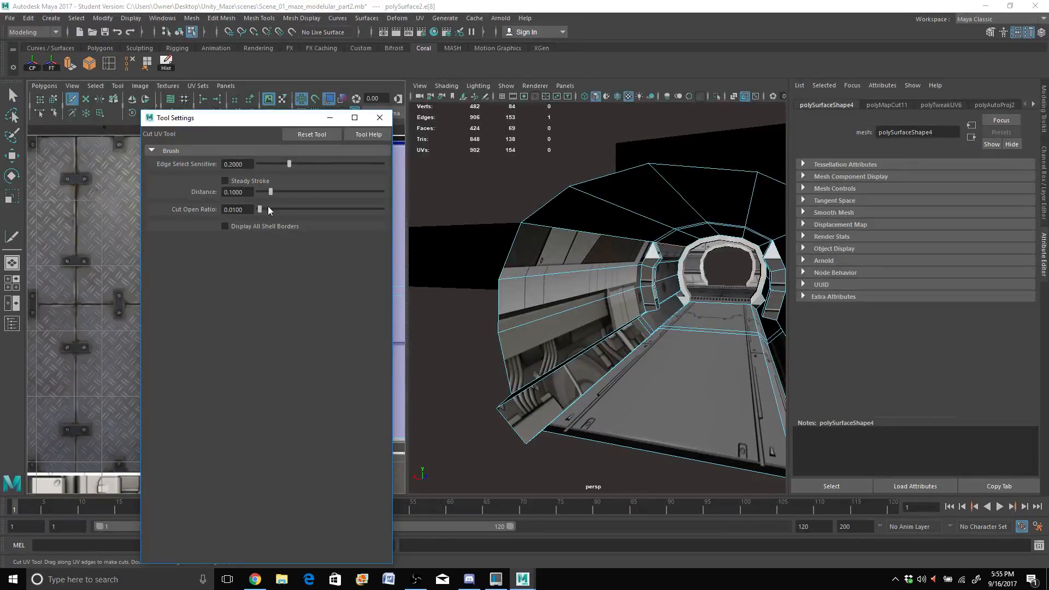
{"action": "left_click", "coordinate": [379, 117]}
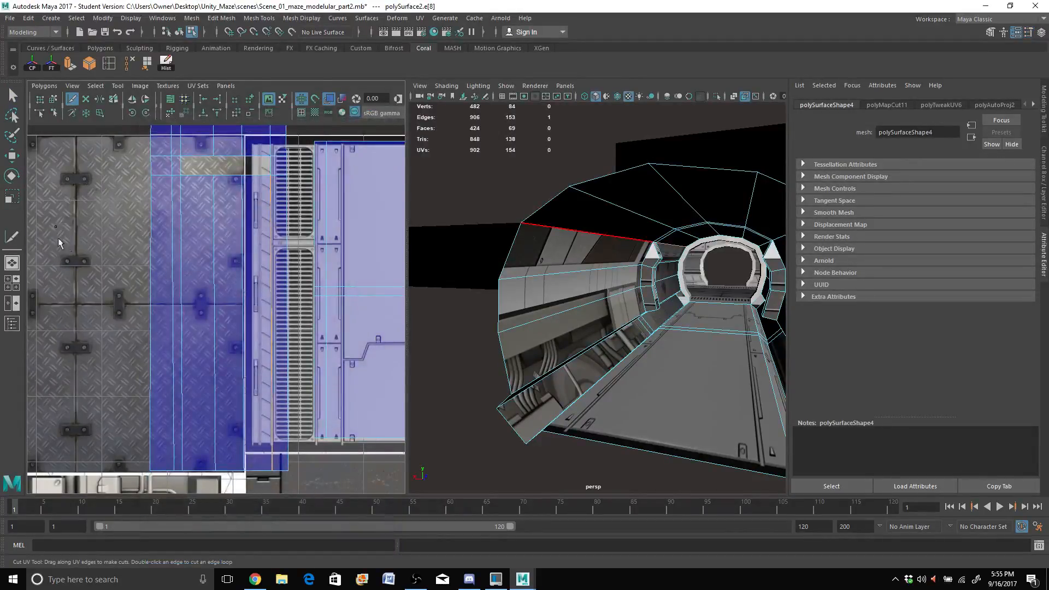
{"action": "scroll", "coordinate": [209, 314], "scroll_direction": "up", "scroll_amount": 4}
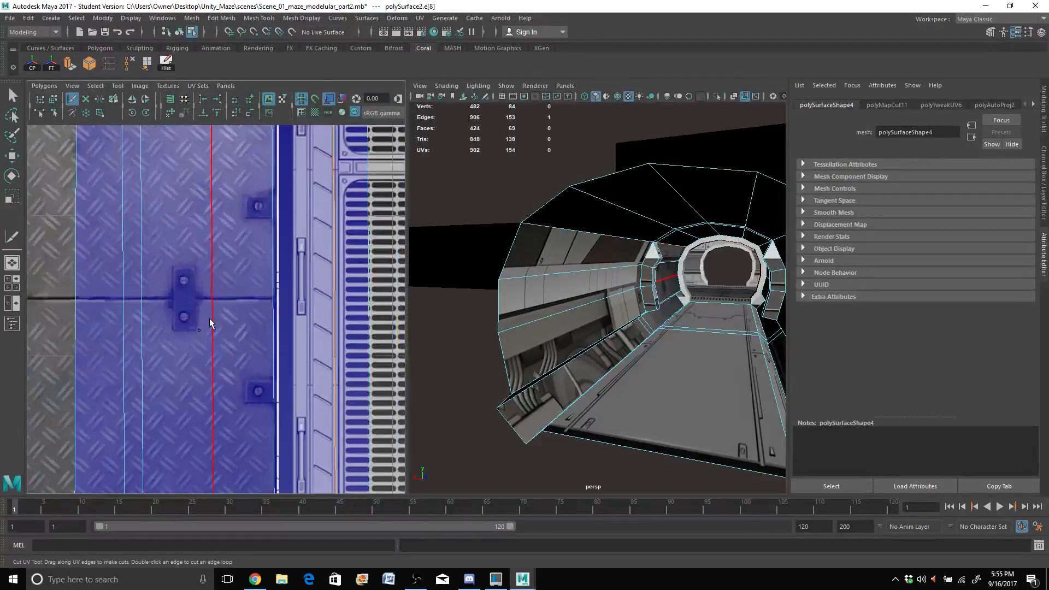
{"action": "scroll", "coordinate": [299, 305], "scroll_direction": "down", "scroll_amount": 2}
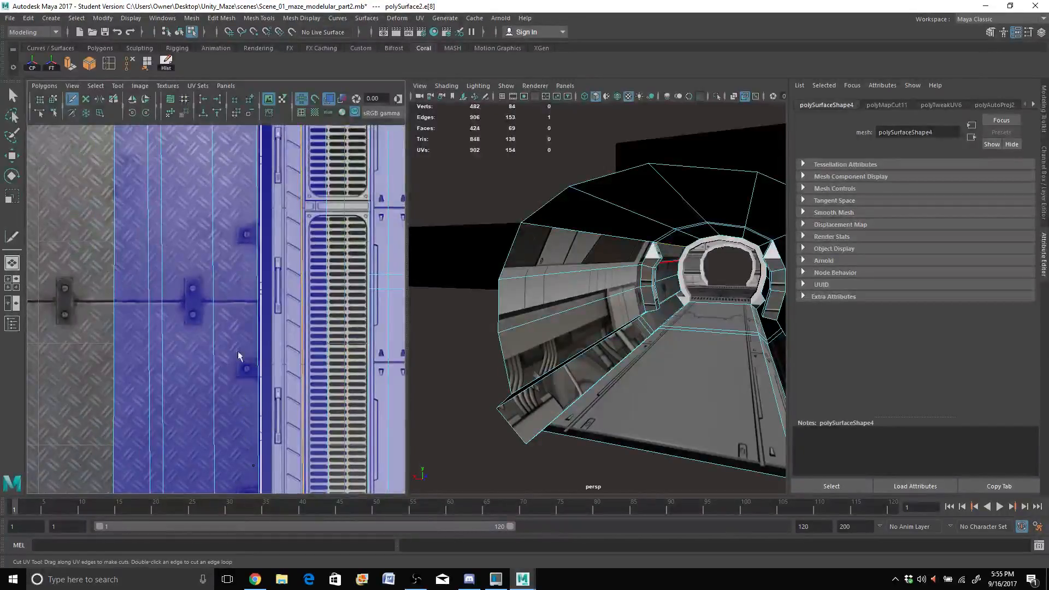
{"action": "middle_click_drag", "start_coordinate": [245, 410], "coordinate": [236, 272], "text": "alt"}
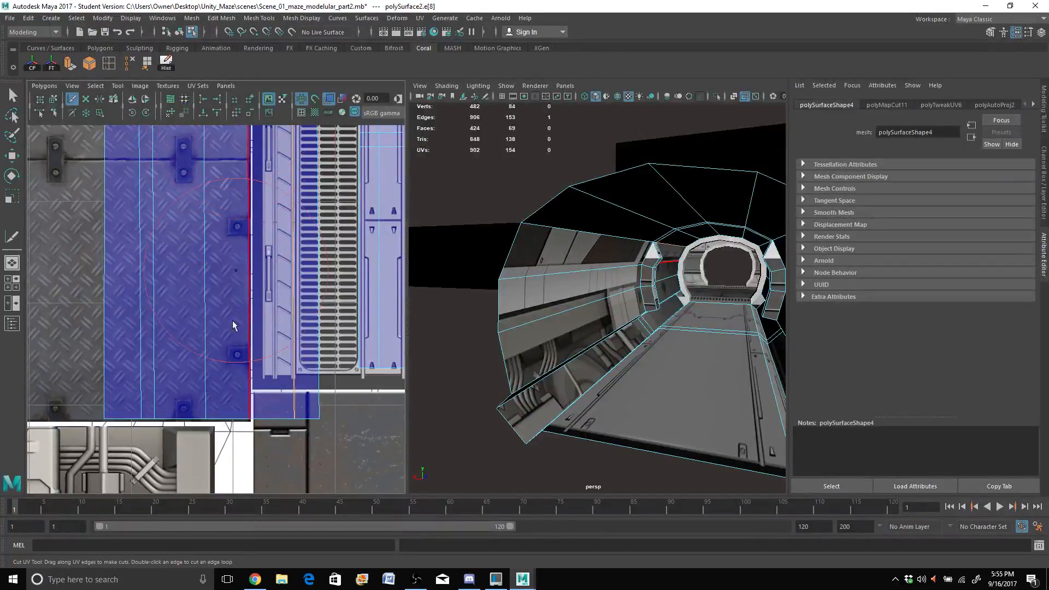
{"action": "scroll", "coordinate": [257, 434], "scroll_direction": "down", "scroll_amount": 4}
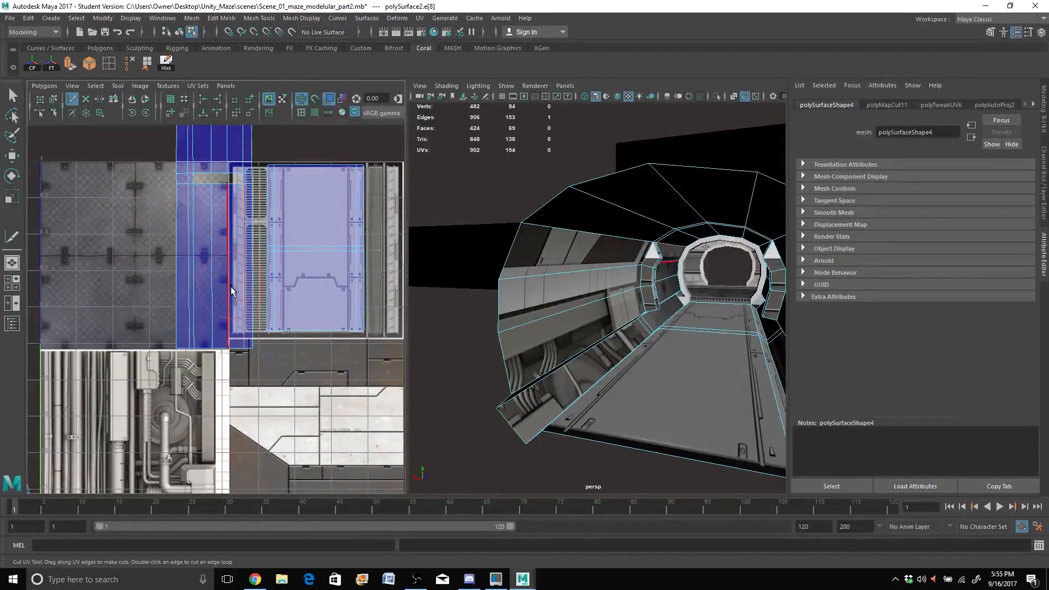
{"action": "left_click", "coordinate": [241, 343]}
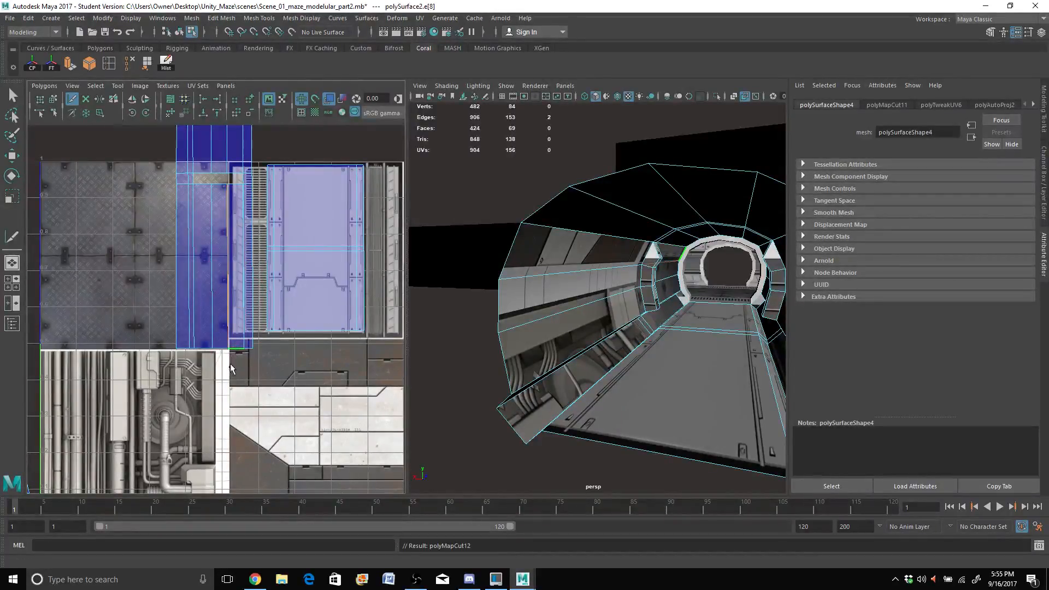
Step: Cut the wall shell's lower section along the inner lengthwise edge over the diamond plate and return to the selection tool
{"action": "scroll", "coordinate": [230, 369], "scroll_direction": "up", "scroll_amount": 3}
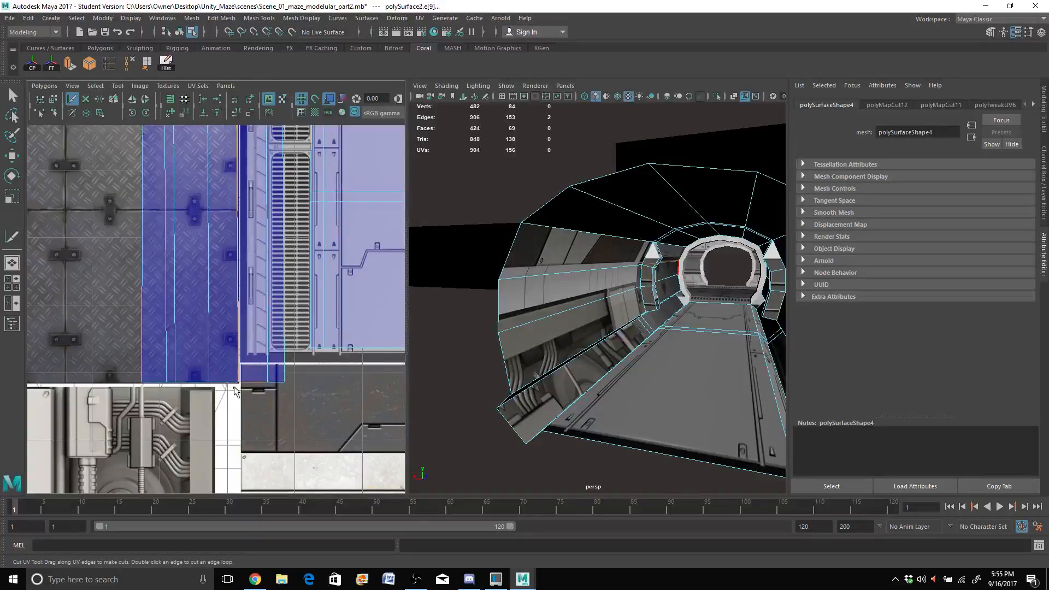
{"action": "left_click", "coordinate": [217, 161]}
{"action": "left_click_drag", "start_coordinate": [214, 105], "coordinate": [214, 84]}
{"action": "scroll", "coordinate": [147, 323], "scroll_direction": "down", "scroll_amount": 3}
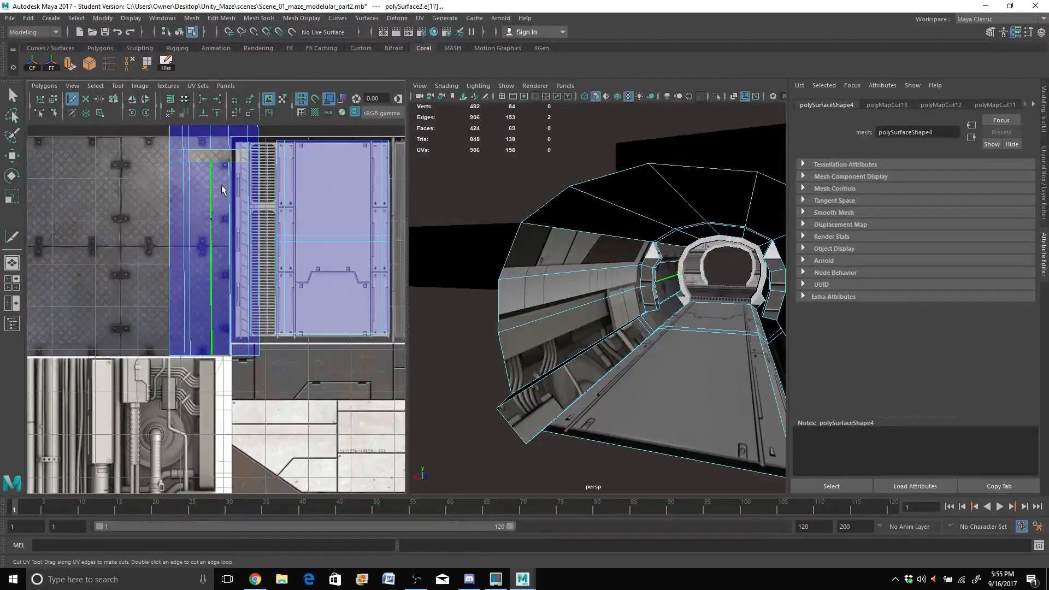
{"action": "middle_click_drag", "start_coordinate": [215, 206], "coordinate": [176, 497], "text": "alt"}
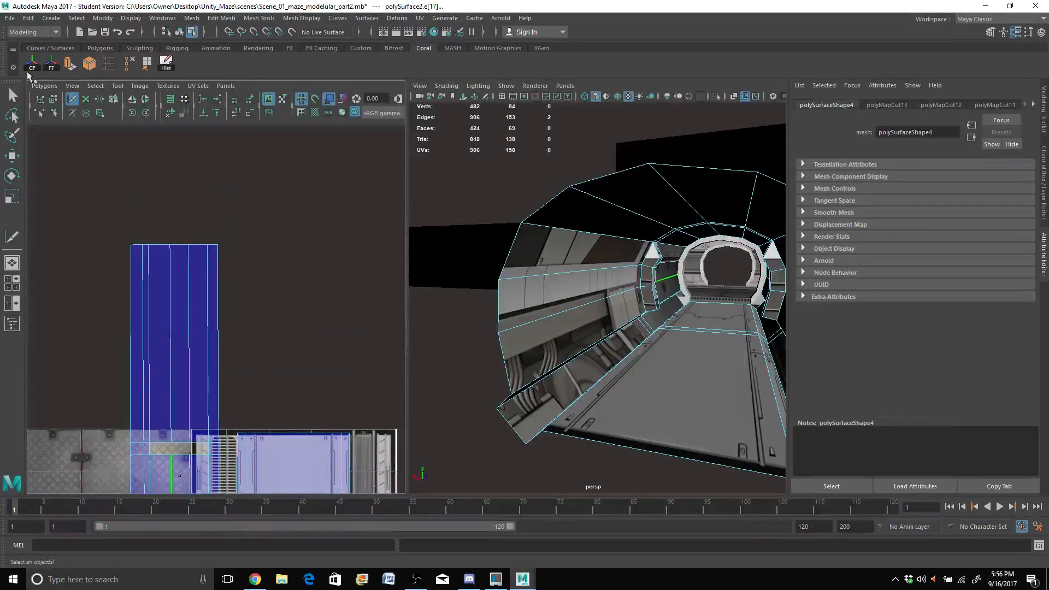
{"action": "left_click", "coordinate": [15, 96]}
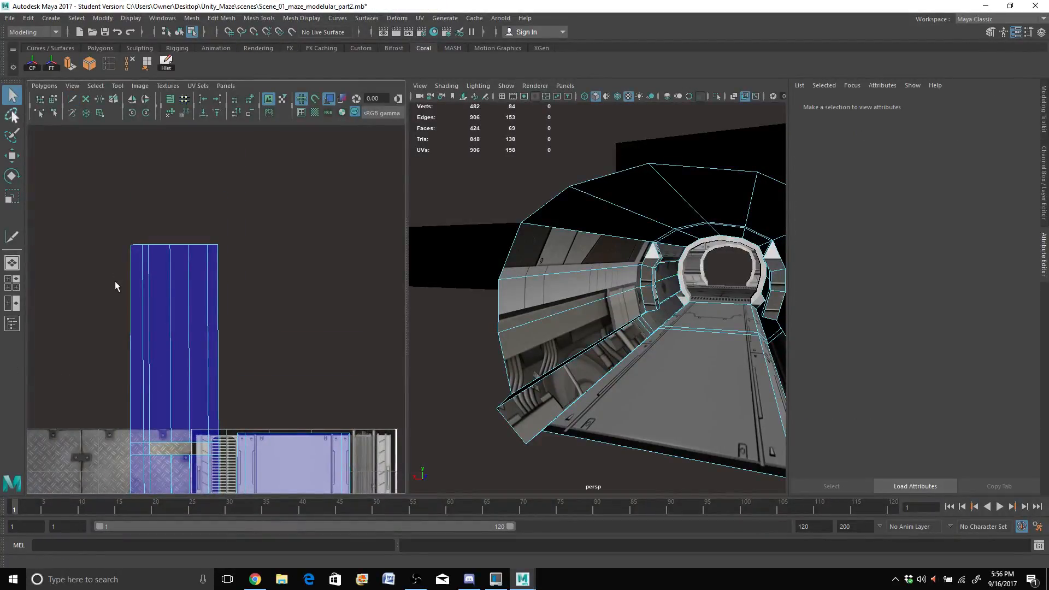
Step: Select the whole side wall shell and move it straight up, clear of the texture panels
{"action": "scroll", "coordinate": [180, 311], "scroll_direction": "down", "scroll_amount": 2}
{"action": "right_click_drag", "start_coordinate": [178, 312], "coordinate": [144, 297]}
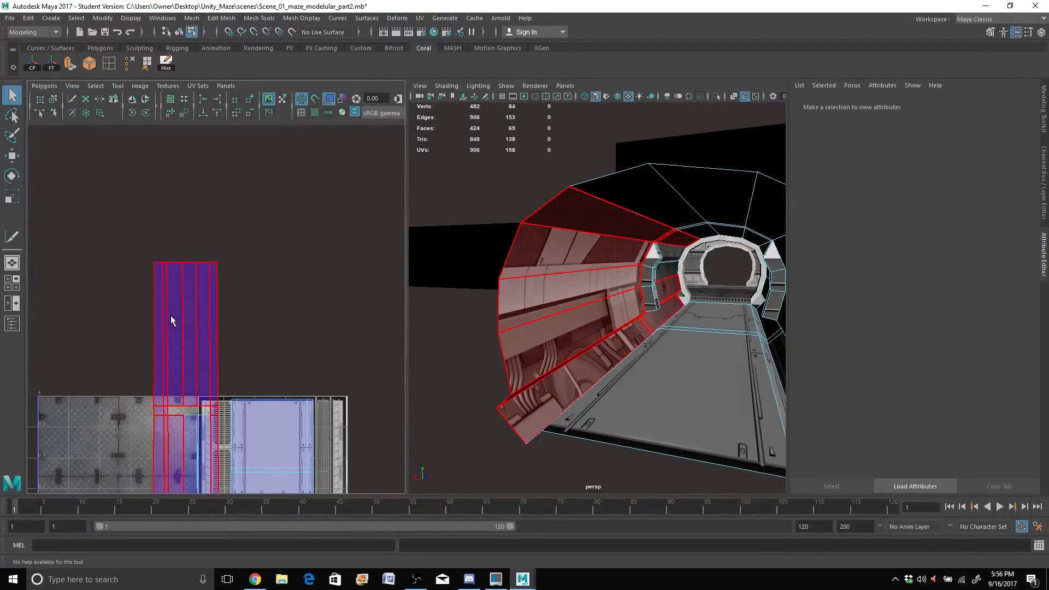
{"action": "scroll", "coordinate": [172, 317], "scroll_direction": "down", "scroll_amount": 2}
{"action": "left_click", "coordinate": [173, 317]}
{"action": "key", "text": "w"}
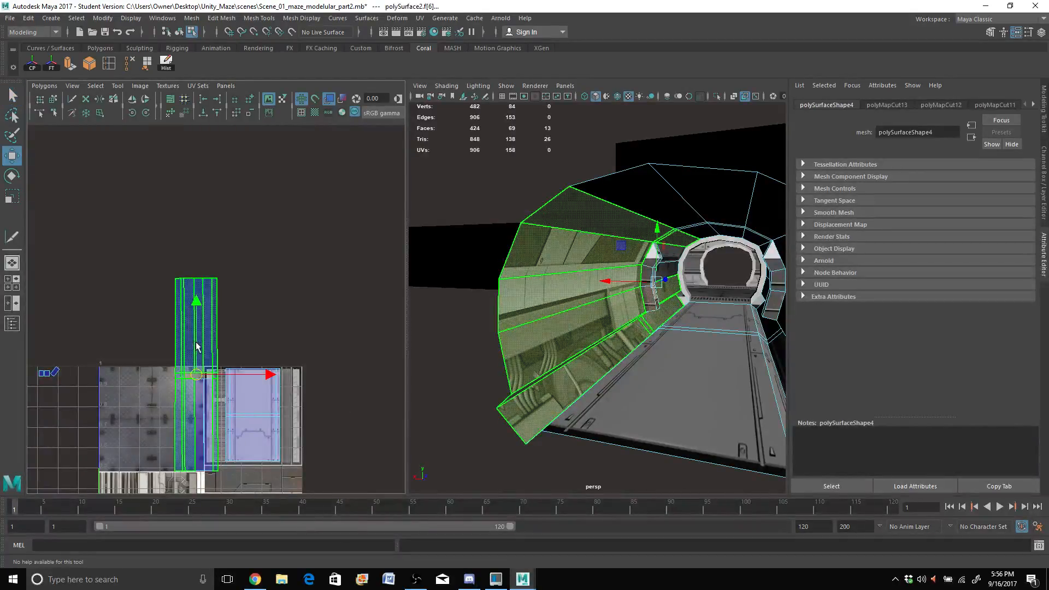
{"action": "left_click_drag", "start_coordinate": [196, 374], "coordinate": [192, 227]}
{"action": "scroll", "coordinate": [208, 301], "scroll_direction": "up", "scroll_amount": 3}
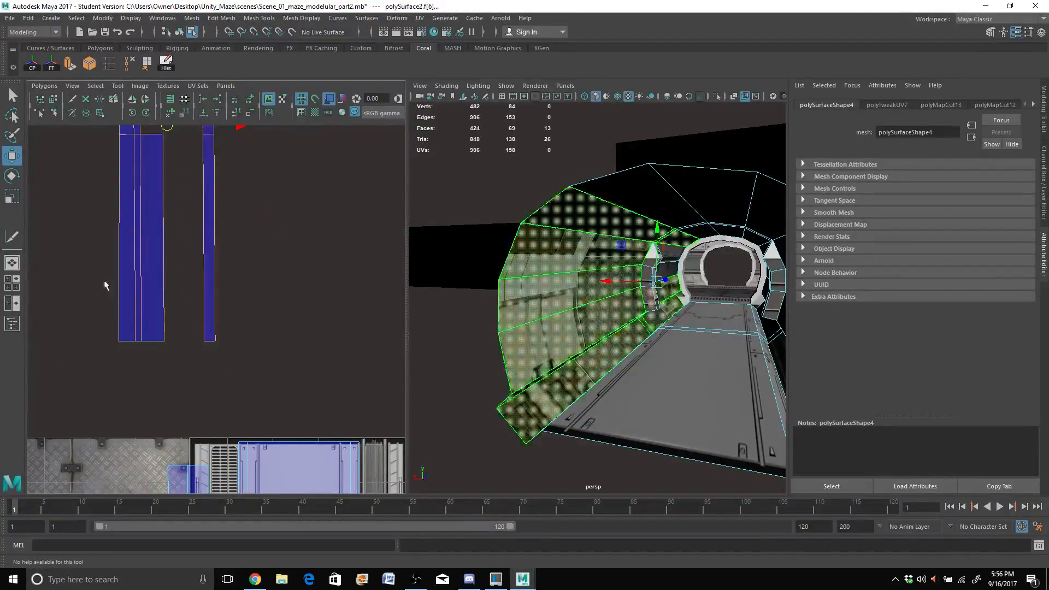
Step: Select the UV faces left between the diamond plate and the grille to check which corridor surfaces they cover
{"action": "left_click", "coordinate": [181, 474]}
{"action": "scroll", "coordinate": [181, 473], "scroll_direction": "down", "scroll_amount": 2}
{"action": "left_click", "coordinate": [206, 457]}
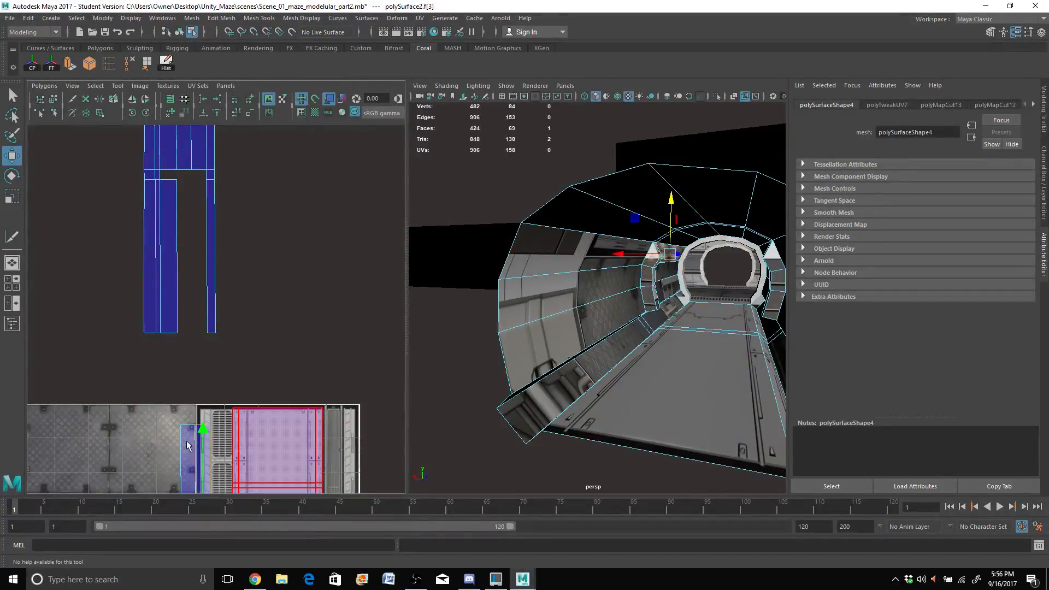
{"action": "left_click", "coordinate": [194, 466]}
Step: Use the Cut UV Tool to separate the wall shell's narrow outer lower strip along its short upper edge and its inner lengthwise edge
{"action": "right_click_drag", "start_coordinate": [140, 243], "coordinate": [147, 257]}
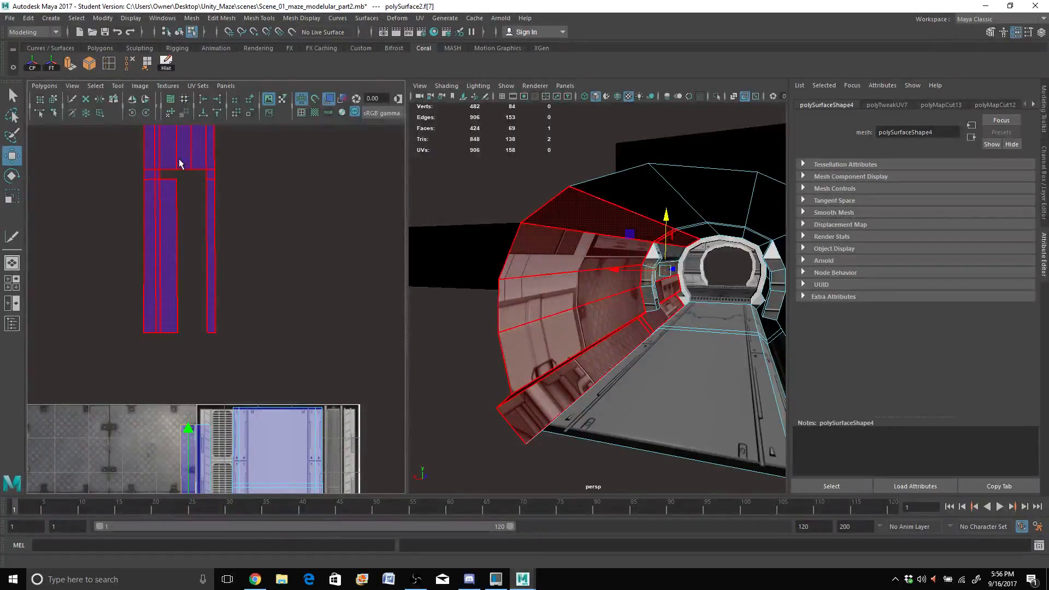
{"action": "right_click_drag", "start_coordinate": [146, 230], "coordinate": [152, 250]}
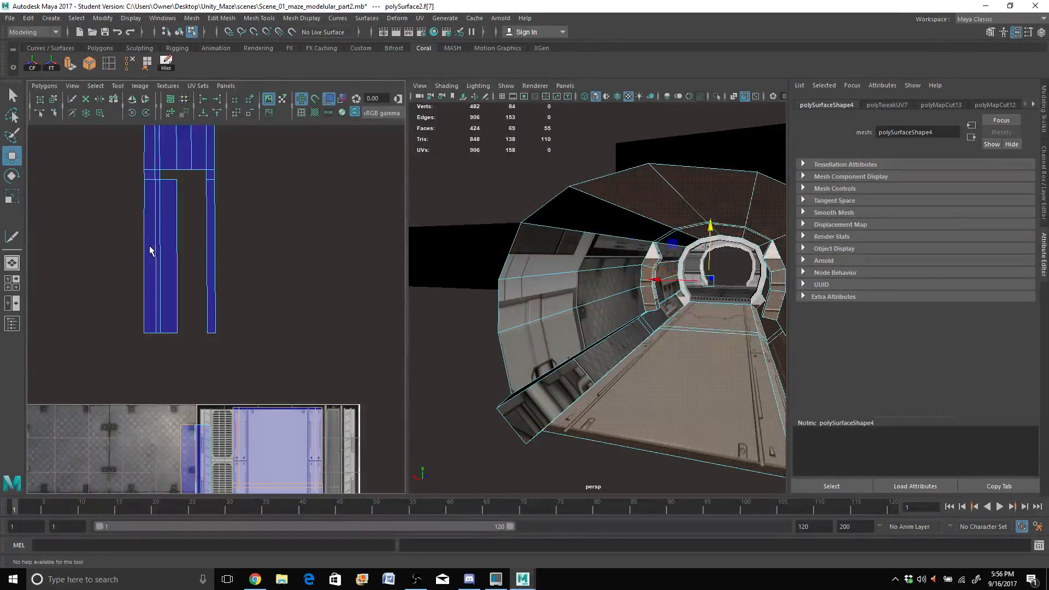
{"action": "left_click", "coordinate": [153, 260]}
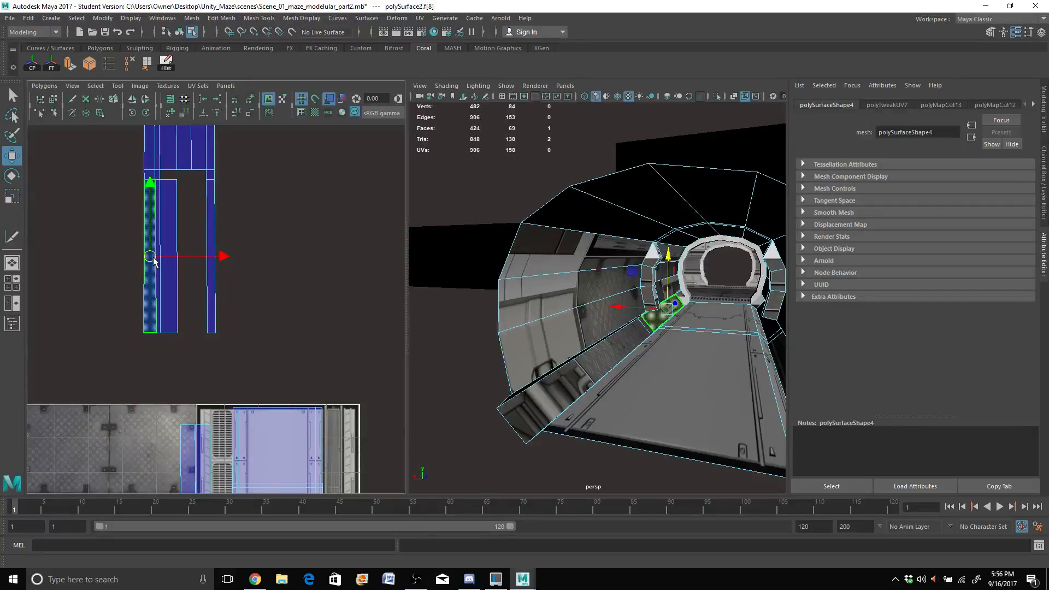
{"action": "middle_click_drag", "start_coordinate": [175, 236], "coordinate": [212, 396], "text": "alt"}
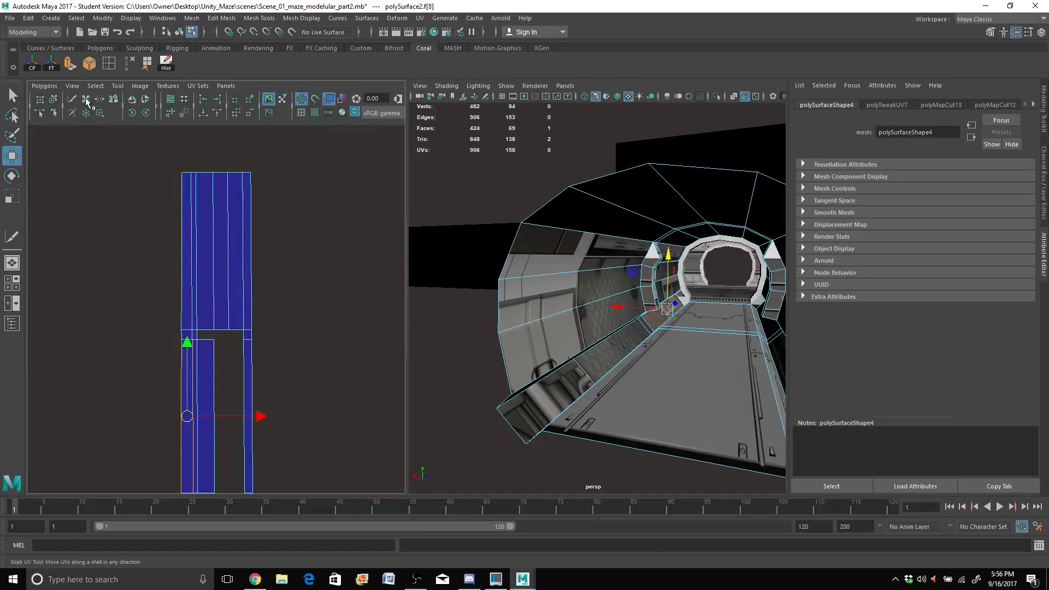
{"action": "left_click", "coordinate": [71, 99]}
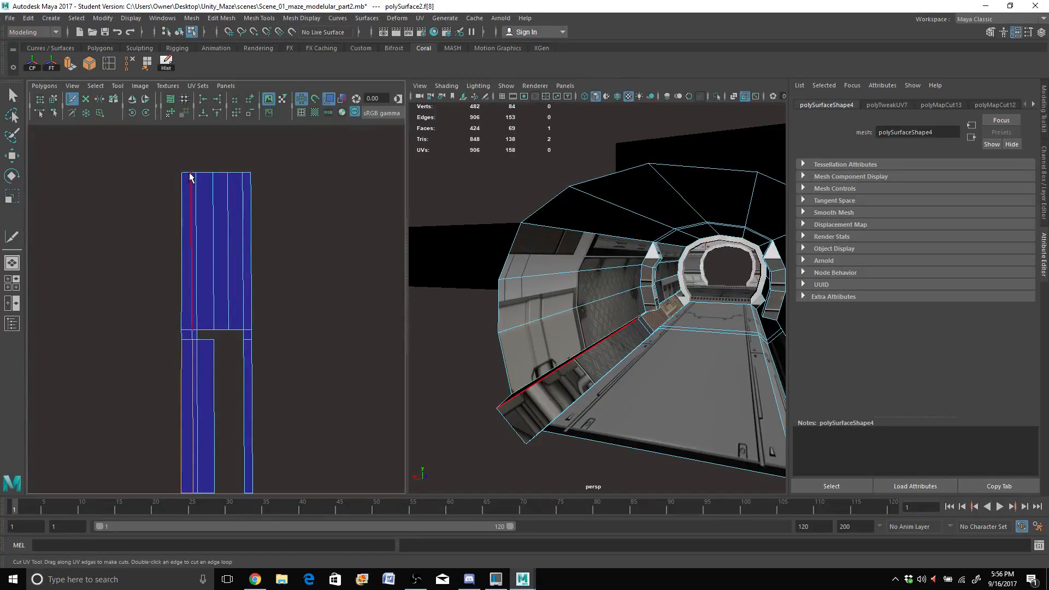
{"action": "left_click_drag", "start_coordinate": [186, 216], "coordinate": [189, 328]}
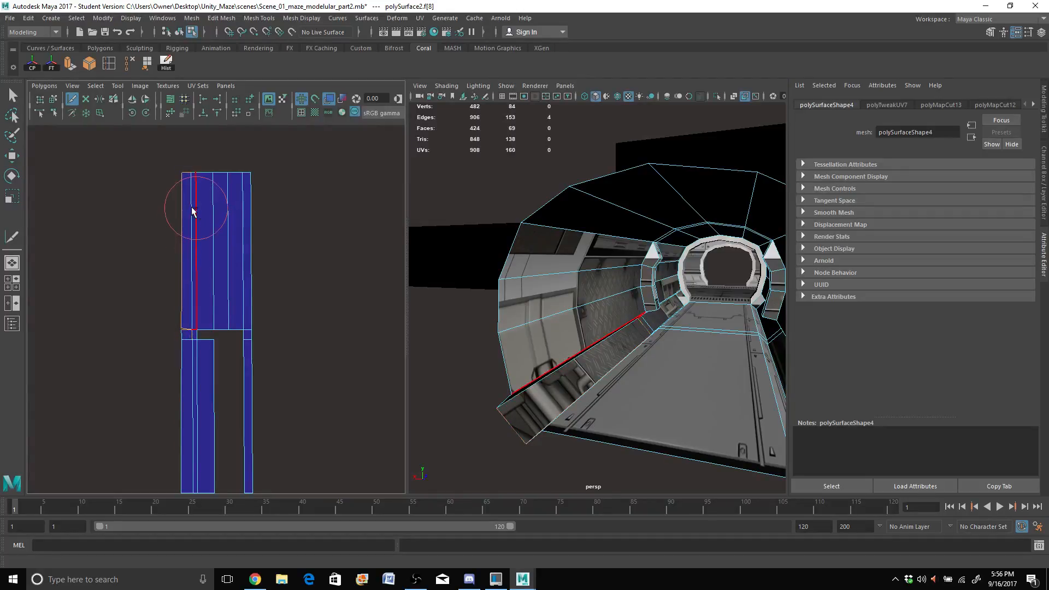
{"action": "mouse_move", "coordinate": [191, 208]}
{"action": "left_mouse_down"}
{"action": "mouse_move", "coordinate": [189, 166]}
{"action": "mouse_move", "coordinate": [189, 190]}
{"action": "left_mouse_up"}
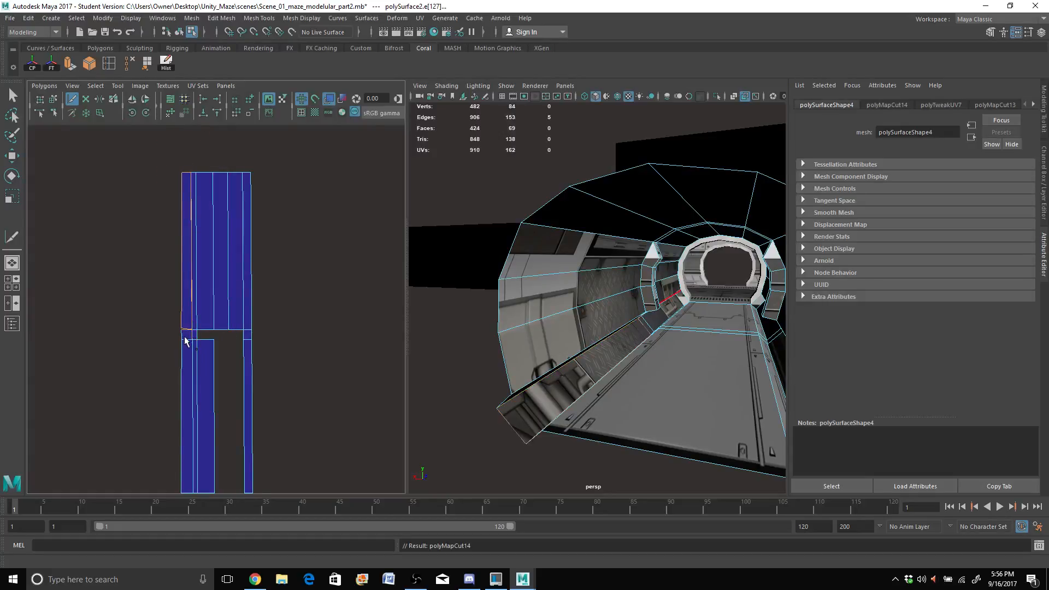
{"action": "middle_click_drag", "start_coordinate": [185, 341], "coordinate": [215, 215], "text": "alt"}
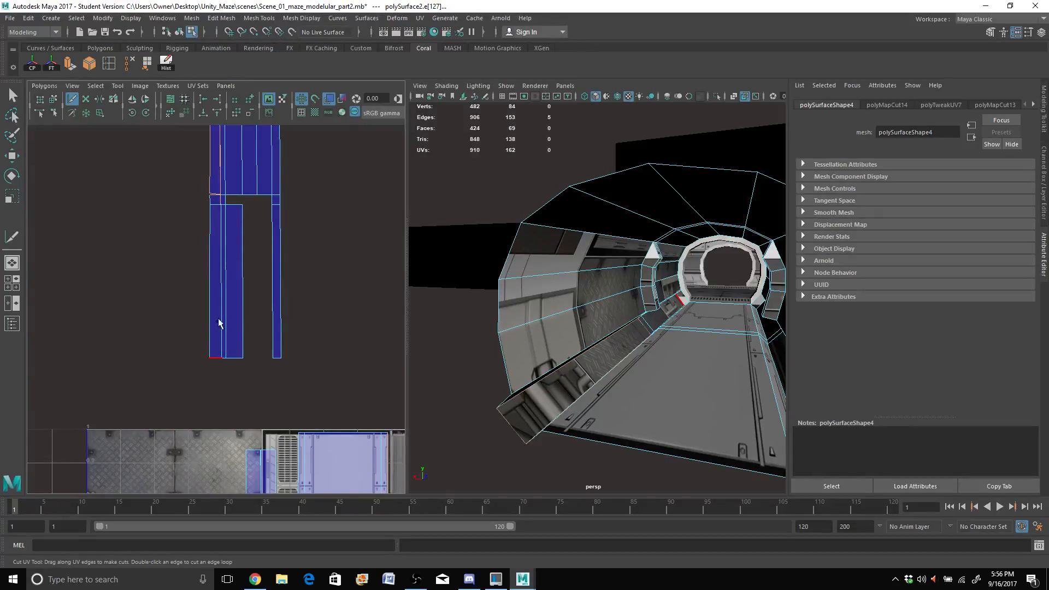
{"action": "left_click_drag", "start_coordinate": [220, 304], "coordinate": [223, 192]}
{"action": "left_click", "coordinate": [223, 192]}
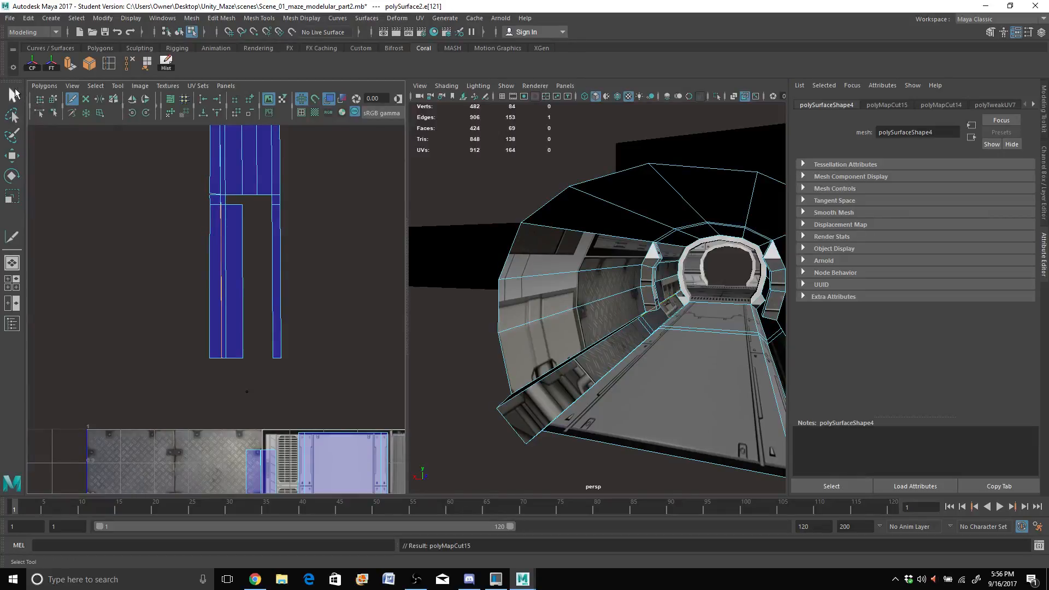
Step: Select the detached narrow strip as a shell and move it down onto the vertical pipes texture below the diamond plate
{"action": "left_click", "coordinate": [13, 94]}
{"action": "left_click", "coordinate": [236, 331]}
{"action": "right_click_drag", "start_coordinate": [217, 294], "coordinate": [178, 274]}
{"action": "left_click", "coordinate": [215, 282]}
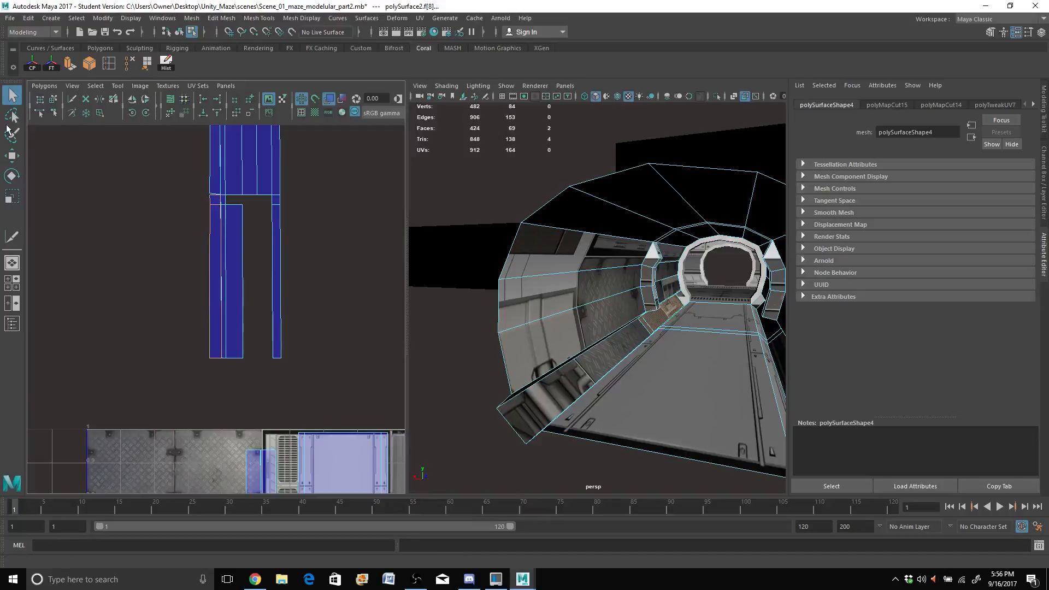
{"action": "left_click", "coordinate": [16, 156]}
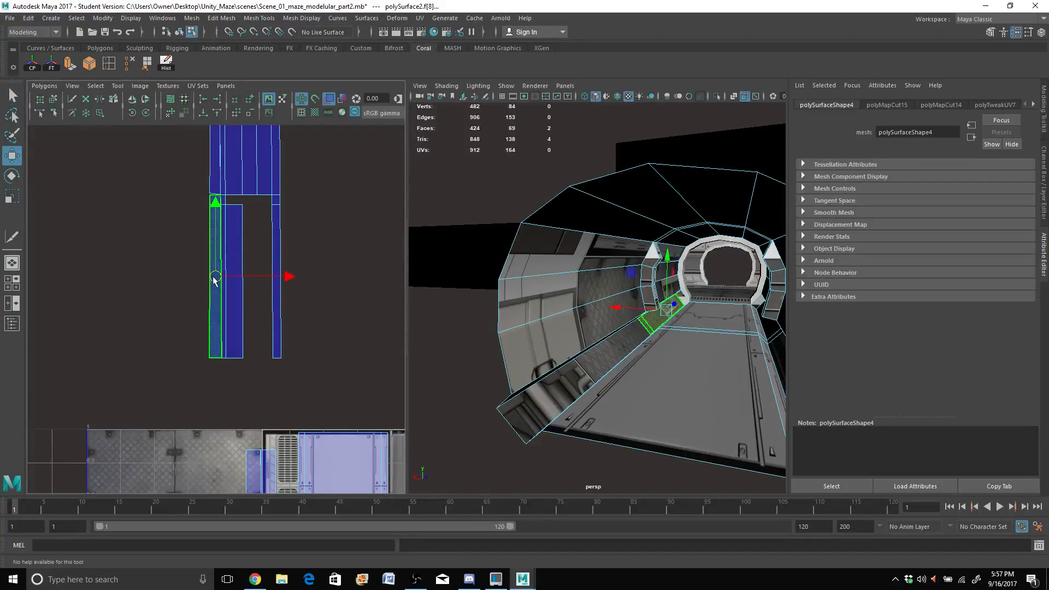
{"action": "left_click_drag", "start_coordinate": [216, 300], "coordinate": [252, 401]}
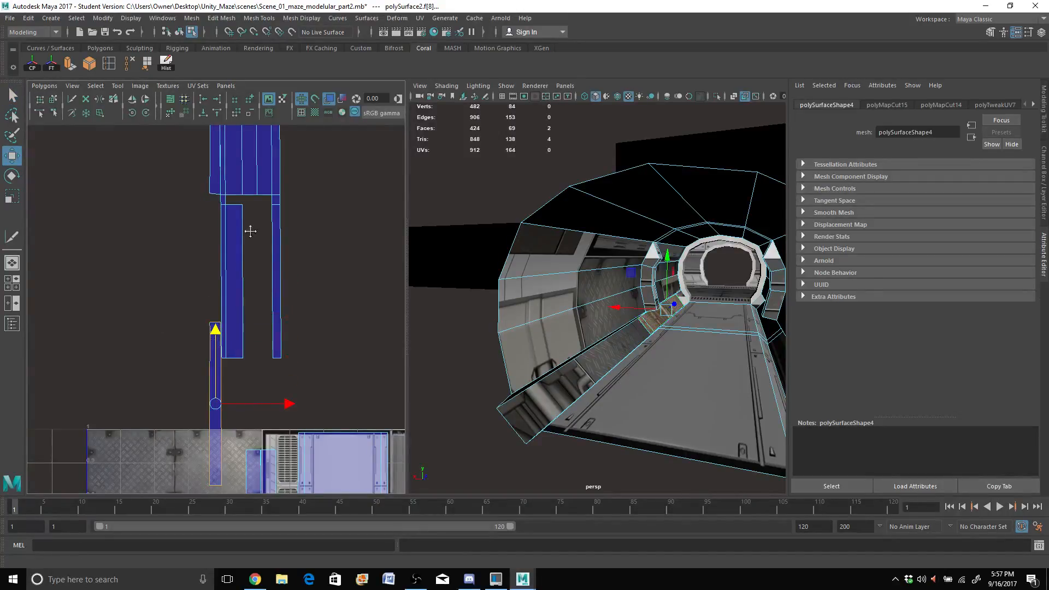
{"action": "middle_click_drag", "start_coordinate": [250, 231], "coordinate": [252, 216], "text": "alt"}
{"action": "left_click_drag", "start_coordinate": [221, 222], "coordinate": [232, 411]}
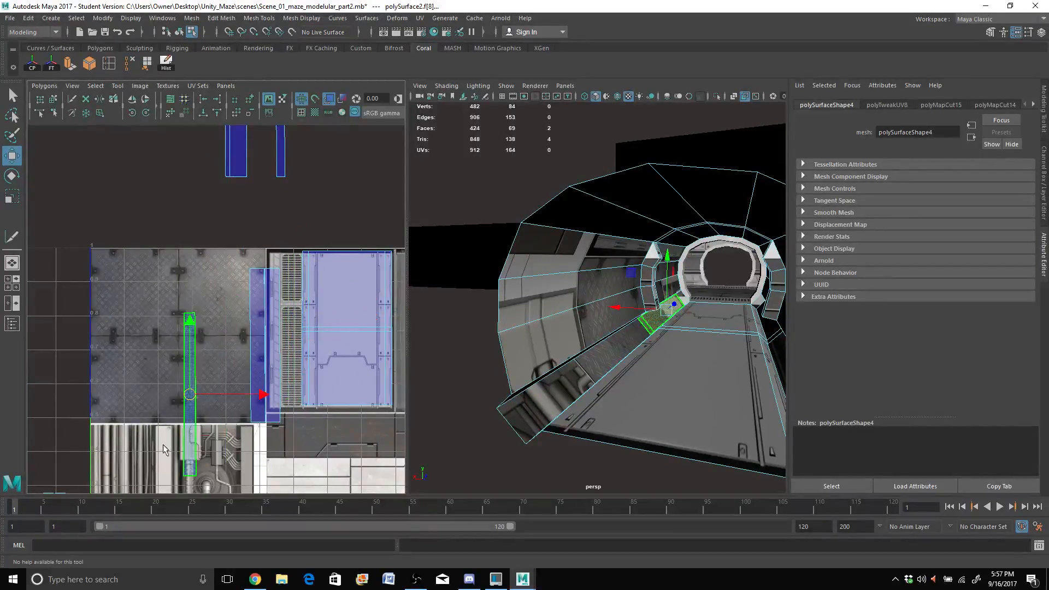
{"action": "left_click_drag", "start_coordinate": [163, 444], "coordinate": [145, 506]}
Step: Scale the strip wider to span several vertical pipes and move it up slightly past the pipe panel's upper border
{"action": "scroll", "coordinate": [160, 409], "scroll_direction": "down", "scroll_amount": 2}
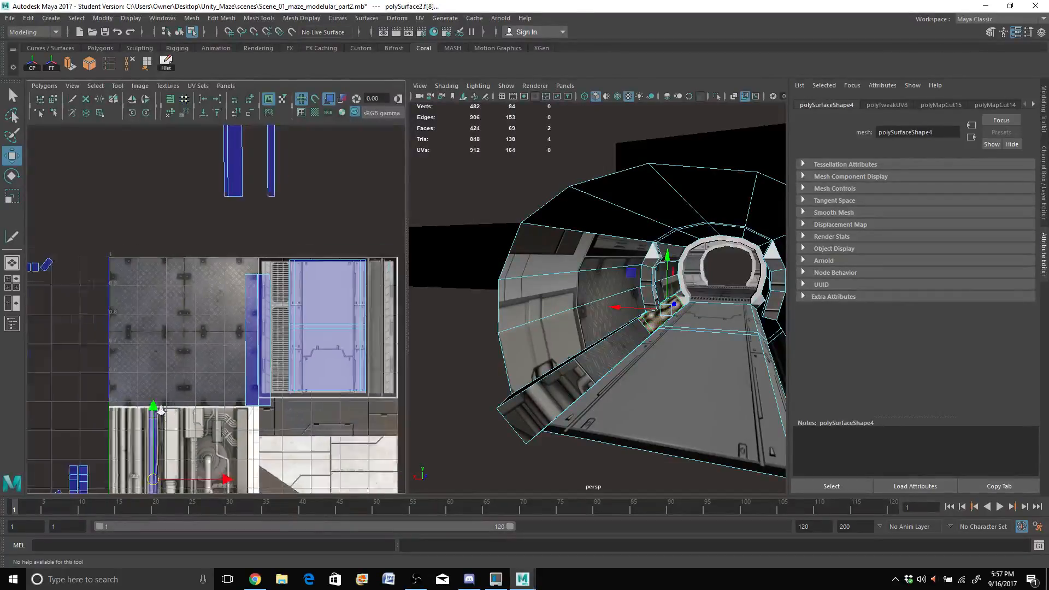
{"action": "scroll", "coordinate": [160, 409], "scroll_direction": "down", "scroll_amount": 2}
{"action": "middle_click_drag", "start_coordinate": [161, 409], "coordinate": [180, 331], "text": "alt"}
{"action": "scroll", "coordinate": [203, 386], "scroll_direction": "up", "scroll_amount": 7}
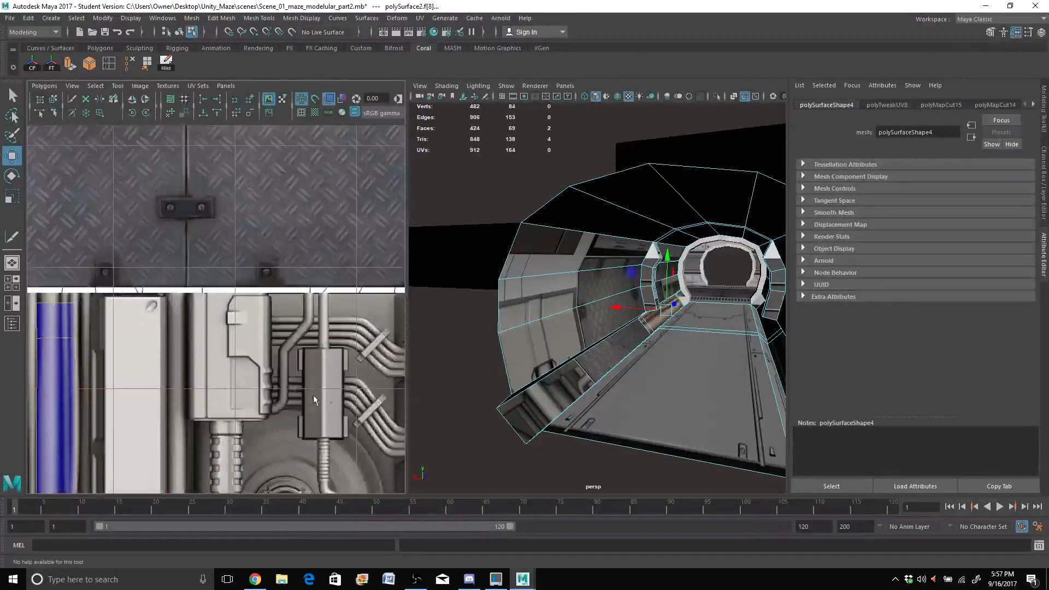
{"action": "left_click_drag", "start_coordinate": [588, 355], "coordinate": [648, 334], "text": "alt"}
{"action": "middle_click_drag", "start_coordinate": [201, 340], "coordinate": [224, 309], "text": "alt"}
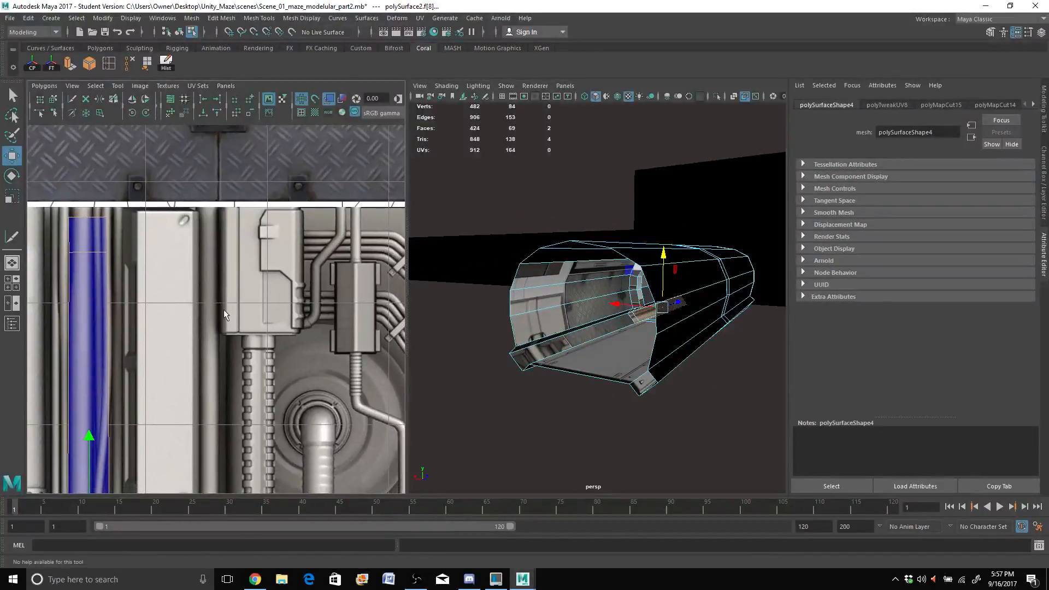
{"action": "scroll", "coordinate": [215, 336], "scroll_direction": "down", "scroll_amount": 2}
{"action": "key", "text": "r"}
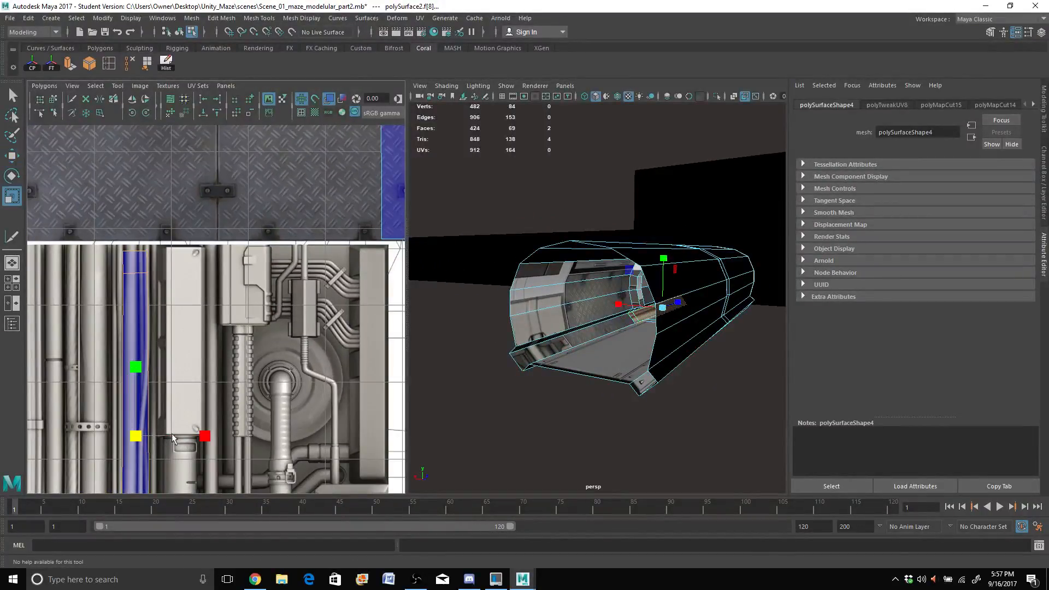
{"action": "left_click_drag", "start_coordinate": [205, 435], "coordinate": [289, 437]}
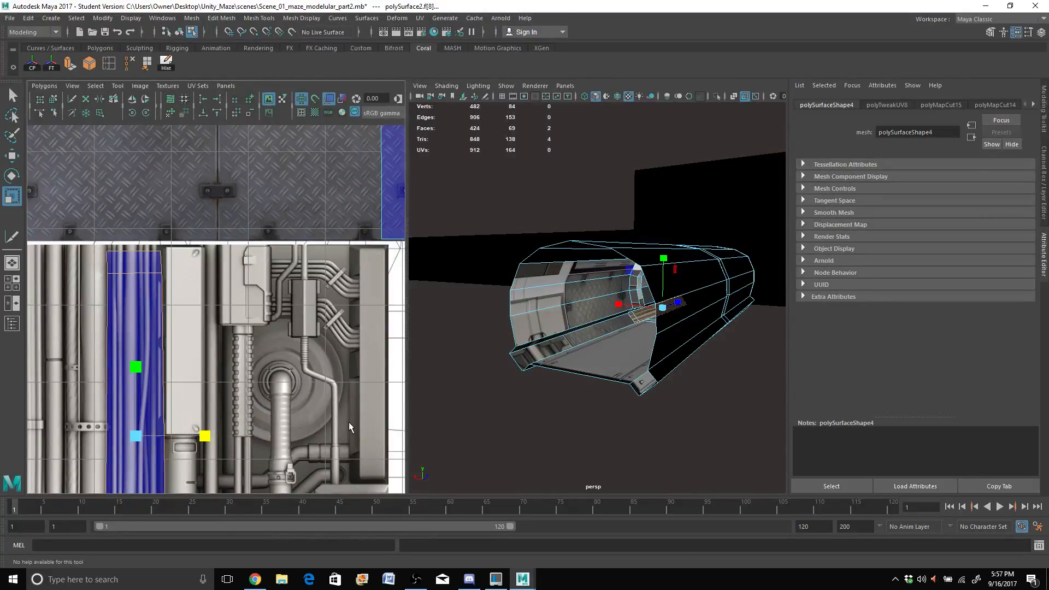
{"action": "key", "text": "w"}
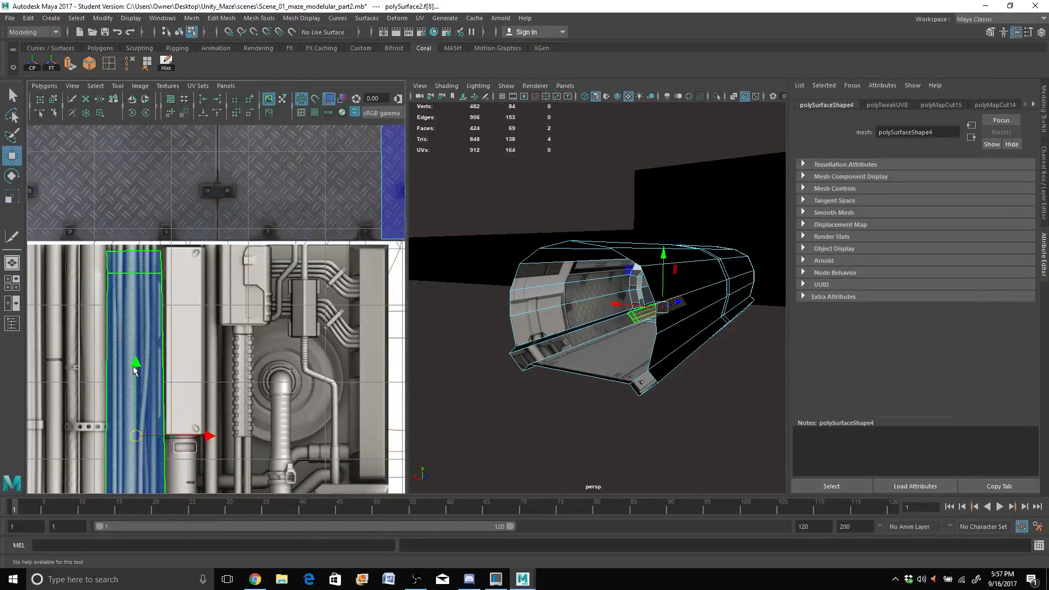
{"action": "left_click_drag", "start_coordinate": [137, 362], "coordinate": [136, 347]}
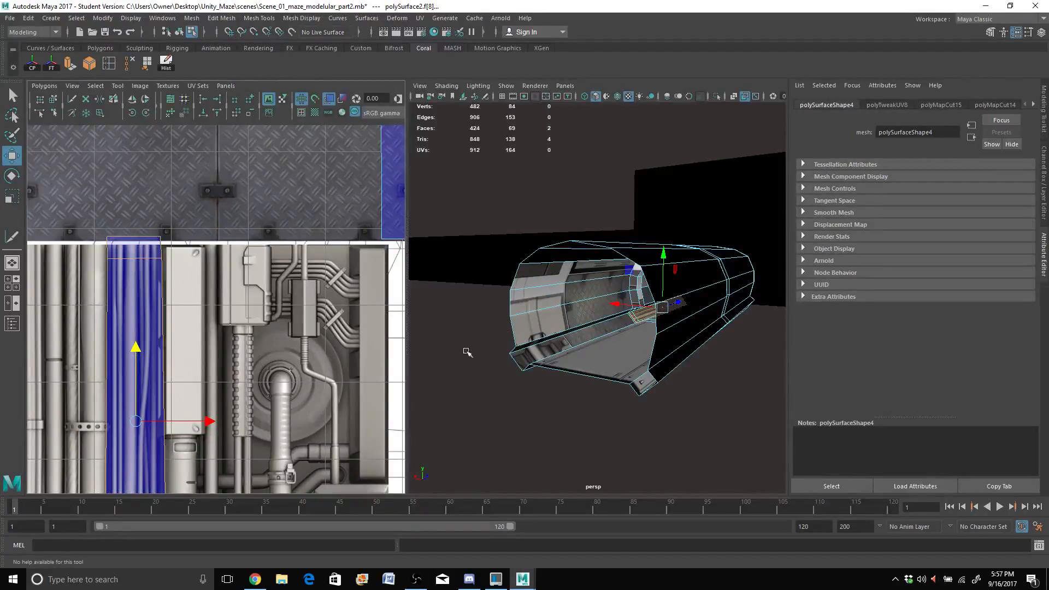
{"action": "left_click_drag", "start_coordinate": [468, 356], "coordinate": [548, 356], "text": "alt"}
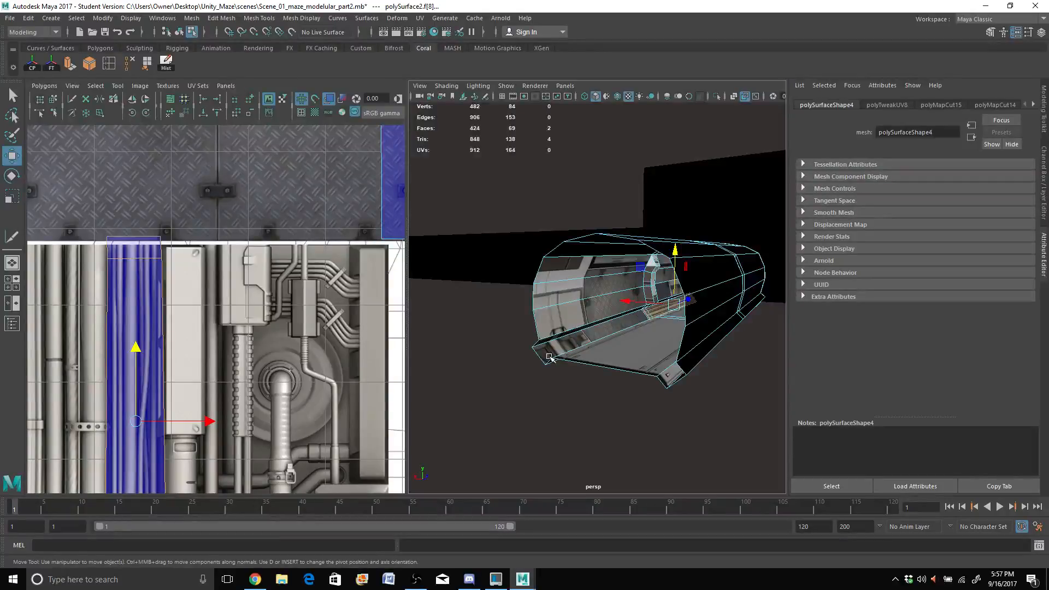
{"action": "scroll", "coordinate": [549, 356], "scroll_direction": "up", "scroll_amount": 5}
{"action": "scroll", "coordinate": [695, 375], "scroll_direction": "down", "scroll_amount": 1}
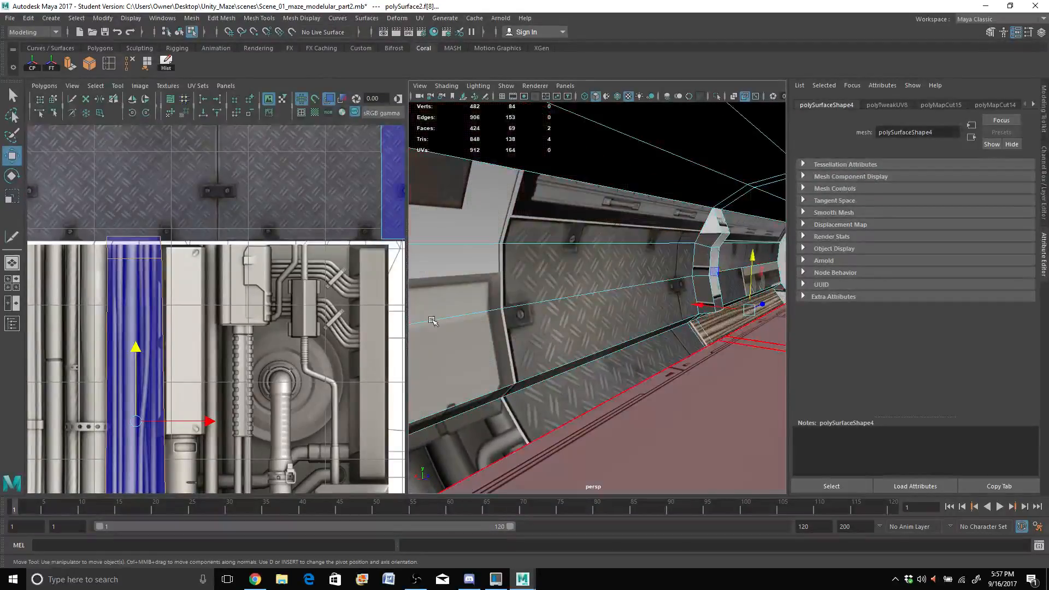
{"action": "scroll", "coordinate": [250, 343], "scroll_direction": "down", "scroll_amount": 3}
{"action": "scroll", "coordinate": [250, 343], "scroll_direction": "down", "scroll_amount": 4}
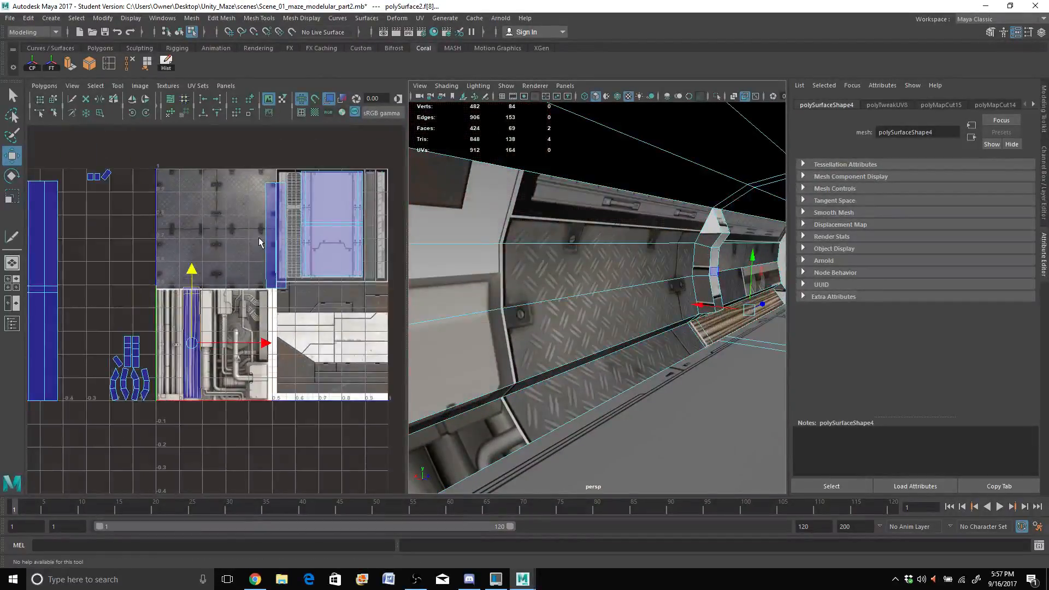
{"action": "right_click_drag", "start_coordinate": [262, 215], "coordinate": [261, 194]}
{"action": "left_click", "coordinate": [266, 229]}
{"action": "scroll", "coordinate": [130, 255], "scroll_direction": "down", "scroll_amount": 4}
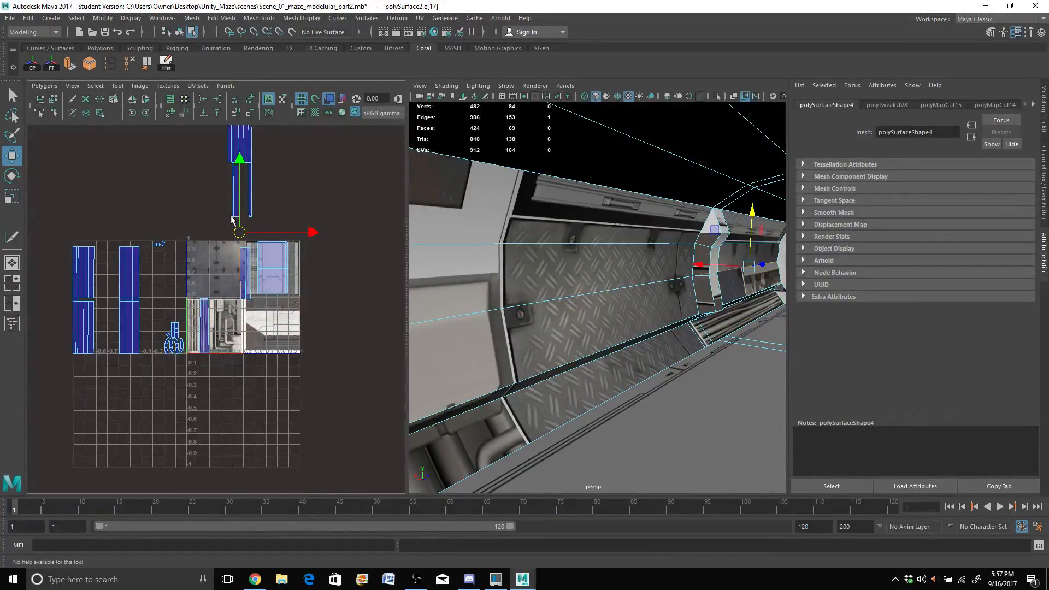
{"action": "scroll", "coordinate": [220, 174], "scroll_direction": "up", "scroll_amount": 4}
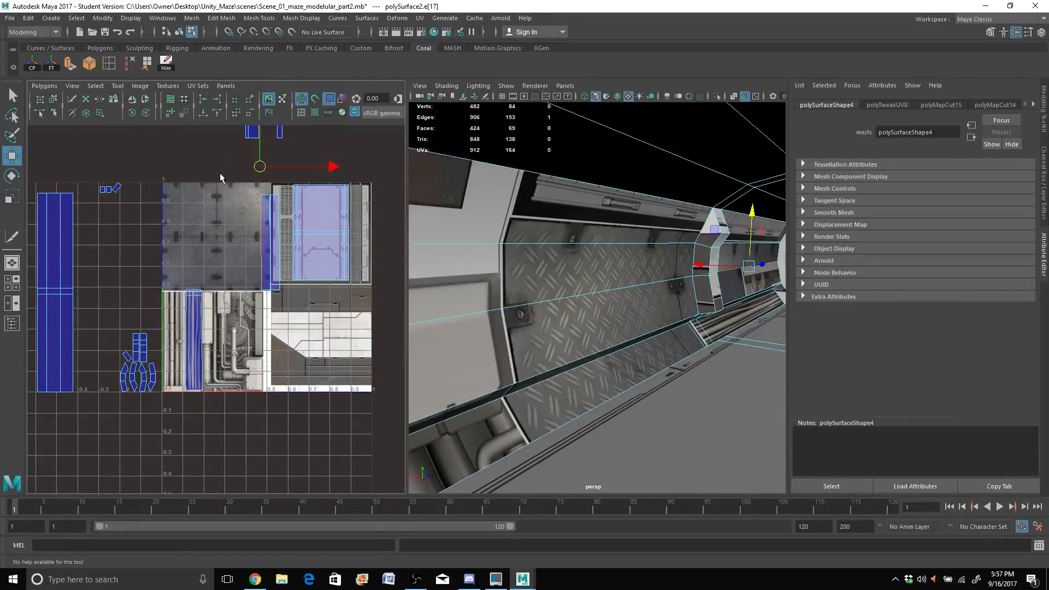
{"action": "left_click", "coordinate": [75, 113]}
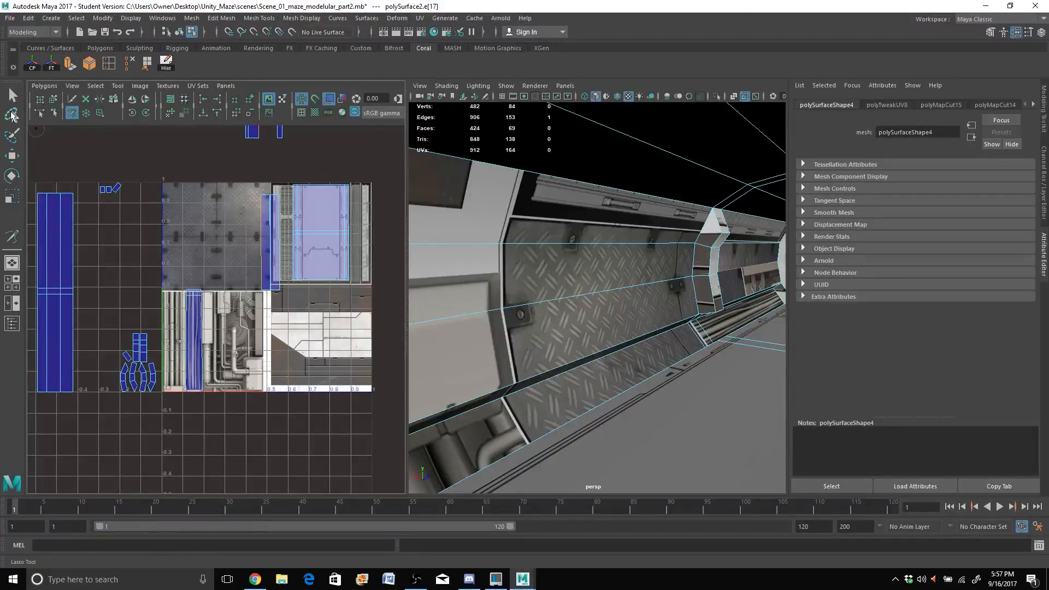
{"action": "left_click", "coordinate": [16, 160]}
{"action": "left_click", "coordinate": [269, 242]}
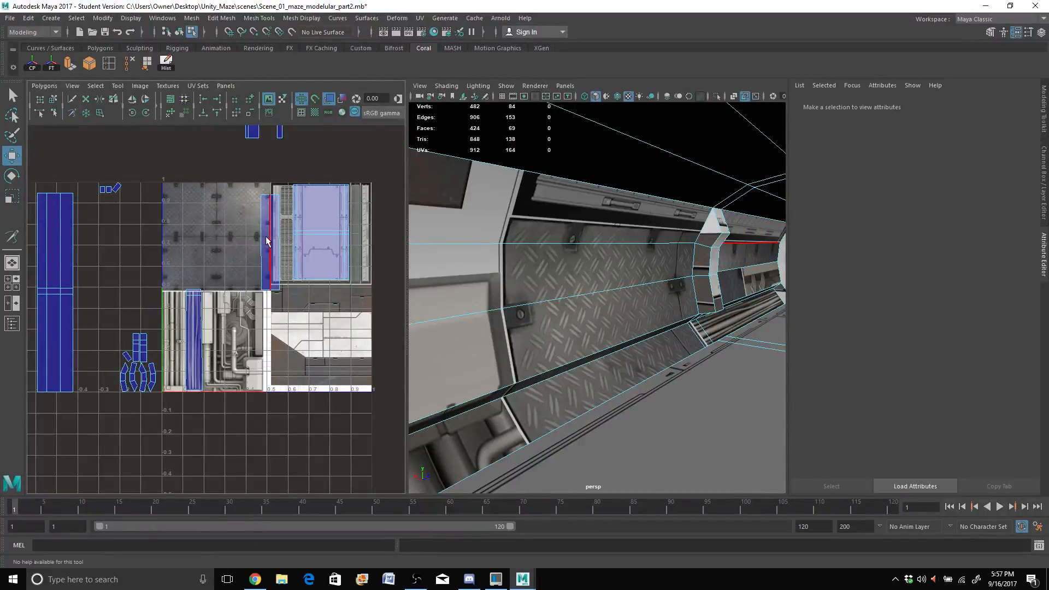
Step: Move the narrow UV piece beside the diamond plate up into the gap in the wall shell's lower section
{"action": "right_click", "coordinate": [265, 237]}
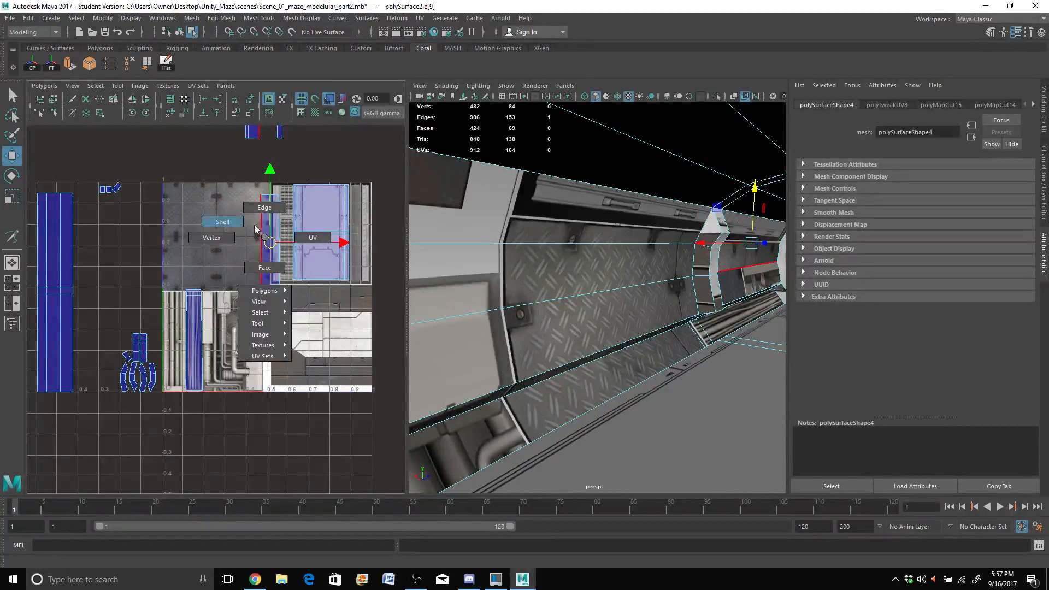
{"action": "left_click", "coordinate": [263, 228]}
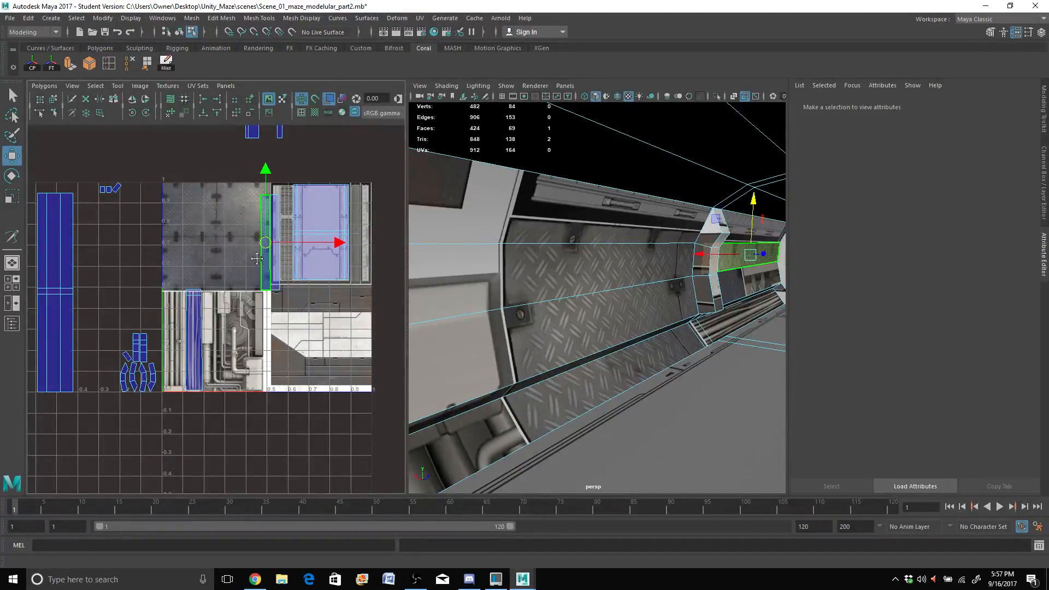
{"action": "middle_click_drag", "start_coordinate": [257, 258], "coordinate": [249, 335], "text": "alt"}
{"action": "left_click_drag", "start_coordinate": [259, 244], "coordinate": [258, 160]}
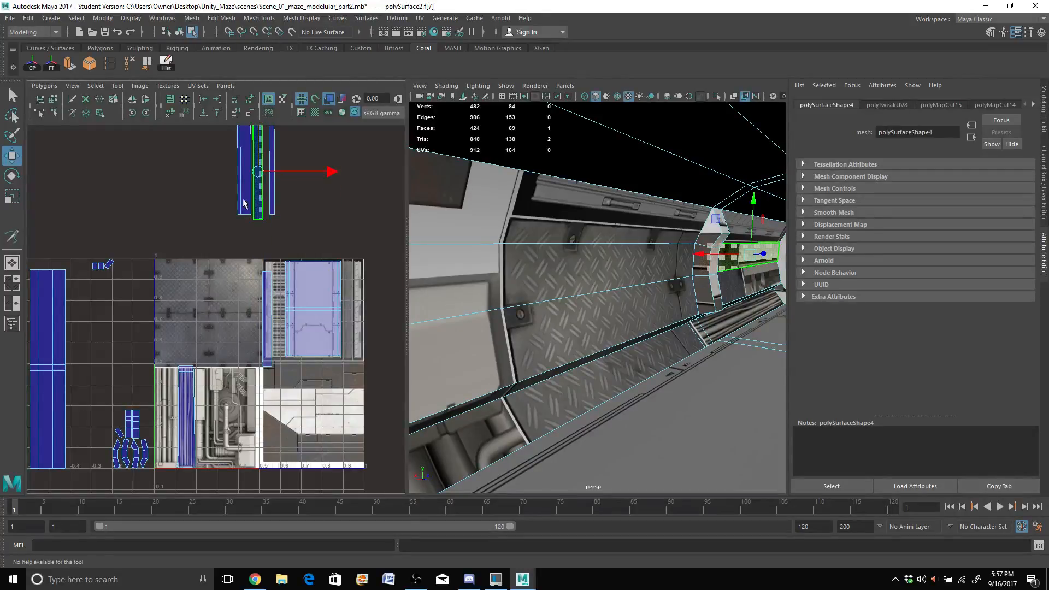
{"action": "middle_click_drag", "start_coordinate": [248, 167], "coordinate": [236, 207], "text": "alt"}
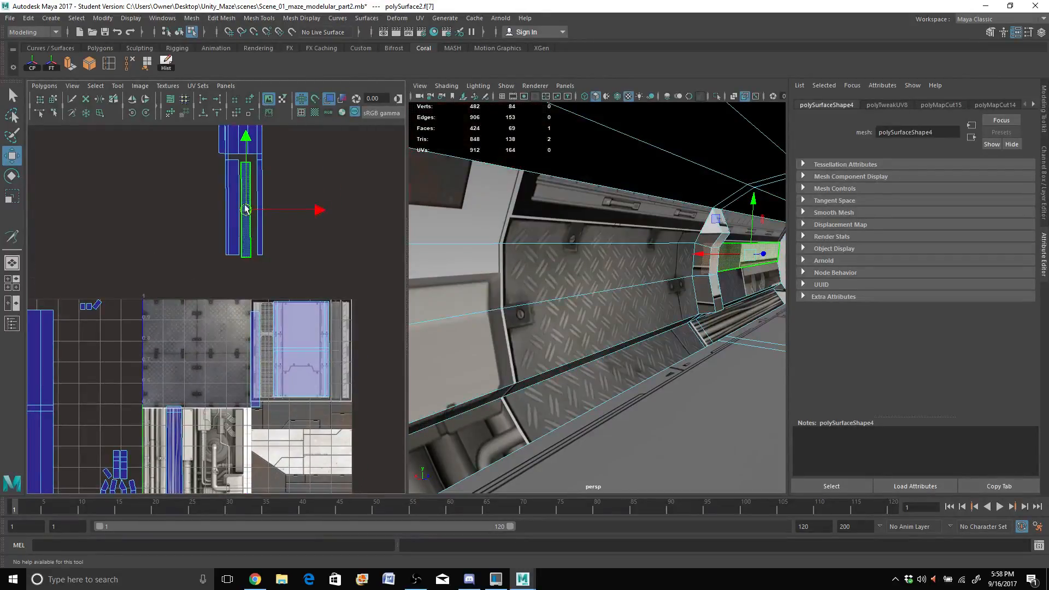
Step: Nudge the narrow UV piece up in the wall shell's gap, and move the narrow strip beside the grille texture up next to the wall shell
{"action": "left_click_drag", "start_coordinate": [246, 209], "coordinate": [246, 207]}
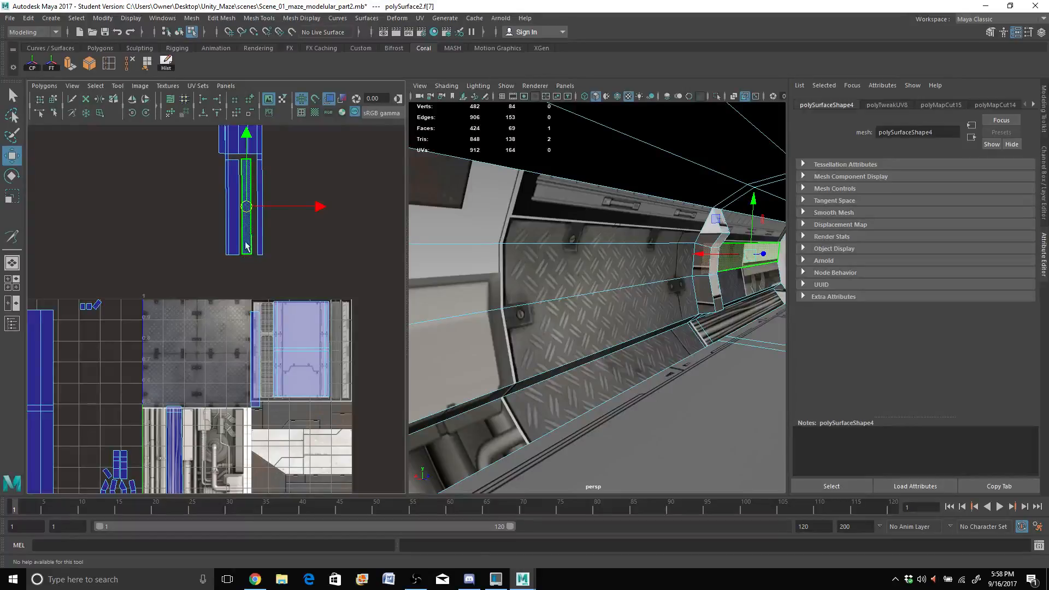
{"action": "left_click", "coordinate": [270, 325]}
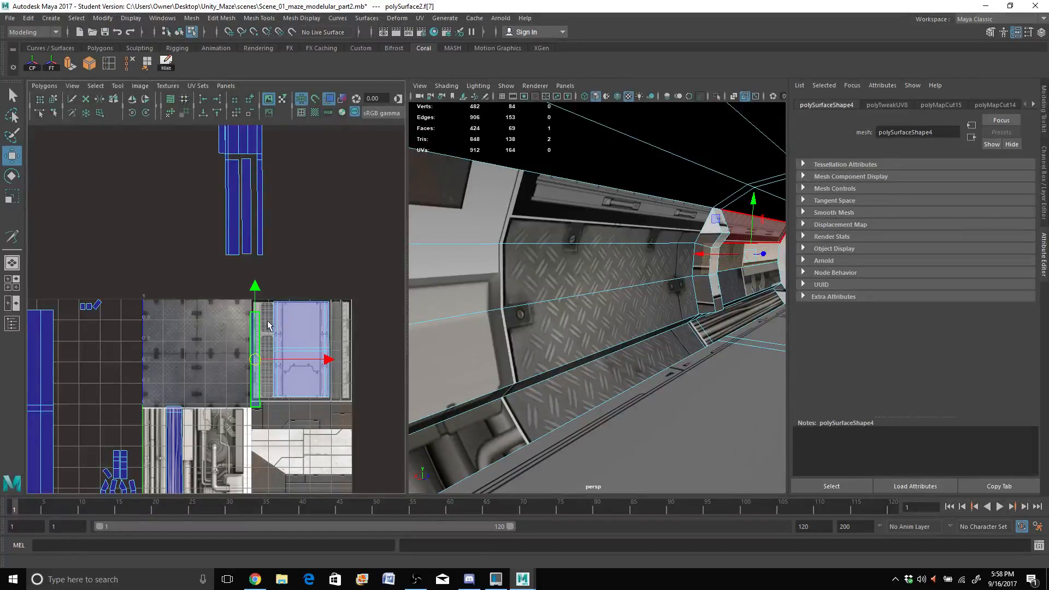
{"action": "left_click_drag", "start_coordinate": [255, 362], "coordinate": [281, 218]}
{"action": "scroll", "coordinate": [279, 221], "scroll_direction": "up", "scroll_amount": 2}
{"action": "scroll", "coordinate": [278, 222], "scroll_direction": "up", "scroll_amount": 4}
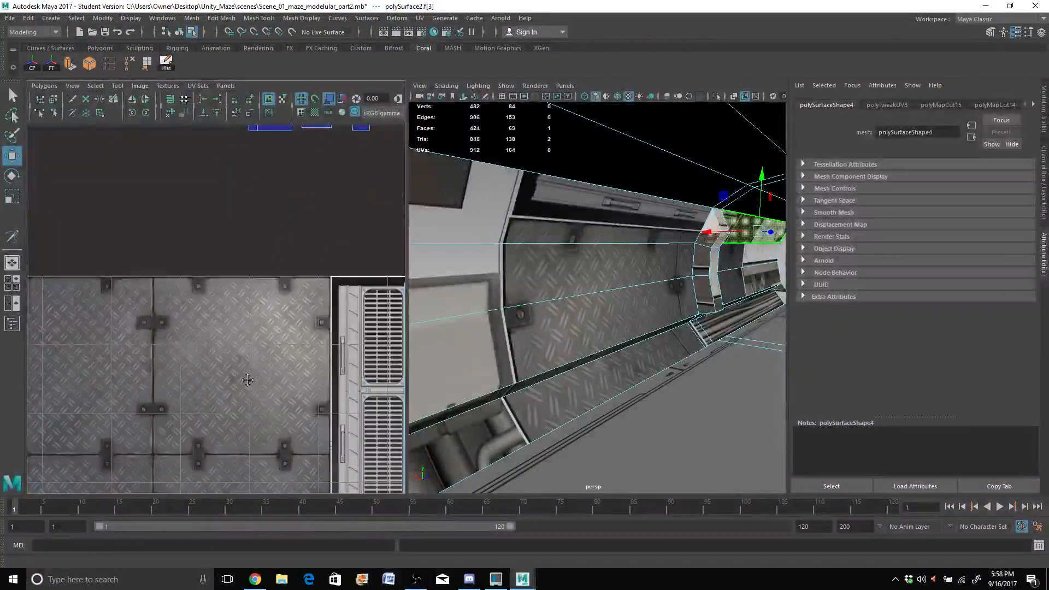
{"action": "middle_click_drag", "start_coordinate": [278, 222], "coordinate": [239, 507], "text": "alt"}
{"action": "scroll", "coordinate": [219, 371], "scroll_direction": "down", "scroll_amount": 3}
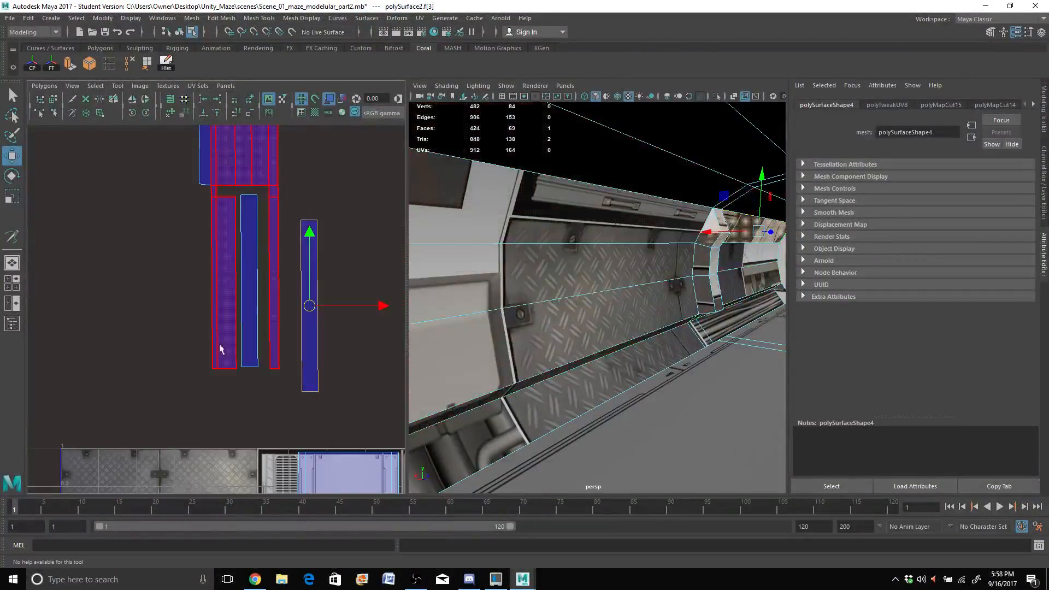
Step: Shift the narrow piece in the gap slightly toward the wide lower strip and sew their facing long edges with the Sew UV Tool
{"action": "left_click", "coordinate": [252, 265]}
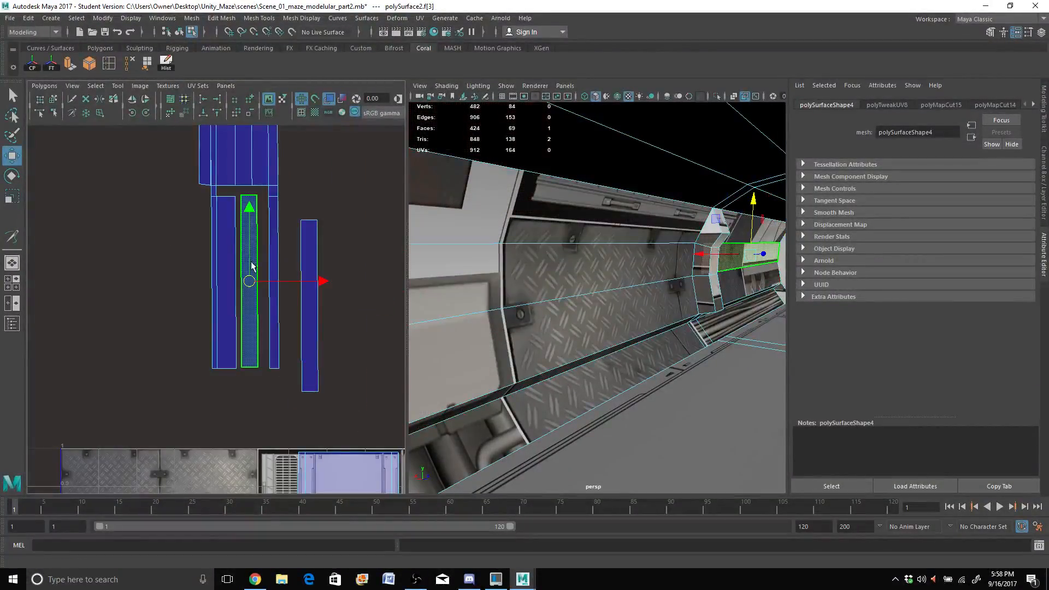
{"action": "mouse_move", "coordinate": [248, 272]}
{"action": "left_mouse_down"}
{"action": "mouse_move", "coordinate": [233, 272]}
{"action": "mouse_move", "coordinate": [247, 280]}
{"action": "left_mouse_up"}
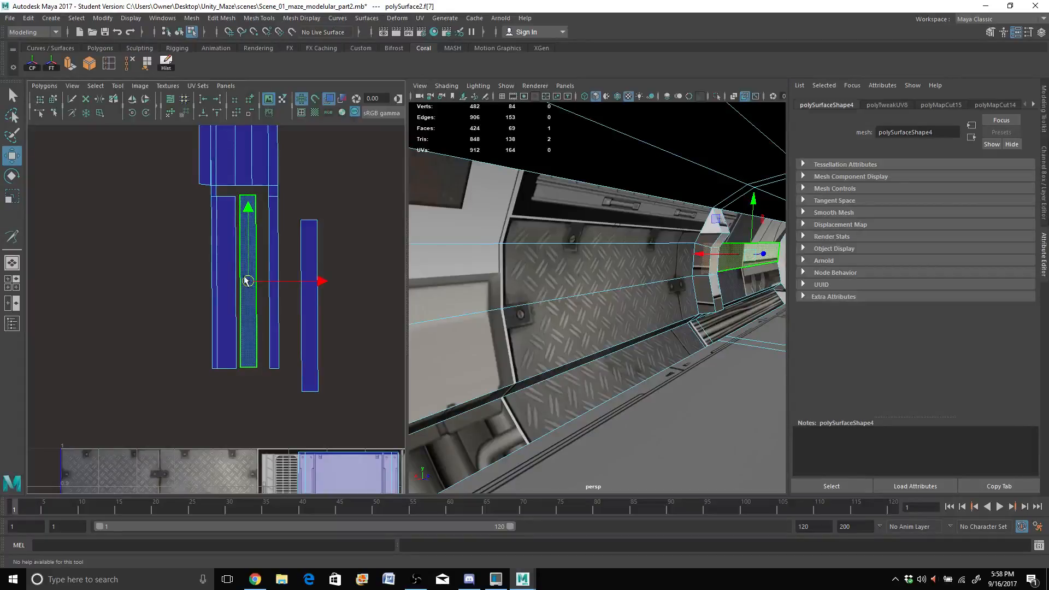
{"action": "left_click", "coordinate": [71, 112]}
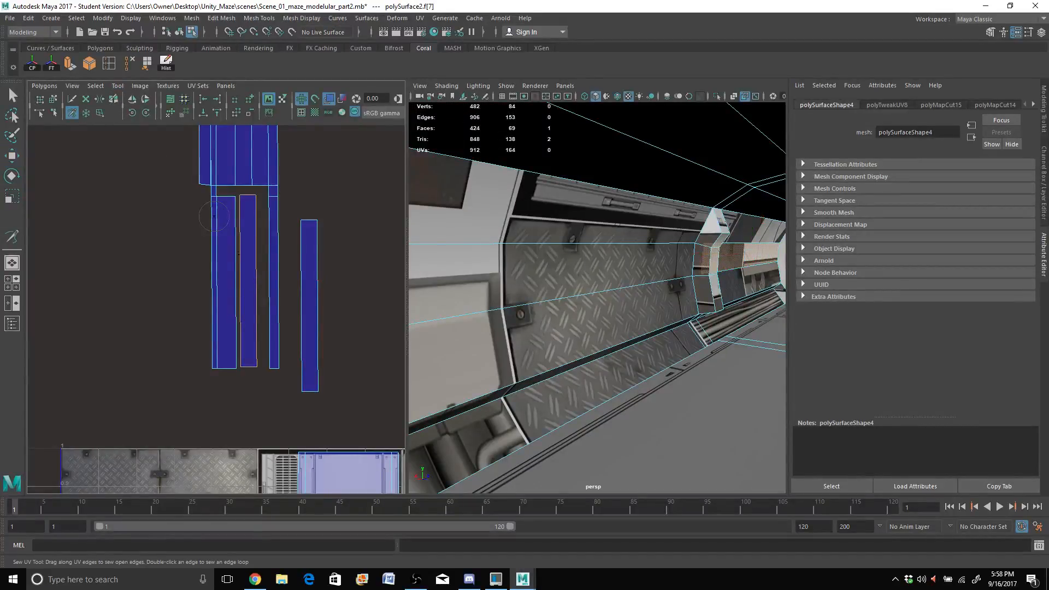
{"action": "left_click", "coordinate": [245, 228]}
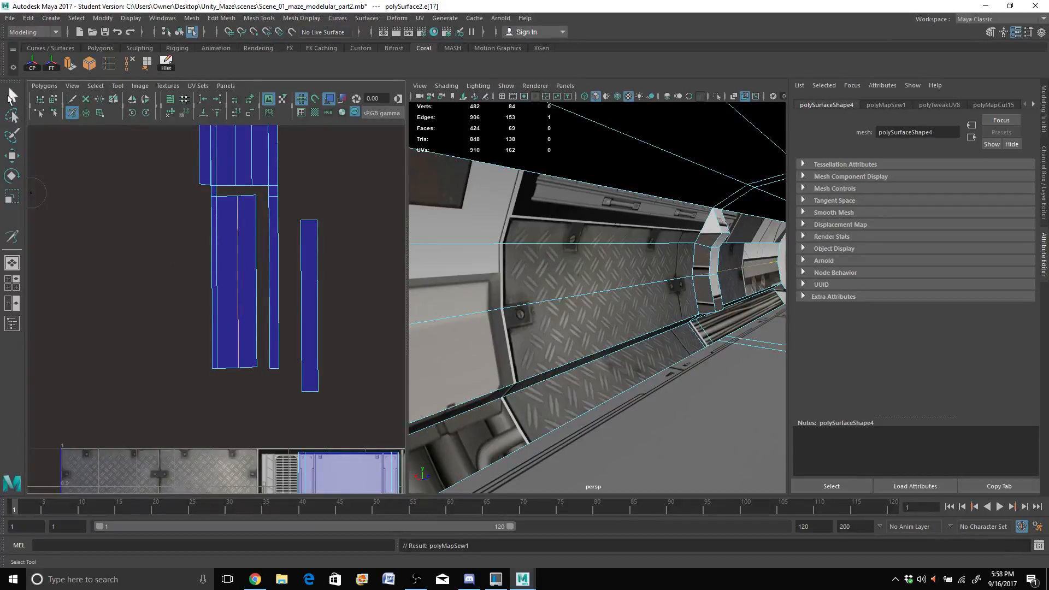
{"action": "left_click", "coordinate": [11, 98]}
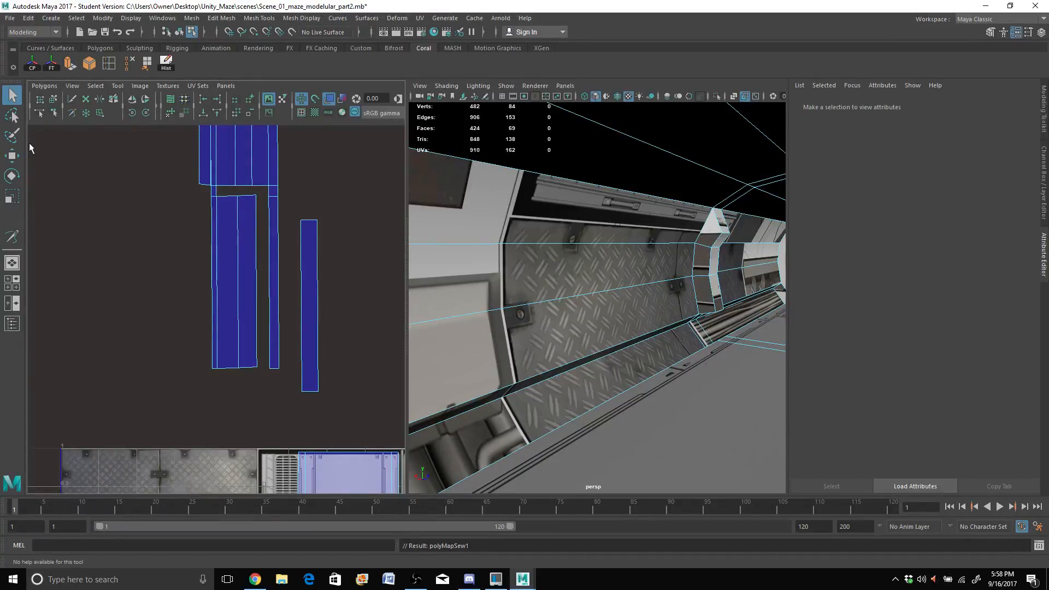
{"action": "left_click", "coordinate": [11, 158]}
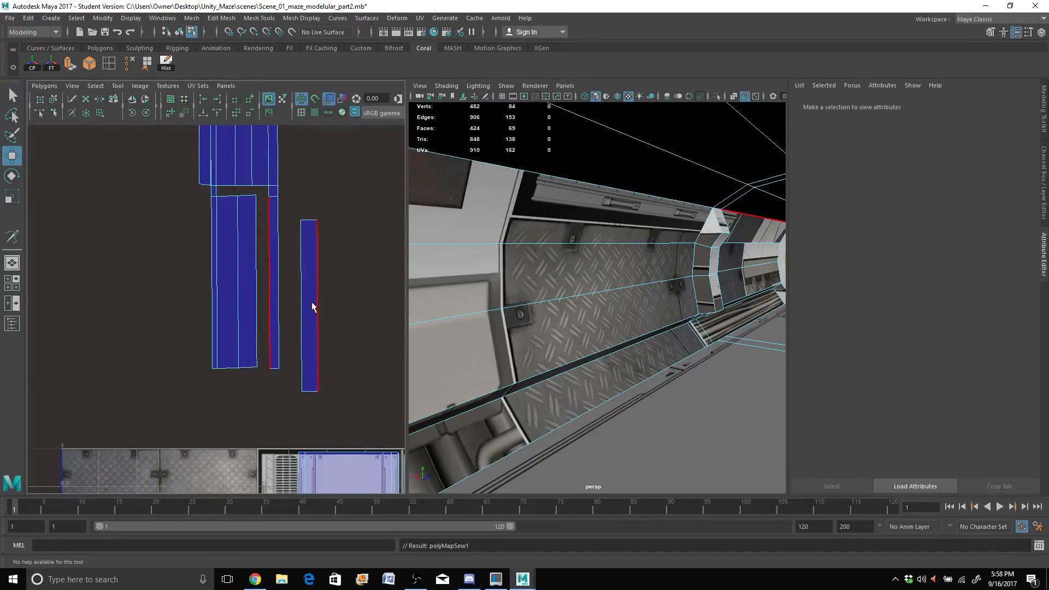
{"action": "left_click", "coordinate": [312, 307]}
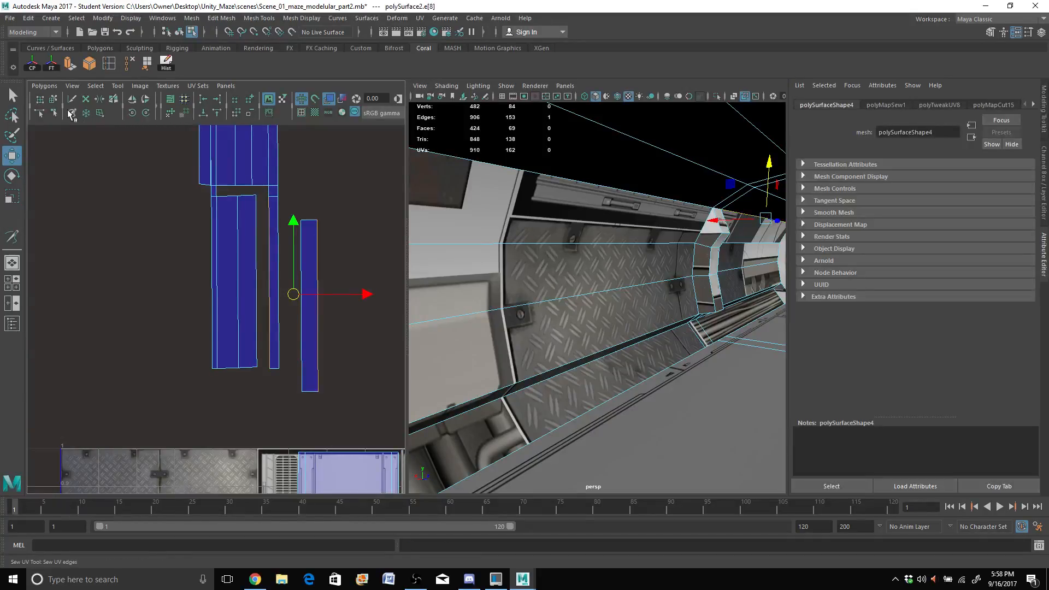
{"action": "left_click", "coordinate": [71, 113]}
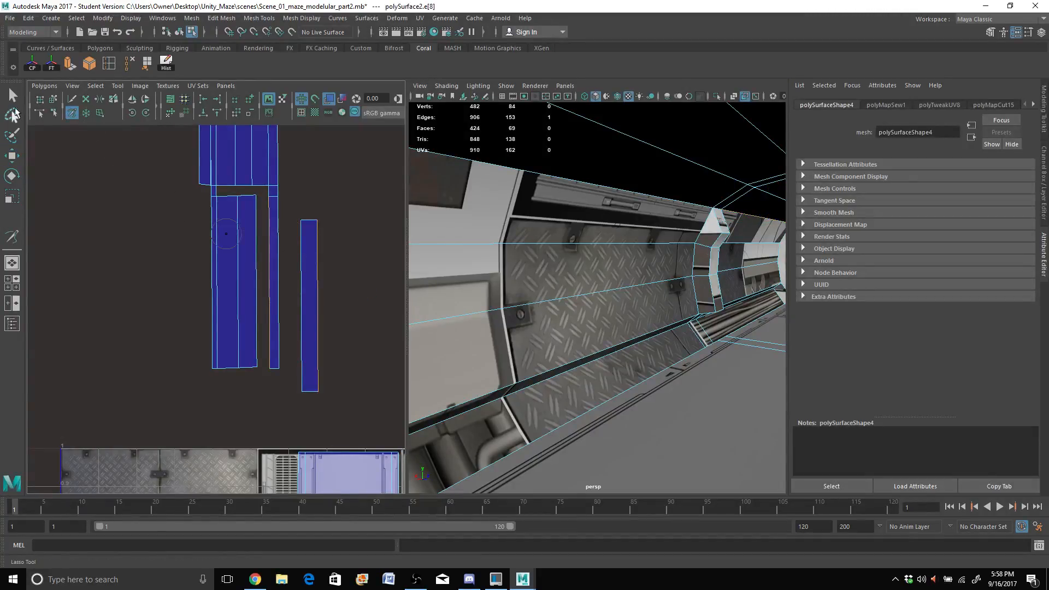
{"action": "left_click", "coordinate": [12, 156]}
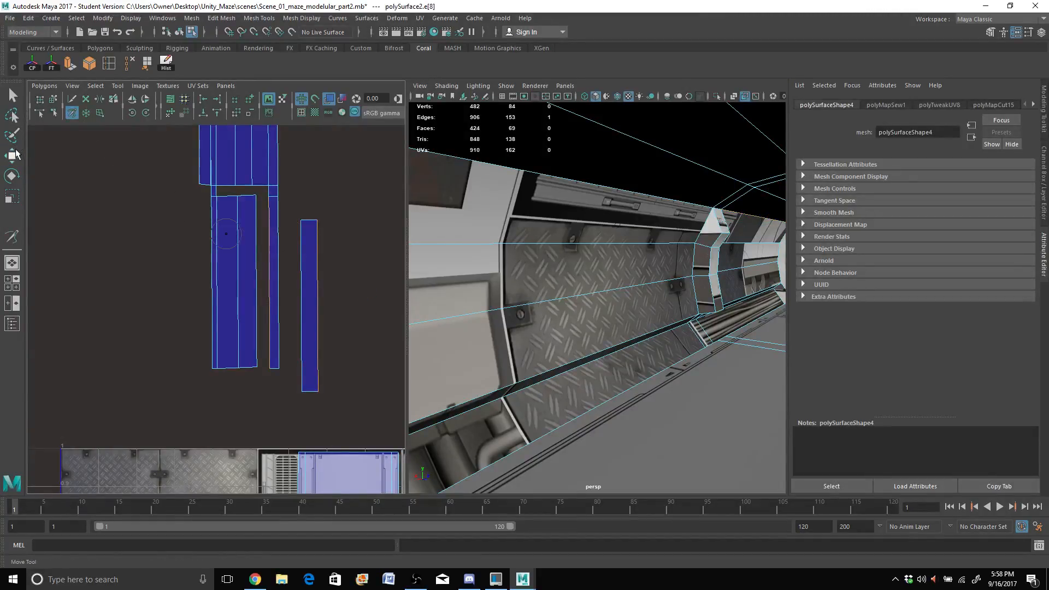
Step: Select the loose narrow strip as a face and move it into the remaining gap in the wall shell's lower section
{"action": "right_click_drag", "start_coordinate": [317, 264], "coordinate": [306, 257]}
{"action": "left_click", "coordinate": [310, 267]}
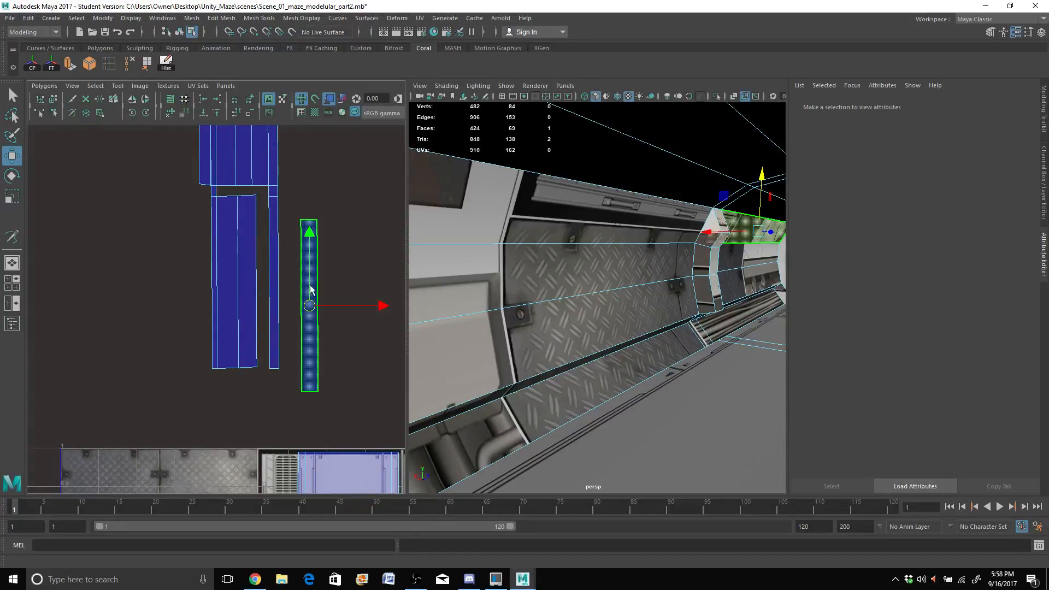
{"action": "middle_click_drag", "start_coordinate": [307, 293], "coordinate": [271, 275]}
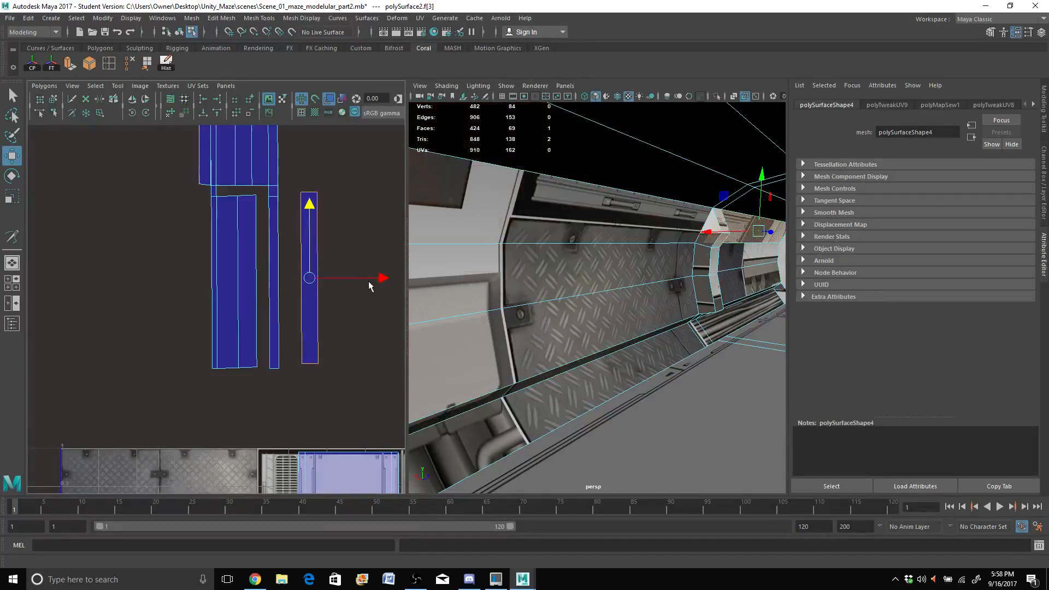
{"action": "left_click_drag", "start_coordinate": [381, 280], "coordinate": [336, 280]}
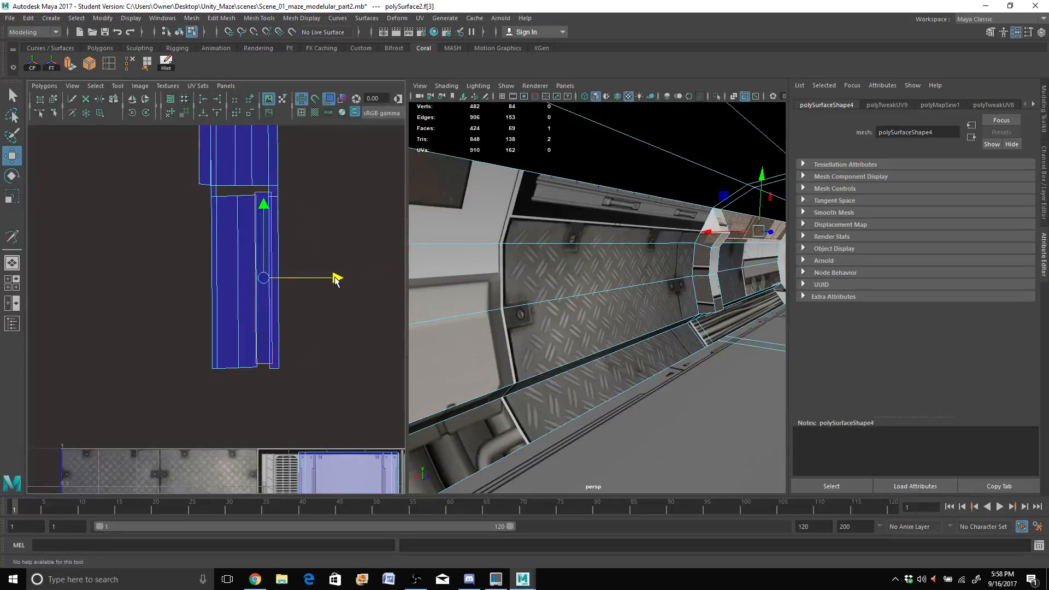
Step: Sew both long edges of the inserted strip to its neighbouring strips with the Sew UV Tool
{"action": "left_click", "coordinate": [72, 112]}
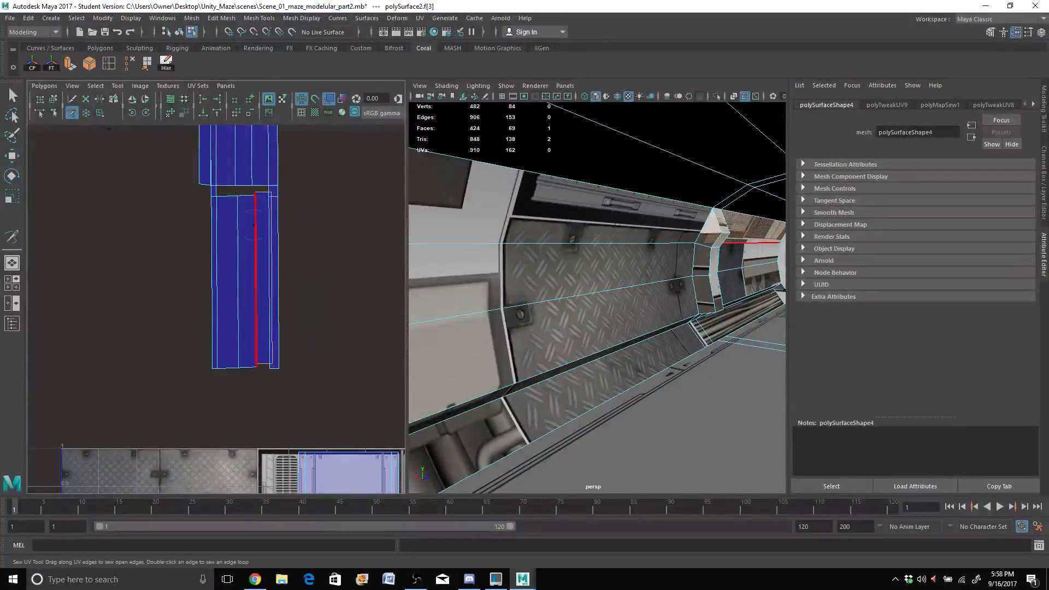
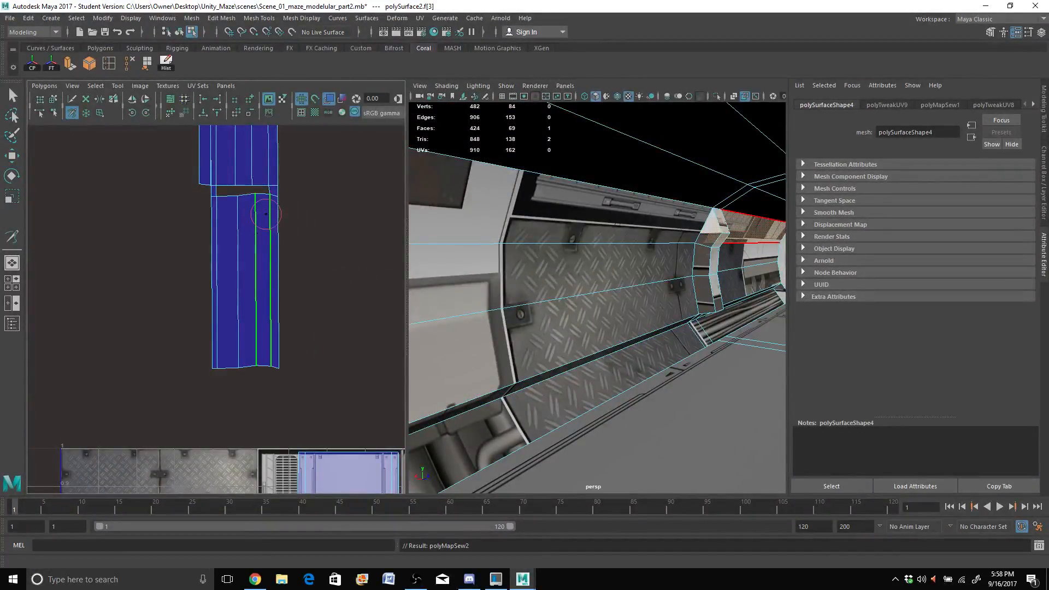
{"action": "left_click", "coordinate": [265, 214]}
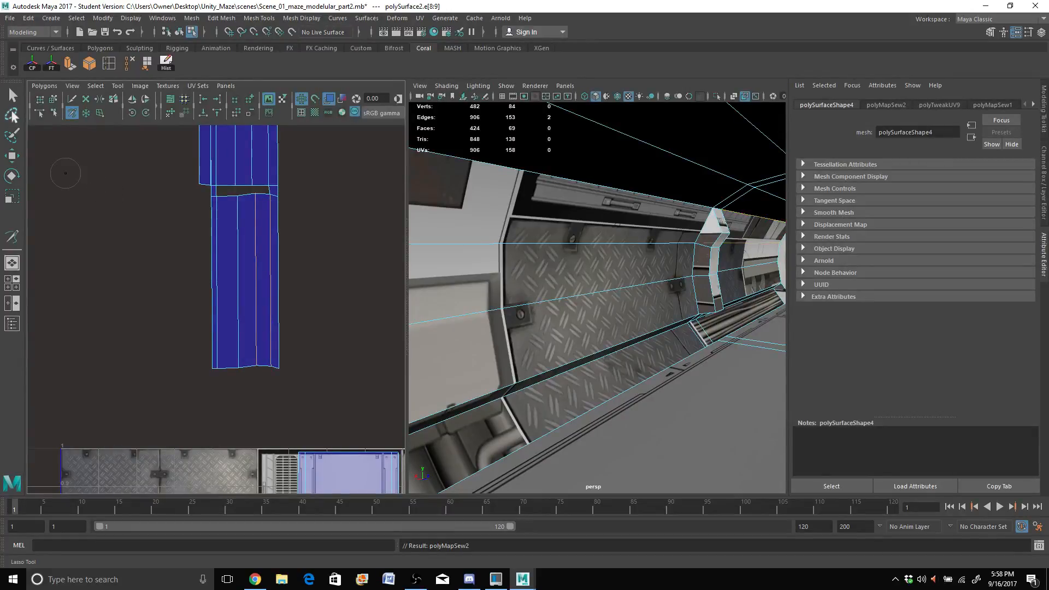
{"action": "left_click", "coordinate": [14, 103]}
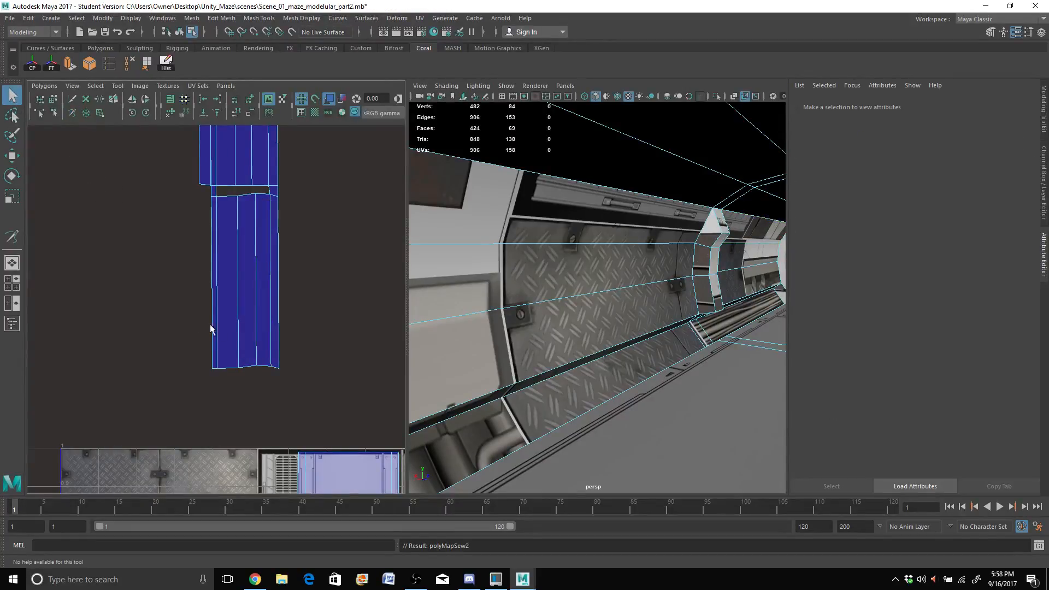
Step: Straighten the bottom and top UV rows of the wall shell's lower section by scaling each row flat vertically
{"action": "right_click_drag", "start_coordinate": [211, 328], "coordinate": [252, 332]}
{"action": "key", "text": "r"}
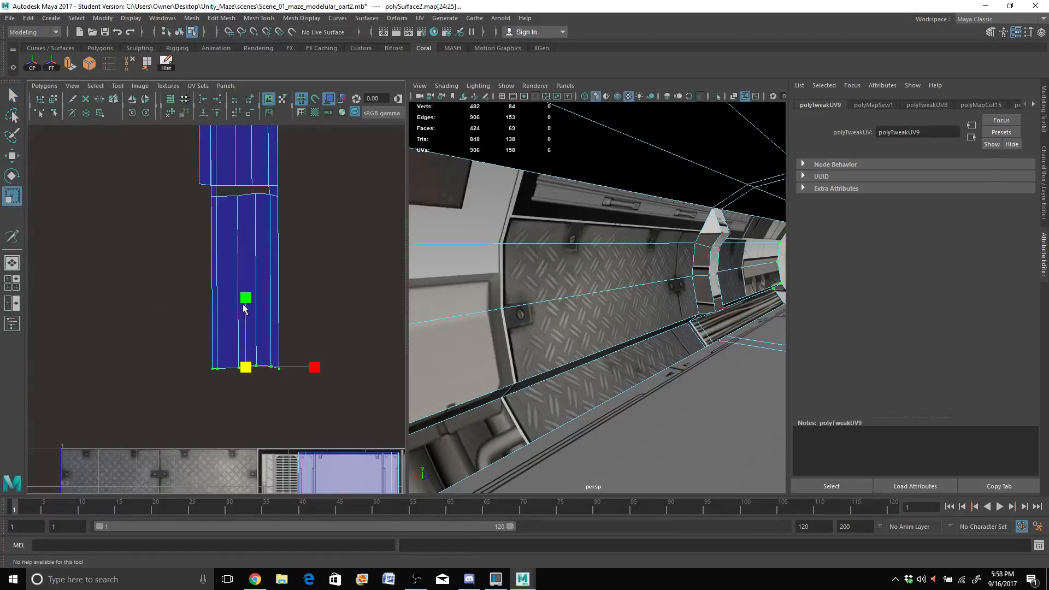
{"action": "left_click_drag", "start_coordinate": [244, 299], "coordinate": [251, 385]}
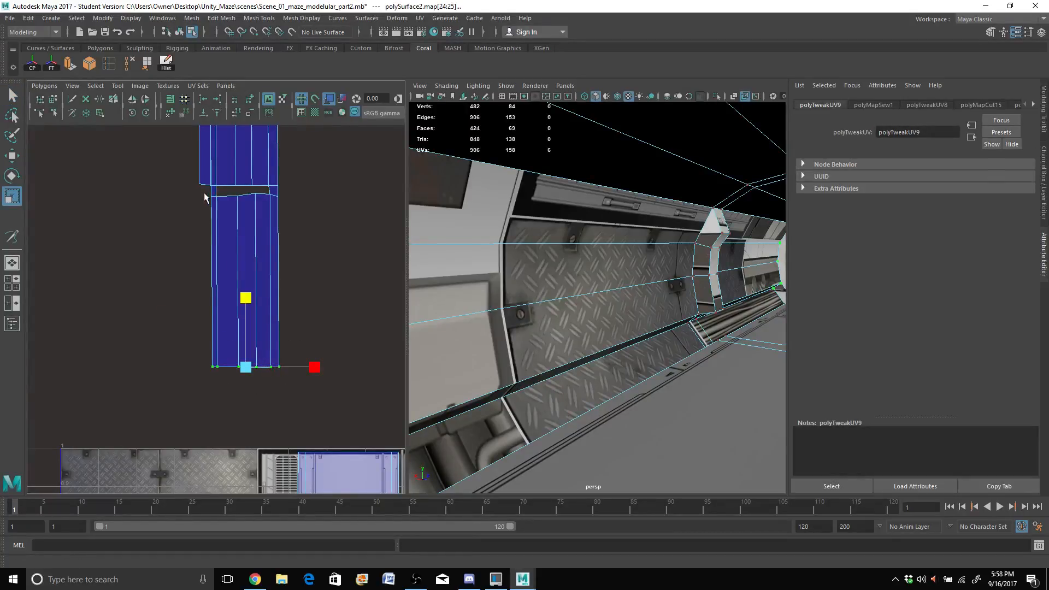
{"action": "left_click_drag", "start_coordinate": [204, 194], "coordinate": [300, 230]}
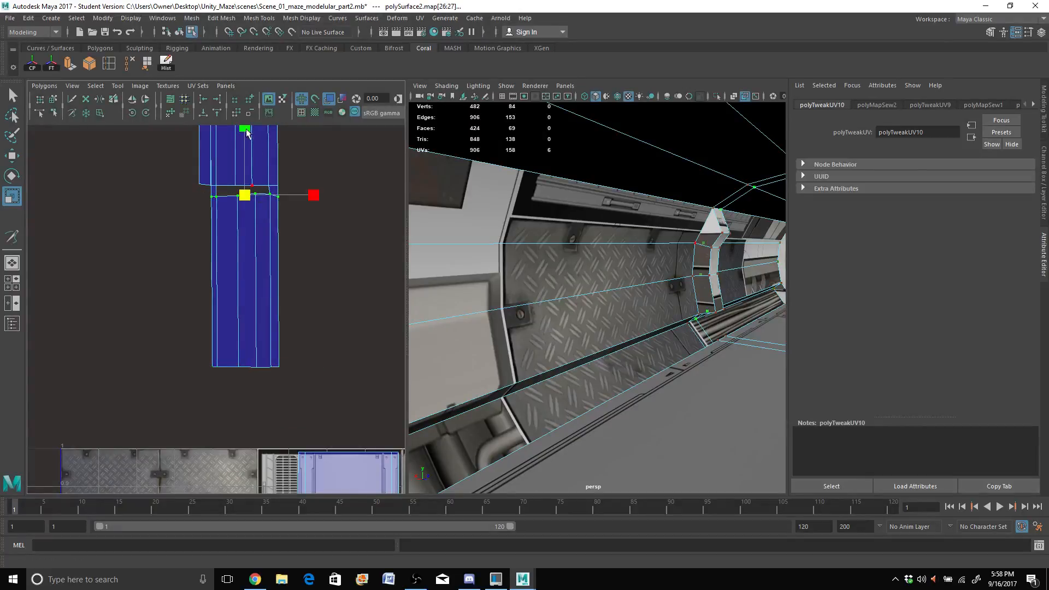
{"action": "left_click_drag", "start_coordinate": [246, 133], "coordinate": [244, 212]}
Step: Flatten the UV row along the lower end of the wall shell's upper section by scaling it vertically
{"action": "left_click_drag", "start_coordinate": [194, 161], "coordinate": [296, 192]}
{"action": "scroll", "coordinate": [253, 192], "scroll_direction": "down", "scroll_amount": 2}
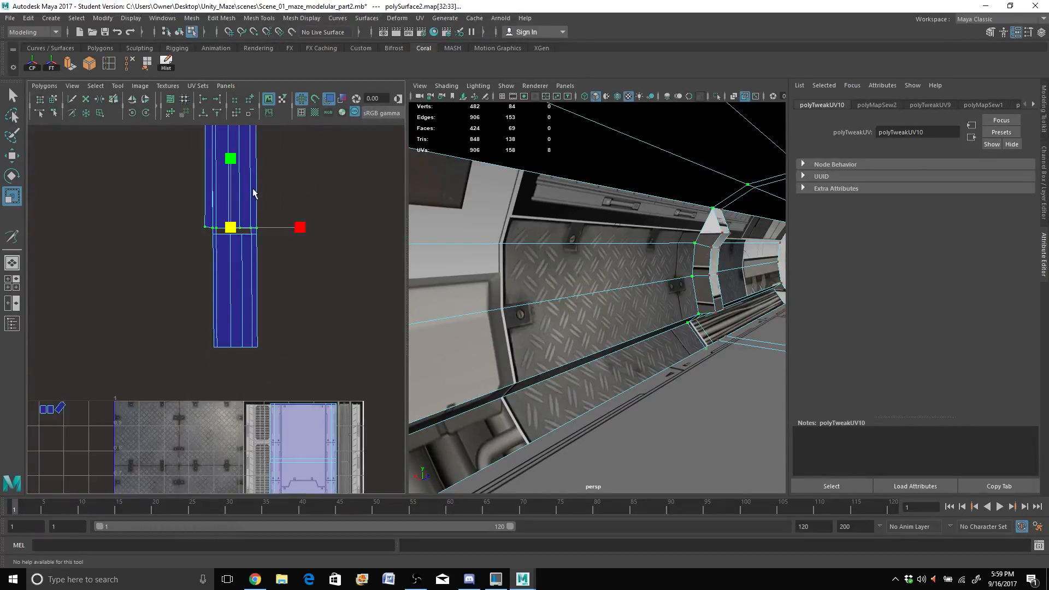
{"action": "left_click_drag", "start_coordinate": [232, 160], "coordinate": [240, 229]}
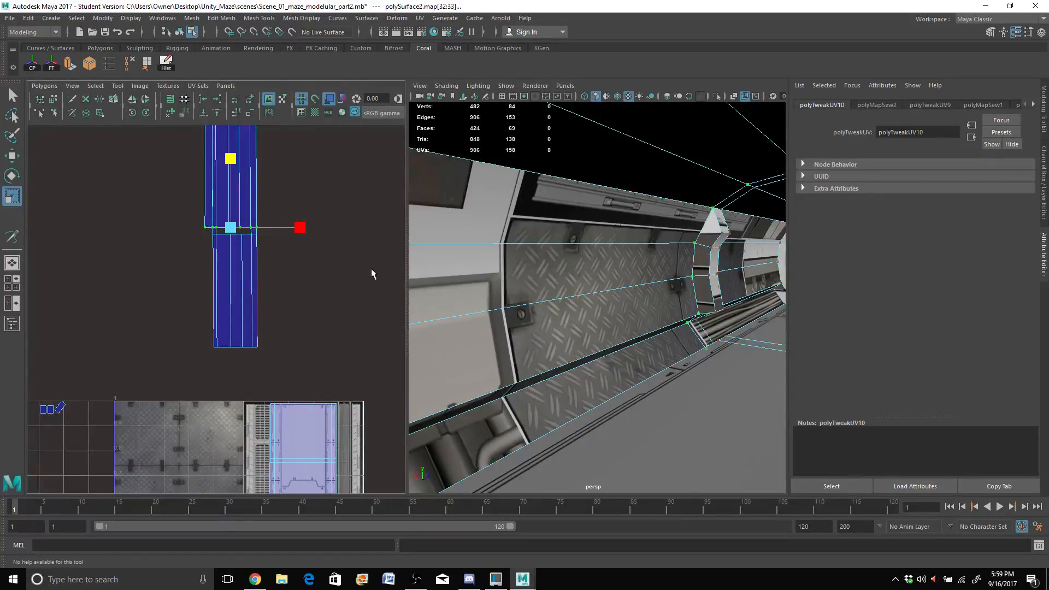
Step: Select the outermost narrow strip of the wall shell's upper section as a face and move it down onto the vertical pipes texture
{"action": "scroll", "coordinate": [222, 208], "scroll_direction": "up", "scroll_amount": 3}
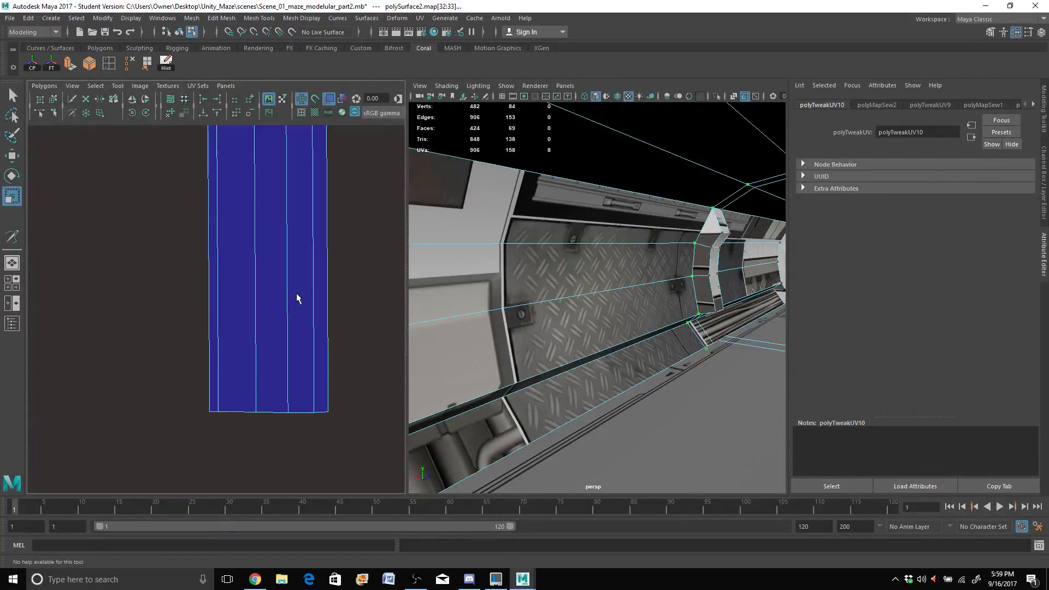
{"action": "middle_click_drag", "start_coordinate": [252, 282], "coordinate": [338, 439], "text": "alt"}
{"action": "scroll", "coordinate": [295, 307], "scroll_direction": "down", "scroll_amount": 1}
{"action": "middle_click_drag", "start_coordinate": [273, 357], "coordinate": [268, 417], "text": "alt"}
{"action": "right_click_drag", "start_coordinate": [250, 322], "coordinate": [244, 307]}
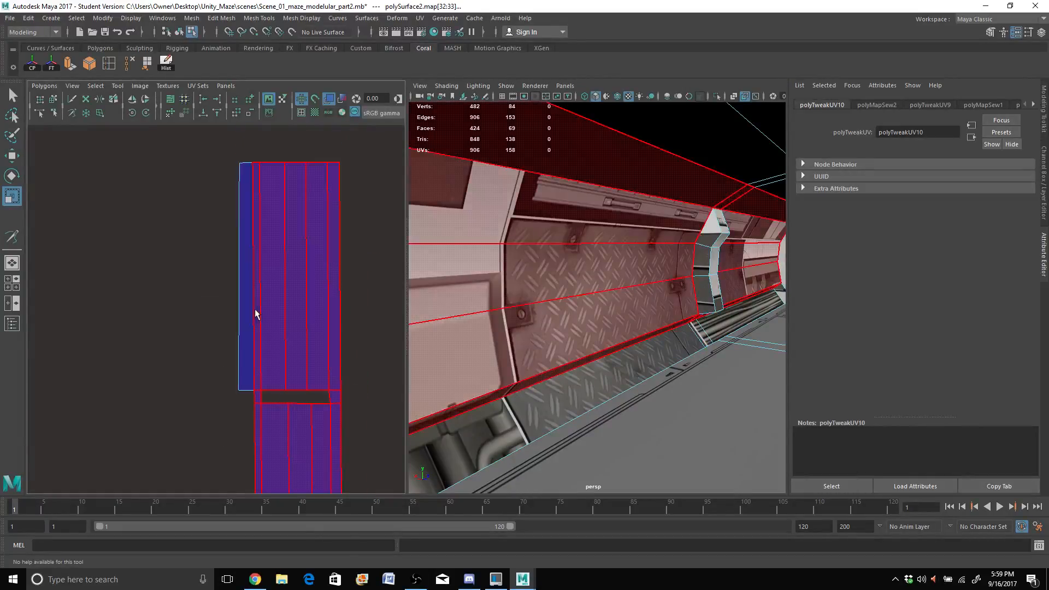
{"action": "left_click", "coordinate": [247, 313]}
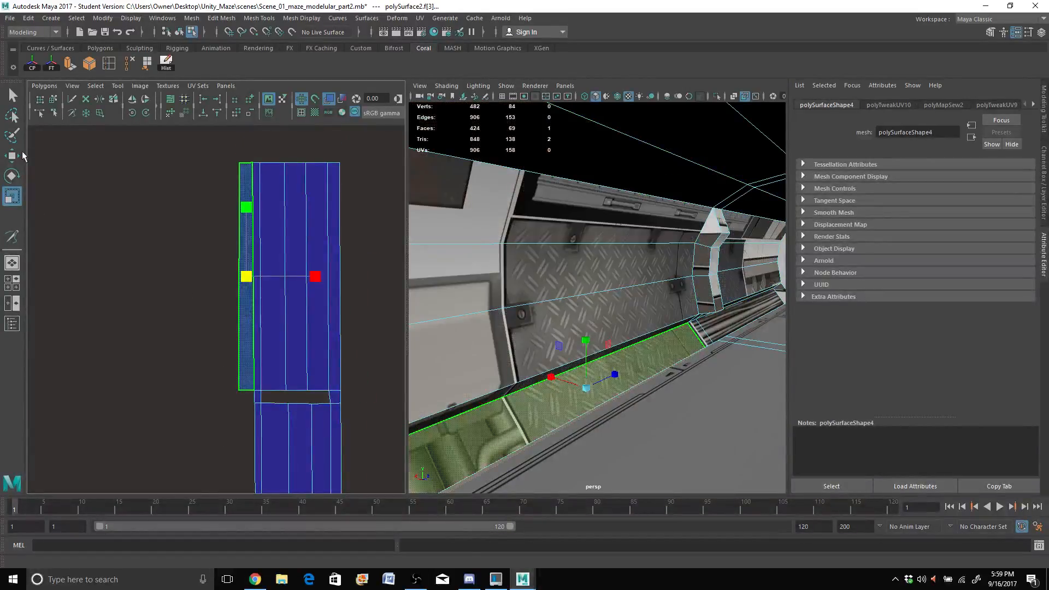
{"action": "left_click", "coordinate": [12, 157]}
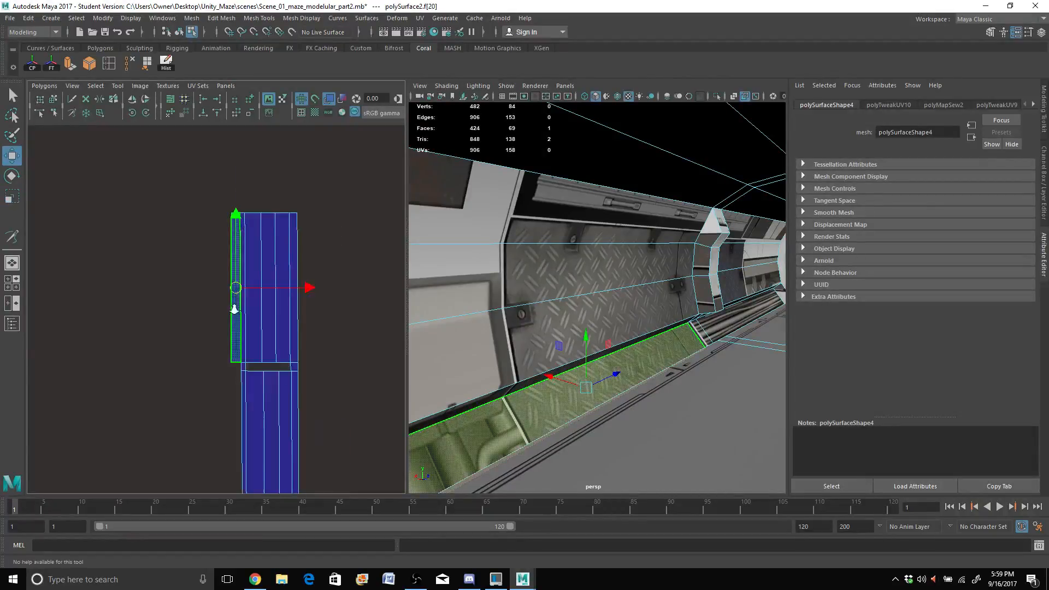
{"action": "scroll", "coordinate": [232, 312], "scroll_direction": "down", "scroll_amount": 5}
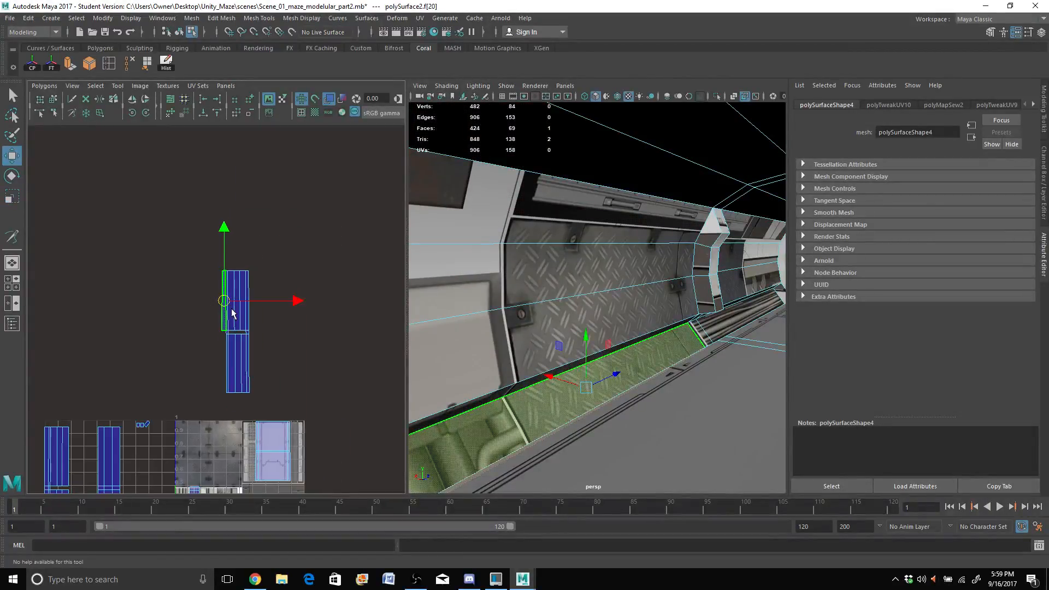
{"action": "middle_click_drag", "start_coordinate": [229, 326], "coordinate": [246, 300], "text": "alt"}
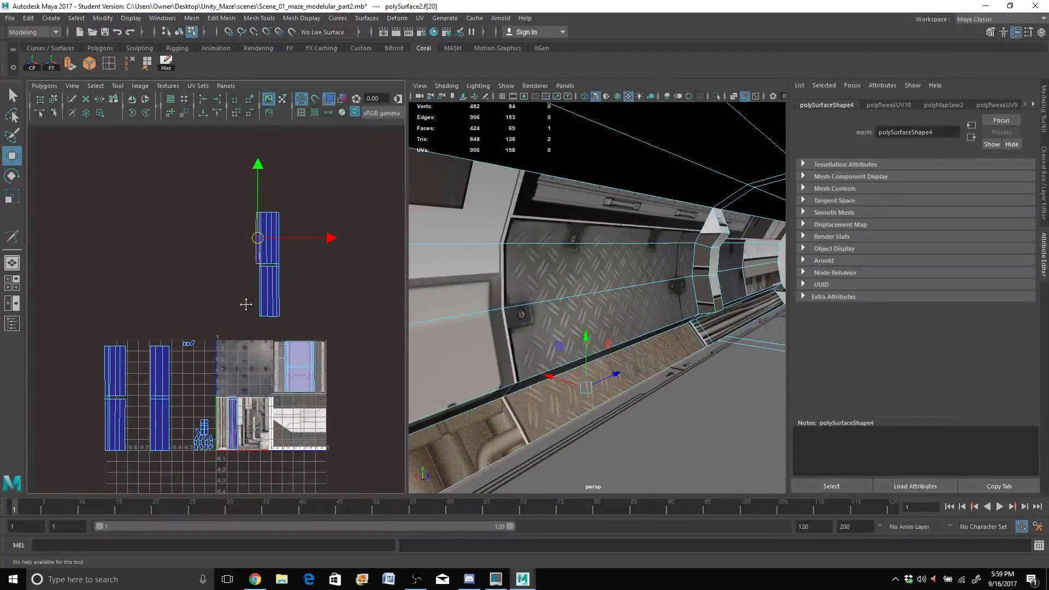
{"action": "left_click_drag", "start_coordinate": [258, 250], "coordinate": [230, 420]}
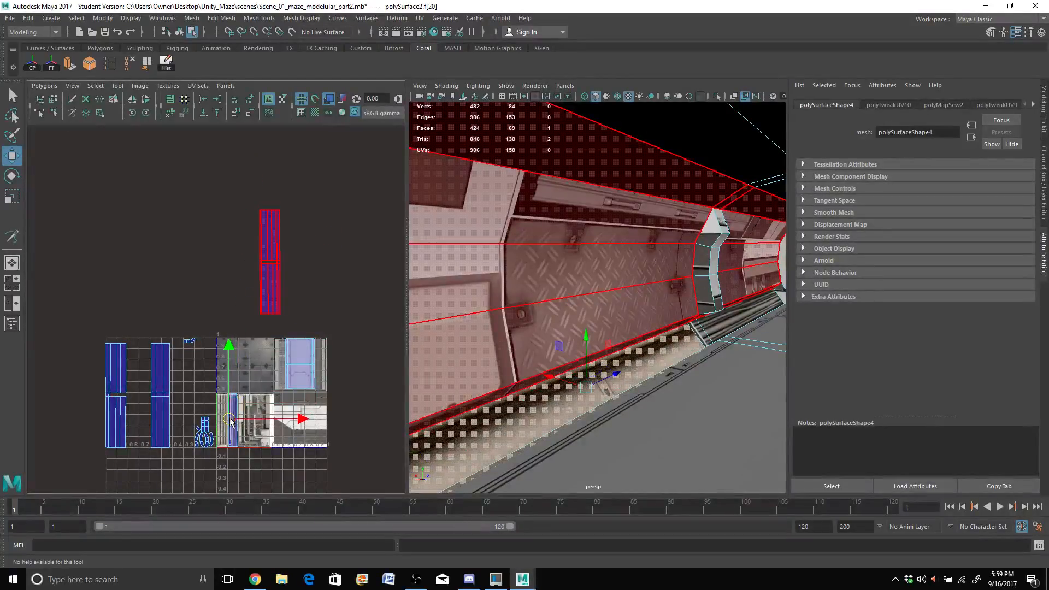
Step: Scale the moved strip wider horizontally so it spans more of the vertical pipes texture
{"action": "scroll", "coordinate": [247, 415], "scroll_direction": "up", "scroll_amount": 6}
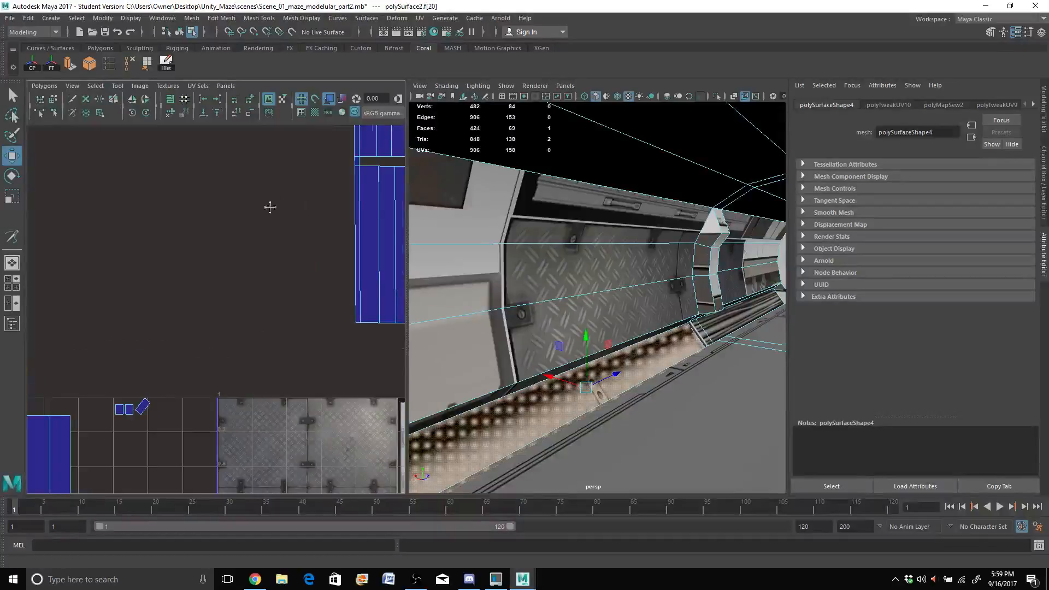
{"action": "middle_click_drag", "start_coordinate": [270, 207], "coordinate": [280, 73], "text": "alt"}
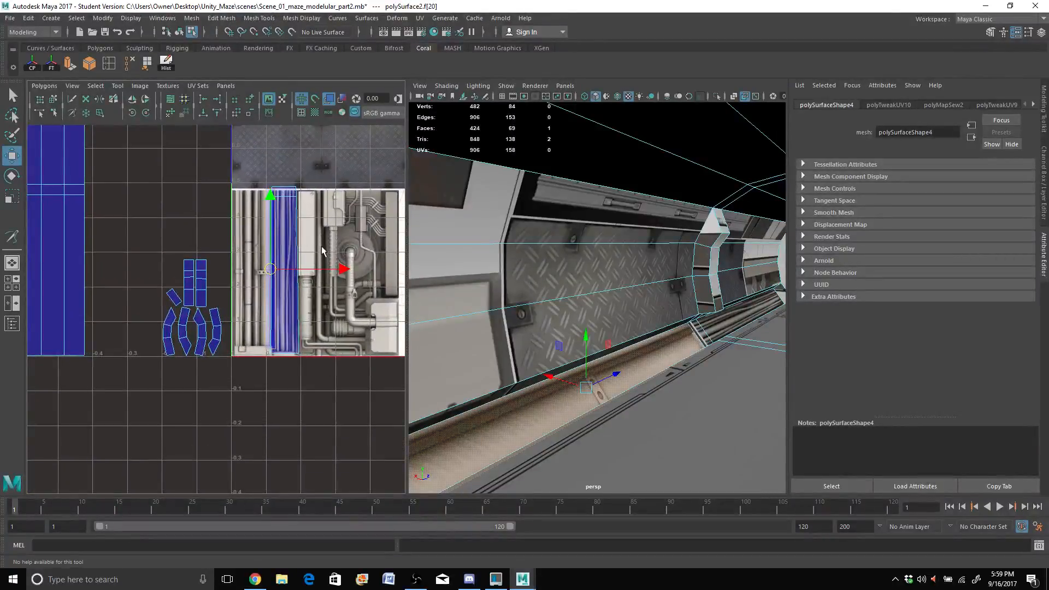
{"action": "key", "text": "r"}
{"action": "left_click_drag", "start_coordinate": [337, 272], "coordinate": [387, 272]}
{"action": "key", "text": "q"}
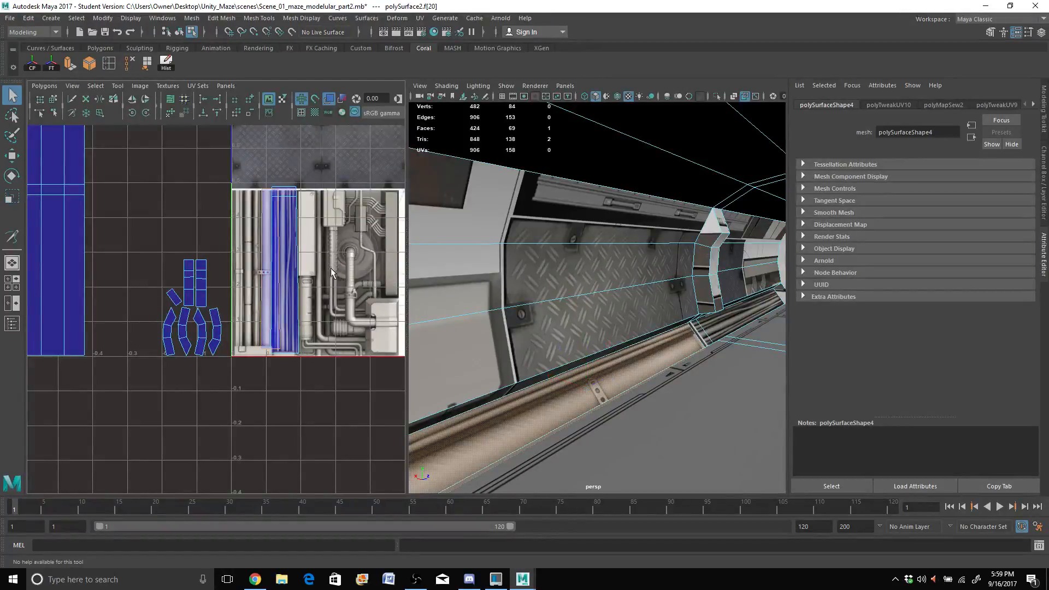
Step: Shift the narrow strip sideways along the vertical pipes texture, deselect it, and check the fit along the corridor's lower wall edge
{"action": "key", "text": "w"}
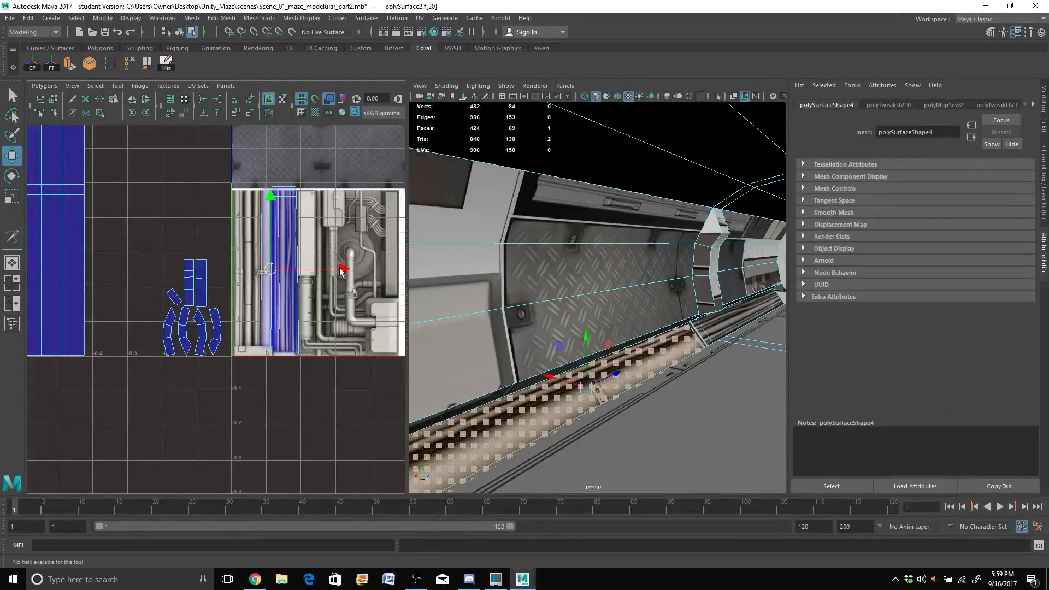
{"action": "left_click_drag", "start_coordinate": [340, 271], "coordinate": [352, 270]}
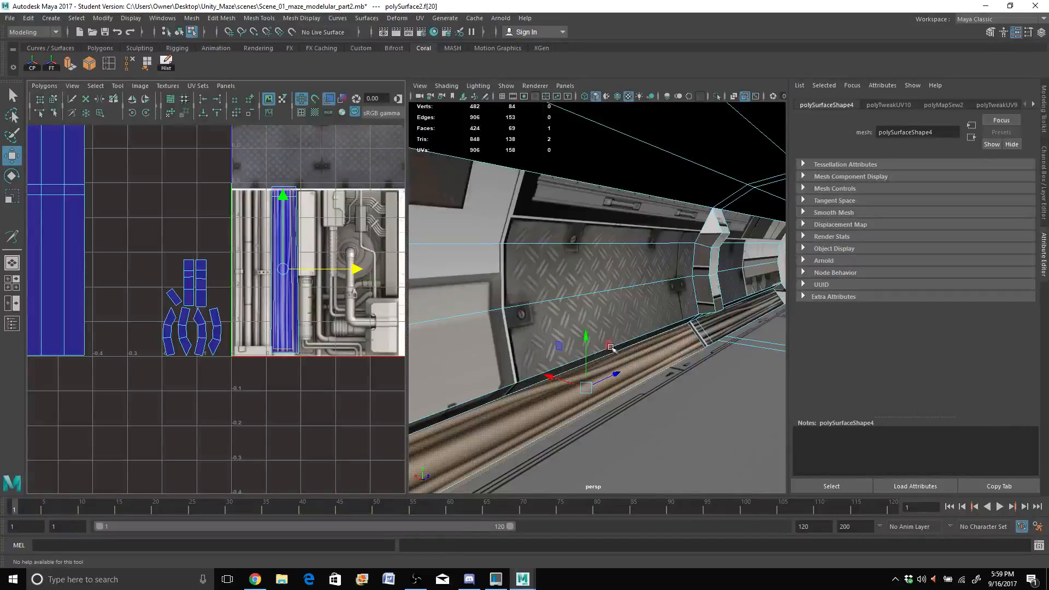
{"action": "scroll", "coordinate": [610, 348], "scroll_direction": "down", "scroll_amount": 4}
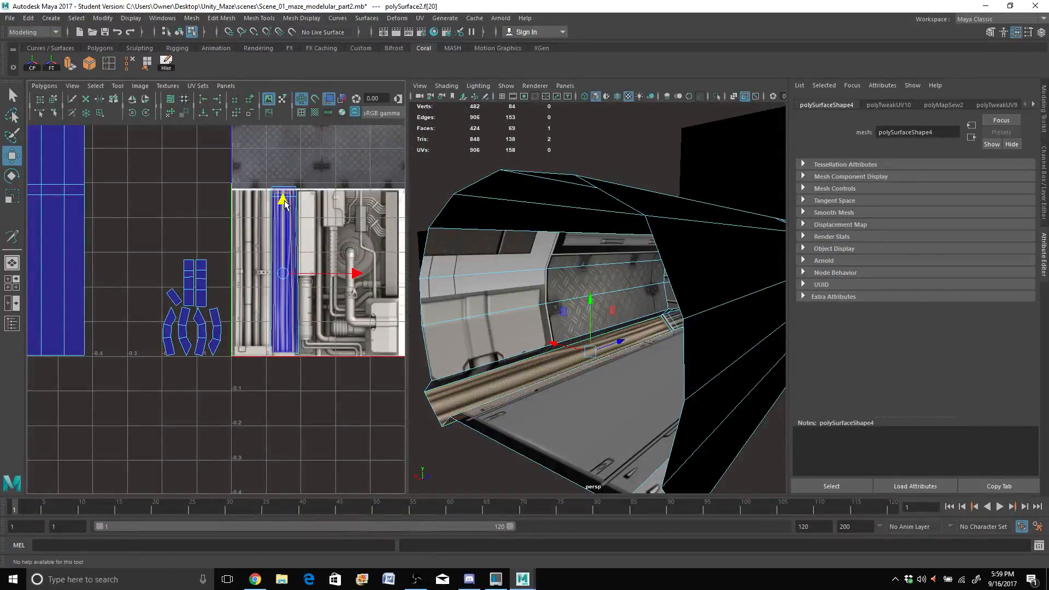
{"action": "left_click", "coordinate": [460, 446]}
{"action": "scroll", "coordinate": [459, 447], "scroll_direction": "down", "scroll_amount": 4}
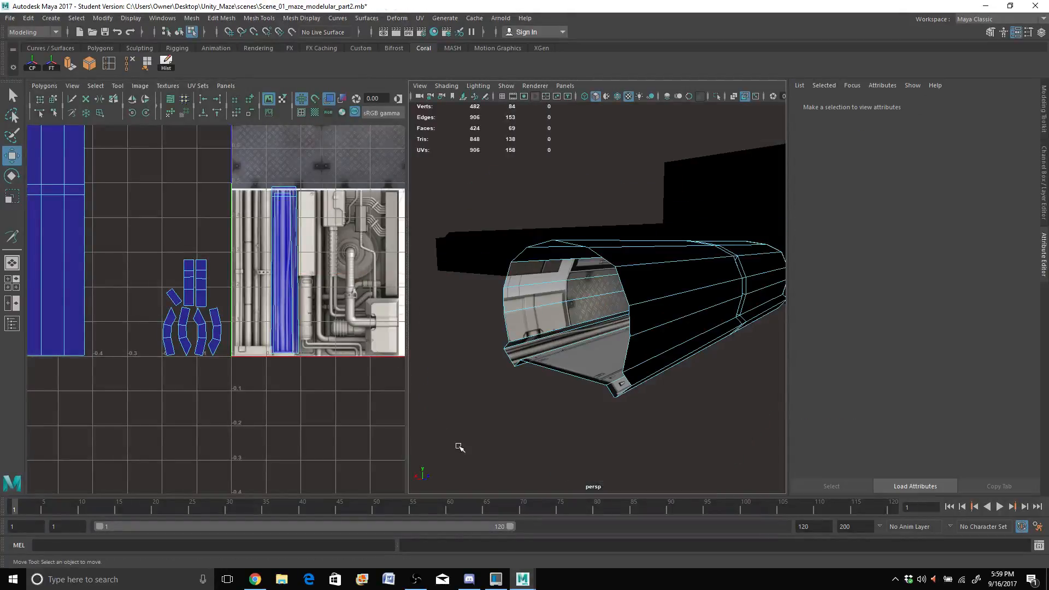
{"action": "scroll", "coordinate": [485, 394], "scroll_direction": "up", "scroll_amount": 4}
{"action": "mouse_move", "coordinate": [500, 394]}
{"action": "left_mouse_down", "text": "alt"}
{"action": "mouse_move", "coordinate": [539, 389]}
{"action": "mouse_move", "coordinate": [496, 381]}
{"action": "mouse_move", "coordinate": [510, 388]}
{"action": "left_mouse_up", "text": "alt"}
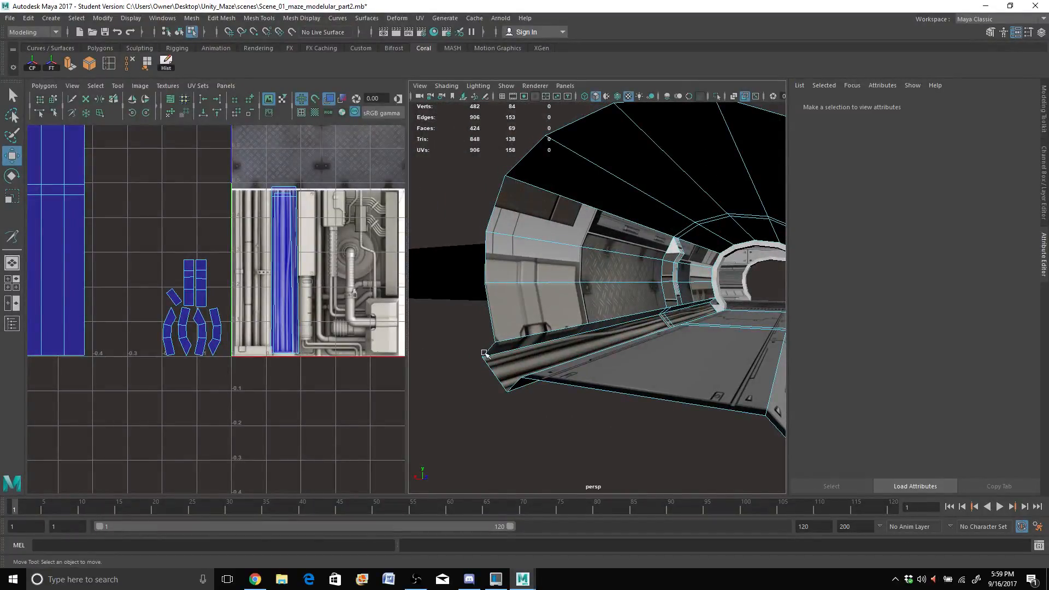
{"action": "left_click_drag", "start_coordinate": [550, 429], "coordinate": [575, 436], "text": "alt"}
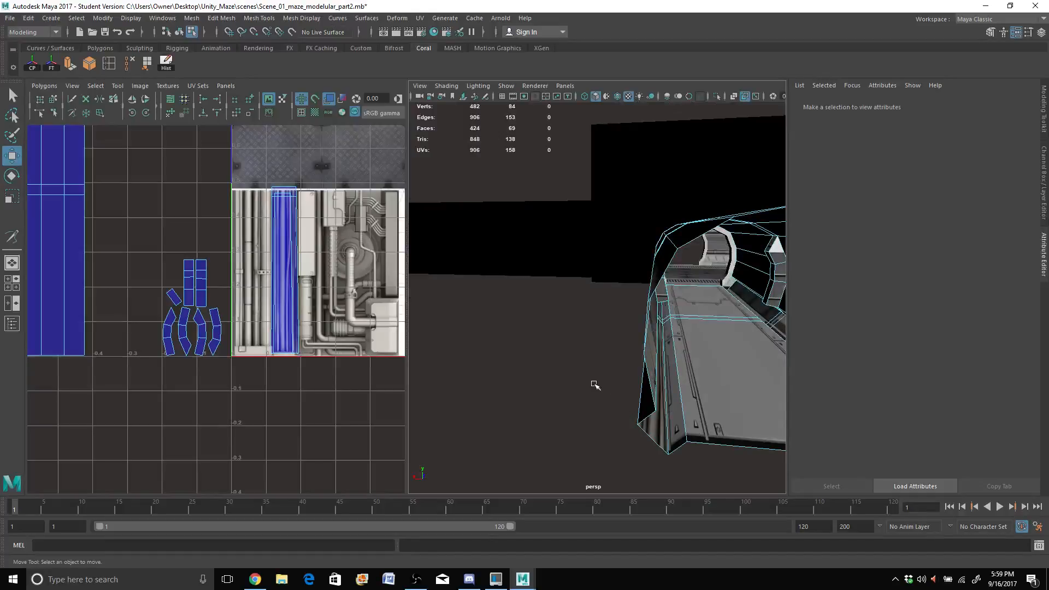
{"action": "right_click_drag", "start_coordinate": [592, 384], "coordinate": [527, 287], "text": "alt"}
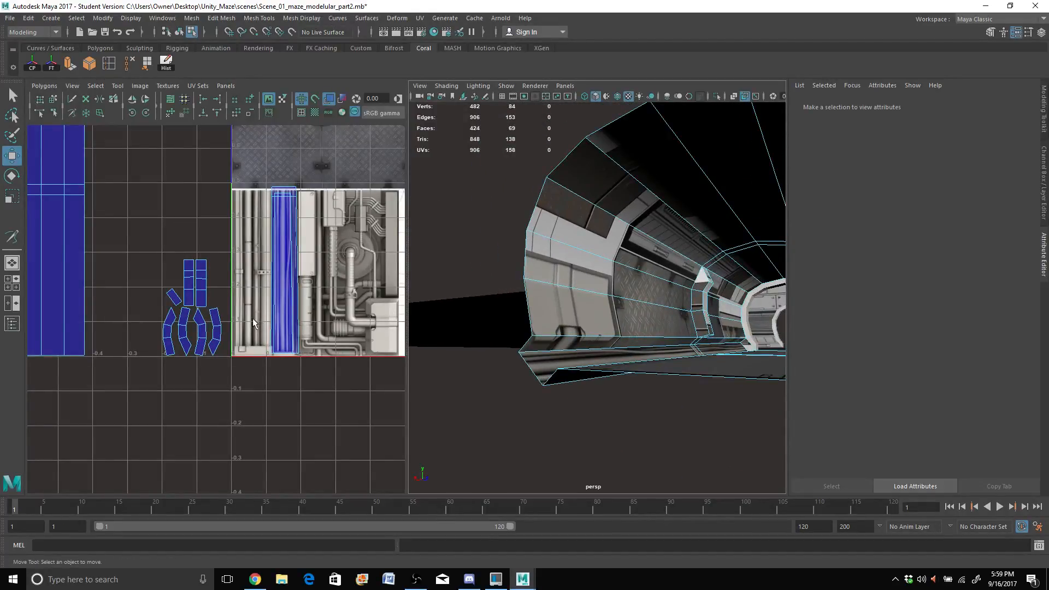
Step: Select the three-column ceiling shell left of the texture and move it onto the tangled pipes panel
{"action": "double_click", "coordinate": [48, 300]}
{"action": "scroll", "coordinate": [46, 298], "scroll_direction": "down", "scroll_amount": 2}
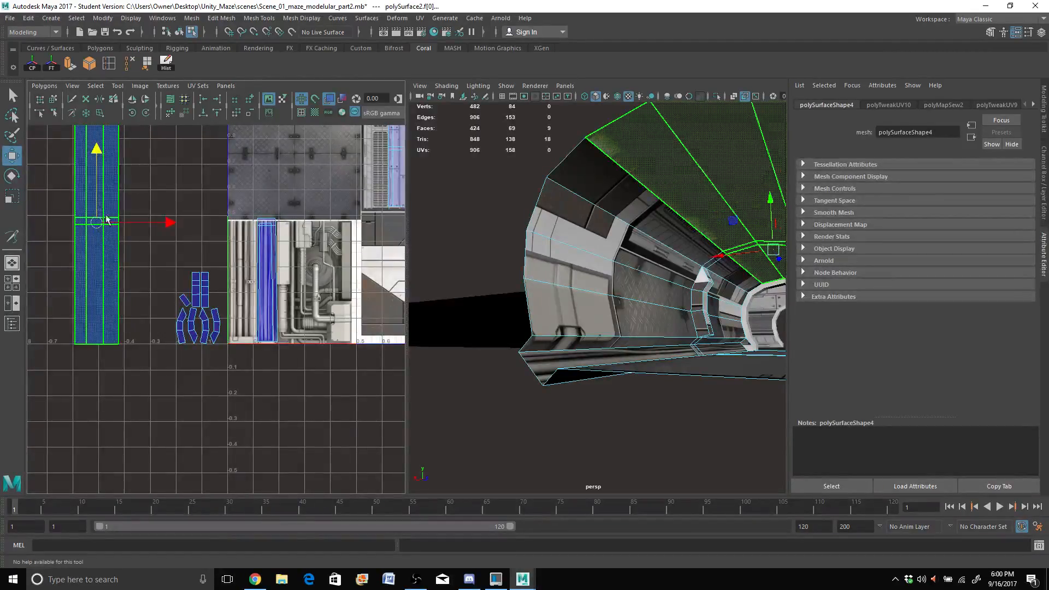
{"action": "left_click_drag", "start_coordinate": [107, 219], "coordinate": [297, 255]}
{"action": "middle_click_drag", "start_coordinate": [264, 254], "coordinate": [191, 358], "text": "alt"}
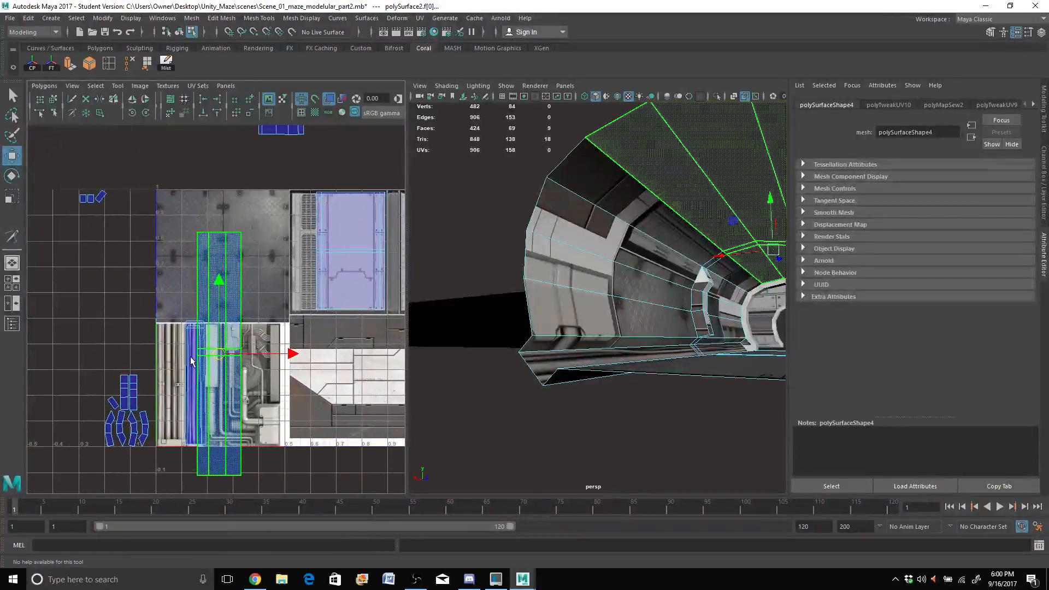
{"action": "left_click_drag", "start_coordinate": [217, 354], "coordinate": [312, 296]}
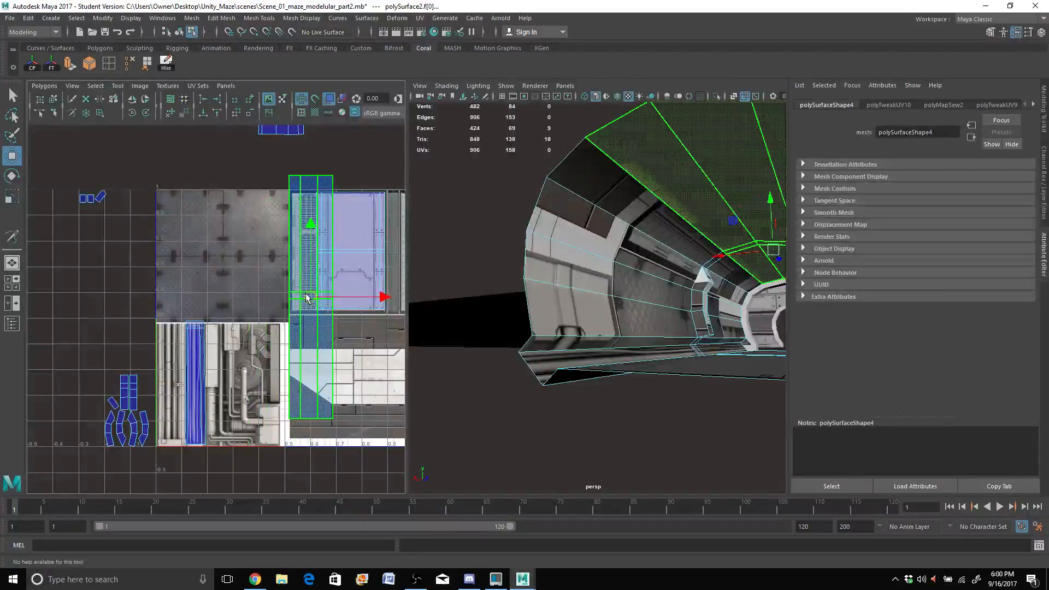
{"action": "mouse_move", "coordinate": [494, 363]}
{"action": "left_mouse_down", "text": "alt"}
{"action": "mouse_move", "coordinate": [529, 356]}
{"action": "mouse_move", "coordinate": [505, 362]}
{"action": "left_mouse_up", "text": "alt"}
{"action": "left_click_drag", "start_coordinate": [578, 334], "coordinate": [581, 328], "text": "alt"}
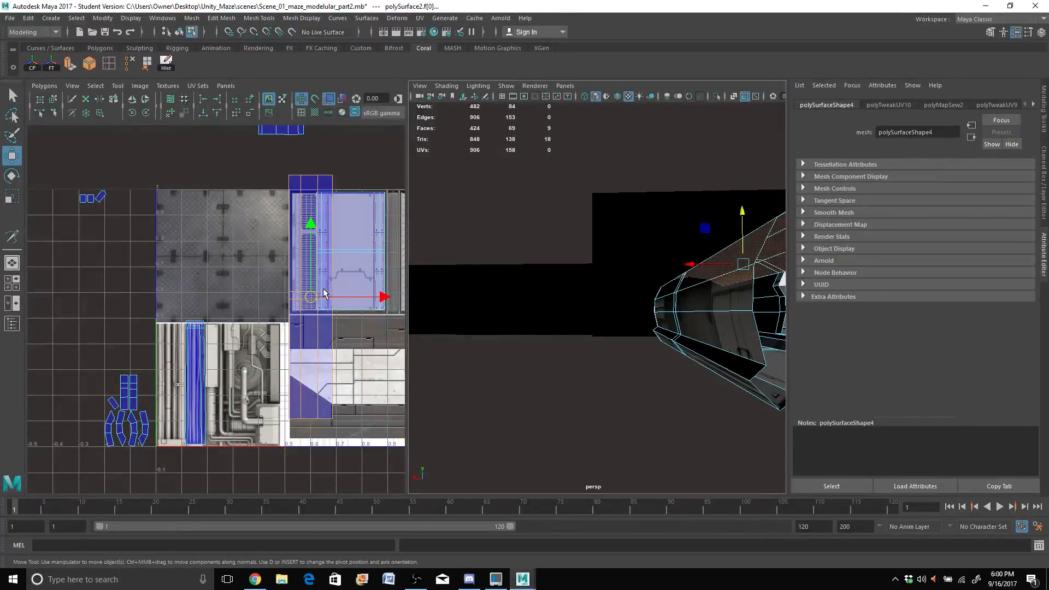
{"action": "left_click_drag", "start_coordinate": [314, 297], "coordinate": [251, 368]}
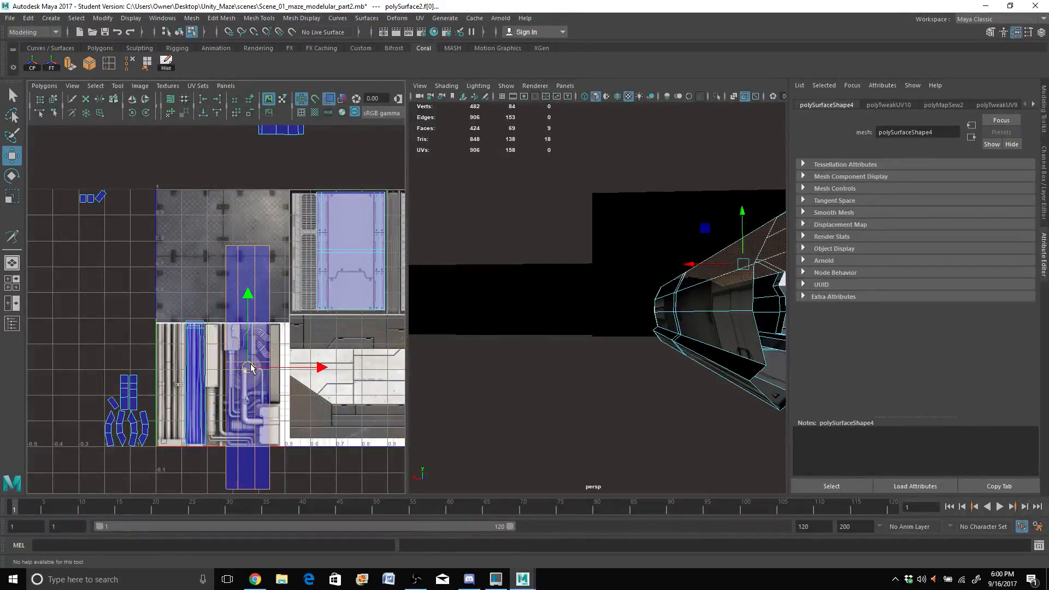
Step: Shrink the ceiling shell vertically and move it down so it fits the height of the tangled pipes panel
{"action": "key", "text": "r"}
{"action": "mouse_move", "coordinate": [249, 299]}
{"action": "left_mouse_down"}
{"action": "mouse_move", "coordinate": [249, 333]}
{"action": "mouse_move", "coordinate": [248, 318]}
{"action": "left_mouse_up"}
{"action": "key", "text": "w"}
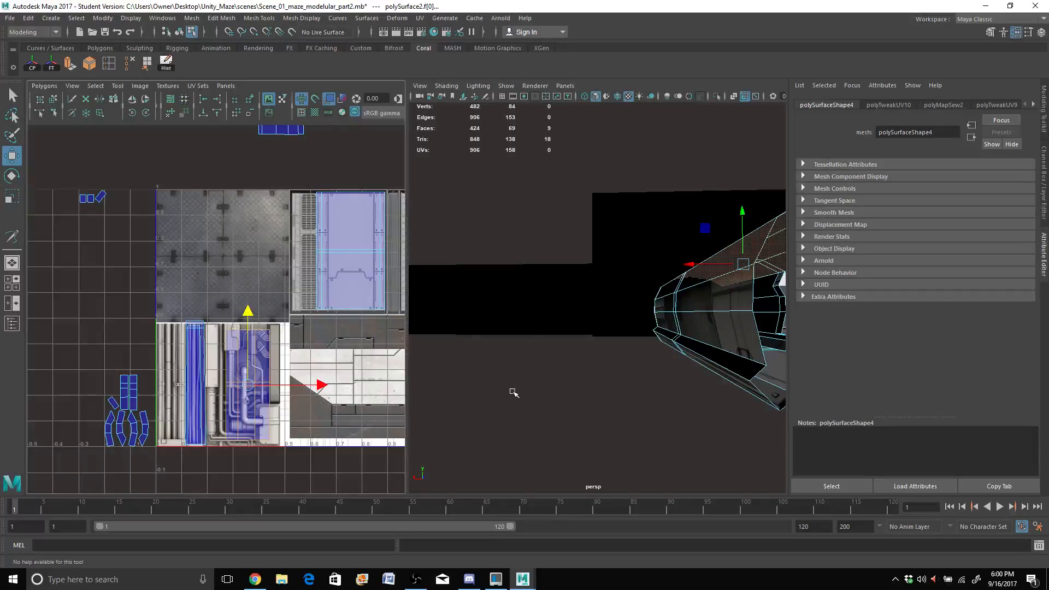
{"action": "left_click_drag", "start_coordinate": [601, 380], "coordinate": [571, 431], "text": "alt"}
{"action": "left_click", "coordinate": [579, 375]}
{"action": "left_click", "coordinate": [244, 377]}
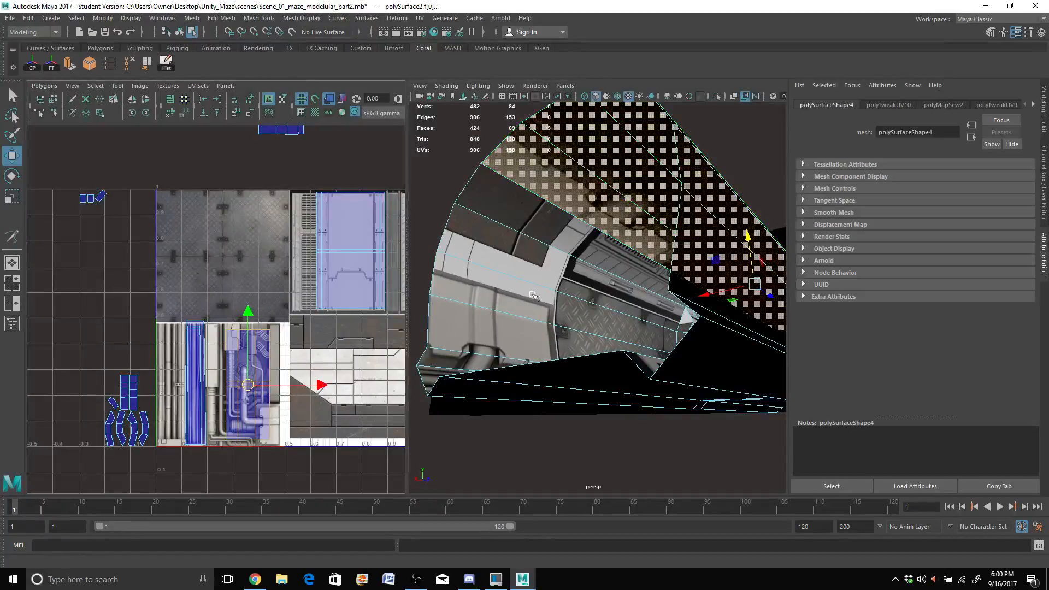
{"action": "mouse_move", "coordinate": [549, 285]}
{"action": "left_mouse_down", "text": "alt"}
{"action": "mouse_move", "coordinate": [581, 283]}
{"action": "mouse_move", "coordinate": [569, 285]}
{"action": "left_mouse_up", "text": "alt"}
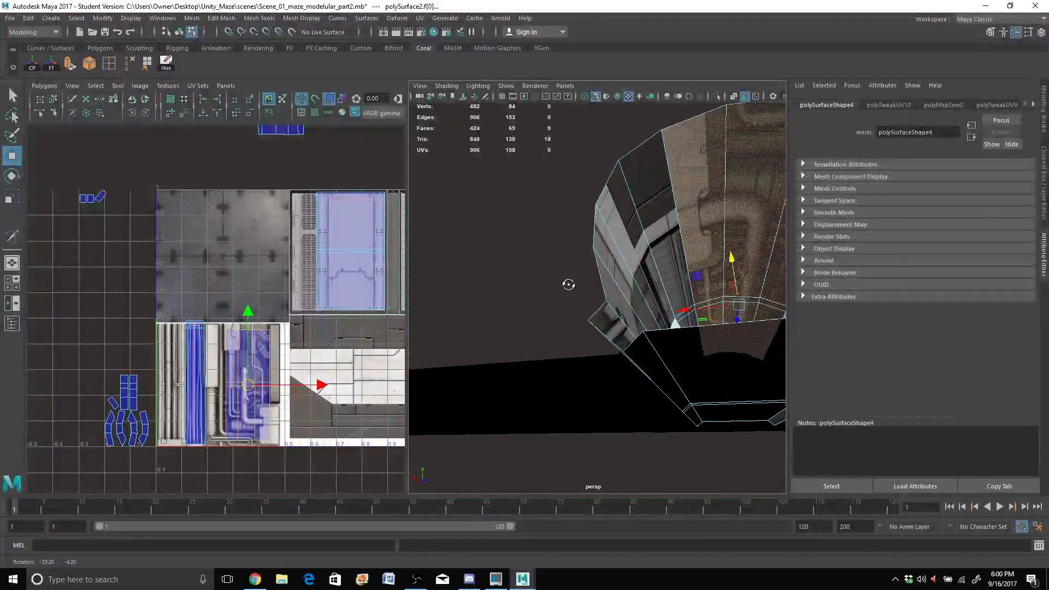
Step: Scale the ceiling shell wider horizontally so it spans the tangled pipes panel
{"action": "key", "text": "r"}
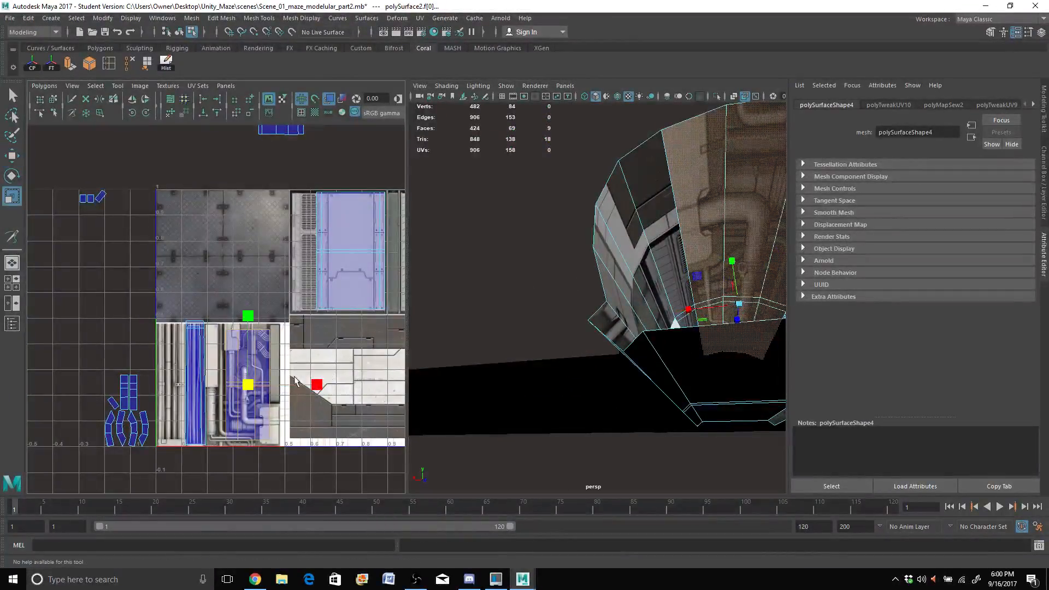
{"action": "left_click_drag", "start_coordinate": [317, 385], "coordinate": [352, 395]}
{"action": "key", "text": "q"}
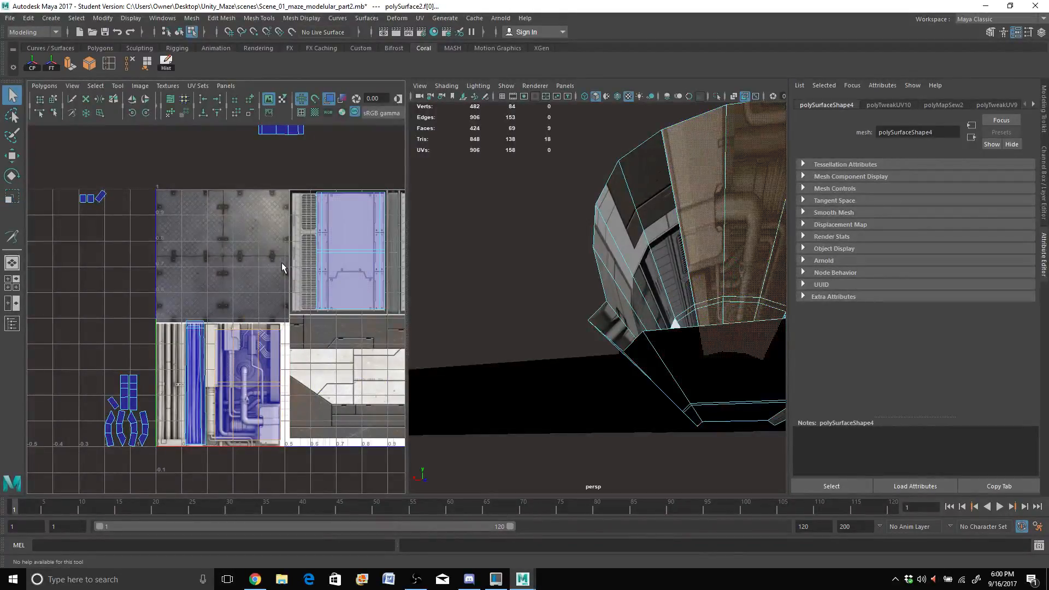
Step: Select the far-left wall shell, try it across the door and white wall panels, and park it outside the texture's left side
{"action": "scroll", "coordinate": [51, 389], "scroll_direction": "down", "scroll_amount": 1}
{"action": "scroll", "coordinate": [51, 388], "scroll_direction": "down", "scroll_amount": 2}
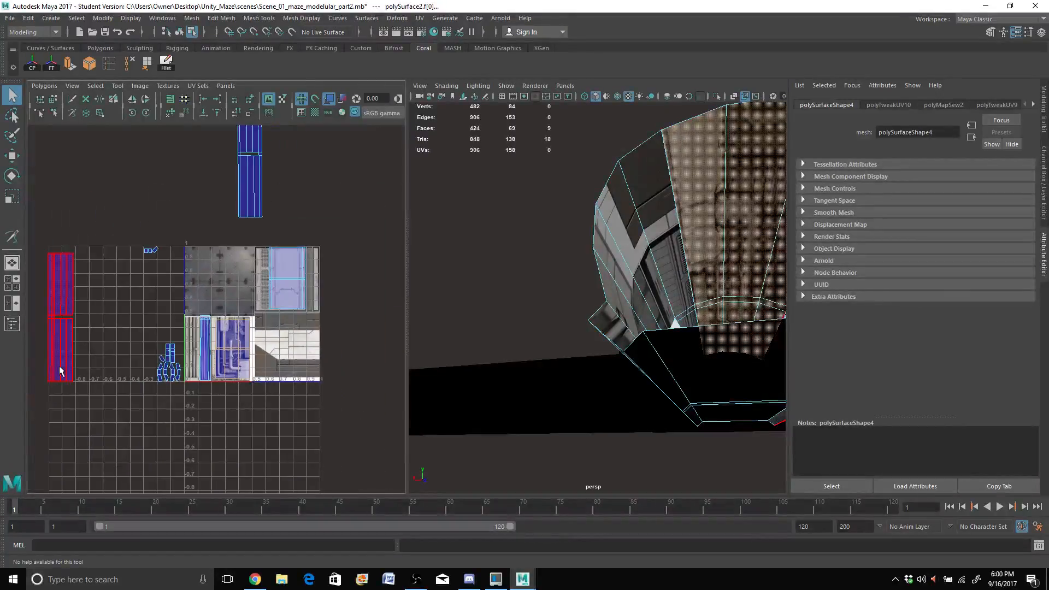
{"action": "left_click", "coordinate": [60, 360]}
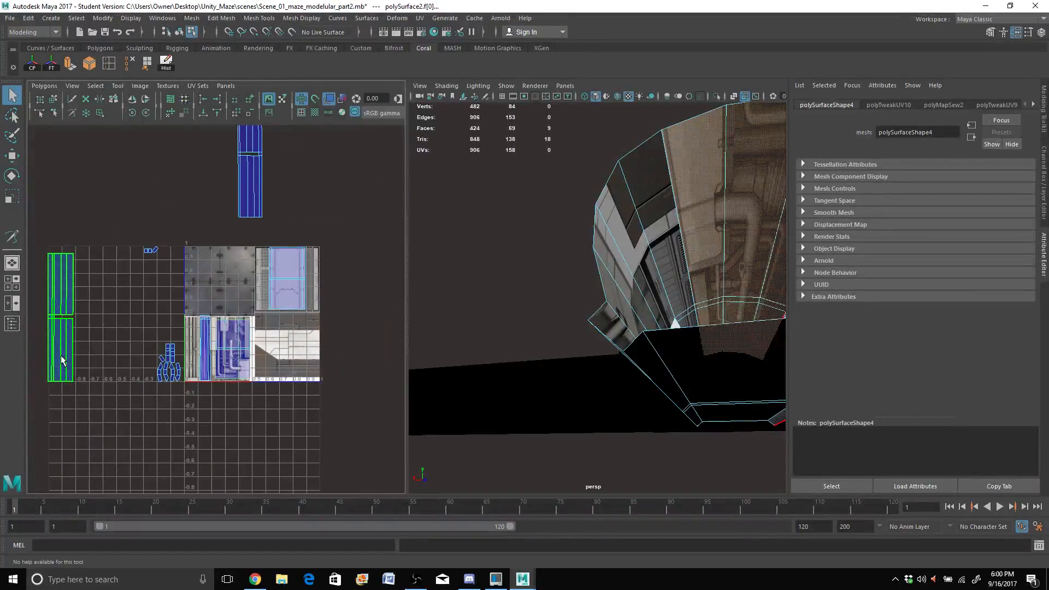
{"action": "left_click", "coordinate": [11, 158]}
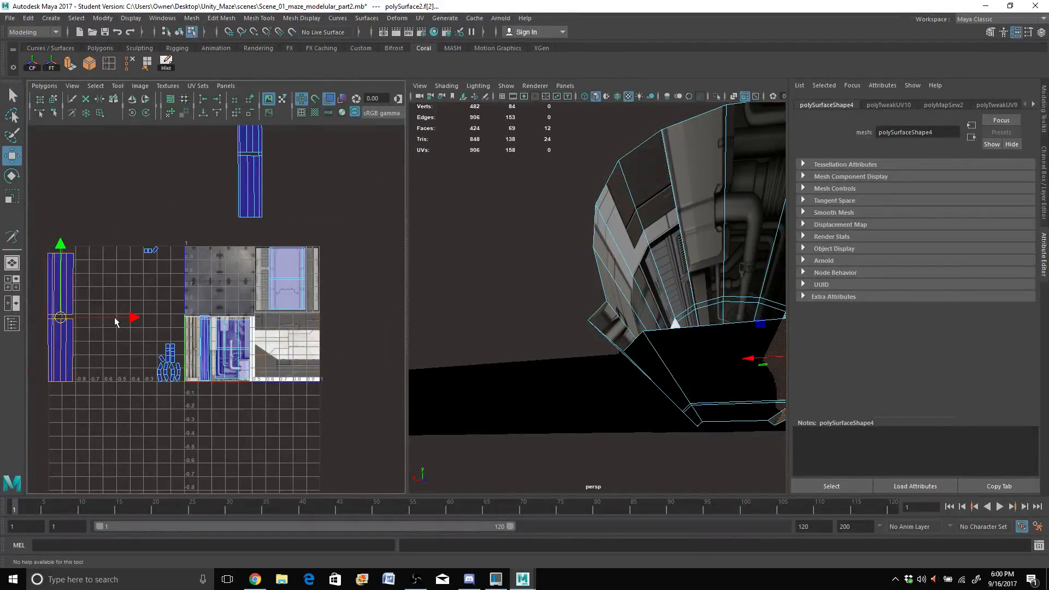
{"action": "left_click_drag", "start_coordinate": [132, 319], "coordinate": [370, 321]}
{"action": "right_click_drag", "start_coordinate": [341, 330], "coordinate": [475, 278], "text": "alt"}
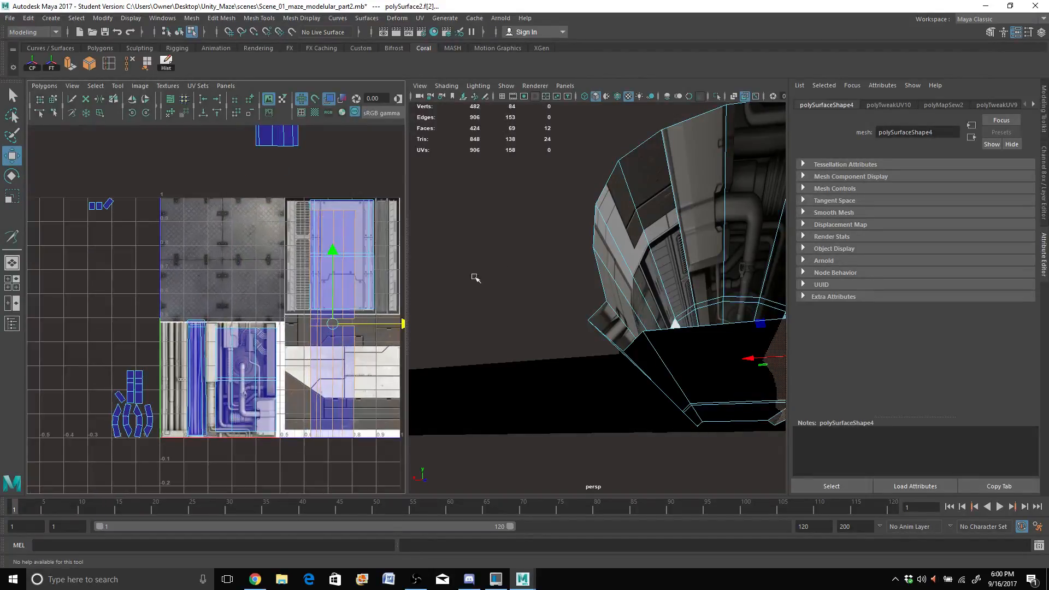
{"action": "left_click_drag", "start_coordinate": [614, 309], "coordinate": [543, 278], "text": "alt"}
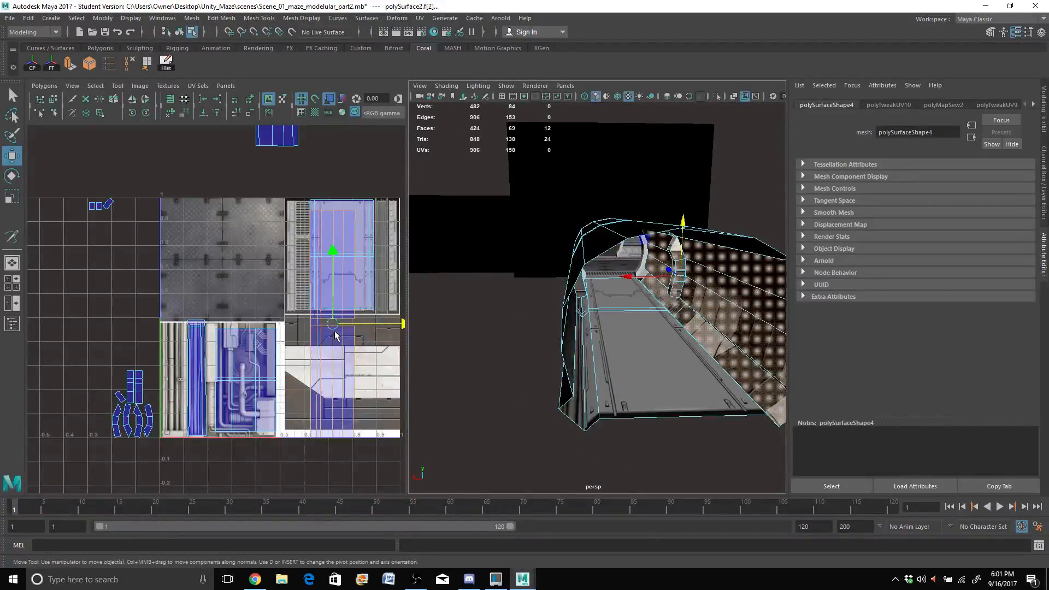
{"action": "left_click_drag", "start_coordinate": [335, 336], "coordinate": [45, 241]}
Step: Select the wall shell above the texture and move it down onto the vent grille panel
{"action": "left_click", "coordinate": [263, 143]}
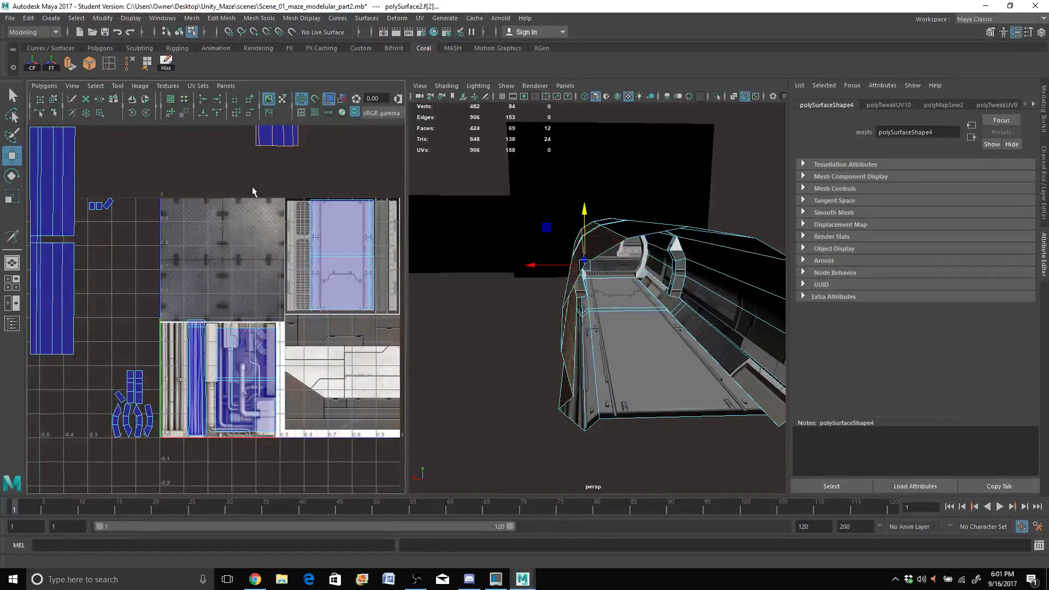
{"action": "scroll", "coordinate": [251, 186], "scroll_direction": "down", "scroll_amount": 2}
{"action": "middle_click_drag", "start_coordinate": [217, 216], "coordinate": [195, 285], "text": "alt"}
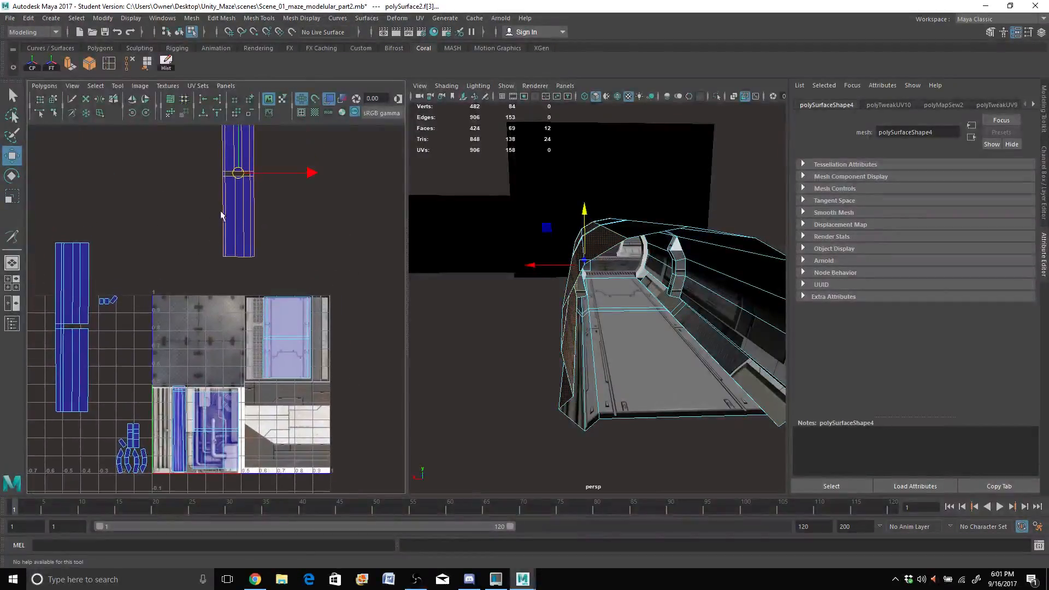
{"action": "left_click_drag", "start_coordinate": [238, 174], "coordinate": [256, 325]}
{"action": "scroll", "coordinate": [256, 326], "scroll_direction": "up", "scroll_amount": 5}
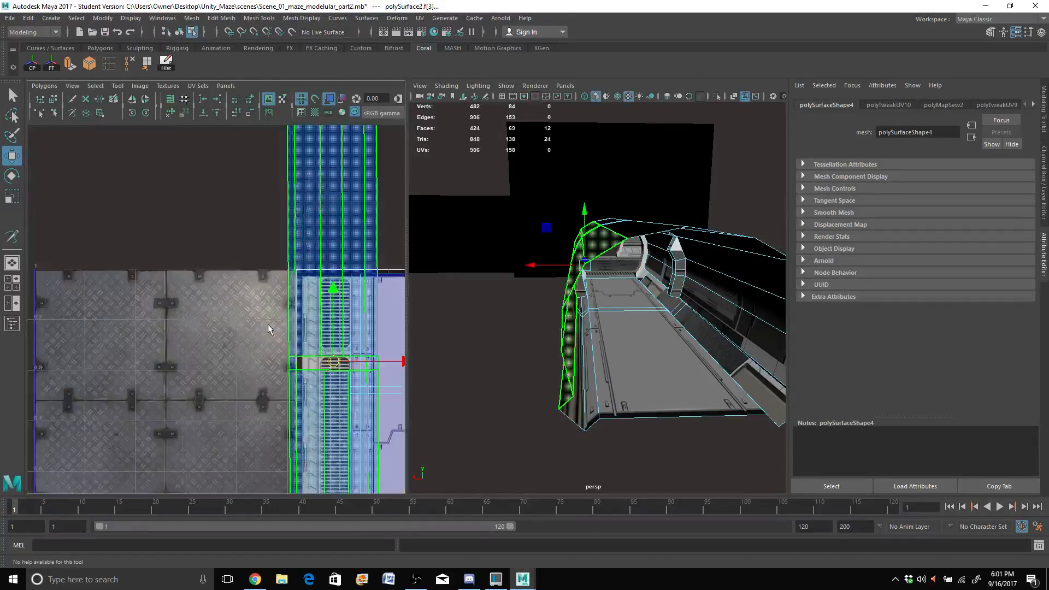
{"action": "middle_click_drag", "start_coordinate": [299, 340], "coordinate": [187, 284], "text": "alt"}
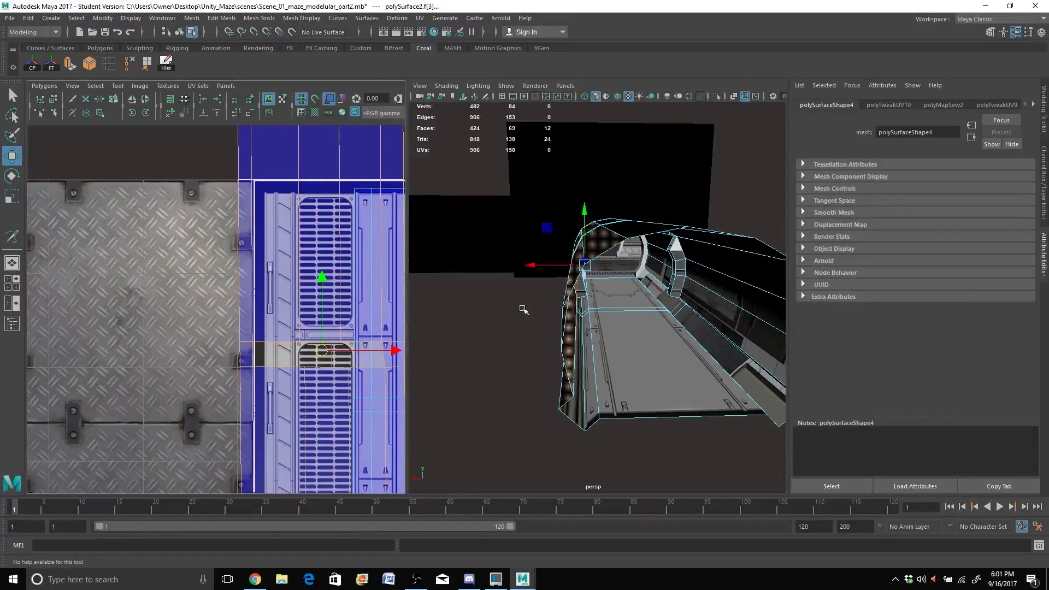
Step: Scale the wall shell down uniformly to about the width of the vent grilles and nudge it slightly left
{"action": "right_click_drag", "start_coordinate": [523, 310], "coordinate": [512, 330], "text": "alt"}
{"action": "left_click_drag", "start_coordinate": [485, 269], "coordinate": [500, 278], "text": "alt"}
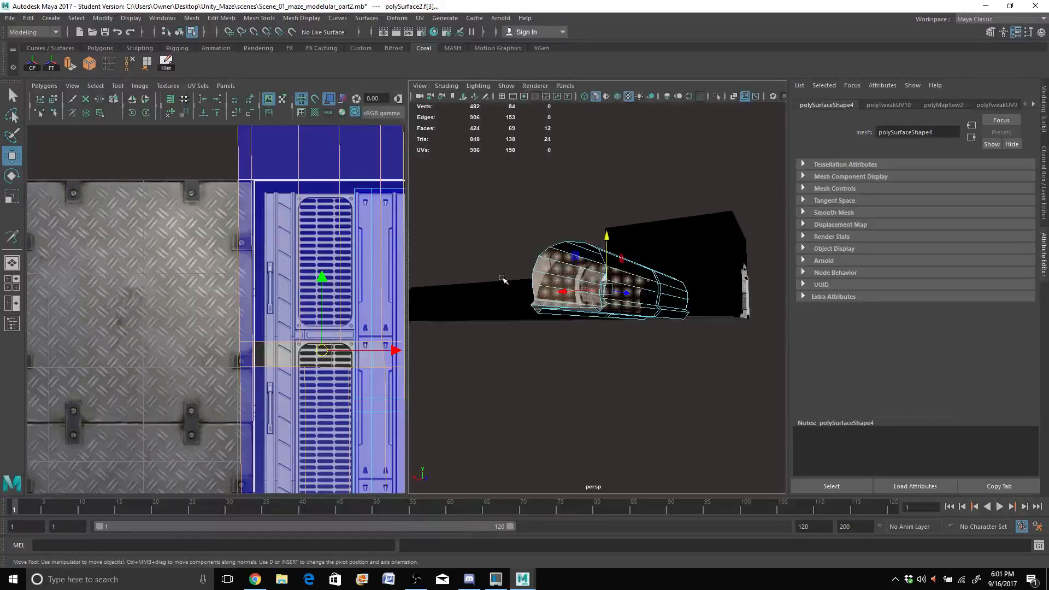
{"action": "scroll", "coordinate": [499, 277], "scroll_direction": "up", "scroll_amount": 3}
{"action": "key", "text": "r"}
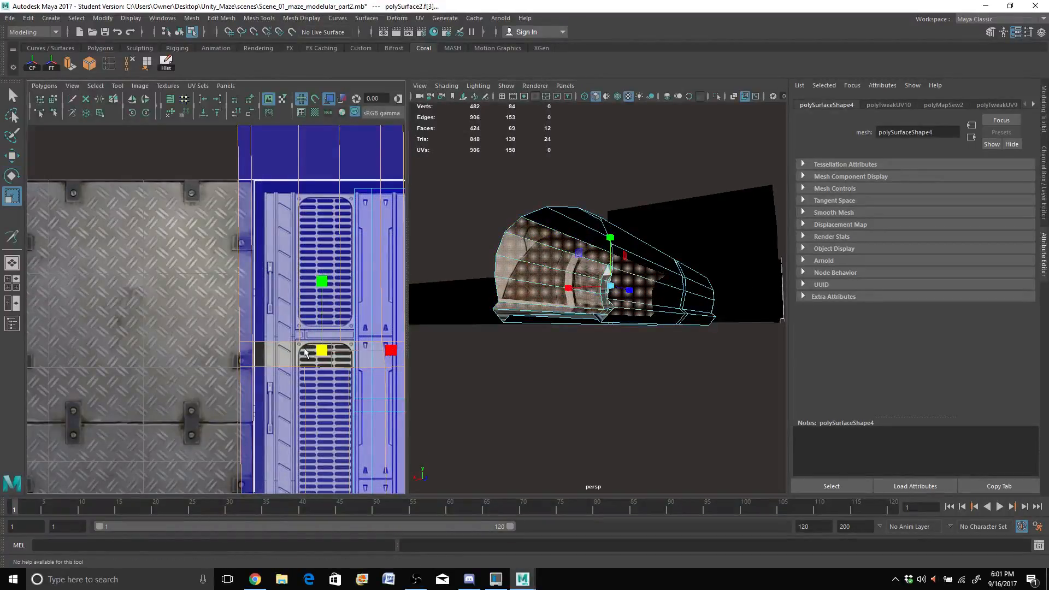
{"action": "left_click_drag", "start_coordinate": [319, 359], "coordinate": [275, 374]}
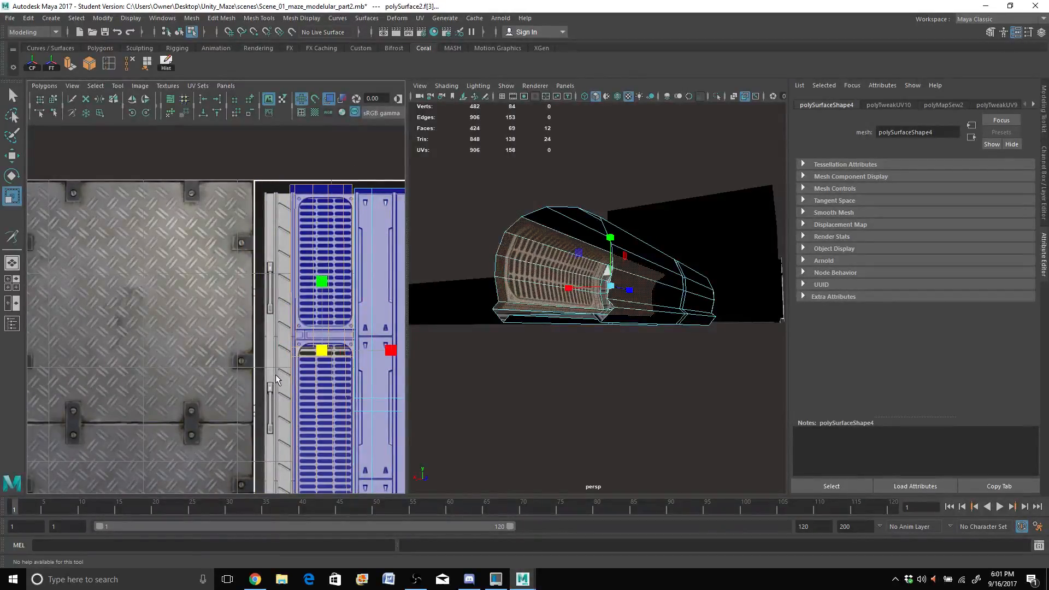
{"action": "middle_click_drag", "start_coordinate": [389, 350], "coordinate": [346, 303], "text": "alt"}
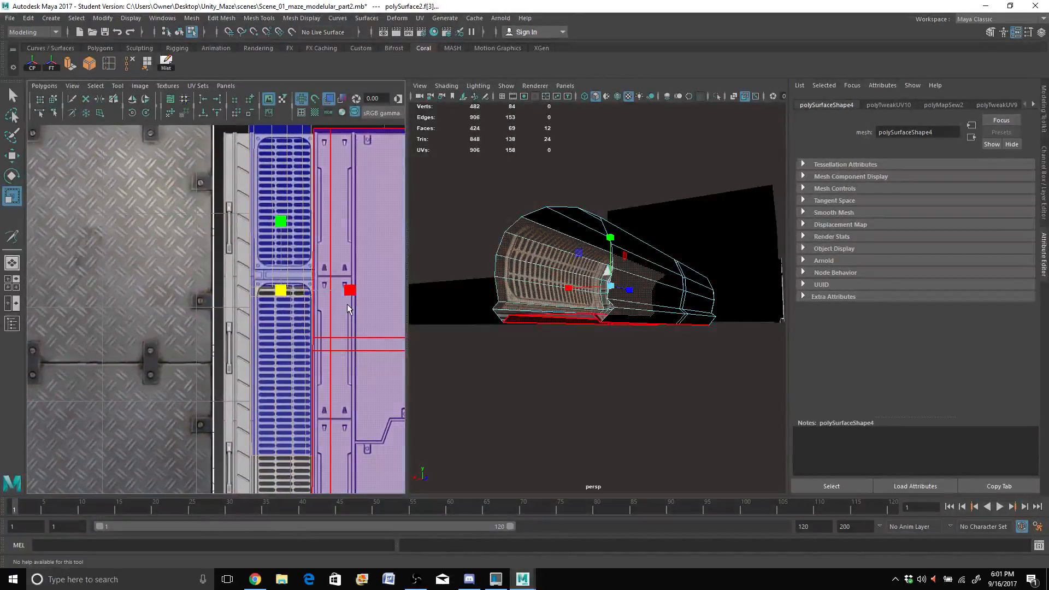
{"action": "key", "text": "w"}
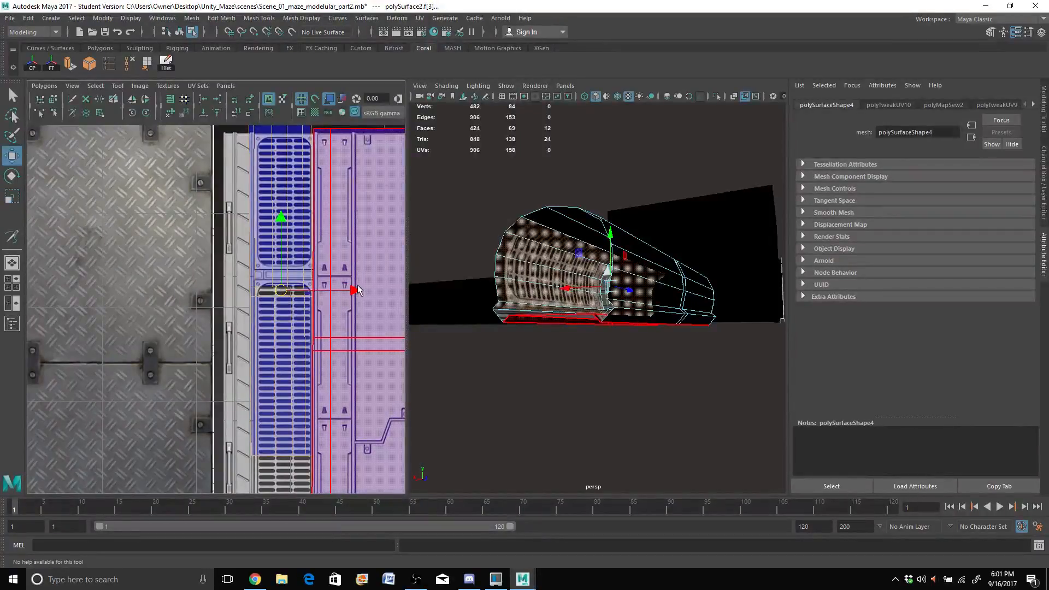
{"action": "left_click_drag", "start_coordinate": [357, 290], "coordinate": [349, 297]}
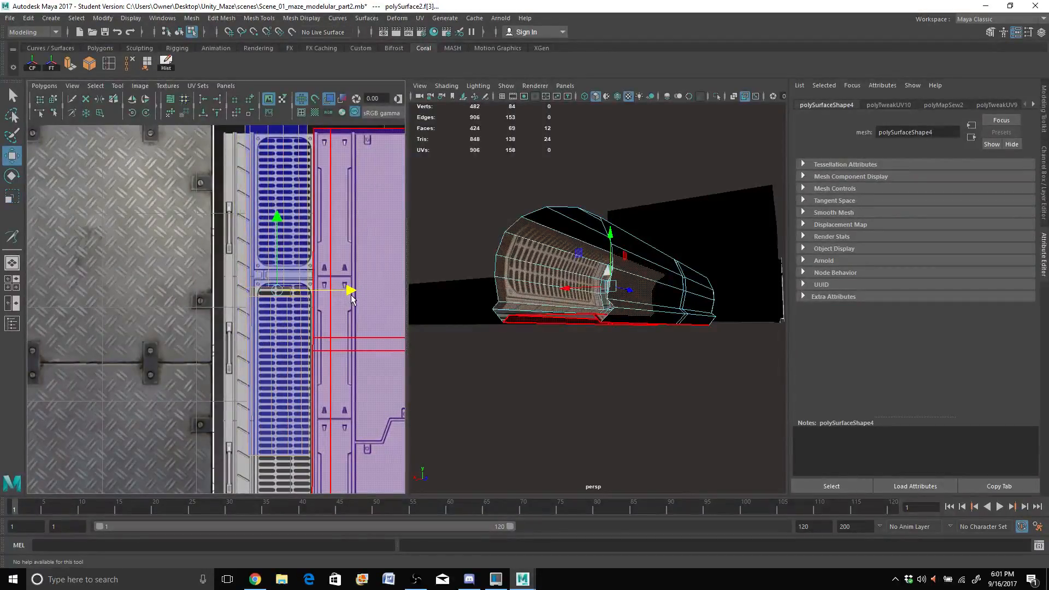
Step: Scale the wall shell wider horizontally so it spans the vent grilles and their side trims, and move it slightly down
{"action": "key", "text": "r"}
{"action": "left_click_drag", "start_coordinate": [347, 294], "coordinate": [458, 309]}
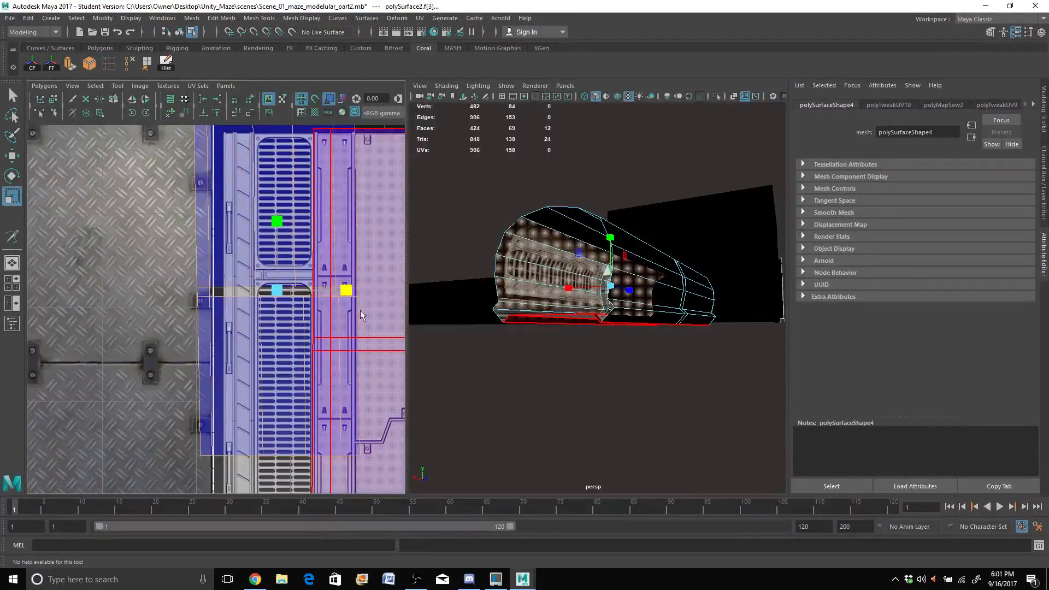
{"action": "key", "text": "w"}
{"action": "scroll", "coordinate": [343, 307], "scroll_direction": "down", "scroll_amount": 3}
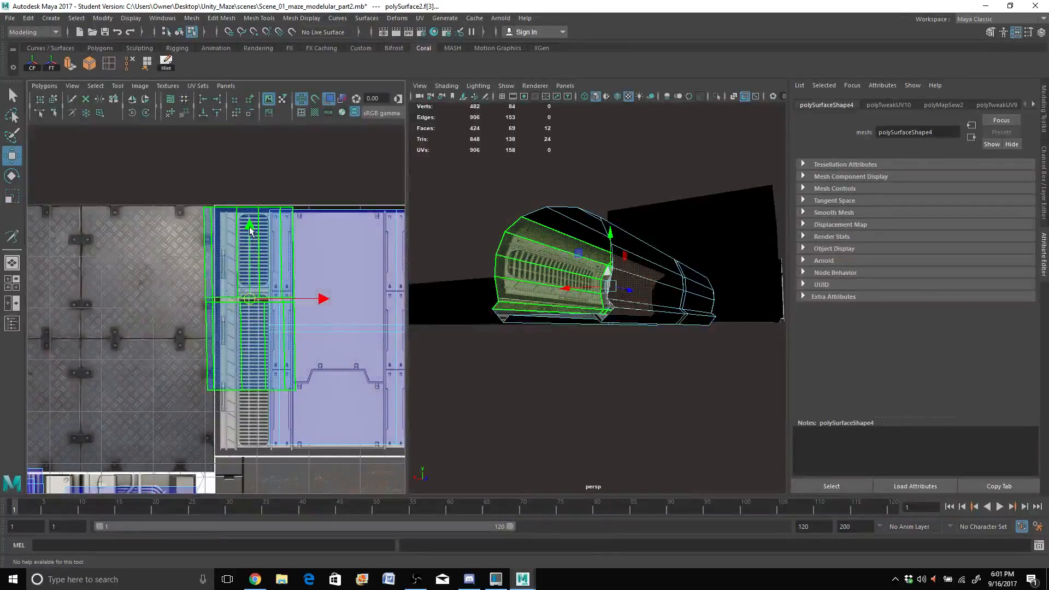
{"action": "left_click_drag", "start_coordinate": [249, 231], "coordinate": [251, 246]}
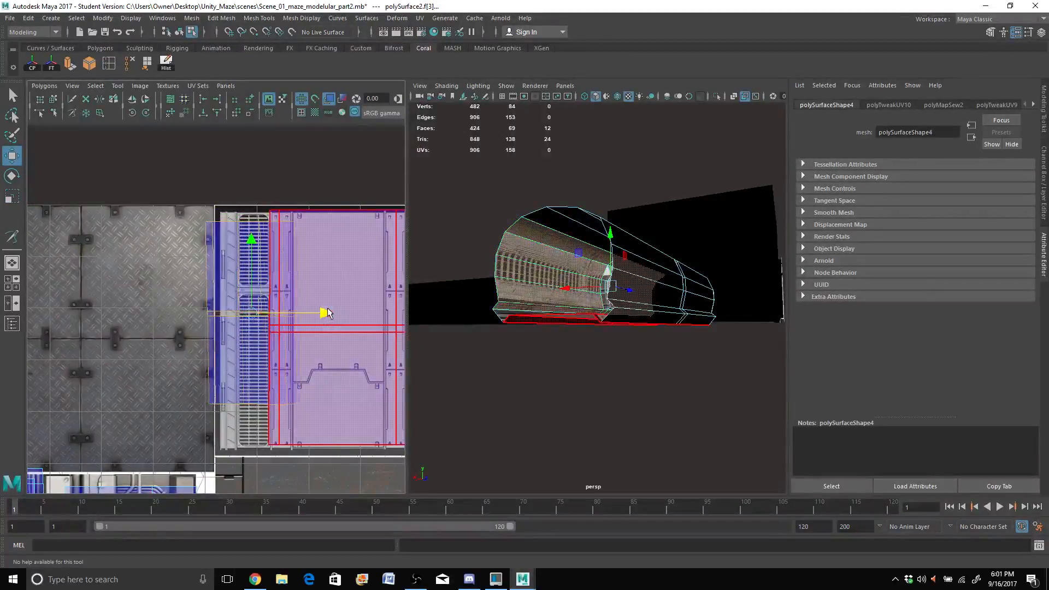
Step: Stretch the wall shell vertically to the full height of the vent grille panel and align it with the panel's edges
{"action": "key", "text": "r"}
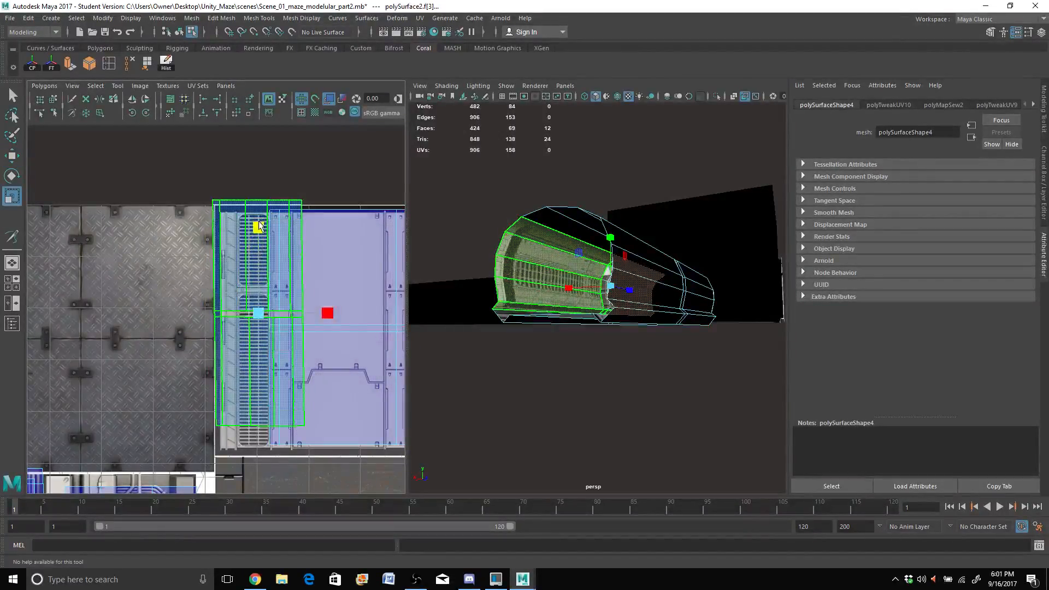
{"action": "left_click_drag", "start_coordinate": [260, 225], "coordinate": [260, 255]}
{"action": "key", "text": "w"}
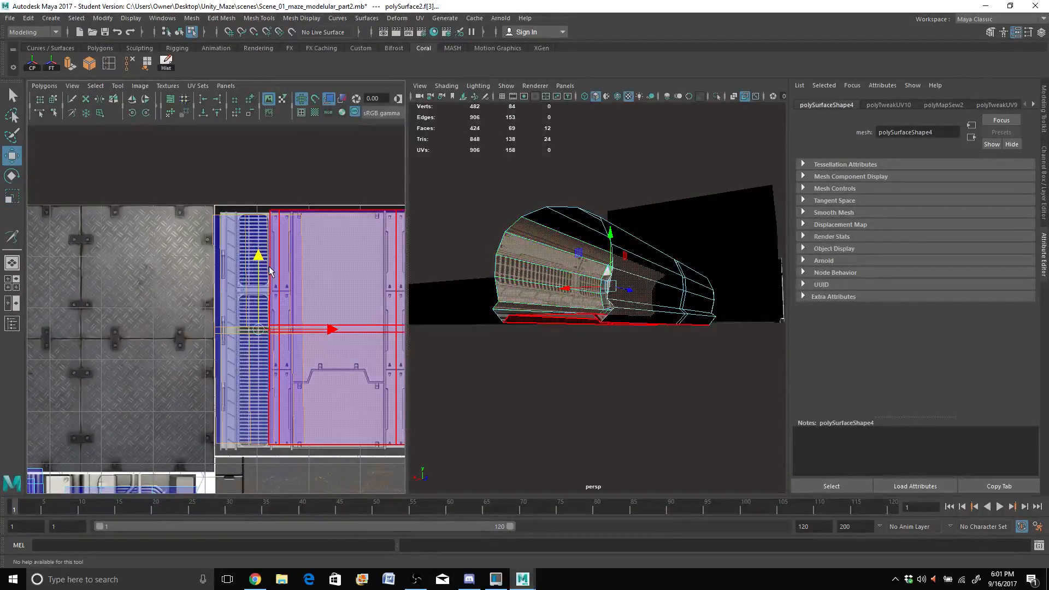
{"action": "left_click", "coordinate": [264, 269]}
{"action": "key", "text": "r"}
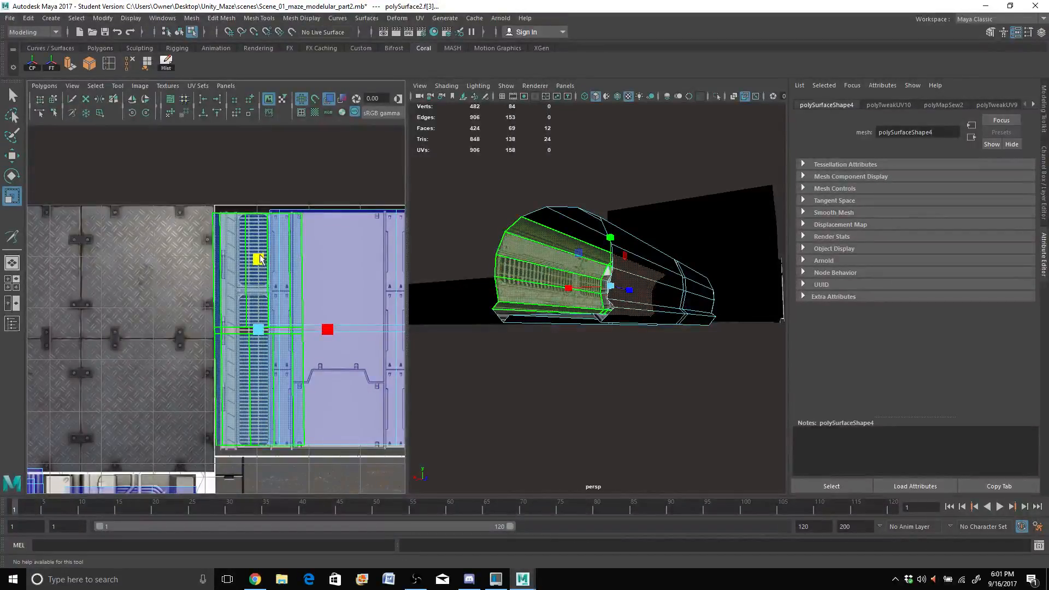
{"action": "left_click_drag", "start_coordinate": [260, 258], "coordinate": [261, 259]}
{"action": "key", "text": "w"}
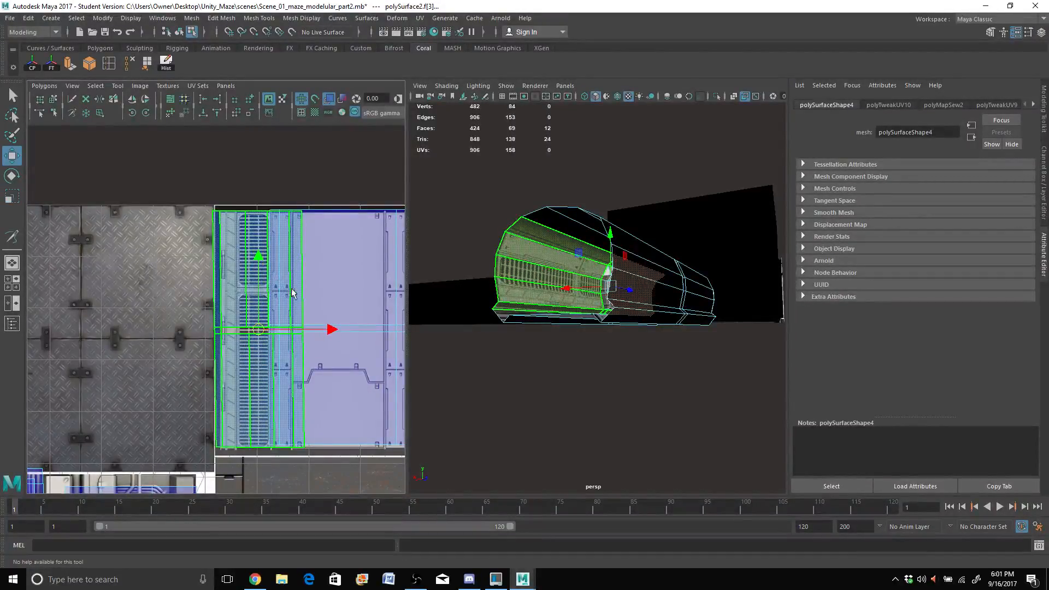
{"action": "left_click", "coordinate": [590, 344]}
Step: Select the remaining tall wall shell outside the texture's left side and move it to the texture's upper right edge
{"action": "scroll", "coordinate": [582, 339], "scroll_direction": "up", "scroll_amount": 5}
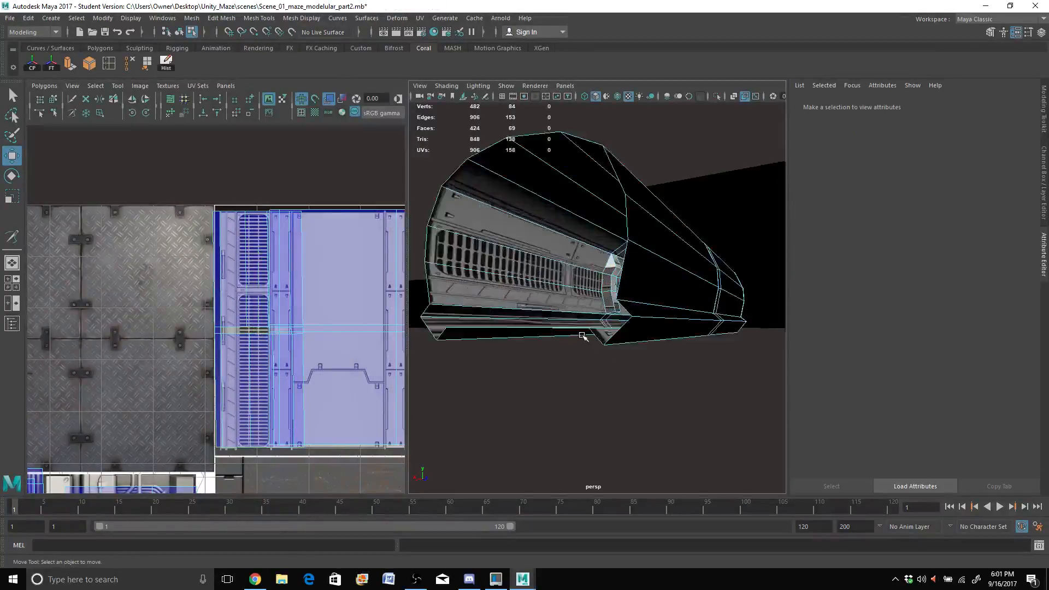
{"action": "scroll", "coordinate": [582, 338], "scroll_direction": "down", "scroll_amount": 4}
{"action": "mouse_move", "coordinate": [556, 367]}
{"action": "left_mouse_down", "text": "alt"}
{"action": "mouse_move", "coordinate": [562, 382]}
{"action": "mouse_move", "coordinate": [569, 368]}
{"action": "left_mouse_up", "text": "alt"}
{"action": "right_click_drag", "start_coordinate": [195, 352], "coordinate": [53, 290], "text": "alt"}
{"action": "left_click", "coordinate": [86, 284]}
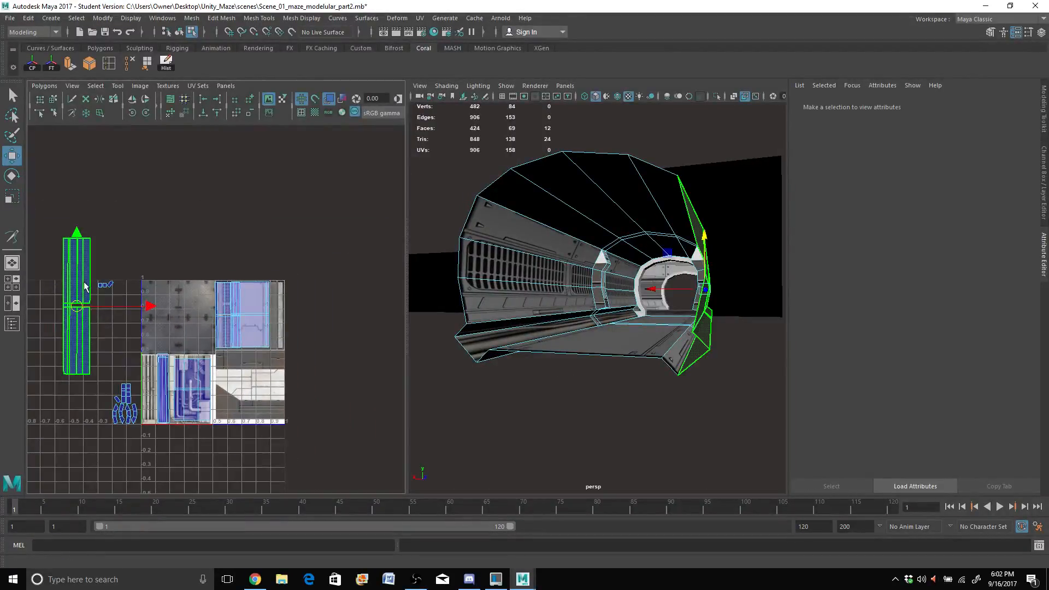
{"action": "left_click_drag", "start_coordinate": [80, 309], "coordinate": [268, 200]}
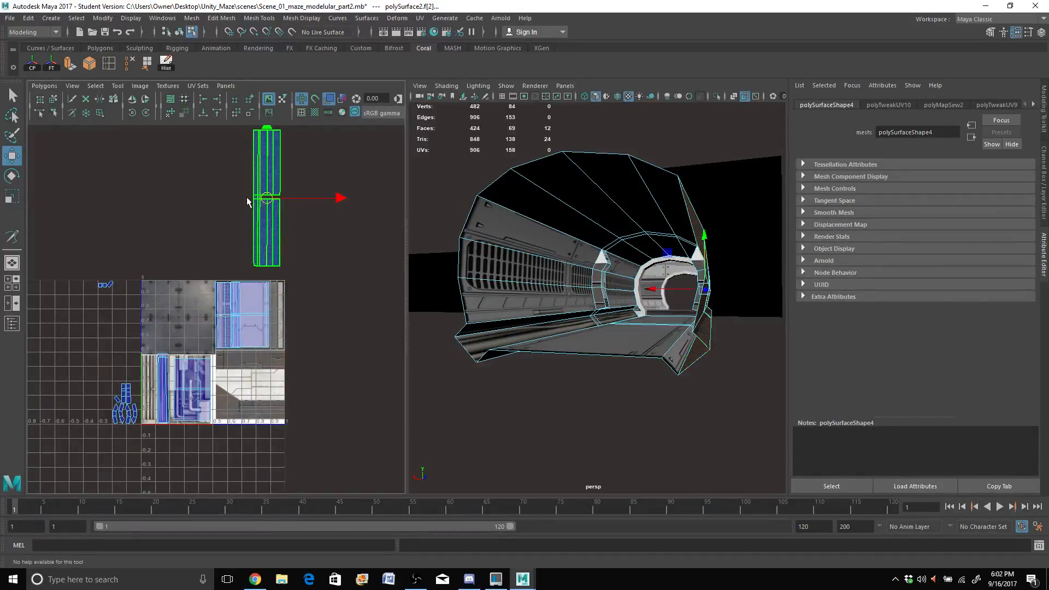
{"action": "left_click_drag", "start_coordinate": [269, 199], "coordinate": [387, 281]}
{"action": "scroll", "coordinate": [221, 292], "scroll_direction": "up", "scroll_amount": 3}
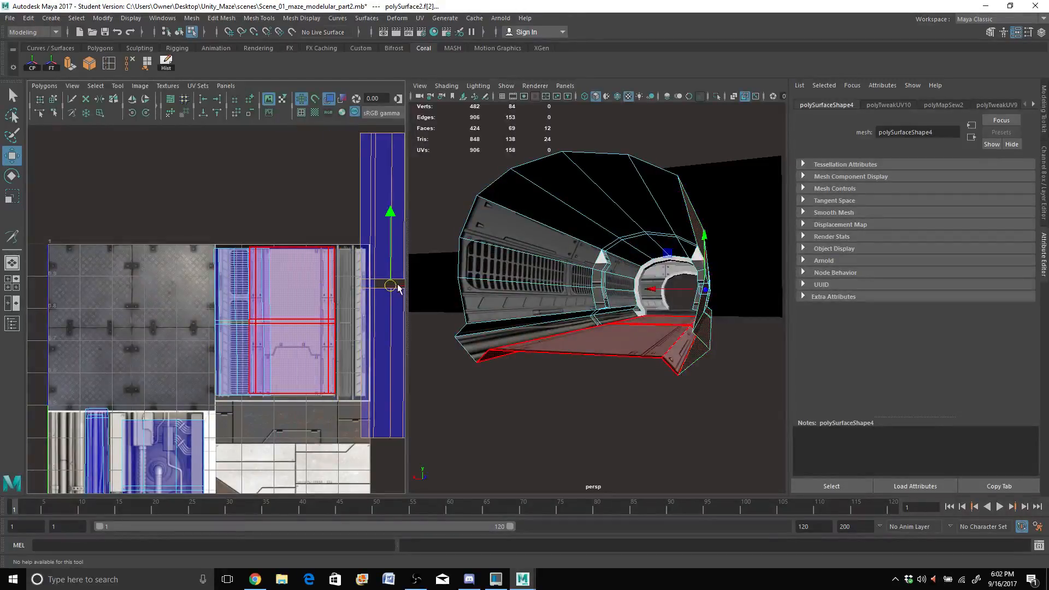
{"action": "scroll", "coordinate": [217, 309], "scroll_direction": "up", "scroll_amount": 2}
{"action": "middle_click_drag", "start_coordinate": [329, 276], "coordinate": [94, 337], "text": "alt"}
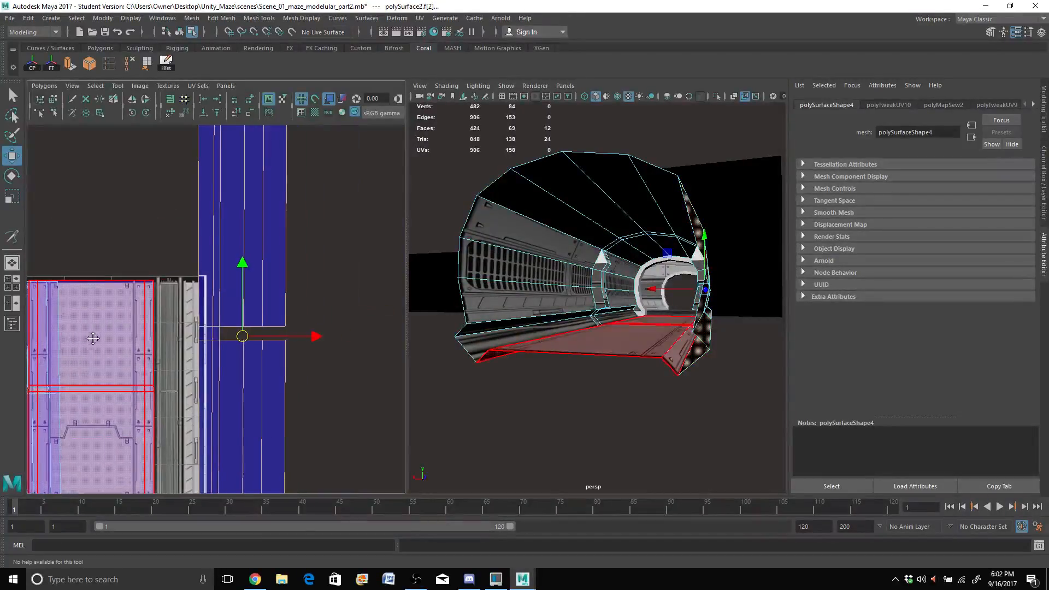
Step: Switch to face selection and select the upper narrow strip face along the tall wall shell's left edge
{"action": "right_click", "coordinate": [217, 267]}
{"action": "right_click_drag", "start_coordinate": [216, 287], "coordinate": [217, 292]}
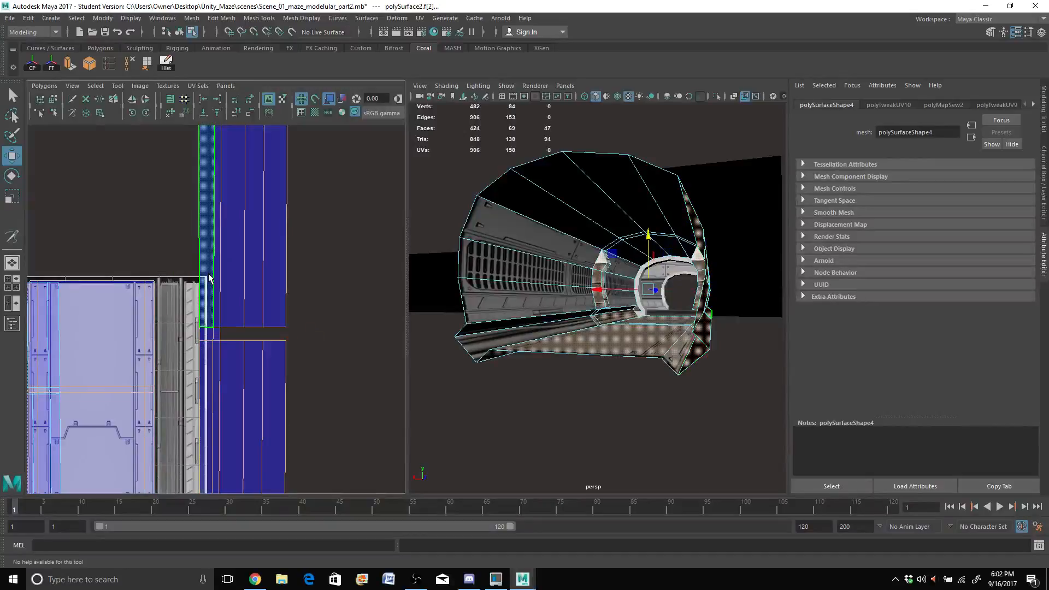
{"action": "left_click", "coordinate": [208, 285]}
{"action": "left_click_drag", "start_coordinate": [588, 348], "coordinate": [607, 351], "text": "alt"}
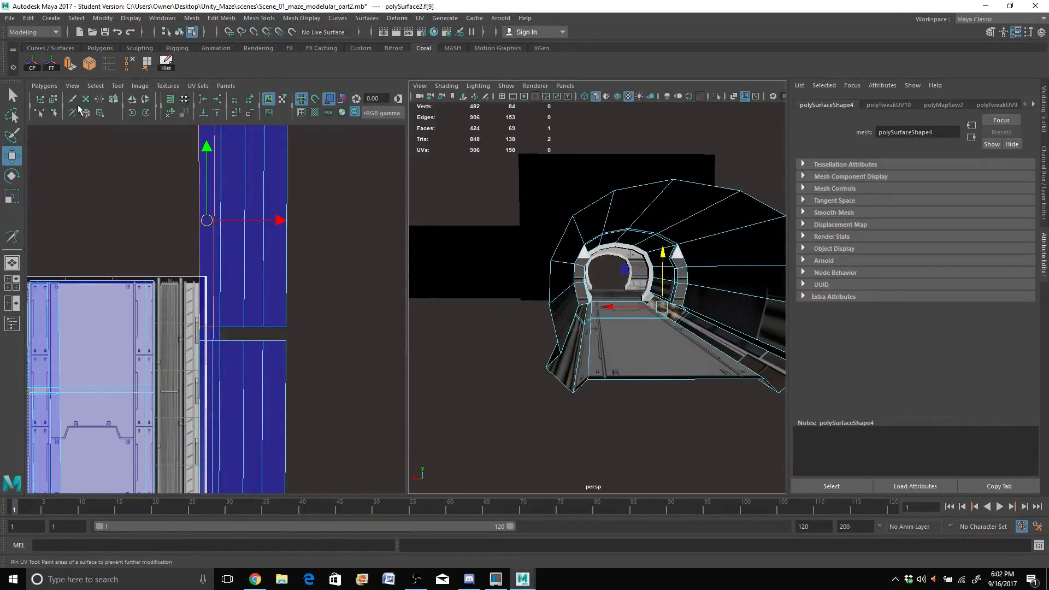
Step: Cut the UV edges that join the narrow strips to the two tall side-wall shells outside the texture
{"action": "left_click", "coordinate": [71, 100]}
{"action": "scroll", "coordinate": [174, 206], "scroll_direction": "down", "scroll_amount": 2}
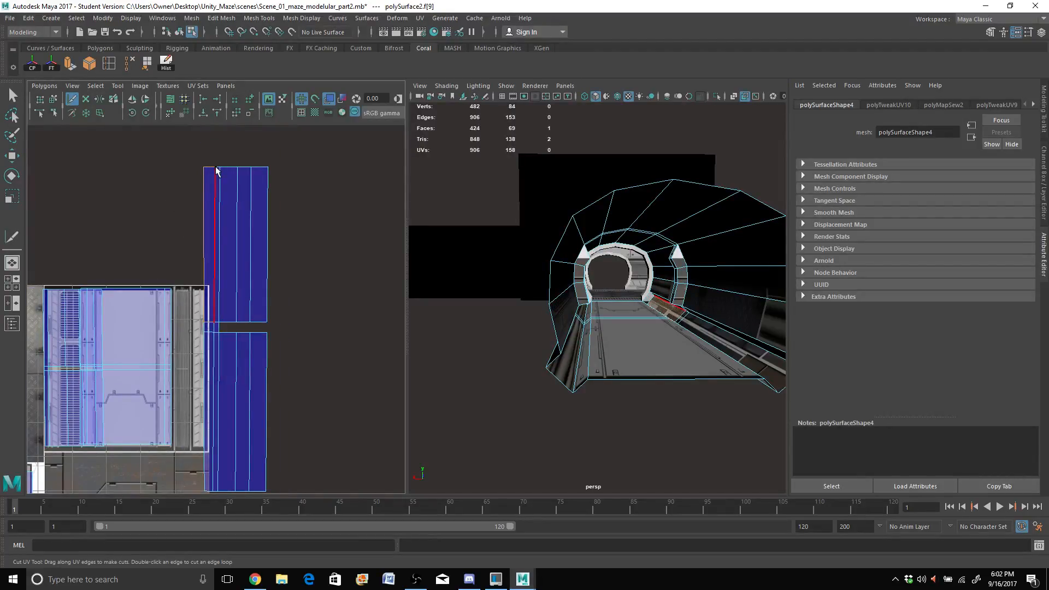
{"action": "left_click_drag", "start_coordinate": [217, 249], "coordinate": [218, 309]}
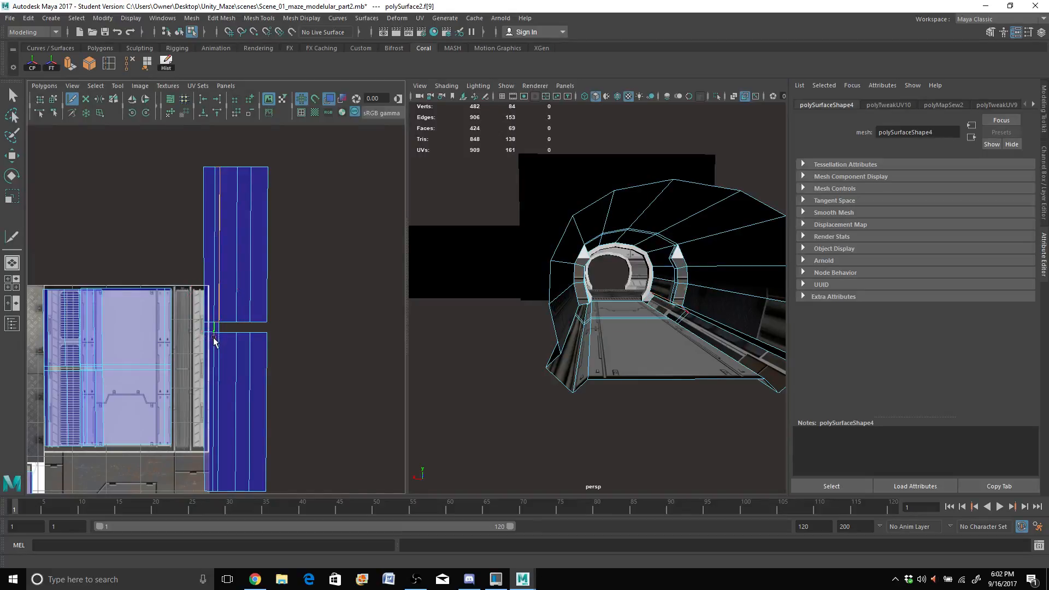
{"action": "left_click_drag", "start_coordinate": [212, 405], "coordinate": [212, 489]}
{"action": "left_click_drag", "start_coordinate": [219, 306], "coordinate": [220, 243]}
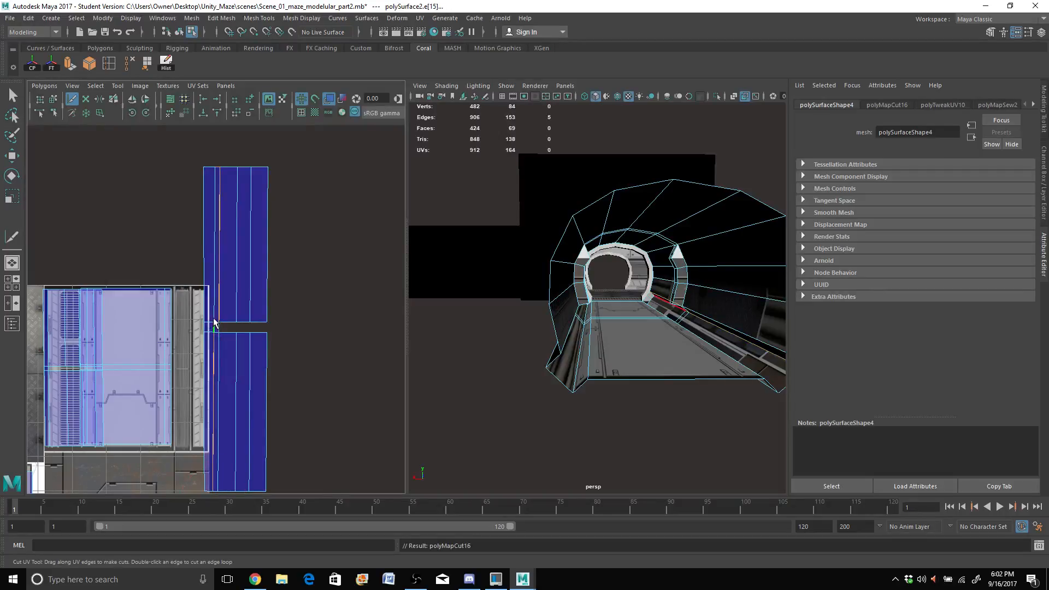
{"action": "left_click_drag", "start_coordinate": [214, 324], "coordinate": [213, 160]}
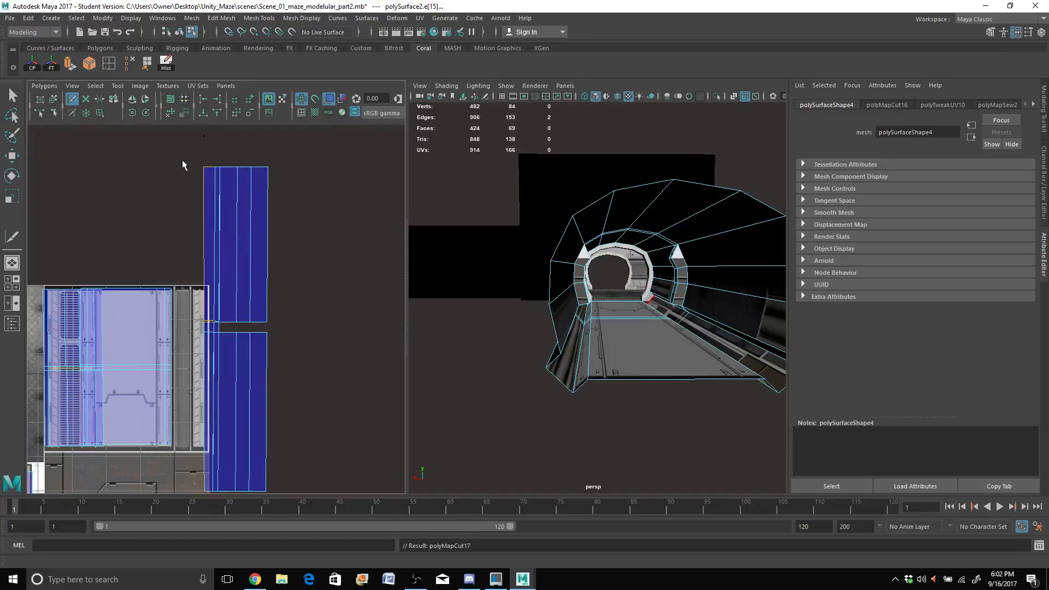
Step: Select the upper narrow strip's UV shell and move it away from its tall wall shell
{"action": "left_click", "coordinate": [14, 97]}
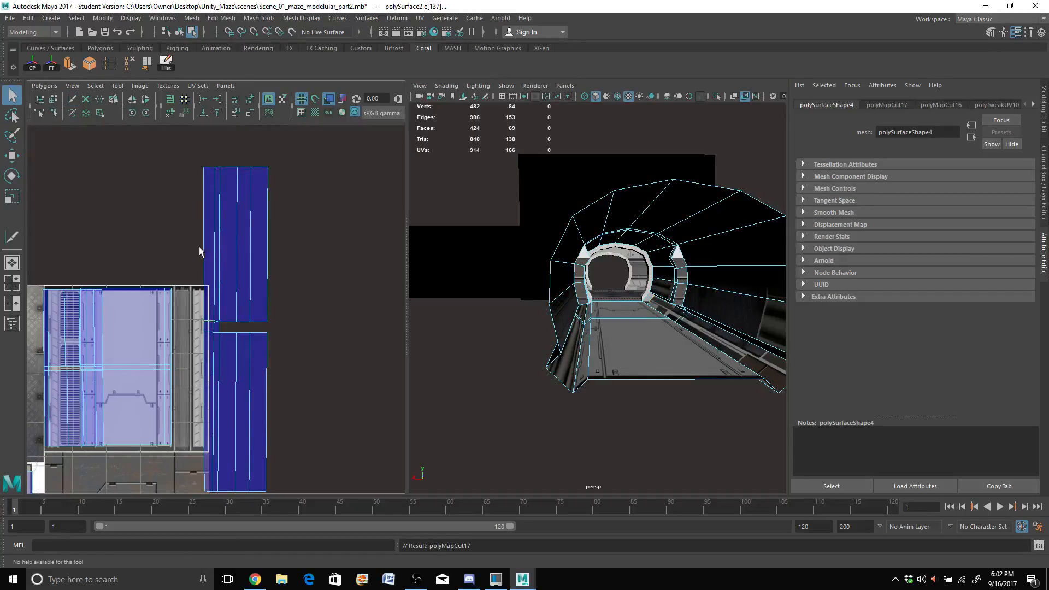
{"action": "left_click", "coordinate": [184, 221]}
{"action": "left_click", "coordinate": [12, 157]}
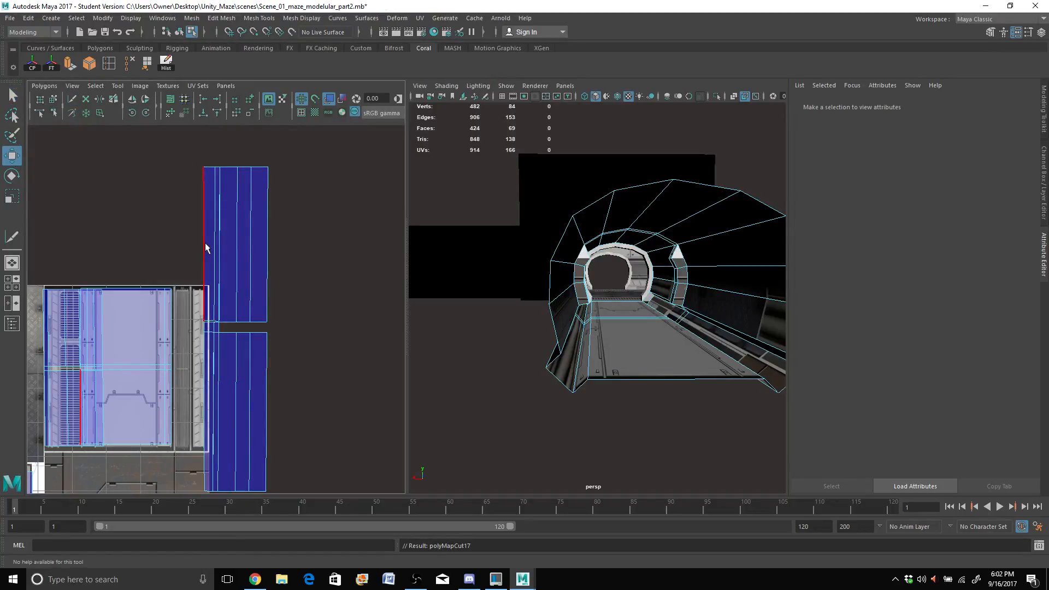
{"action": "right_click", "coordinate": [210, 244]}
{"action": "mouse_move", "coordinate": [212, 255]}
{"action": "right_mouse_down"}
{"action": "mouse_move", "coordinate": [210, 268]}
{"action": "mouse_move", "coordinate": [191, 246]}
{"action": "mouse_move", "coordinate": [200, 243]}
{"action": "right_mouse_up"}
{"action": "left_click", "coordinate": [207, 250]}
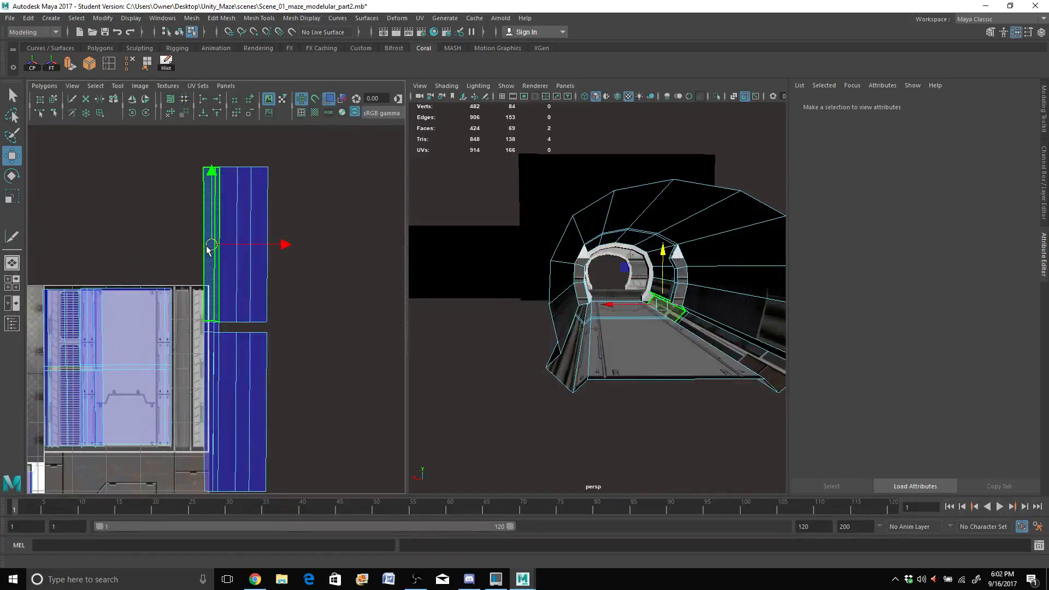
{"action": "left_click_drag", "start_coordinate": [212, 249], "coordinate": [179, 238]}
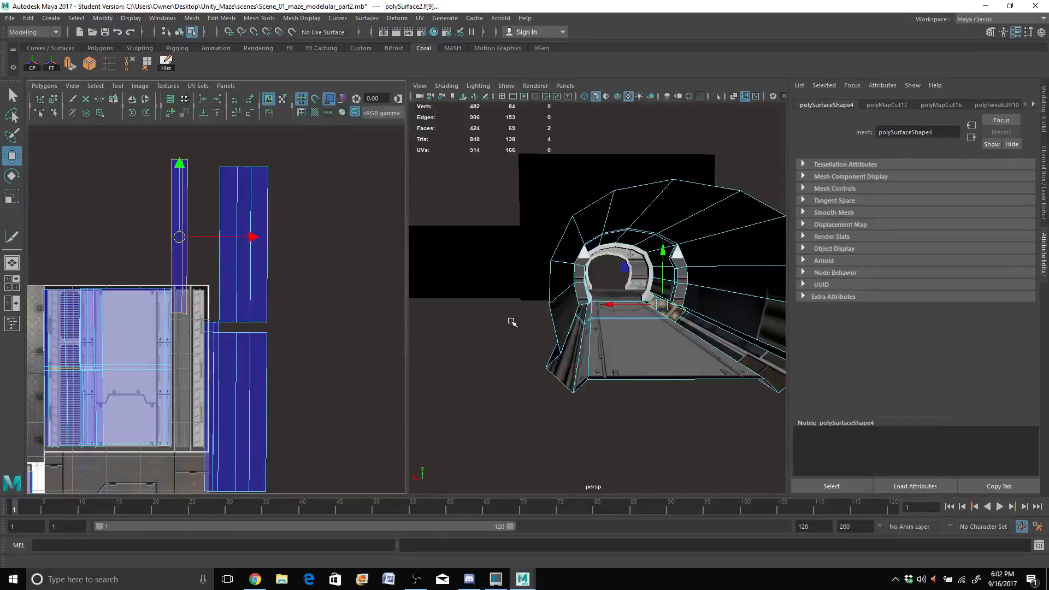
Step: Move the lower narrow strip's UV shell onto the vertical pipe texture and widen it horizontally to span the pipes
{"action": "left_click_drag", "start_coordinate": [643, 326], "coordinate": [606, 327], "text": "alt"}
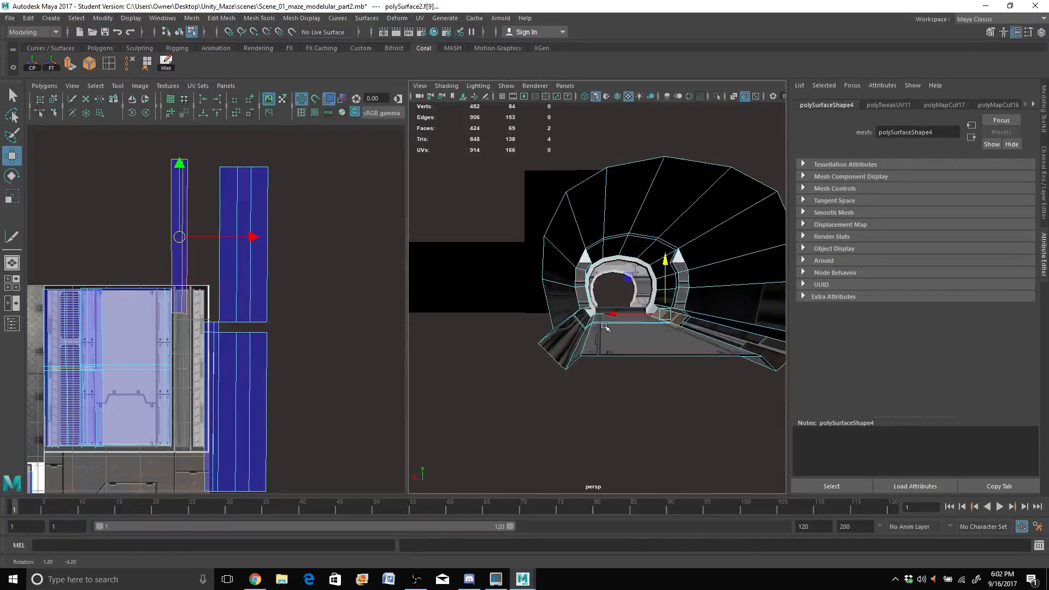
{"action": "left_click", "coordinate": [208, 382]}
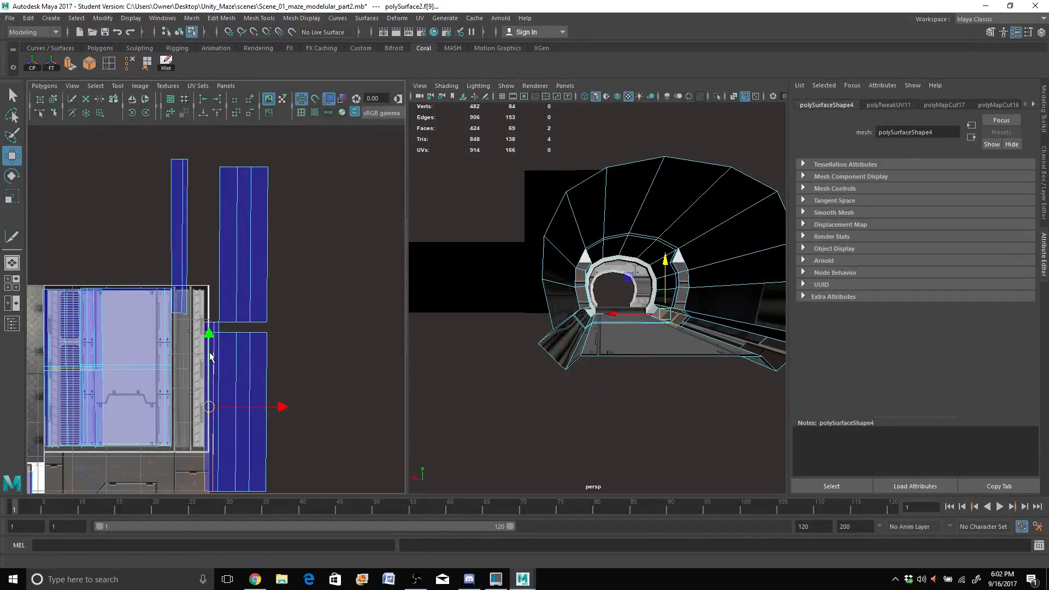
{"action": "left_click_drag", "start_coordinate": [197, 406], "coordinate": [134, 403]}
{"action": "scroll", "coordinate": [141, 404], "scroll_direction": "down", "scroll_amount": 5}
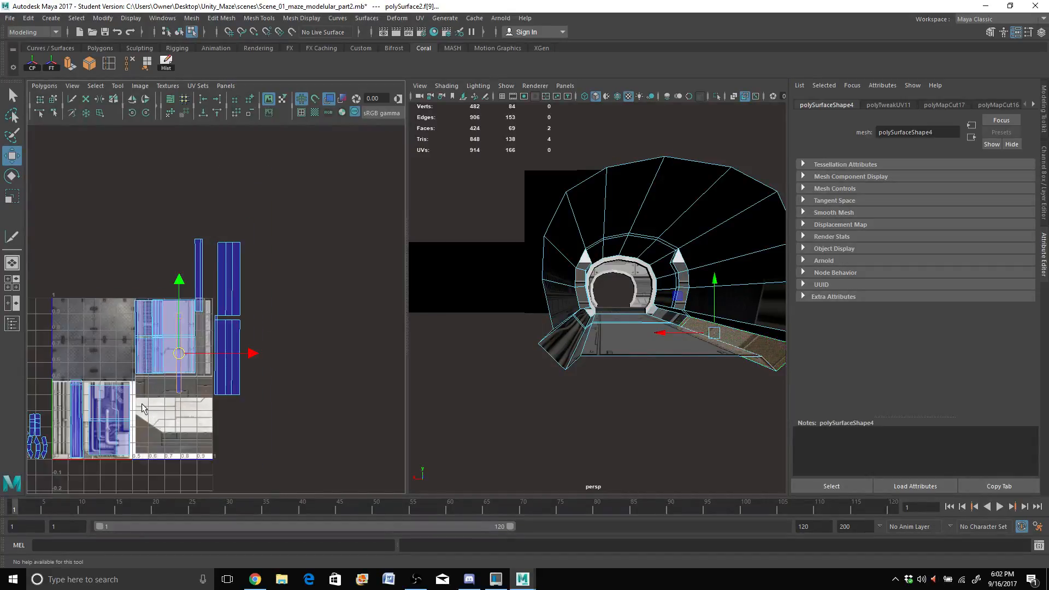
{"action": "left_click", "coordinate": [185, 355]}
{"action": "left_click_drag", "start_coordinate": [178, 354], "coordinate": [65, 421]}
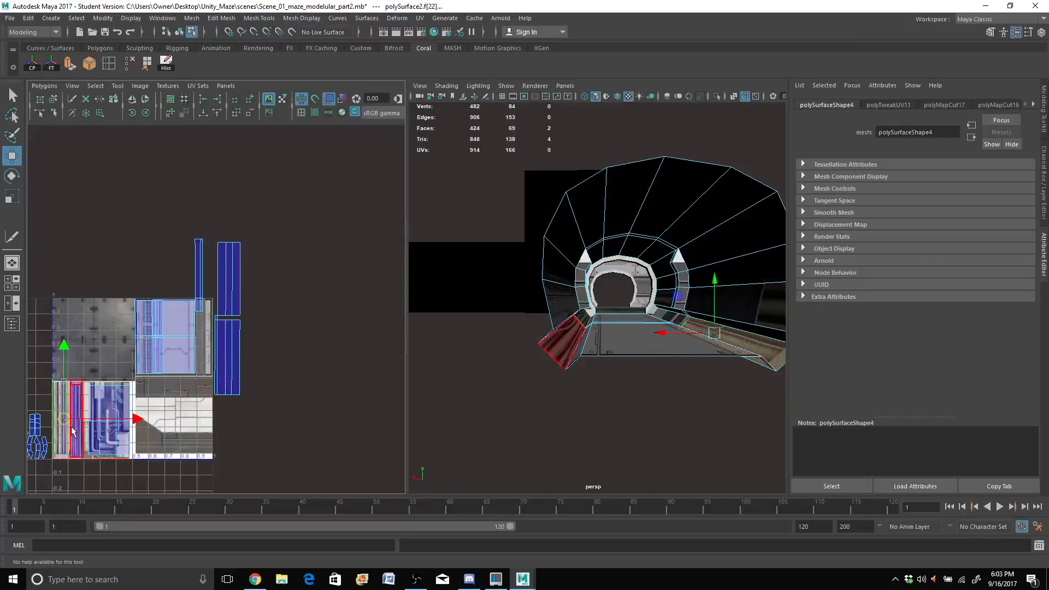
{"action": "key", "text": "r"}
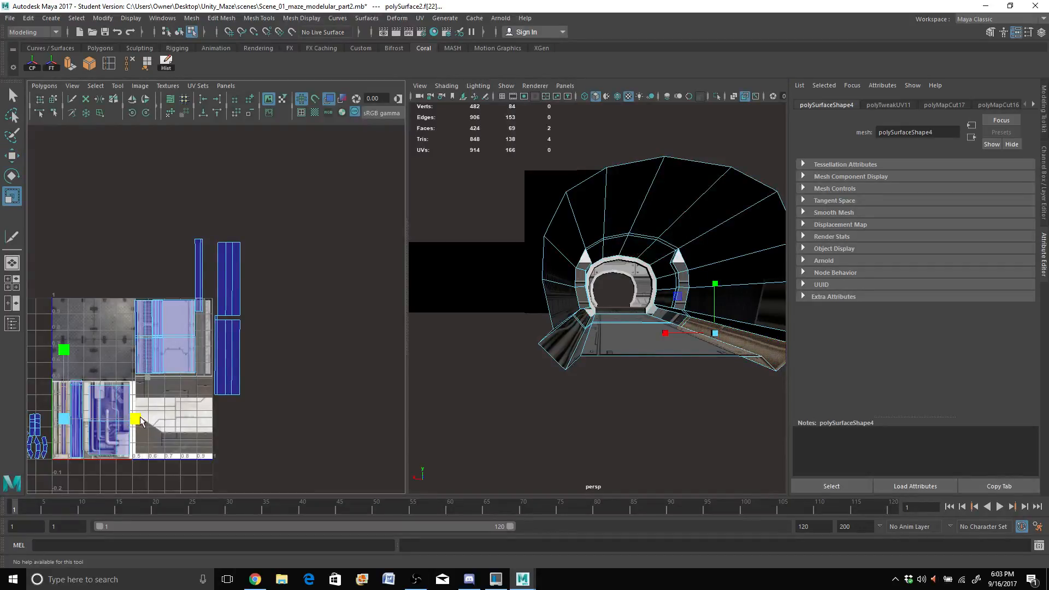
{"action": "left_click_drag", "start_coordinate": [141, 421], "coordinate": [409, 417]}
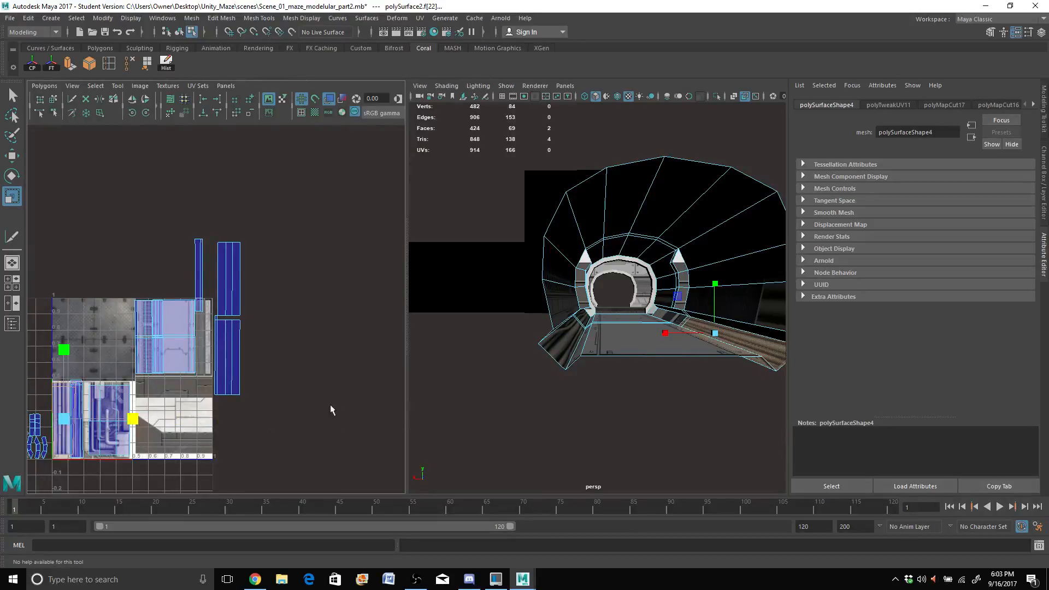
Step: Move the upper narrow strip's UV shell onto the same pipe texture and nudge it horizontally into line
{"action": "left_click", "coordinate": [200, 269]}
{"action": "key", "text": "w"}
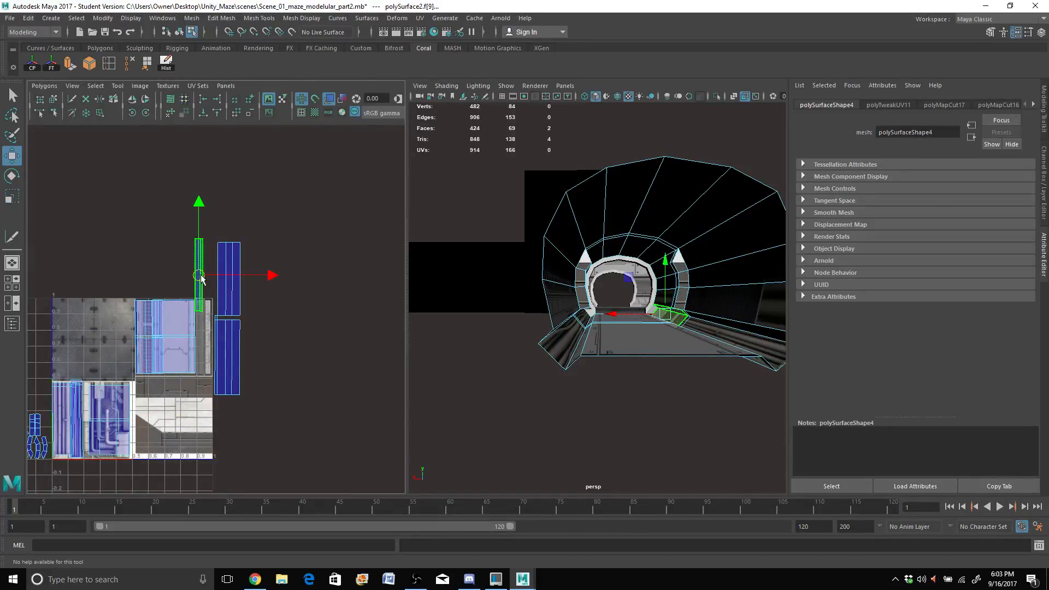
{"action": "left_click_drag", "start_coordinate": [199, 275], "coordinate": [61, 422]}
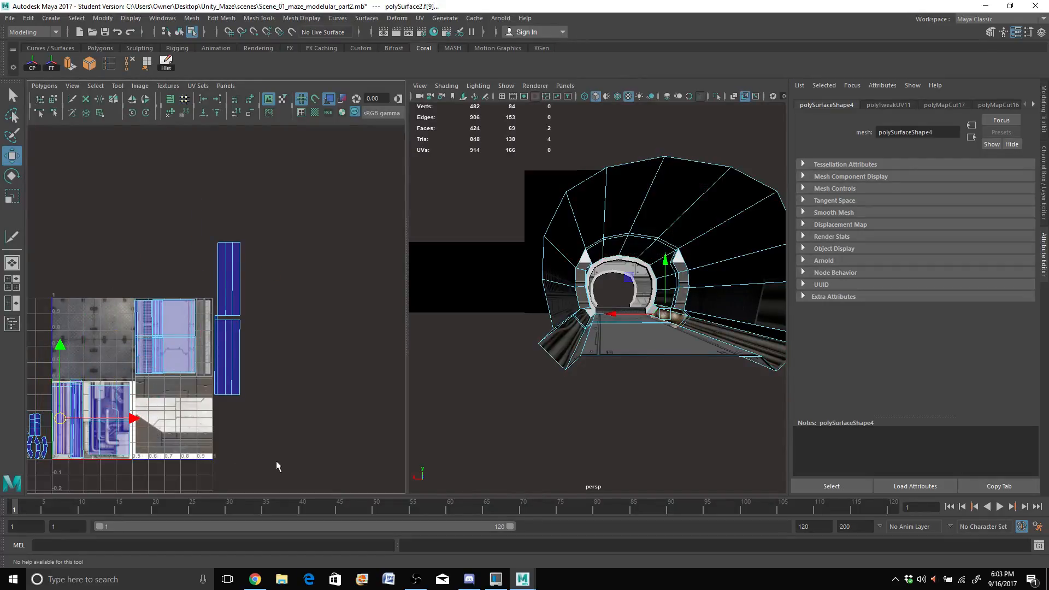
{"action": "key", "text": "r"}
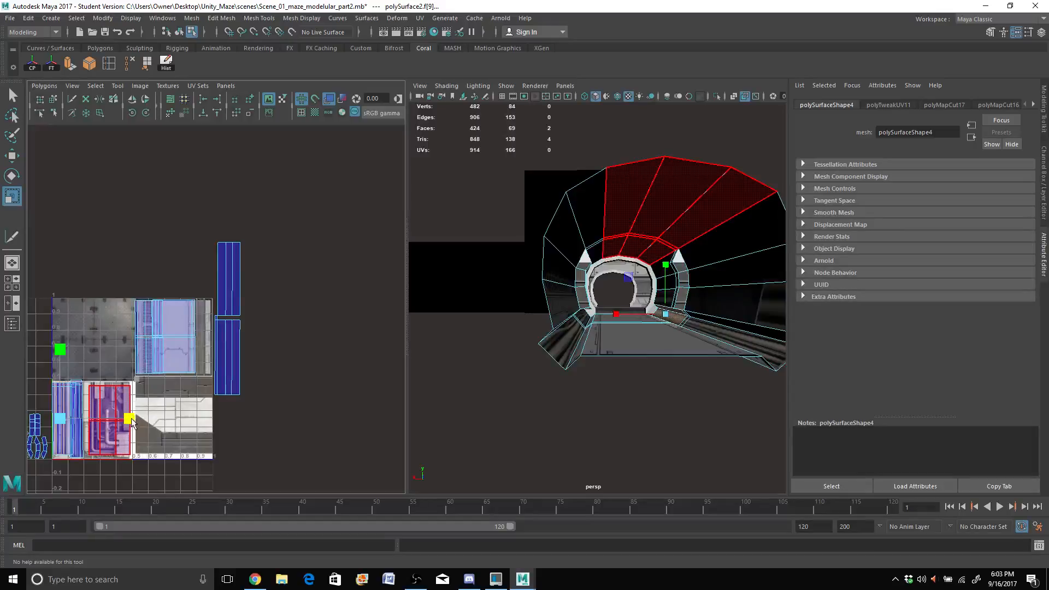
{"action": "key", "text": "w"}
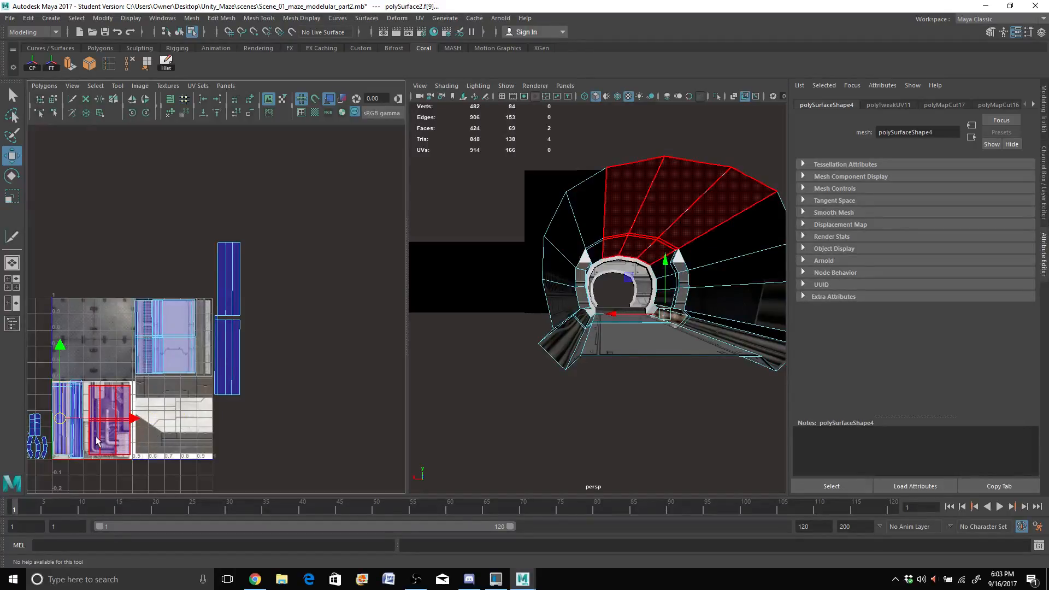
{"action": "left_click_drag", "start_coordinate": [134, 419], "coordinate": [131, 419]}
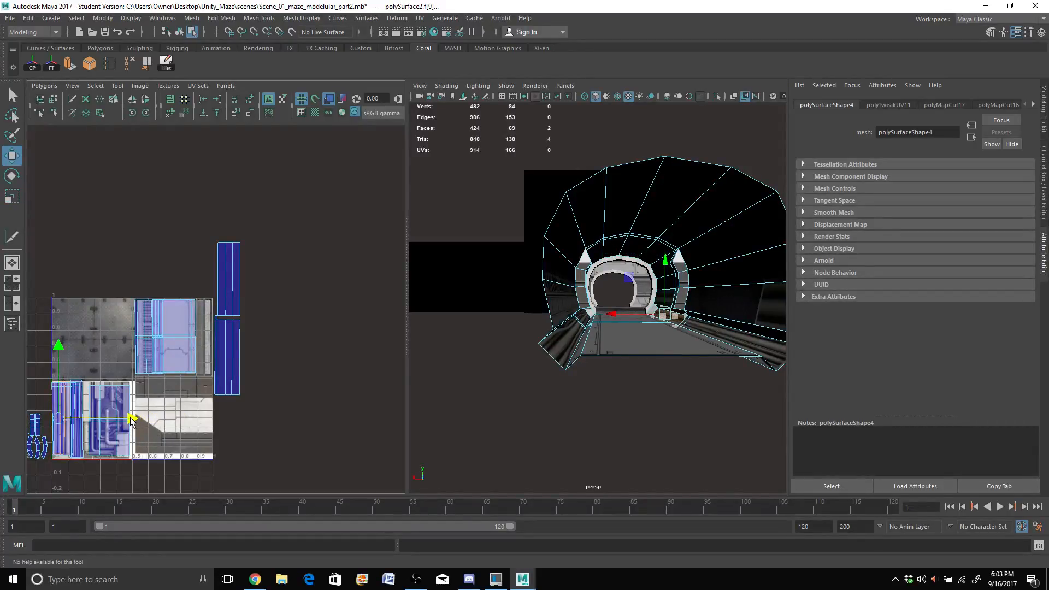
Step: Move the lower tall wall UV shell onto the grille panel texture, over the existing wall shells
{"action": "left_click", "coordinate": [225, 383]}
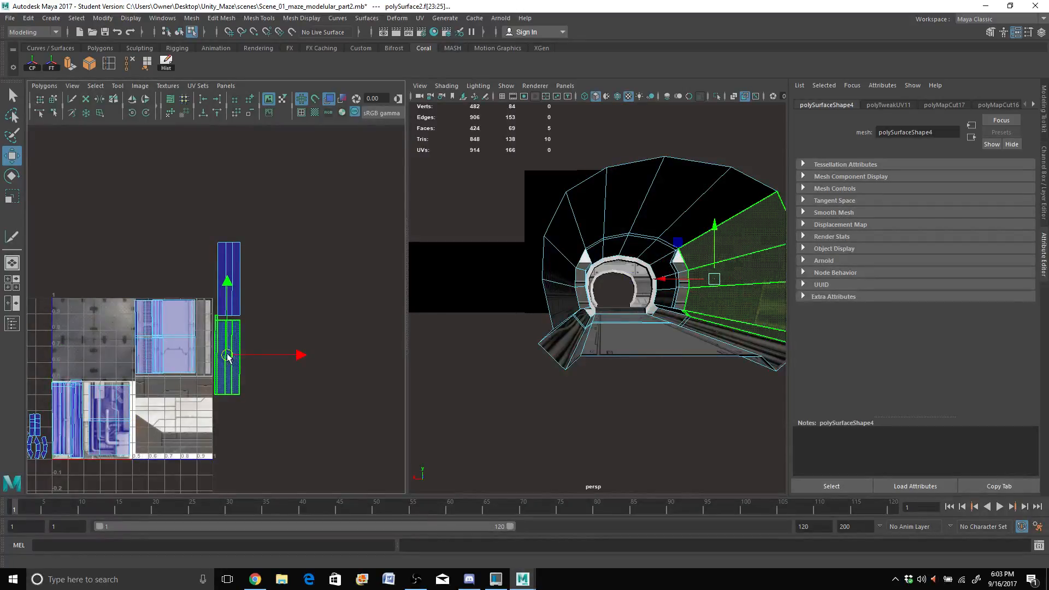
{"action": "left_click_drag", "start_coordinate": [228, 356], "coordinate": [70, 360]}
{"action": "scroll", "coordinate": [204, 346], "scroll_direction": "up", "scroll_amount": 3}
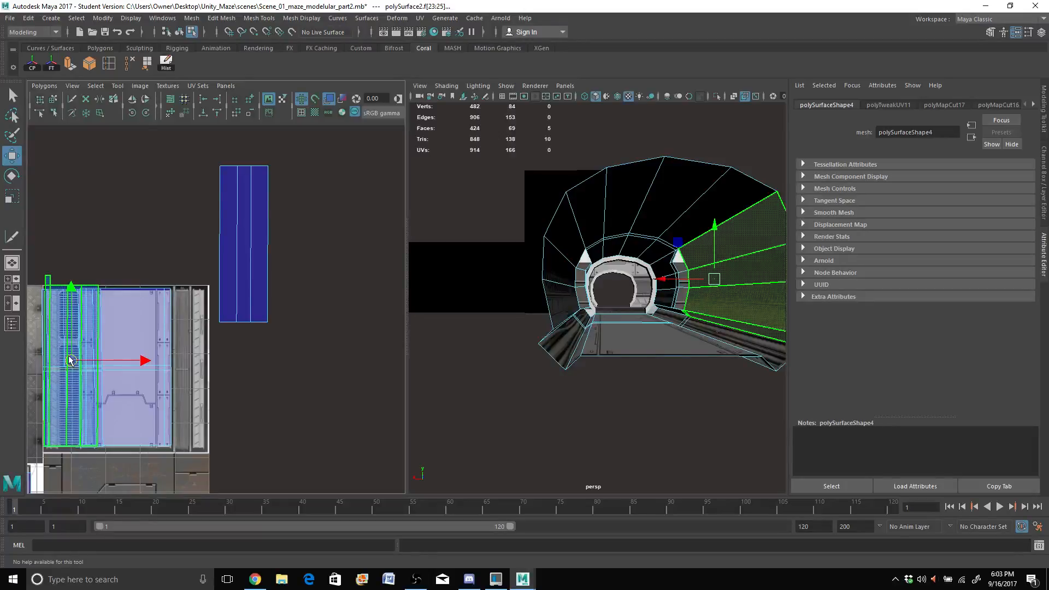
Step: Move the remaining tall wall UV shell onto the grille panel texture, aligned with the overlapping wall shells
{"action": "left_click", "coordinate": [441, 340]}
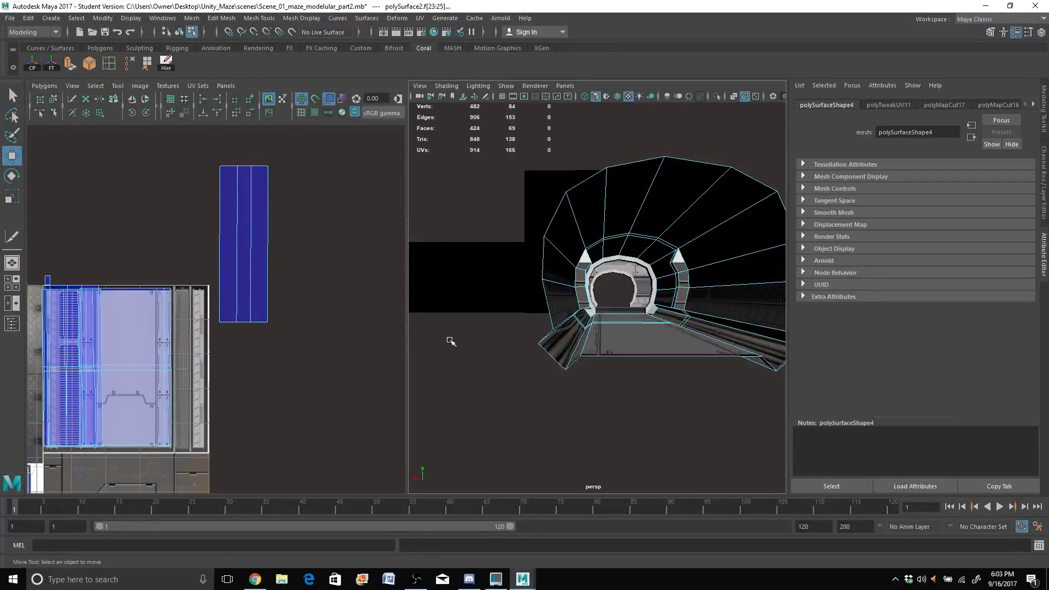
{"action": "mouse_move", "coordinate": [542, 333]}
{"action": "left_mouse_down", "text": "alt"}
{"action": "mouse_move", "coordinate": [559, 326]}
{"action": "mouse_move", "coordinate": [547, 335]}
{"action": "left_mouse_up", "text": "alt"}
{"action": "left_click", "coordinate": [261, 289]}
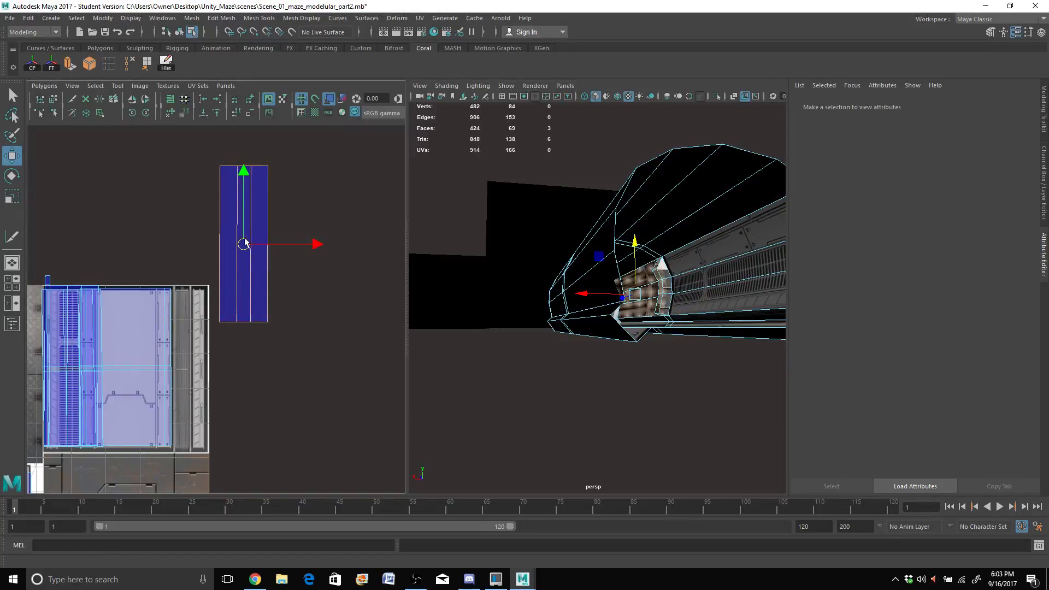
{"action": "left_click_drag", "start_coordinate": [229, 256], "coordinate": [74, 366]}
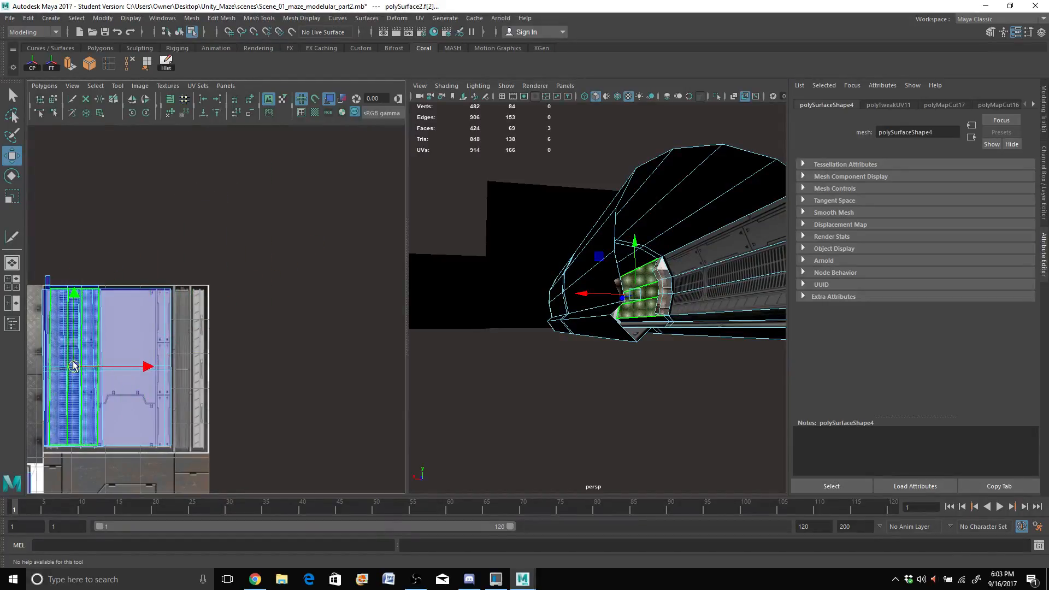
{"action": "left_click", "coordinate": [527, 375]}
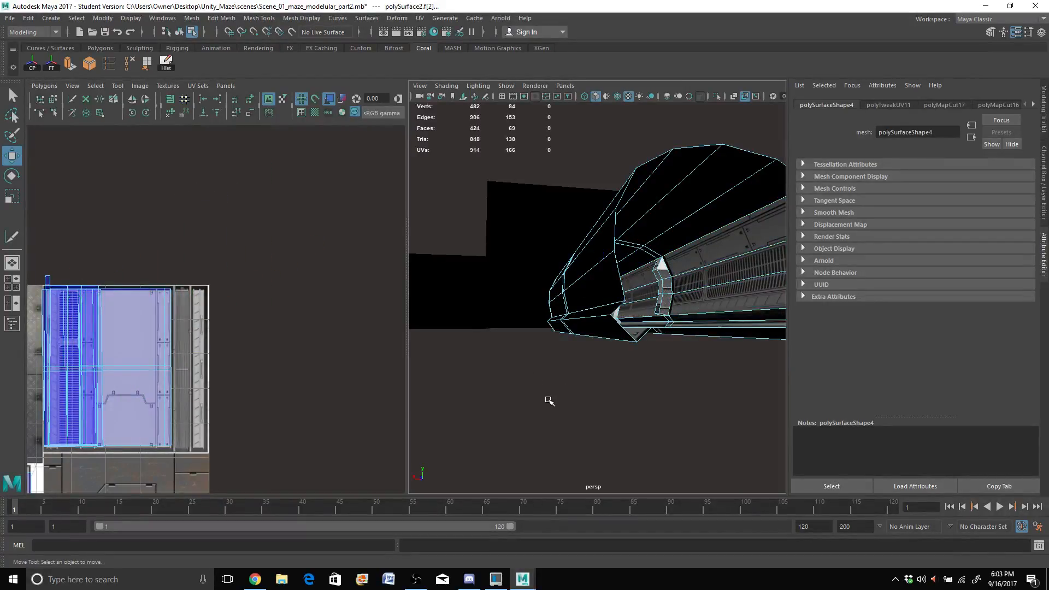
Step: Select the cluster of arch-frame UV shells outside the texture and move it onto the dark metal plate texture
{"action": "left_click_drag", "start_coordinate": [549, 401], "coordinate": [491, 396], "text": "alt"}
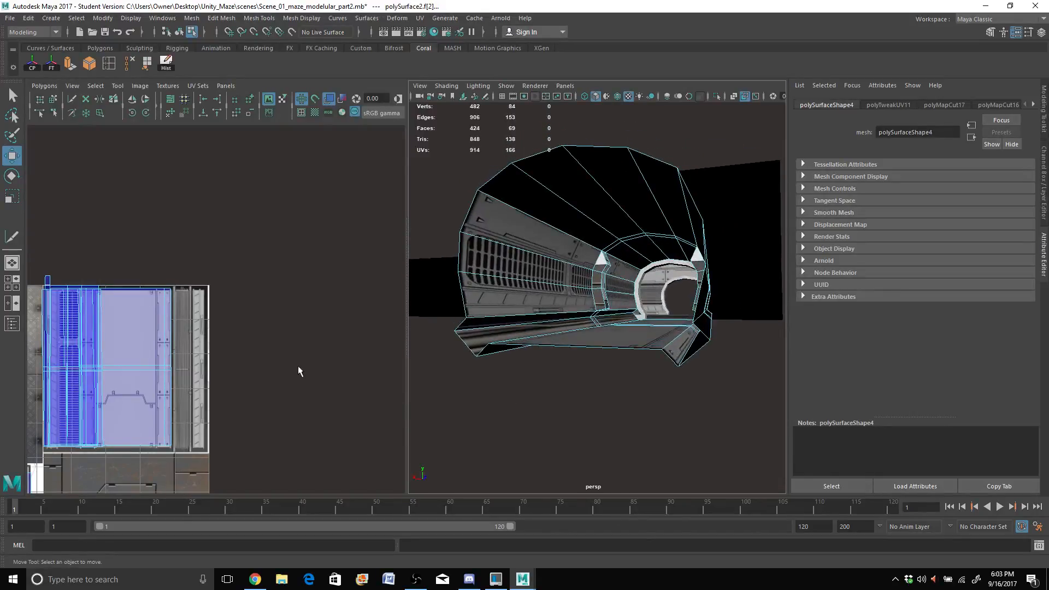
{"action": "left_click", "coordinate": [297, 365]}
{"action": "scroll", "coordinate": [274, 314], "scroll_direction": "down", "scroll_amount": 5}
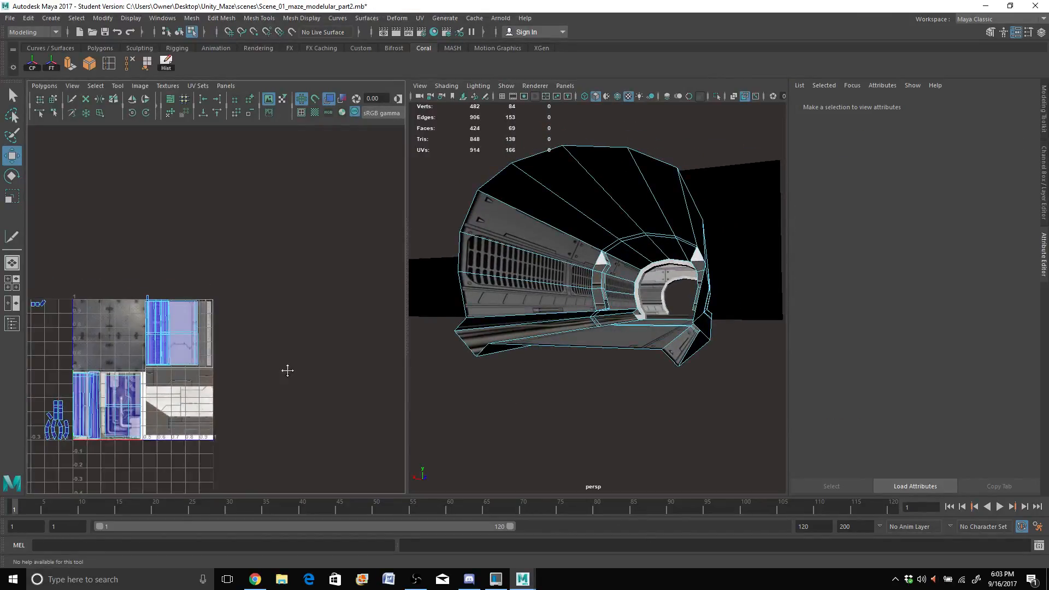
{"action": "middle_click_drag", "start_coordinate": [287, 371], "coordinate": [427, 362], "text": "alt"}
{"action": "scroll", "coordinate": [224, 377], "scroll_direction": "up", "scroll_amount": 2}
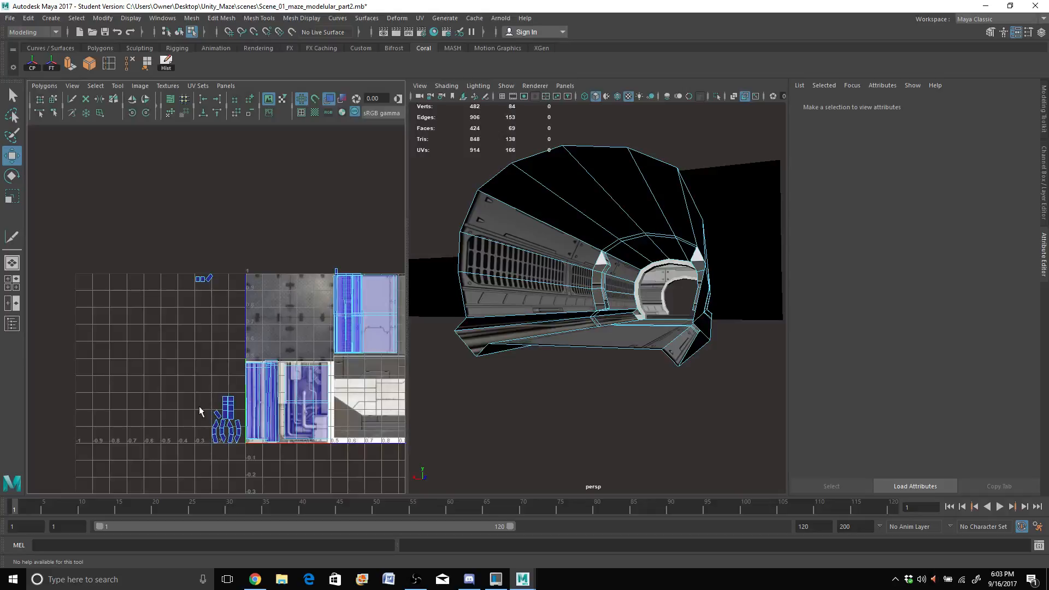
{"action": "left_click_drag", "start_coordinate": [200, 394], "coordinate": [249, 481]}
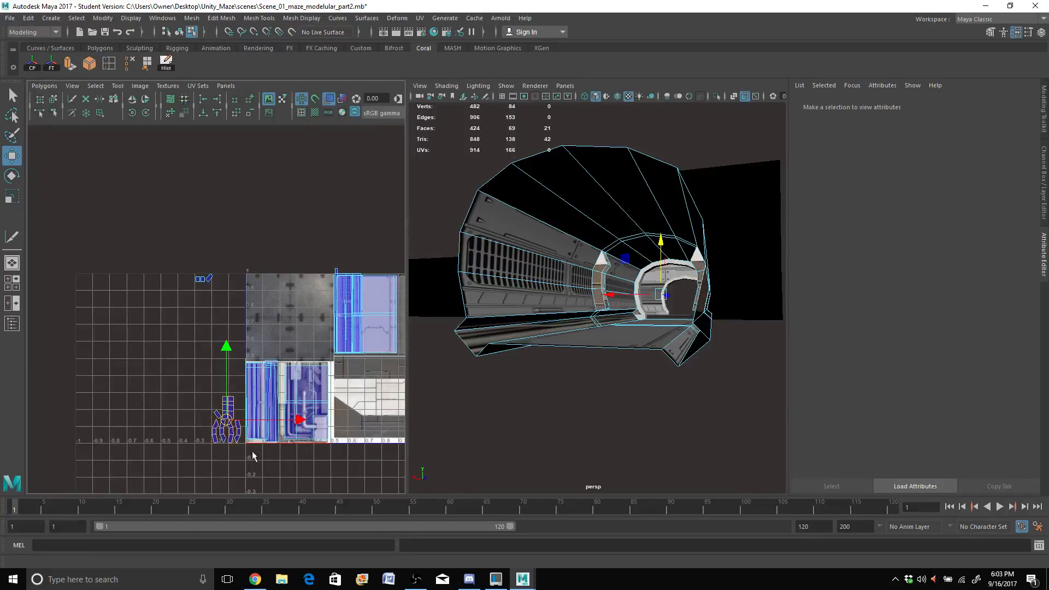
{"action": "left_click_drag", "start_coordinate": [228, 411], "coordinate": [279, 321]}
{"action": "scroll", "coordinate": [540, 329], "scroll_direction": "up", "scroll_amount": 5}
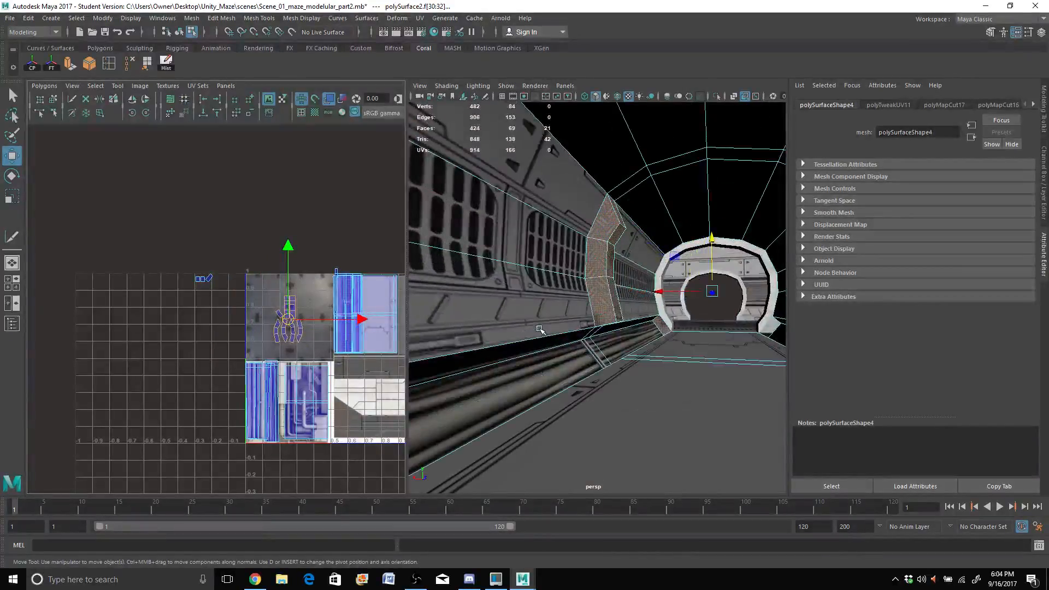
{"action": "scroll", "coordinate": [503, 306], "scroll_direction": "up", "scroll_amount": 4}
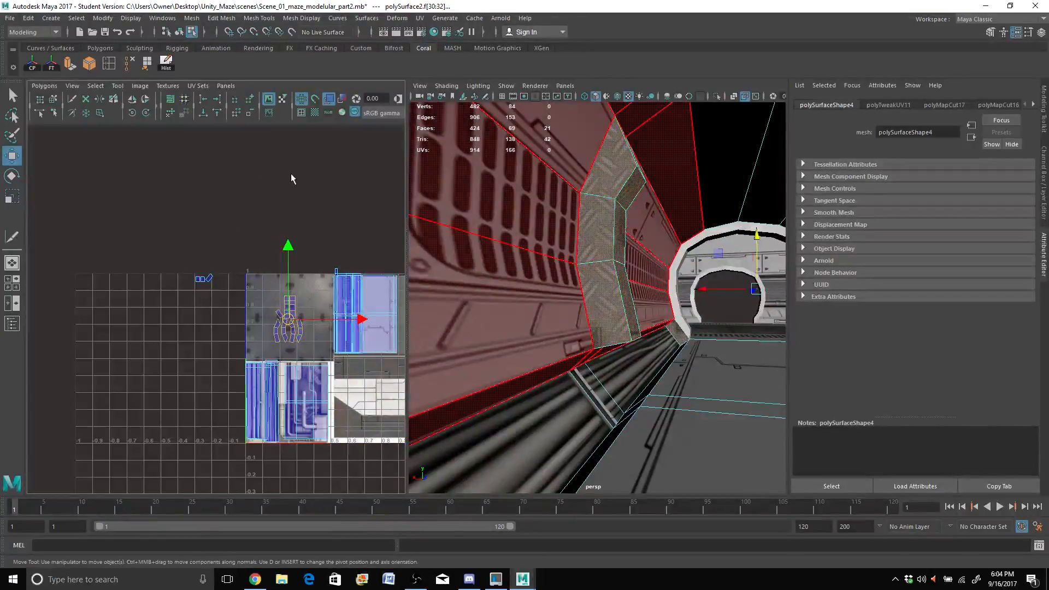
{"action": "scroll", "coordinate": [188, 270], "scroll_direction": "down", "scroll_amount": 1}
Step: Move the small three-face UV shell onto the dark metal plate texture and check the frames in the tunnel
{"action": "left_click", "coordinate": [207, 284]}
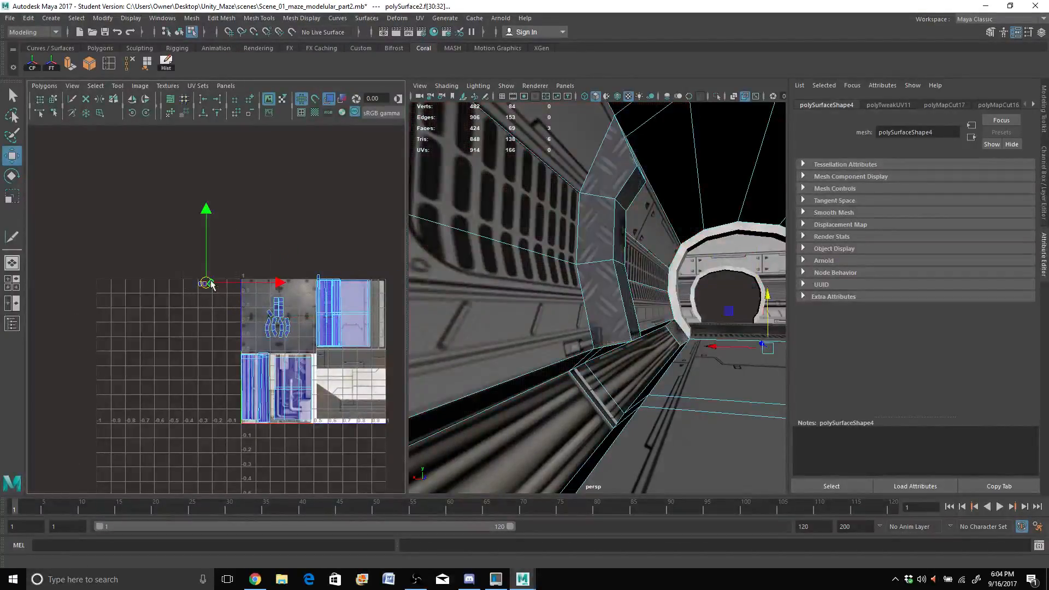
{"action": "left_click_drag", "start_coordinate": [243, 281], "coordinate": [257, 292]}
{"action": "middle_click_drag", "start_coordinate": [321, 278], "coordinate": [328, 281], "text": "alt"}
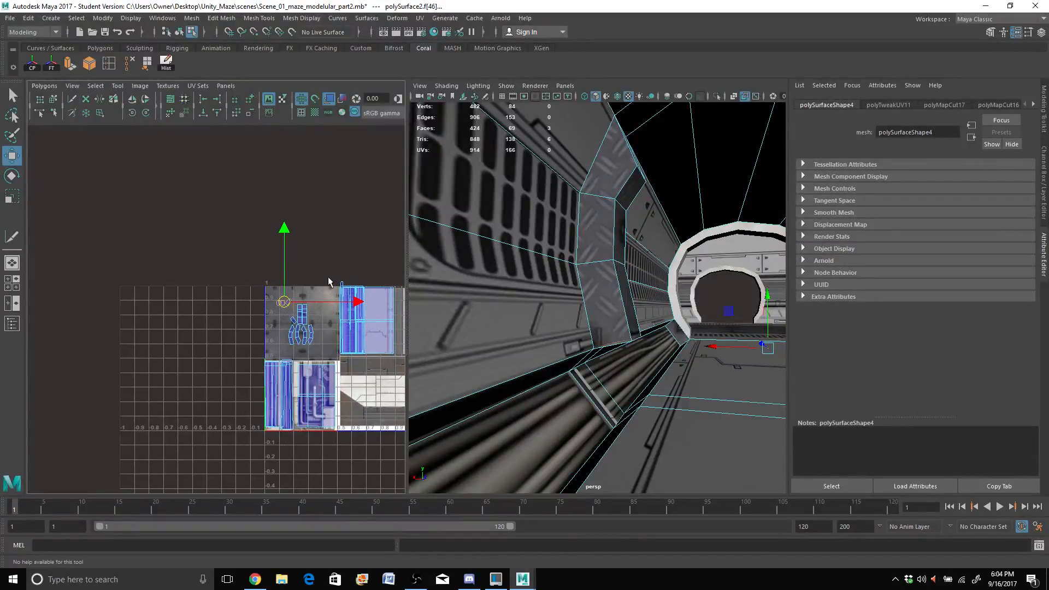
{"action": "scroll", "coordinate": [318, 214], "scroll_direction": "down", "scroll_amount": 3}
{"action": "scroll", "coordinate": [609, 267], "scroll_direction": "down", "scroll_amount": 4}
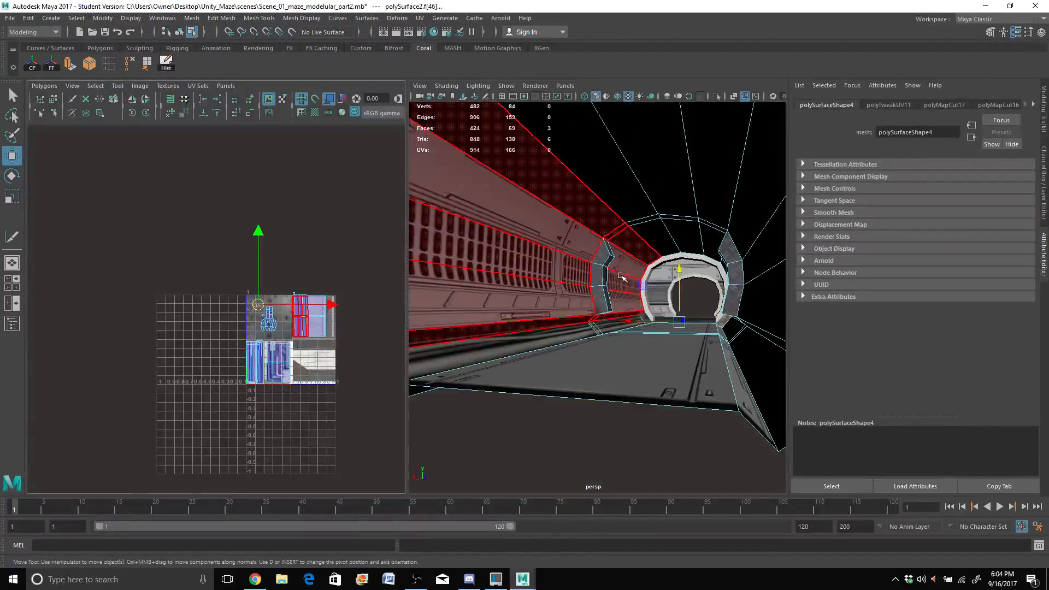
{"action": "mouse_move", "coordinate": [619, 272]}
{"action": "left_mouse_down", "text": "alt"}
{"action": "mouse_move", "coordinate": [630, 279]}
{"action": "mouse_move", "coordinate": [614, 281]}
{"action": "left_mouse_up", "text": "alt"}
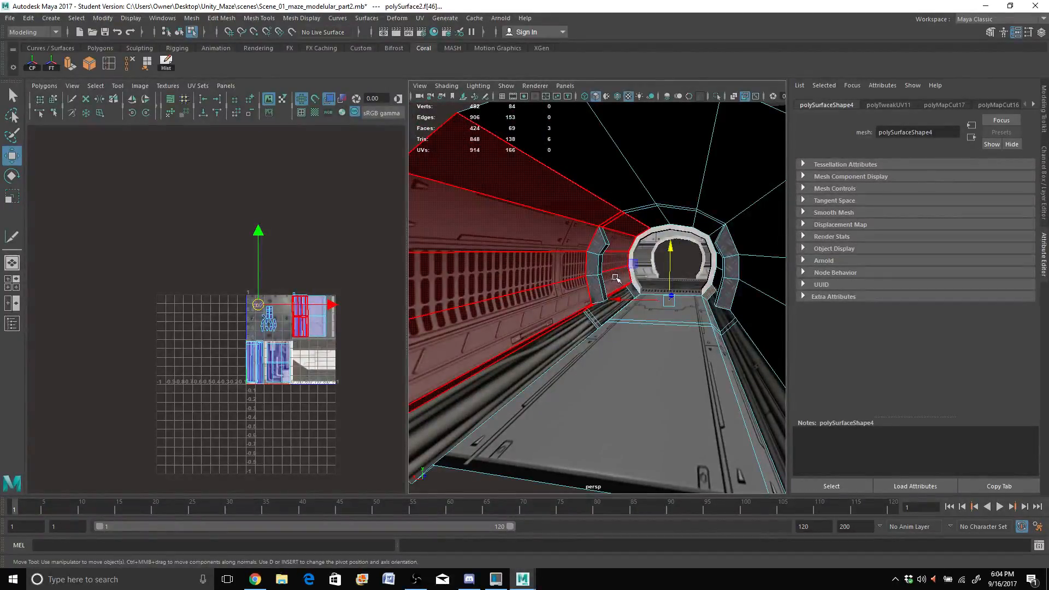
Step: Leave face selection mode and select the whole round tunnel mesh as an object
{"action": "scroll", "coordinate": [616, 277], "scroll_direction": "down", "scroll_amount": 8}
{"action": "scroll", "coordinate": [600, 262], "scroll_direction": "up", "scroll_amount": 5}
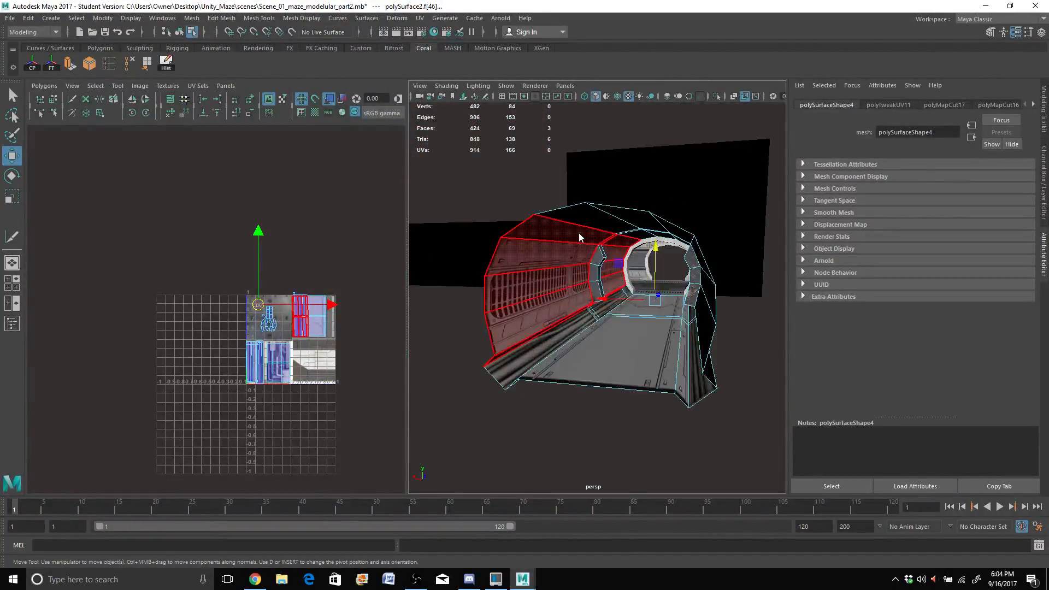
{"action": "right_click_drag", "start_coordinate": [579, 238], "coordinate": [618, 215]}
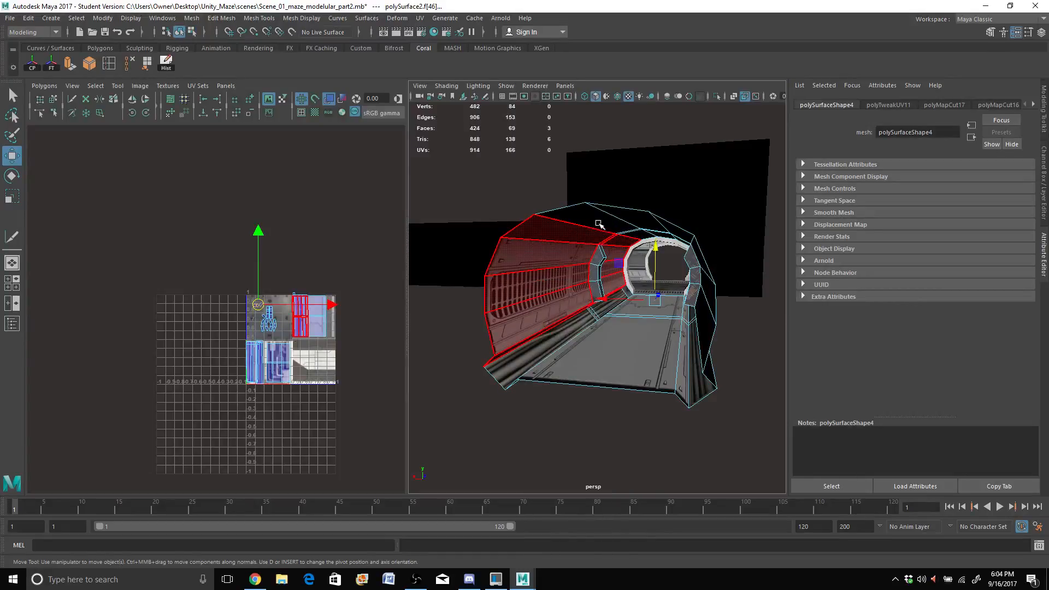
{"action": "left_click", "coordinate": [522, 190]}
{"action": "scroll", "coordinate": [521, 191], "scroll_direction": "down", "scroll_amount": 8}
{"action": "scroll", "coordinate": [538, 218], "scroll_direction": "up", "scroll_amount": 2}
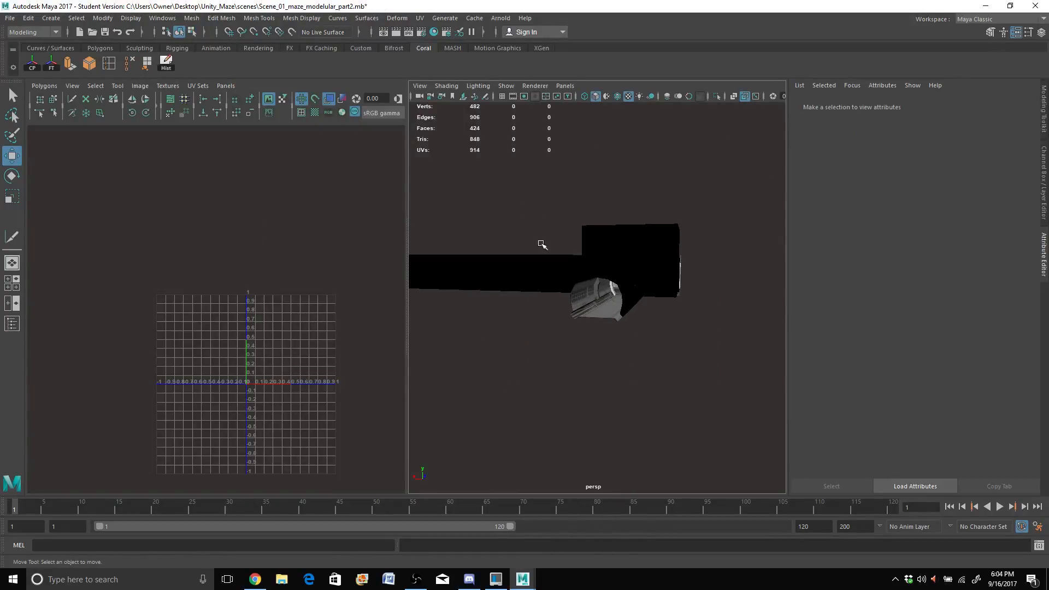
{"action": "left_click_drag", "start_coordinate": [542, 244], "coordinate": [621, 290], "text": "alt"}
{"action": "left_click", "coordinate": [617, 290]}
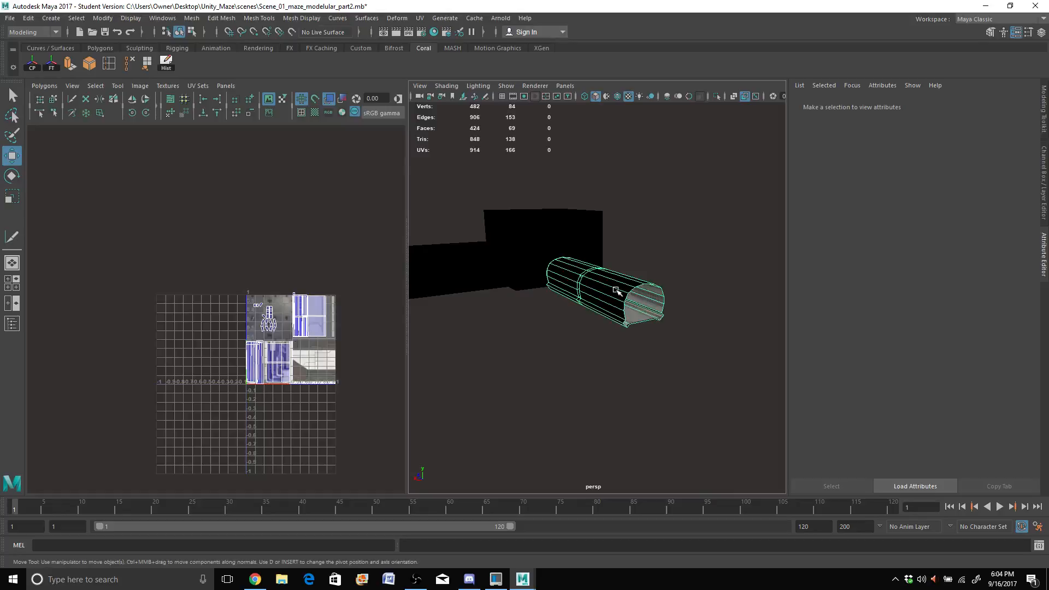
Step: Move polySurface2 out of the Mesh_X4_Junction group to the scene's top level and delete its construction history
{"action": "left_click", "coordinate": [13, 324]}
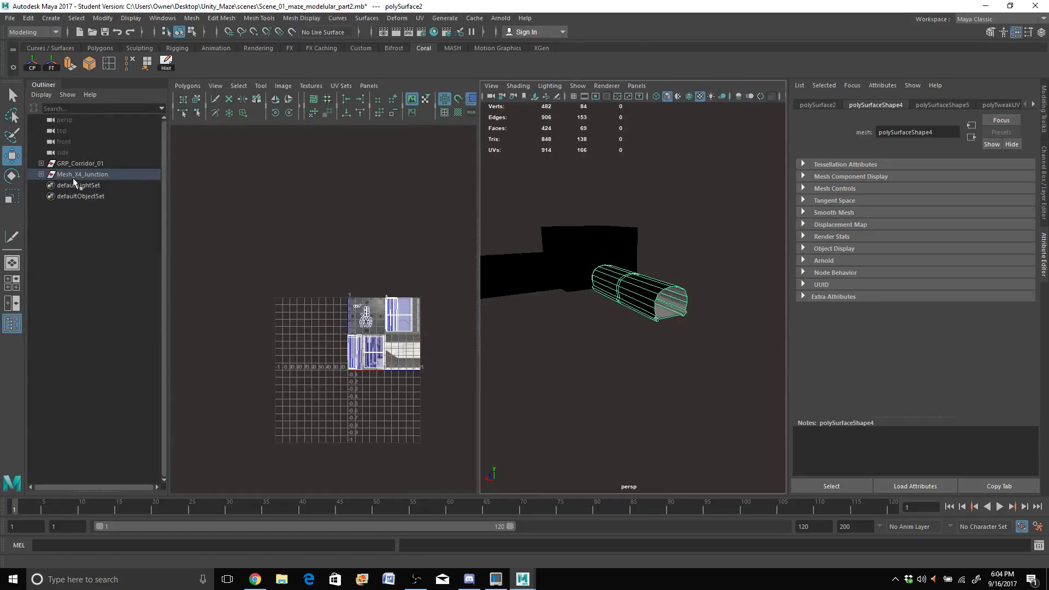
{"action": "left_click", "coordinate": [41, 174]}
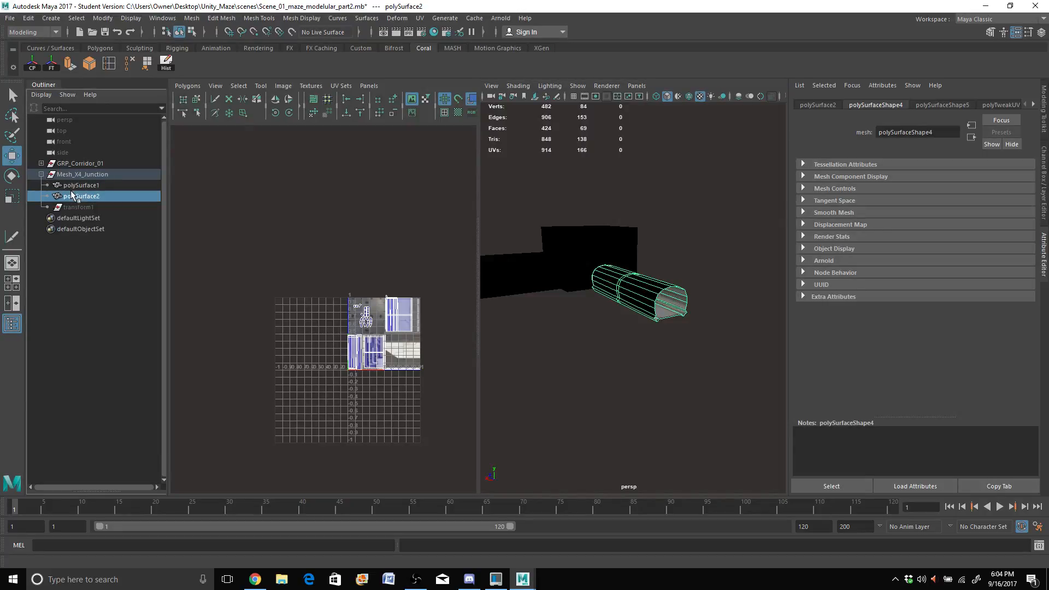
{"action": "left_click_drag", "start_coordinate": [71, 198], "coordinate": [69, 245]}
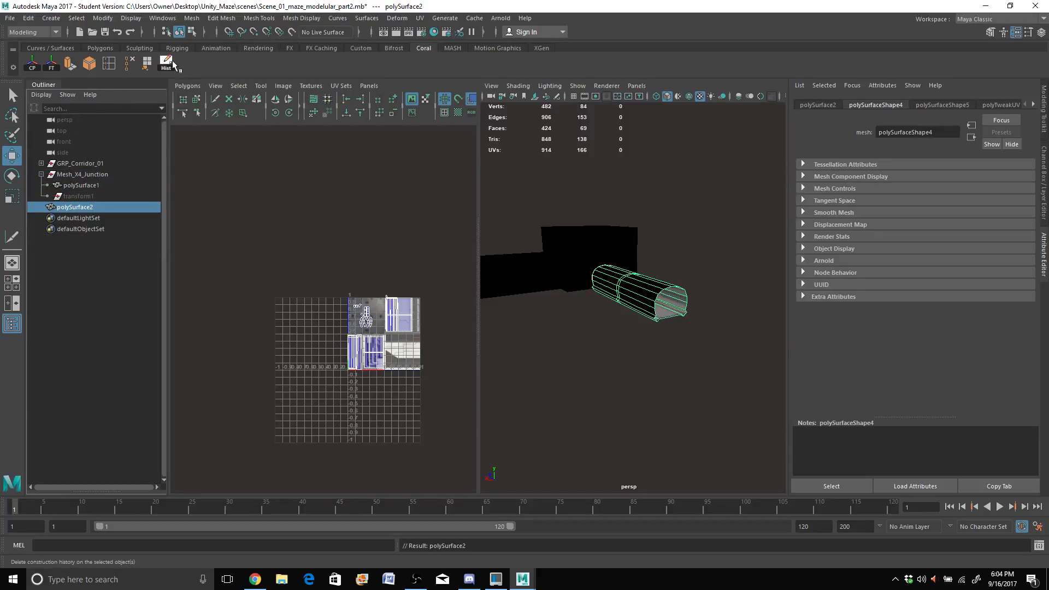
Step: Rename polySurface2 as Mesh_Corridor_Round
{"action": "double_click", "coordinate": [85, 207]}
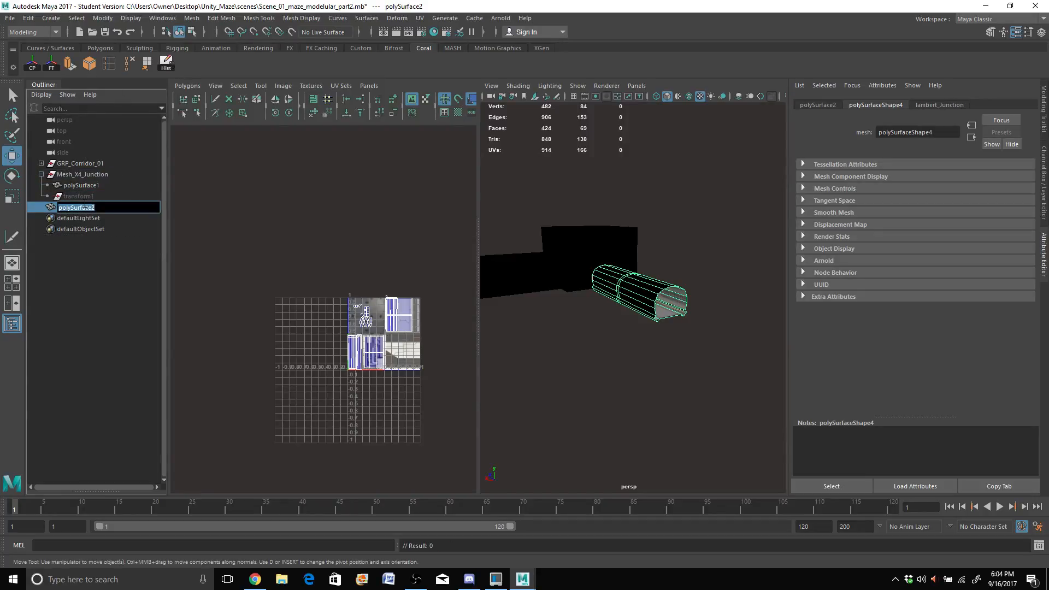
{"action": "type", "text": "Mesh_Corridor_Round"}
{"action": "key", "text": "Return"}
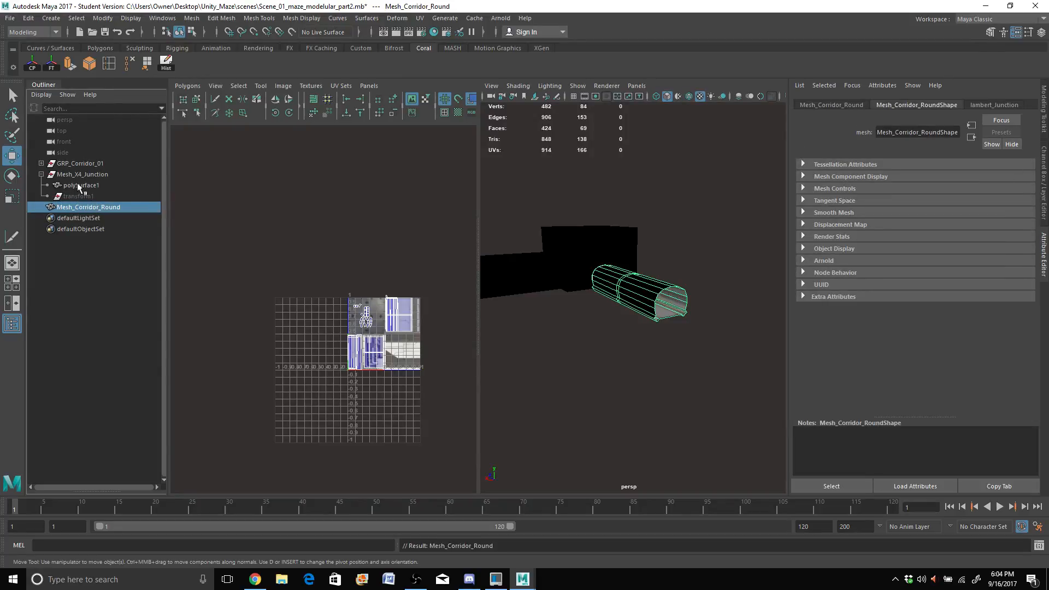
Step: Copy the parent group's name and rename its child polySurface1 as Mesh_X4_Junction
{"action": "left_click", "coordinate": [80, 186]}
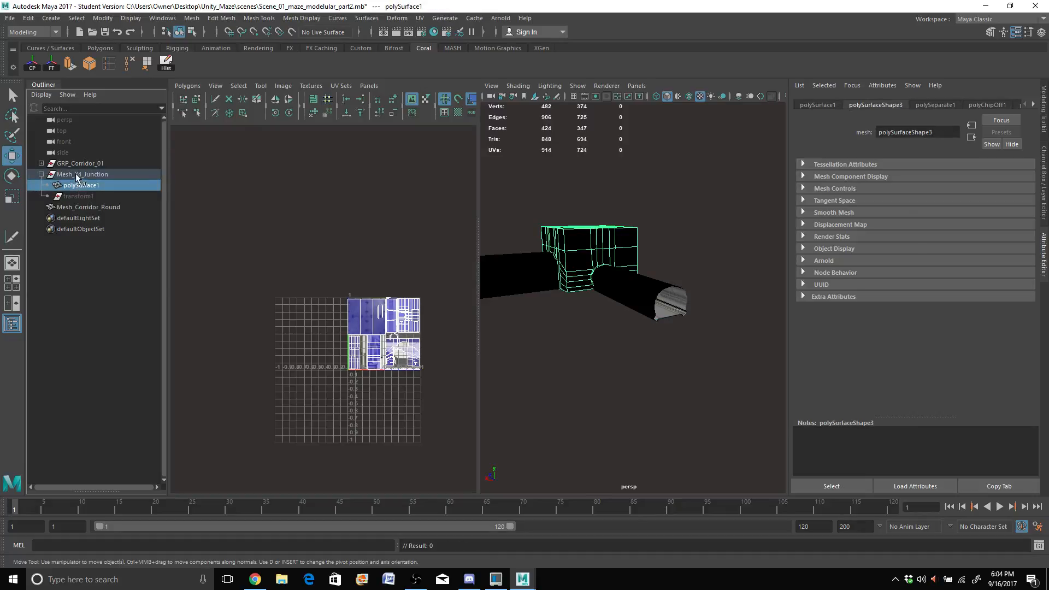
{"action": "left_click", "coordinate": [77, 175]}
{"action": "double_click", "coordinate": [77, 174]}
{"action": "key", "text": "ctrl+c"}
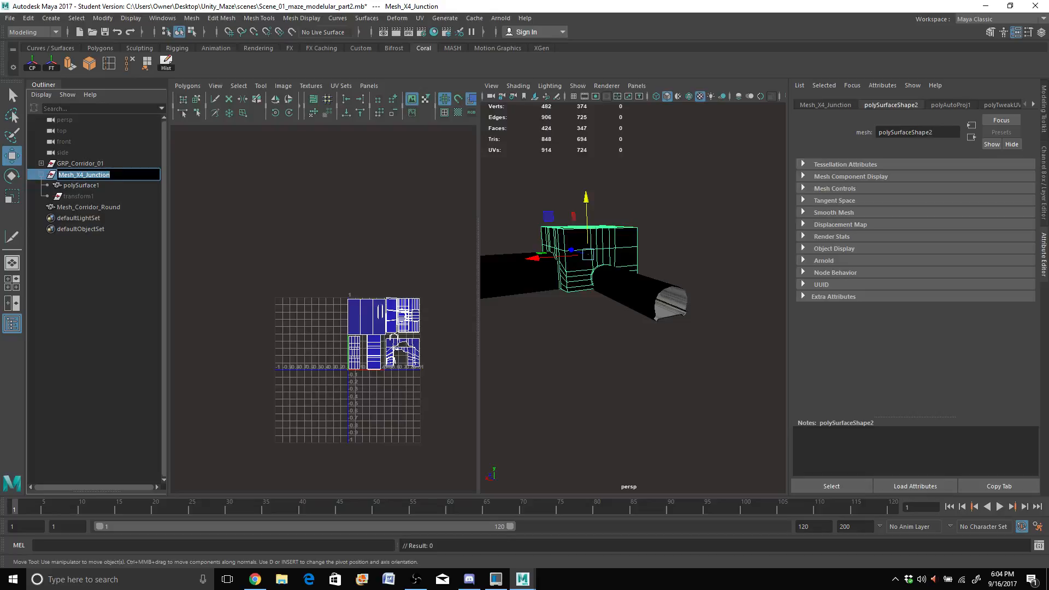
{"action": "left_click", "coordinate": [75, 186]}
{"action": "double_click", "coordinate": [74, 186]}
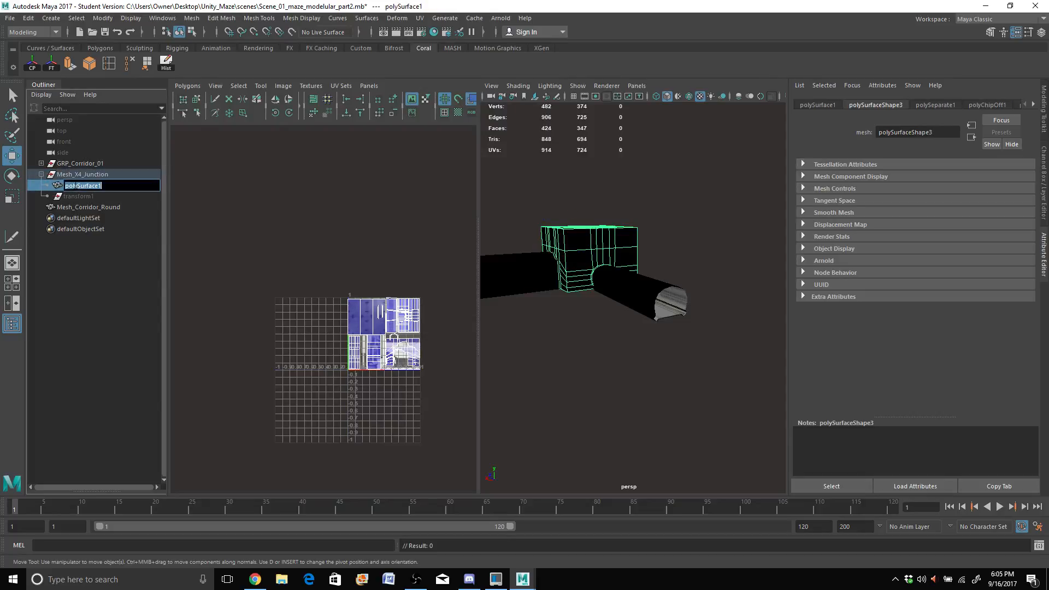
{"action": "key", "text": "ctrl+v"}
{"action": "key", "text": "Return"}
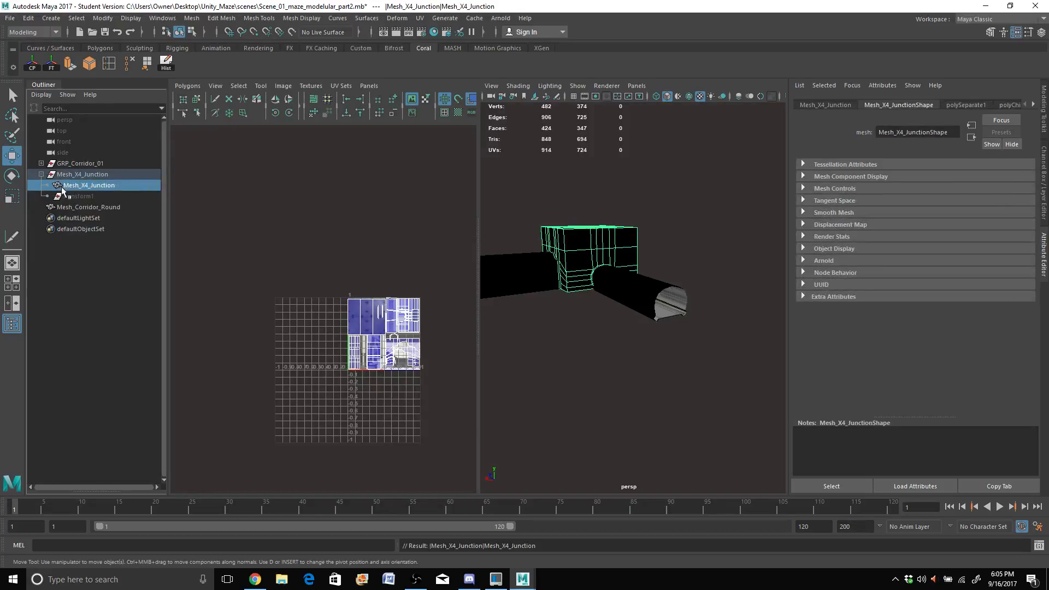
Step: Move the junction mesh out of its parent group to the top level and delete its construction history
{"action": "left_click_drag", "start_coordinate": [68, 186], "coordinate": [35, 239]}
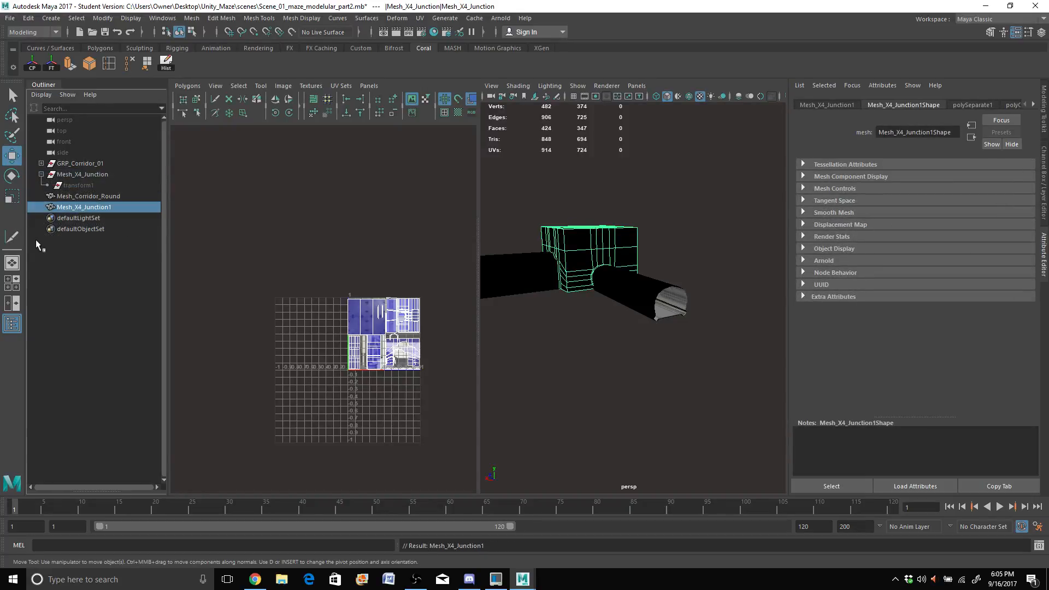
{"action": "left_click", "coordinate": [165, 62]}
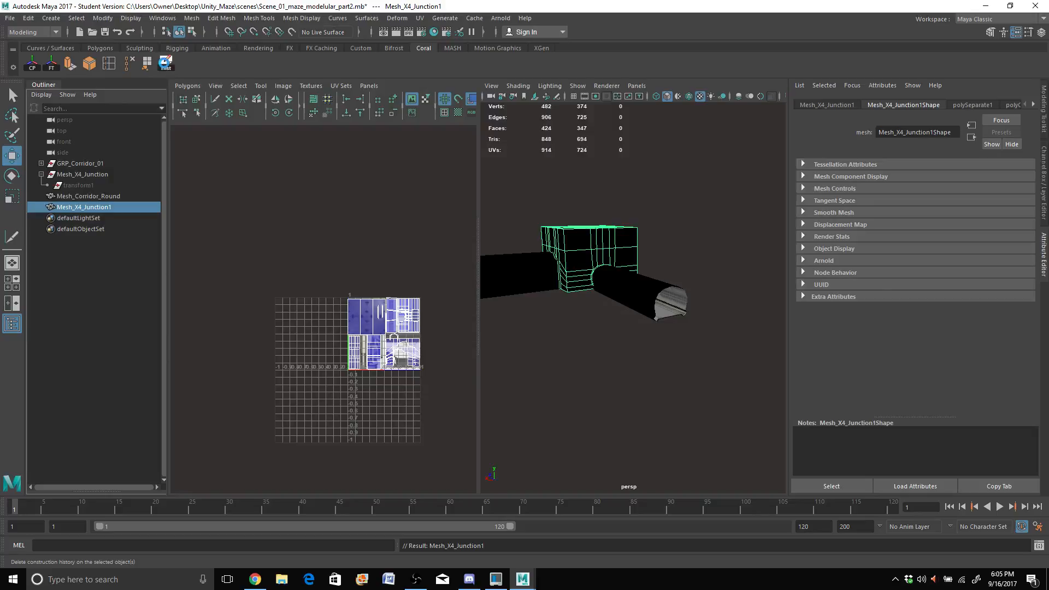
Step: Check which meshes the GRP_Corridor_01 group contains
{"action": "left_click", "coordinate": [73, 165]}
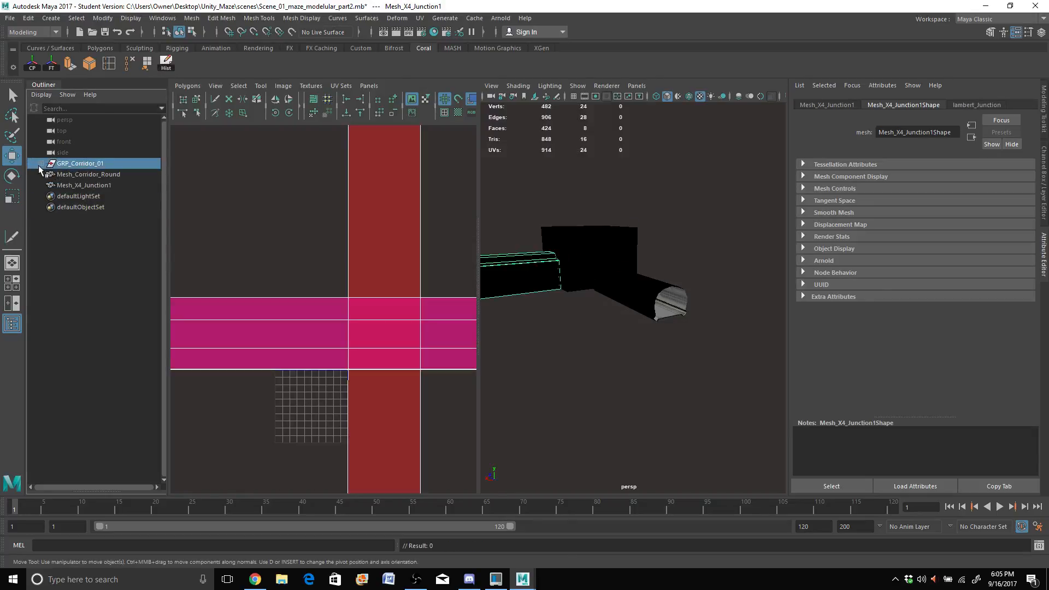
{"action": "left_click", "coordinate": [36, 164]}
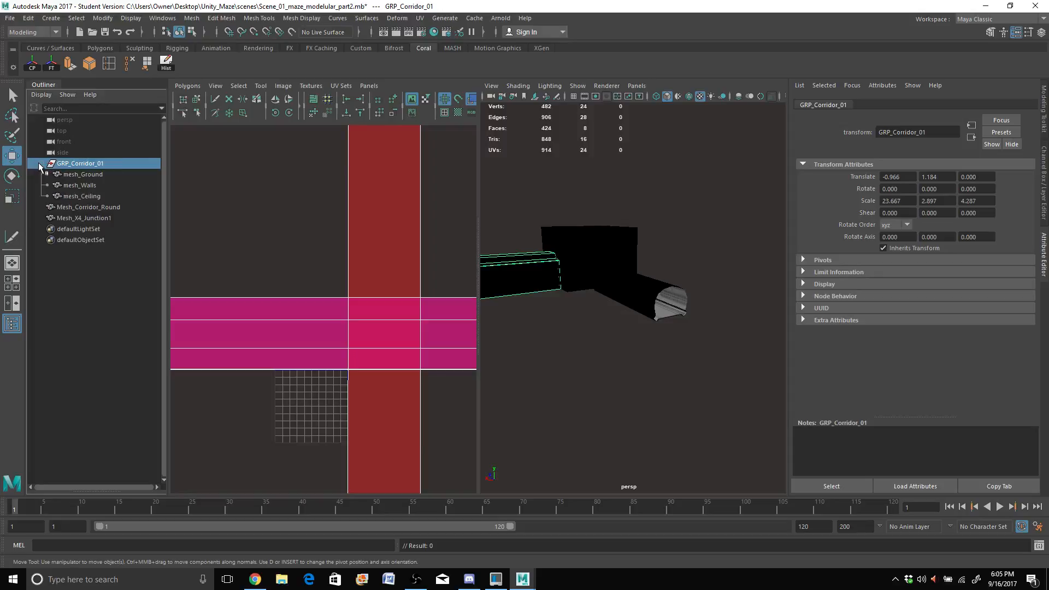
{"action": "left_click", "coordinate": [36, 164]}
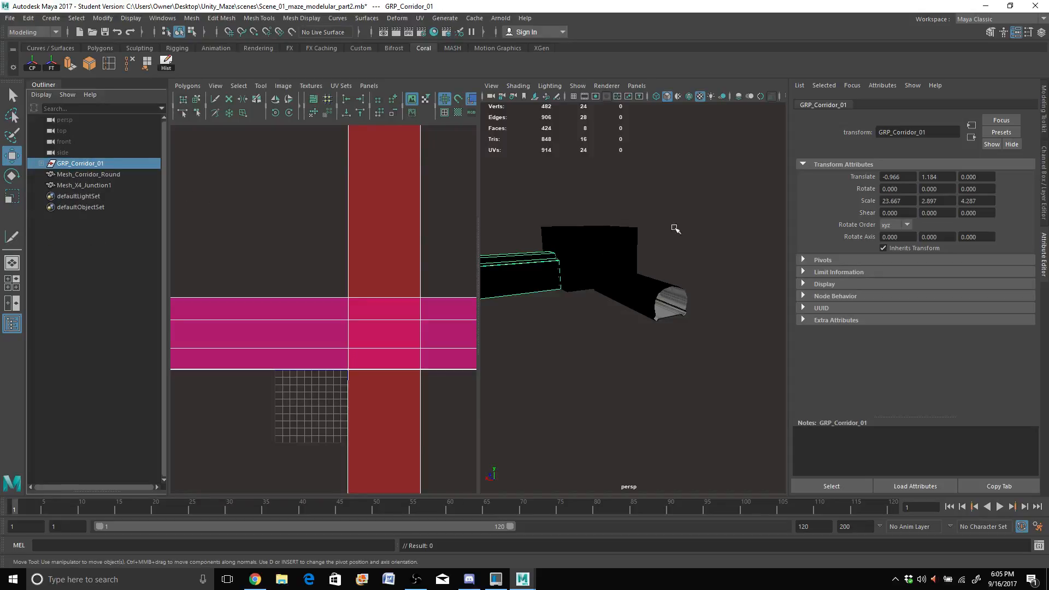
Step: Clear the selection, enlarge the perspective view to fill the workspace and hide the Outliner
{"action": "left_click", "coordinate": [652, 228]}
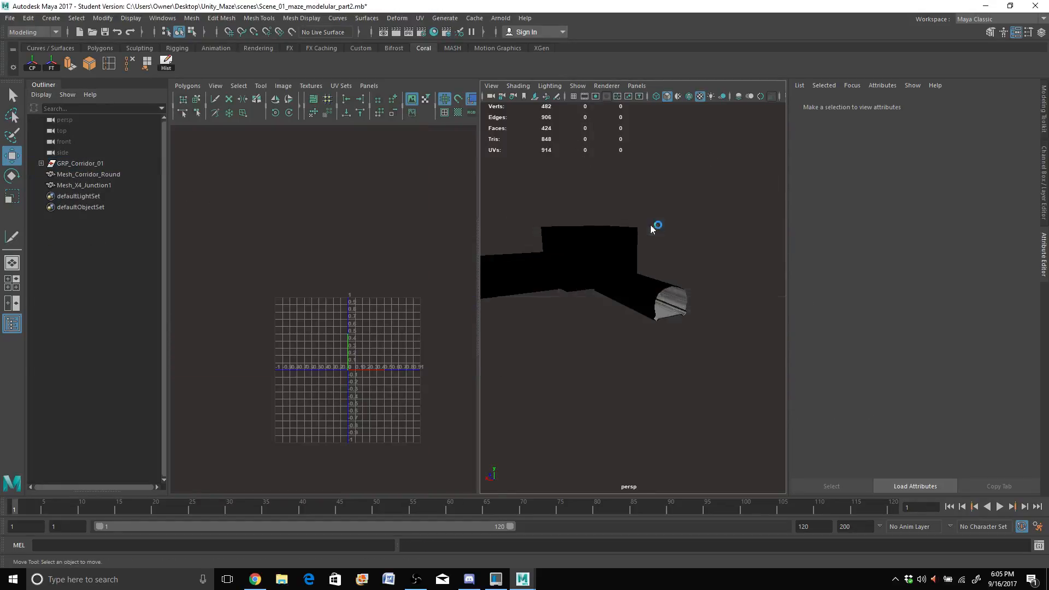
{"action": "key", "text": "space"}
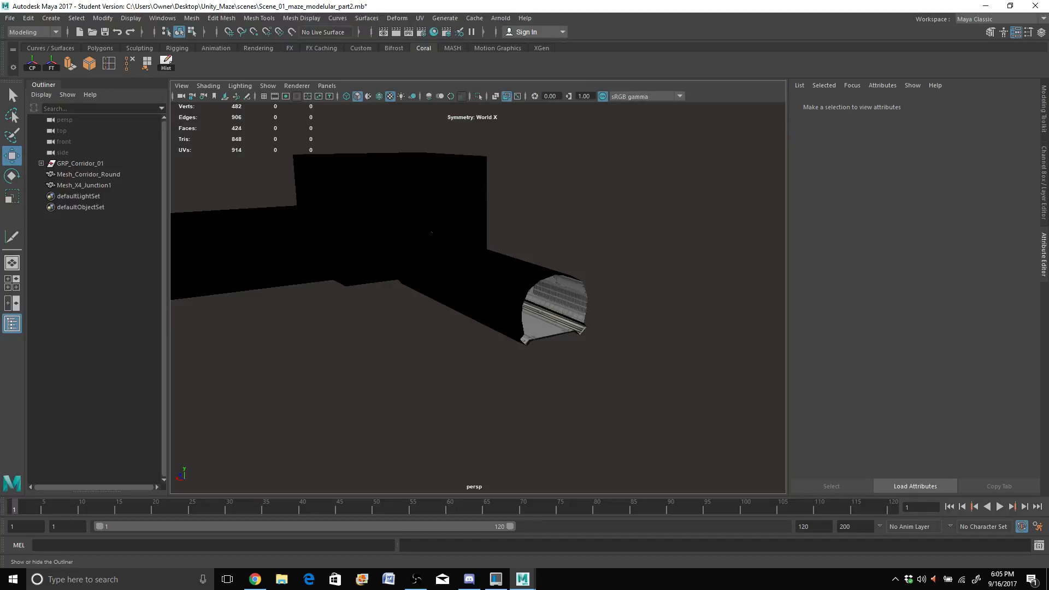
{"action": "left_click", "coordinate": [12, 323]}
Step: Examine the straight corridor, the junction block and the round tunnel from several sides
{"action": "scroll", "coordinate": [281, 293], "scroll_direction": "up", "scroll_amount": 2}
{"action": "scroll", "coordinate": [281, 293], "scroll_direction": "down", "scroll_amount": 4}
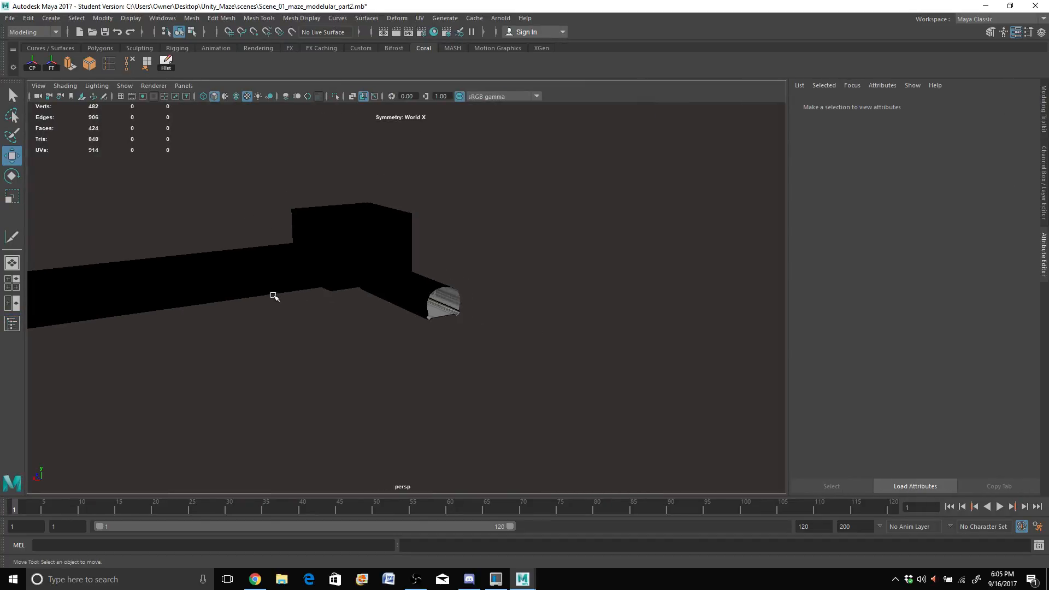
{"action": "left_click_drag", "start_coordinate": [274, 296], "coordinate": [253, 287], "text": "alt"}
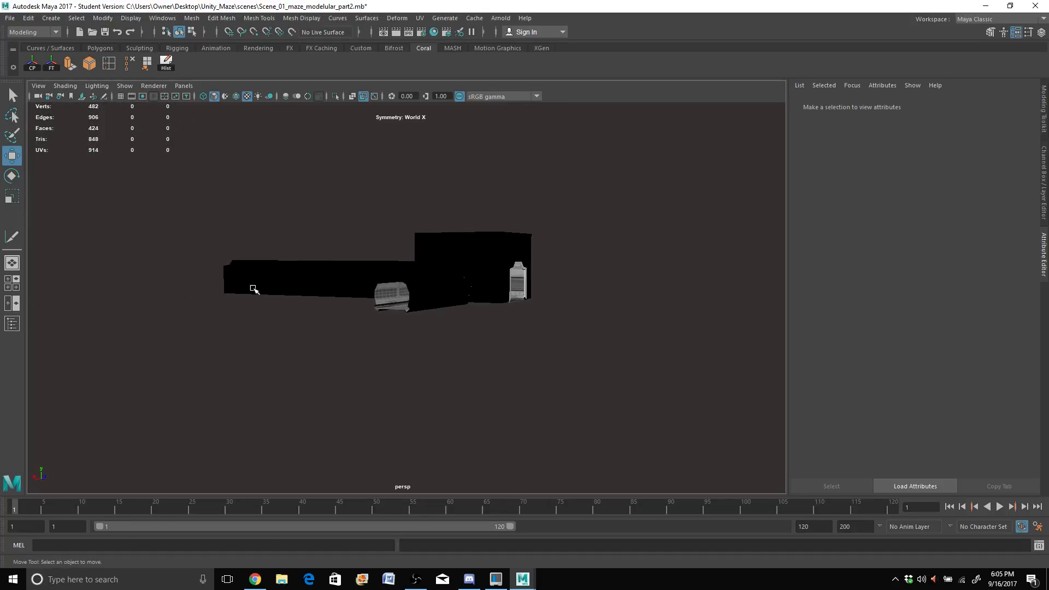
{"action": "scroll", "coordinate": [253, 288], "scroll_direction": "up", "scroll_amount": 2}
{"action": "scroll", "coordinate": [396, 275], "scroll_direction": "down", "scroll_amount": 2}
{"action": "left_click_drag", "start_coordinate": [482, 320], "coordinate": [393, 320], "text": "alt"}
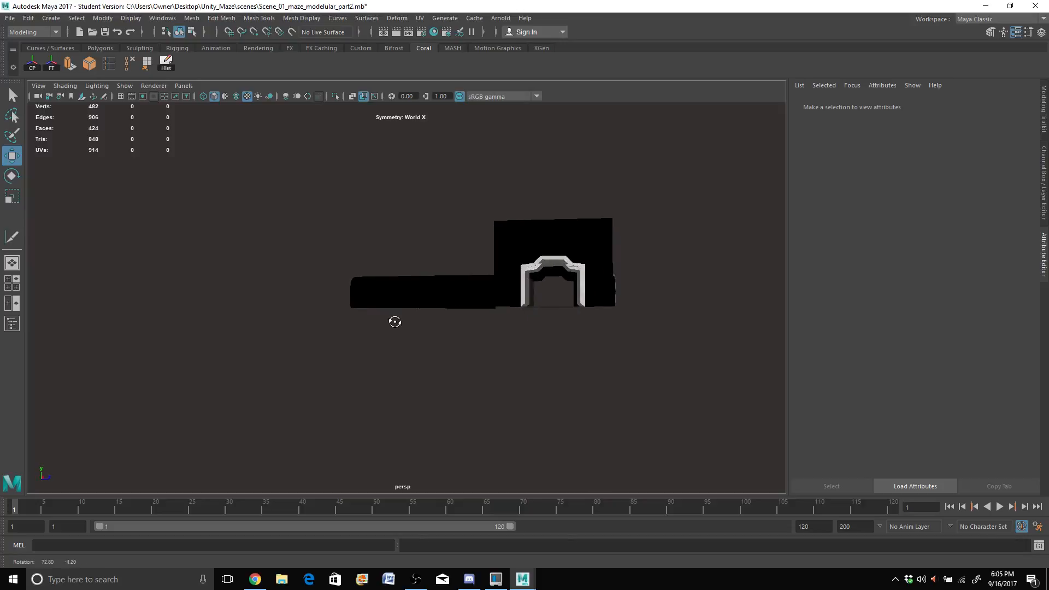
{"action": "scroll", "coordinate": [401, 325], "scroll_direction": "up", "scroll_amount": 6}
{"action": "left_click_drag", "start_coordinate": [637, 390], "coordinate": [586, 384], "text": "alt"}
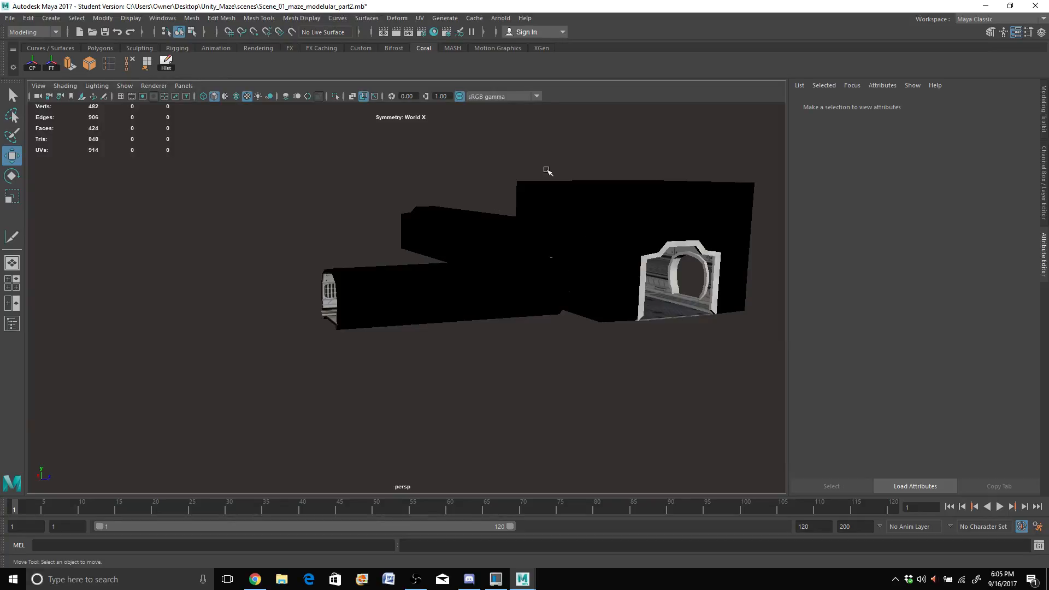
{"action": "left_click_drag", "start_coordinate": [402, 303], "coordinate": [481, 287], "text": "alt"}
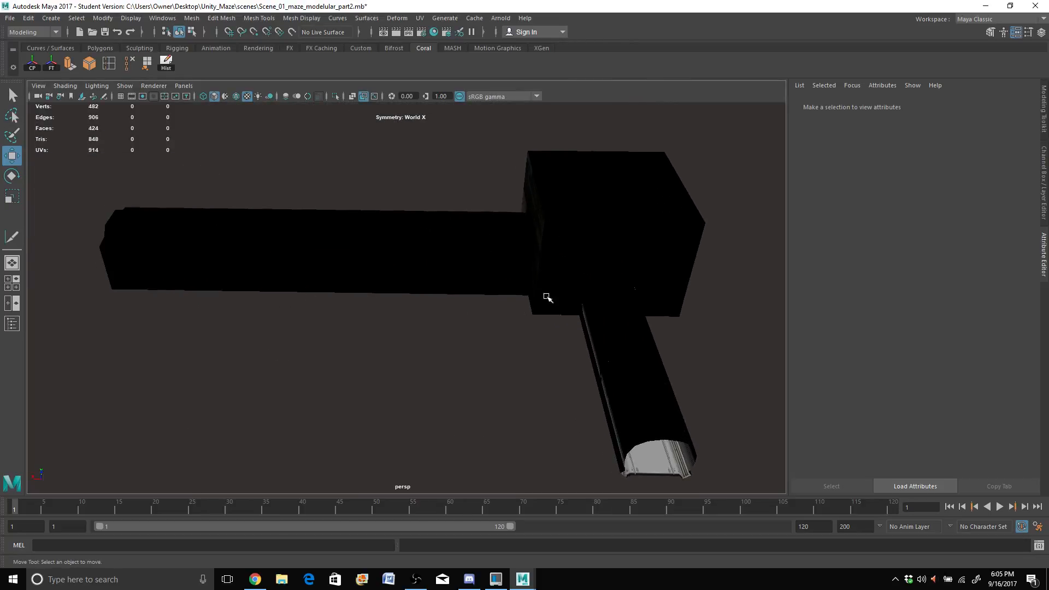
{"action": "left_click_drag", "start_coordinate": [548, 297], "coordinate": [503, 311], "text": "alt"}
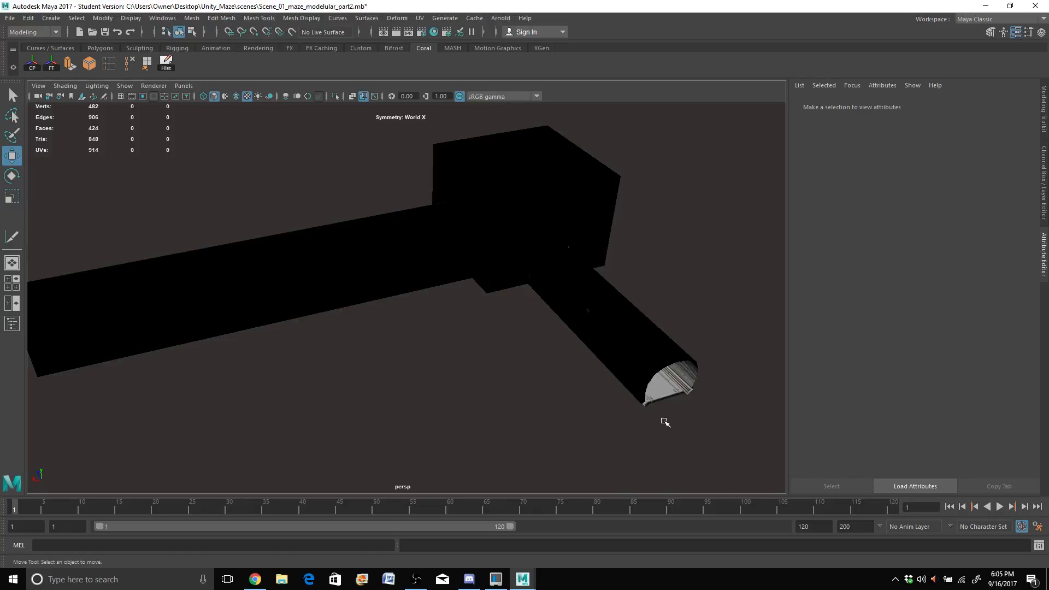
{"action": "middle_click_drag", "start_coordinate": [665, 422], "coordinate": [623, 366], "text": "alt"}
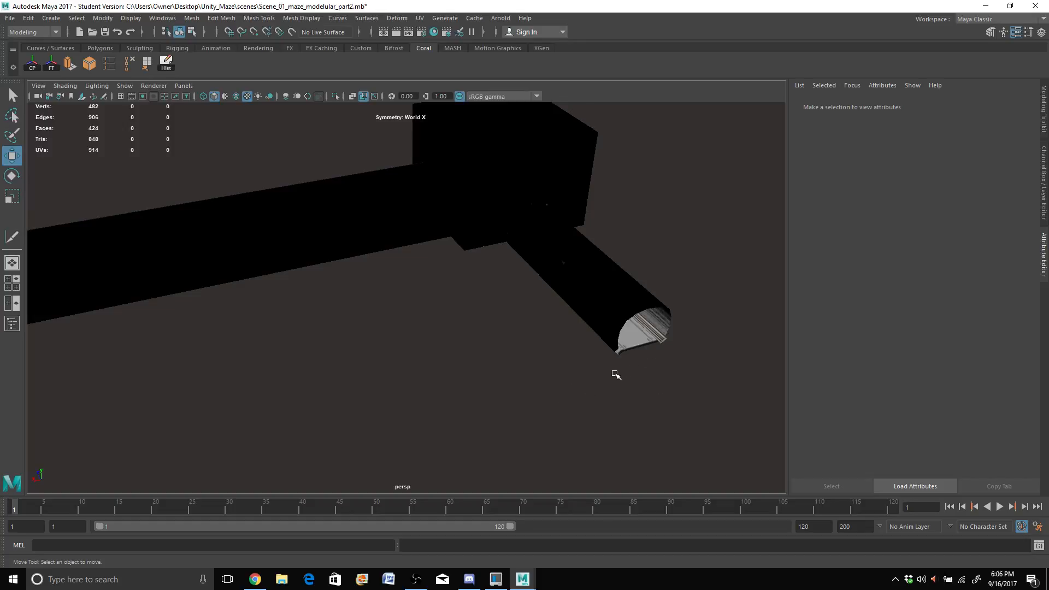
Step: Duplicate Mesh_Corridor_Round and move the copy along Z to -12.108, beyond the original tunnel's open end
{"action": "scroll", "coordinate": [635, 341], "scroll_direction": "up", "scroll_amount": 2}
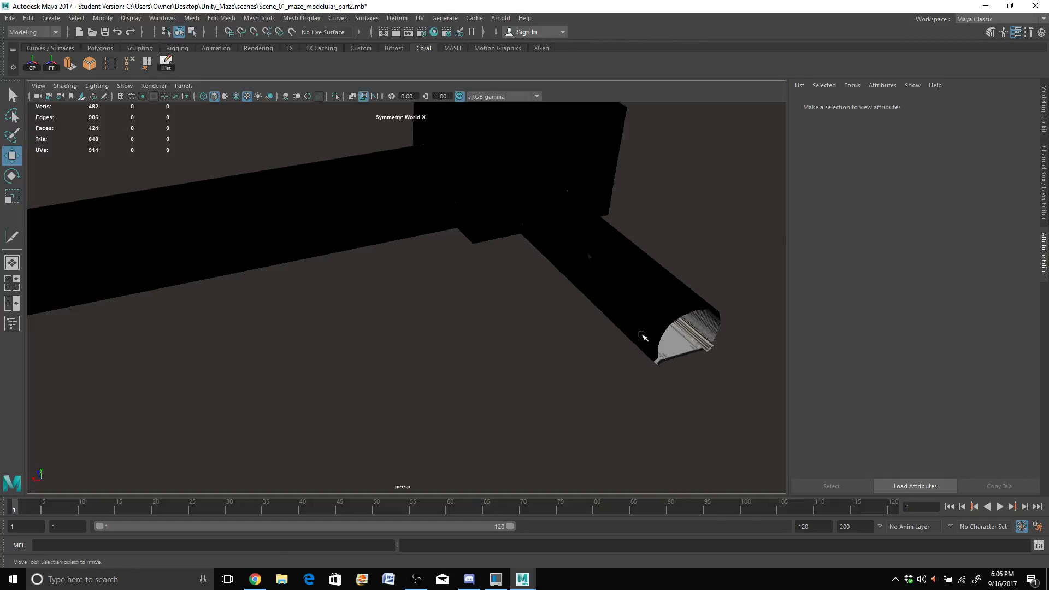
{"action": "left_click", "coordinate": [642, 336]}
{"action": "mouse_move", "coordinate": [537, 332]}
{"action": "left_mouse_down", "text": "alt"}
{"action": "mouse_move", "coordinate": [552, 330]}
{"action": "mouse_move", "coordinate": [524, 307]}
{"action": "mouse_move", "coordinate": [544, 313]}
{"action": "left_mouse_up", "text": "alt"}
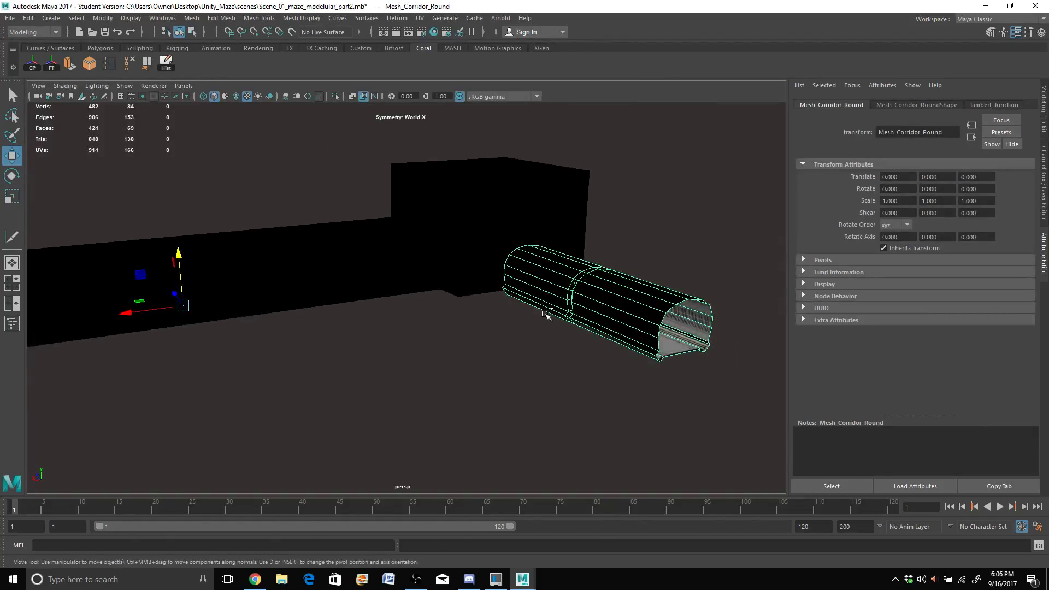
{"action": "key", "text": "ctrl+d"}
{"action": "scroll", "coordinate": [196, 312], "scroll_direction": "down", "scroll_amount": 3}
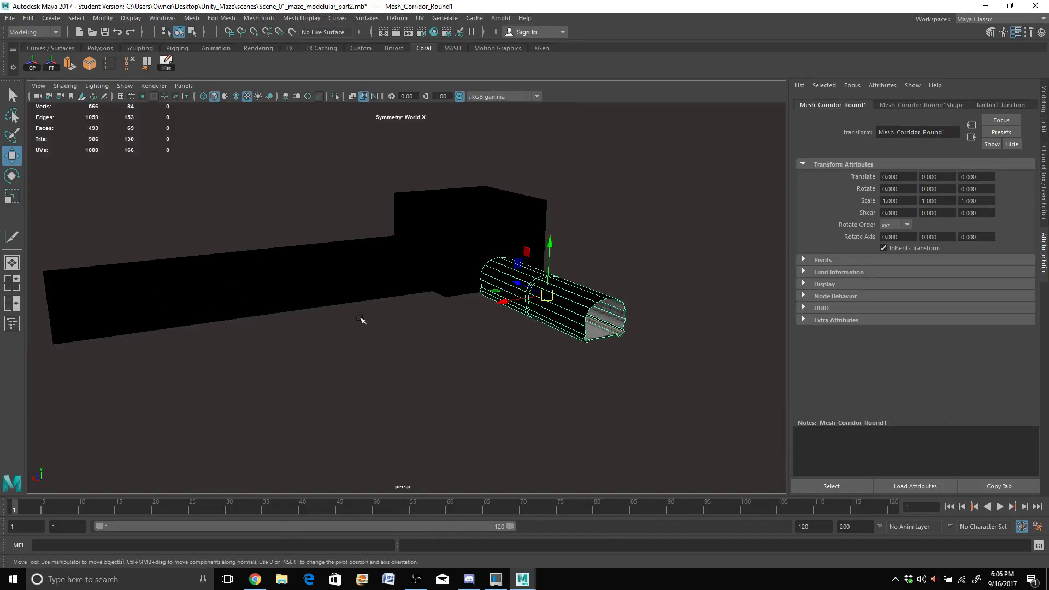
{"action": "left_click_drag", "start_coordinate": [517, 281], "coordinate": [543, 372]}
{"action": "scroll", "coordinate": [542, 366], "scroll_direction": "up", "scroll_amount": 4}
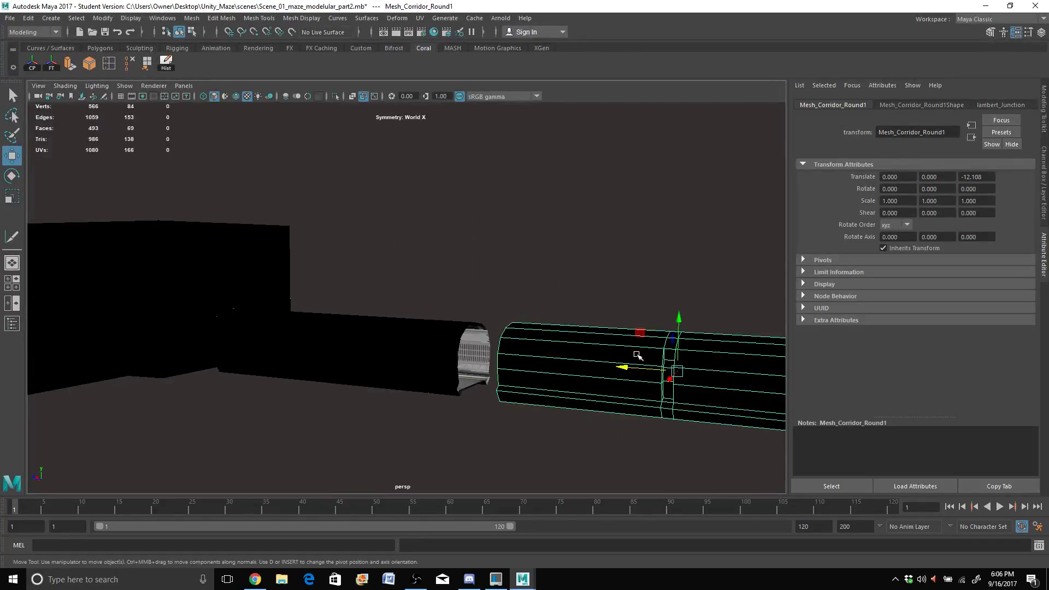
Step: Duplicate the copied round corridor and move the new copy along Z to -24.815, in line past the previous one
{"action": "middle_click_drag", "start_coordinate": [594, 349], "coordinate": [419, 319], "text": "alt"}
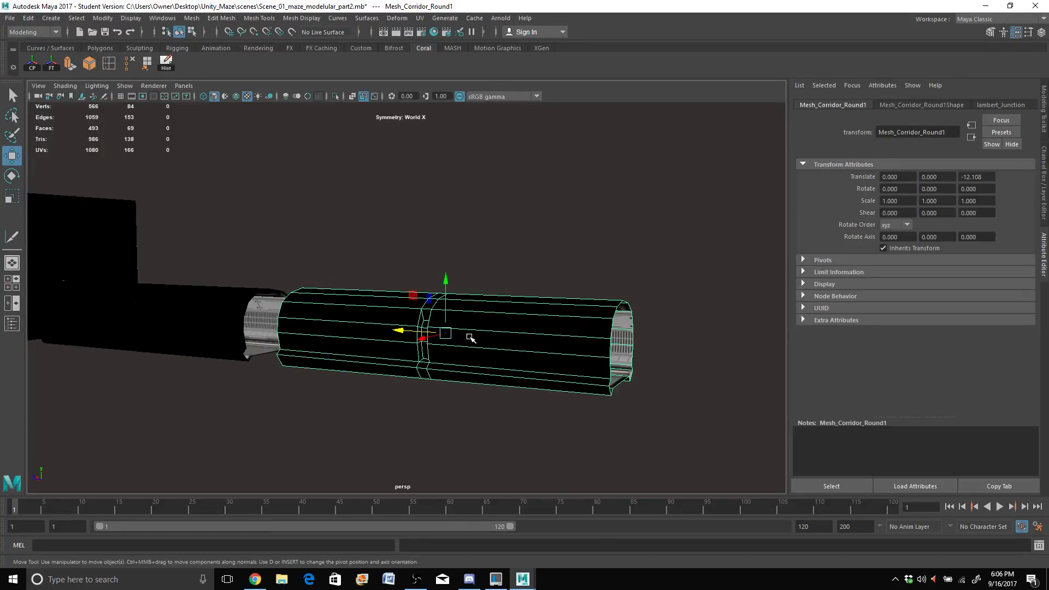
{"action": "key", "text": "ctrl+d"}
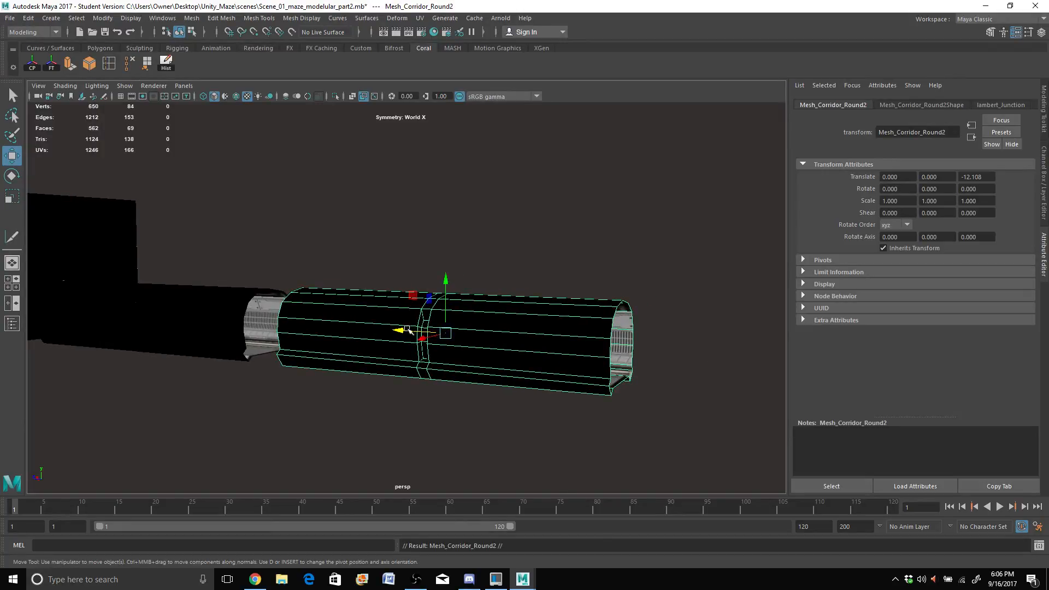
{"action": "left_click_drag", "start_coordinate": [399, 329], "coordinate": [779, 373]}
{"action": "scroll", "coordinate": [636, 401], "scroll_direction": "down", "scroll_amount": 3}
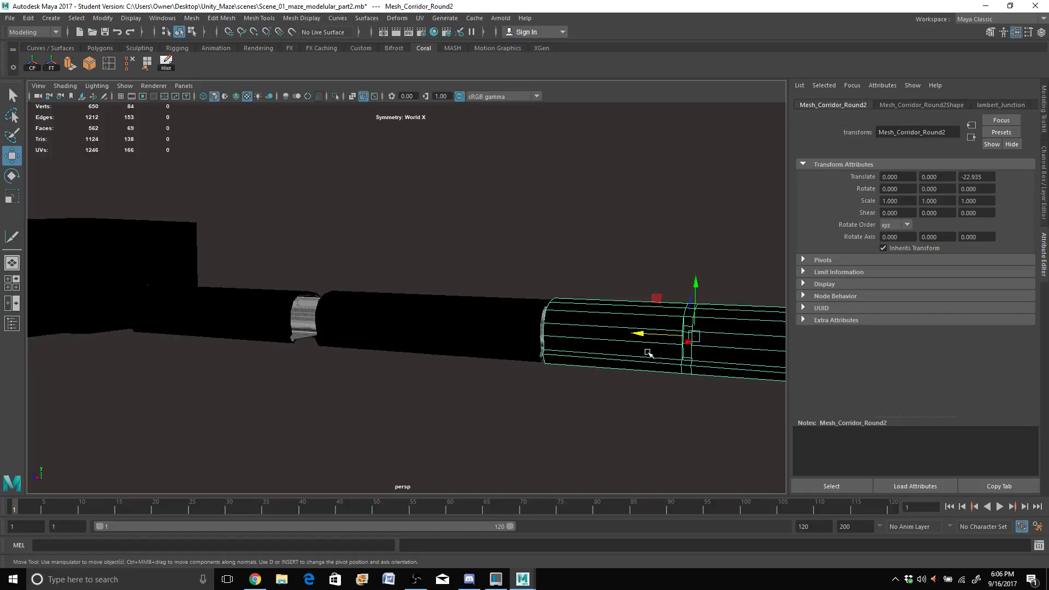
{"action": "left_click_drag", "start_coordinate": [639, 334], "coordinate": [672, 346]}
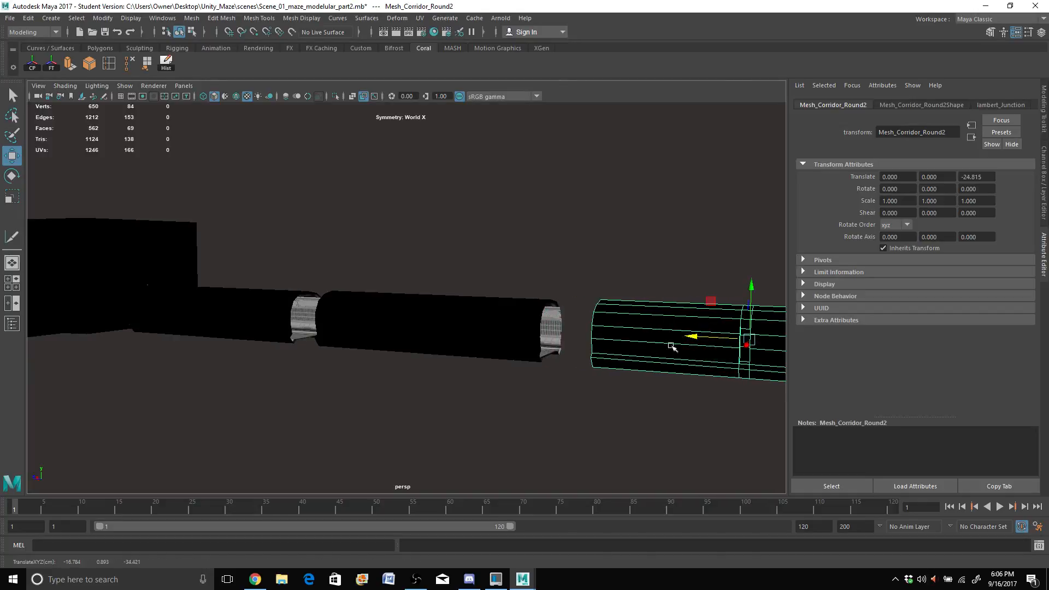
Step: Examine the open ends and the gap between the two round corridor copies from several sides
{"action": "left_click_drag", "start_coordinate": [511, 364], "coordinate": [542, 392], "text": "alt"}
{"action": "left_click_drag", "start_coordinate": [580, 328], "coordinate": [555, 317], "text": "alt"}
{"action": "middle_click_drag", "start_coordinate": [506, 311], "coordinate": [428, 288], "text": "alt"}
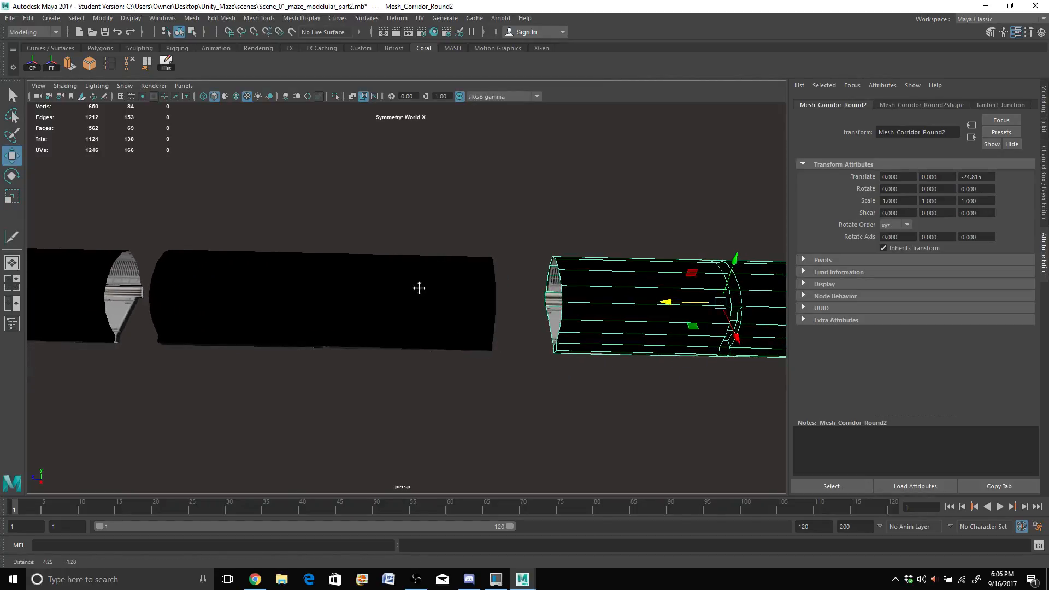
{"action": "left_click_drag", "start_coordinate": [417, 286], "coordinate": [412, 303], "text": "alt"}
{"action": "scroll", "coordinate": [484, 283], "scroll_direction": "up", "scroll_amount": 3}
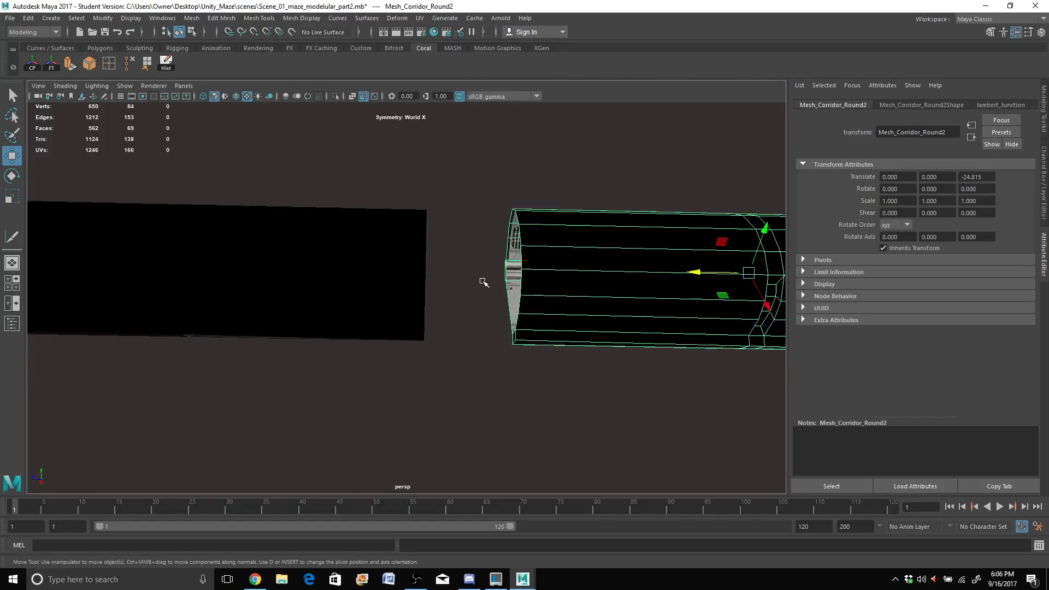
{"action": "left_click_drag", "start_coordinate": [415, 282], "coordinate": [206, 262], "text": "alt"}
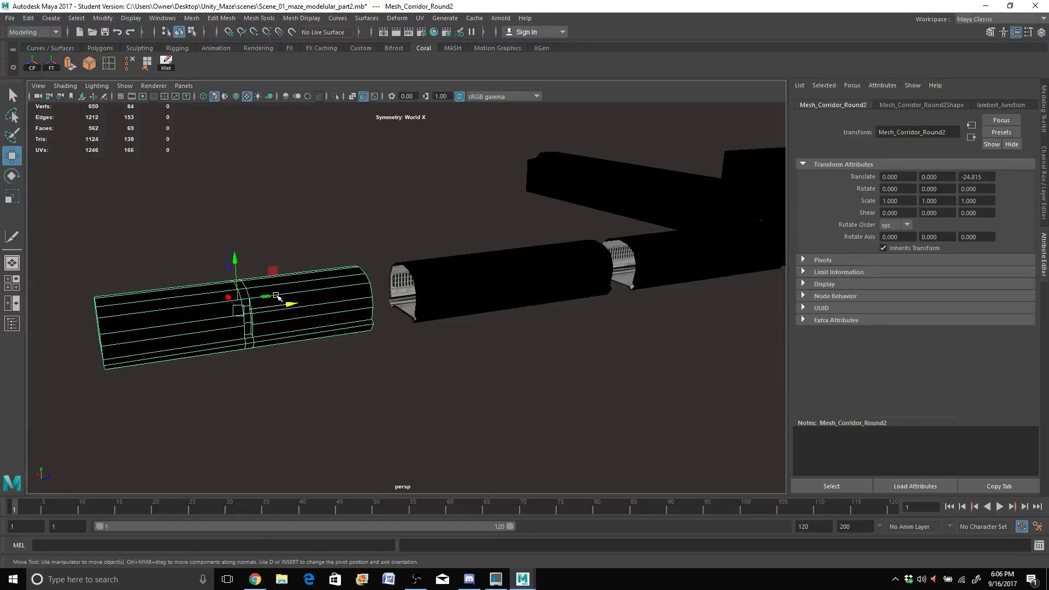
{"action": "scroll", "coordinate": [276, 297], "scroll_direction": "up", "scroll_amount": 6}
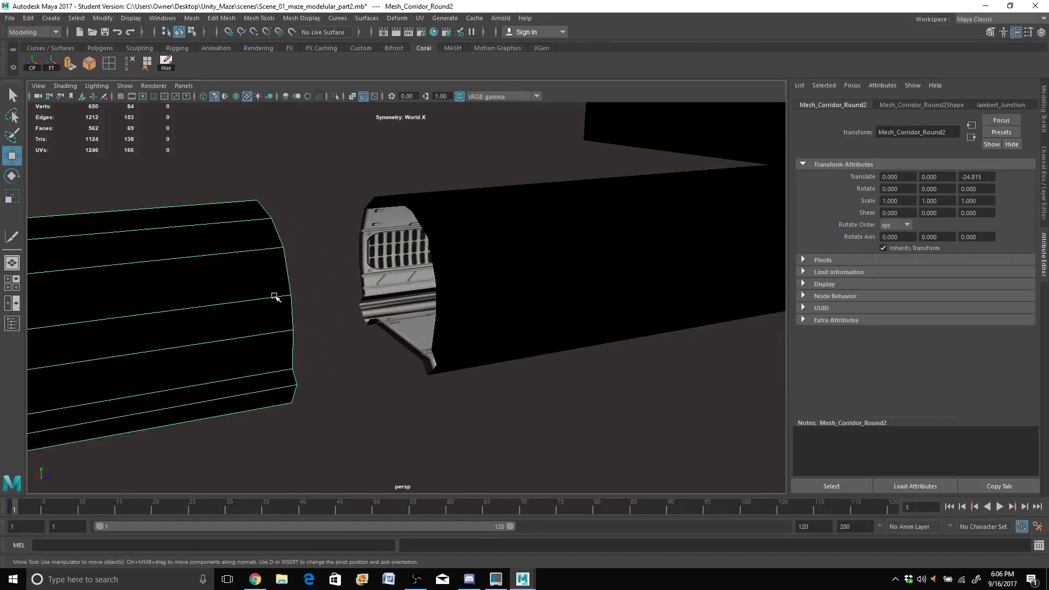
{"action": "scroll", "coordinate": [277, 296], "scroll_direction": "down", "scroll_amount": 3}
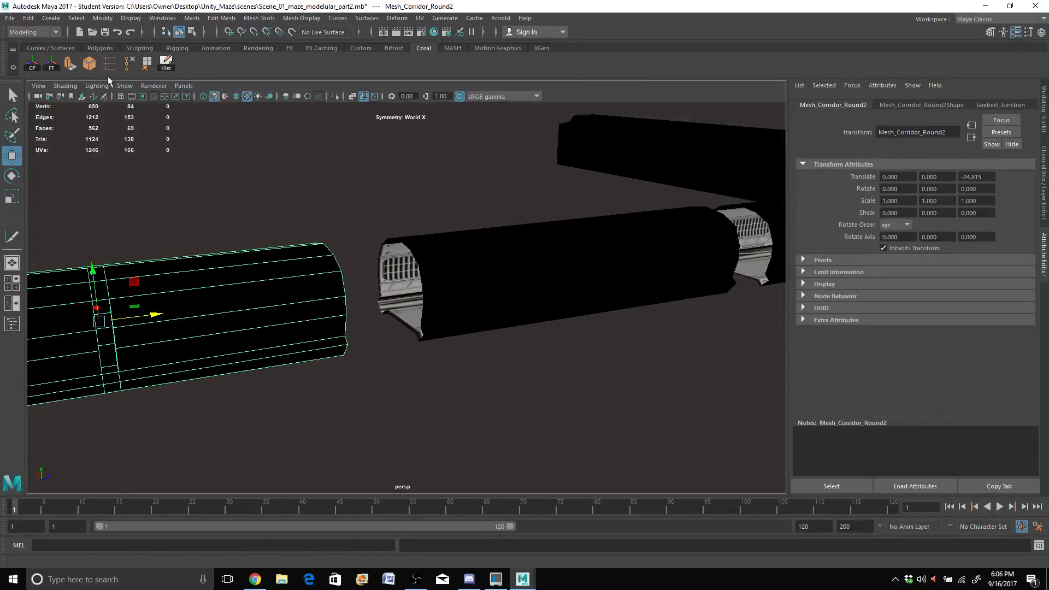
{"action": "scroll", "coordinate": [342, 283], "scroll_direction": "up", "scroll_amount": 2}
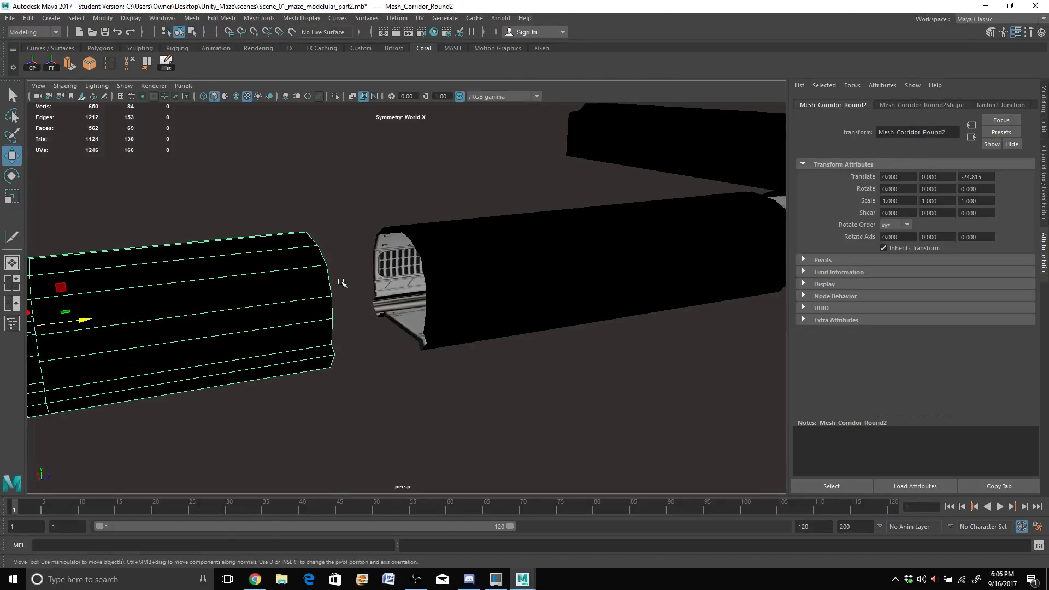
{"action": "scroll", "coordinate": [342, 282], "scroll_direction": "up", "scroll_amount": 2}
{"action": "left_click_drag", "start_coordinate": [405, 304], "coordinate": [350, 277], "text": "alt"}
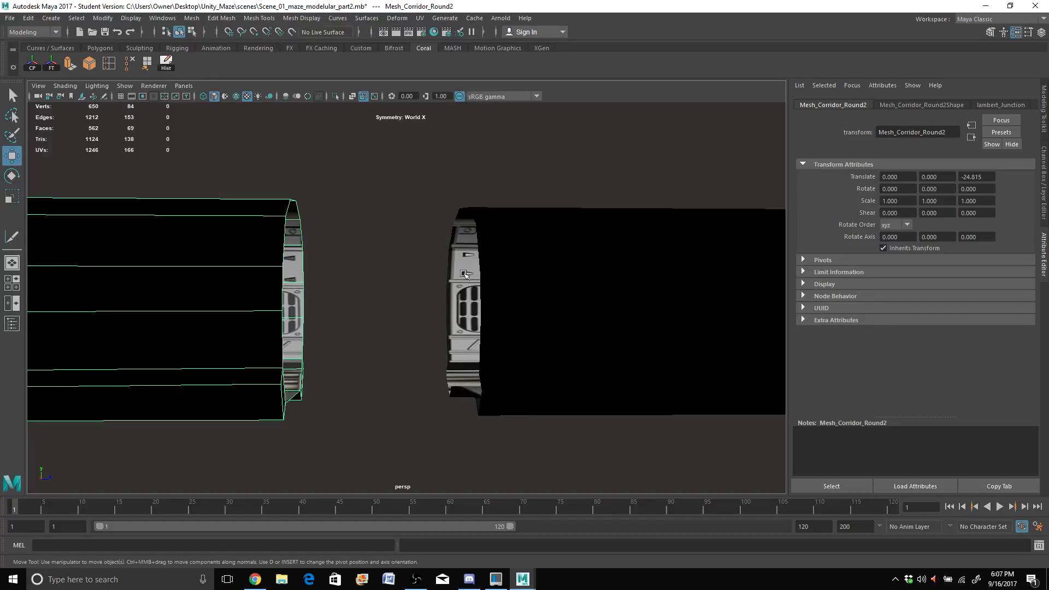
{"action": "scroll", "coordinate": [488, 280], "scroll_direction": "down", "scroll_amount": 5}
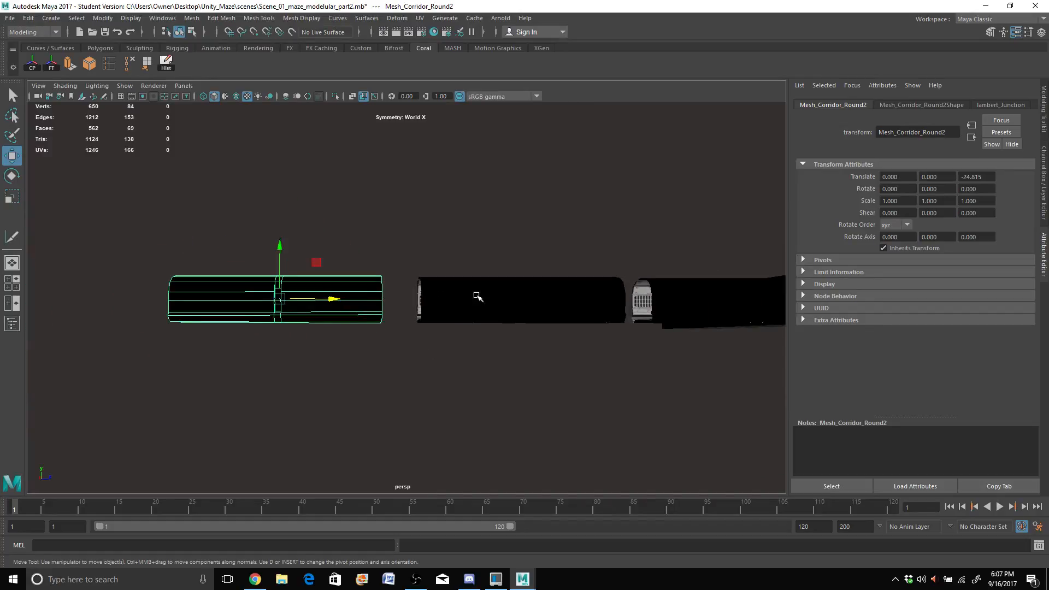
Step: Combine the two round corridor copies into a single mesh and switch to the Scale tool
{"action": "left_click", "coordinate": [477, 296]}
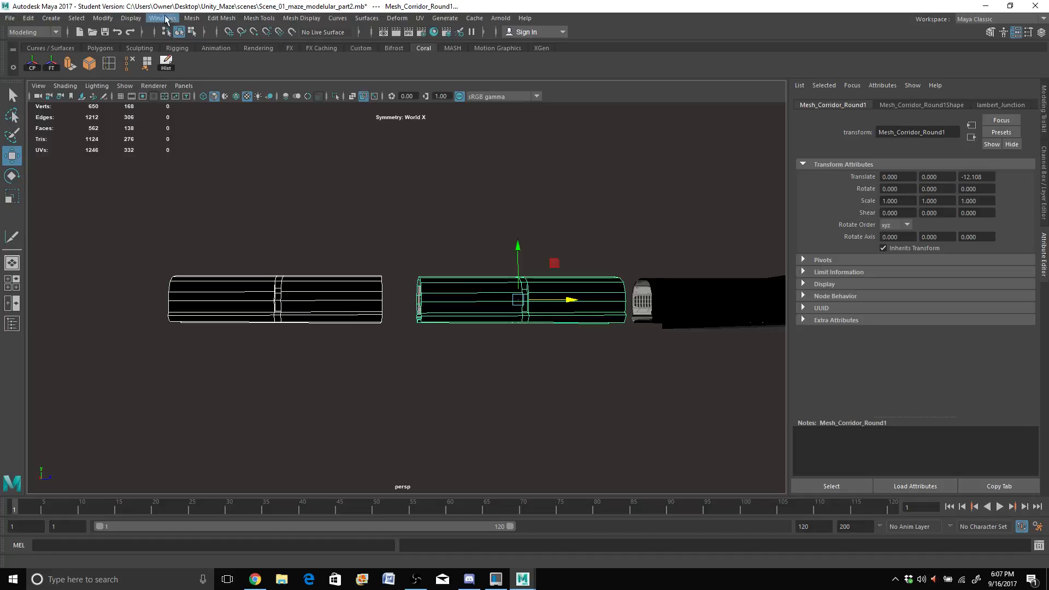
{"action": "left_click", "coordinate": [193, 20]}
{"action": "left_click", "coordinate": [213, 64]}
{"action": "key", "text": "r"}
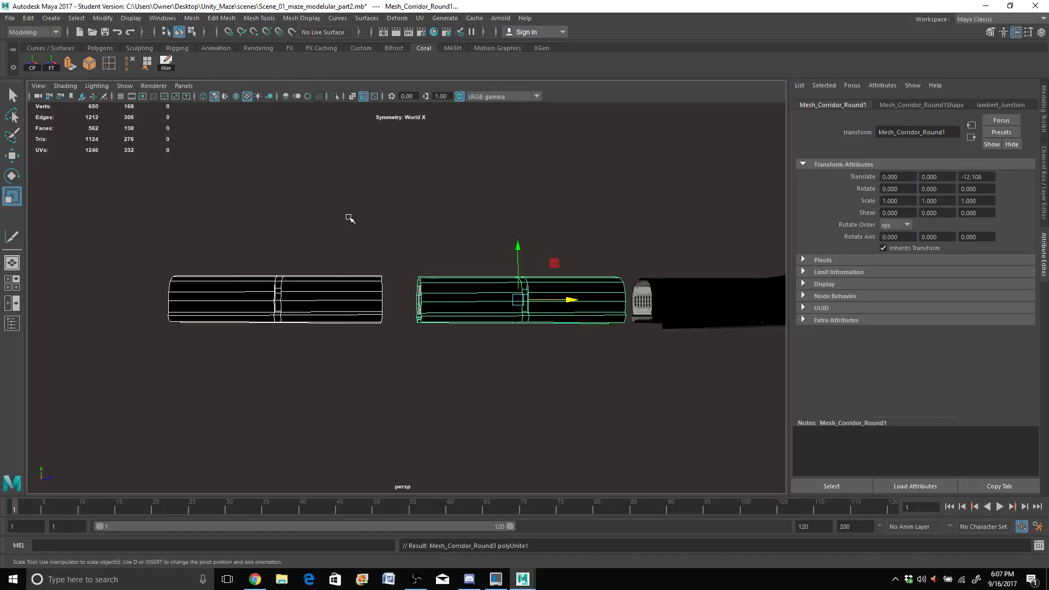
Step: Bridge three matching pairs of side-wall edges across the gap between the two corridor sections
{"action": "scroll", "coordinate": [351, 221], "scroll_direction": "up", "scroll_amount": 3}
{"action": "left_click_drag", "start_coordinate": [306, 277], "coordinate": [295, 295], "text": "alt"}
{"action": "right_click_drag", "start_coordinate": [295, 294], "coordinate": [295, 240]}
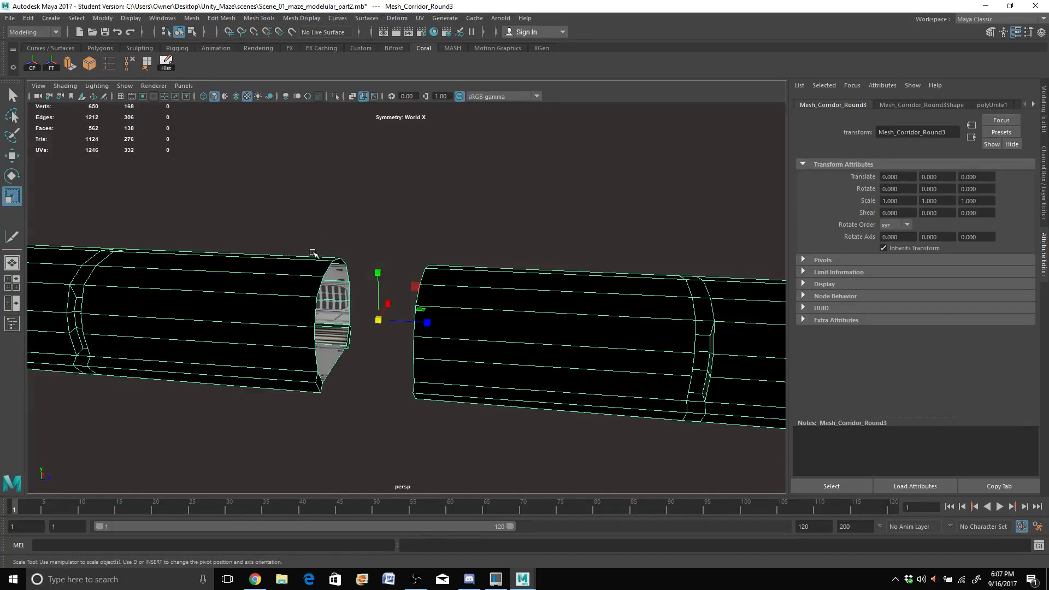
{"action": "double_click", "coordinate": [325, 277]}
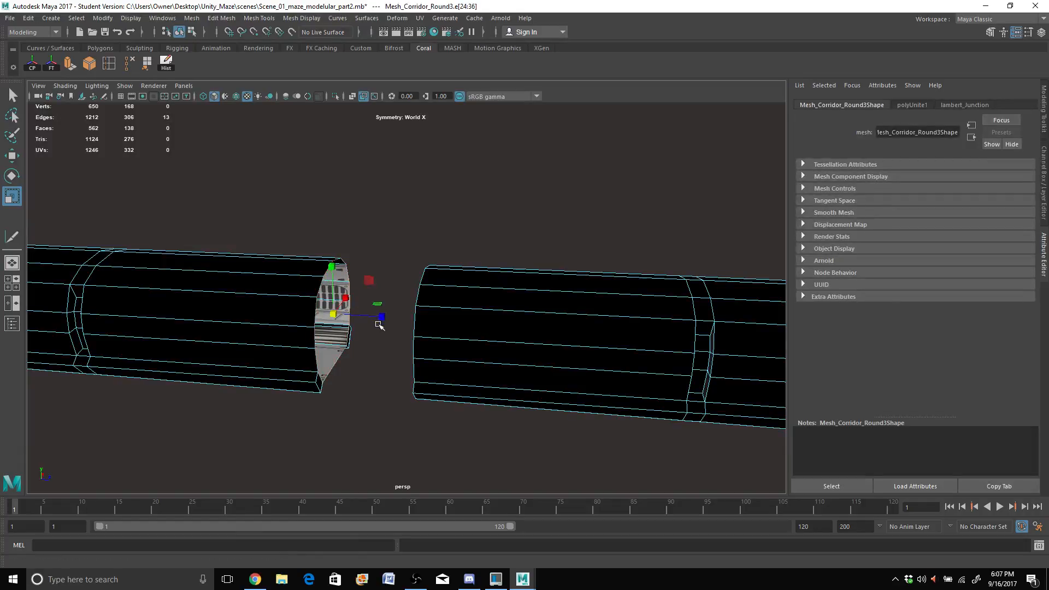
{"action": "left_click_drag", "start_coordinate": [378, 325], "coordinate": [395, 312], "text": "alt"}
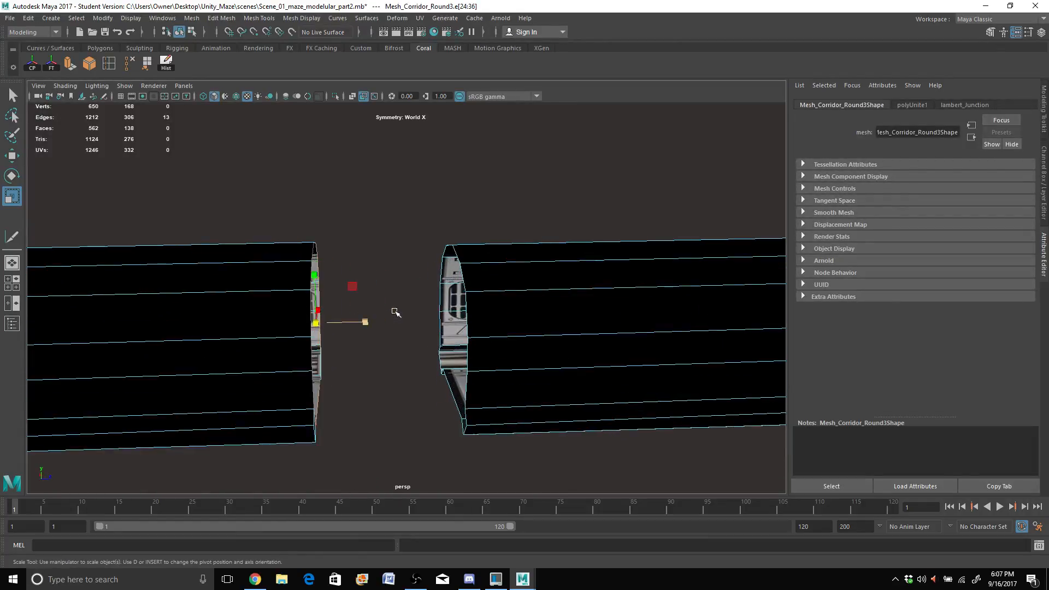
{"action": "left_click_drag", "start_coordinate": [297, 311], "coordinate": [346, 327], "text": "alt"}
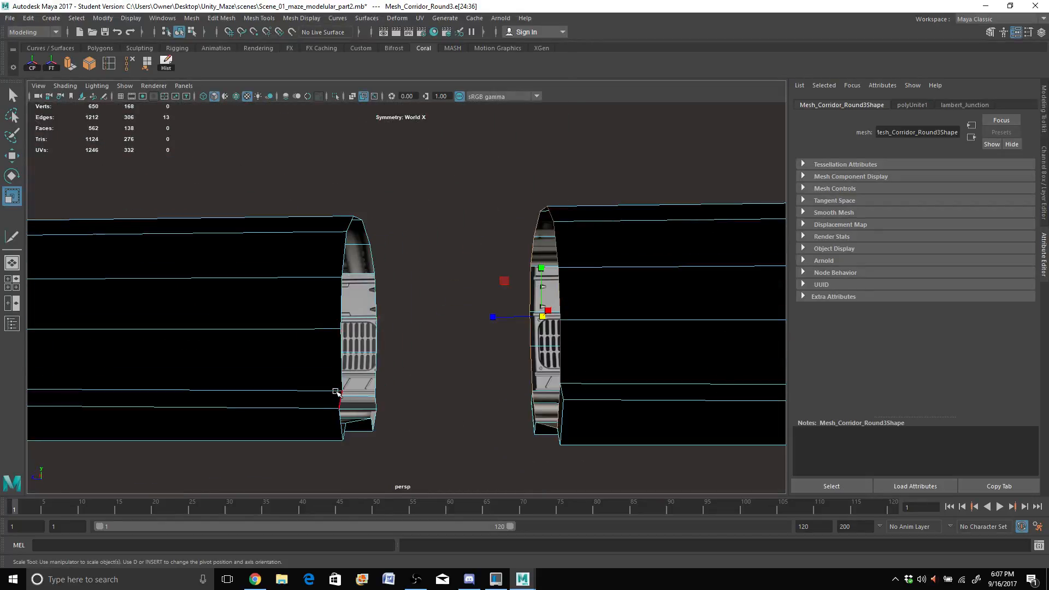
{"action": "left_click", "coordinate": [342, 369]}
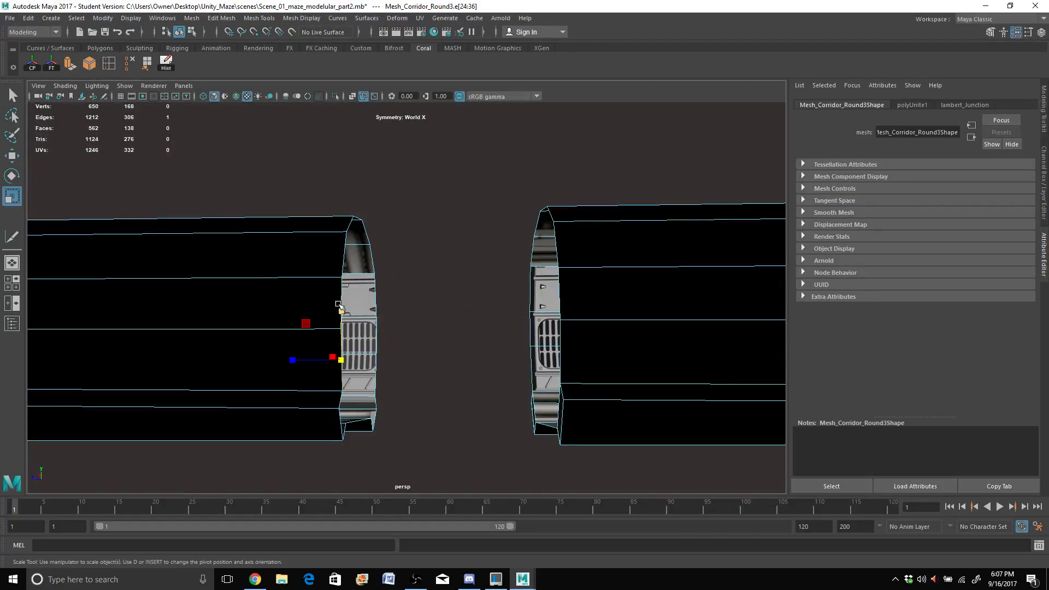
{"action": "left_click", "coordinate": [342, 266], "text": "shift"}
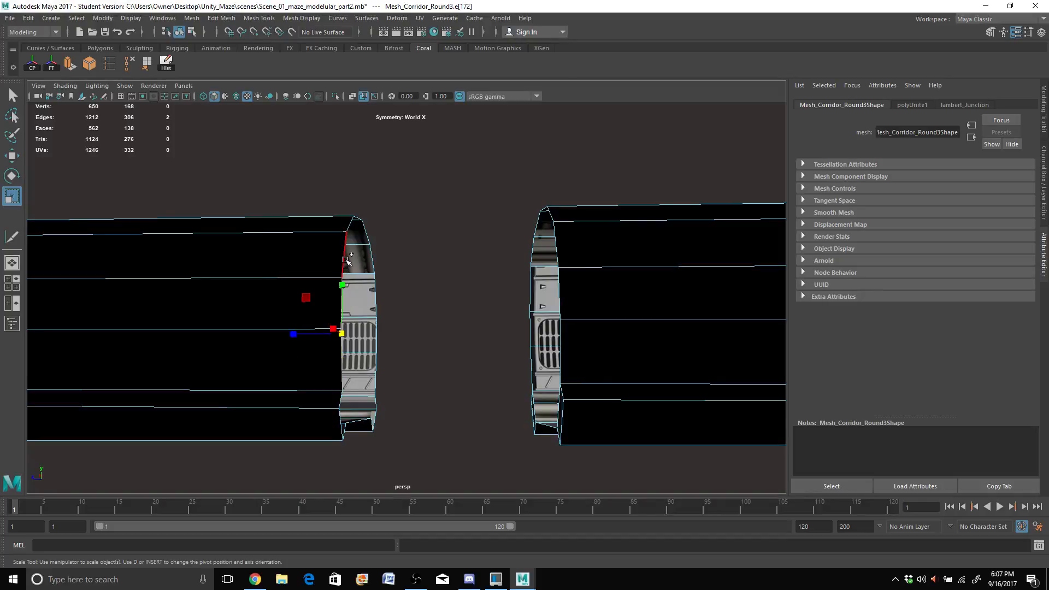
{"action": "left_click", "coordinate": [561, 254], "text": "shift"}
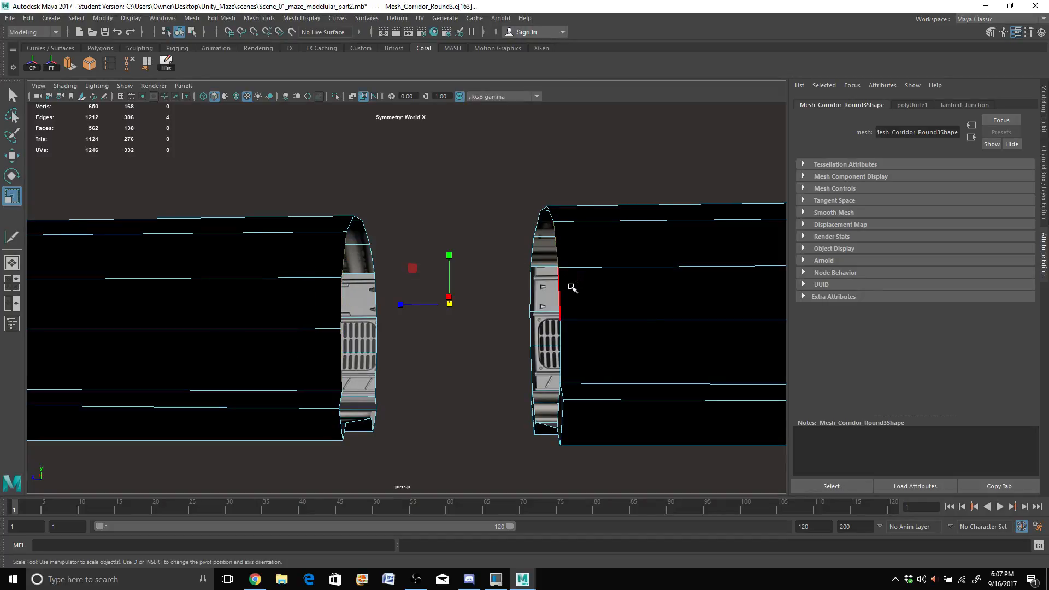
{"action": "left_click", "coordinate": [565, 289], "text": "shift"}
{"action": "left_click", "coordinate": [187, 20]}
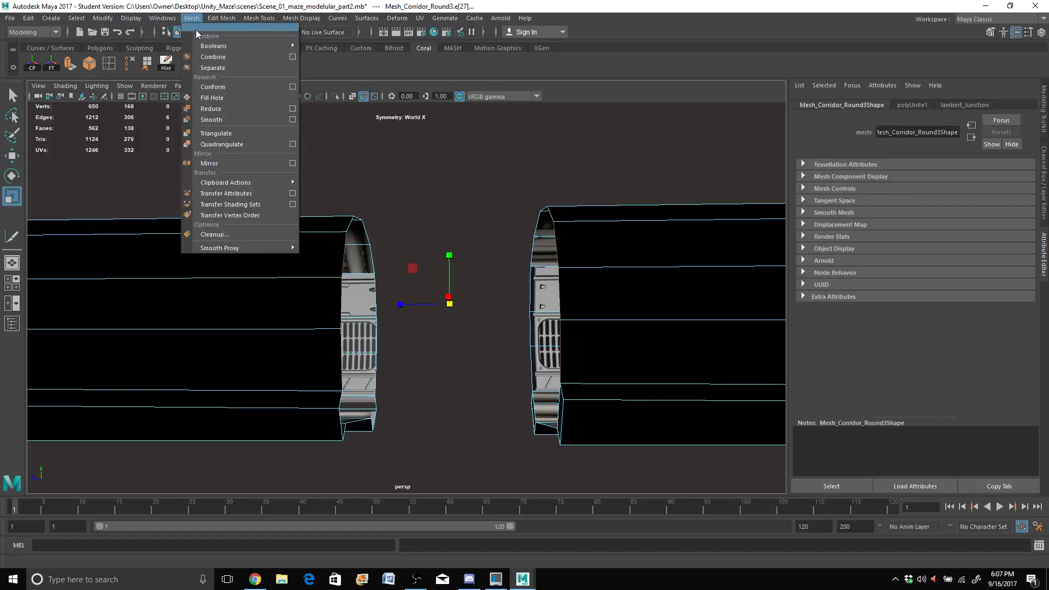
{"action": "left_click", "coordinate": [190, 18]}
{"action": "left_click", "coordinate": [221, 18]}
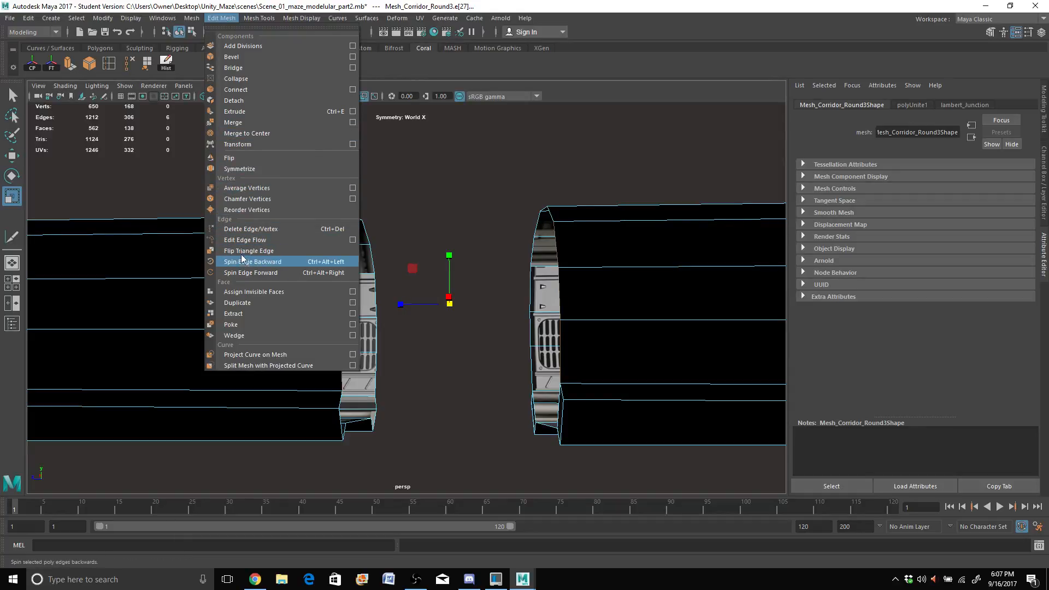
{"action": "left_click", "coordinate": [234, 68]}
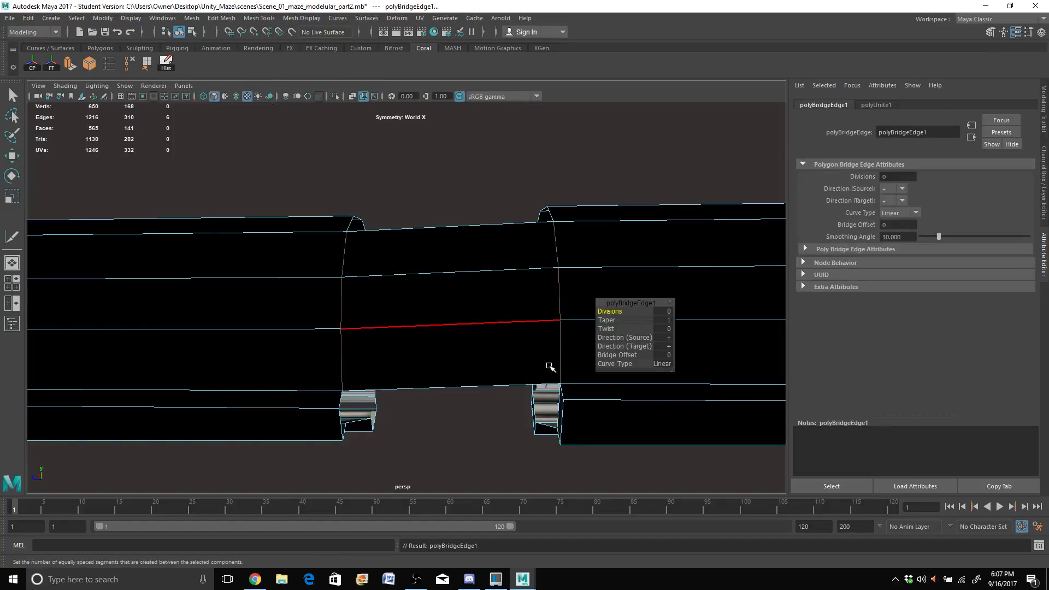
Step: Delete the small end face beside the pipe recess, below the bridged wall on the far corridor section
{"action": "left_click_drag", "start_coordinate": [549, 366], "coordinate": [317, 349], "text": "alt"}
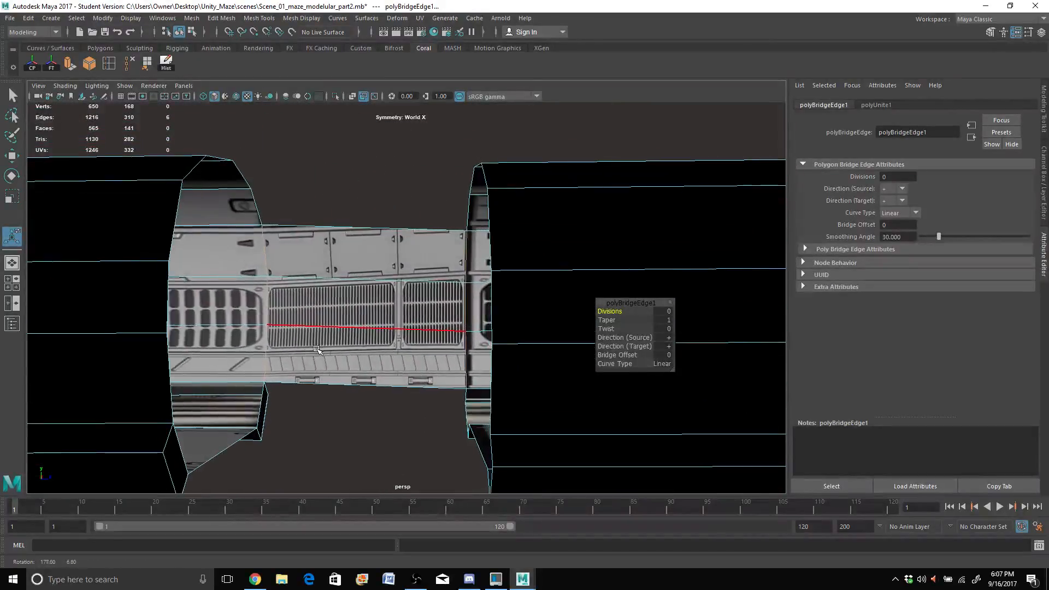
{"action": "scroll", "coordinate": [317, 350], "scroll_direction": "down", "scroll_amount": 4}
{"action": "scroll", "coordinate": [321, 349], "scroll_direction": "down", "scroll_amount": 2}
{"action": "scroll", "coordinate": [328, 341], "scroll_direction": "up", "scroll_amount": 4}
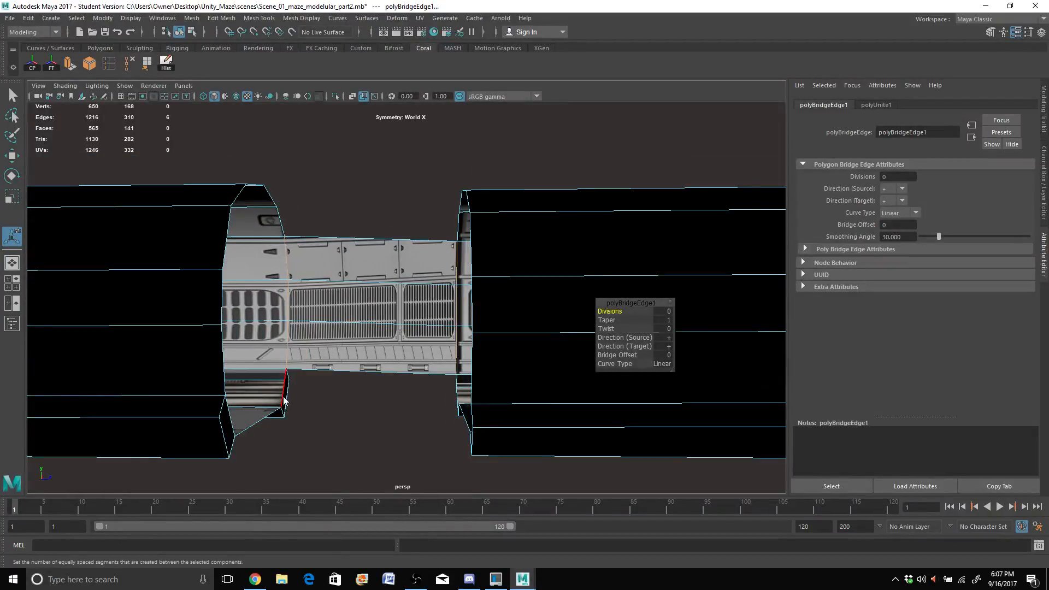
{"action": "right_click_drag", "start_coordinate": [283, 397], "coordinate": [281, 299]}
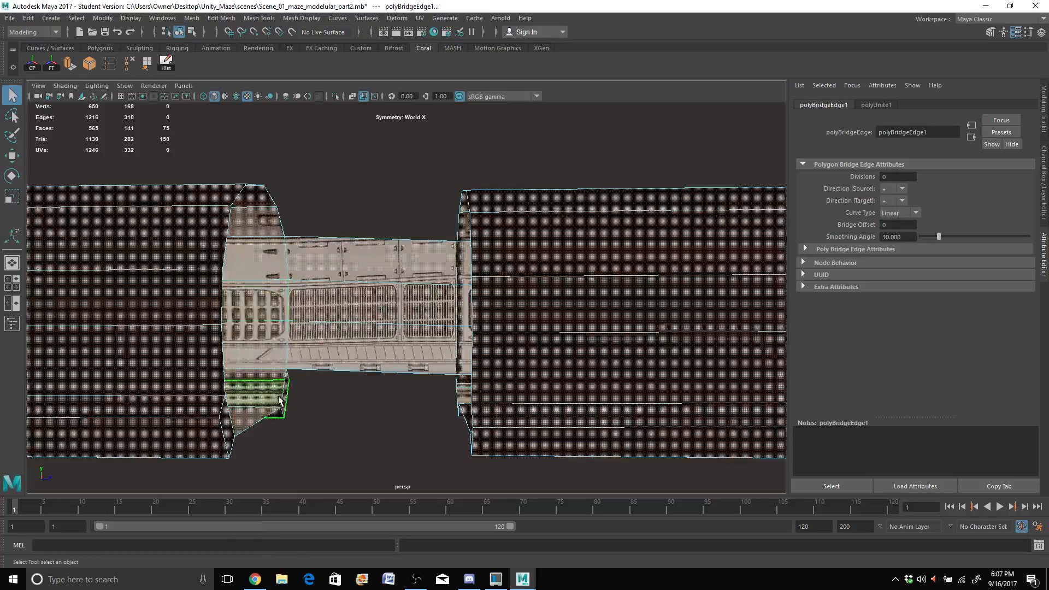
{"action": "left_click", "coordinate": [279, 401]}
{"action": "scroll", "coordinate": [314, 413], "scroll_direction": "up", "scroll_amount": 2}
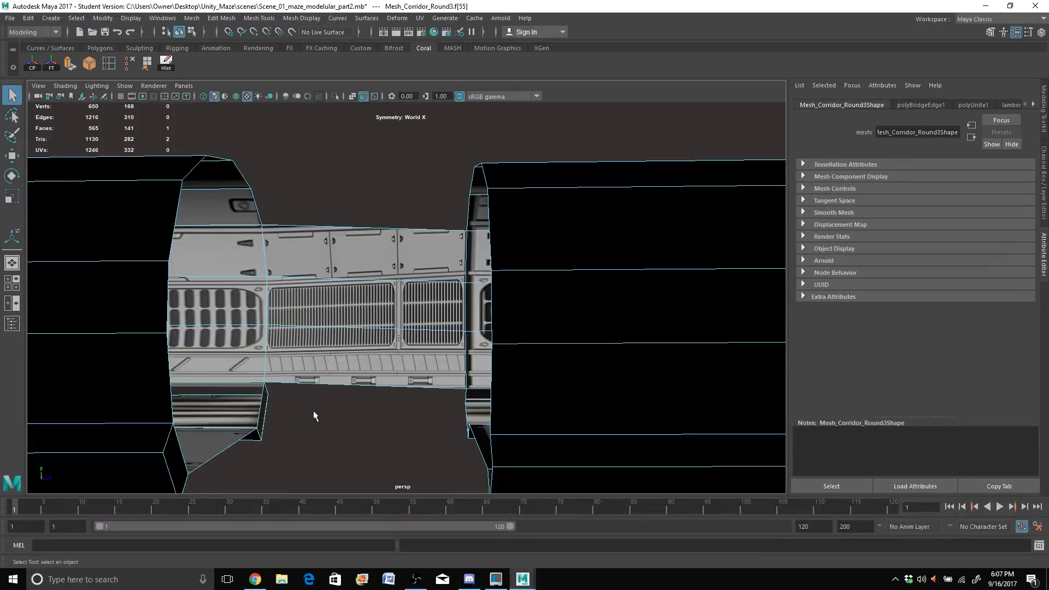
{"action": "key", "text": "Delete"}
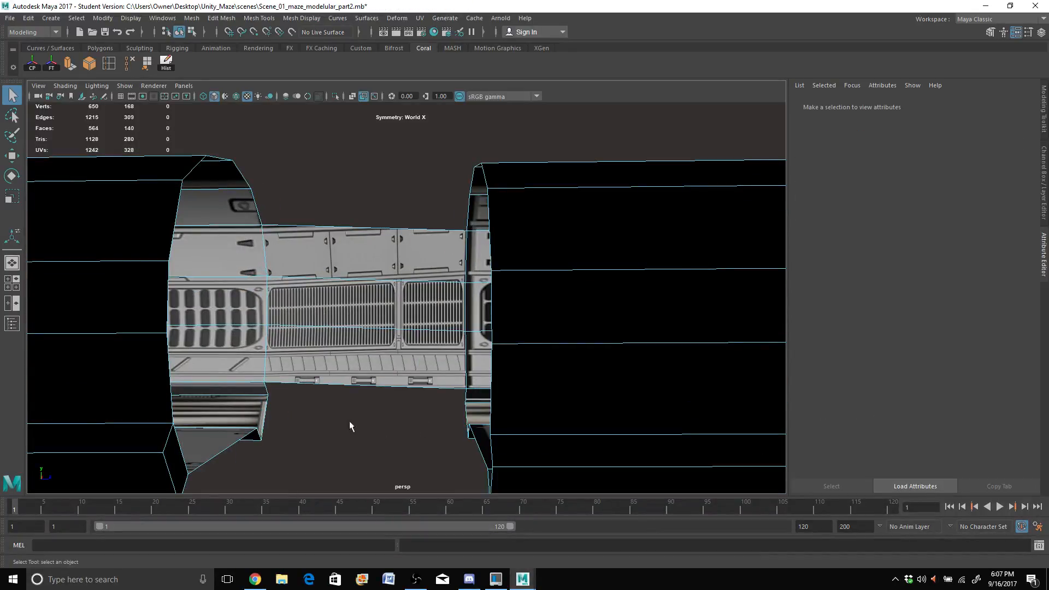
Step: Bridge two pairs of lower edges to continue the pipe recess across the gap between the corridor sections
{"action": "right_click_drag", "start_coordinate": [254, 403], "coordinate": [254, 229]}
{"action": "left_click", "coordinate": [263, 416], "text": "shift"}
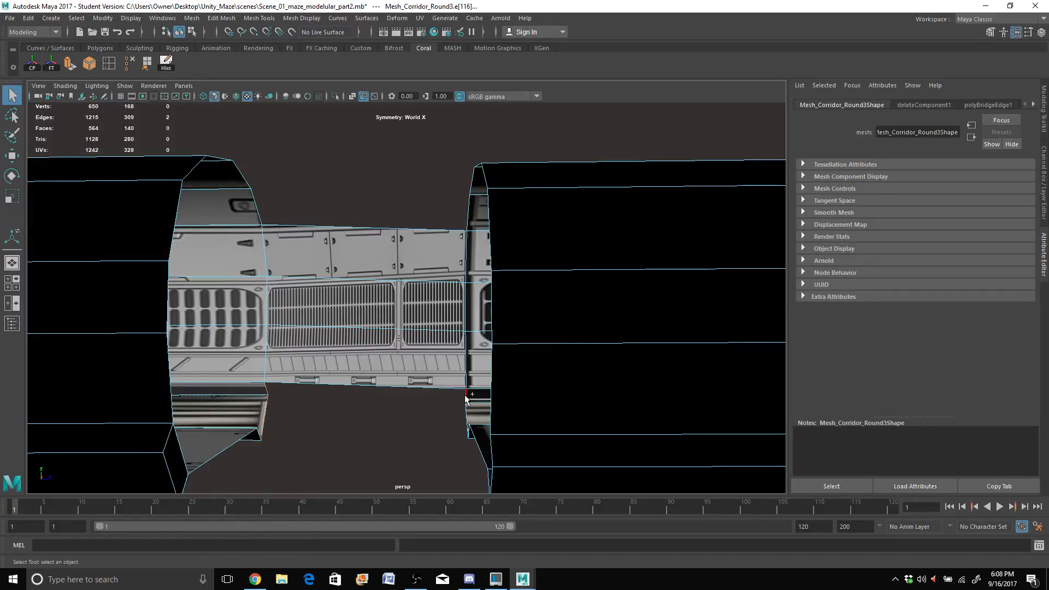
{"action": "left_click", "coordinate": [467, 412], "text": "shift"}
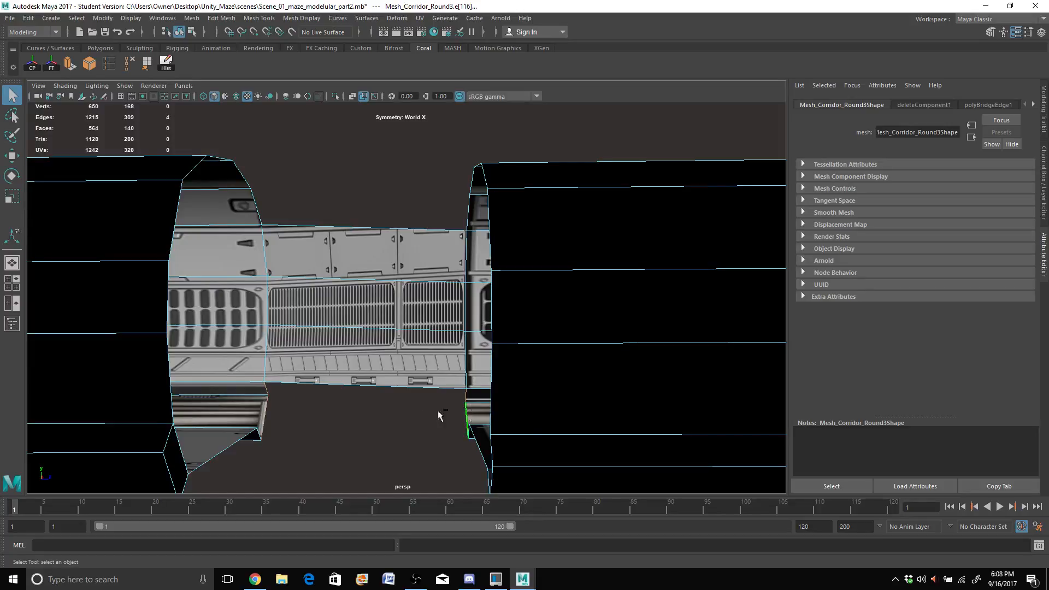
{"action": "left_click", "coordinate": [147, 65]}
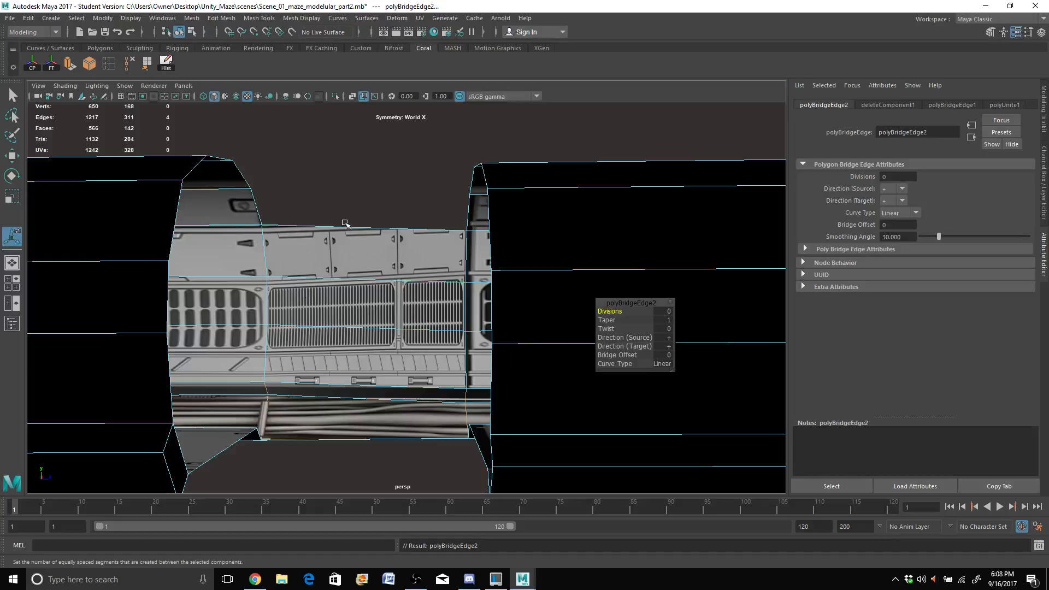
Step: Inspect the bridged wall from inside the tunnel, and delete all bridging faces between the two corridor sections
{"action": "left_click_drag", "start_coordinate": [345, 285], "coordinate": [445, 288], "text": "alt"}
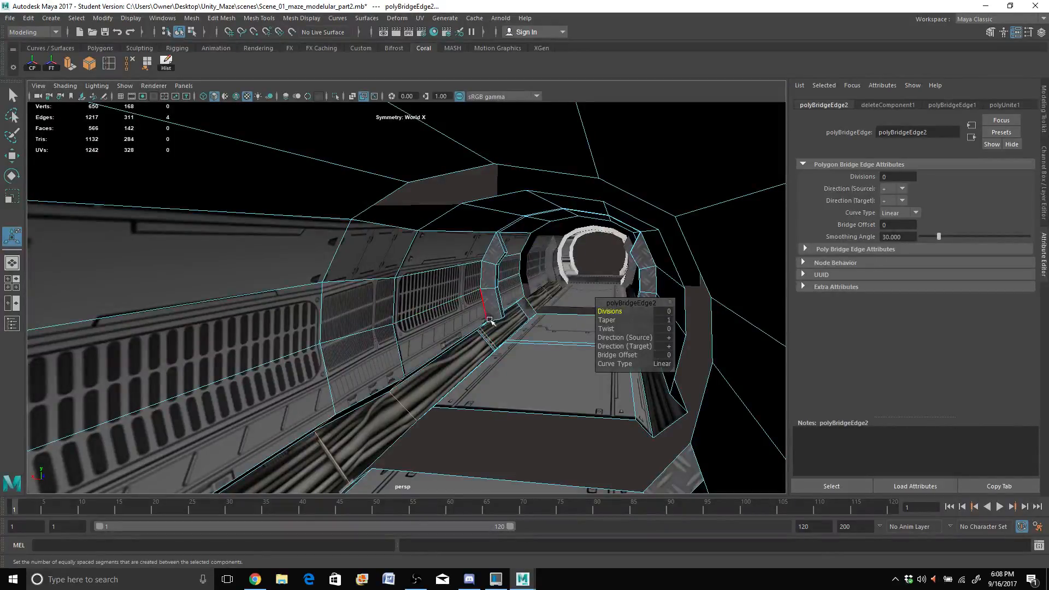
{"action": "left_click_drag", "start_coordinate": [467, 362], "coordinate": [363, 328], "text": "alt"}
{"action": "right_click_drag", "start_coordinate": [359, 325], "coordinate": [357, 291]}
{"action": "left_click_drag", "start_coordinate": [324, 207], "coordinate": [360, 459]}
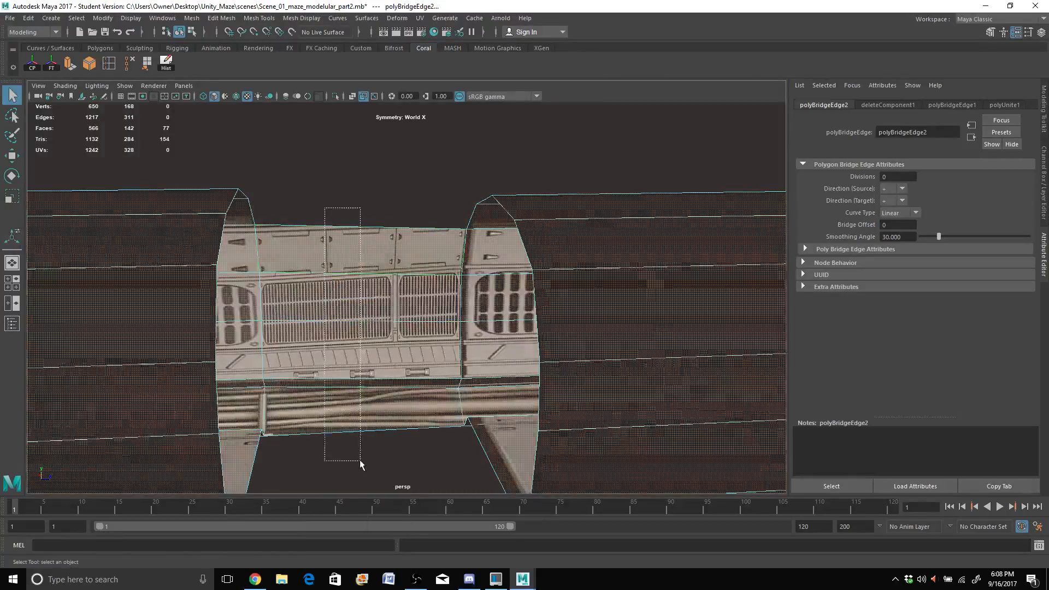
{"action": "key", "text": "Delete"}
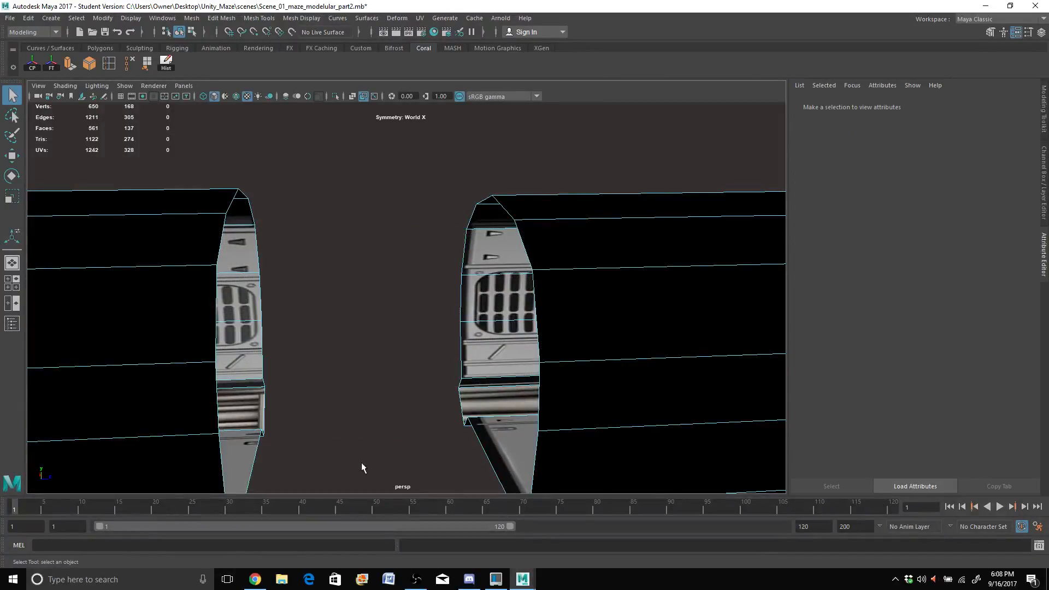
Step: Delete all faces of the far corridor section in the combined mesh, keeping the section nearest the original tunnel
{"action": "scroll", "coordinate": [352, 422], "scroll_direction": "down", "scroll_amount": 5}
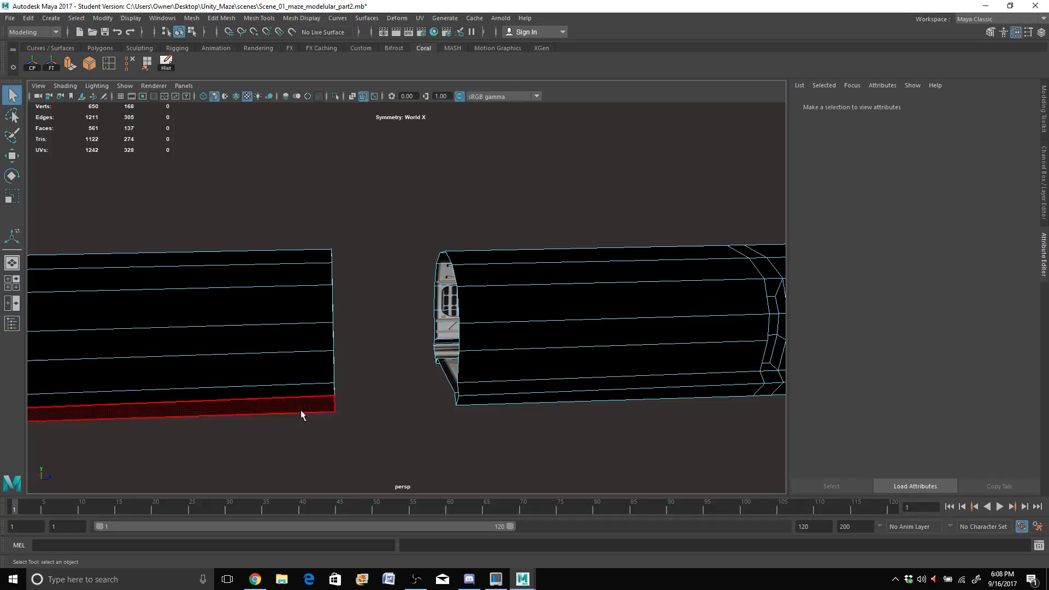
{"action": "scroll", "coordinate": [301, 412], "scroll_direction": "up", "scroll_amount": 3}
{"action": "left_click_drag", "start_coordinate": [412, 363], "coordinate": [388, 361], "text": "alt"}
{"action": "scroll", "coordinate": [368, 362], "scroll_direction": "down", "scroll_amount": 3}
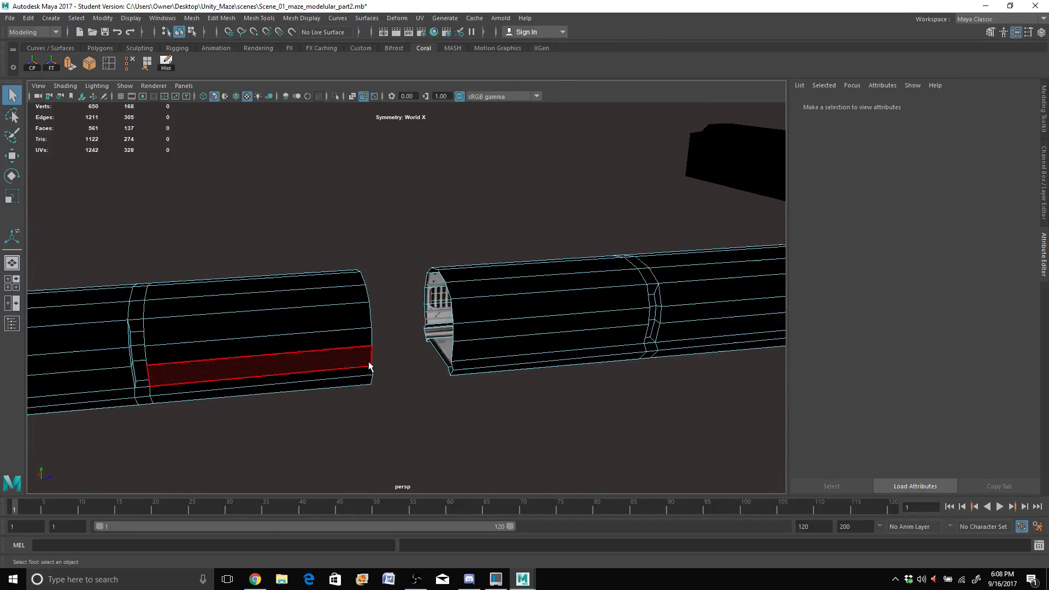
{"action": "right_click_drag", "start_coordinate": [297, 323], "coordinate": [335, 248]}
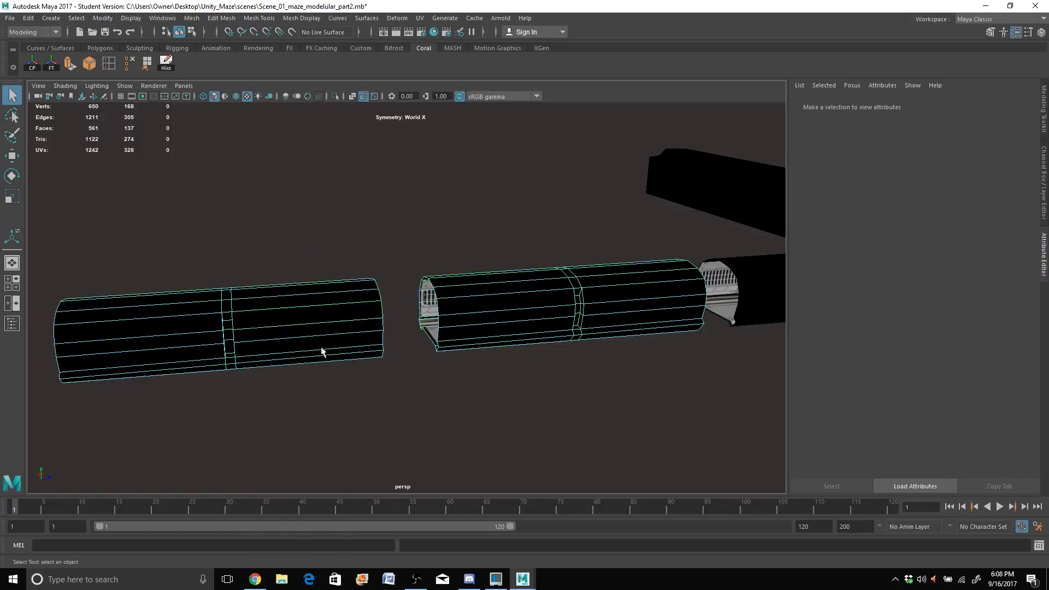
{"action": "right_click_drag", "start_coordinate": [316, 308], "coordinate": [304, 297]}
{"action": "left_click_drag", "start_coordinate": [34, 239], "coordinate": [385, 410]}
{"action": "key", "text": "Delete"}
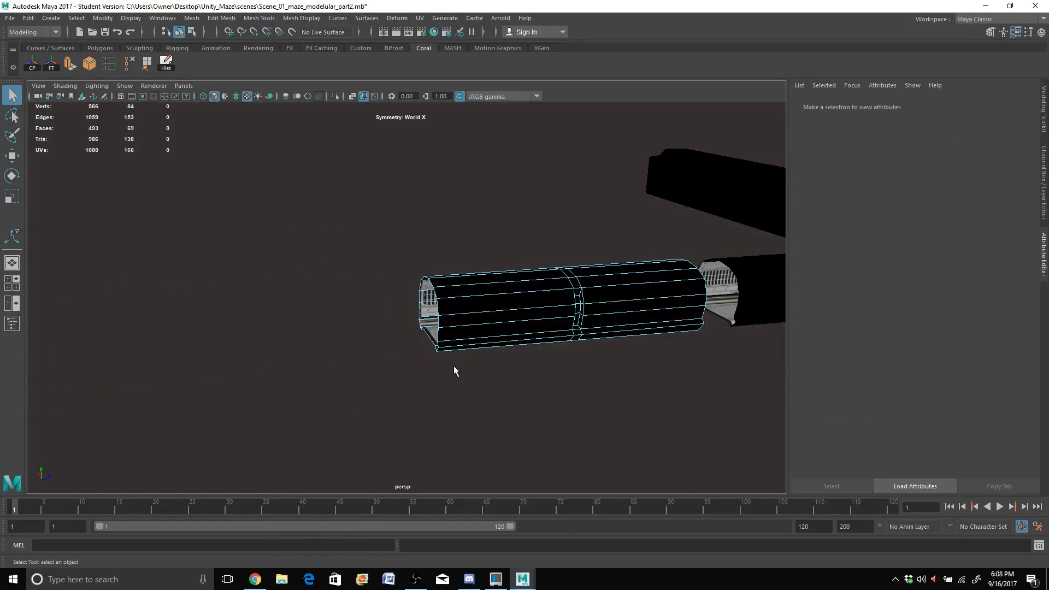
Step: Insert an edge loop around the corridor section between its open end and the middle rib
{"action": "scroll", "coordinate": [454, 366], "scroll_direction": "up", "scroll_amount": 8}
{"action": "middle_click_drag", "start_coordinate": [416, 322], "coordinate": [369, 336], "text": "alt"}
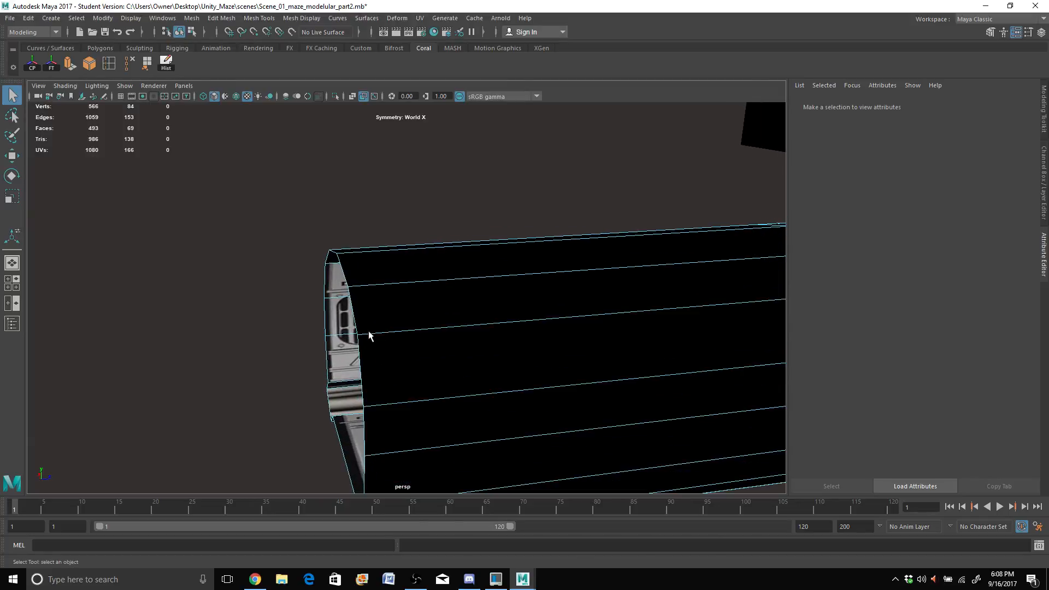
{"action": "left_click", "coordinate": [109, 64]}
{"action": "scroll", "coordinate": [397, 246], "scroll_direction": "down", "scroll_amount": 1}
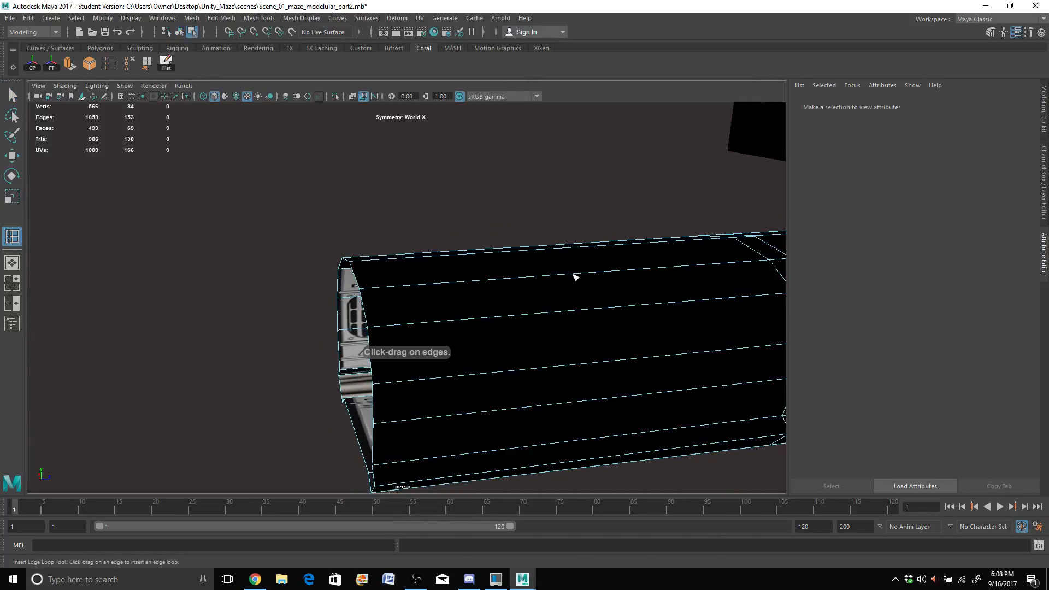
{"action": "left_click_drag", "start_coordinate": [573, 276], "coordinate": [572, 277]}
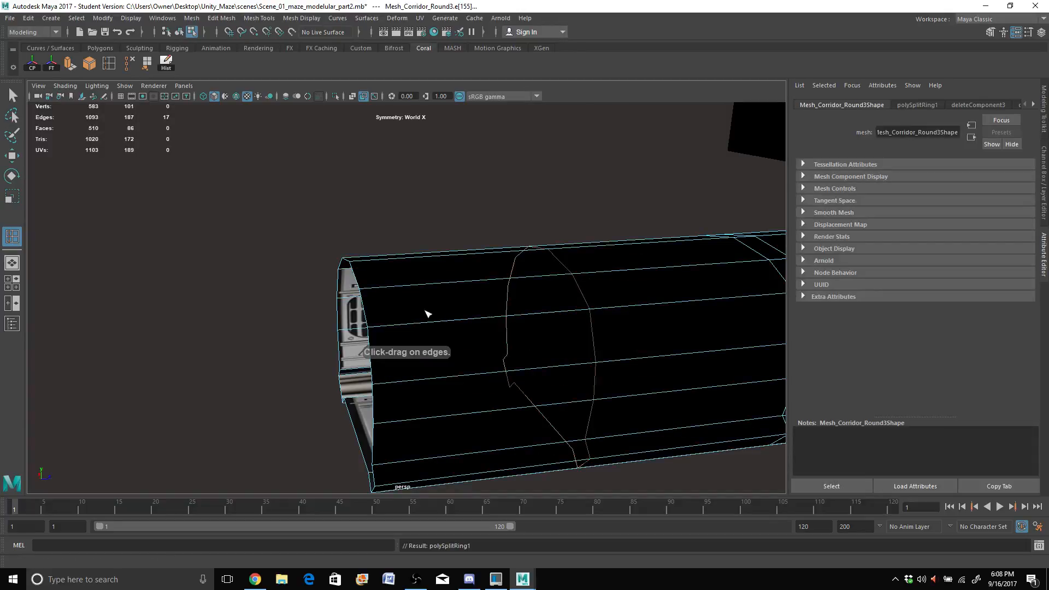
{"action": "left_click_drag", "start_coordinate": [467, 298], "coordinate": [306, 242], "text": "alt"}
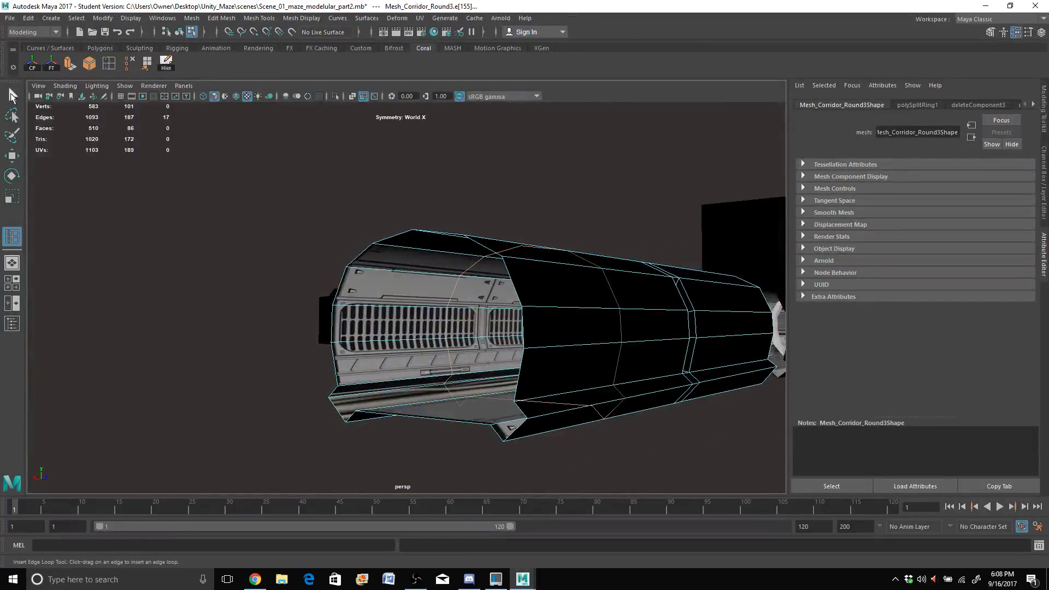
Step: Extrude the four side wall faces at the corridor's open end, above the pipes, and move them outward along X to form a side branch
{"action": "key", "text": "q"}
{"action": "right_click_drag", "start_coordinate": [390, 293], "coordinate": [389, 285]}
{"action": "left_click", "coordinate": [389, 285]}
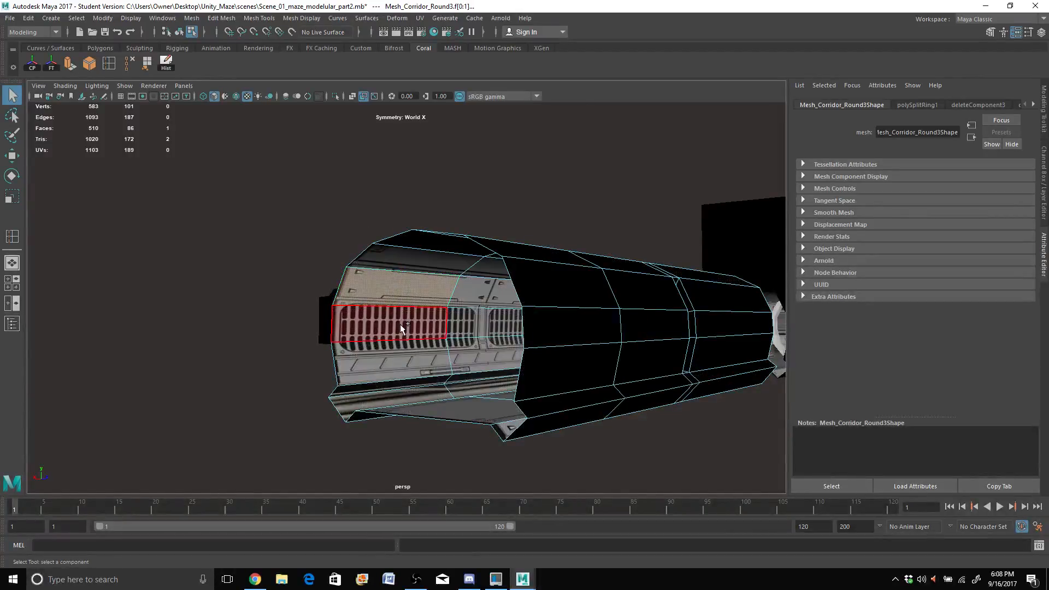
{"action": "left_click", "coordinate": [396, 359], "text": "shift"}
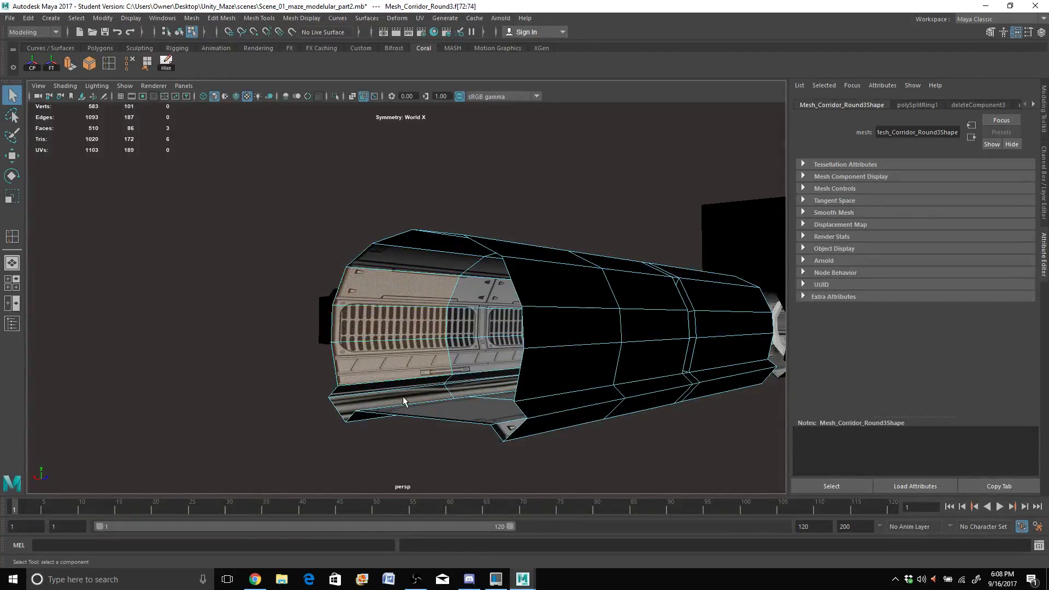
{"action": "scroll", "coordinate": [403, 396], "scroll_direction": "up", "scroll_amount": 3}
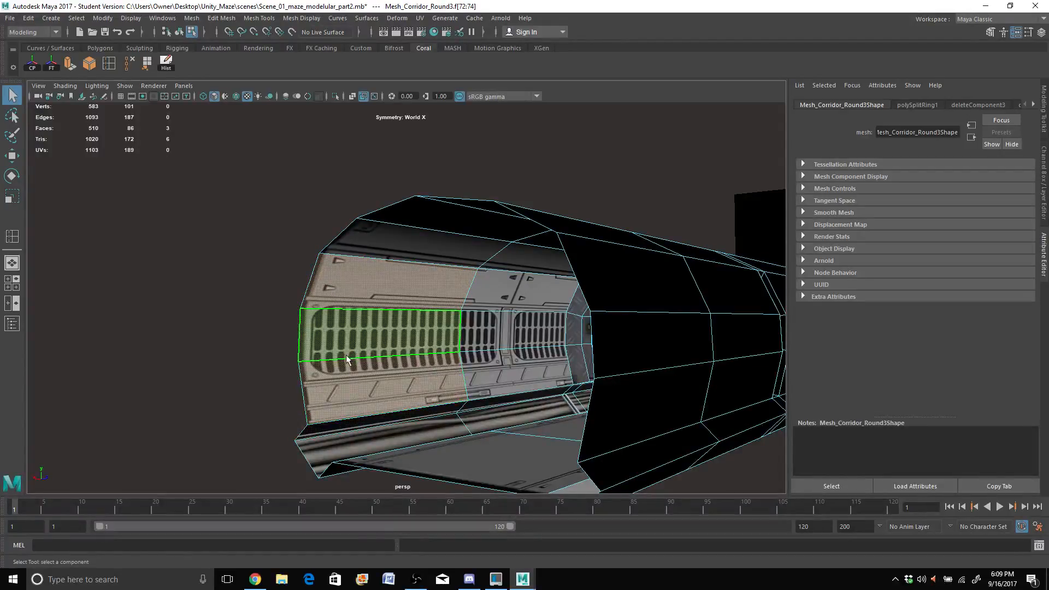
{"action": "left_click", "coordinate": [362, 424], "text": "shift"}
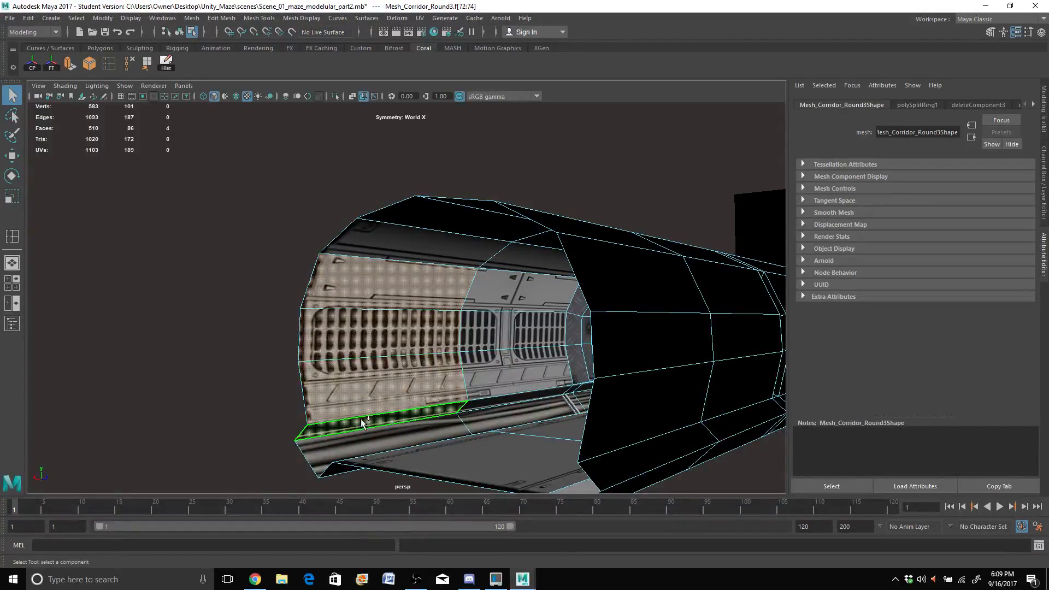
{"action": "left_click", "coordinate": [70, 63]}
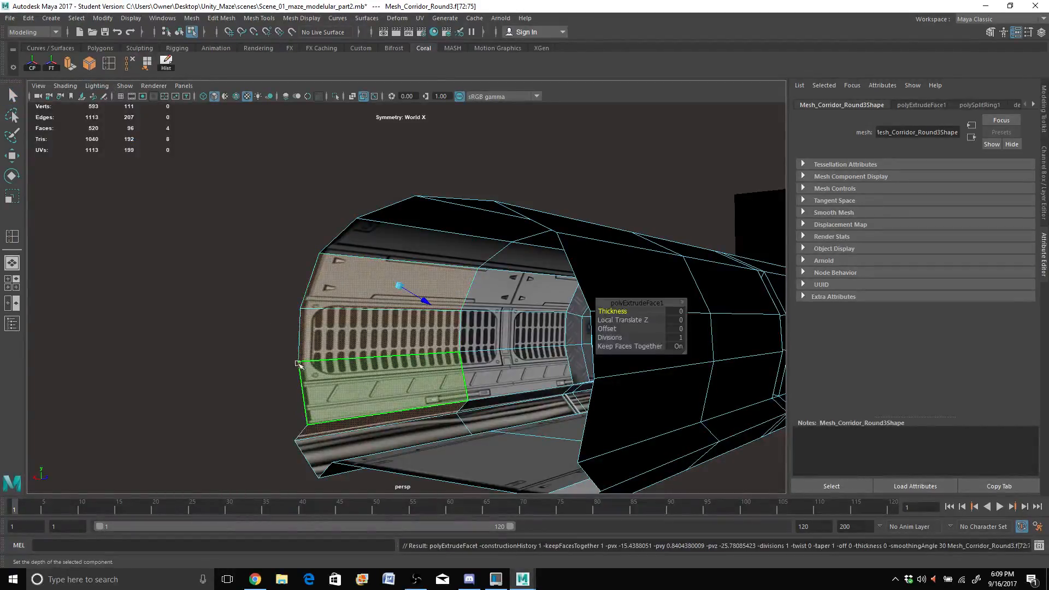
{"action": "left_click_drag", "start_coordinate": [299, 364], "coordinate": [319, 363], "text": "alt"}
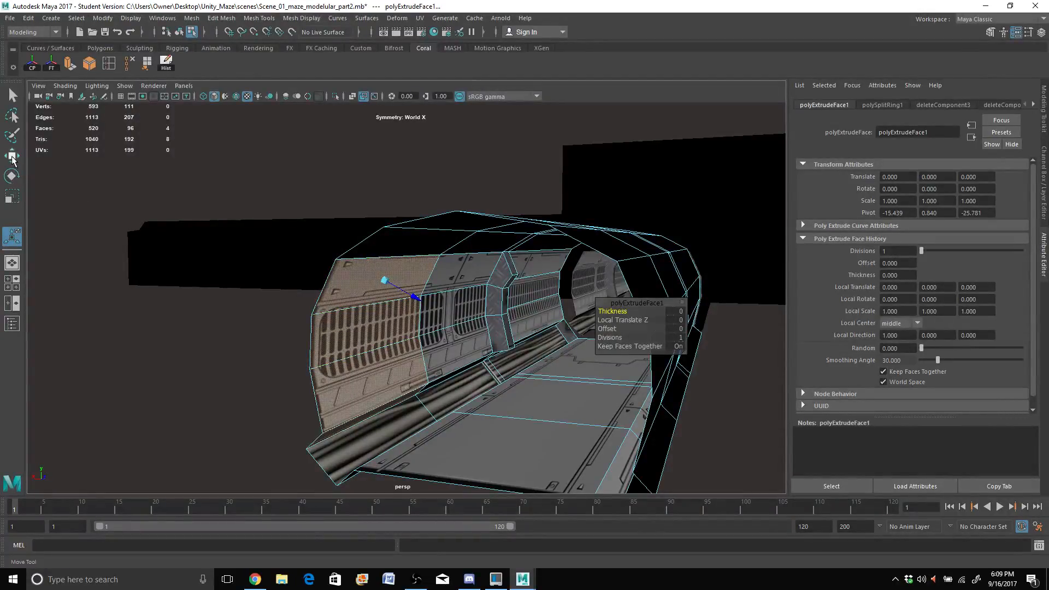
{"action": "key", "text": "w"}
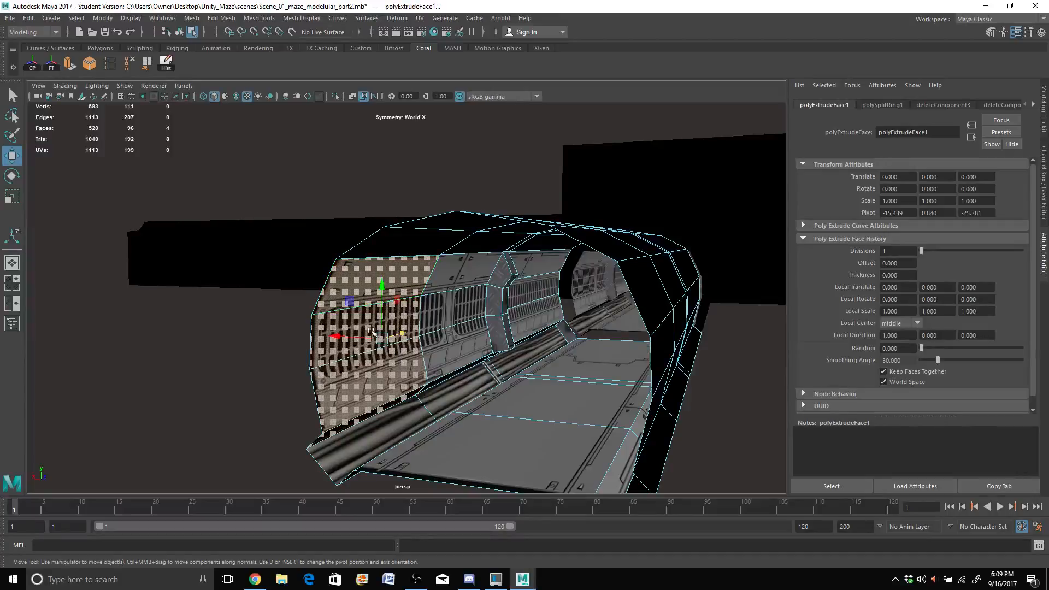
{"action": "left_click_drag", "start_coordinate": [335, 334], "coordinate": [248, 318]}
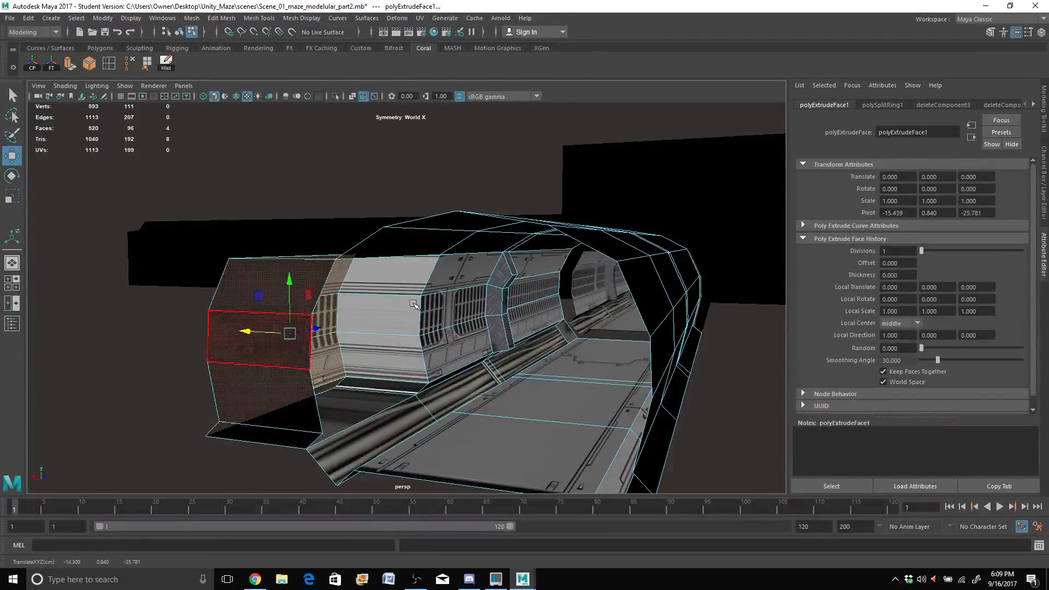
Step: Insert a second edge loop around the corridor, between the branch's inner corner and the middle rib
{"action": "mouse_move", "coordinate": [389, 302]}
{"action": "left_mouse_down", "text": "alt"}
{"action": "mouse_move", "coordinate": [354, 302]}
{"action": "mouse_move", "coordinate": [387, 317]}
{"action": "left_mouse_up", "text": "alt"}
{"action": "scroll", "coordinate": [387, 317], "scroll_direction": "up", "scroll_amount": 1}
{"action": "scroll", "coordinate": [387, 317], "scroll_direction": "up", "scroll_amount": 3}
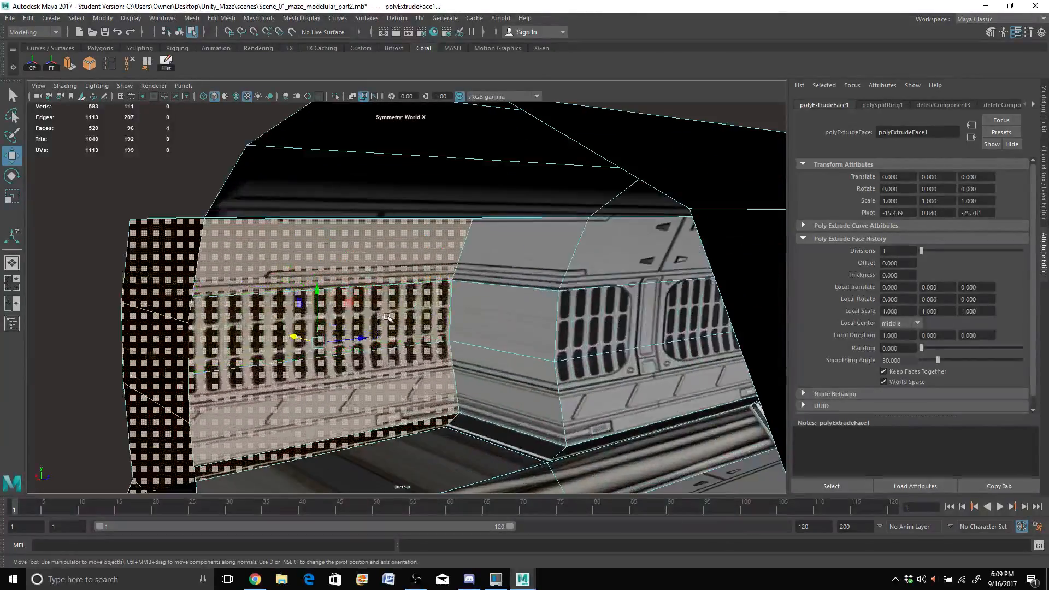
{"action": "scroll", "coordinate": [427, 283], "scroll_direction": "down", "scroll_amount": 5}
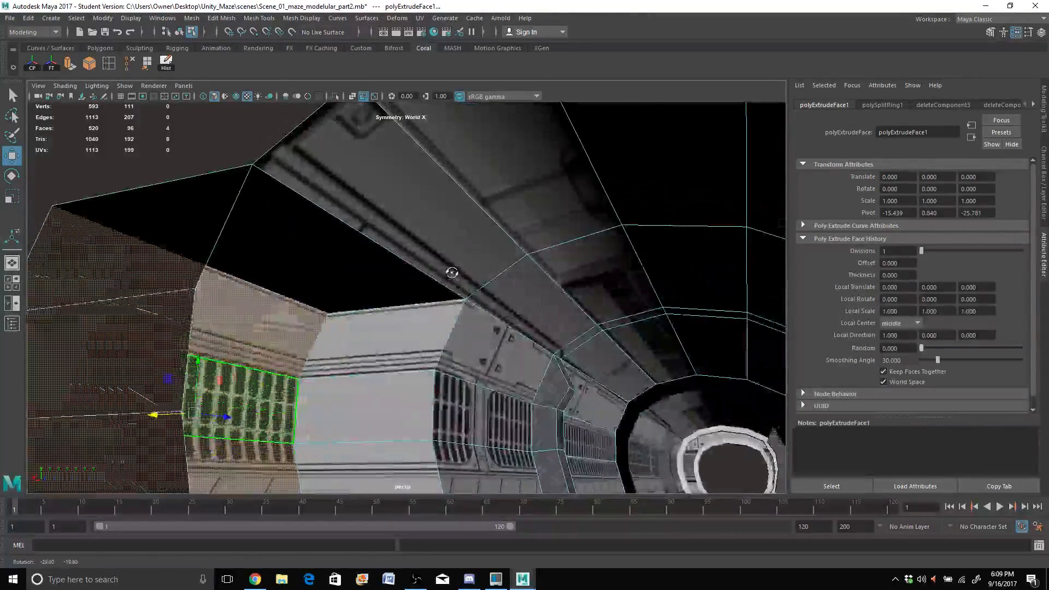
{"action": "scroll", "coordinate": [435, 300], "scroll_direction": "down", "scroll_amount": 2}
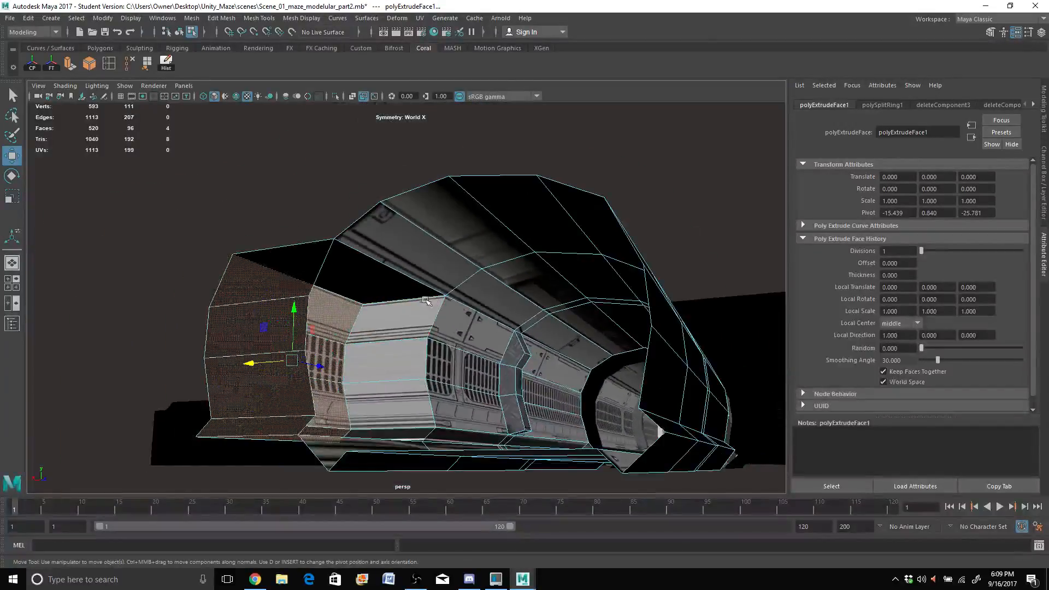
{"action": "left_click", "coordinate": [109, 68]}
{"action": "scroll", "coordinate": [604, 358], "scroll_direction": "up", "scroll_amount": 5}
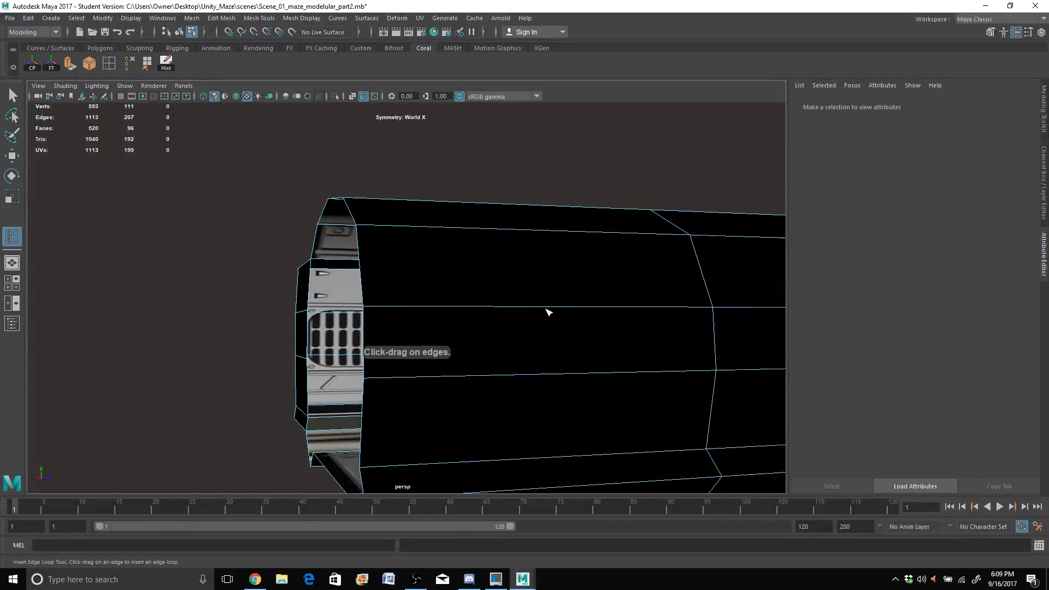
{"action": "left_click_drag", "start_coordinate": [546, 308], "coordinate": [581, 326]}
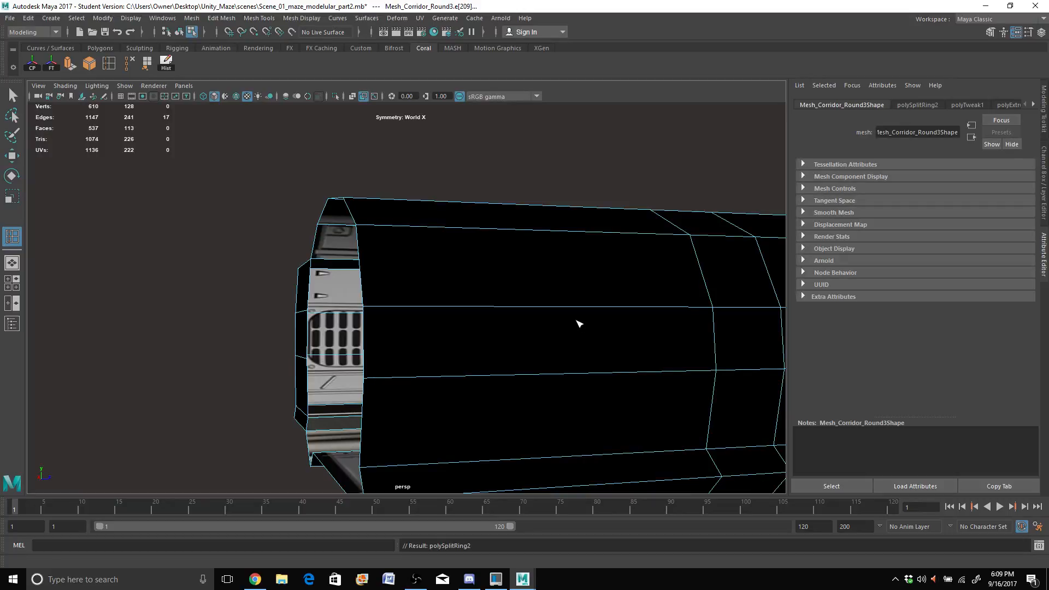
{"action": "left_click_drag", "start_coordinate": [345, 346], "coordinate": [413, 320], "text": "alt"}
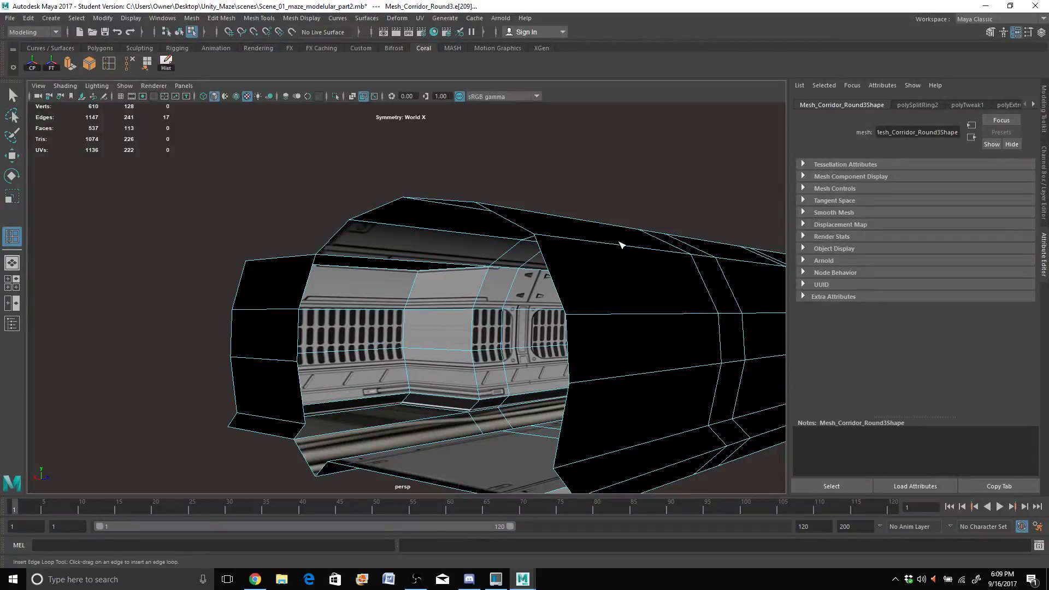
Step: Insert an edge loop through the middle of the side branch and across the corridor's end segment
{"action": "left_click_drag", "start_coordinate": [623, 249], "coordinate": [623, 249]}
{"action": "left_click_drag", "start_coordinate": [577, 392], "coordinate": [650, 407], "text": "alt"}
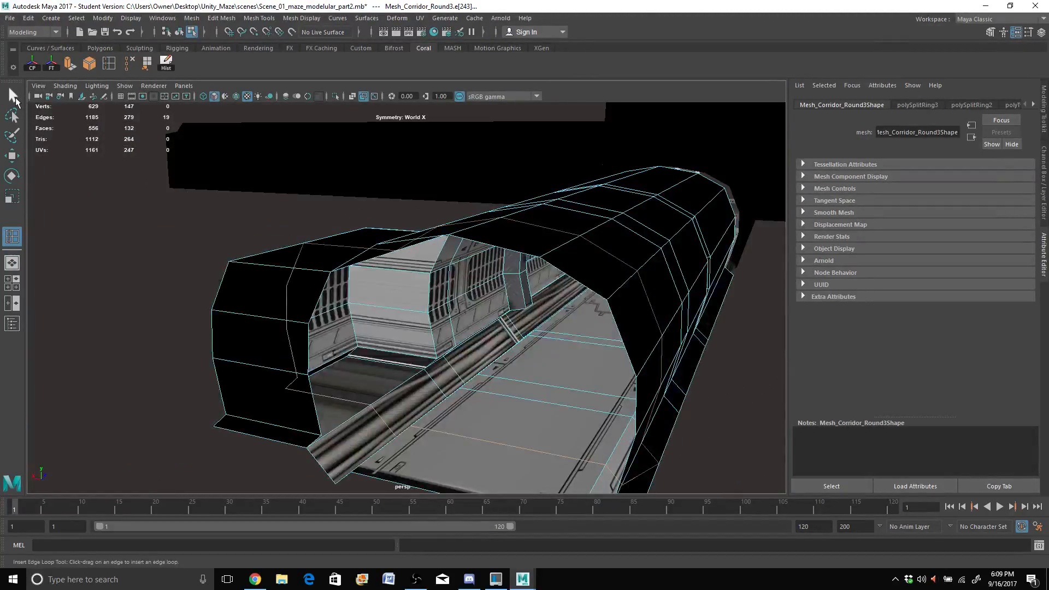
{"action": "left_click", "coordinate": [14, 98]}
{"action": "left_click_drag", "start_coordinate": [471, 352], "coordinate": [541, 335], "text": "alt"}
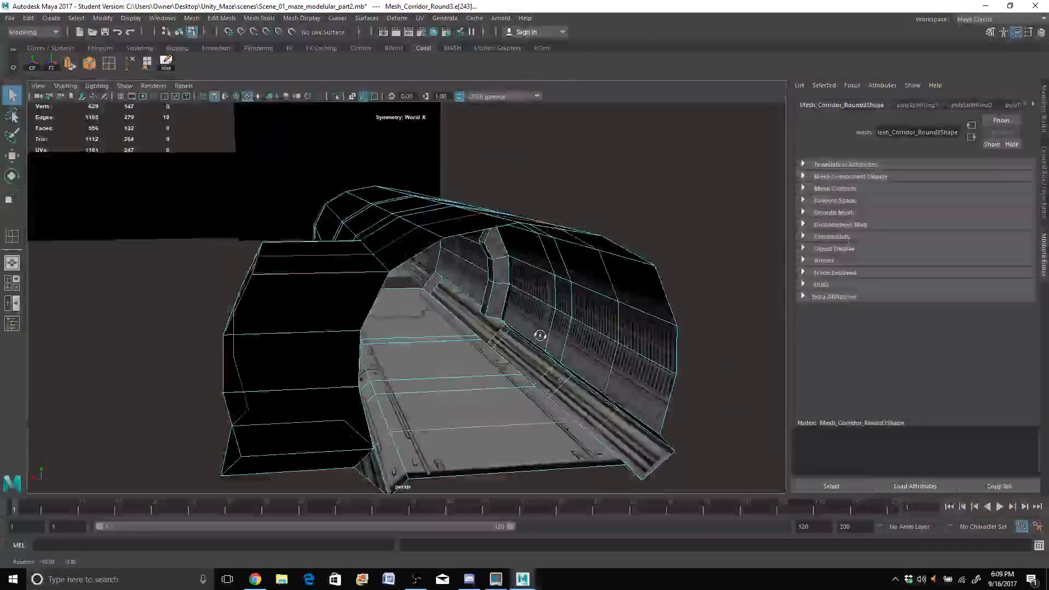
{"action": "left_click", "coordinate": [680, 353]}
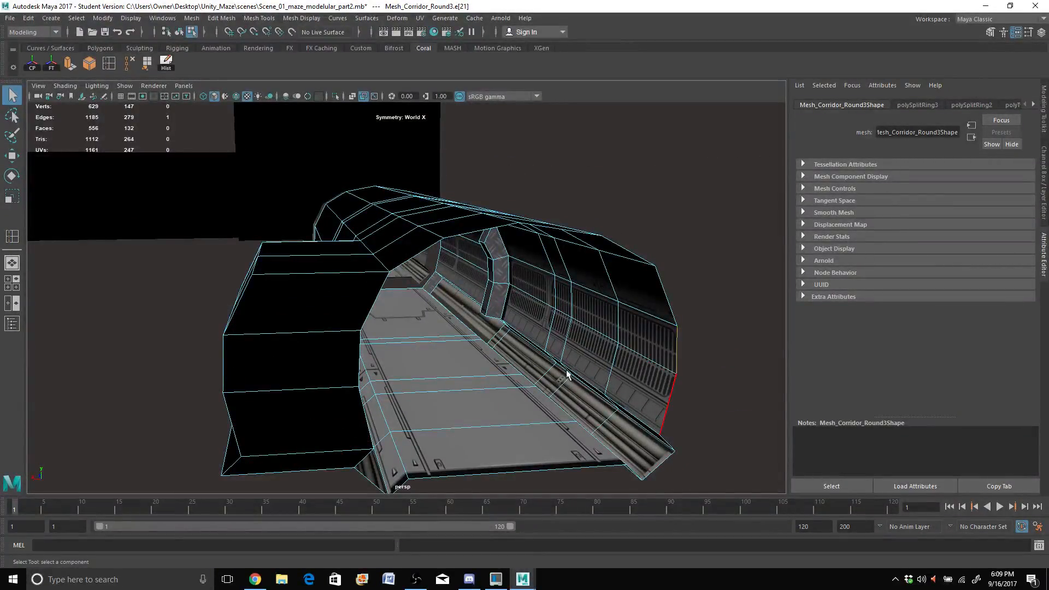
{"action": "left_click_drag", "start_coordinate": [567, 374], "coordinate": [561, 367], "text": "alt"}
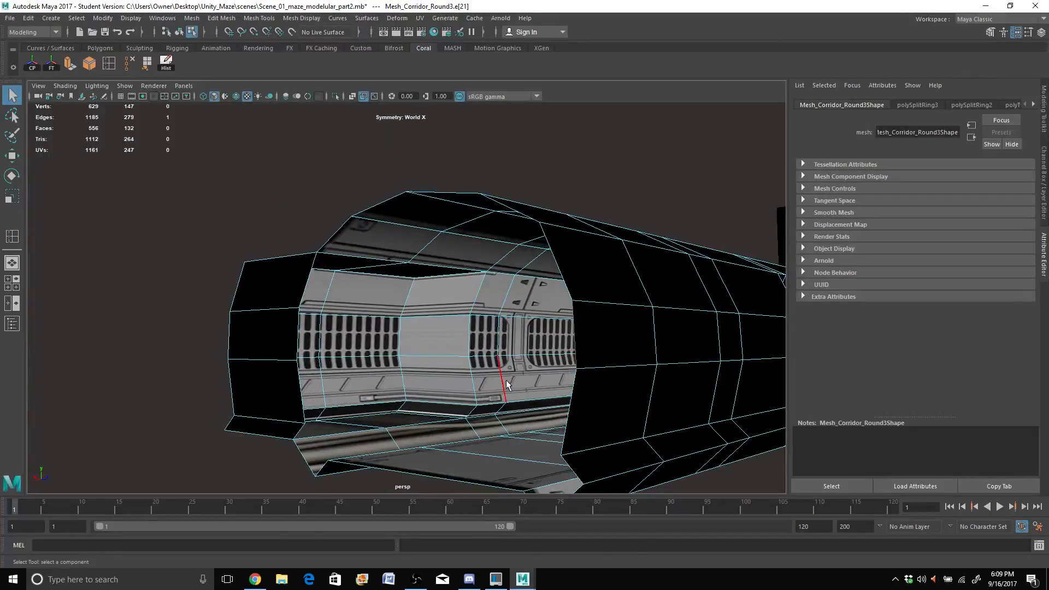
Step: Delete the eight outer end faces of the side branch to open it up
{"action": "left_click_drag", "start_coordinate": [518, 393], "coordinate": [636, 398], "text": "alt"}
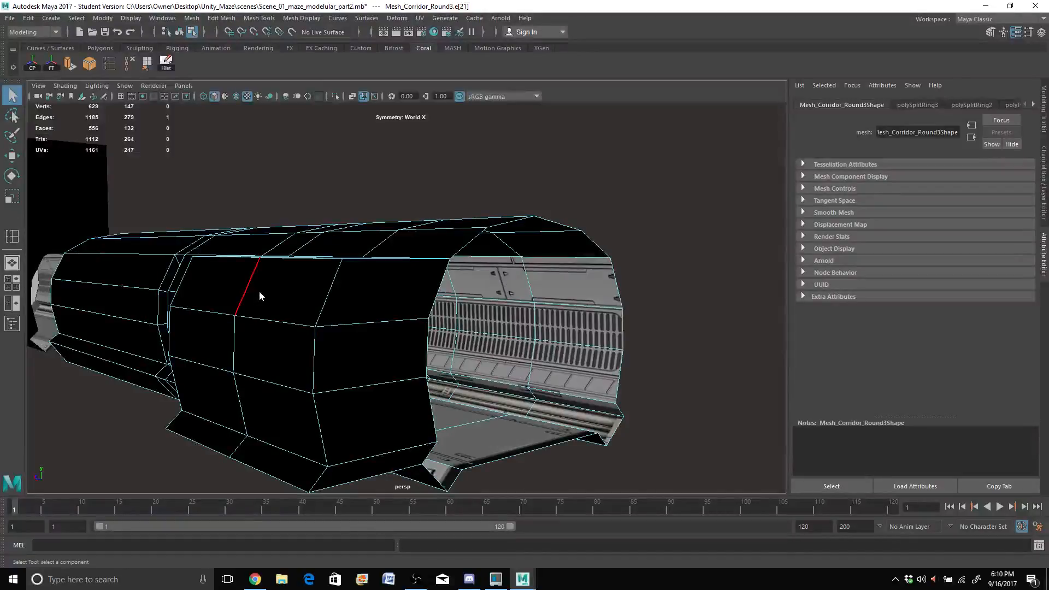
{"action": "right_click_drag", "start_coordinate": [267, 268], "coordinate": [266, 298]}
{"action": "left_click", "coordinate": [265, 296]}
{"action": "left_click", "coordinate": [233, 294], "text": "shift"}
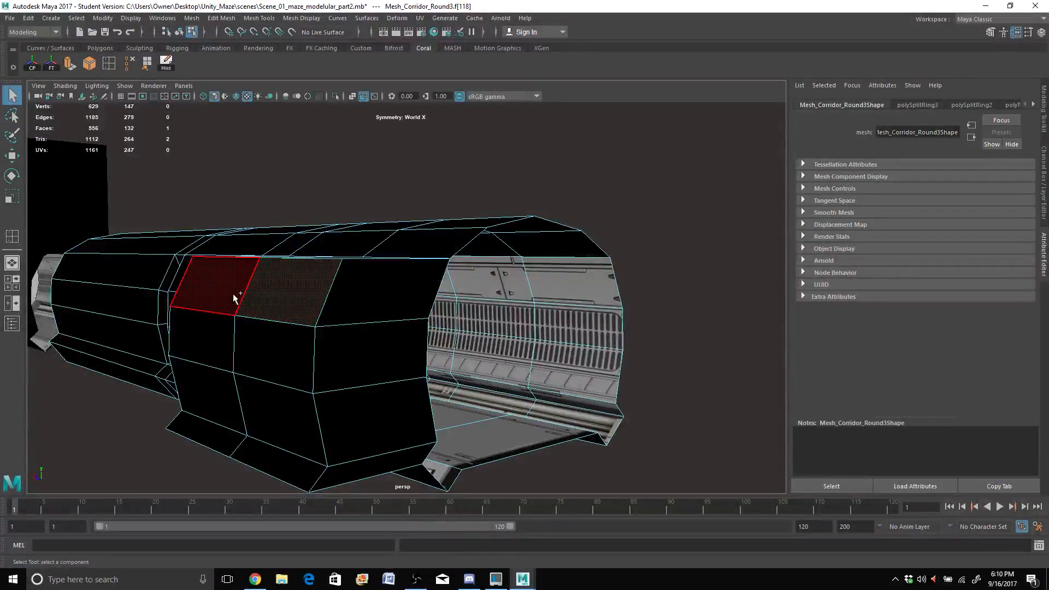
{"action": "left_click", "coordinate": [255, 355], "text": "shift"}
{"action": "left_click", "coordinate": [230, 366], "text": "shift"}
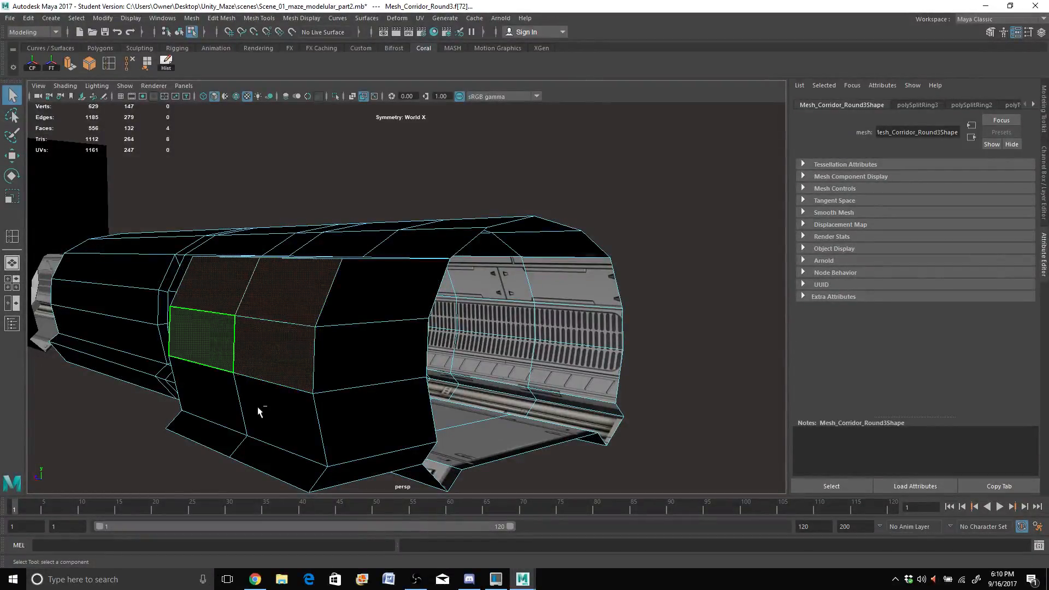
{"action": "left_click", "coordinate": [242, 411], "text": "shift"}
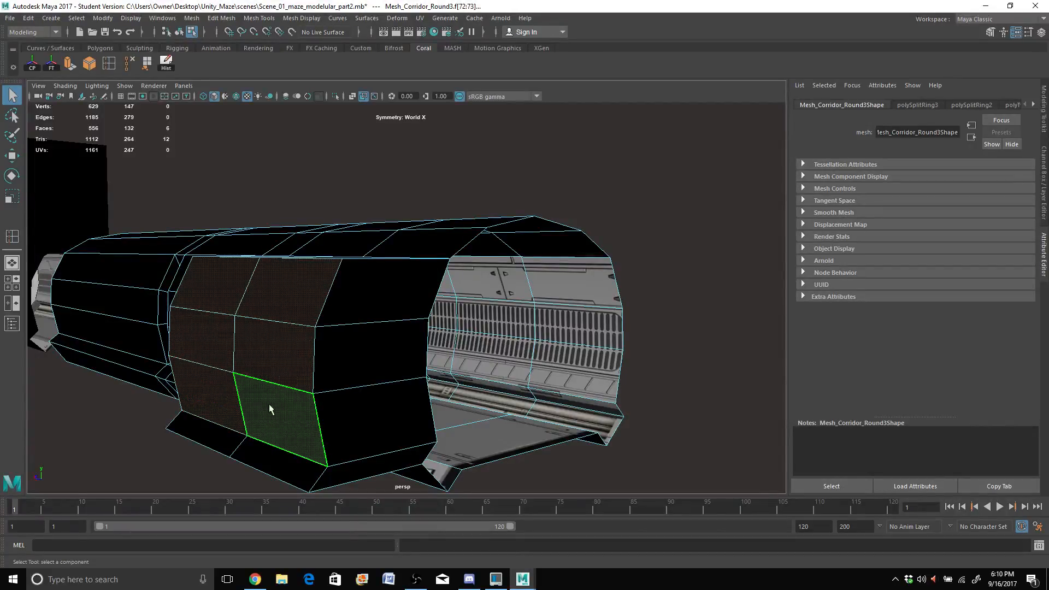
{"action": "left_click", "coordinate": [377, 426], "text": "shift"}
{"action": "left_click_drag", "start_coordinate": [394, 433], "coordinate": [442, 424], "text": "alt"}
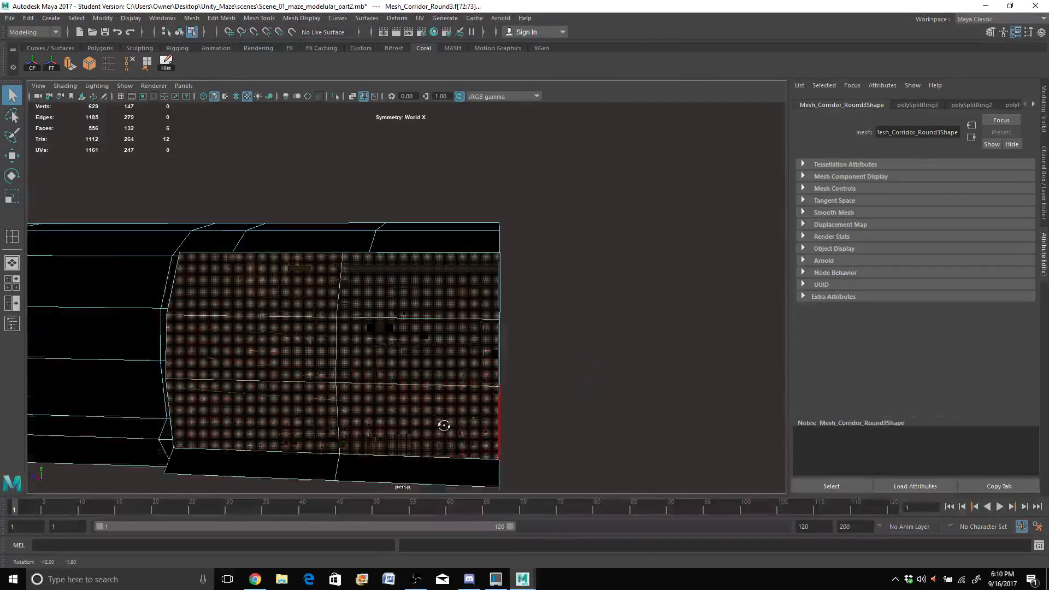
{"action": "left_click", "coordinate": [326, 467], "text": "shift"}
{"action": "left_click", "coordinate": [382, 465], "text": "shift"}
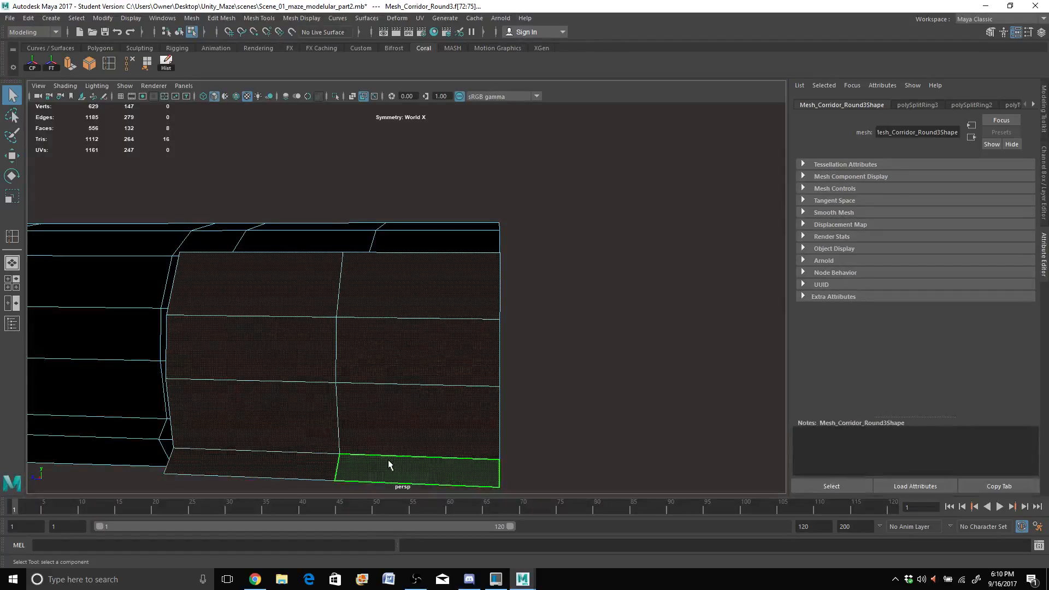
{"action": "key", "text": "Delete"}
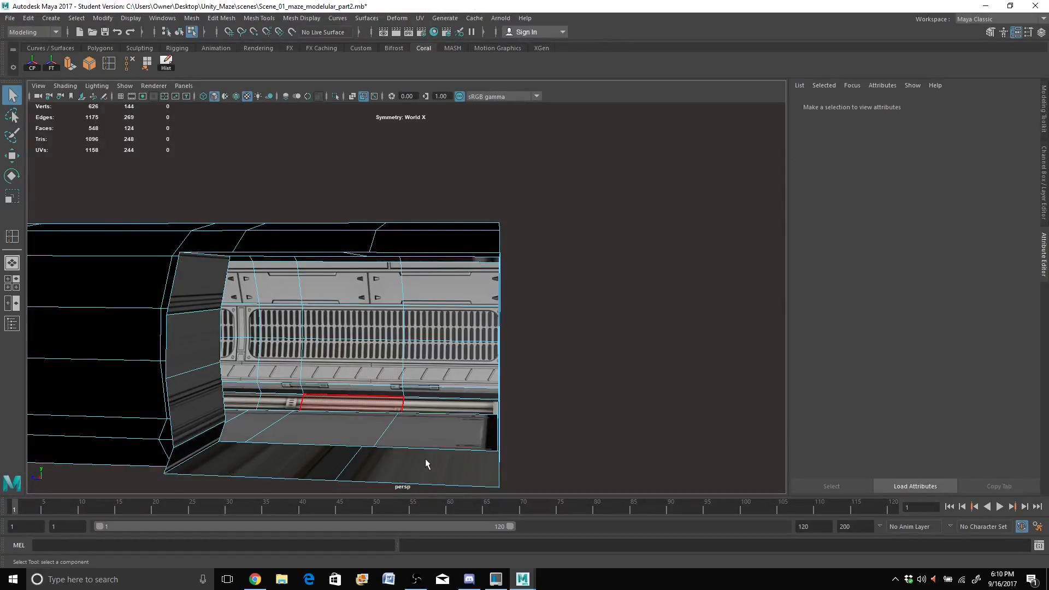
Step: Raise the middle edge of the side branch's ceiling upward along Y
{"action": "left_click_drag", "start_coordinate": [426, 463], "coordinate": [316, 306], "text": "alt"}
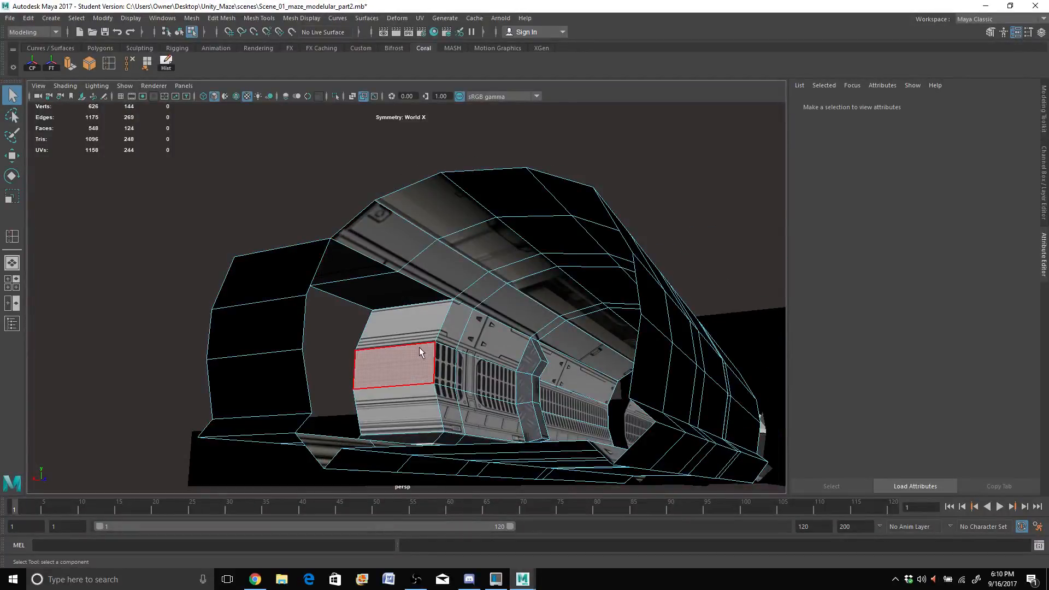
{"action": "left_click_drag", "start_coordinate": [419, 351], "coordinate": [470, 361], "text": "alt"}
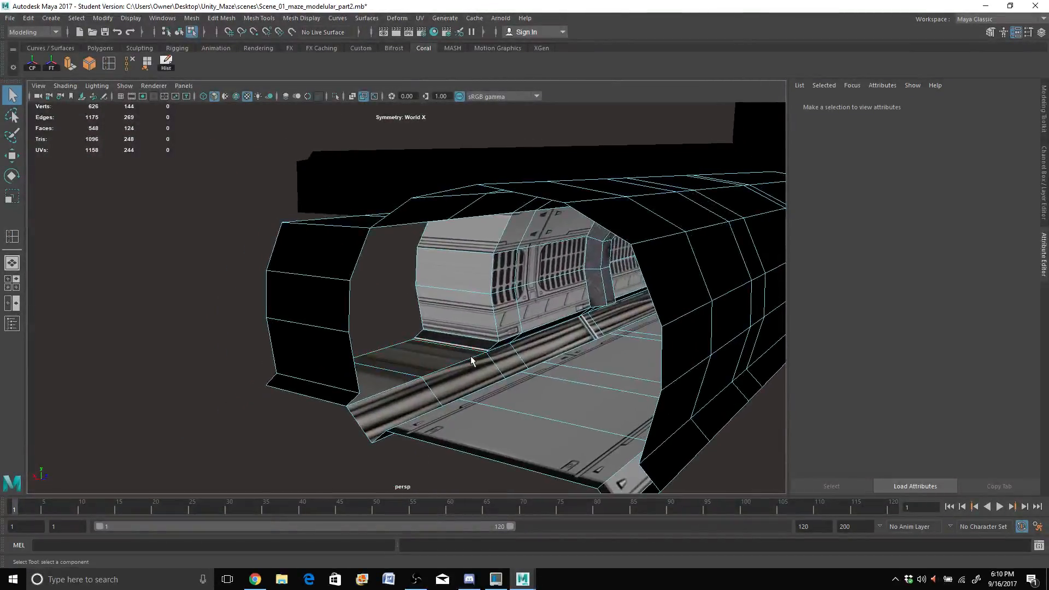
{"action": "left_click_drag", "start_coordinate": [448, 254], "coordinate": [372, 221], "text": "alt"}
{"action": "right_click_drag", "start_coordinate": [366, 216], "coordinate": [365, 198]}
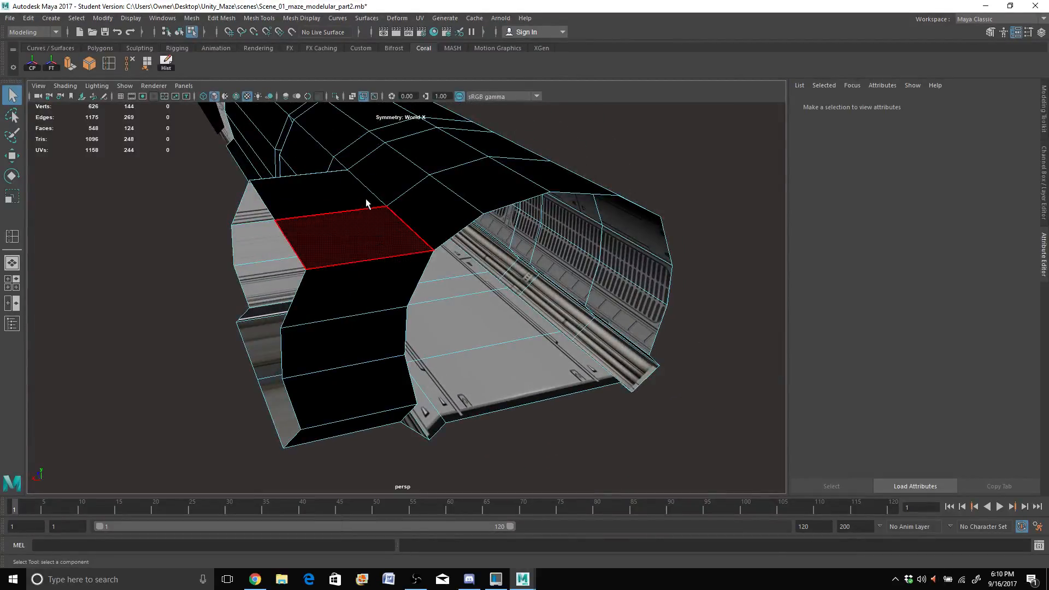
{"action": "left_click", "coordinate": [366, 208]}
{"action": "left_click_drag", "start_coordinate": [365, 211], "coordinate": [363, 213], "text": "alt"}
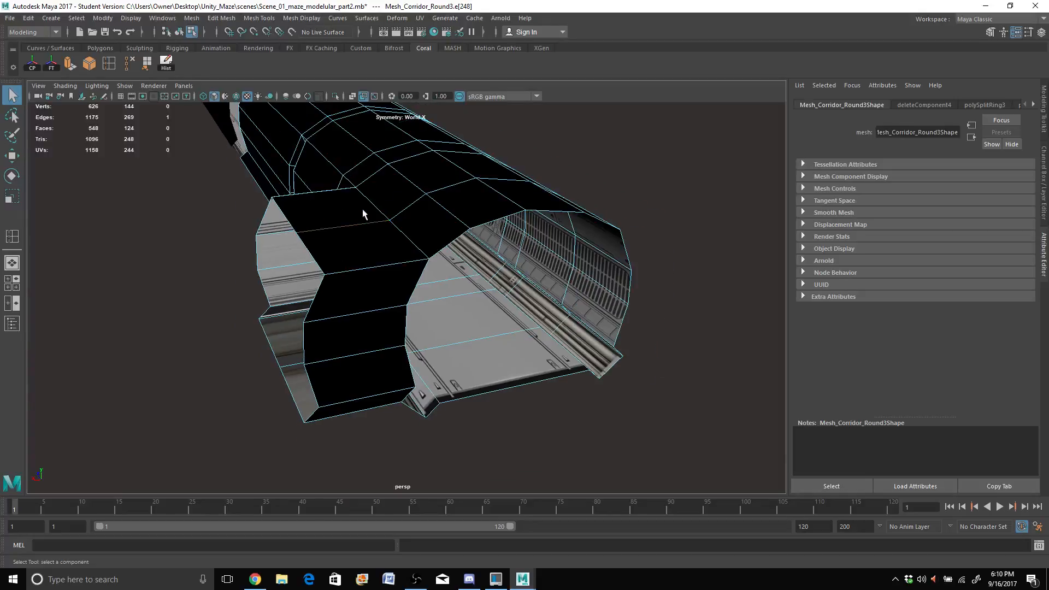
{"action": "key", "text": "w"}
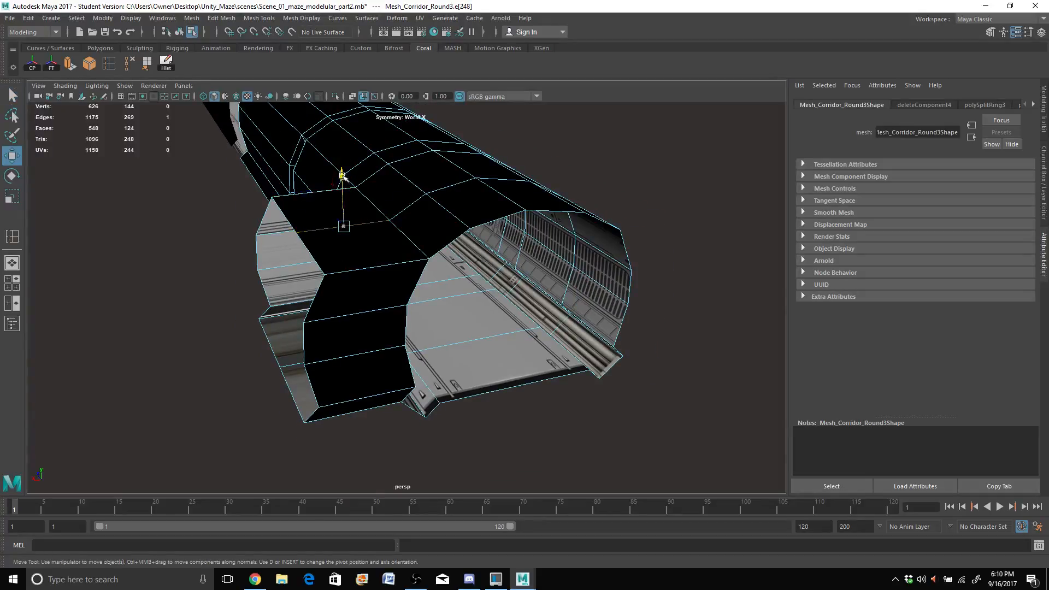
{"action": "left_click_drag", "start_coordinate": [343, 176], "coordinate": [340, 157]}
{"action": "mouse_move", "coordinate": [295, 271]}
{"action": "left_mouse_down", "text": "alt"}
{"action": "mouse_move", "coordinate": [328, 262]}
{"action": "mouse_move", "coordinate": [284, 255]}
{"action": "left_mouse_up", "text": "alt"}
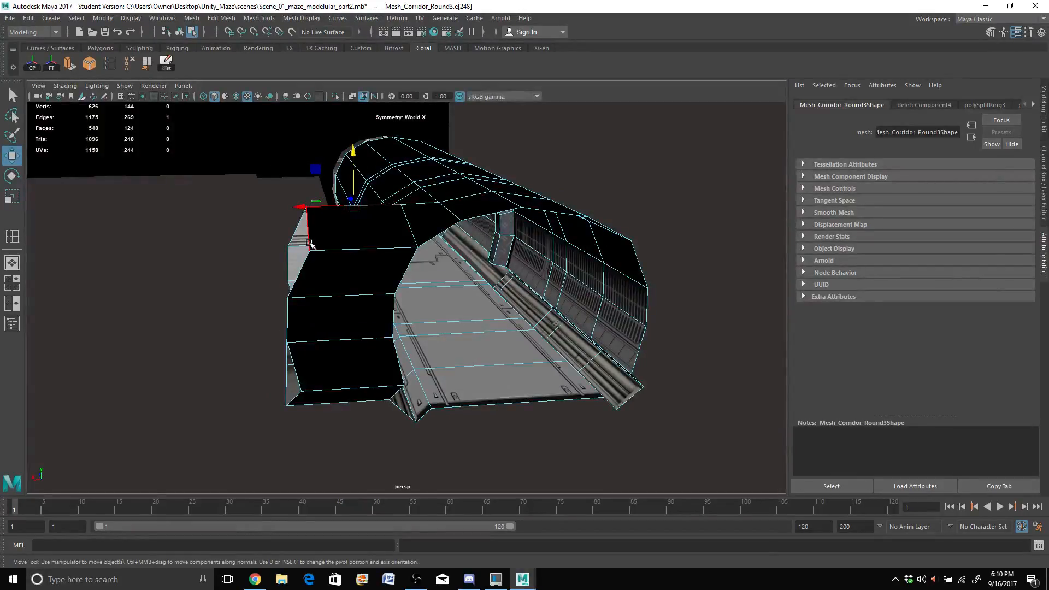
Step: Flatten the border edge loop of the side branch's opening by scaling it to 0 along X
{"action": "double_click", "coordinate": [310, 244]}
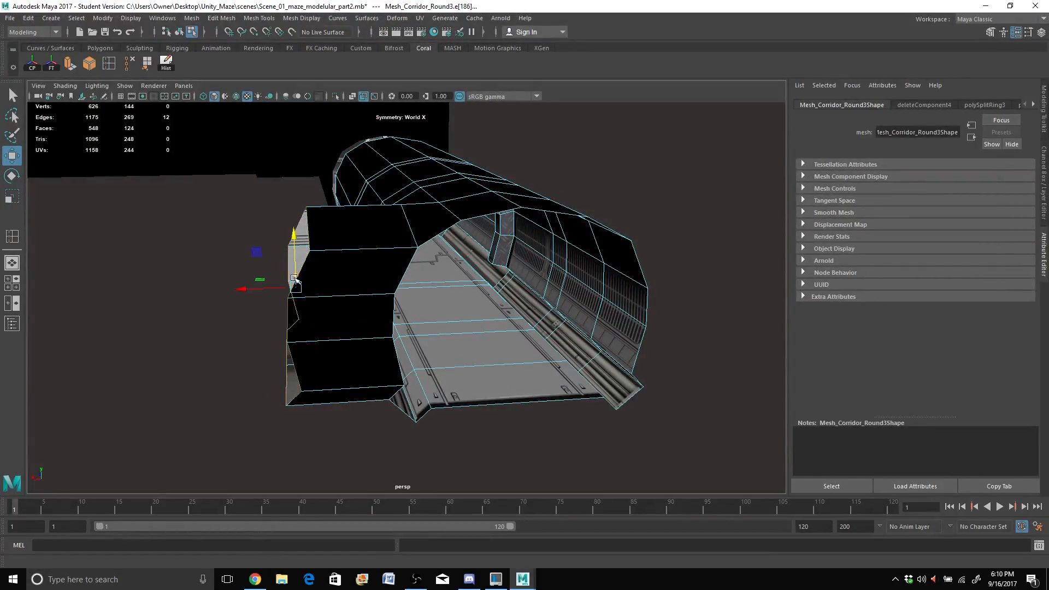
{"action": "key", "text": "r"}
{"action": "left_click_drag", "start_coordinate": [247, 286], "coordinate": [300, 285]}
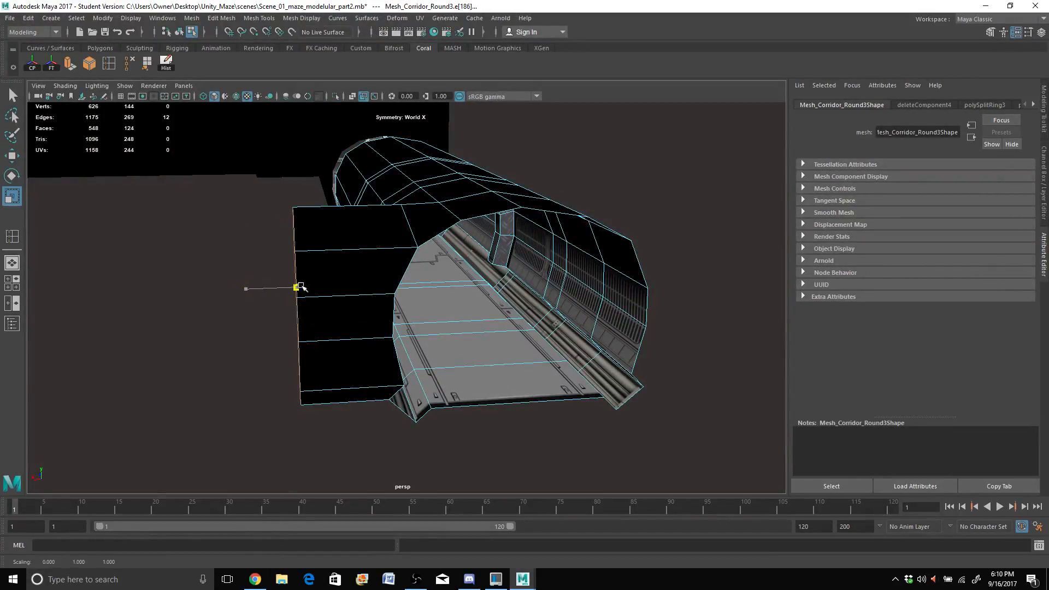
Step: Move the two horizontal mid-height edges of the branch's inner side wall outward along Z to bulge that wall
{"action": "left_click_drag", "start_coordinate": [305, 328], "coordinate": [366, 330], "text": "alt"}
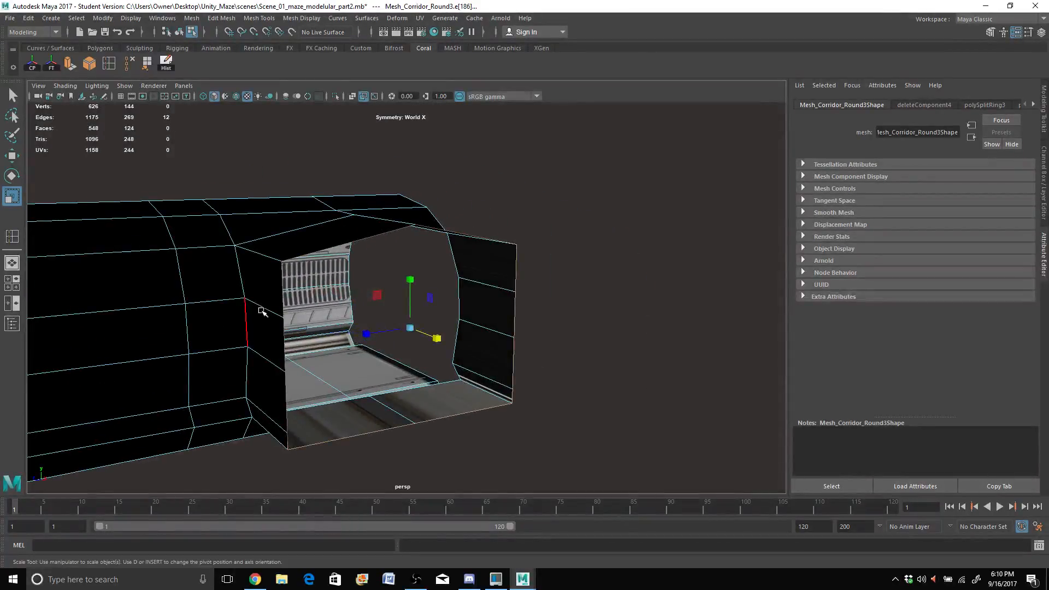
{"action": "left_click", "coordinate": [260, 353]}
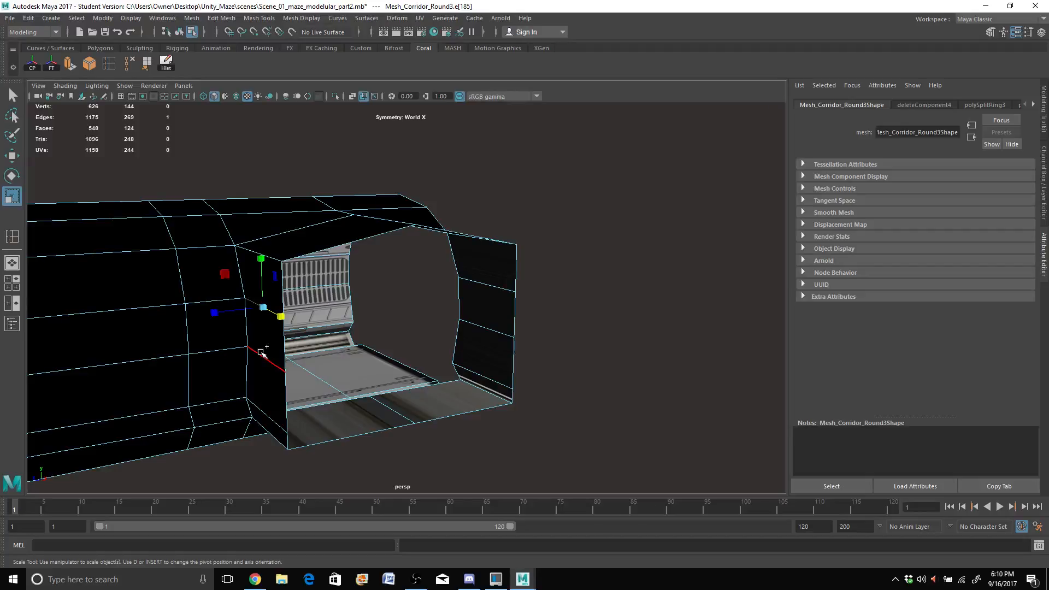
{"action": "left_click", "coordinate": [296, 349], "text": "shift"}
{"action": "key", "text": "w"}
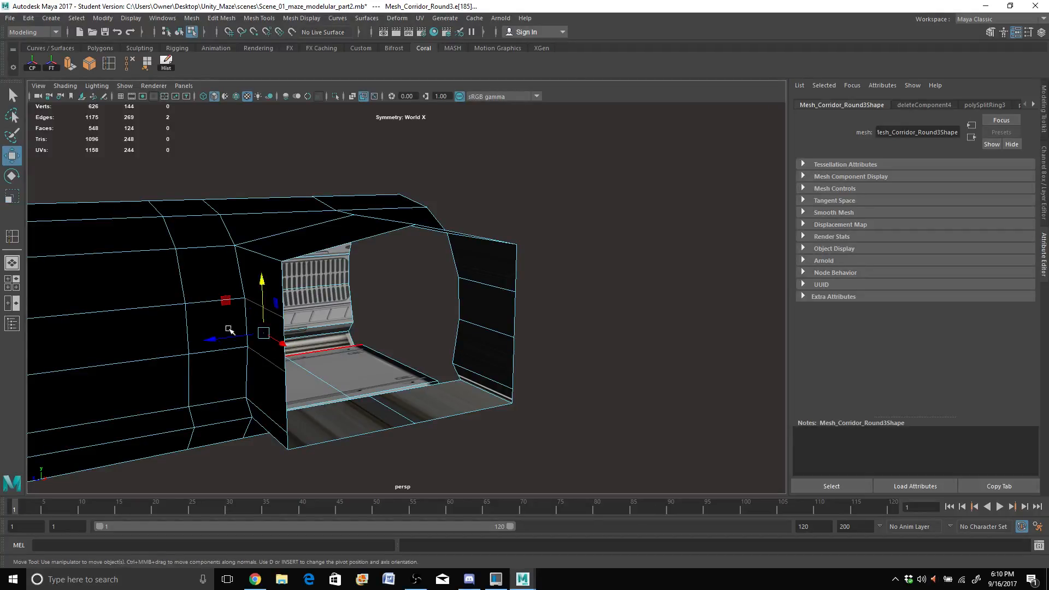
{"action": "left_click_drag", "start_coordinate": [217, 337], "coordinate": [189, 338]}
Step: Push the two matching mid-height edges of the branch's opposite wall, nearest the corridor's end, outward along Z
{"action": "left_click_drag", "start_coordinate": [327, 343], "coordinate": [260, 338], "text": "alt"}
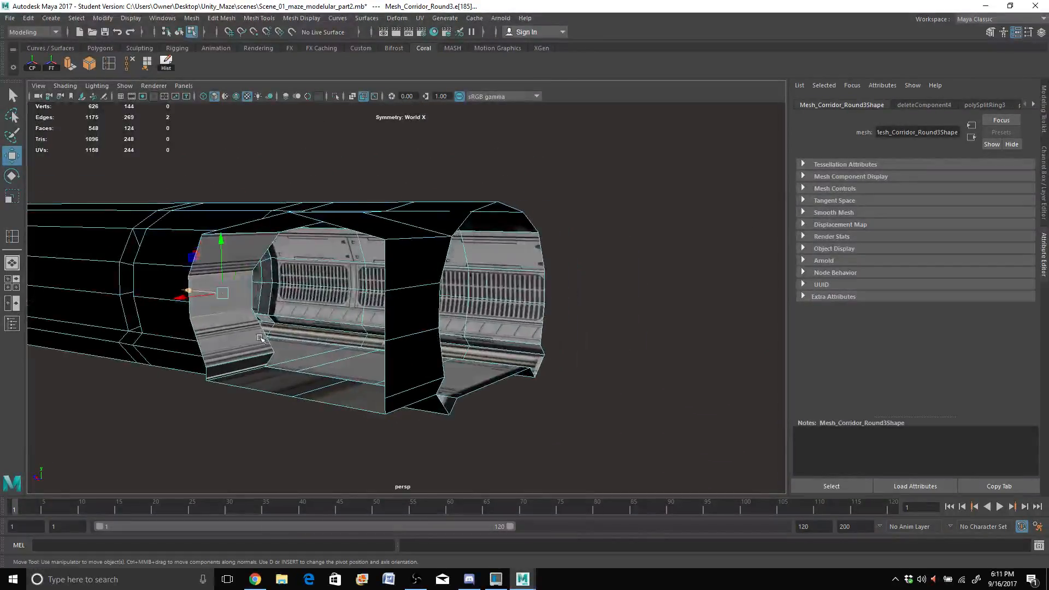
{"action": "left_click", "coordinate": [418, 282]}
{"action": "left_click", "coordinate": [417, 322], "text": "shift"}
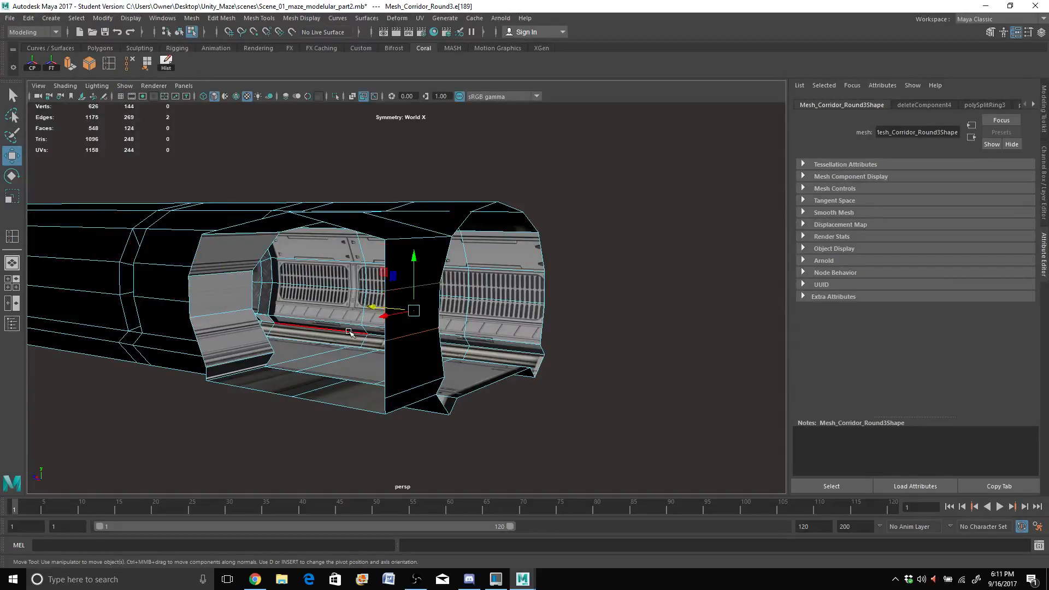
{"action": "left_click_drag", "start_coordinate": [390, 339], "coordinate": [486, 329], "text": "alt"}
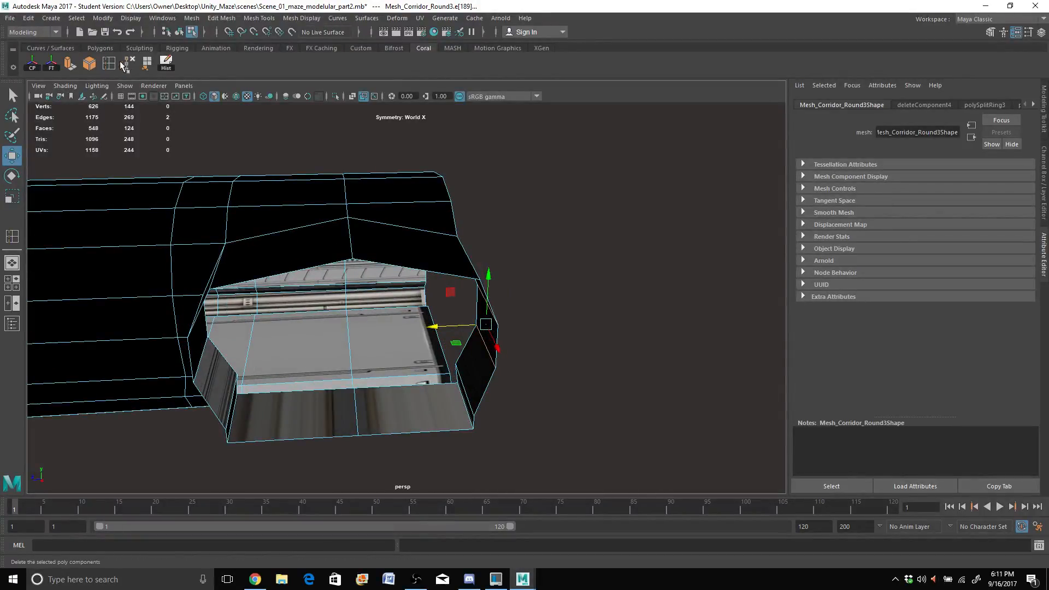
Step: Insert two edge loops through the side branch, one on each side of its ceiling's middle edge
{"action": "key", "text": "y"}
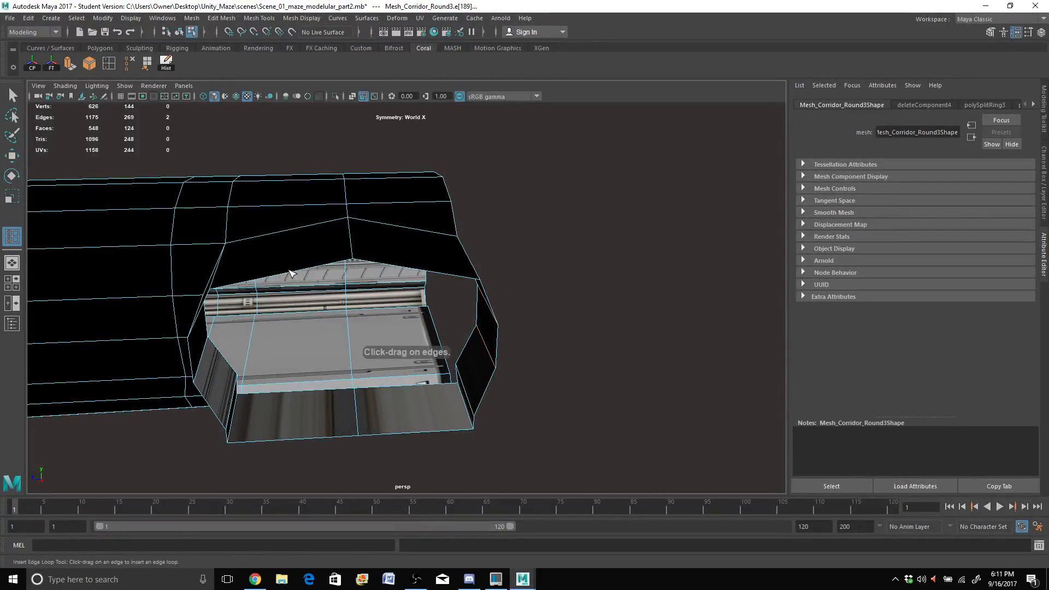
{"action": "left_click_drag", "start_coordinate": [299, 275], "coordinate": [295, 271]}
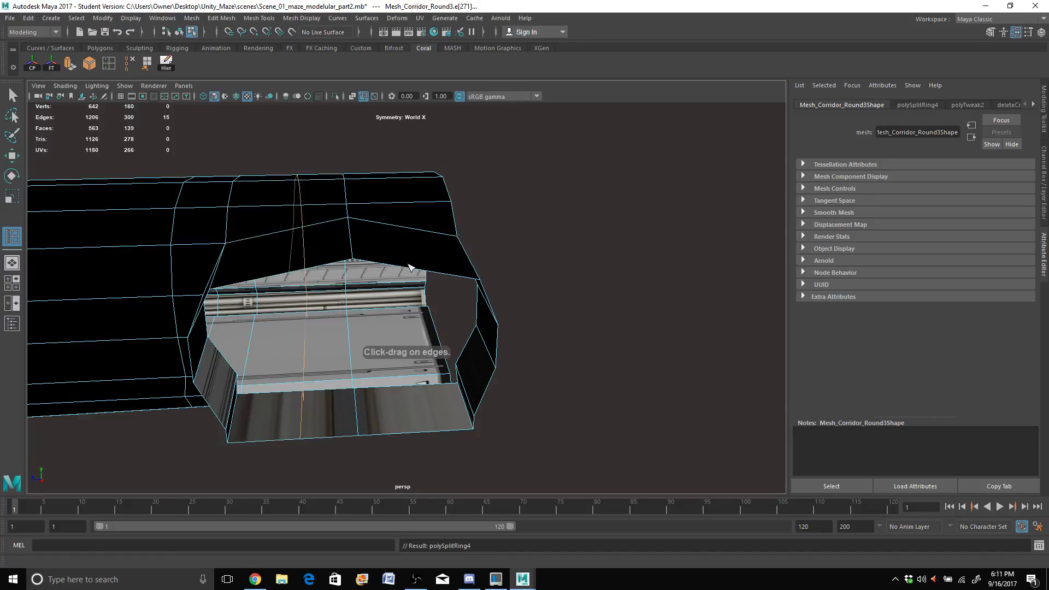
{"action": "mouse_move", "coordinate": [411, 267]}
{"action": "left_mouse_down"}
{"action": "mouse_move", "coordinate": [382, 263]}
{"action": "mouse_move", "coordinate": [419, 254]}
{"action": "left_mouse_up"}
{"action": "key", "text": "q"}
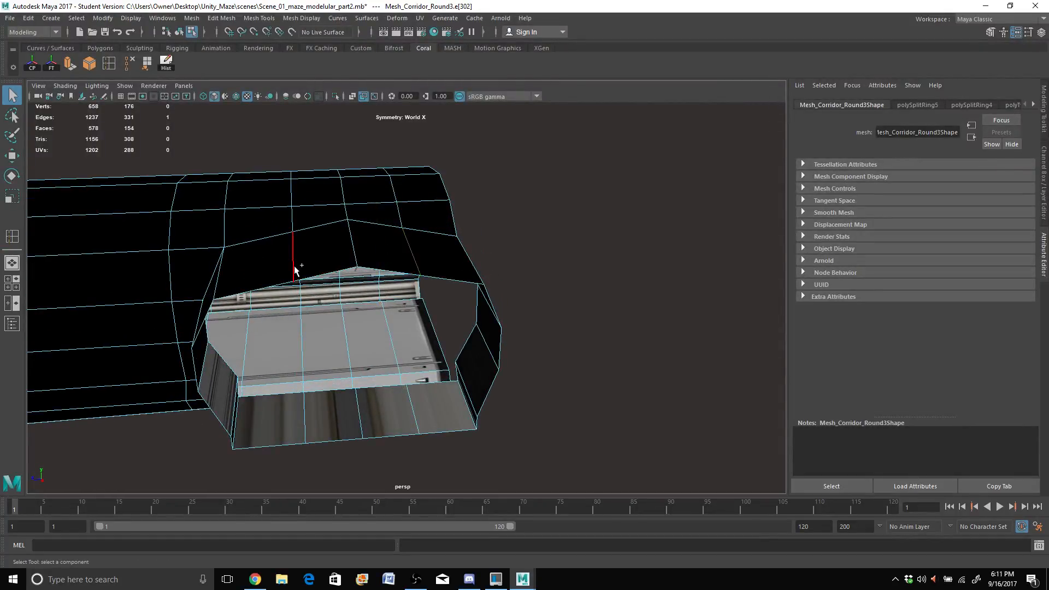
Step: Round the branch's ceiling by raising the two new flanking edges along Y and lifting the middle edge slightly higher
{"action": "key", "text": "w"}
{"action": "left_click", "coordinate": [303, 244]}
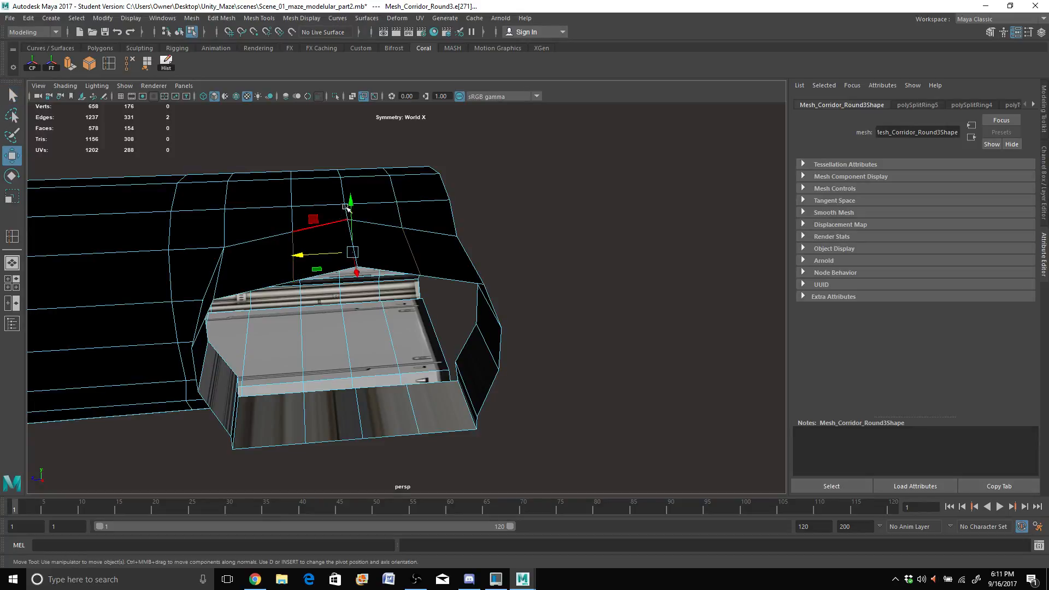
{"action": "left_click_drag", "start_coordinate": [350, 202], "coordinate": [343, 194]}
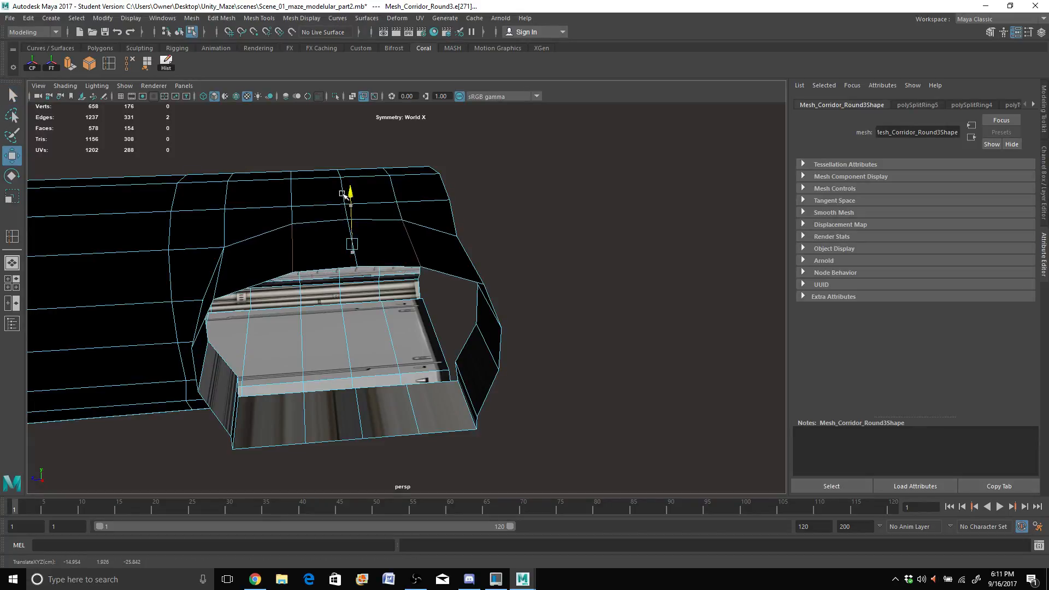
{"action": "left_click_drag", "start_coordinate": [372, 267], "coordinate": [380, 291], "text": "alt"}
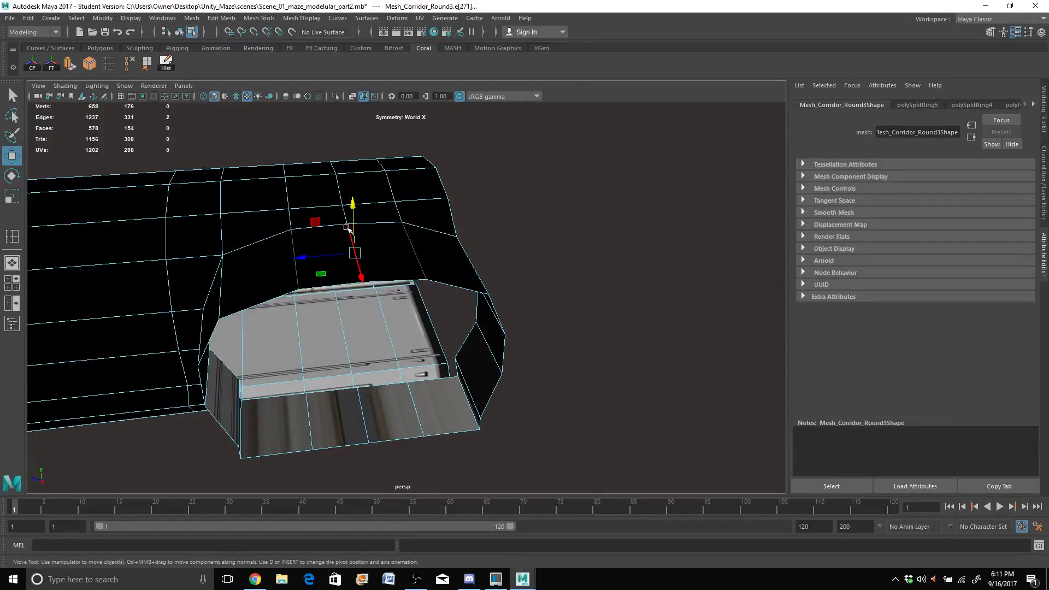
{"action": "left_click", "coordinate": [349, 213]}
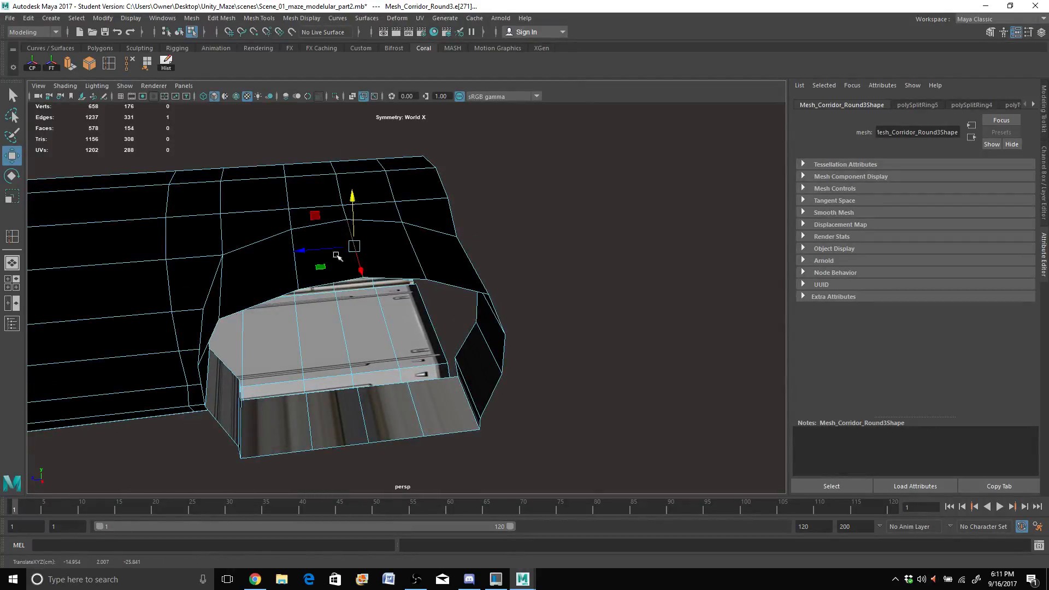
Step: Examine the junction piece's branch opening, ceiling transition, walls and floor textures from several angles
{"action": "left_click_drag", "start_coordinate": [352, 201], "coordinate": [229, 273], "text": "alt"}
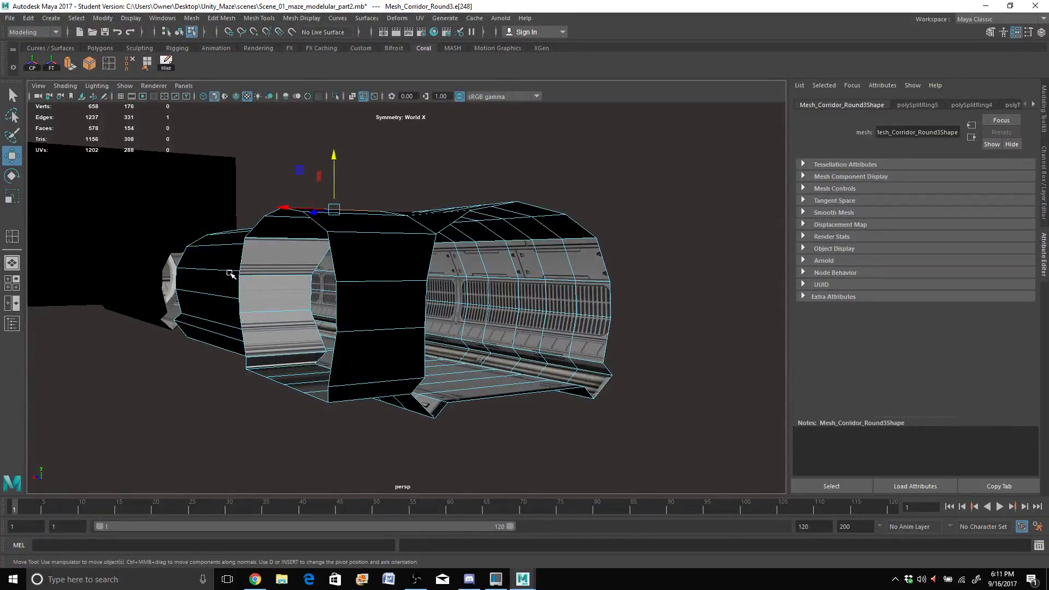
{"action": "left_click_drag", "start_coordinate": [305, 332], "coordinate": [462, 396], "text": "alt"}
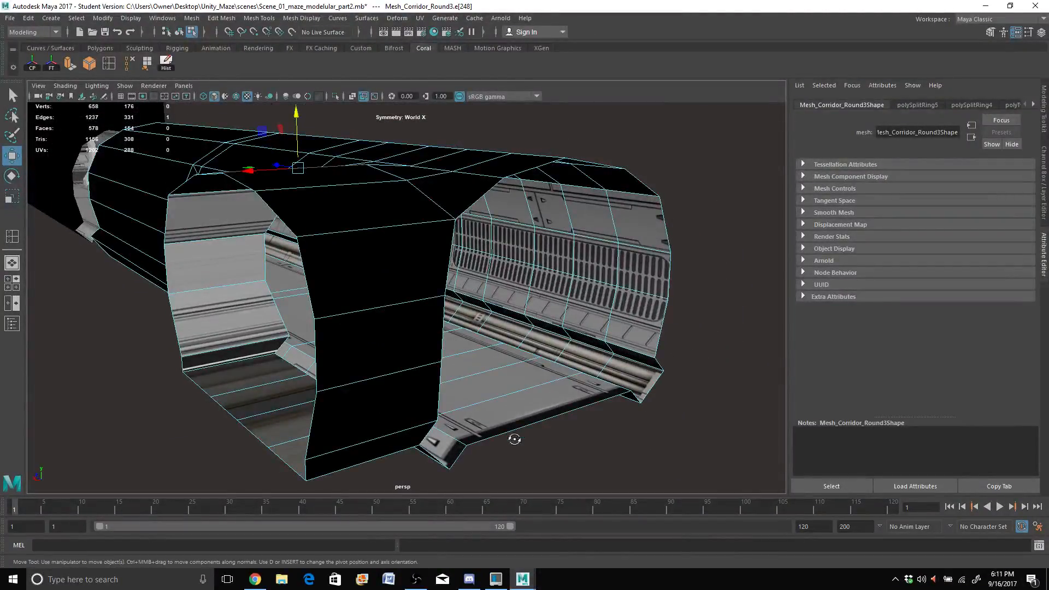
{"action": "left_click_drag", "start_coordinate": [514, 439], "coordinate": [553, 431], "text": "alt"}
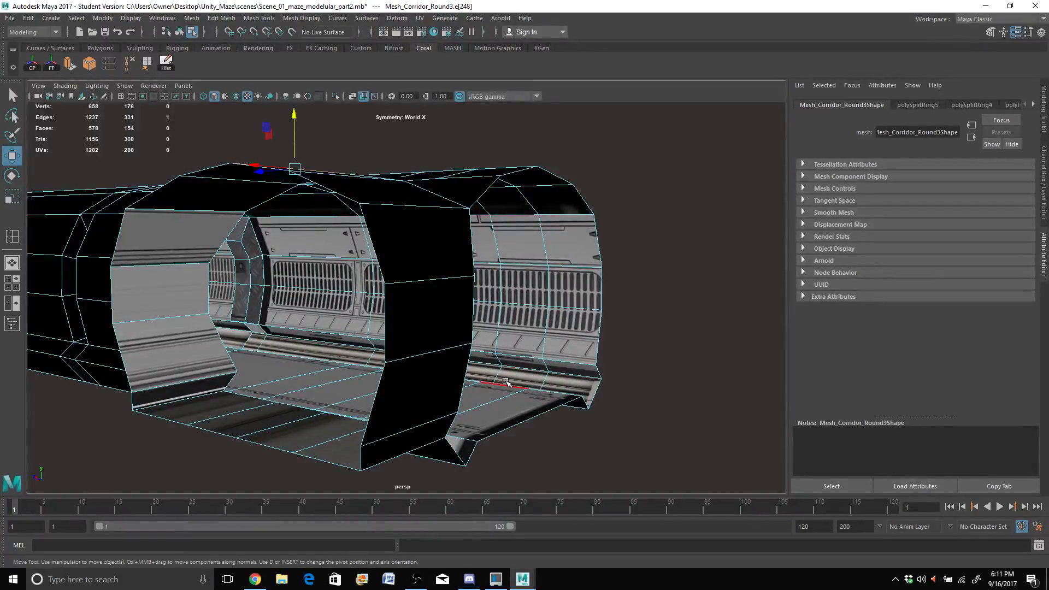
{"action": "left_click_drag", "start_coordinate": [504, 350], "coordinate": [552, 349], "text": "alt"}
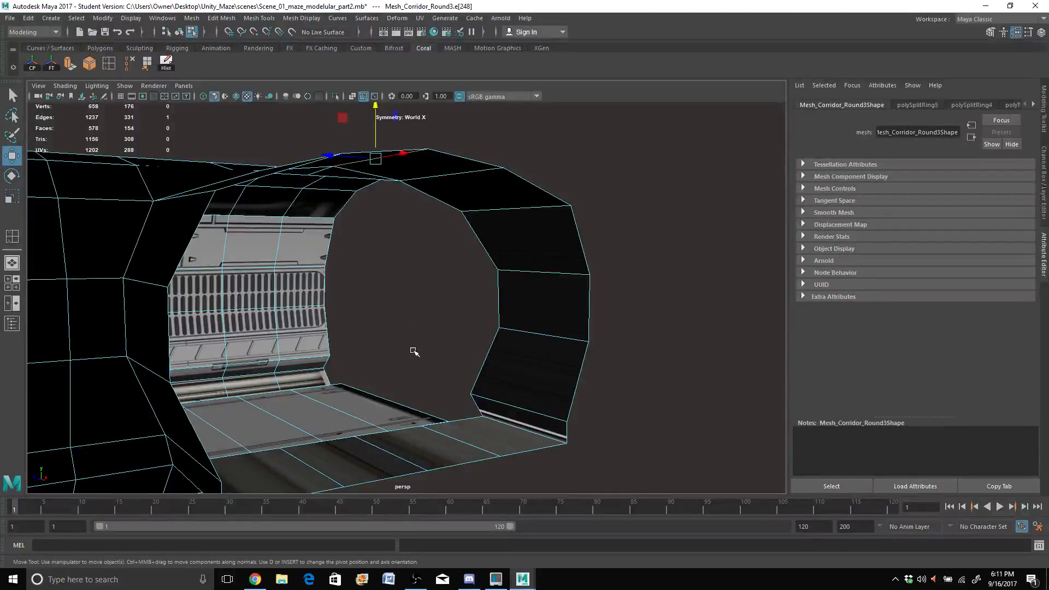
{"action": "left_click_drag", "start_coordinate": [478, 408], "coordinate": [296, 395], "text": "alt"}
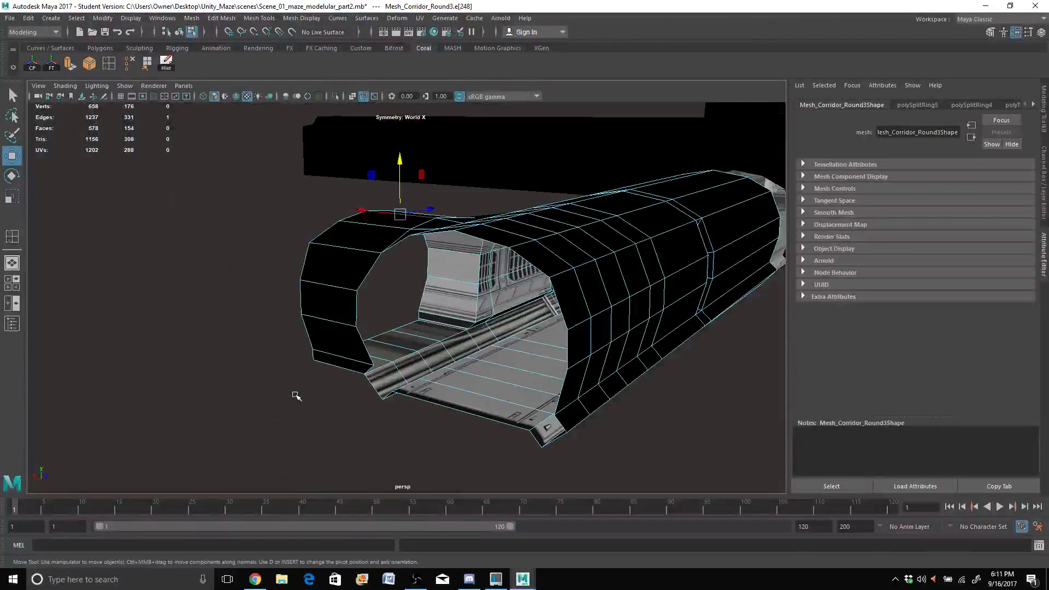
{"action": "scroll", "coordinate": [309, 382], "scroll_direction": "down", "scroll_amount": 3}
{"action": "scroll", "coordinate": [355, 356], "scroll_direction": "up", "scroll_amount": 2}
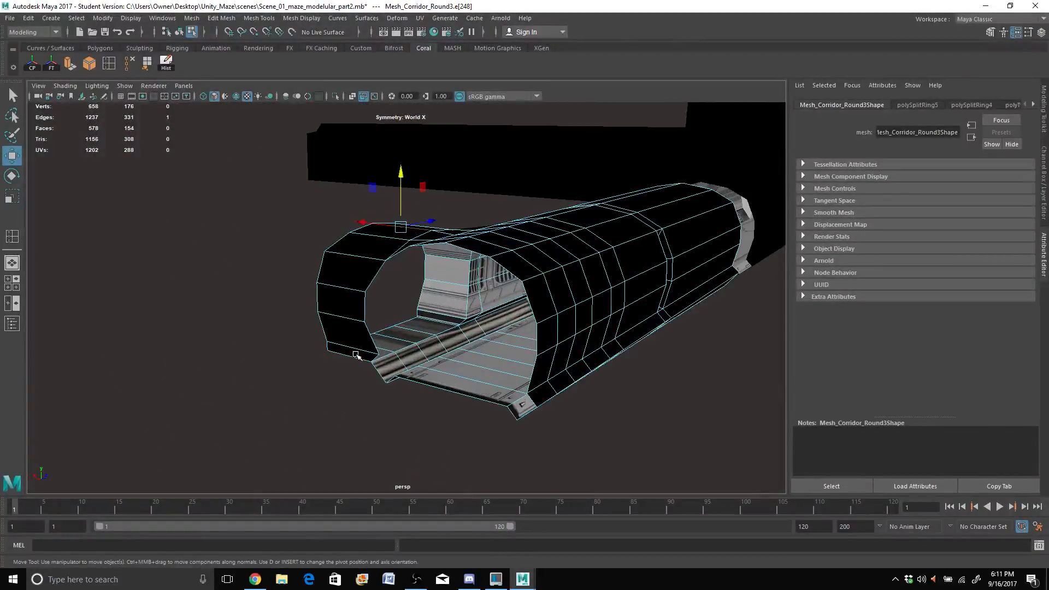
{"action": "scroll", "coordinate": [356, 355], "scroll_direction": "up", "scroll_amount": 2}
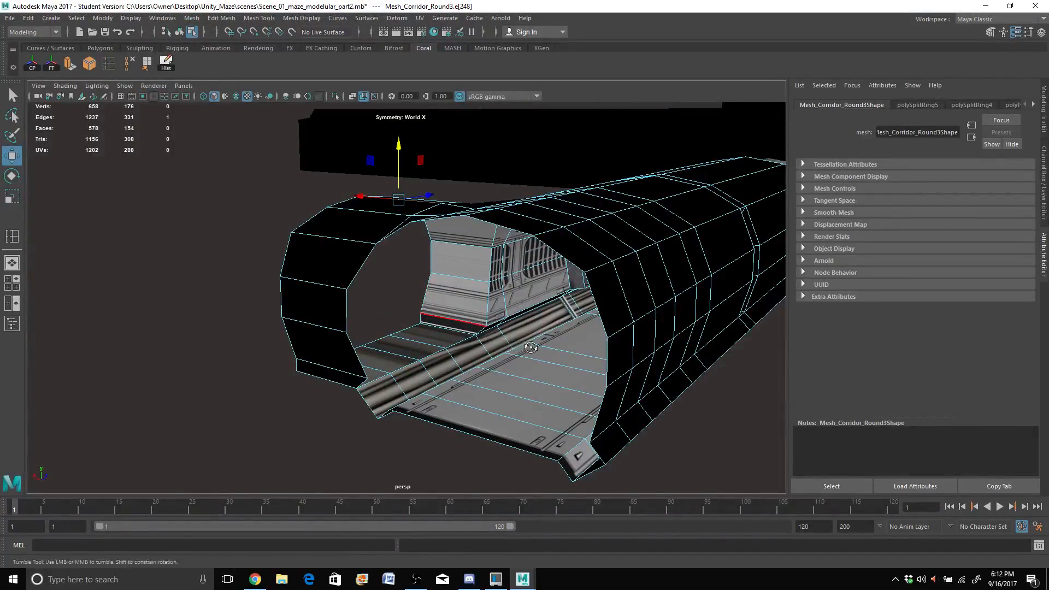
{"action": "mouse_move", "coordinate": [491, 335]}
{"action": "left_mouse_down", "text": "alt"}
{"action": "mouse_move", "coordinate": [536, 337]}
{"action": "mouse_move", "coordinate": [500, 337]}
{"action": "left_mouse_up", "text": "alt"}
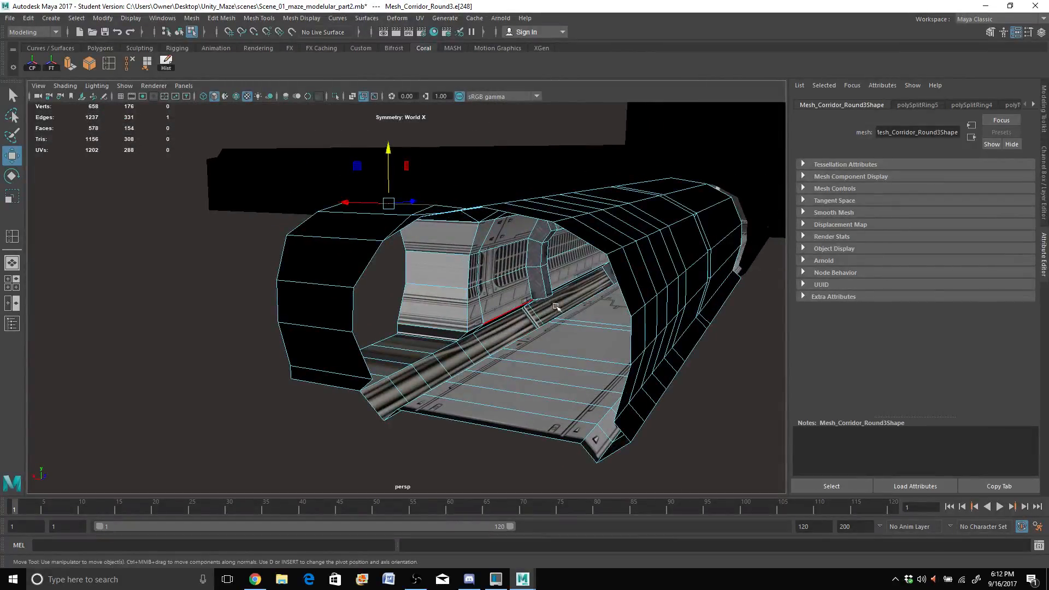
{"action": "left_click_drag", "start_coordinate": [556, 307], "coordinate": [492, 280], "text": "alt"}
{"action": "scroll", "coordinate": [510, 297], "scroll_direction": "up", "scroll_amount": 2}
{"action": "scroll", "coordinate": [509, 297], "scroll_direction": "down", "scroll_amount": 2}
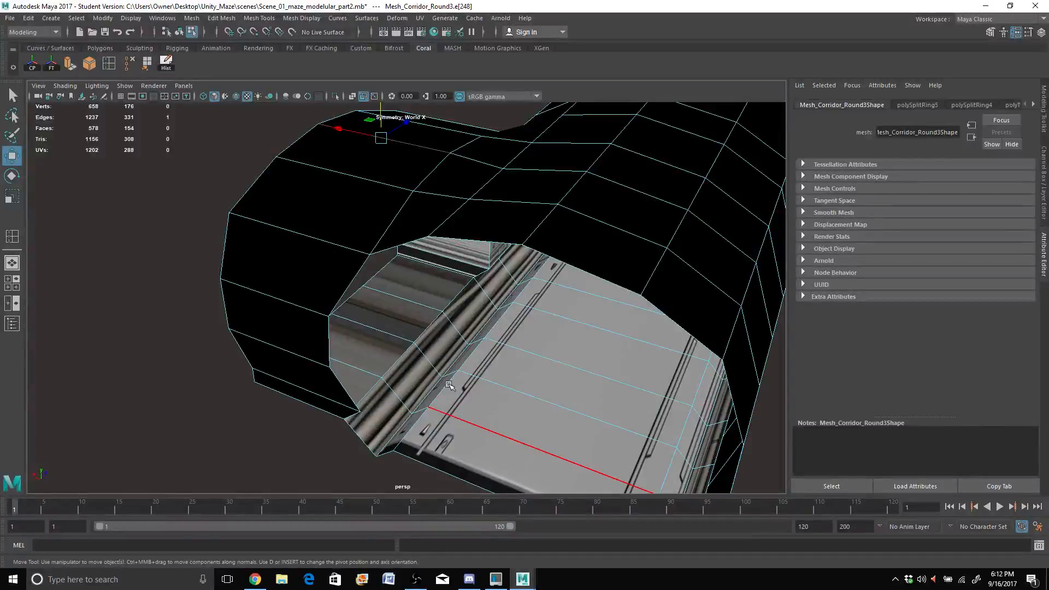
{"action": "left_click_drag", "start_coordinate": [454, 382], "coordinate": [559, 358], "text": "alt"}
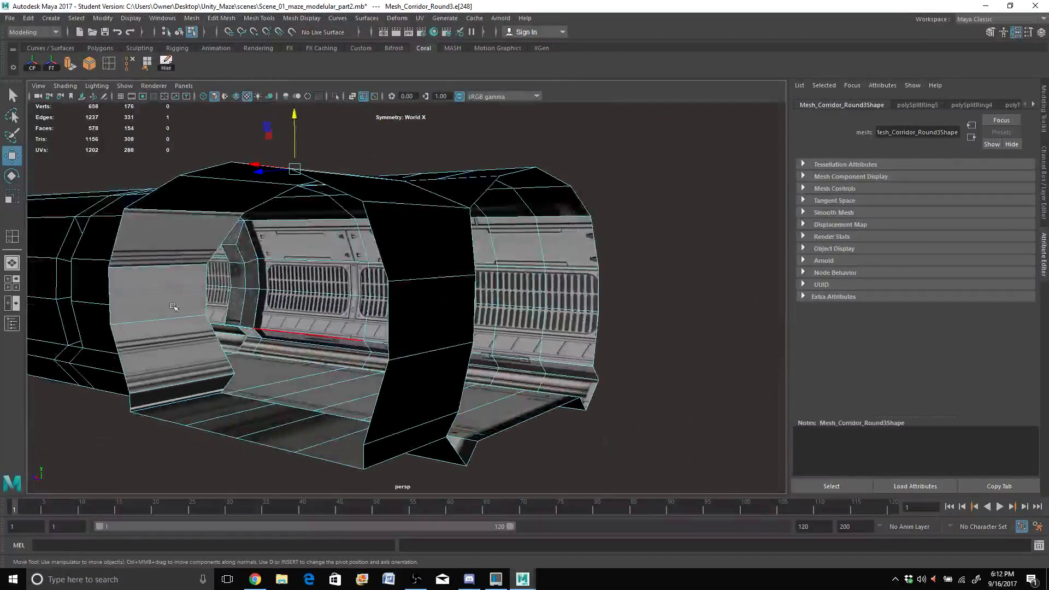
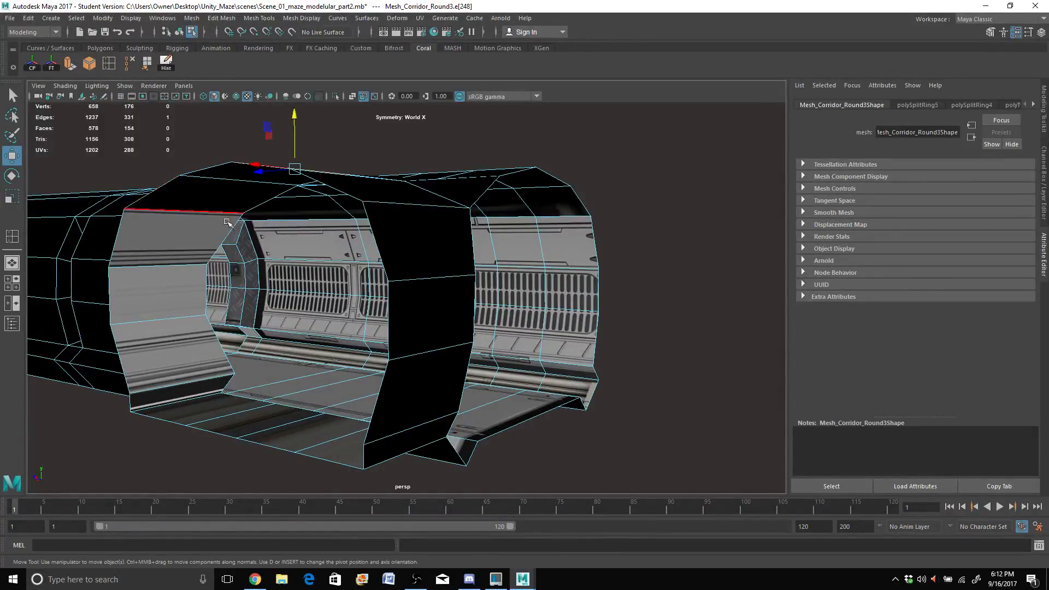
{"action": "scroll", "coordinate": [259, 314], "scroll_direction": "down", "scroll_amount": 2}
{"action": "left_click_drag", "start_coordinate": [290, 319], "coordinate": [374, 319], "text": "alt"}
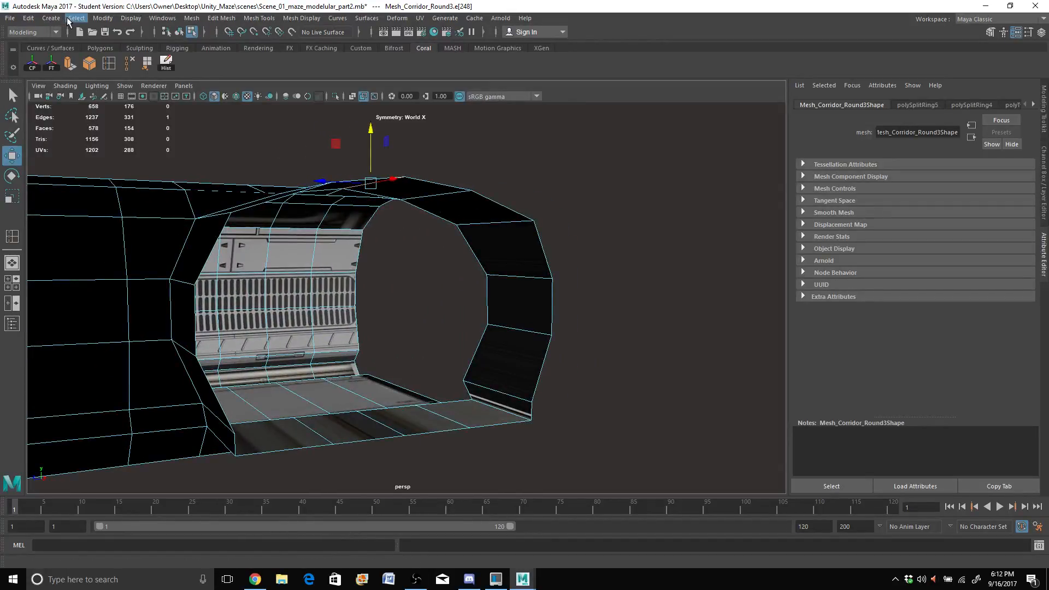
Step: Create a polygon plane primitive at the scene origin
{"action": "left_click", "coordinate": [51, 18]}
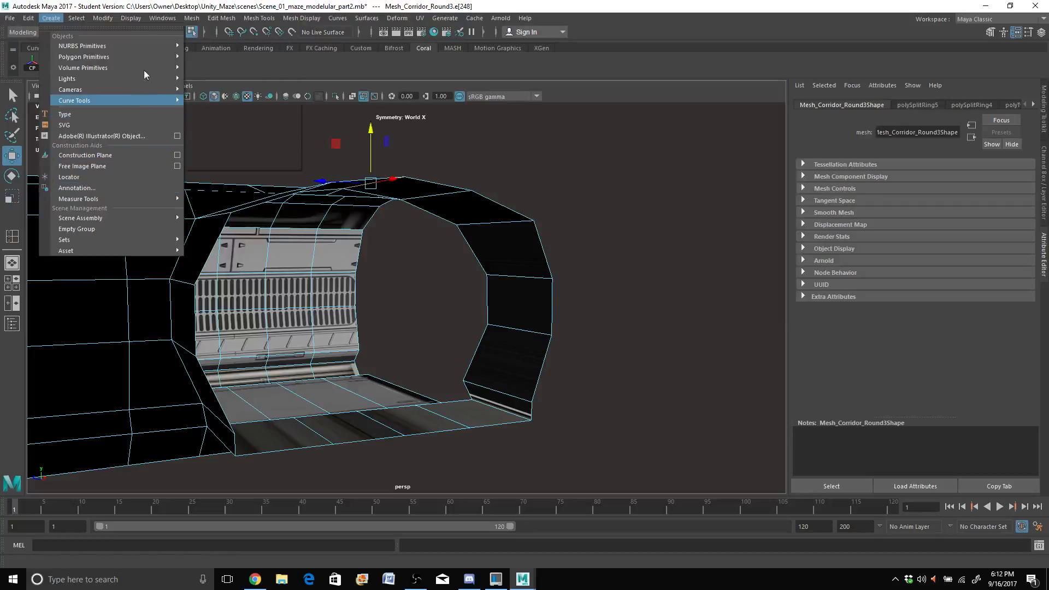
{"action": "mouse_move", "coordinate": [147, 60]}
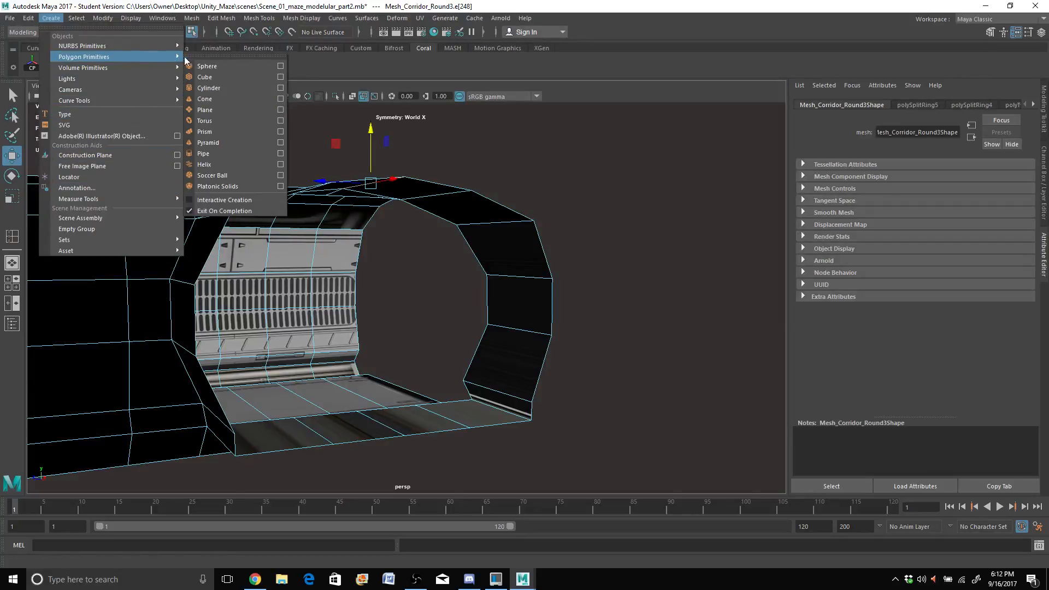
{"action": "left_click", "coordinate": [205, 110]}
{"action": "scroll", "coordinate": [300, 233], "scroll_direction": "down", "scroll_amount": 5}
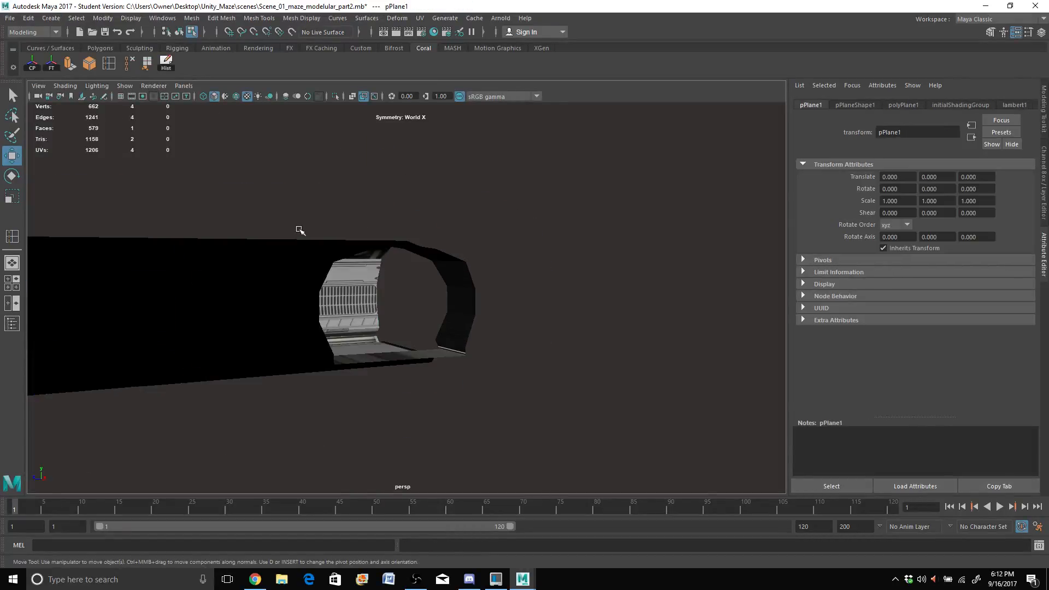
{"action": "scroll", "coordinate": [296, 243], "scroll_direction": "down", "scroll_amount": 5}
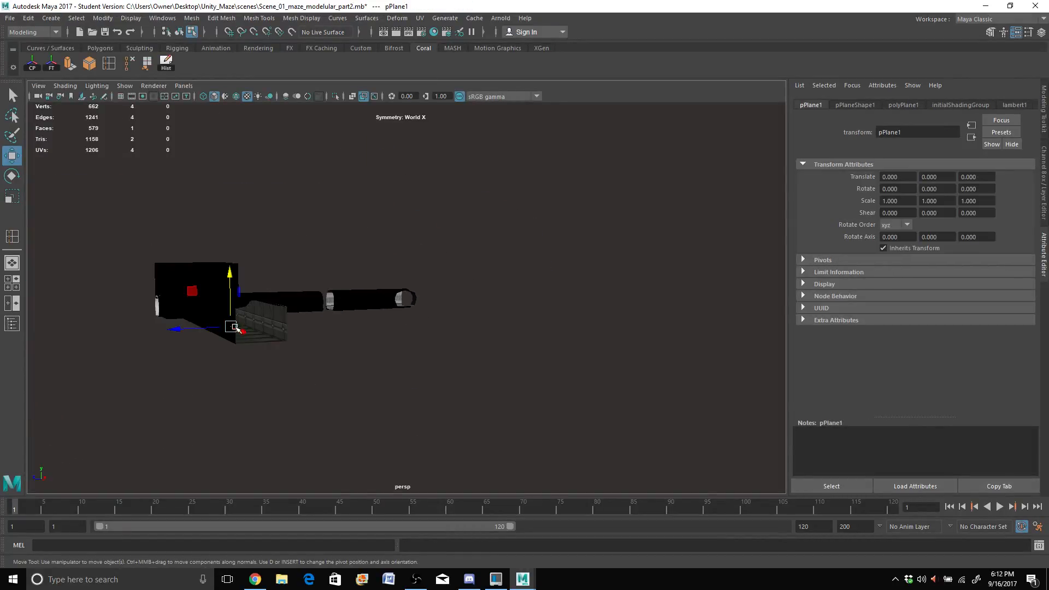
Step: Move the plane out beside the far end of the junction piece, at about X -13.067 and Z -28.315
{"action": "left_click_drag", "start_coordinate": [187, 327], "coordinate": [350, 309]}
{"action": "scroll", "coordinate": [345, 313], "scroll_direction": "up", "scroll_amount": 5}
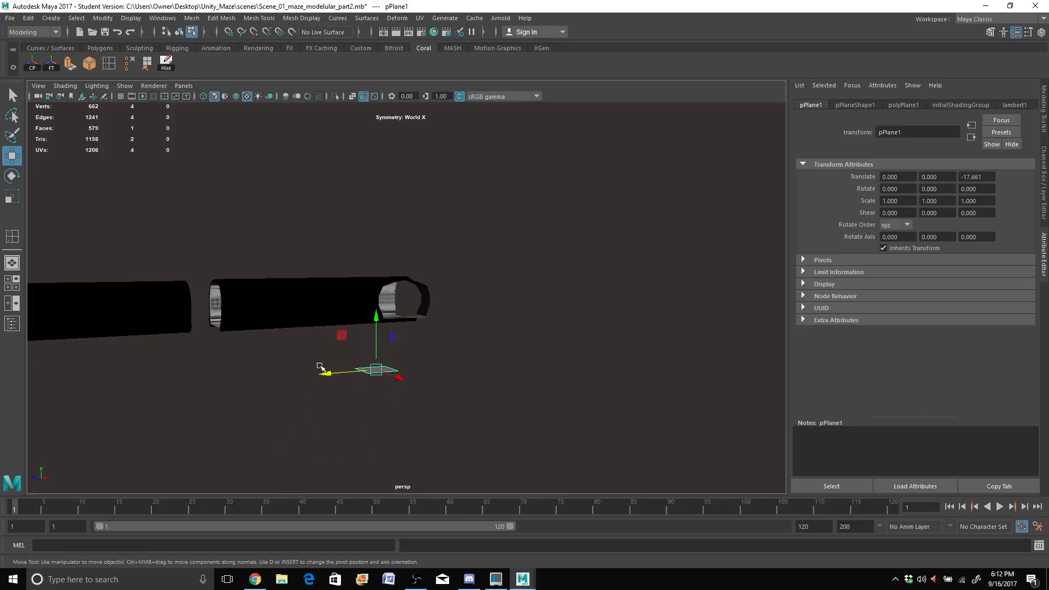
{"action": "left_click_drag", "start_coordinate": [320, 367], "coordinate": [259, 373], "text": "alt"}
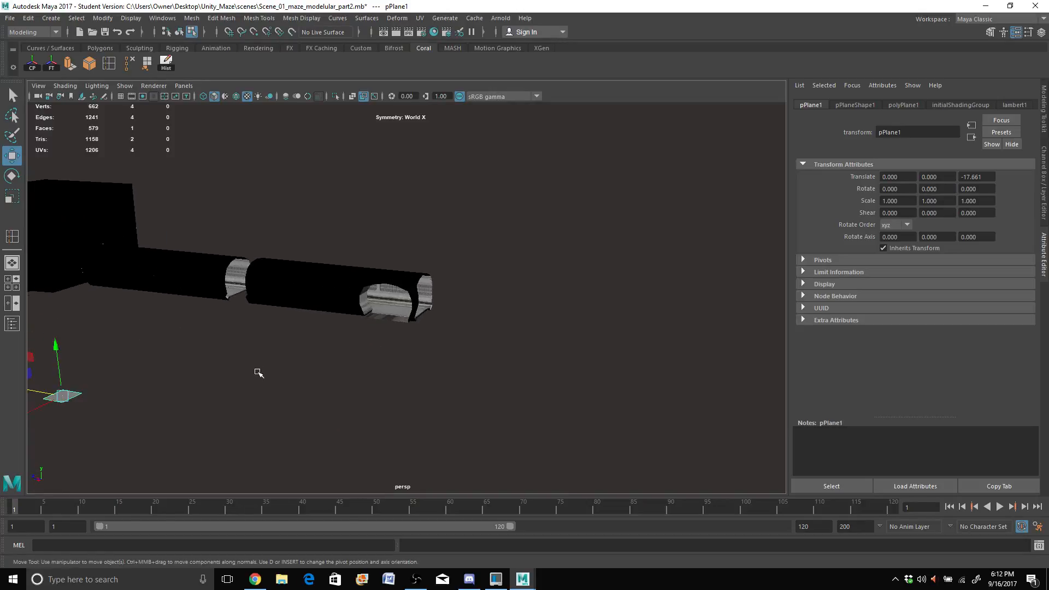
{"action": "left_click_drag", "start_coordinate": [40, 391], "coordinate": [411, 479]}
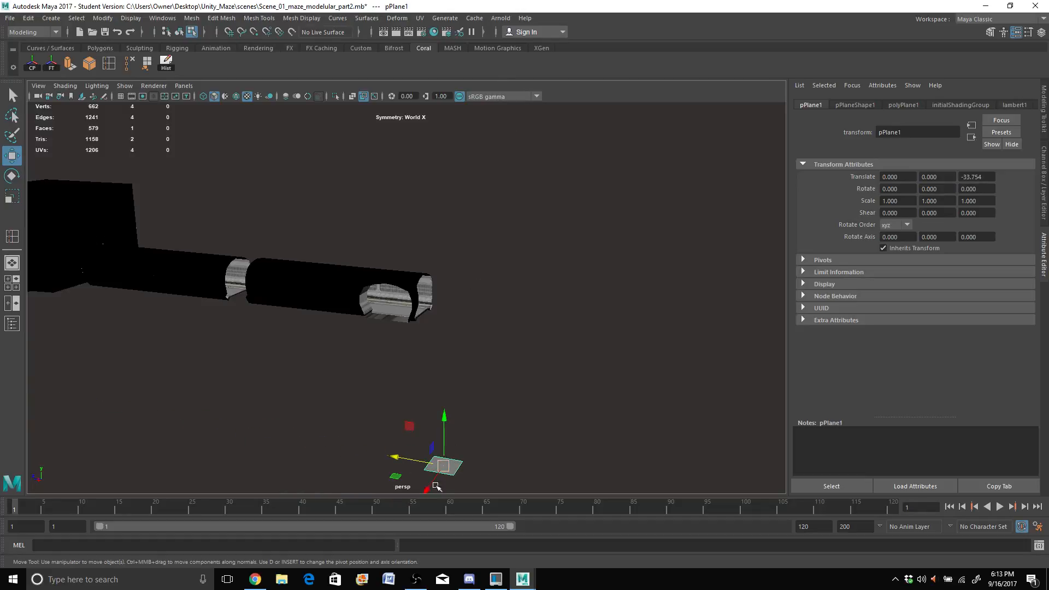
{"action": "middle_click_drag", "start_coordinate": [425, 490], "coordinate": [526, 363]}
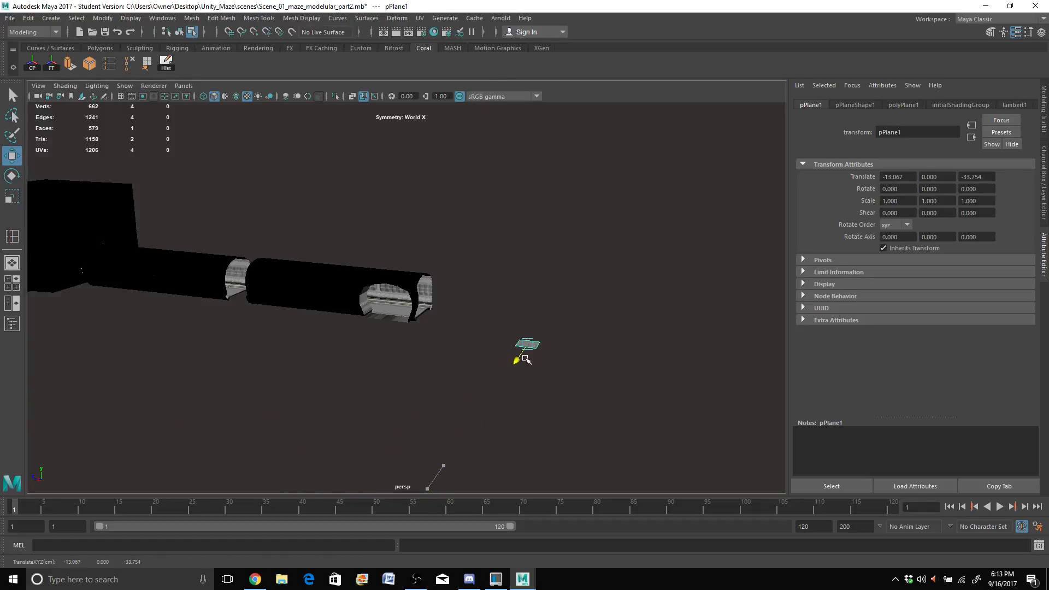
{"action": "left_click_drag", "start_coordinate": [478, 338], "coordinate": [381, 314]}
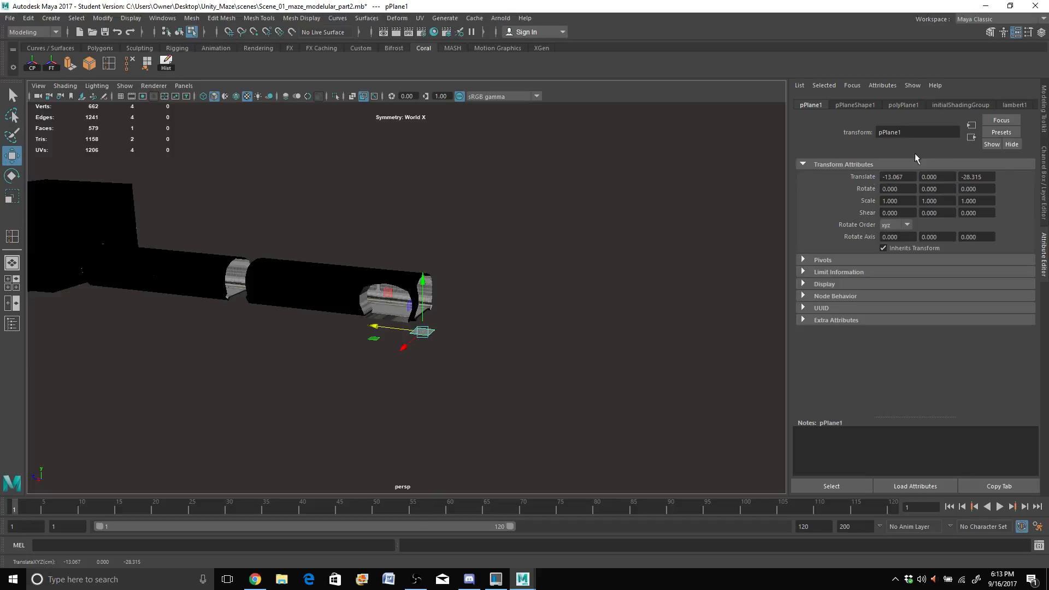
Step: Stand the plane upright by setting its Rotate X to 90
{"action": "left_click", "coordinate": [1044, 174]}
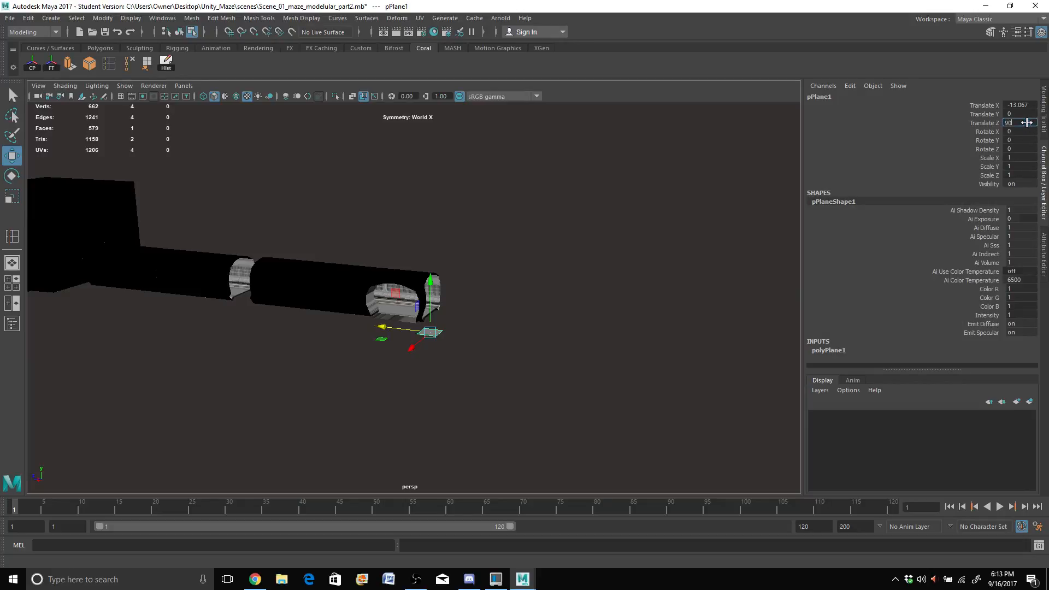
{"action": "key", "text": "Return"}
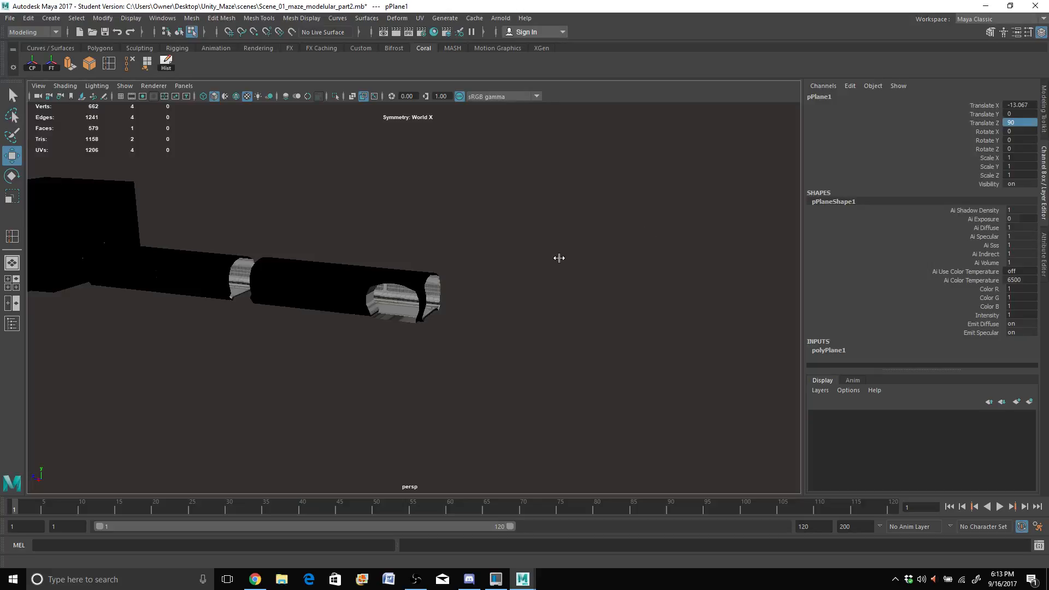
{"action": "key", "text": "ctrl+z"}
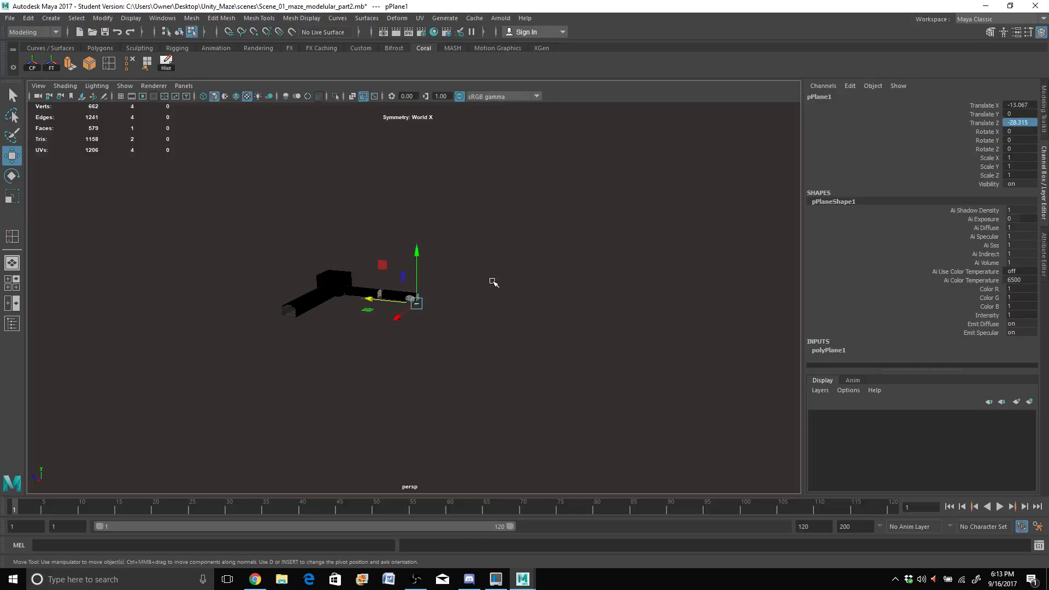
{"action": "scroll", "coordinate": [493, 282], "scroll_direction": "up", "scroll_amount": 5}
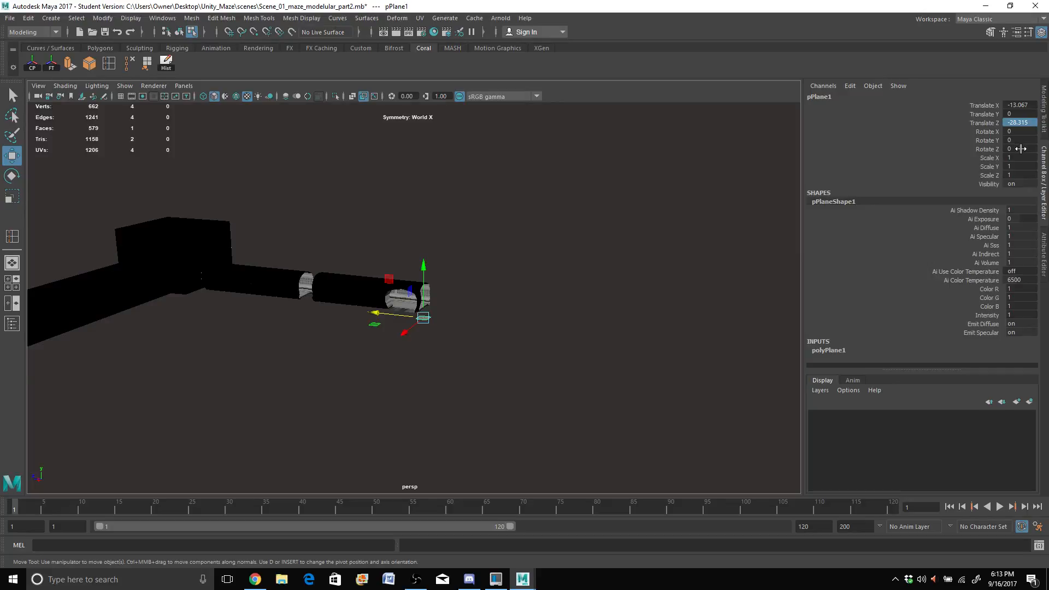
{"action": "double_click", "coordinate": [1027, 149]}
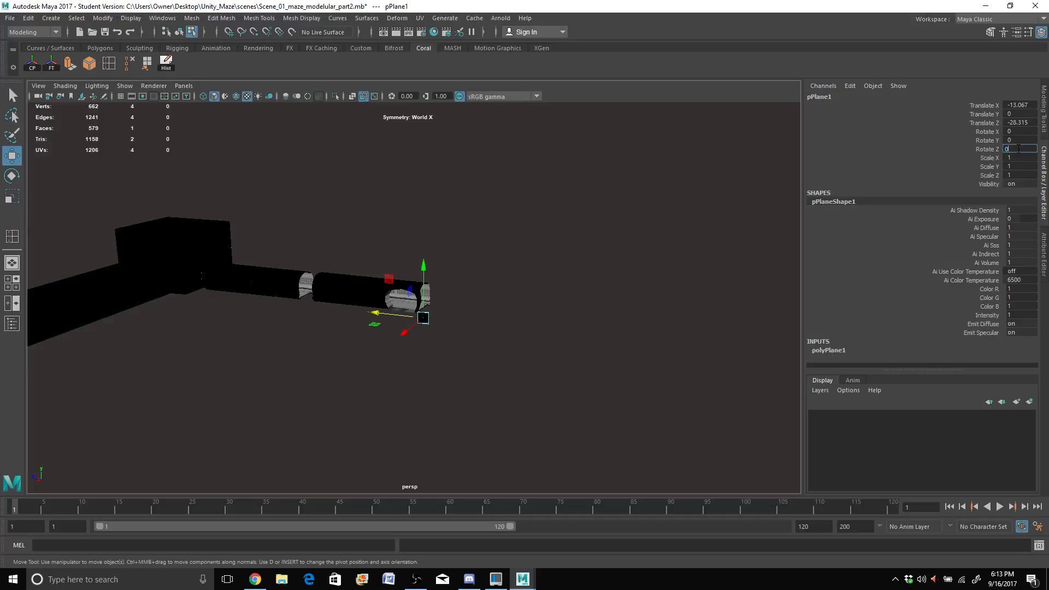
{"action": "double_click", "coordinate": [1010, 131]}
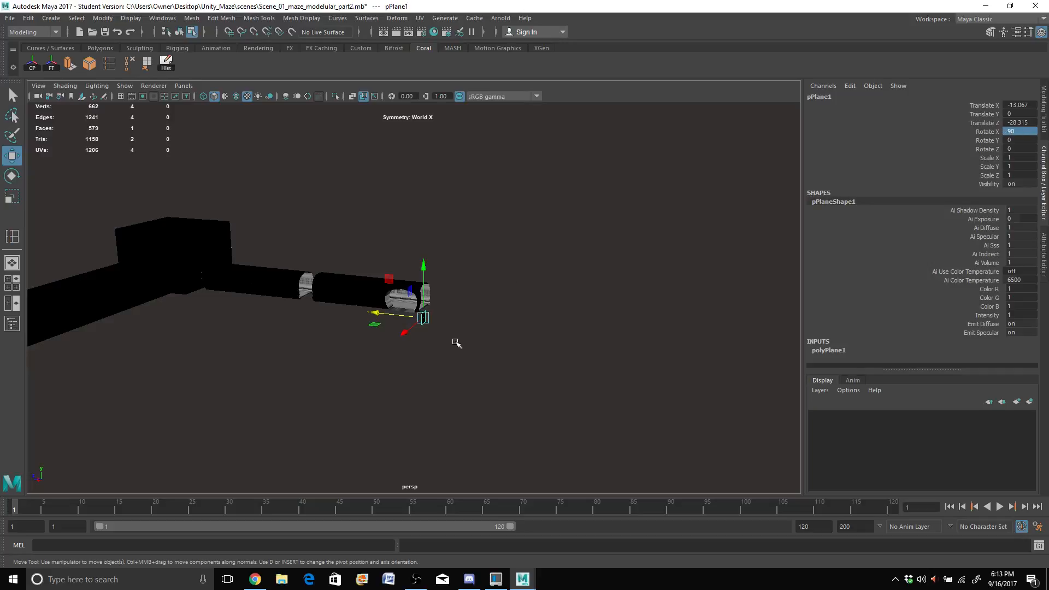
Step: Move the upright plane to the junction piece's far end opening, at about X -16.527 and Z -27.064
{"action": "scroll", "coordinate": [420, 355], "scroll_direction": "up", "scroll_amount": 5}
{"action": "left_click_drag", "start_coordinate": [431, 387], "coordinate": [485, 350]}
{"action": "left_click_drag", "start_coordinate": [442, 322], "coordinate": [406, 307]}
{"action": "scroll", "coordinate": [405, 308], "scroll_direction": "up", "scroll_amount": 3}
{"action": "scroll", "coordinate": [407, 309], "scroll_direction": "up", "scroll_amount": 3}
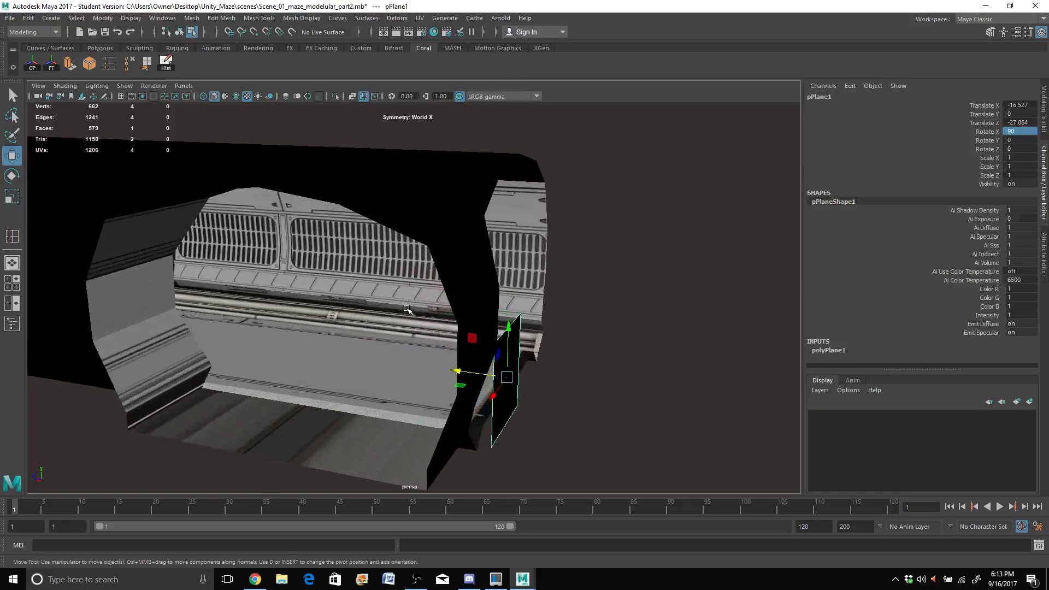
Step: Scale the plane uniformly to about 2.344 and reposition it across the end opening at about Y 0.955, Z -27.022
{"action": "left_click_drag", "start_coordinate": [586, 408], "coordinate": [500, 350], "text": "alt"}
{"action": "key", "text": "r"}
{"action": "key", "text": "w"}
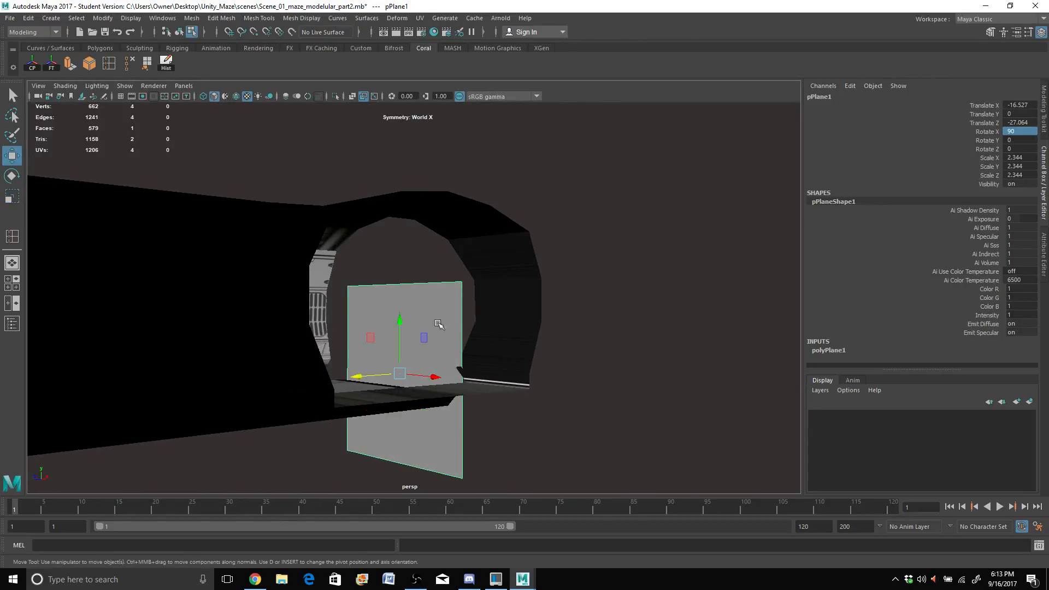
{"action": "left_click_drag", "start_coordinate": [399, 319], "coordinate": [396, 248]}
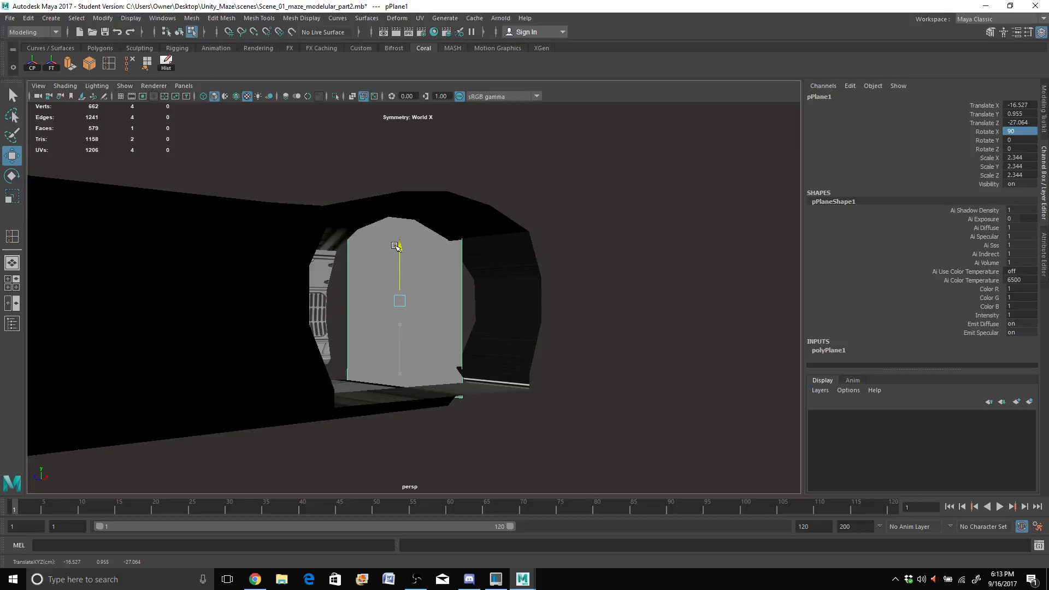
{"action": "scroll", "coordinate": [393, 270], "scroll_direction": "up", "scroll_amount": 2}
{"action": "left_click_drag", "start_coordinate": [371, 310], "coordinate": [430, 273], "text": "alt"}
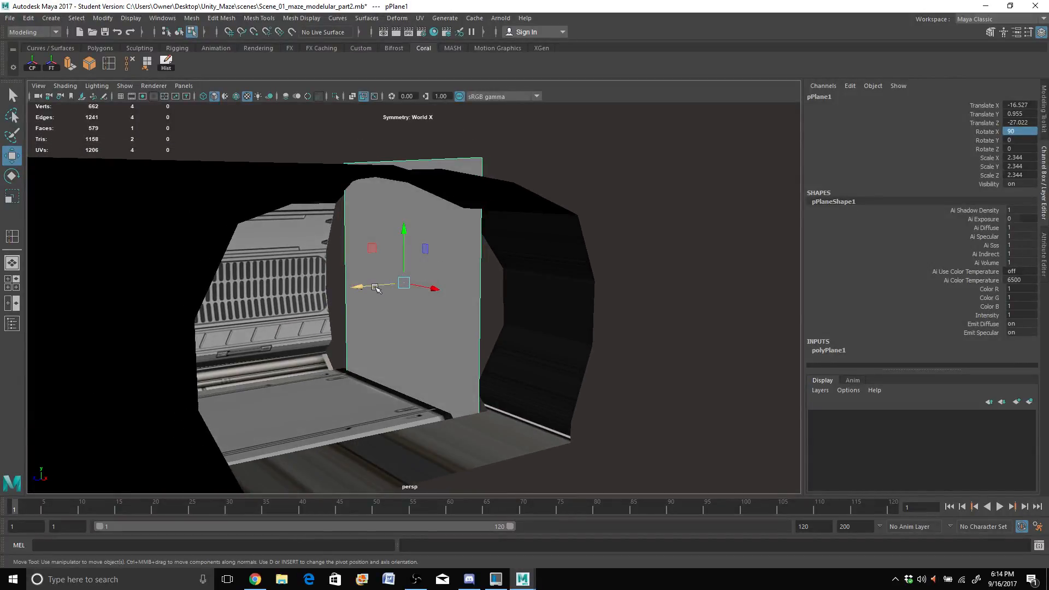
Step: Widen the plane to a Scale X of about 2.759 and center it in the corridor end at about X -16.745
{"action": "left_click_drag", "start_coordinate": [462, 326], "coordinate": [271, 355], "text": "alt"}
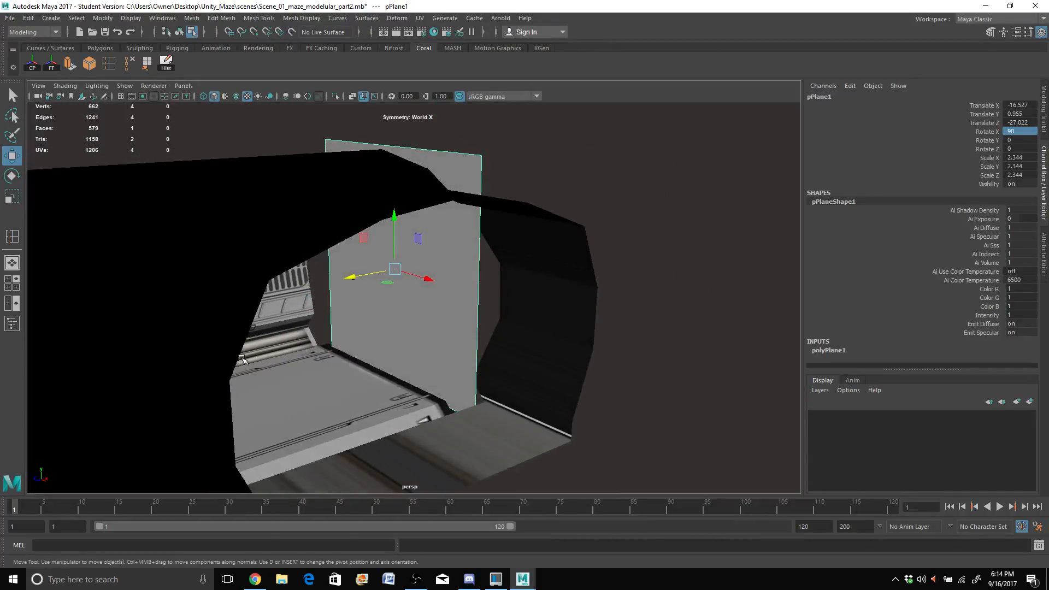
{"action": "scroll", "coordinate": [272, 349], "scroll_direction": "up", "scroll_amount": 4}
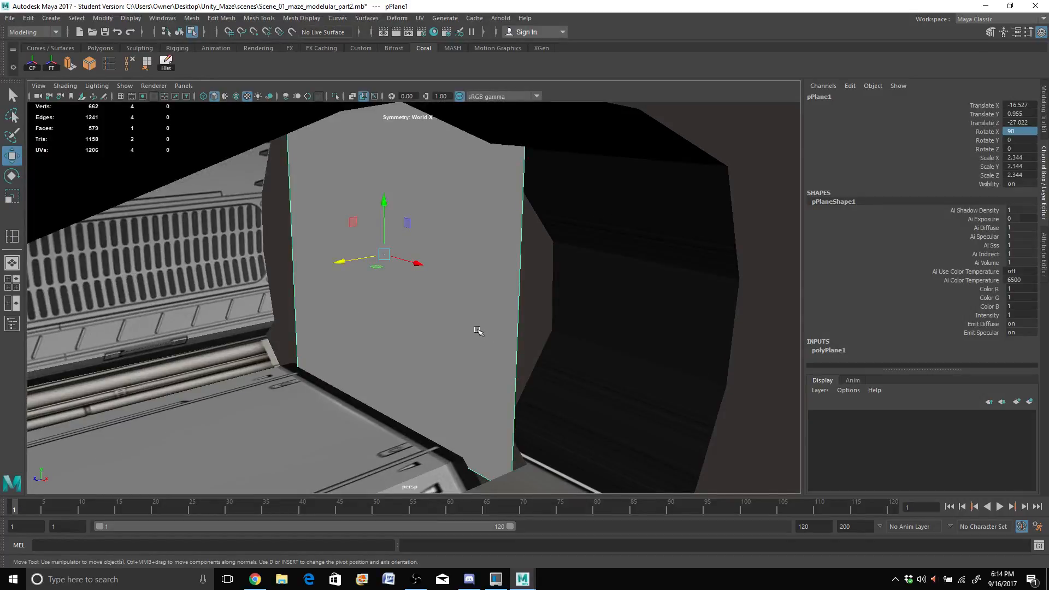
{"action": "left_click_drag", "start_coordinate": [321, 321], "coordinate": [376, 305], "text": "alt"}
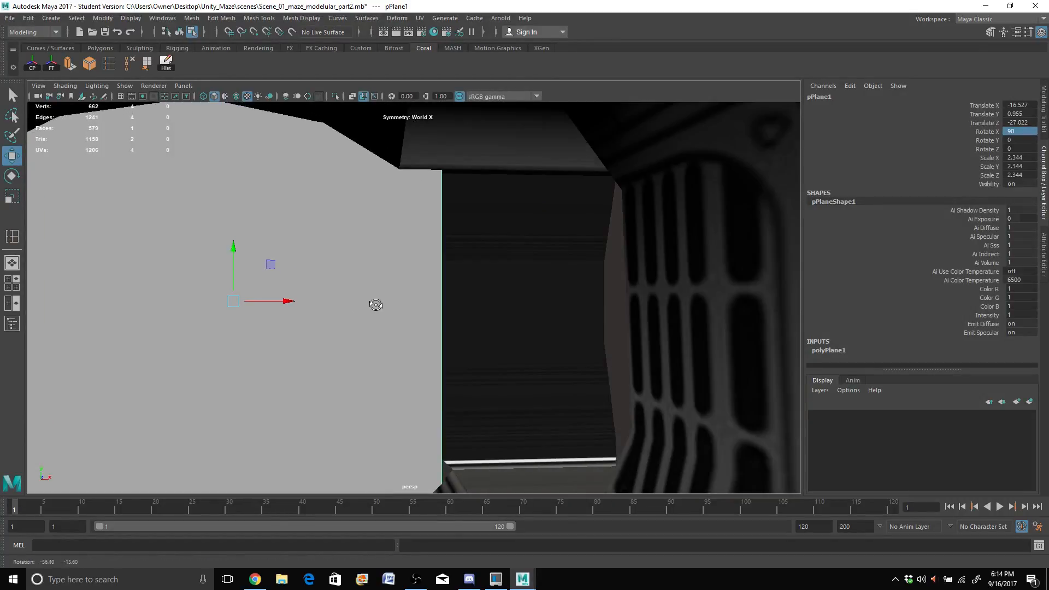
{"action": "middle_click_drag", "start_coordinate": [453, 318], "coordinate": [587, 328], "text": "alt"}
{"action": "scroll", "coordinate": [565, 312], "scroll_direction": "up", "scroll_amount": 2}
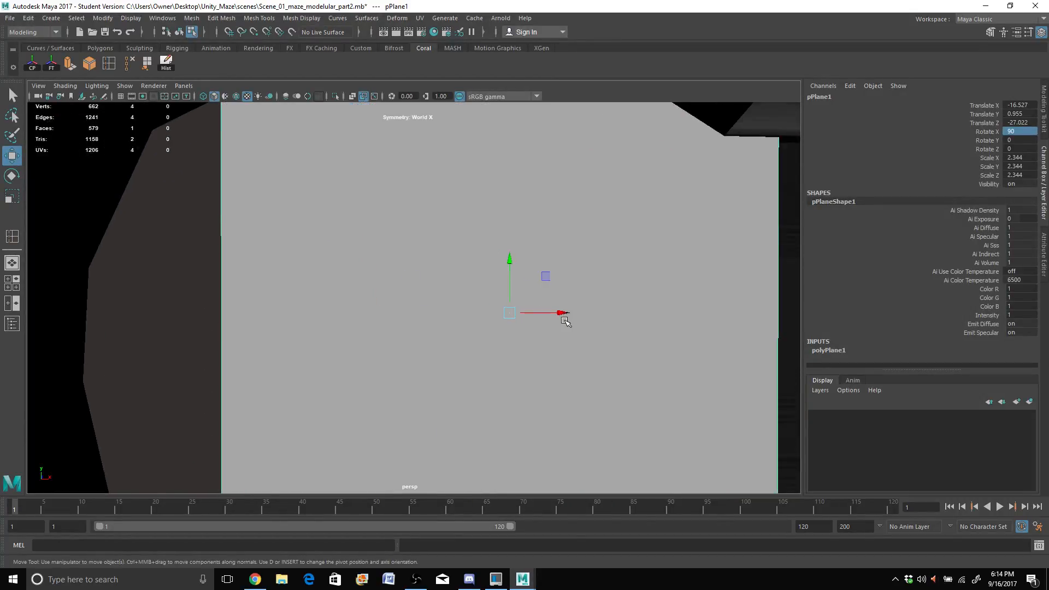
{"action": "scroll", "coordinate": [564, 322], "scroll_direction": "down", "scroll_amount": 5}
{"action": "left_click_drag", "start_coordinate": [565, 322], "coordinate": [489, 306], "text": "alt"}
{"action": "key", "text": "r"}
{"action": "key", "text": "w"}
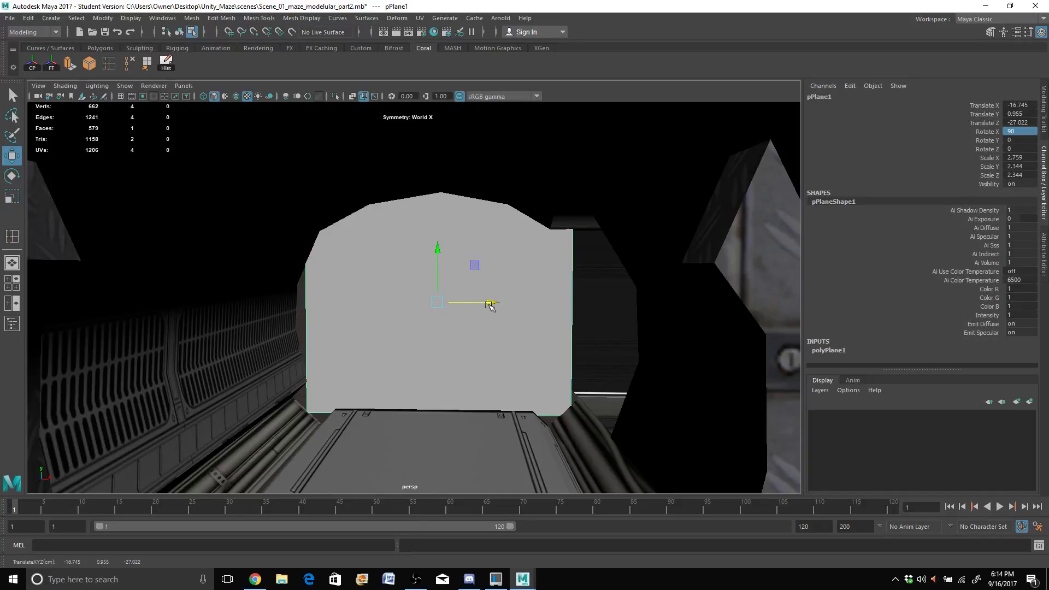
Step: Enlarge the plane proportionally to a scale of about 3.13, 2.659, 2.659 so it covers the corridor's end opening
{"action": "key", "text": "t"}
{"action": "left_click", "coordinate": [444, 310]}
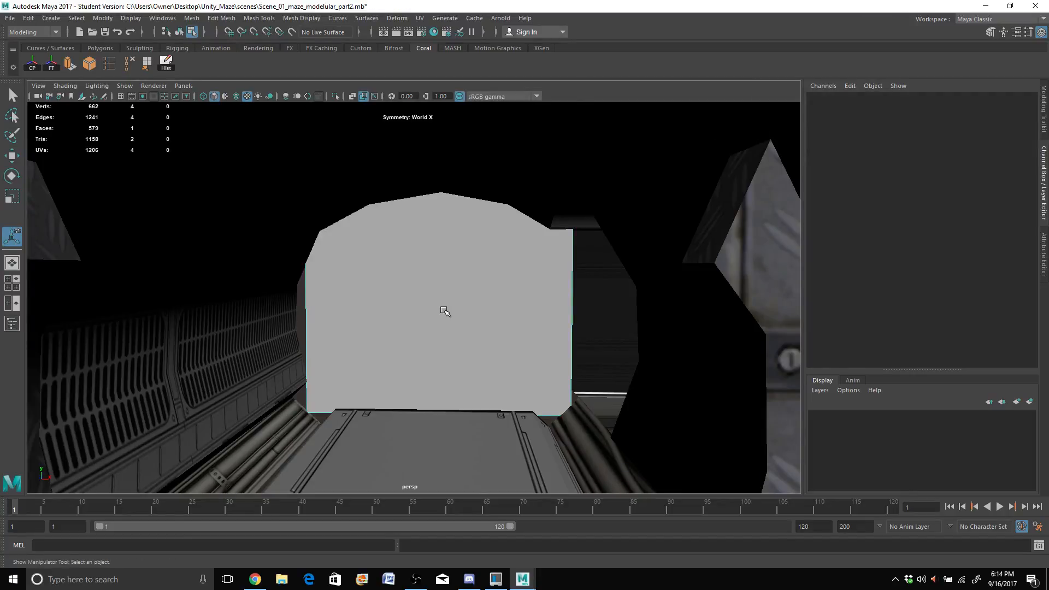
{"action": "key", "text": "r"}
{"action": "right_click_drag", "start_coordinate": [367, 277], "coordinate": [398, 252]}
{"action": "left_click_drag", "start_coordinate": [436, 299], "coordinate": [463, 295]}
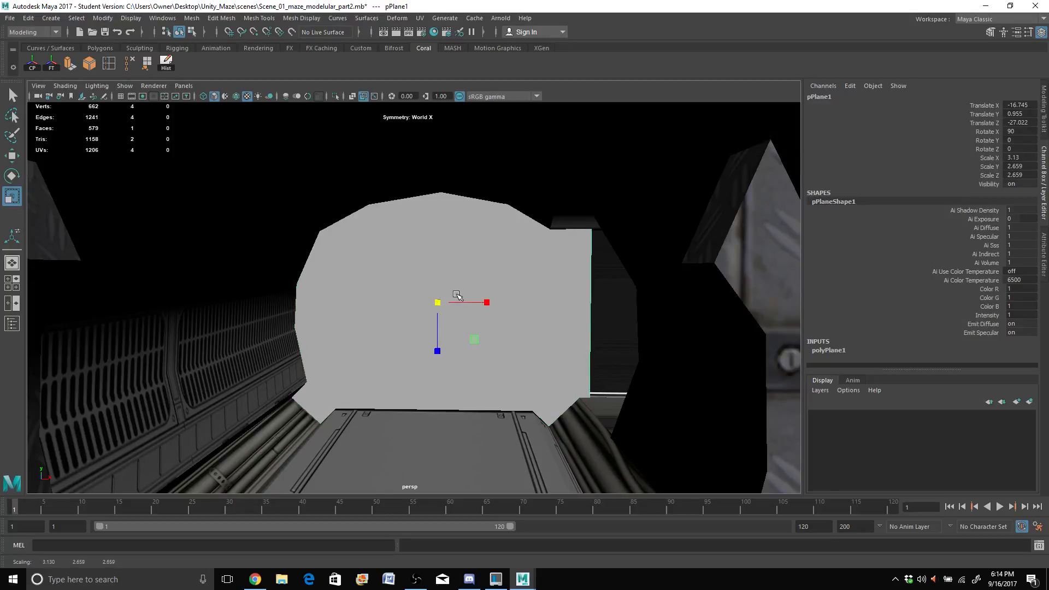
{"action": "left_click_drag", "start_coordinate": [524, 306], "coordinate": [379, 300], "text": "alt"}
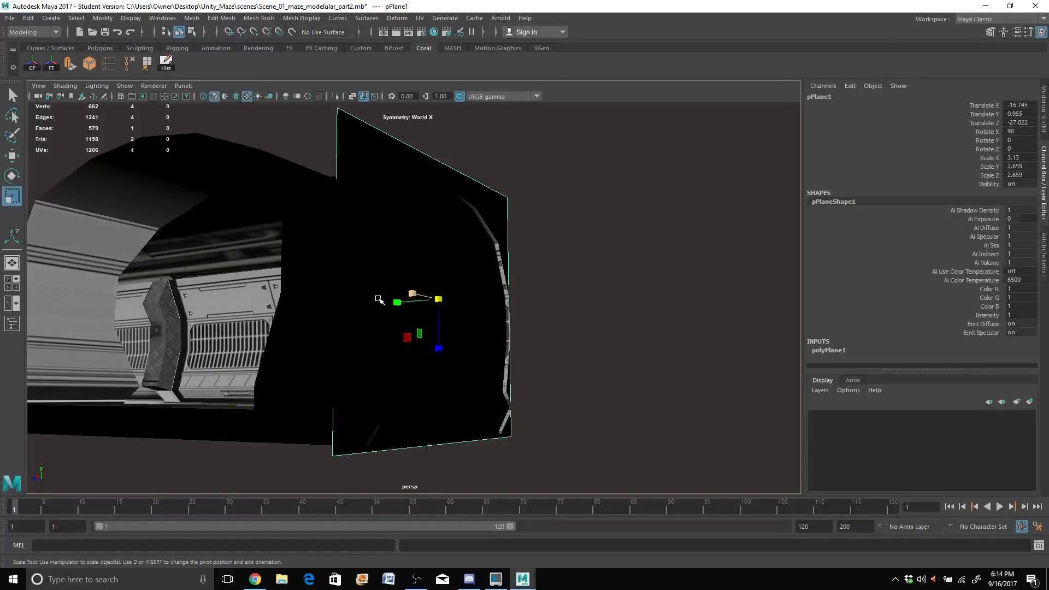
{"action": "scroll", "coordinate": [379, 301], "scroll_direction": "up", "scroll_amount": 5}
{"action": "scroll", "coordinate": [367, 310], "scroll_direction": "down", "scroll_amount": 3}
{"action": "left_click_drag", "start_coordinate": [312, 300], "coordinate": [346, 311], "text": "alt"}
{"action": "left_click", "coordinate": [490, 301]}
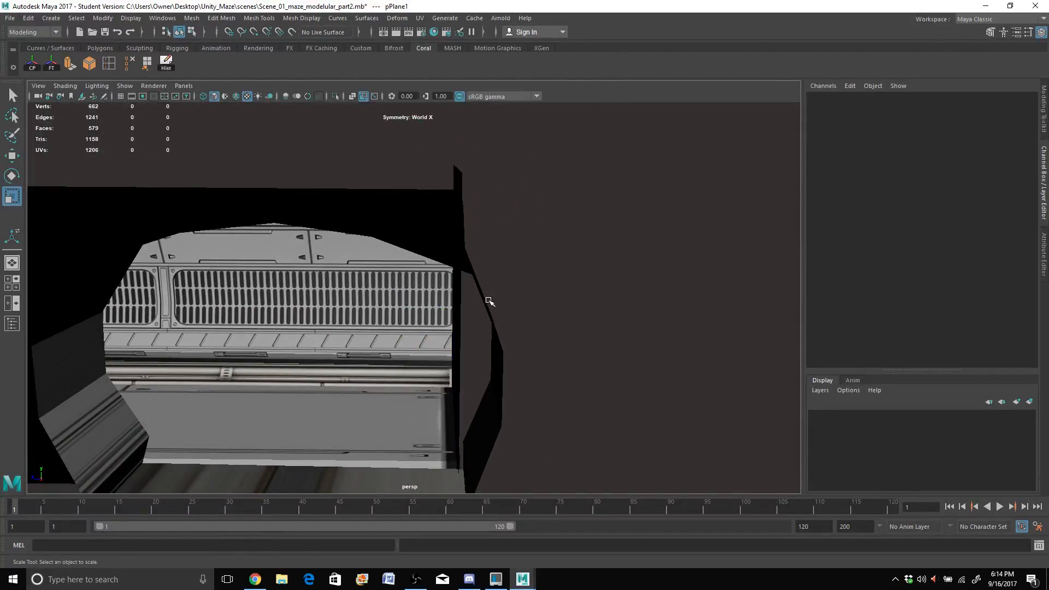
{"action": "left_click_drag", "start_coordinate": [448, 320], "coordinate": [407, 330], "text": "alt"}
Step: Select the middle wall faces on both sides of the junction piece's side branch
{"action": "left_click", "coordinate": [241, 300]}
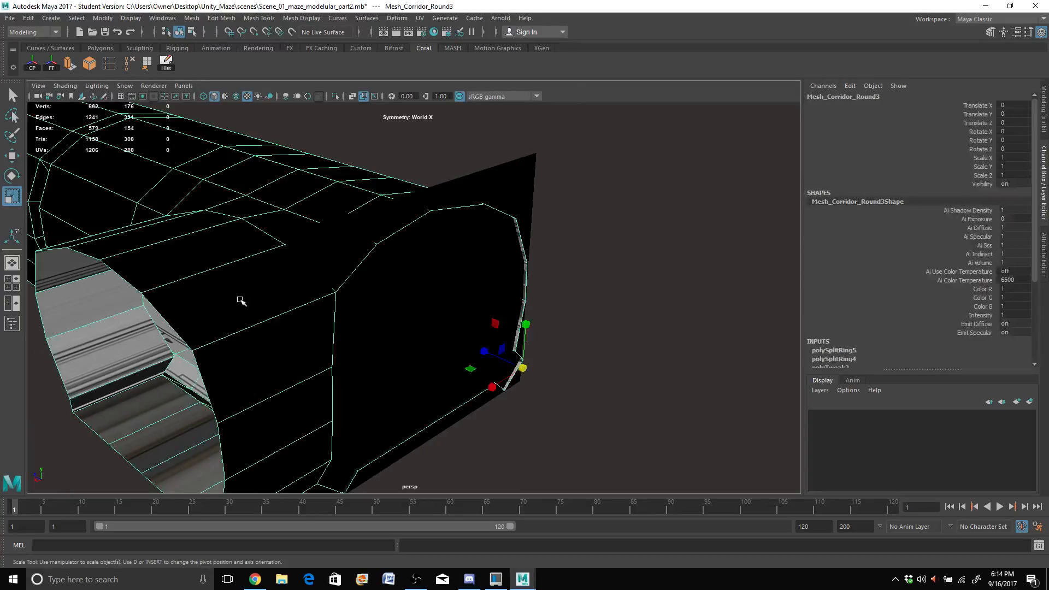
{"action": "right_click_drag", "start_coordinate": [239, 264], "coordinate": [234, 294]}
{"action": "right_click_drag", "start_coordinate": [274, 264], "coordinate": [267, 303]}
{"action": "left_click", "coordinate": [290, 382]}
{"action": "left_click_drag", "start_coordinate": [305, 416], "coordinate": [352, 331], "text": "alt"}
{"action": "left_click", "coordinate": [328, 321]}
{"action": "left_click", "coordinate": [84, 320], "text": "shift"}
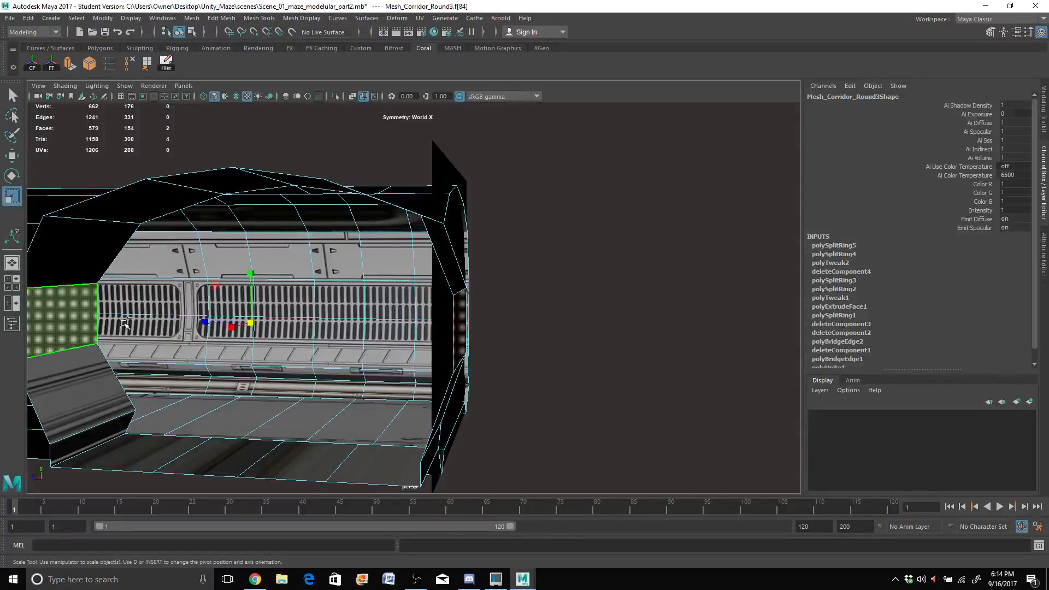
{"action": "left_click_drag", "start_coordinate": [204, 323], "coordinate": [206, 320]}
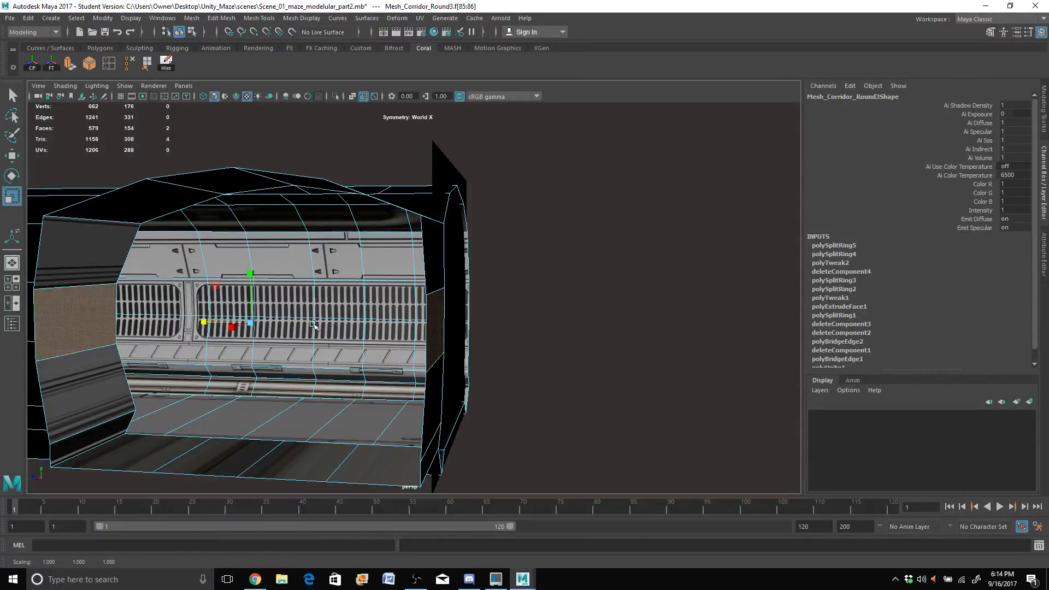
{"action": "mouse_move", "coordinate": [313, 325]}
{"action": "left_mouse_down", "text": "alt"}
{"action": "mouse_move", "coordinate": [341, 325]}
{"action": "mouse_move", "coordinate": [324, 328]}
{"action": "left_mouse_up", "text": "alt"}
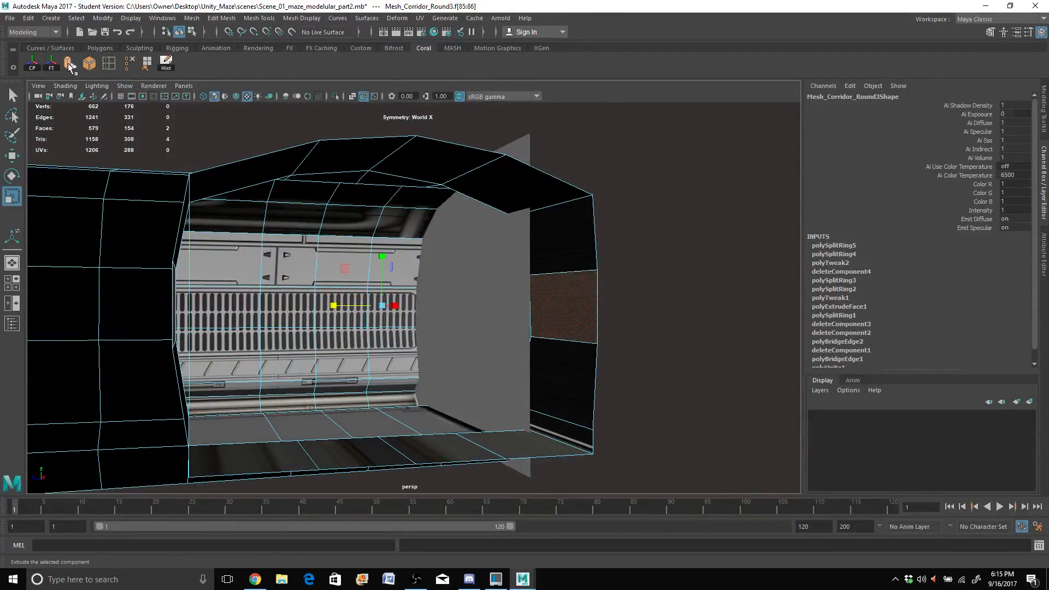
Step: Insert an edge loop around the side branch, close to where it meets the main corridor
{"action": "left_click", "coordinate": [126, 70]}
{"action": "left_click", "coordinate": [550, 275]}
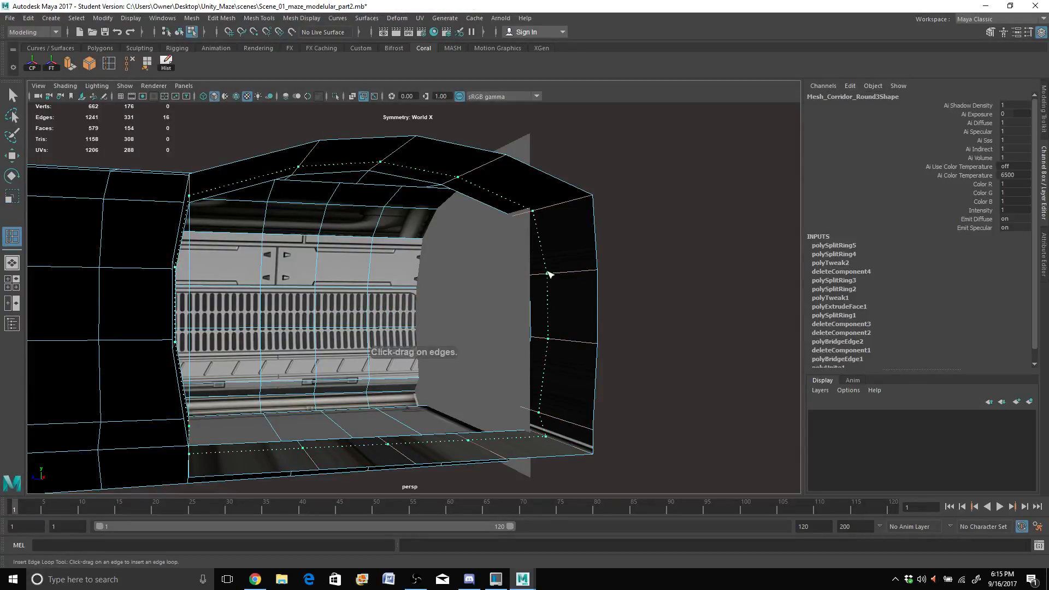
{"action": "left_click", "coordinate": [550, 275]}
{"action": "key", "text": "q"}
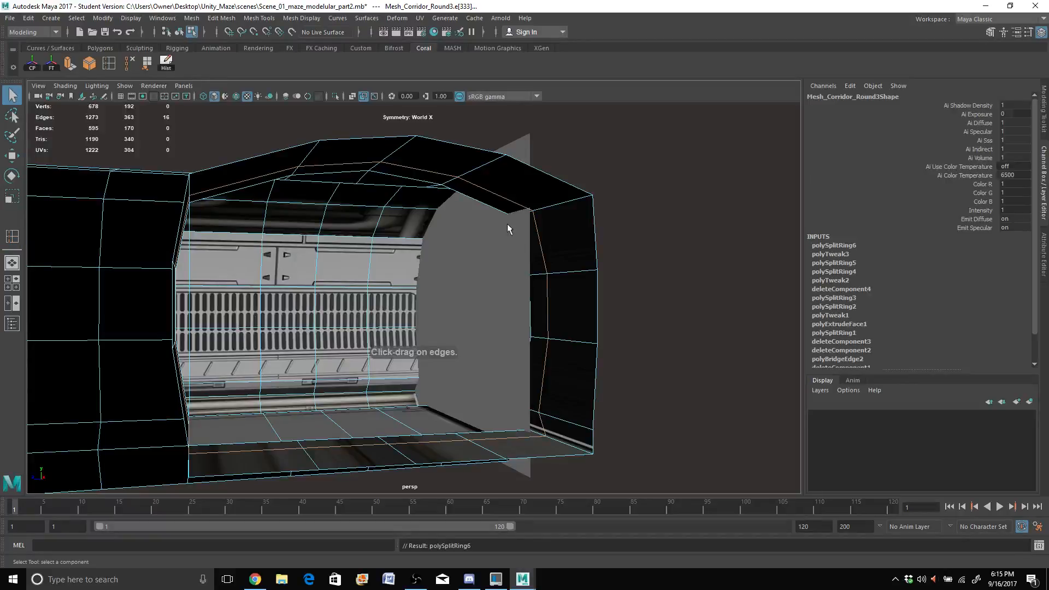
Step: Extrude the narrow ring of faces around the branch's inner opening, excluding its floor, with a Local Translate Z of 0.175
{"action": "right_click_drag", "start_coordinate": [497, 202], "coordinate": [499, 224]}
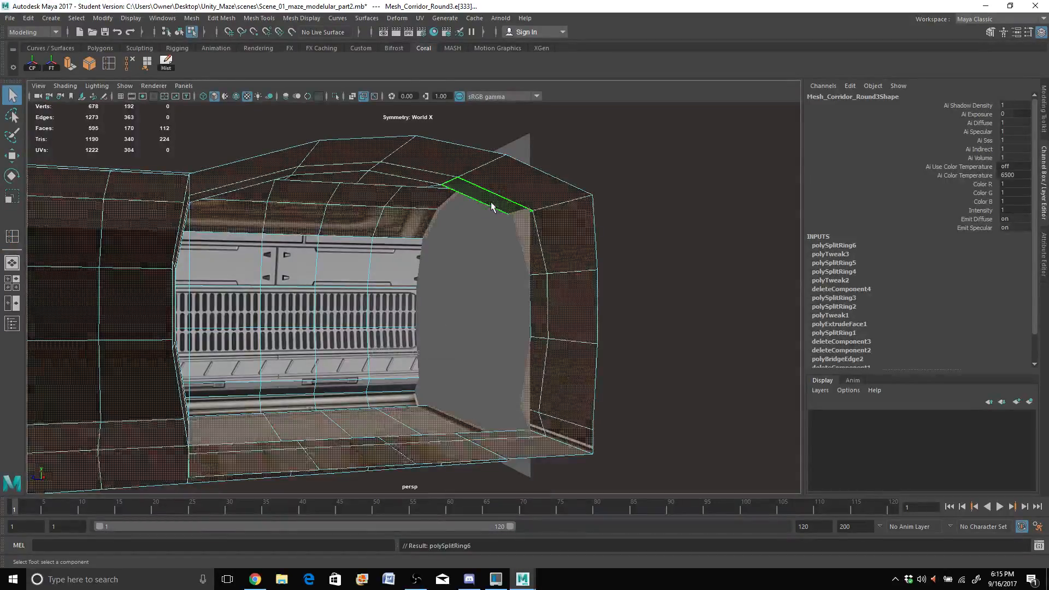
{"action": "left_click", "coordinate": [491, 206]}
{"action": "double_click", "coordinate": [414, 173], "text": "shift"}
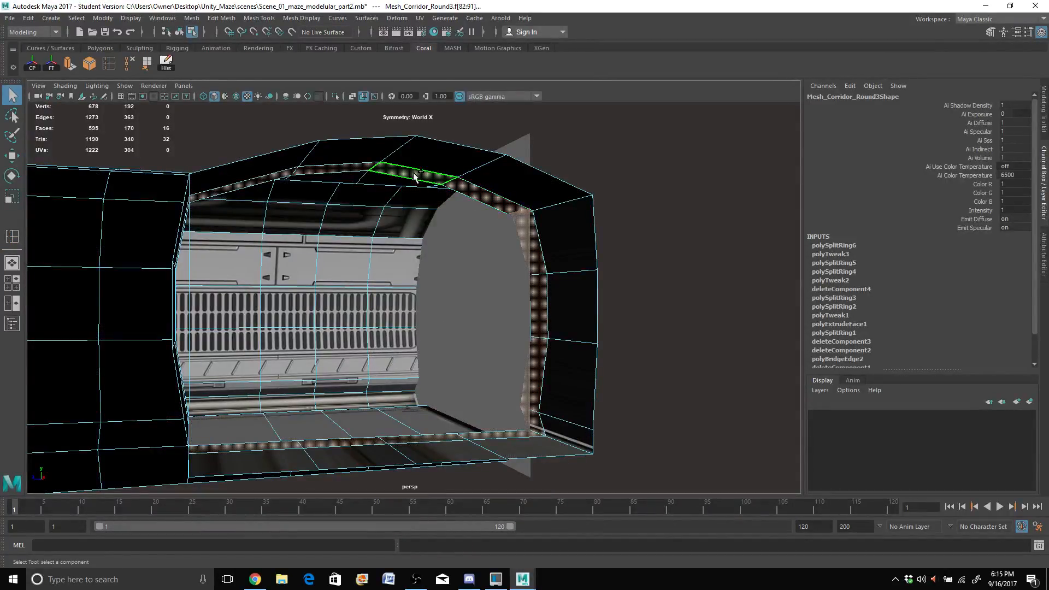
{"action": "left_click_drag", "start_coordinate": [347, 242], "coordinate": [426, 414], "text": "alt"}
{"action": "scroll", "coordinate": [382, 394], "scroll_direction": "up", "scroll_amount": 3}
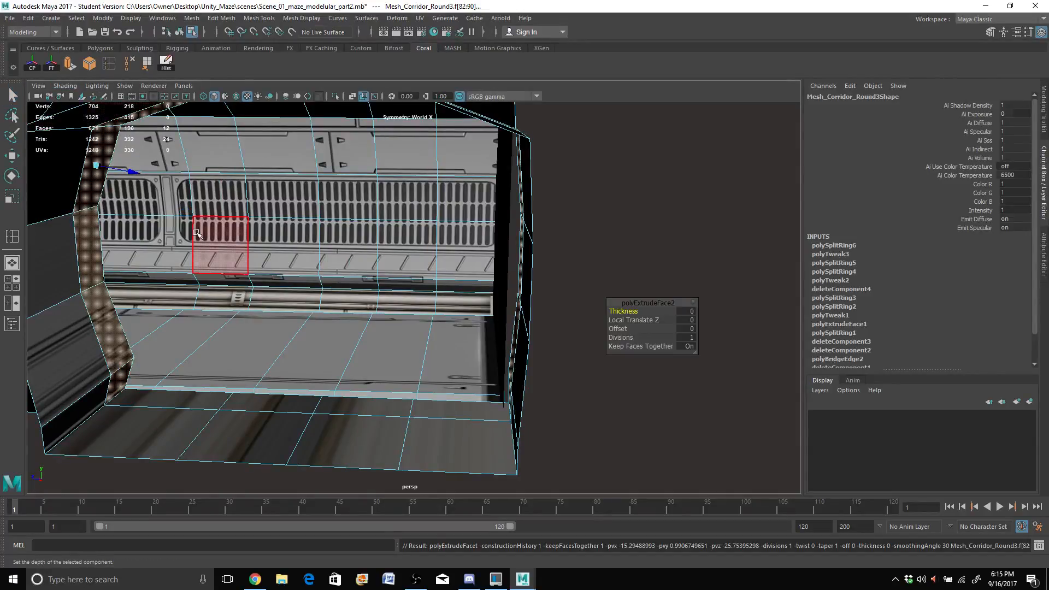
{"action": "scroll", "coordinate": [201, 240], "scroll_direction": "down", "scroll_amount": 3}
{"action": "left_click_drag", "start_coordinate": [236, 218], "coordinate": [255, 227]}
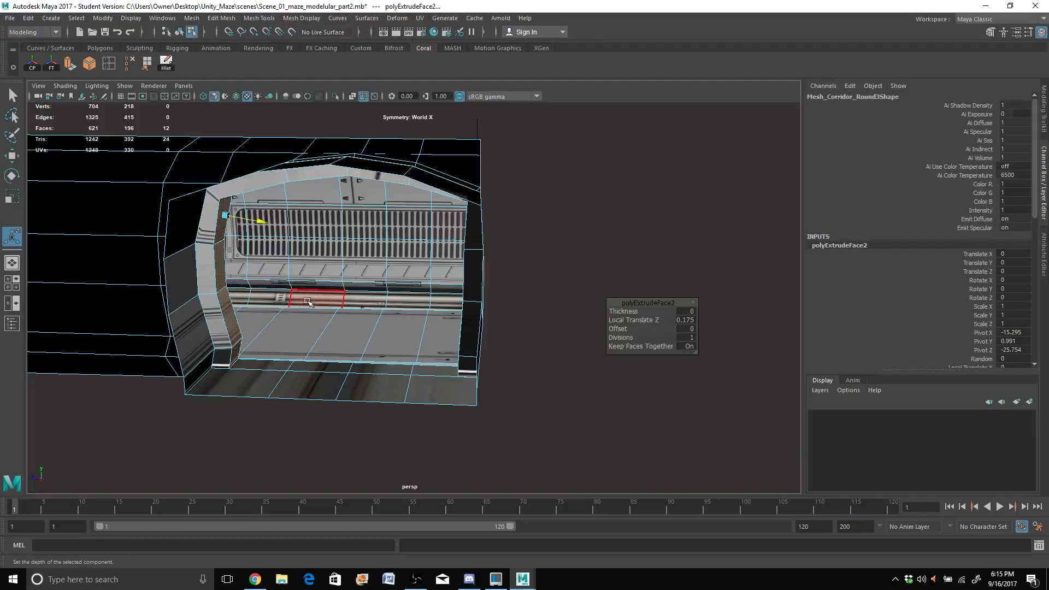
{"action": "left_click_drag", "start_coordinate": [309, 303], "coordinate": [317, 292], "text": "alt"}
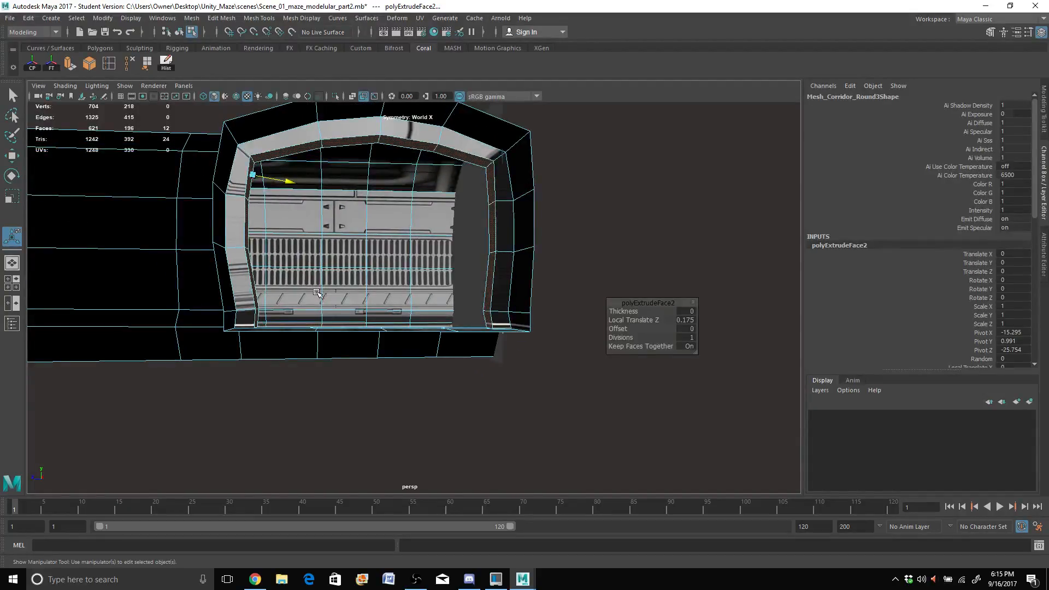
Step: Select the four faces of the low trim strip beside the main corridor floor, next to the side branch opening
{"action": "left_click_drag", "start_coordinate": [389, 315], "coordinate": [490, 321], "text": "alt"}
{"action": "scroll", "coordinate": [415, 318], "scroll_direction": "up", "scroll_amount": 6}
{"action": "scroll", "coordinate": [491, 321], "scroll_direction": "down", "scroll_amount": 3}
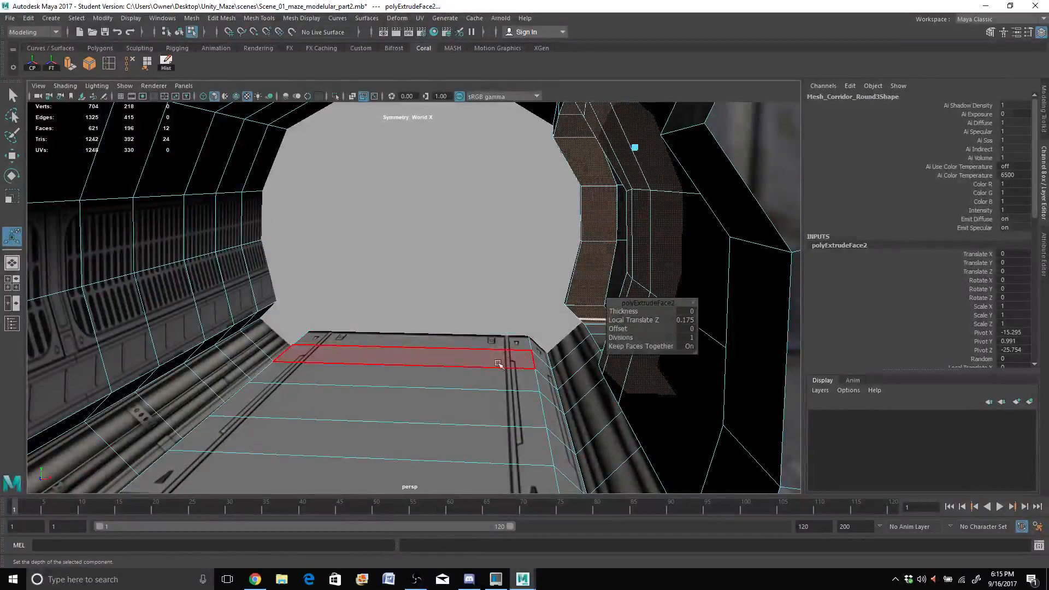
{"action": "left_click_drag", "start_coordinate": [498, 363], "coordinate": [487, 407], "text": "alt"}
{"action": "scroll", "coordinate": [429, 403], "scroll_direction": "up", "scroll_amount": 3}
{"action": "right_click", "coordinate": [554, 420]}
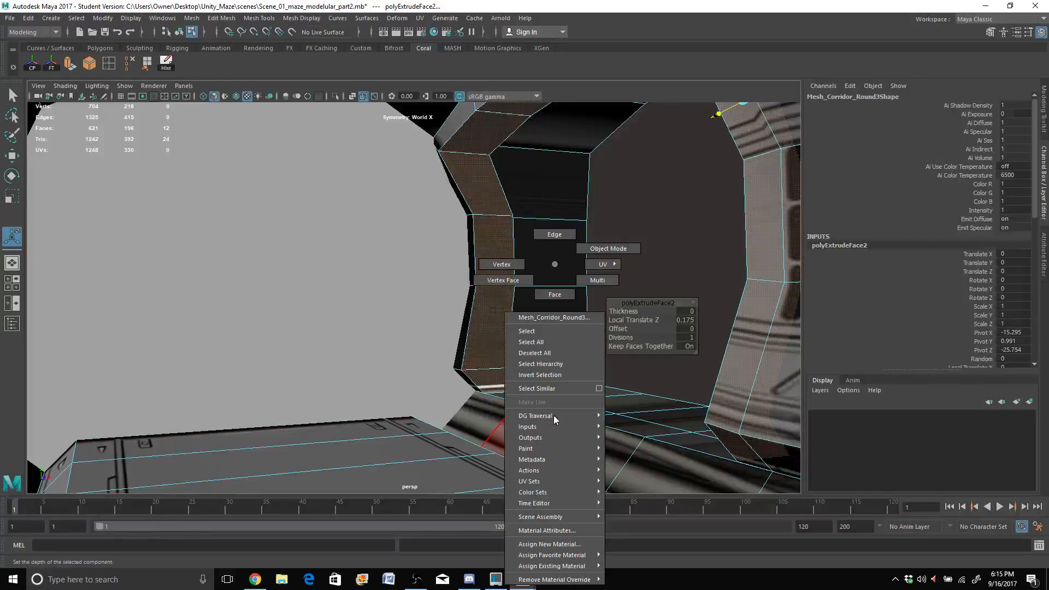
{"action": "left_click", "coordinate": [552, 294]}
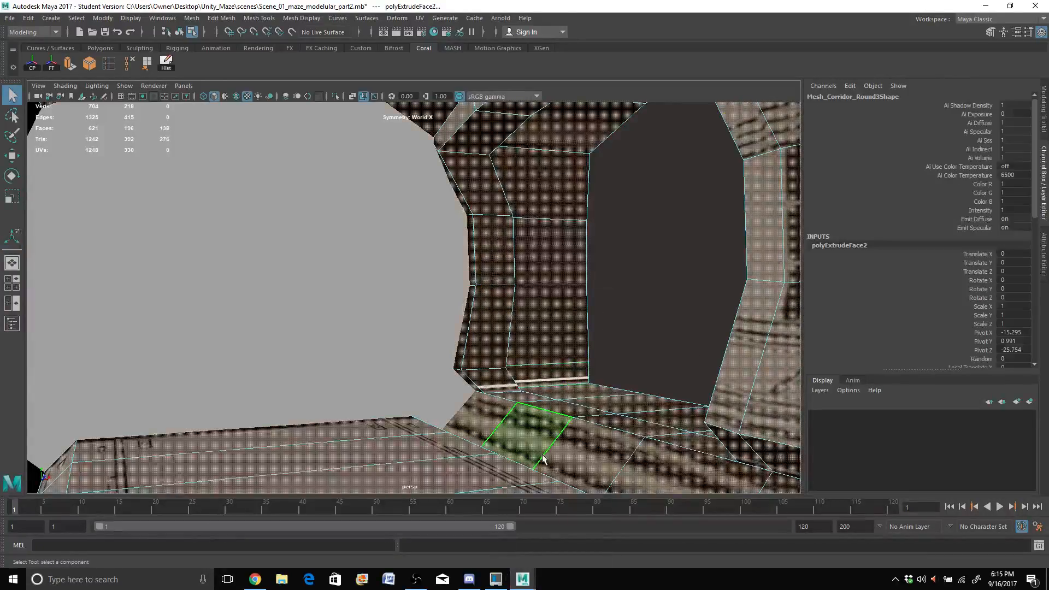
{"action": "left_click", "coordinate": [544, 459]}
{"action": "mouse_move", "coordinate": [547, 459]}
{"action": "left_mouse_down", "text": "alt"}
{"action": "mouse_move", "coordinate": [595, 448]}
{"action": "mouse_move", "coordinate": [535, 447]}
{"action": "left_mouse_up", "text": "alt"}
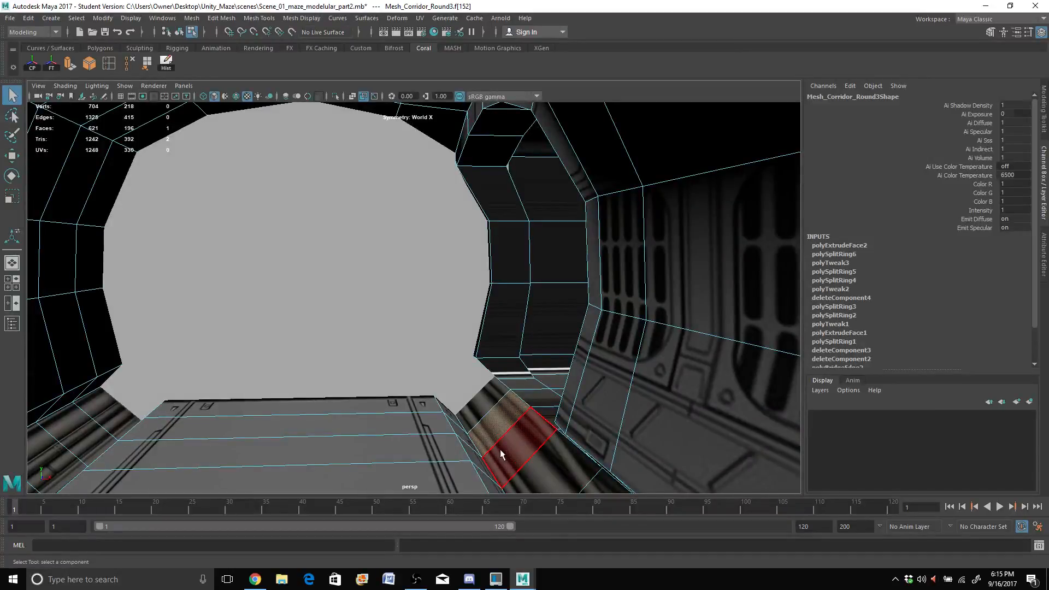
{"action": "right_click_drag", "start_coordinate": [500, 449], "coordinate": [500, 352]}
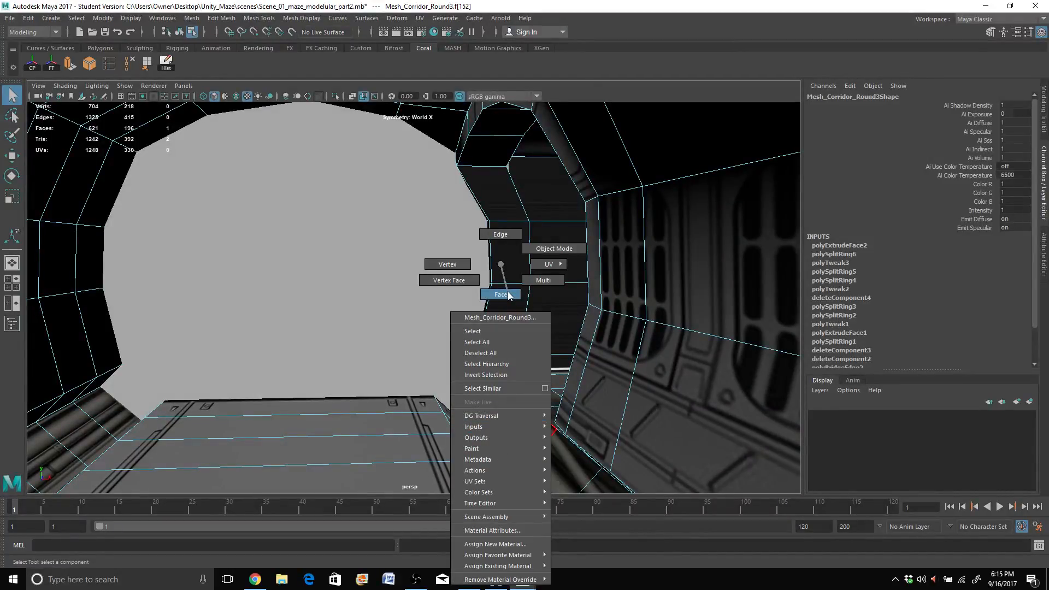
{"action": "right_click_drag", "start_coordinate": [508, 296], "coordinate": [508, 294]}
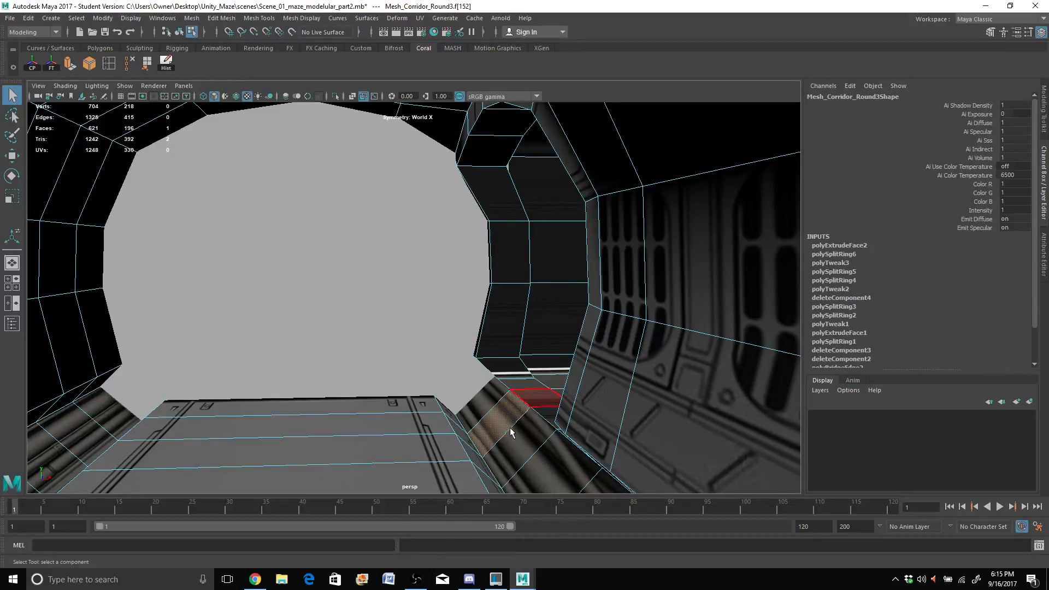
{"action": "left_click", "coordinate": [480, 459]}
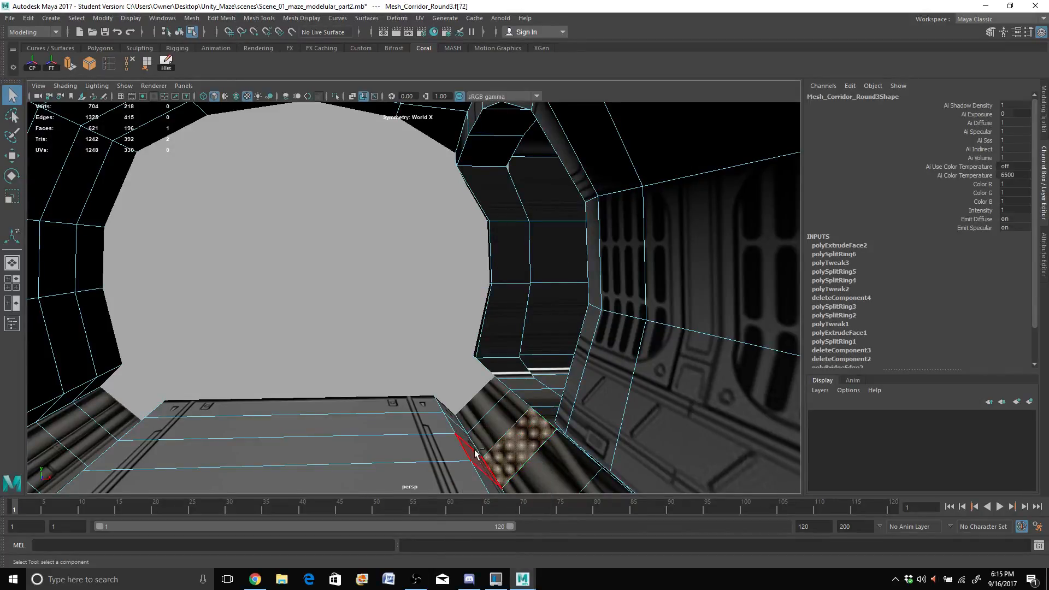
{"action": "left_click", "coordinate": [474, 451], "text": "shift"}
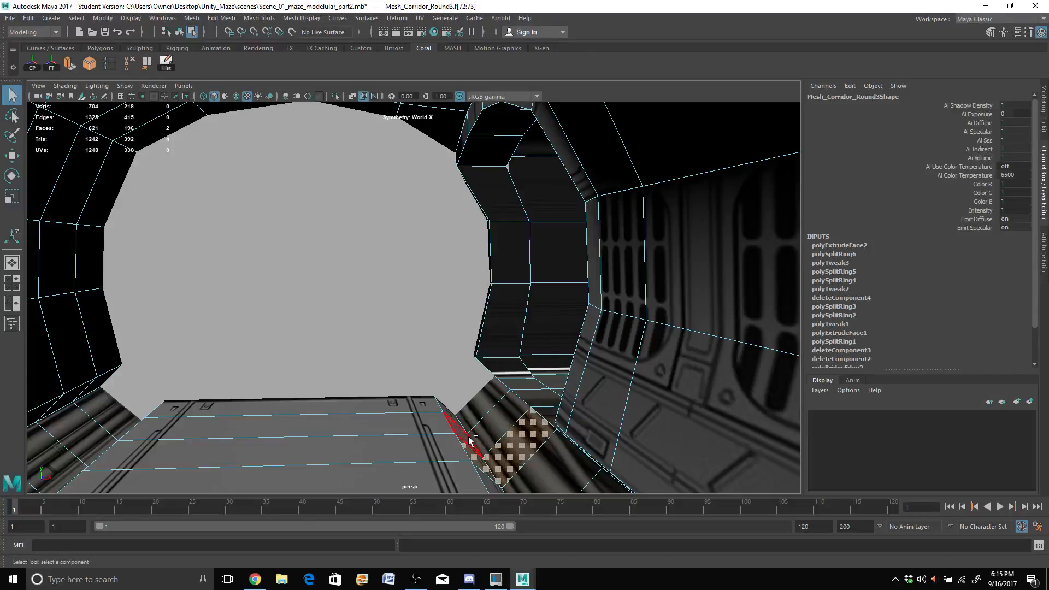
{"action": "left_click", "coordinate": [467, 437], "text": "shift"}
{"action": "left_click", "coordinate": [495, 426], "text": "shift"}
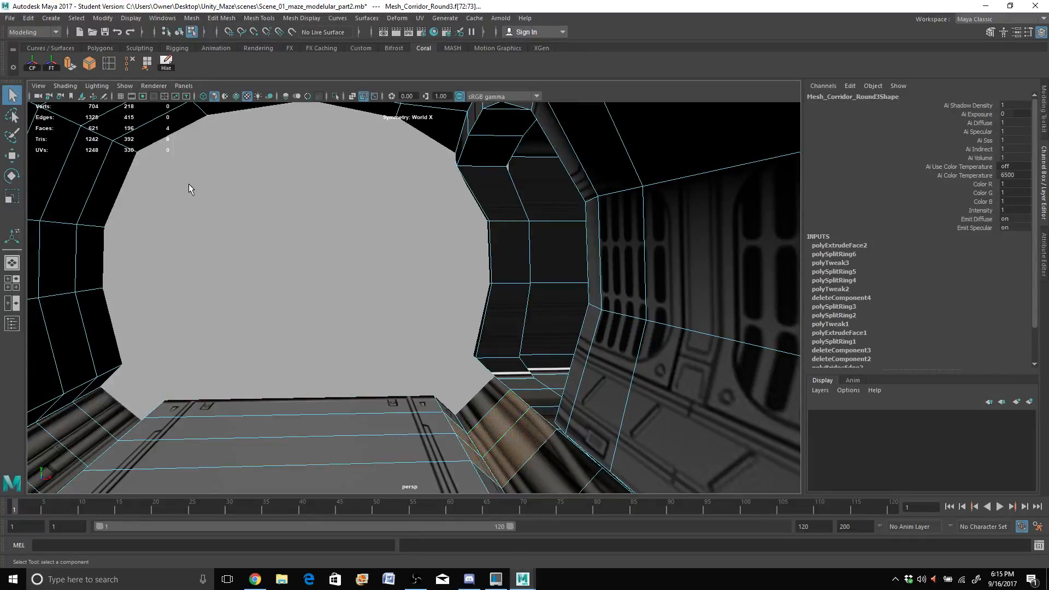
Step: Extrude the four selected trim faces and move them straight up to about Y -0.028, forming a raised block
{"action": "left_click", "coordinate": [71, 65]}
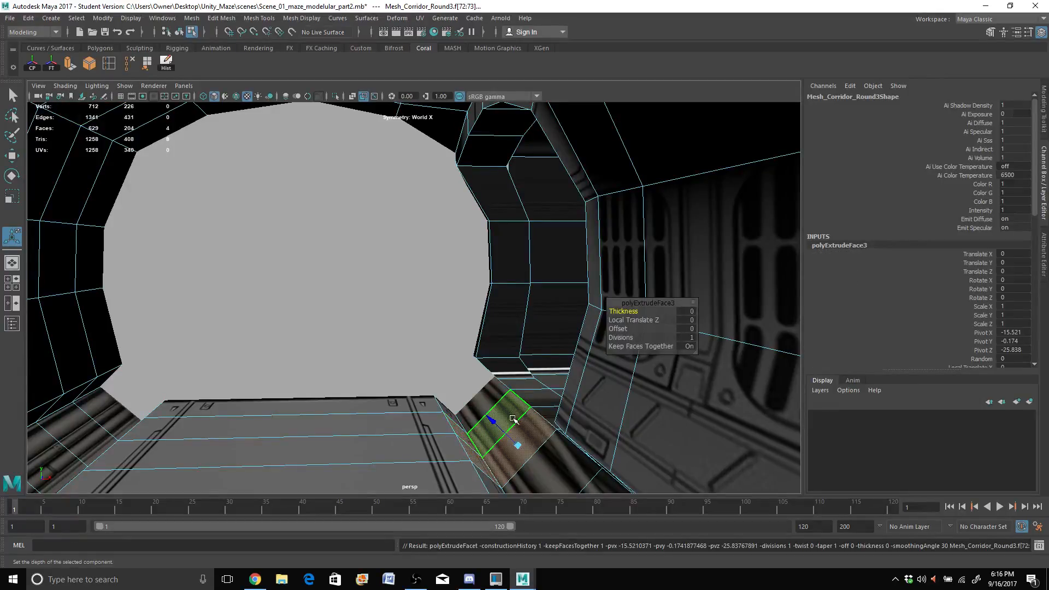
{"action": "key", "text": "w"}
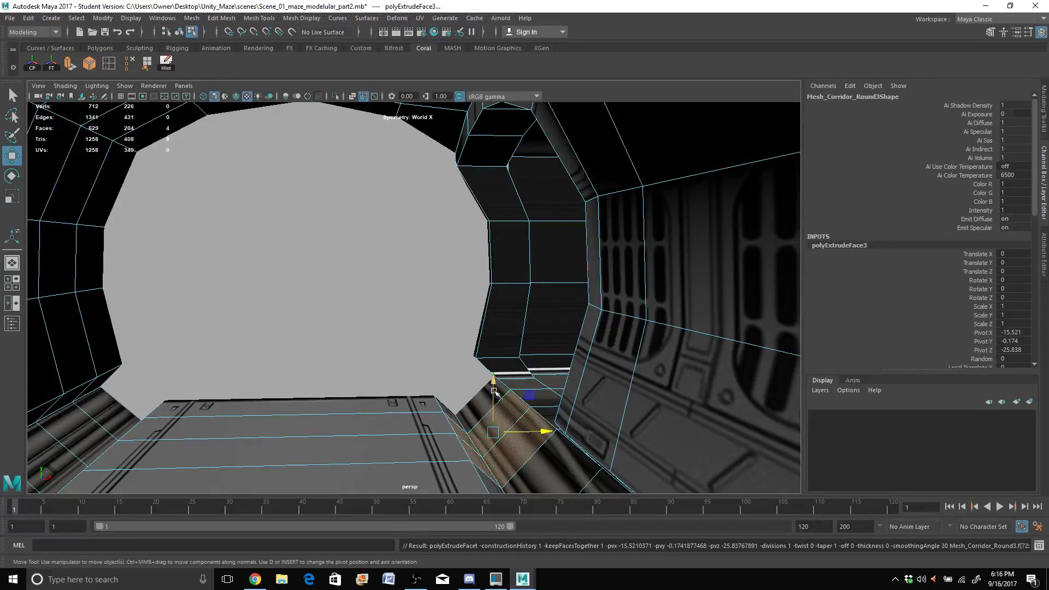
{"action": "left_click_drag", "start_coordinate": [494, 390], "coordinate": [494, 360]}
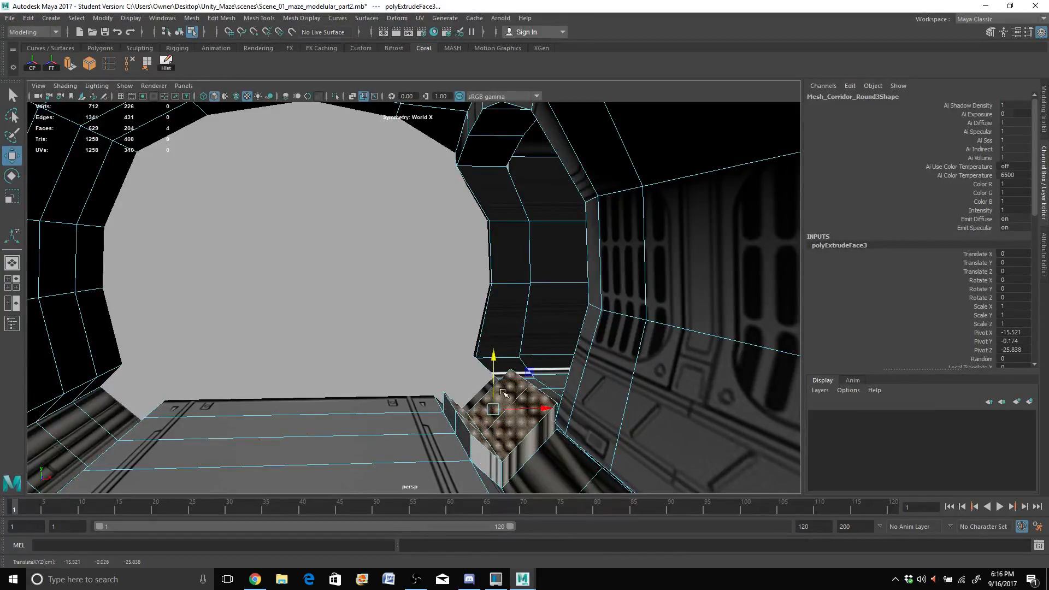
{"action": "key", "text": "r"}
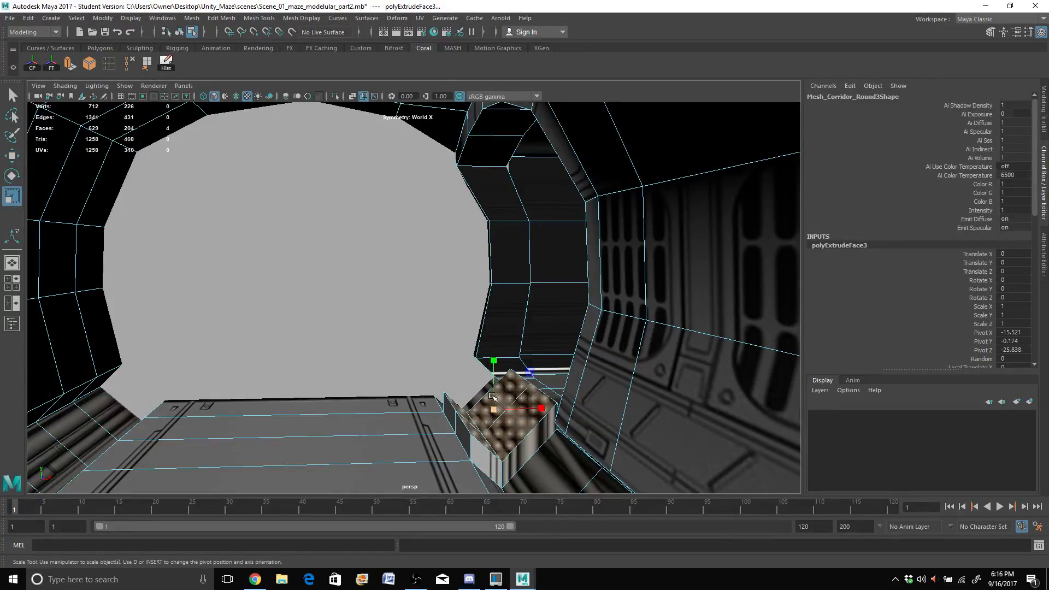
{"action": "key", "text": "w"}
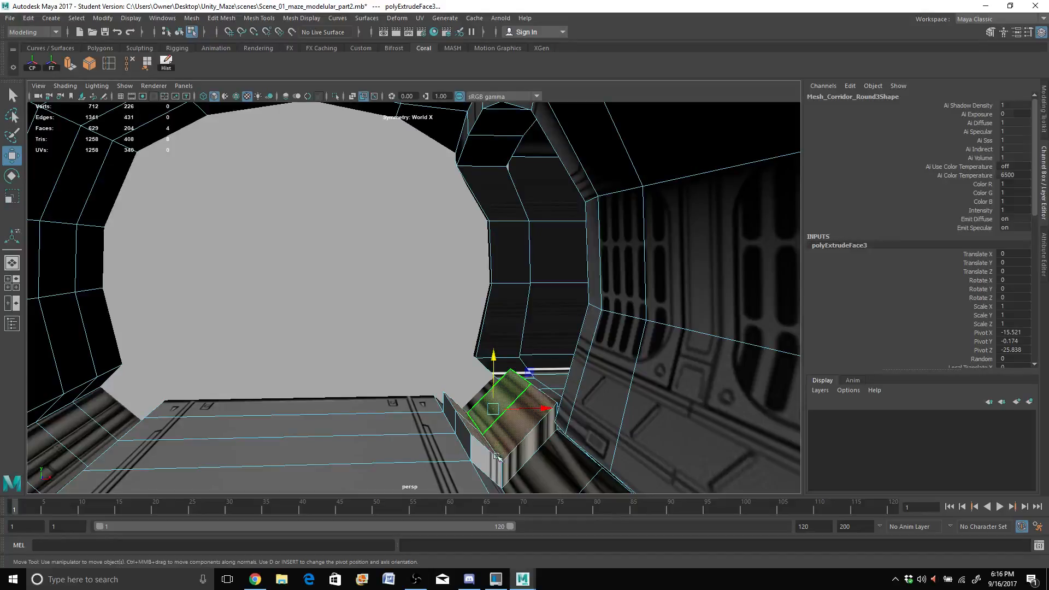
Step: Select the two top edges of the extruded block on the corridor floor side and raise them
{"action": "right_click_drag", "start_coordinate": [497, 464], "coordinate": [496, 240]}
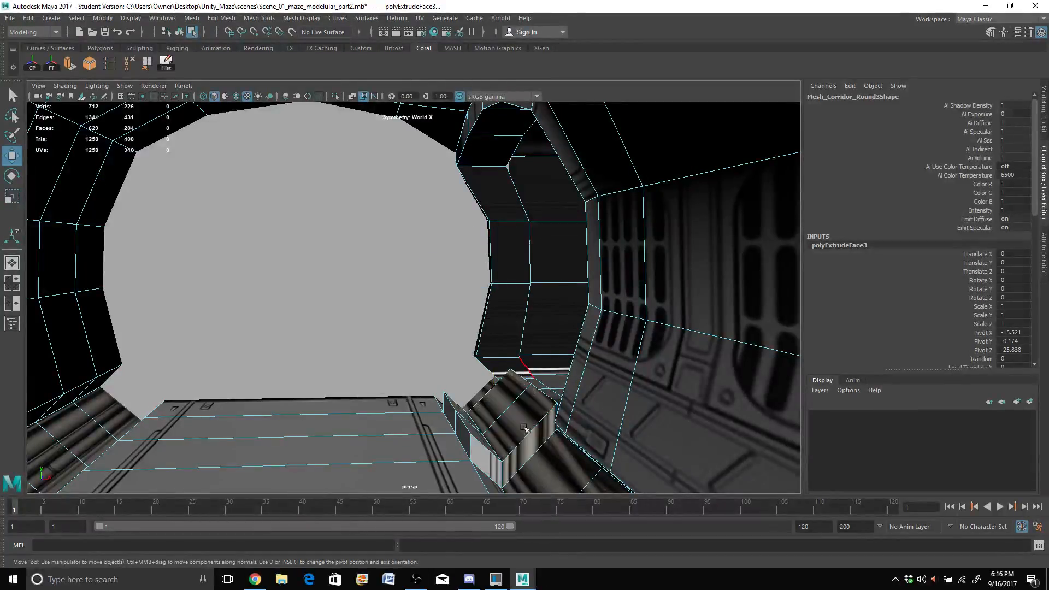
{"action": "left_click", "coordinate": [478, 422]}
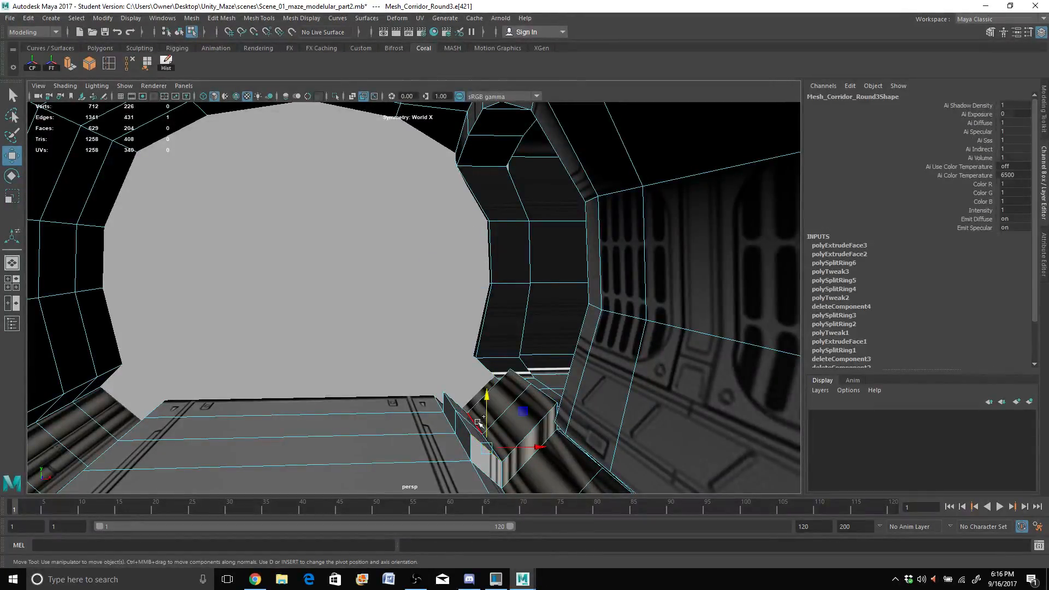
{"action": "left_click", "coordinate": [489, 392], "text": "shift"}
{"action": "left_click_drag", "start_coordinate": [469, 371], "coordinate": [470, 350]}
{"action": "left_click_drag", "start_coordinate": [495, 429], "coordinate": [602, 341], "text": "alt"}
{"action": "scroll", "coordinate": [512, 426], "scroll_direction": "up", "scroll_amount": 4}
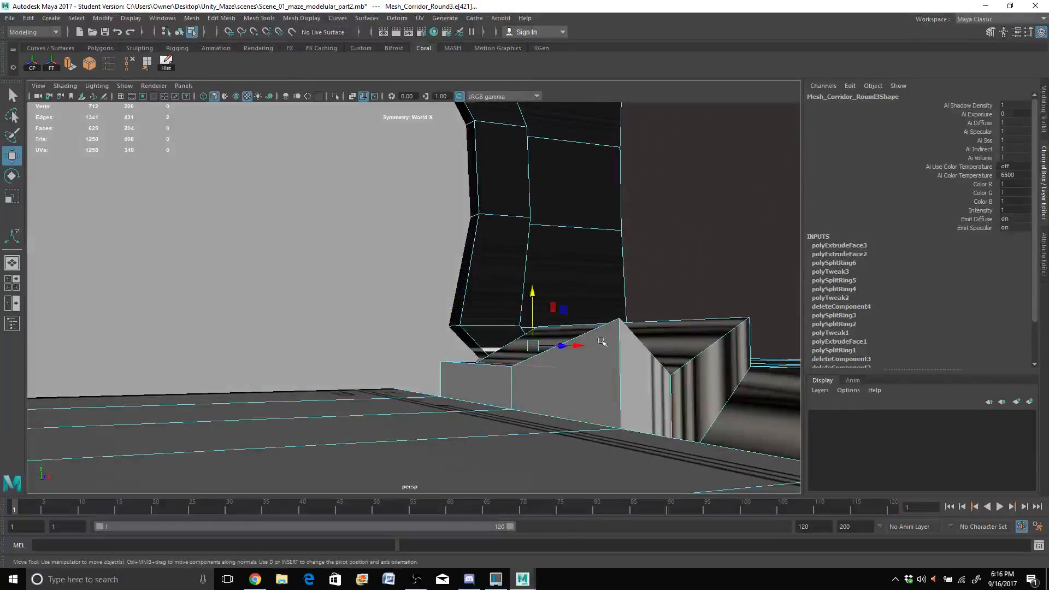
Step: Flatten the three top vertices at the block's near end in Y to one level, and lower them so the block slopes down
{"action": "left_click", "coordinate": [638, 337]}
{"action": "right_click_drag", "start_coordinate": [629, 336], "coordinate": [579, 266]}
{"action": "left_click_drag", "start_coordinate": [606, 292], "coordinate": [668, 322]}
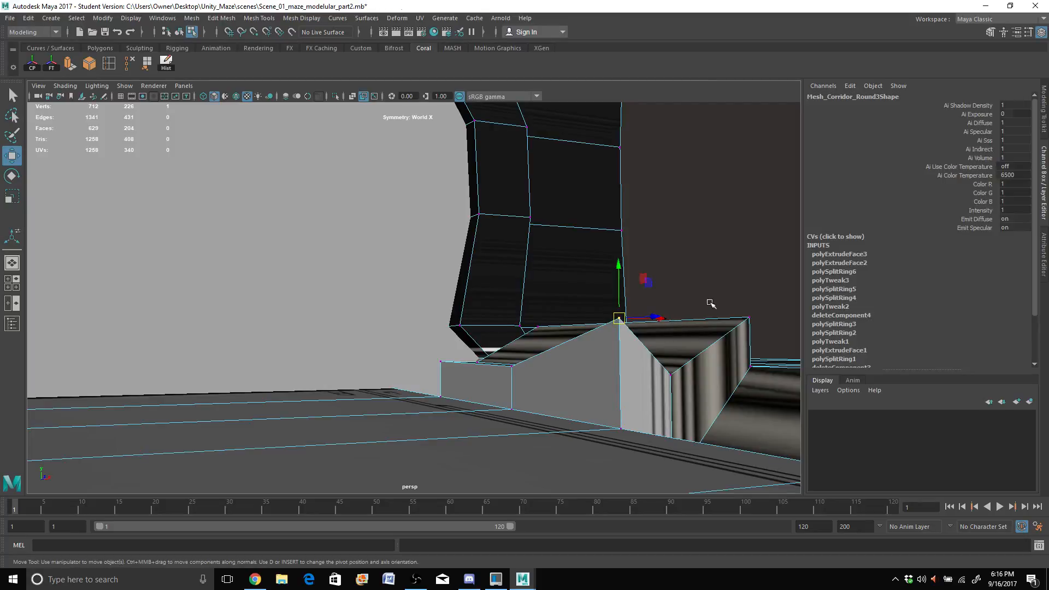
{"action": "left_click", "coordinate": [750, 317], "text": "shift"}
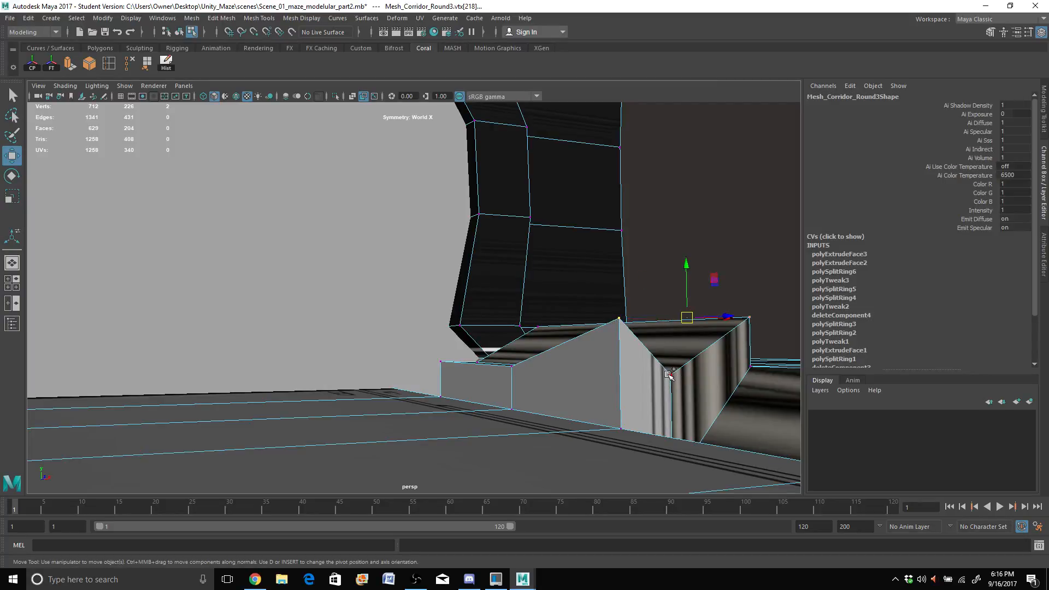
{"action": "left_click", "coordinate": [665, 376], "text": "shift"}
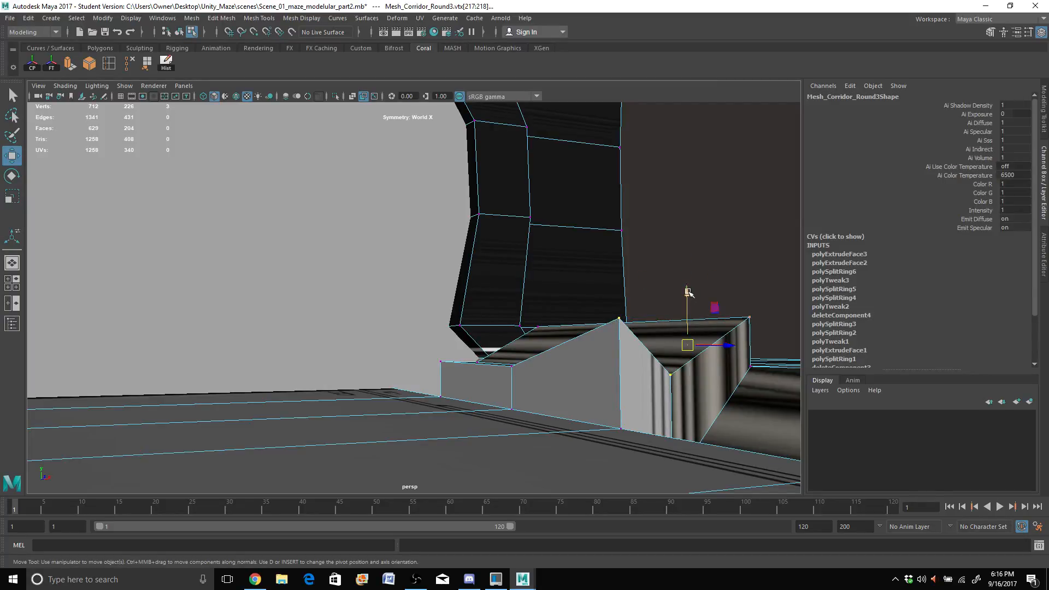
{"action": "key", "text": "r"}
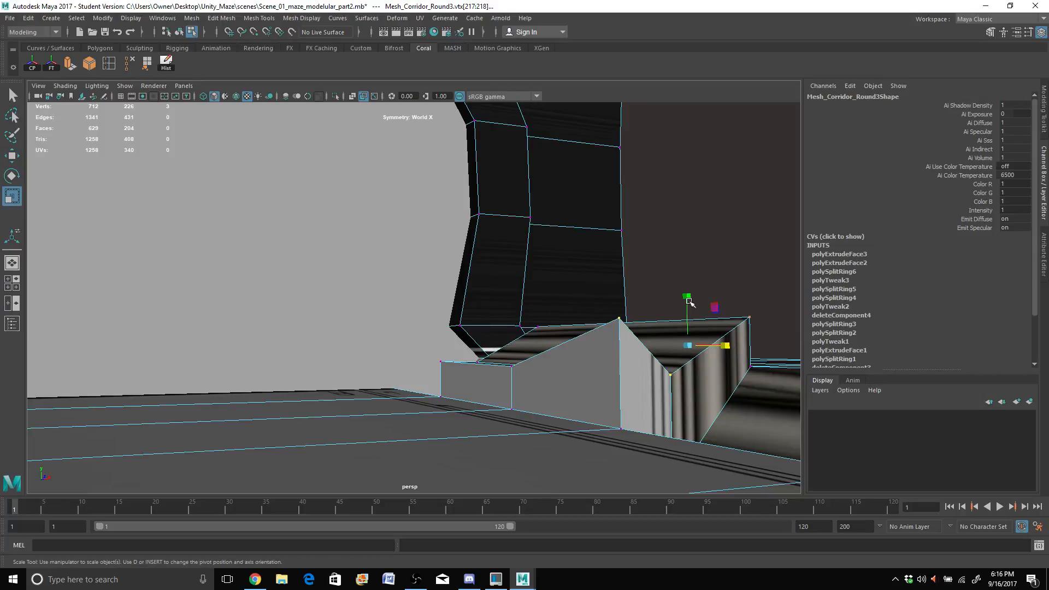
{"action": "left_click_drag", "start_coordinate": [686, 298], "coordinate": [689, 344]}
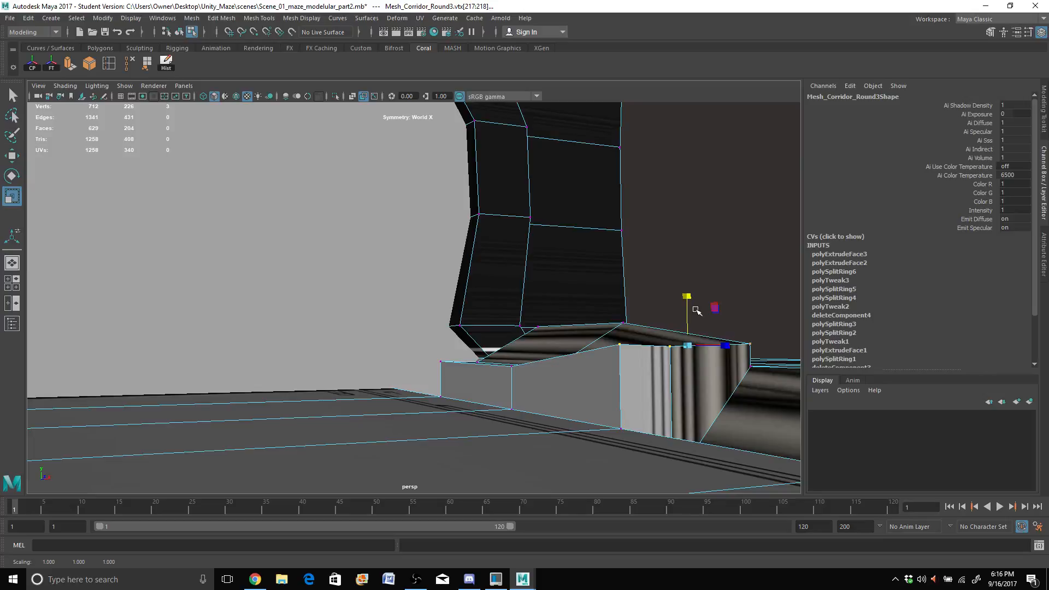
{"action": "key", "text": "w"}
{"action": "left_click_drag", "start_coordinate": [687, 298], "coordinate": [686, 346]}
{"action": "left_click_drag", "start_coordinate": [682, 423], "coordinate": [734, 445], "text": "alt"}
{"action": "scroll", "coordinate": [735, 445], "scroll_direction": "up", "scroll_amount": 3}
{"action": "scroll", "coordinate": [723, 442], "scroll_direction": "down", "scroll_amount": 2}
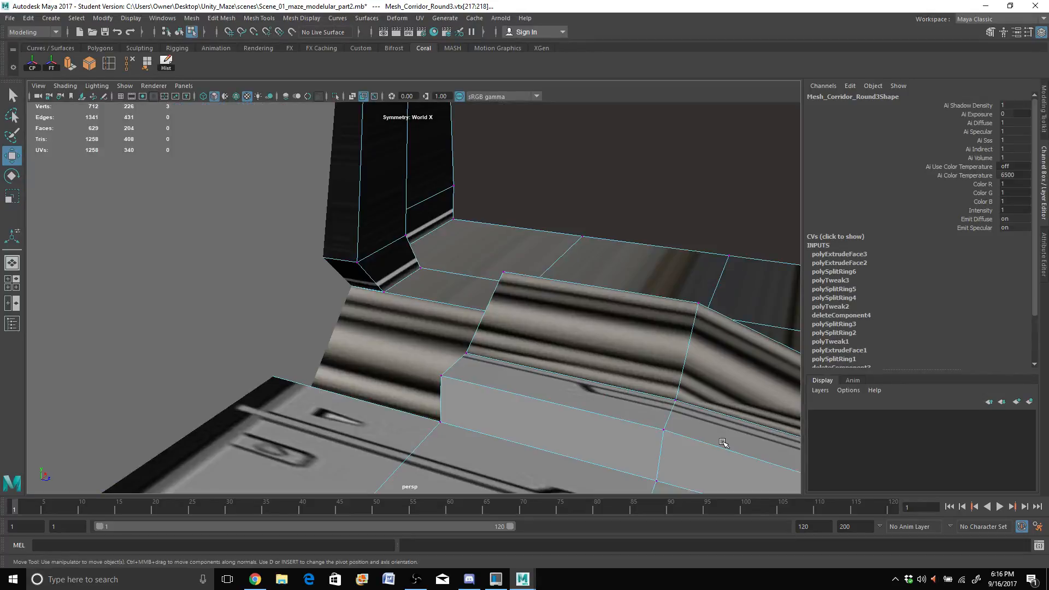
{"action": "scroll", "coordinate": [604, 402], "scroll_direction": "up", "scroll_amount": 3}
{"action": "scroll", "coordinate": [605, 374], "scroll_direction": "down", "scroll_amount": 3}
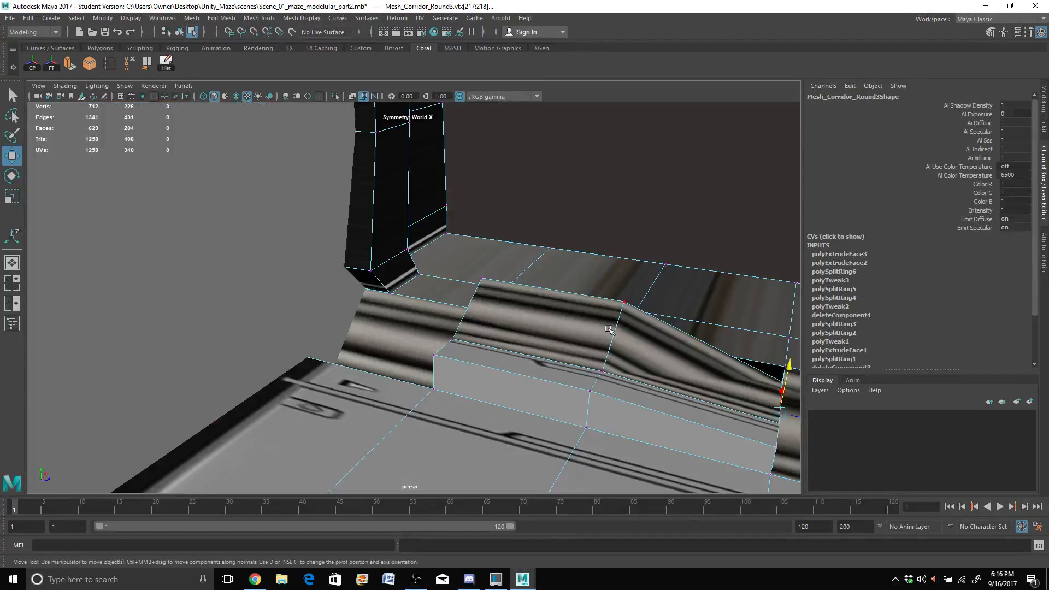
{"action": "right_click_drag", "start_coordinate": [611, 332], "coordinate": [606, 295]}
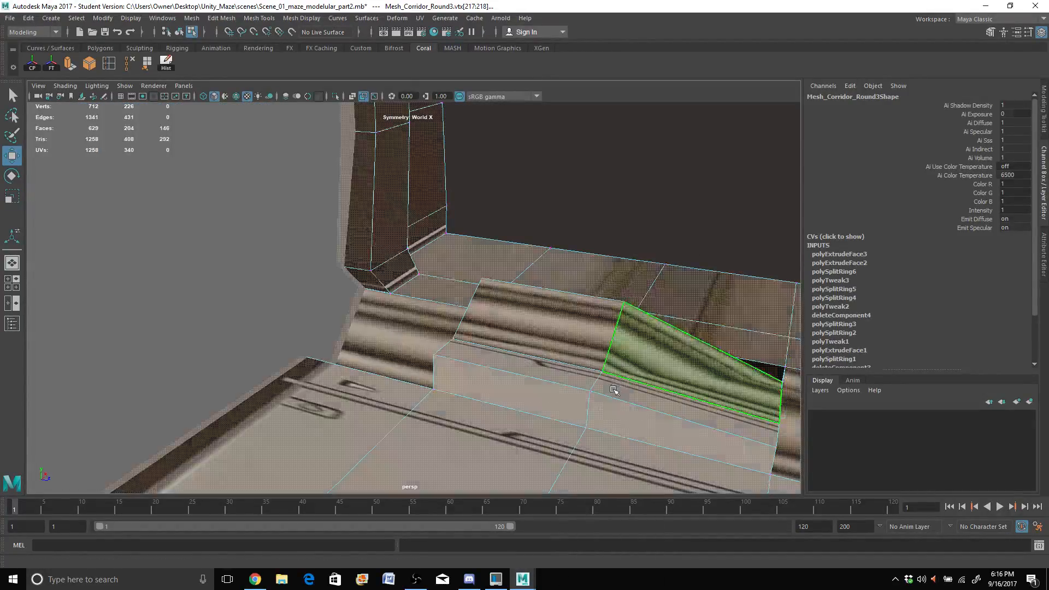
{"action": "left_click", "coordinate": [603, 413]}
{"action": "left_click", "coordinate": [614, 384]}
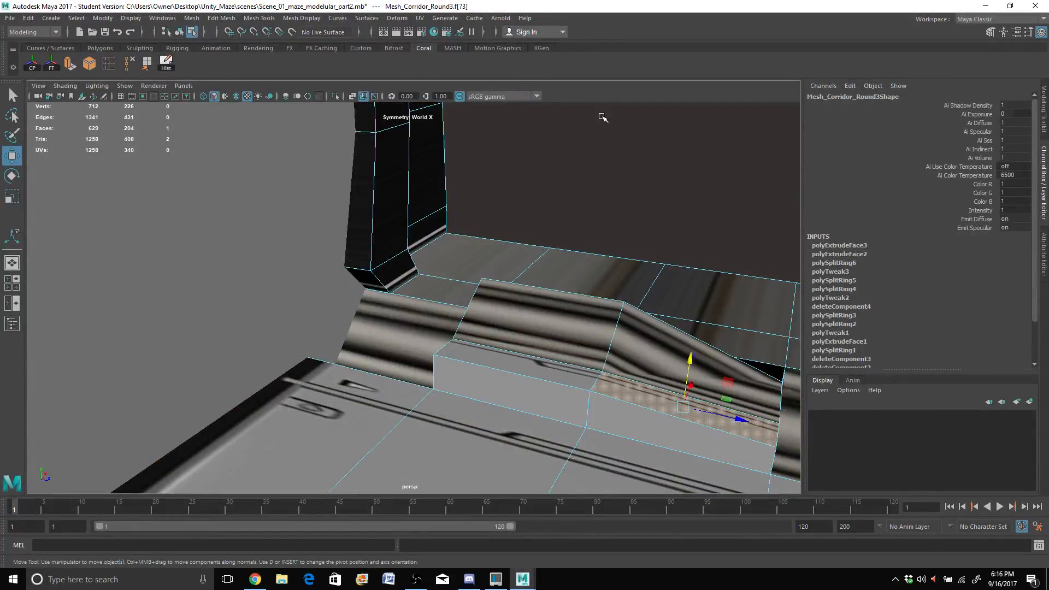
{"action": "left_click", "coordinate": [594, 159]}
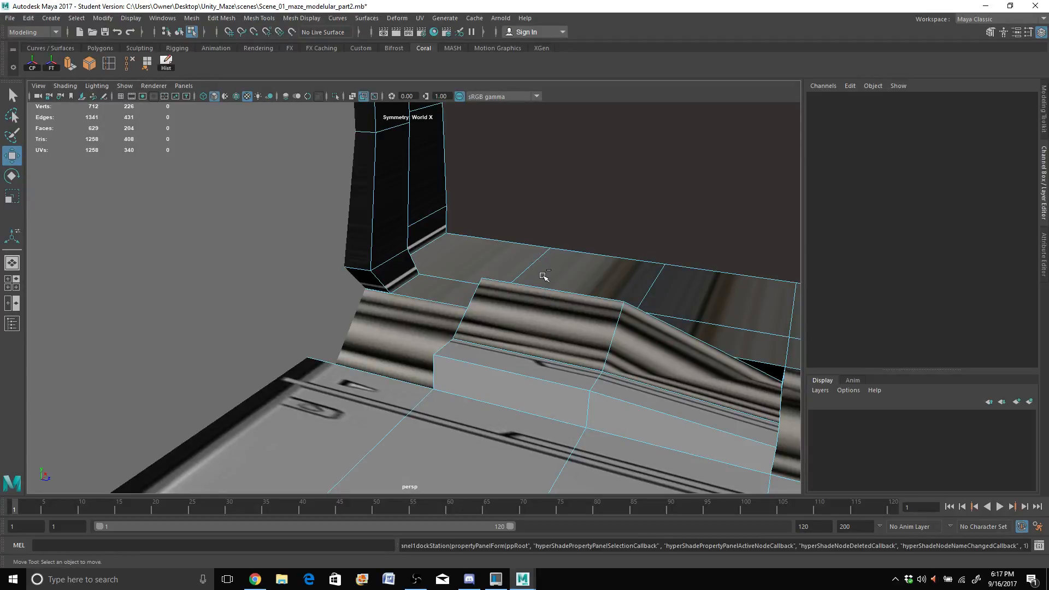
{"action": "key", "text": "ctrl+z"}
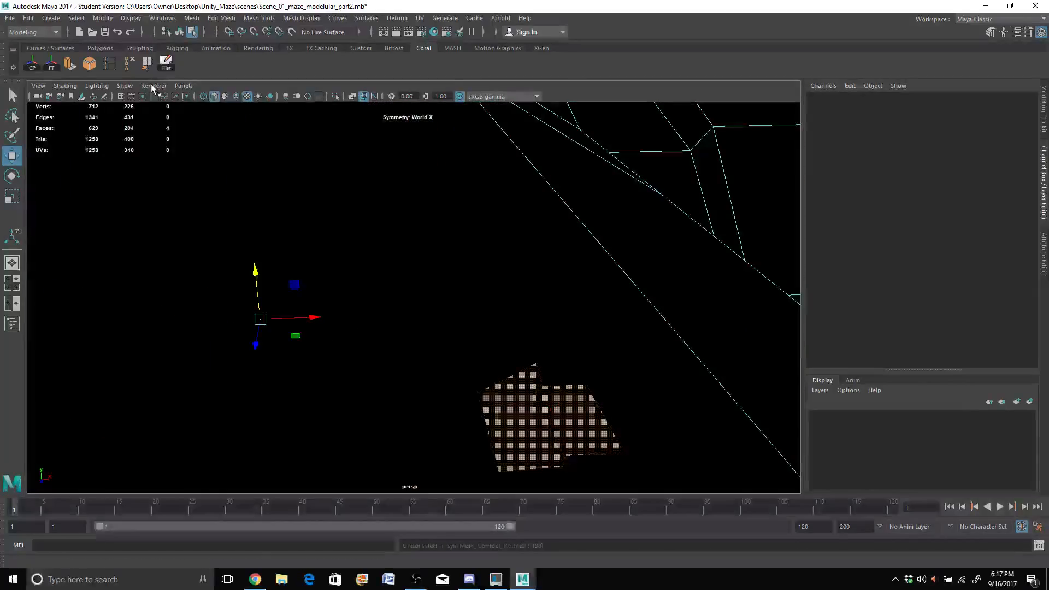
Step: Switch the viewport renderer to Legacy Default Viewport
{"action": "left_click", "coordinate": [152, 86]}
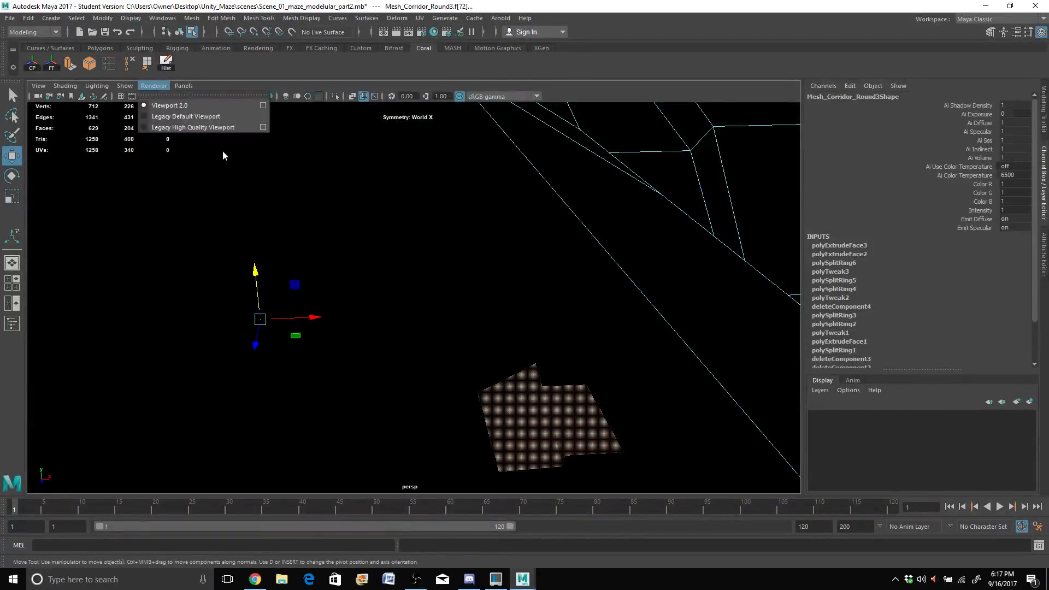
{"action": "left_click", "coordinate": [446, 335]}
{"action": "scroll", "coordinate": [404, 354], "scroll_direction": "up", "scroll_amount": 4}
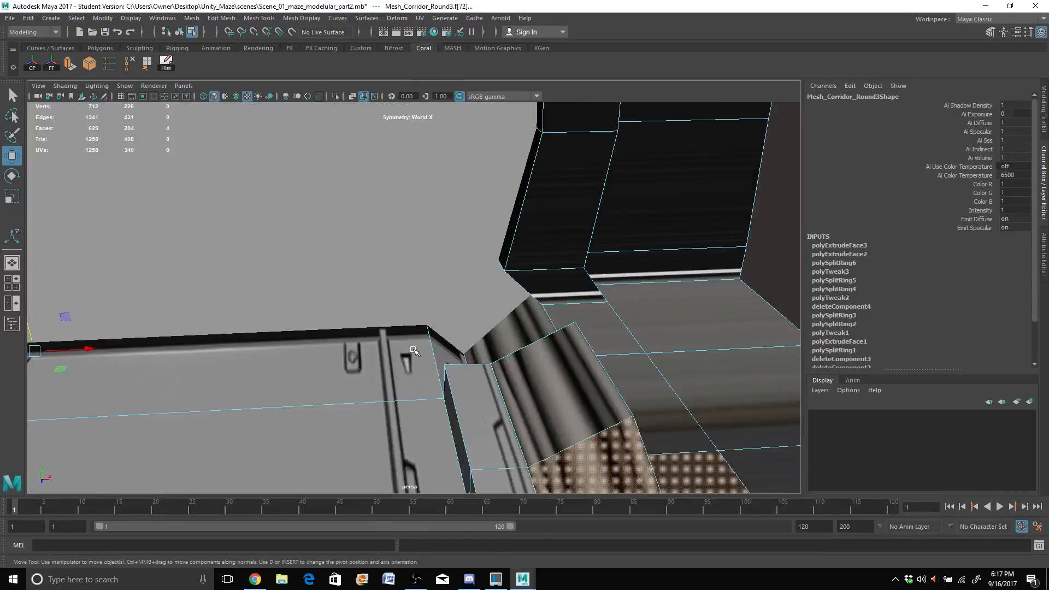
{"action": "scroll", "coordinate": [356, 262], "scroll_direction": "down", "scroll_amount": 2}
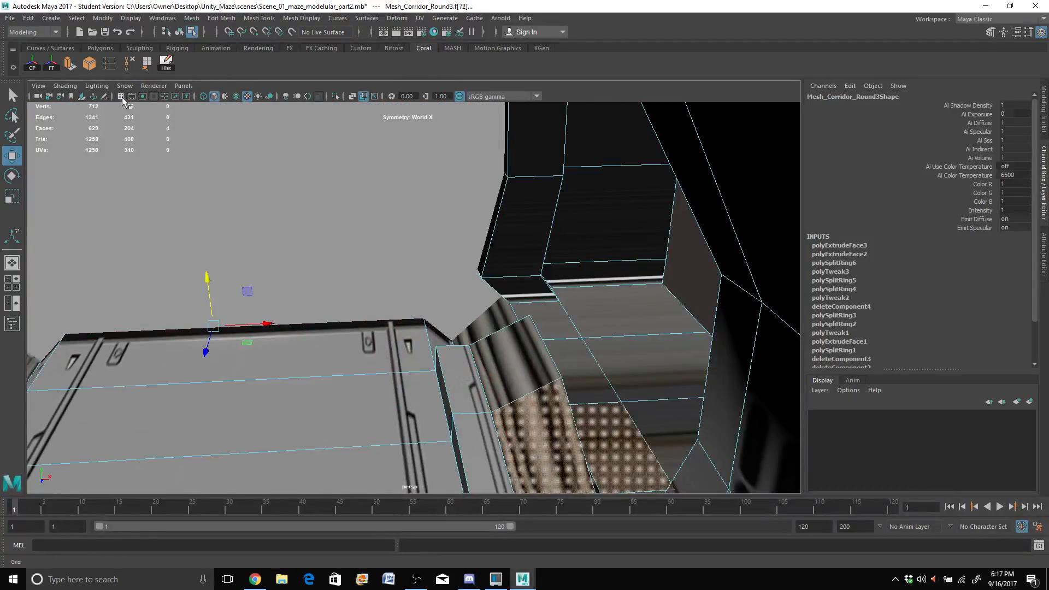
{"action": "left_click", "coordinate": [153, 86]}
{"action": "left_click", "coordinate": [172, 113]}
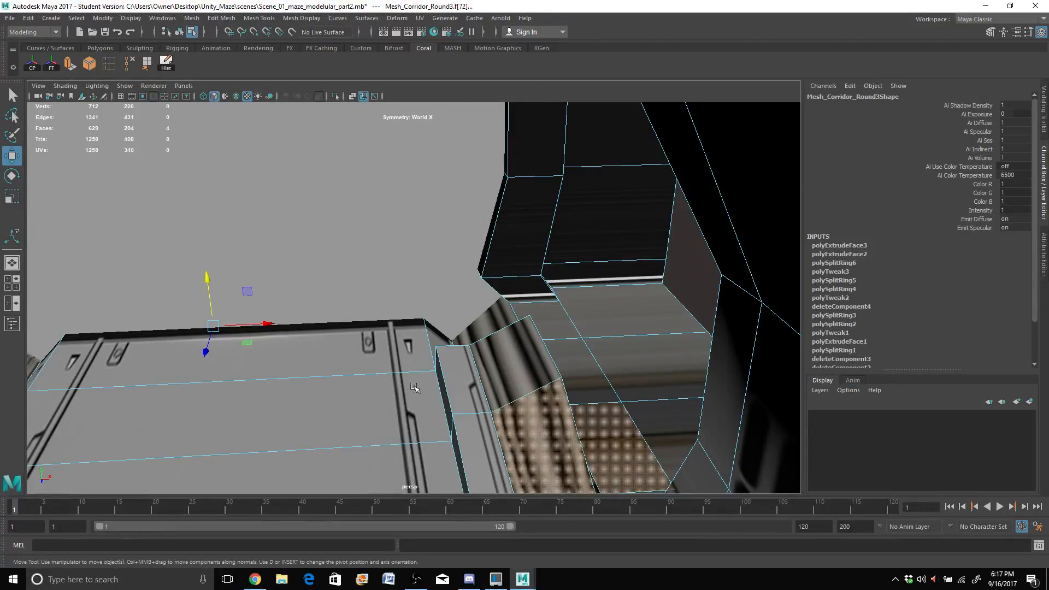
Step: Select the raised threshold block's sloped faces, top faces and front faces on the corridor floor side, and delete them
{"action": "left_click_drag", "start_coordinate": [422, 385], "coordinate": [458, 391], "text": "alt"}
{"action": "middle_click_drag", "start_coordinate": [418, 390], "coordinate": [355, 326], "text": "alt"}
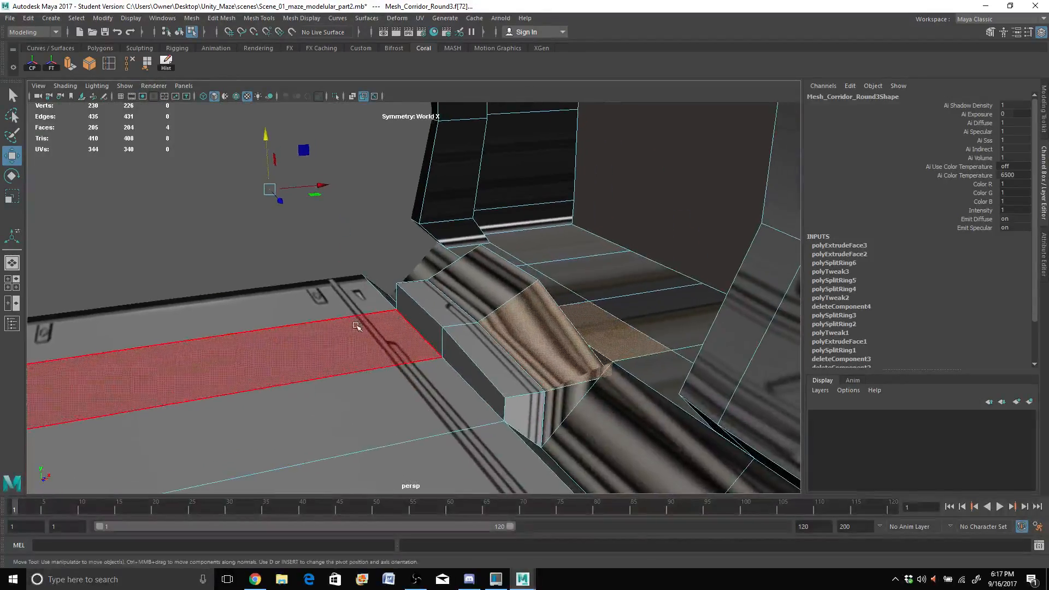
{"action": "left_click_drag", "start_coordinate": [356, 326], "coordinate": [392, 334], "text": "alt"}
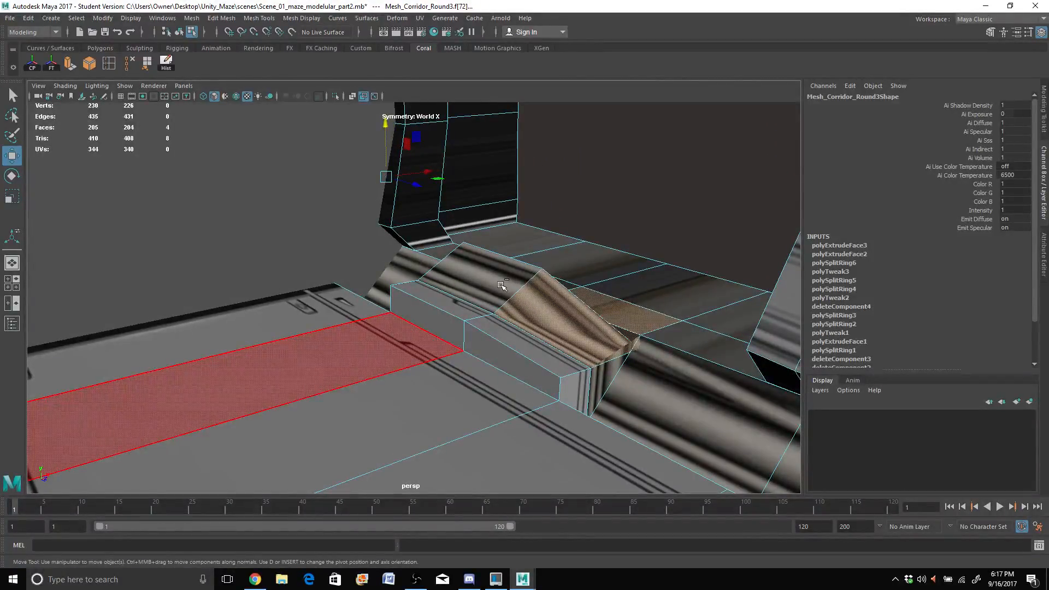
{"action": "left_click", "coordinate": [475, 276]}
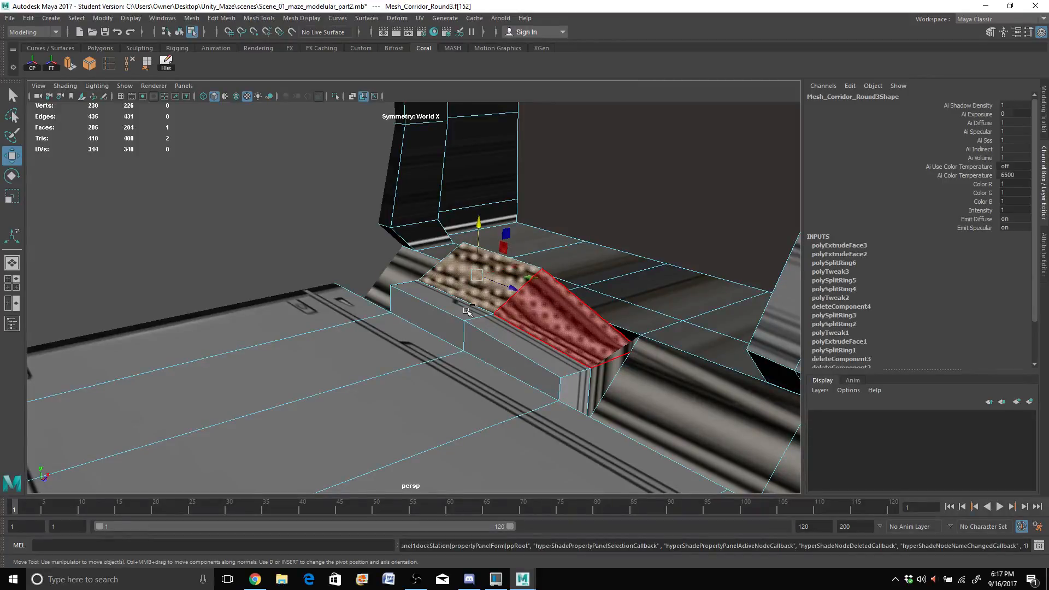
{"action": "left_click", "coordinate": [478, 312]}
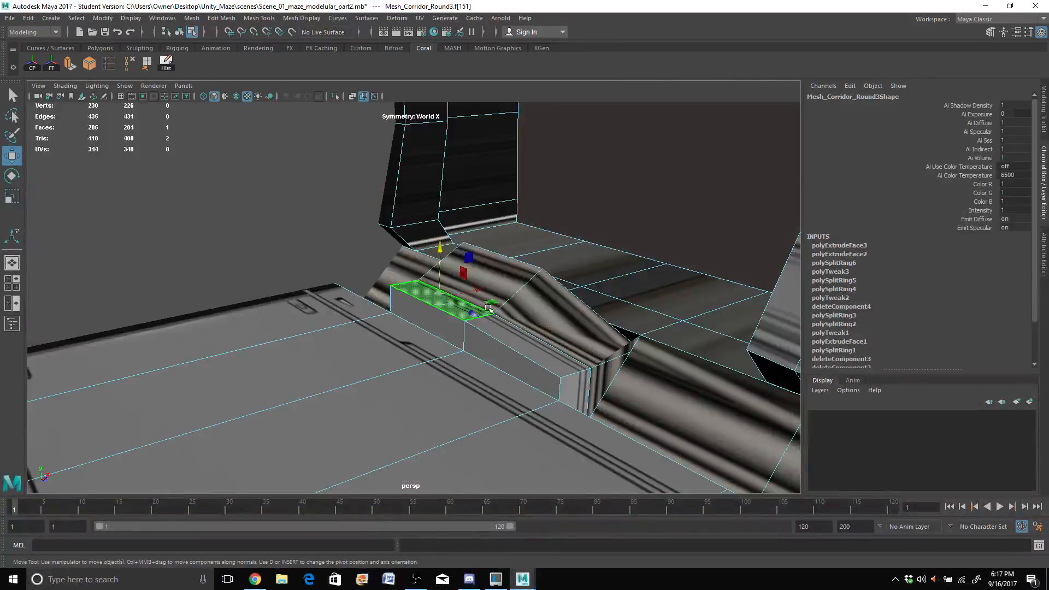
{"action": "left_click", "coordinate": [523, 314]}
{"action": "left_click", "coordinate": [475, 279], "text": "shift"}
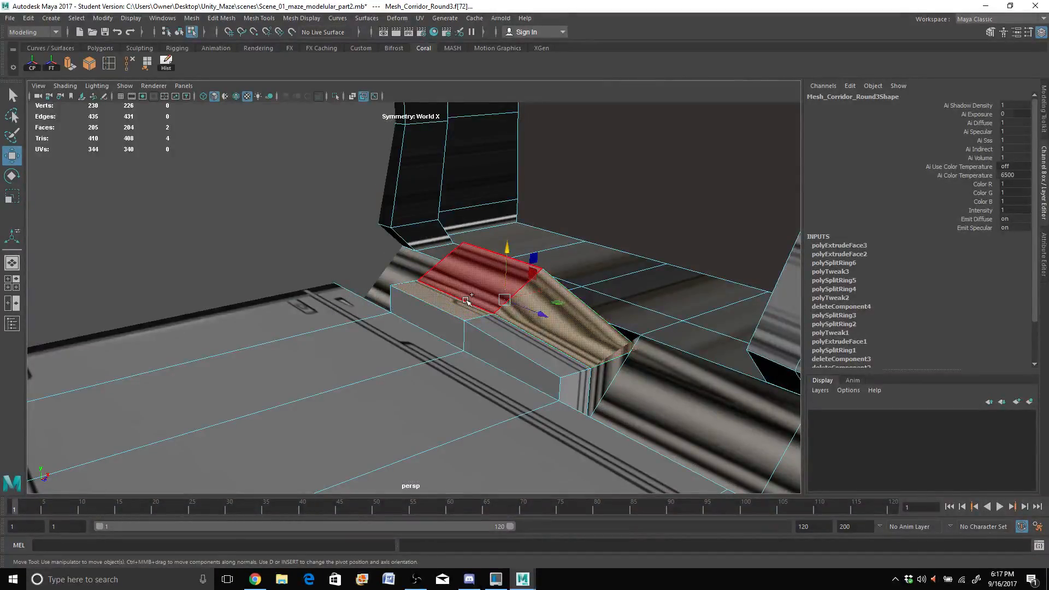
{"action": "left_click", "coordinate": [538, 350], "text": "shift"}
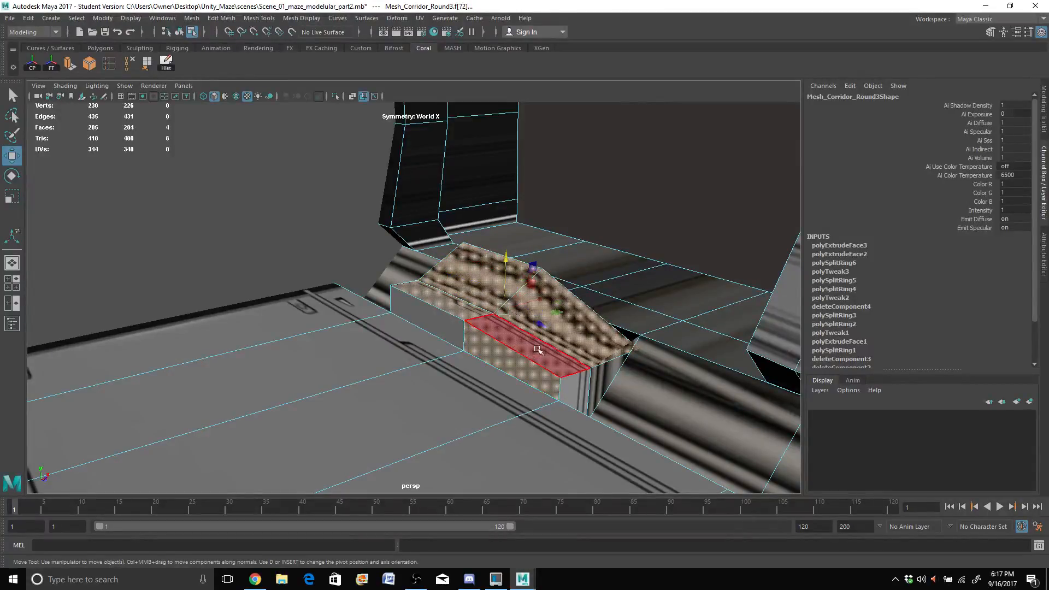
{"action": "left_click", "coordinate": [439, 331], "text": "shift"}
{"action": "key", "text": "Delete"}
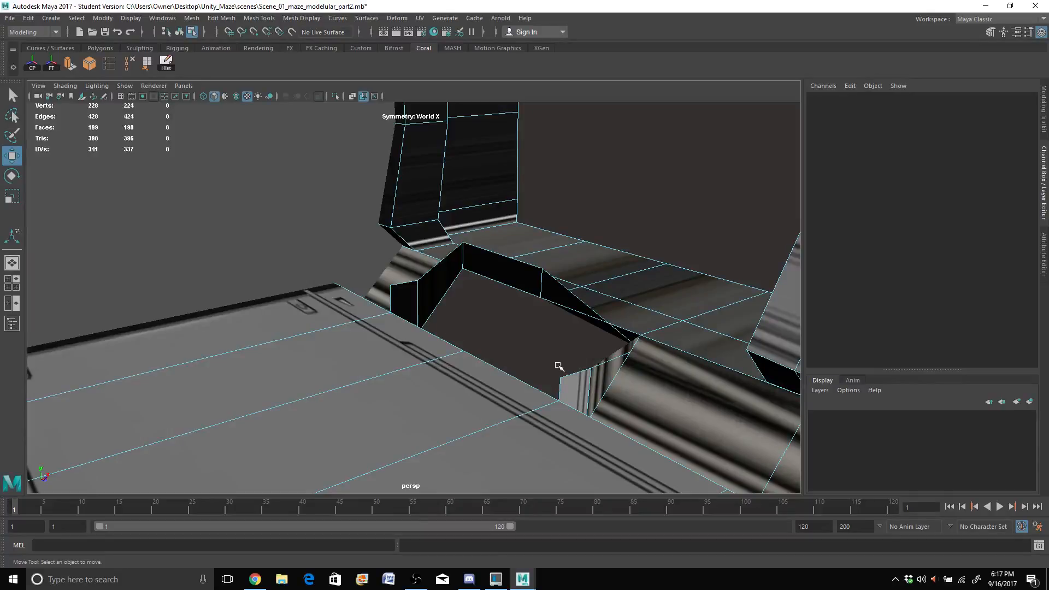
Step: Delete the two end faces of the threshold block beside the near trim strip
{"action": "left_click", "coordinate": [595, 390]}
{"action": "left_click", "coordinate": [579, 393], "text": "shift"}
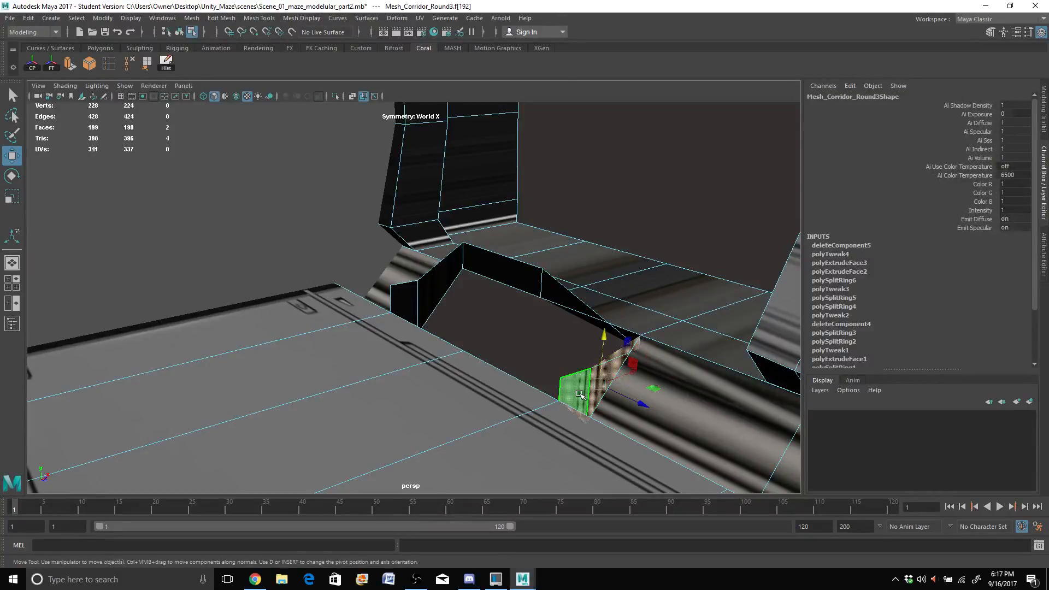
{"action": "key", "text": "Delete"}
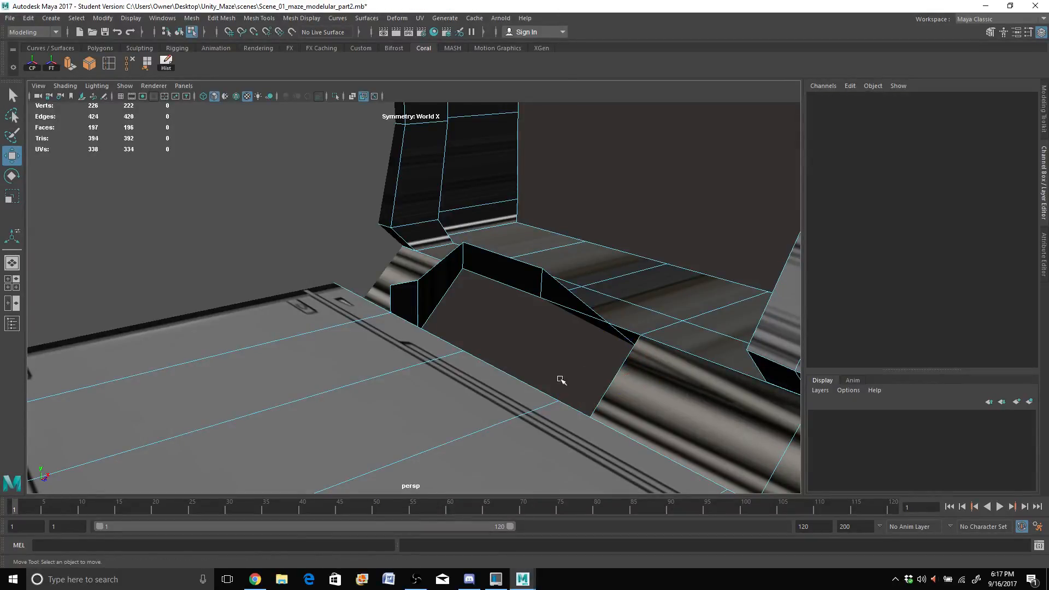
Step: Delete the block's four remaining wall faces along the branch floor and at the far end
{"action": "left_click_drag", "start_coordinate": [561, 380], "coordinate": [545, 375], "text": "alt"}
{"action": "left_click", "coordinate": [534, 313]}
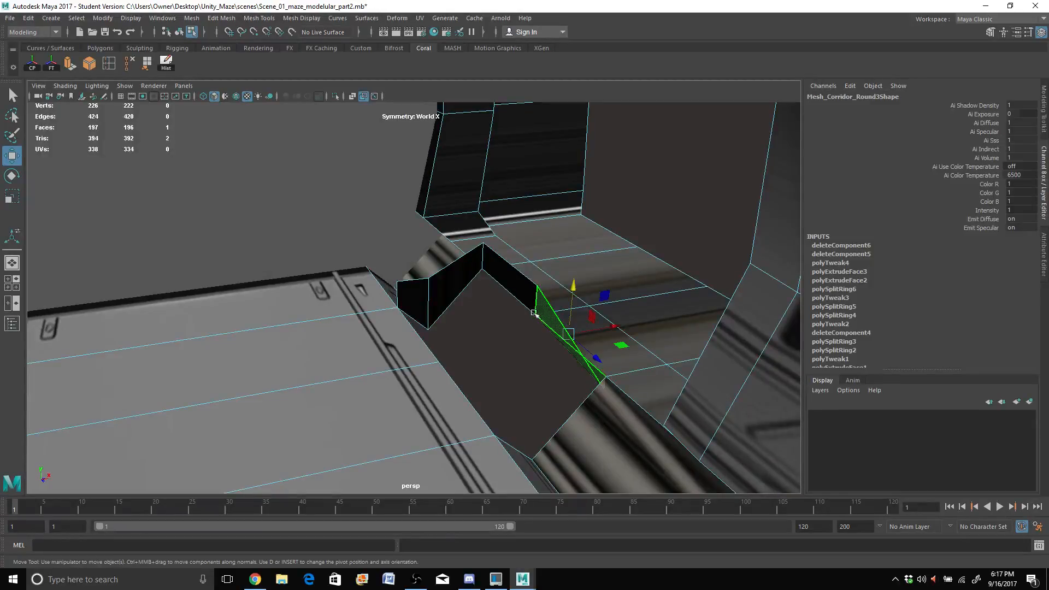
{"action": "left_click", "coordinate": [507, 273], "text": "shift"}
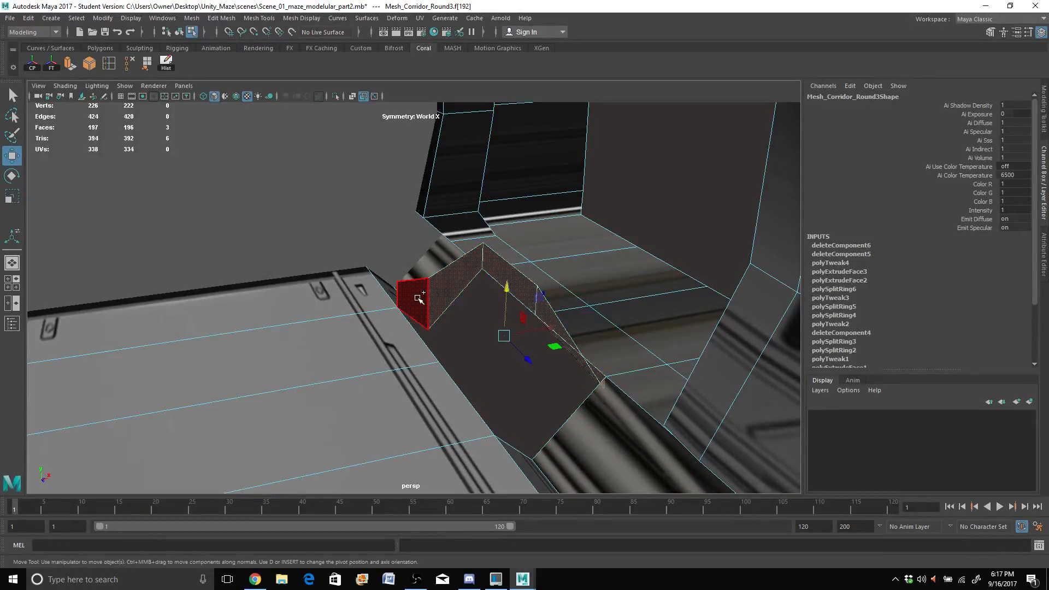
{"action": "left_click", "coordinate": [435, 291], "text": "shift"}
{"action": "key", "text": "Delete"}
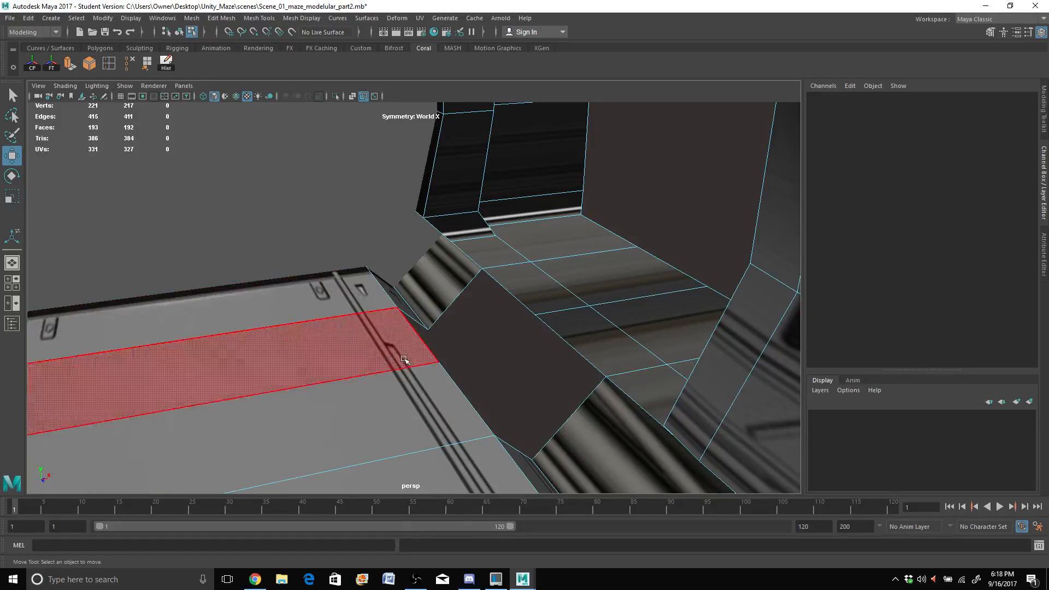
Step: Try to lower the side branch floor's vertices slightly in Y
{"action": "right_click_drag", "start_coordinate": [404, 359], "coordinate": [403, 293]}
{"action": "double_click", "coordinate": [347, 382]}
{"action": "scroll", "coordinate": [348, 397], "scroll_direction": "up", "scroll_amount": 1}
{"action": "left_click_drag", "start_coordinate": [408, 388], "coordinate": [470, 398], "text": "alt"}
{"action": "right_click_drag", "start_coordinate": [315, 265], "coordinate": [265, 262]}
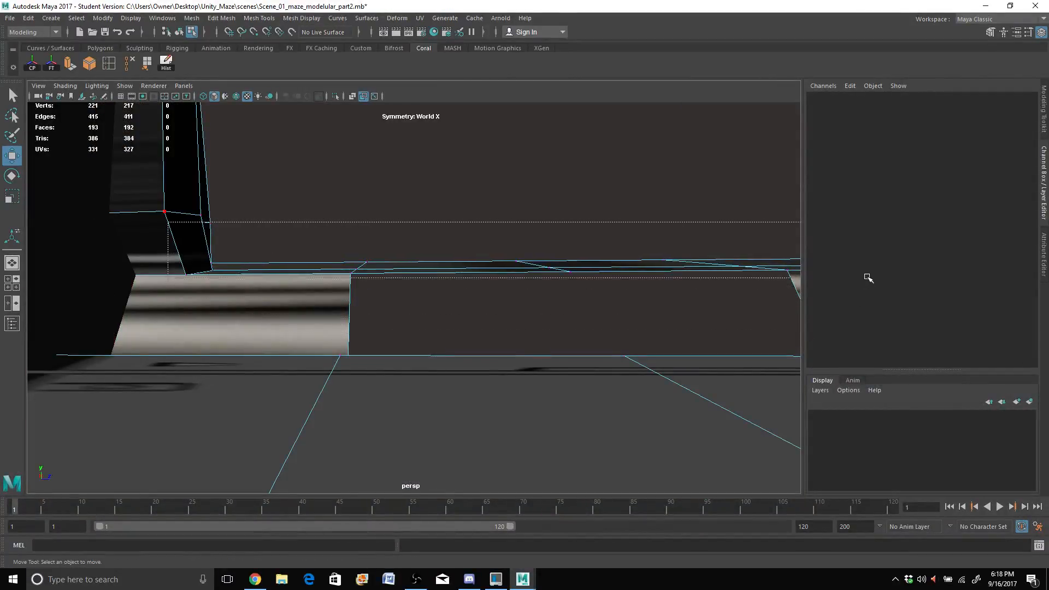
{"action": "left_click_drag", "start_coordinate": [867, 277], "coordinate": [838, 274]}
{"action": "middle_click_drag", "start_coordinate": [640, 296], "coordinate": [379, 325], "text": "alt"}
{"action": "left_click_drag", "start_coordinate": [612, 248], "coordinate": [664, 321], "text": "shift"}
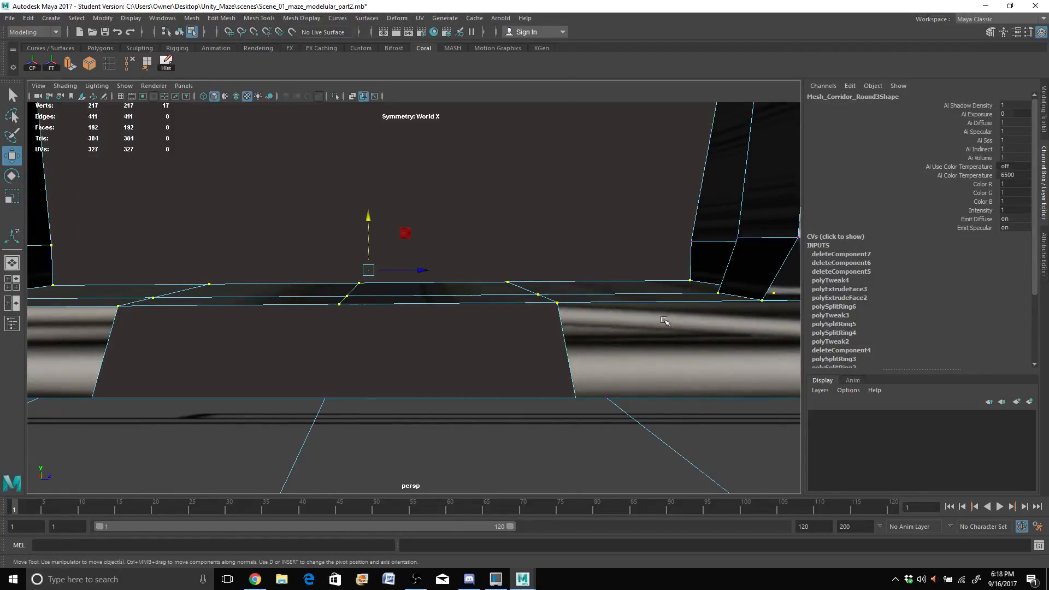
{"action": "left_click_drag", "start_coordinate": [369, 229], "coordinate": [369, 252]}
{"action": "left_click_drag", "start_coordinate": [437, 372], "coordinate": [261, 311], "text": "alt"}
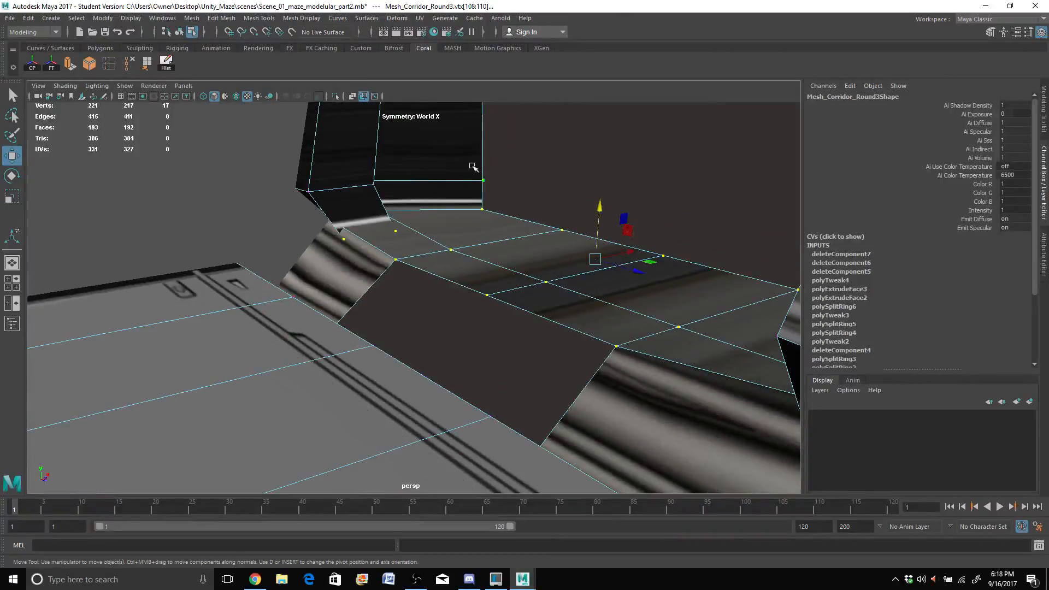
Step: Undo the last move and selection changes on the branch floor's vertices
{"action": "left_click", "coordinate": [558, 188]}
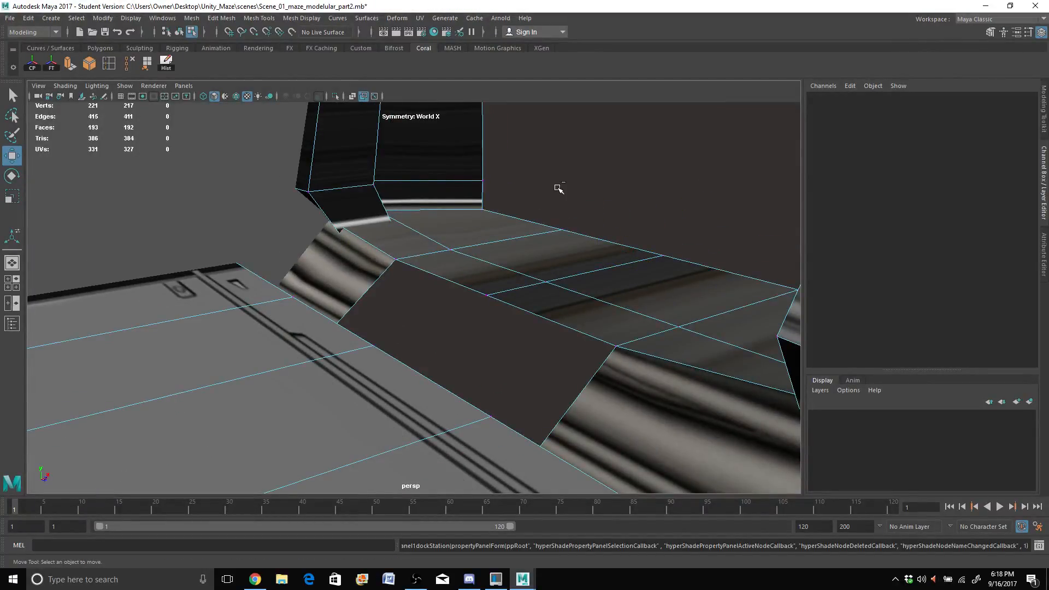
{"action": "key", "text": "ctrl+z"}
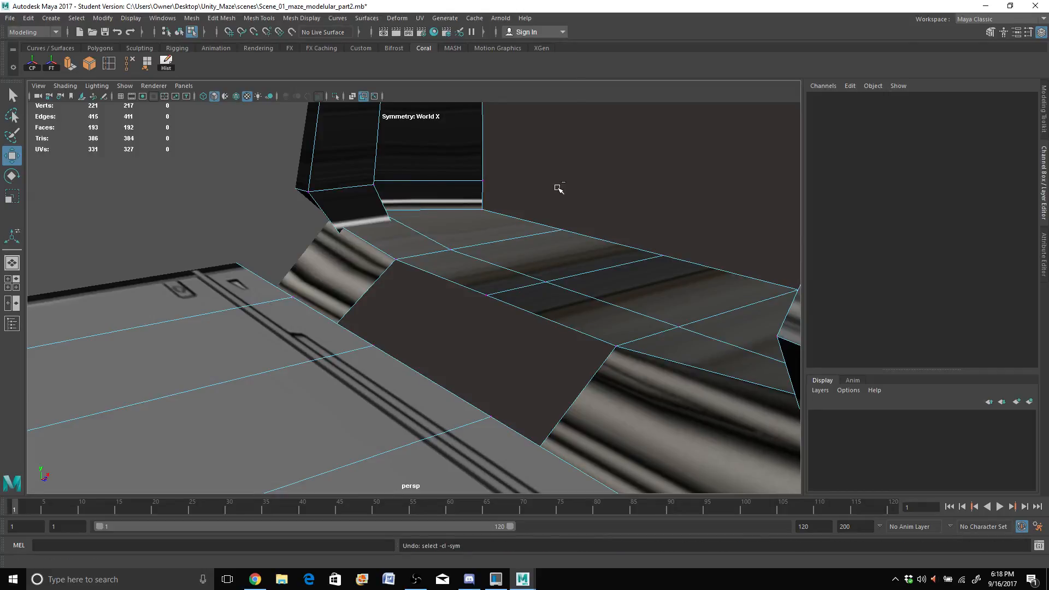
{"action": "key", "text": "ctrl+z"}
{"action": "key", "text": "ctrl+z"}
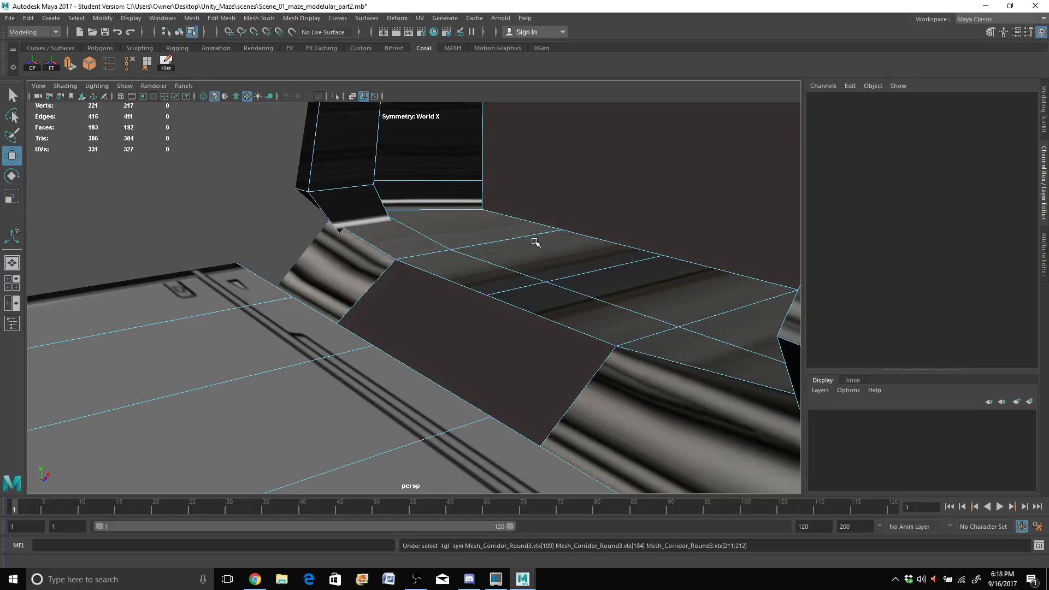
{"action": "scroll", "coordinate": [534, 242], "scroll_direction": "down", "scroll_amount": 8}
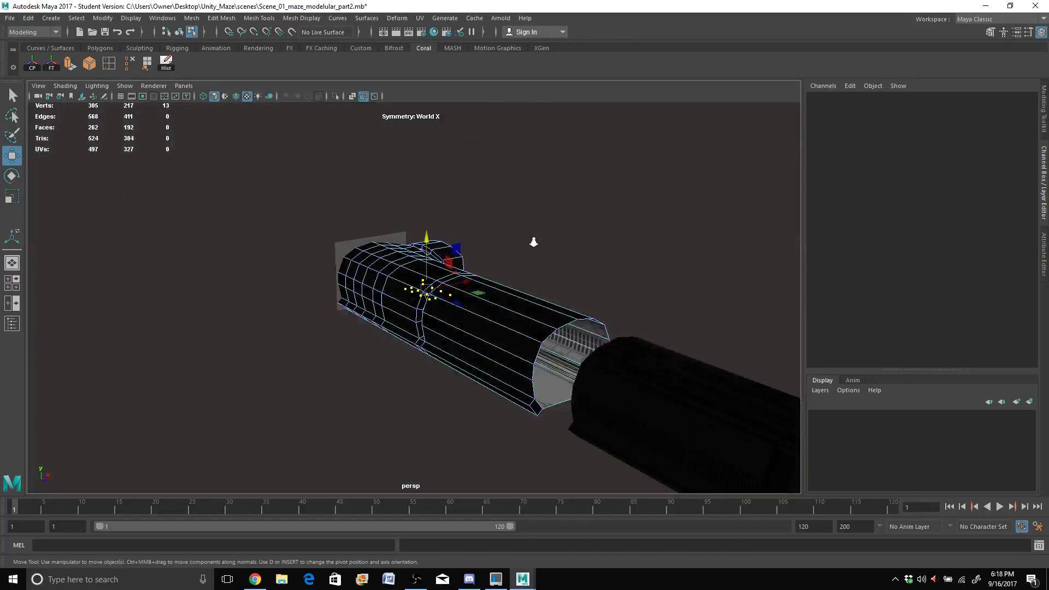
{"action": "scroll", "coordinate": [534, 243], "scroll_direction": "down", "scroll_amount": 2}
{"action": "scroll", "coordinate": [533, 242], "scroll_direction": "up", "scroll_amount": 10}
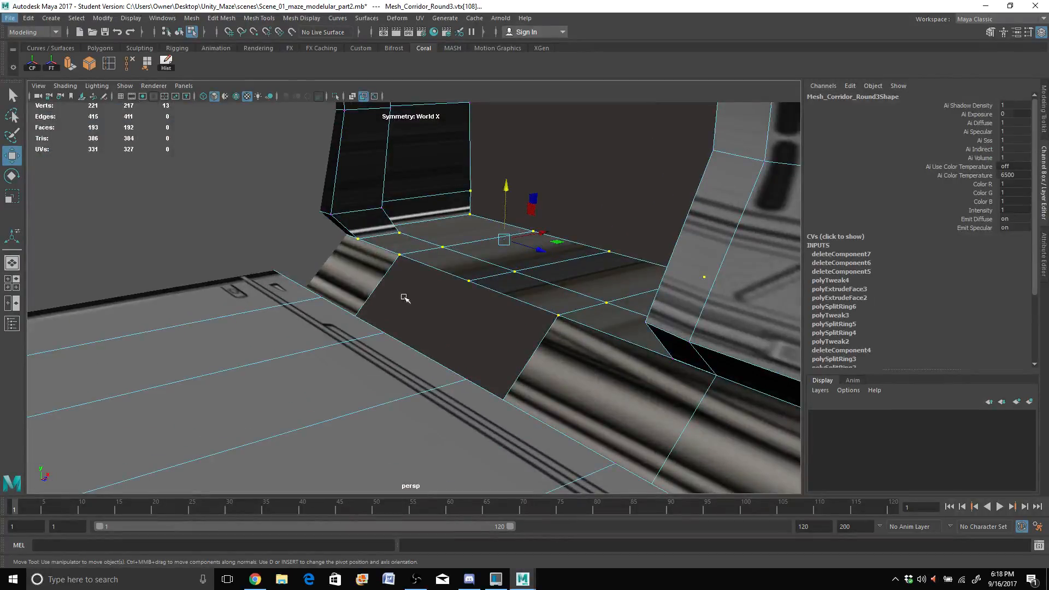
Step: Select the four edges along the trim gap's corridor and branch sides and extrude them upward with Local Translate Z 0.0373
{"action": "left_click_drag", "start_coordinate": [405, 298], "coordinate": [430, 298], "text": "alt"}
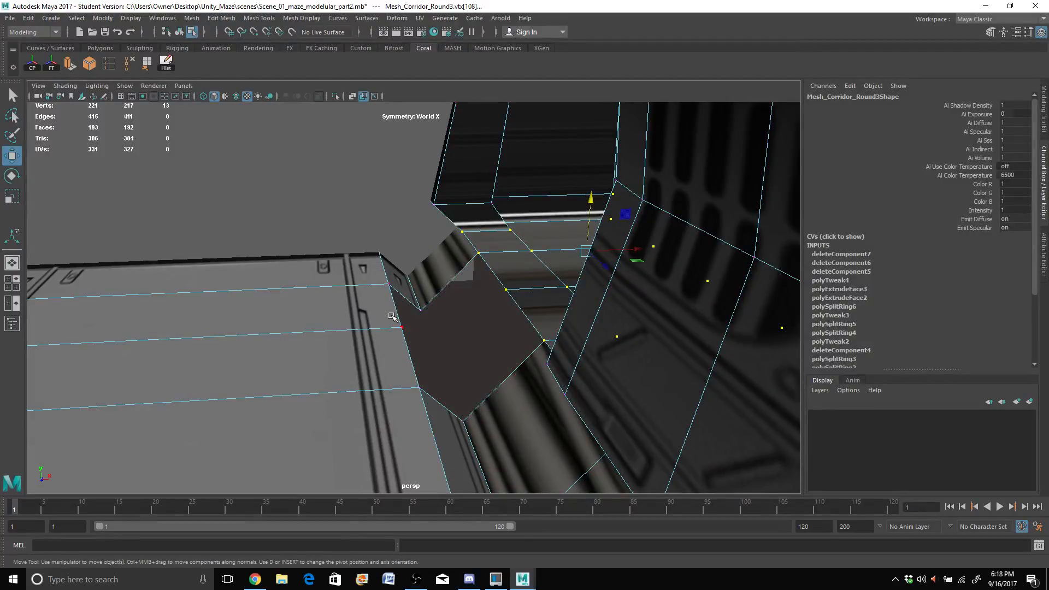
{"action": "right_click_drag", "start_coordinate": [392, 316], "coordinate": [391, 236]}
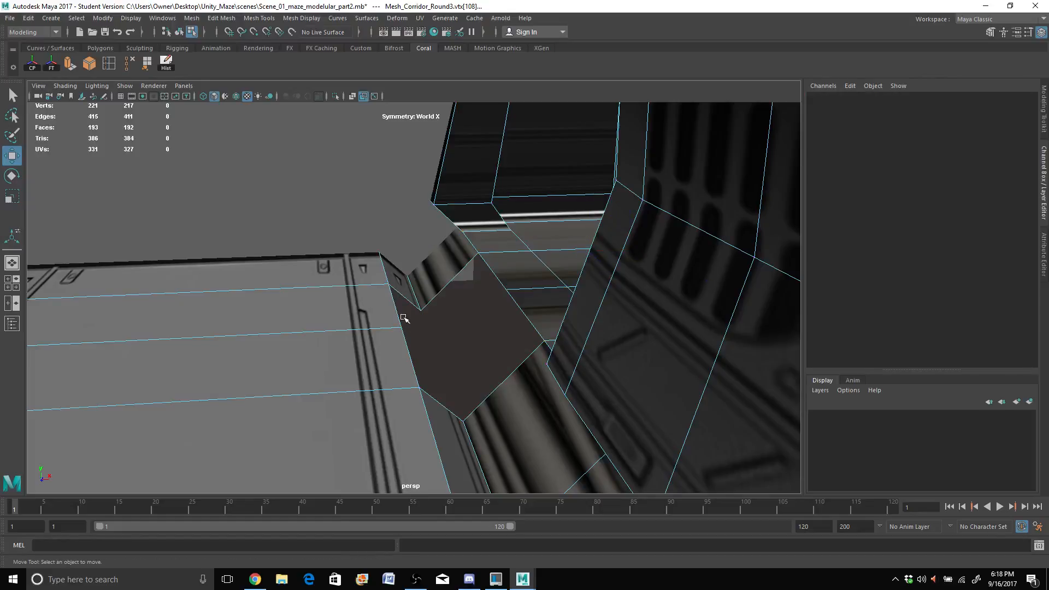
{"action": "left_click", "coordinate": [393, 313]}
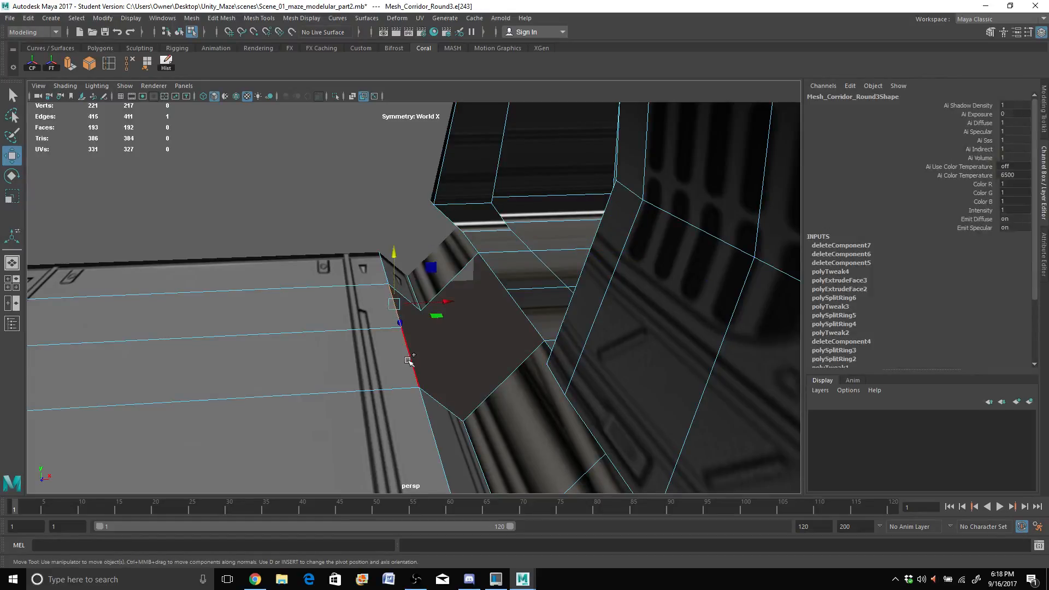
{"action": "left_click", "coordinate": [500, 275], "text": "shift"}
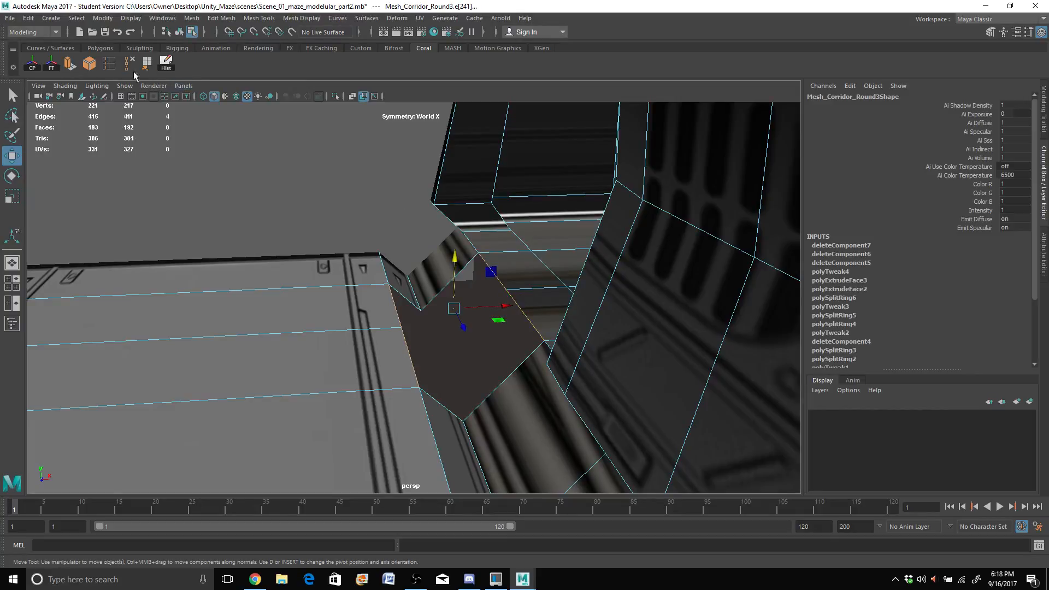
{"action": "left_click", "coordinate": [71, 67]}
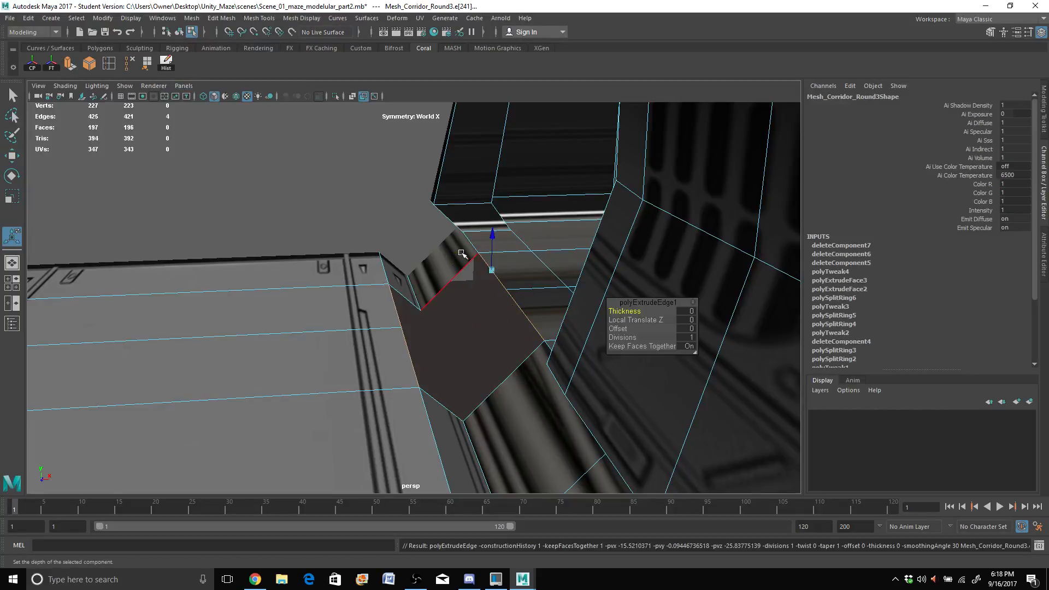
{"action": "left_click_drag", "start_coordinate": [493, 238], "coordinate": [492, 226]}
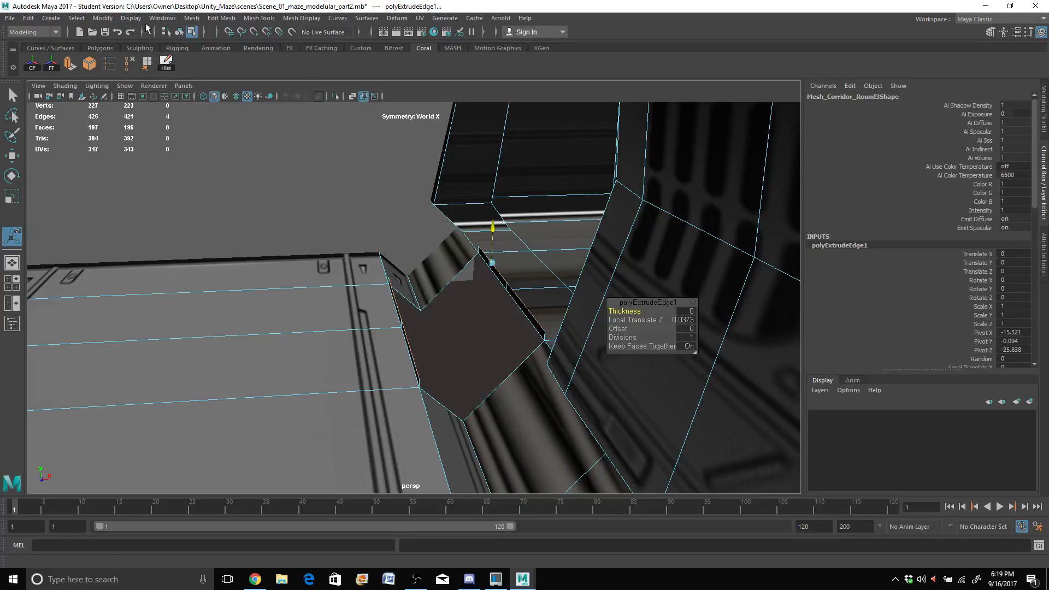
Step: Bridge the extruded edges across the gap to form the threshold's new top surface
{"action": "left_click", "coordinate": [191, 18]}
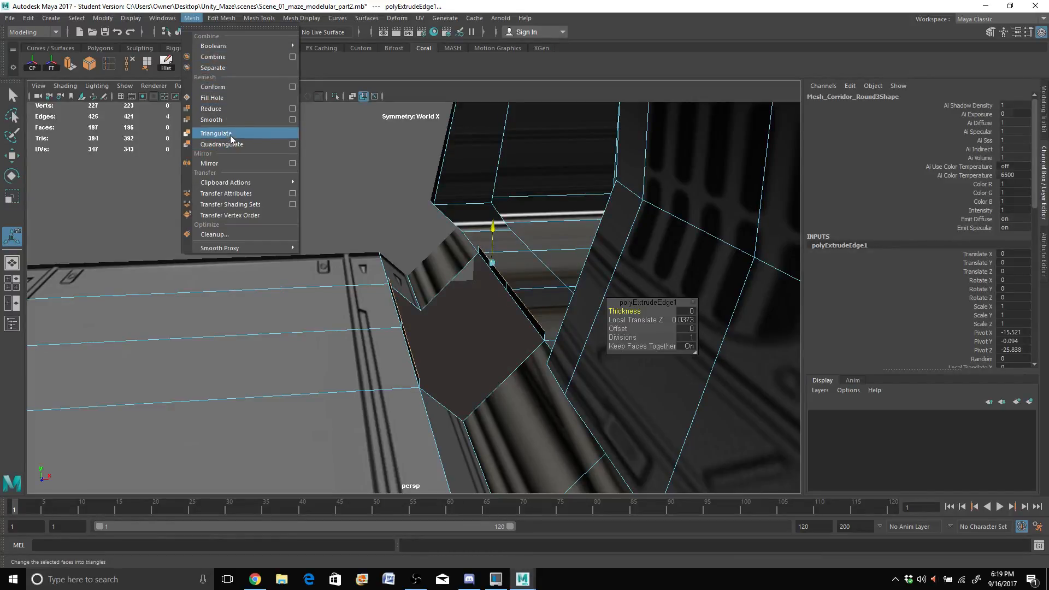
{"action": "left_click", "coordinate": [221, 18]}
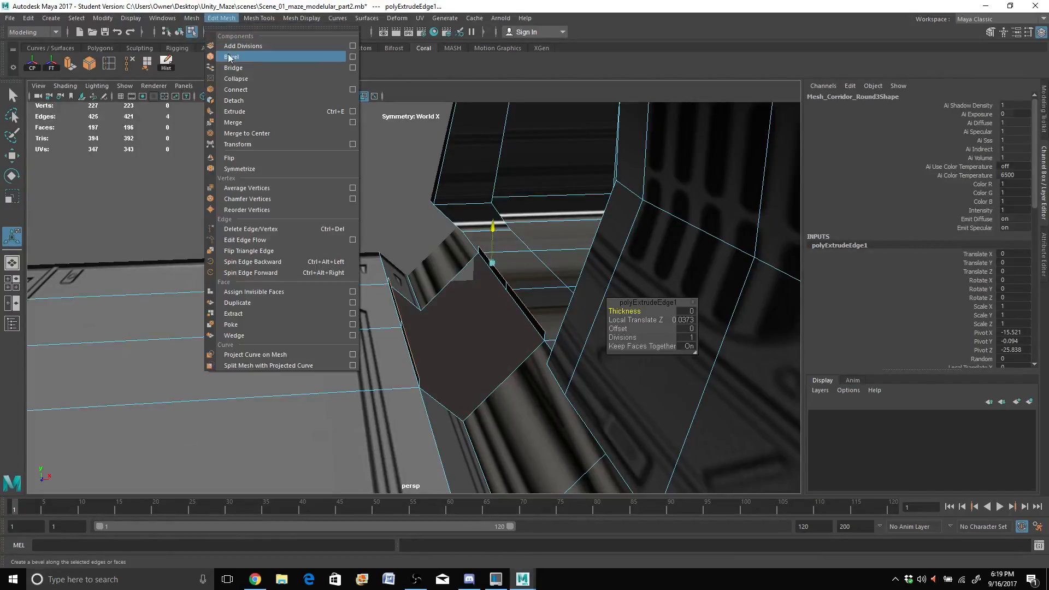
{"action": "left_click", "coordinate": [235, 68]}
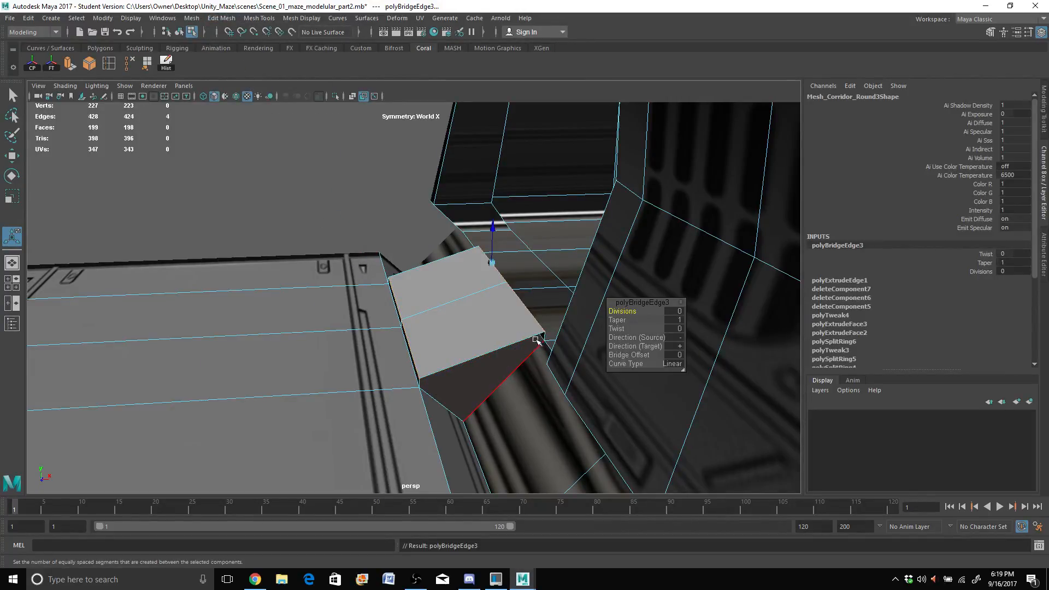
Step: Try deleting the two edges on the bridged surface's branch side, and undo the deletion
{"action": "left_click", "coordinate": [519, 315]}
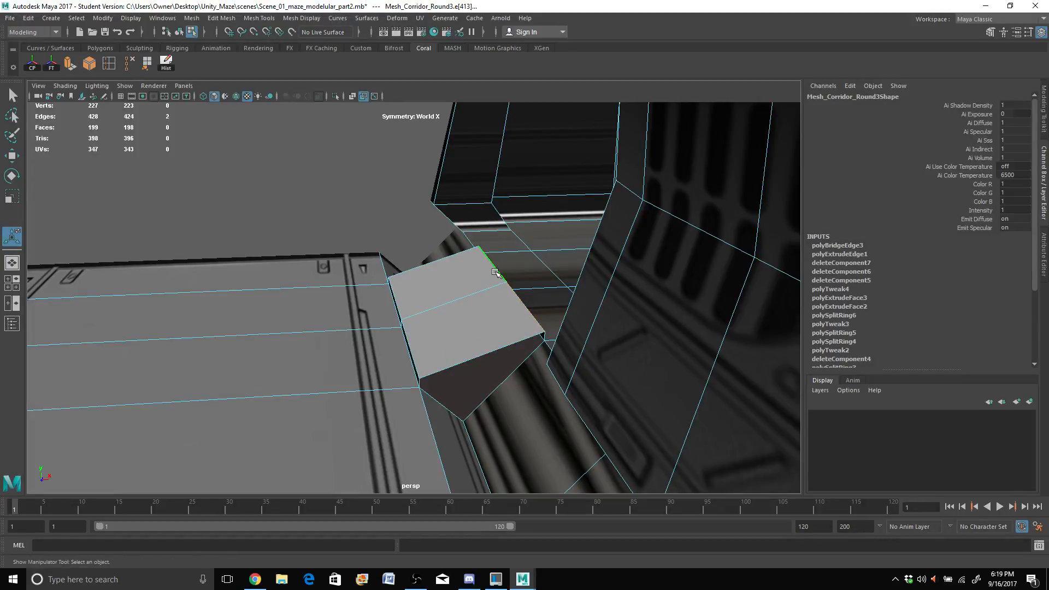
{"action": "key", "text": "Delete"}
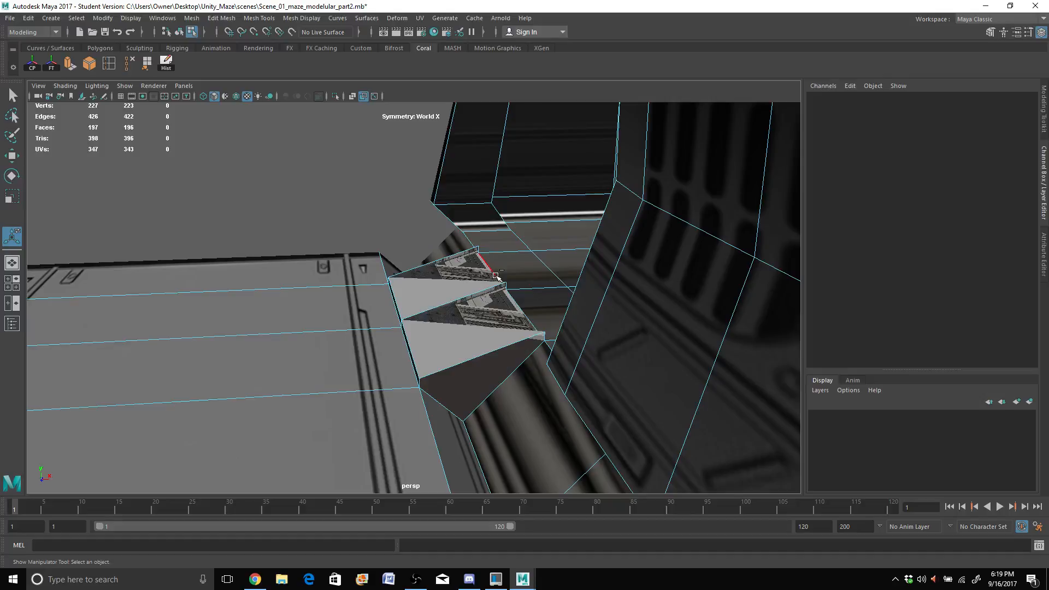
{"action": "key", "text": "ctrl+z"}
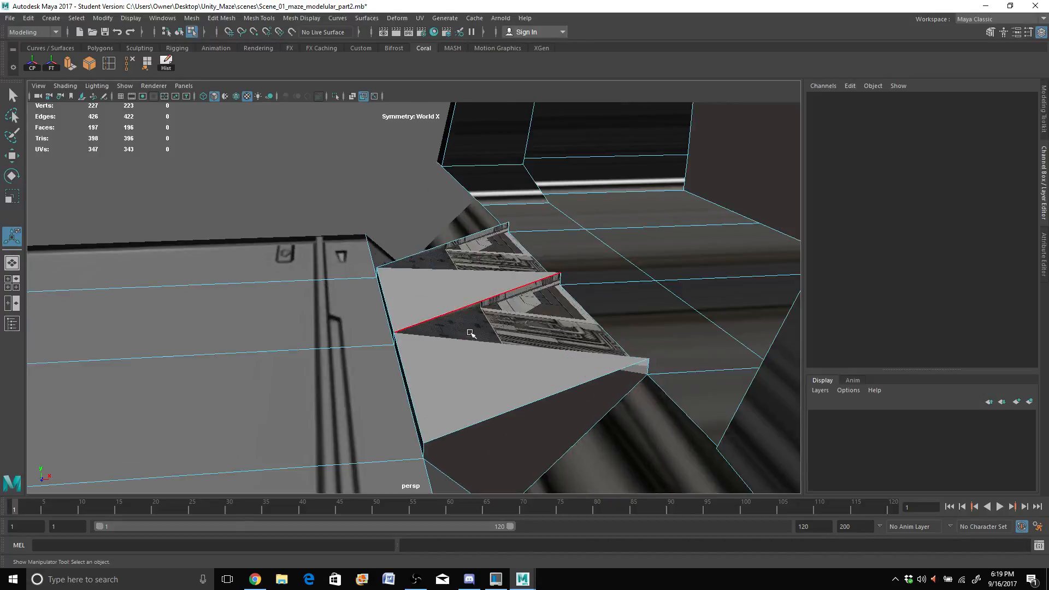
{"action": "left_click_drag", "start_coordinate": [528, 337], "coordinate": [418, 352], "text": "alt"}
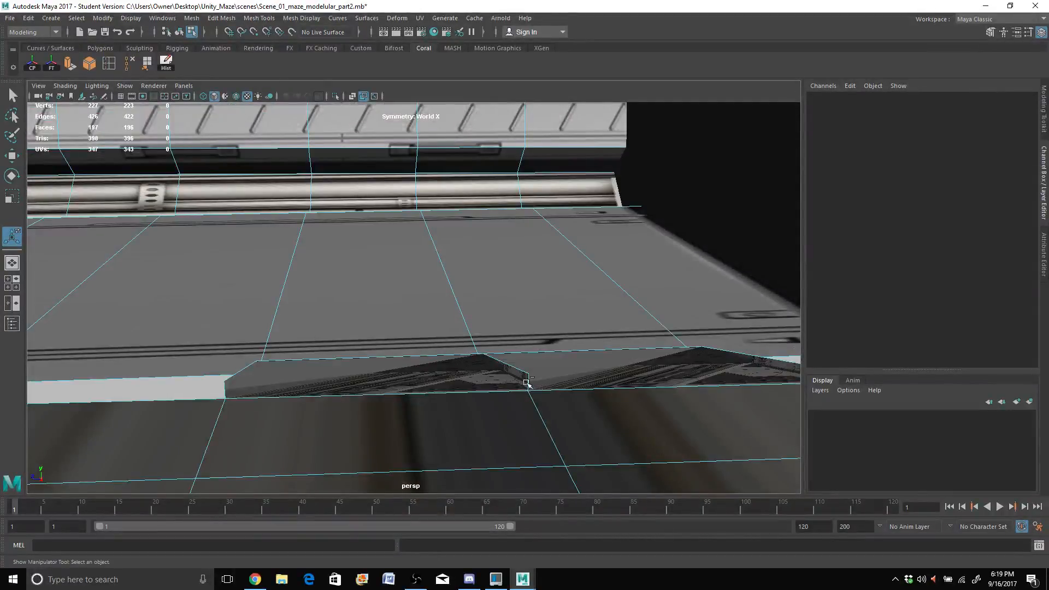
{"action": "key", "text": "ctrl+z"}
{"action": "key", "text": "ctrl+z"}
Step: Examine the bridged threshold block at the side branch opening from the corridor side, including its open end
{"action": "left_click", "coordinate": [11, 97]}
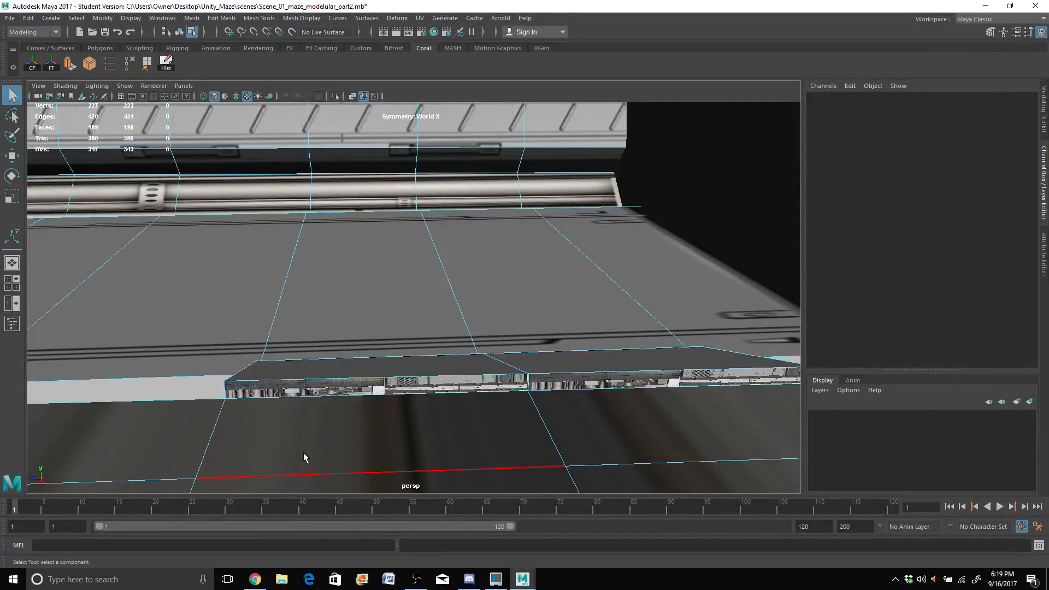
{"action": "left_click_drag", "start_coordinate": [369, 406], "coordinate": [540, 411], "text": "alt"}
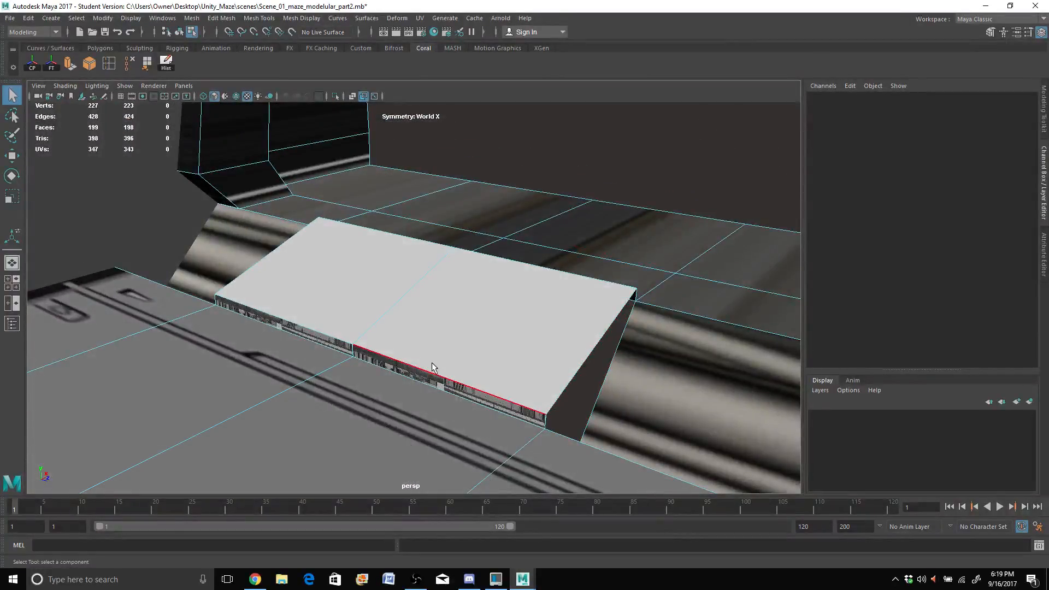
{"action": "scroll", "coordinate": [430, 362], "scroll_direction": "down", "scroll_amount": 2}
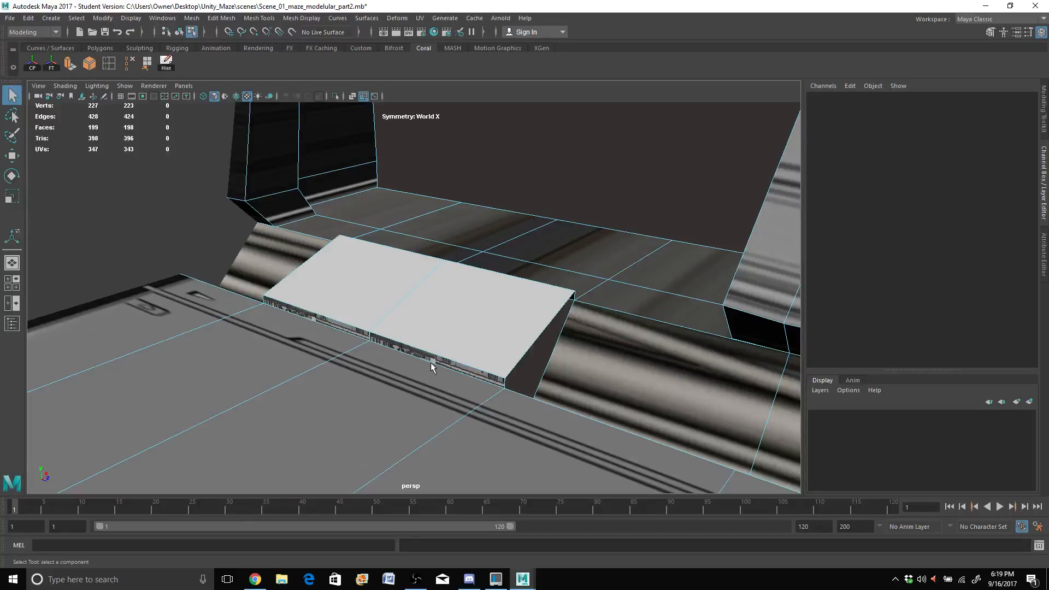
{"action": "scroll", "coordinate": [425, 367], "scroll_direction": "down", "scroll_amount": 1}
{"action": "scroll", "coordinate": [419, 372], "scroll_direction": "up", "scroll_amount": 2}
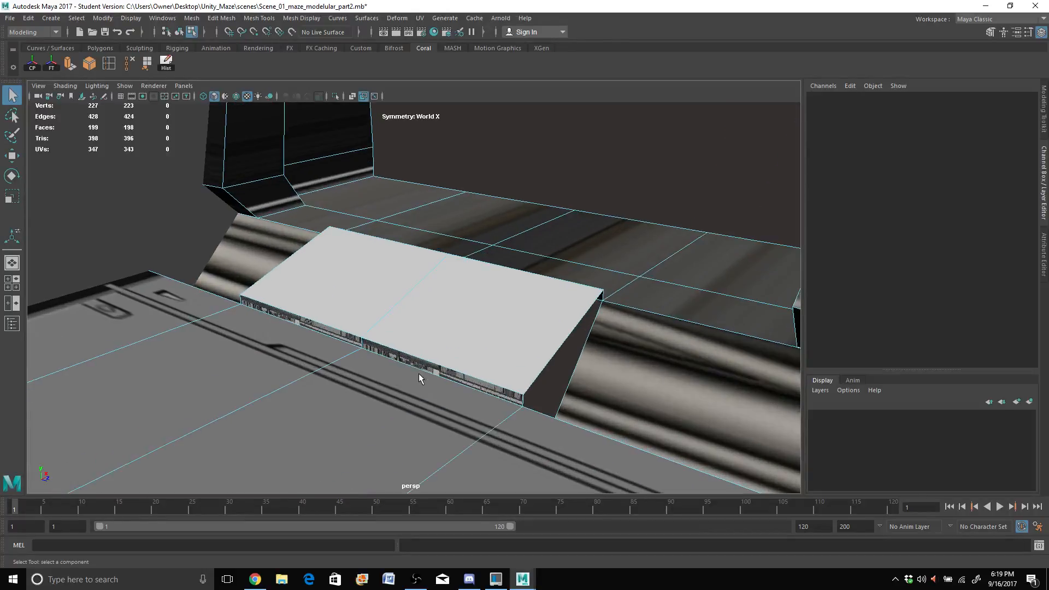
{"action": "left_click_drag", "start_coordinate": [490, 344], "coordinate": [468, 344], "text": "alt"}
{"action": "scroll", "coordinate": [464, 352], "scroll_direction": "down", "scroll_amount": 5}
{"action": "scroll", "coordinate": [465, 353], "scroll_direction": "up", "scroll_amount": 4}
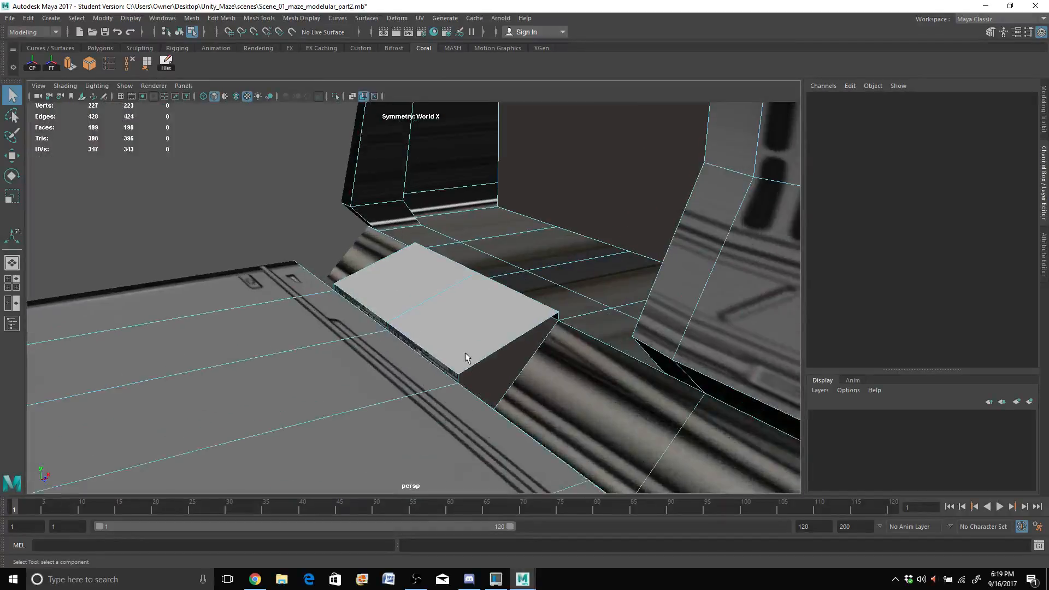
Step: Save the scene under its current file name, accepting the student version notice
{"action": "left_click", "coordinate": [10, 18]}
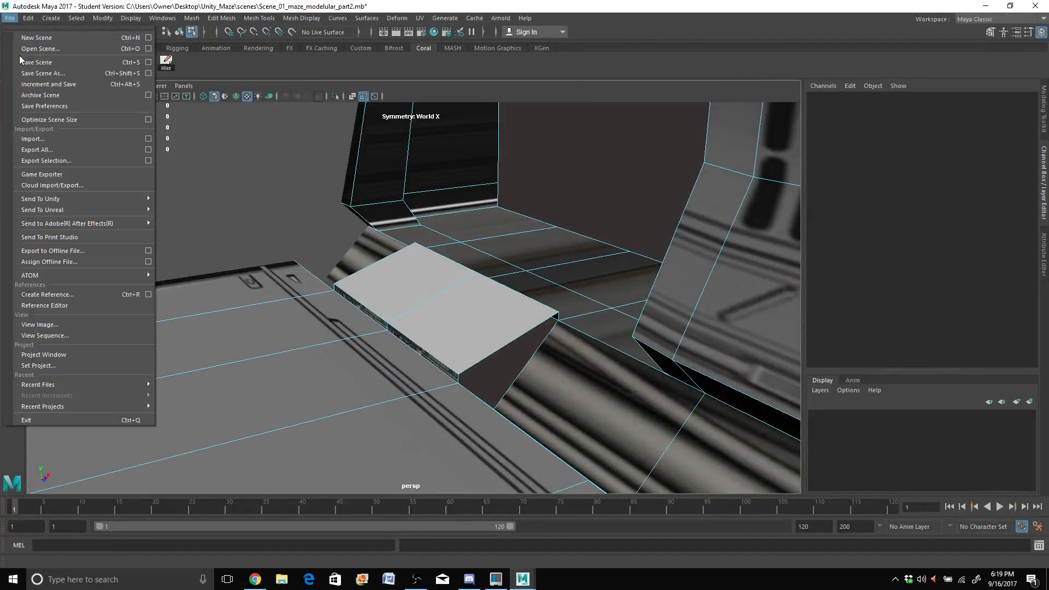
{"action": "left_click", "coordinate": [36, 62]}
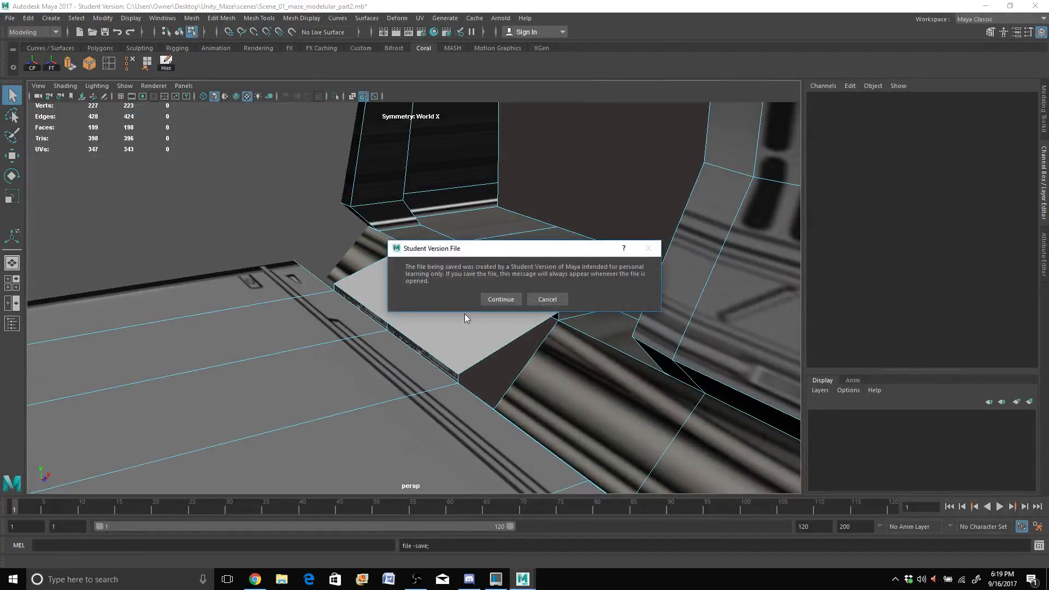
{"action": "left_click", "coordinate": [496, 300]}
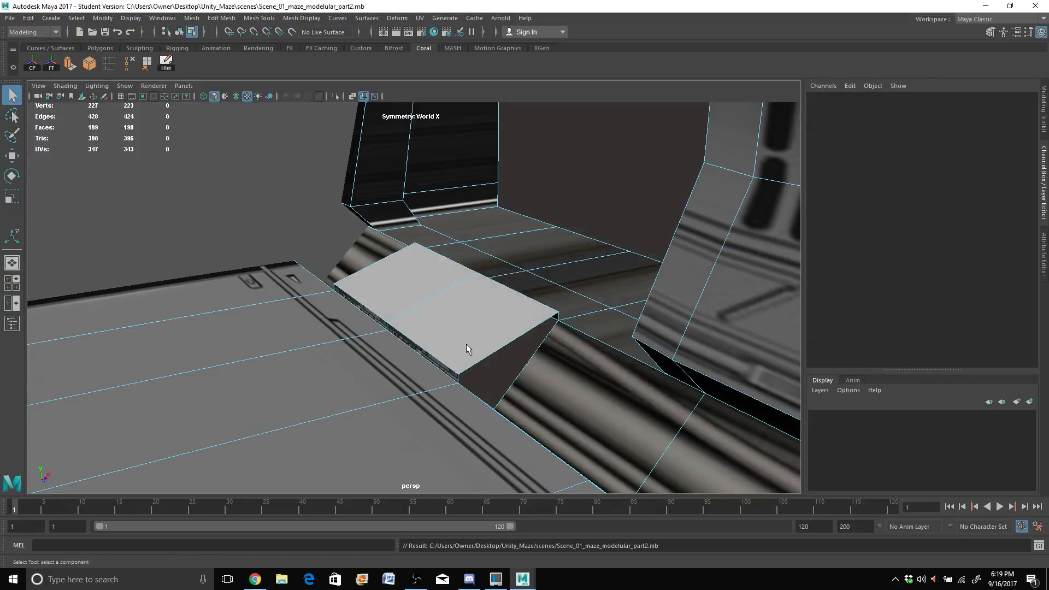
Step: Examine the junction piece's exterior, its side branch opening and its alignment with the neighbouring tunnel modules and central room
{"action": "scroll", "coordinate": [494, 310], "scroll_direction": "down", "scroll_amount": 3}
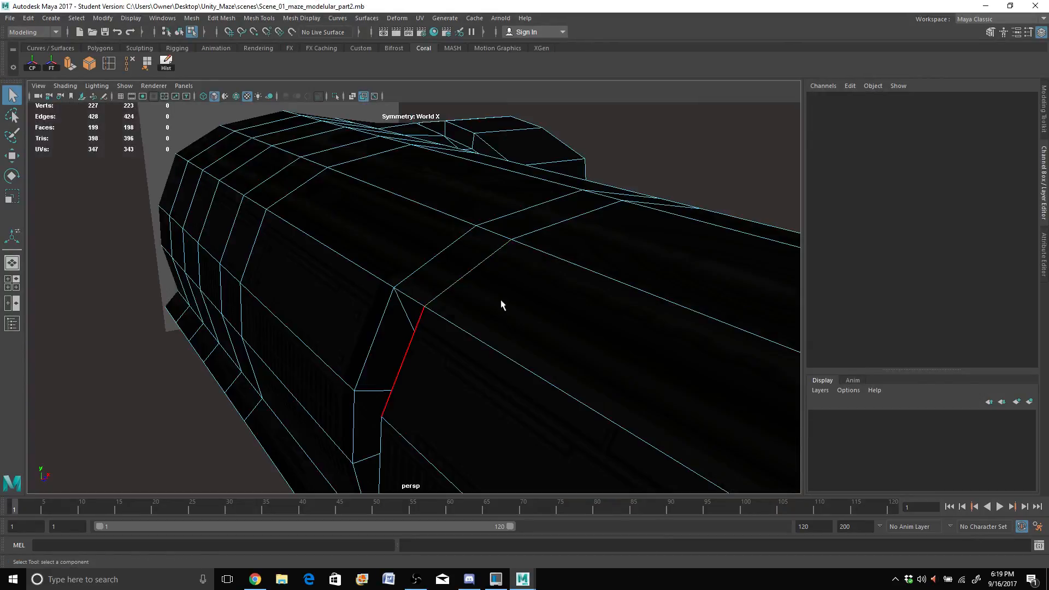
{"action": "left_click_drag", "start_coordinate": [552, 292], "coordinate": [369, 286], "text": "alt"}
{"action": "right_click_drag", "start_coordinate": [369, 286], "coordinate": [423, 265], "text": "alt"}
{"action": "left_click_drag", "start_coordinate": [355, 274], "coordinate": [402, 349], "text": "alt"}
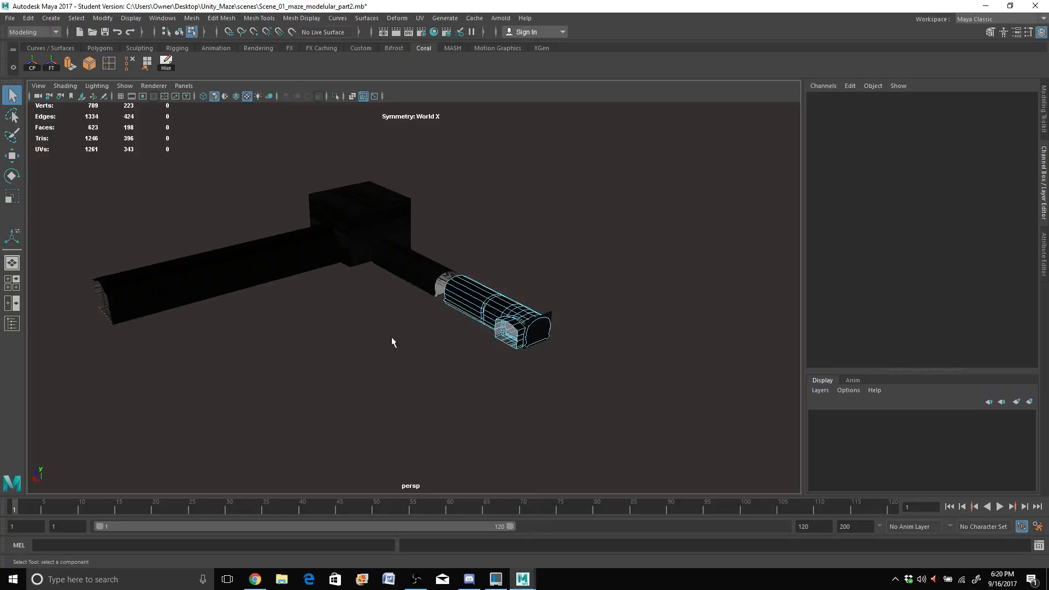
{"action": "scroll", "coordinate": [397, 337], "scroll_direction": "up", "scroll_amount": 5}
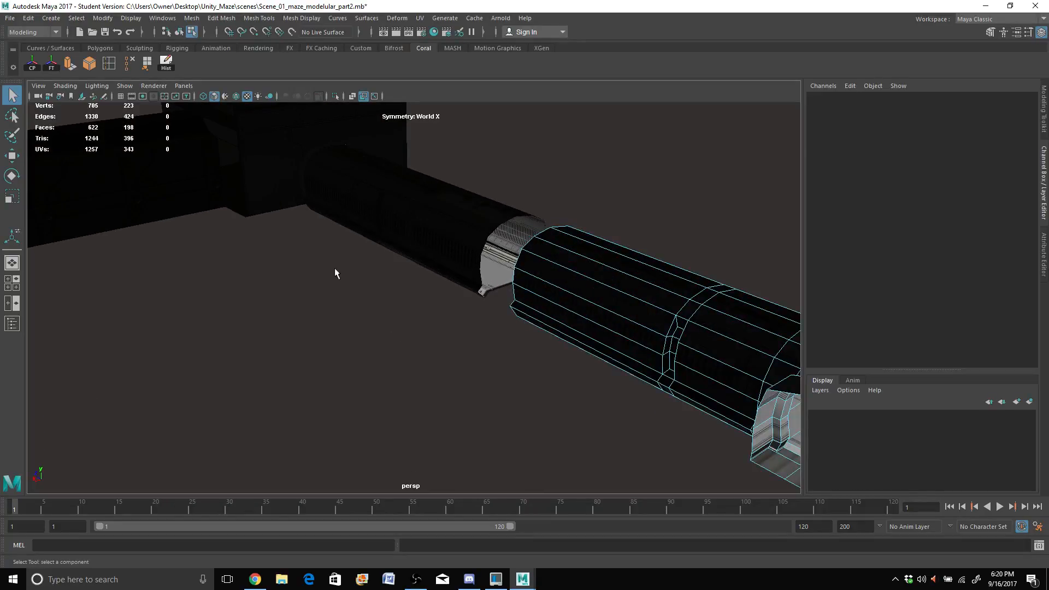
{"action": "scroll", "coordinate": [451, 282], "scroll_direction": "down", "scroll_amount": 2}
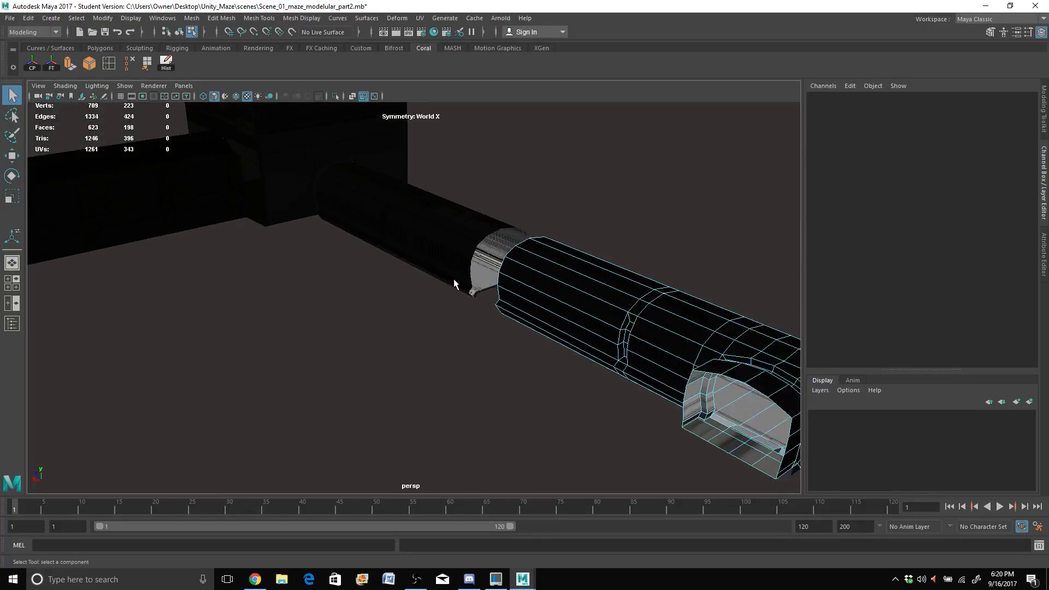
{"action": "middle_click_drag", "start_coordinate": [545, 323], "coordinate": [378, 237], "text": "alt"}
{"action": "scroll", "coordinate": [481, 264], "scroll_direction": "up", "scroll_amount": 4}
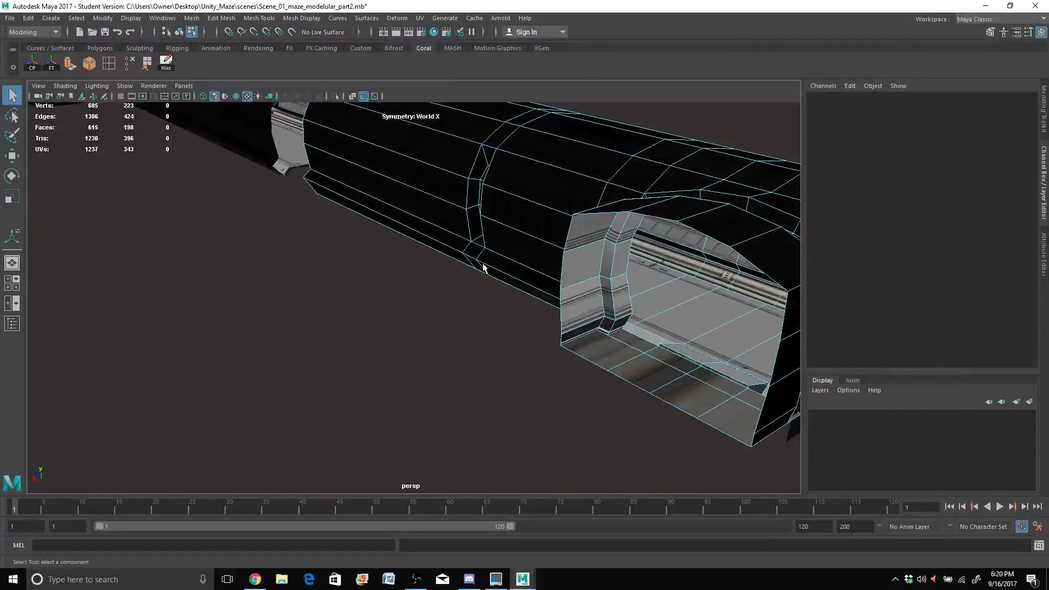
{"action": "mouse_move", "coordinate": [535, 279]}
{"action": "left_mouse_down", "text": "alt"}
{"action": "mouse_move", "coordinate": [581, 290]}
{"action": "mouse_move", "coordinate": [543, 269]}
{"action": "mouse_move", "coordinate": [381, 272]}
{"action": "mouse_move", "coordinate": [480, 263]}
{"action": "mouse_move", "coordinate": [525, 271]}
{"action": "left_mouse_up", "text": "alt"}
{"action": "scroll", "coordinate": [525, 271], "scroll_direction": "up", "scroll_amount": 2}
{"action": "middle_click_drag", "start_coordinate": [580, 220], "coordinate": [407, 252], "text": "alt"}
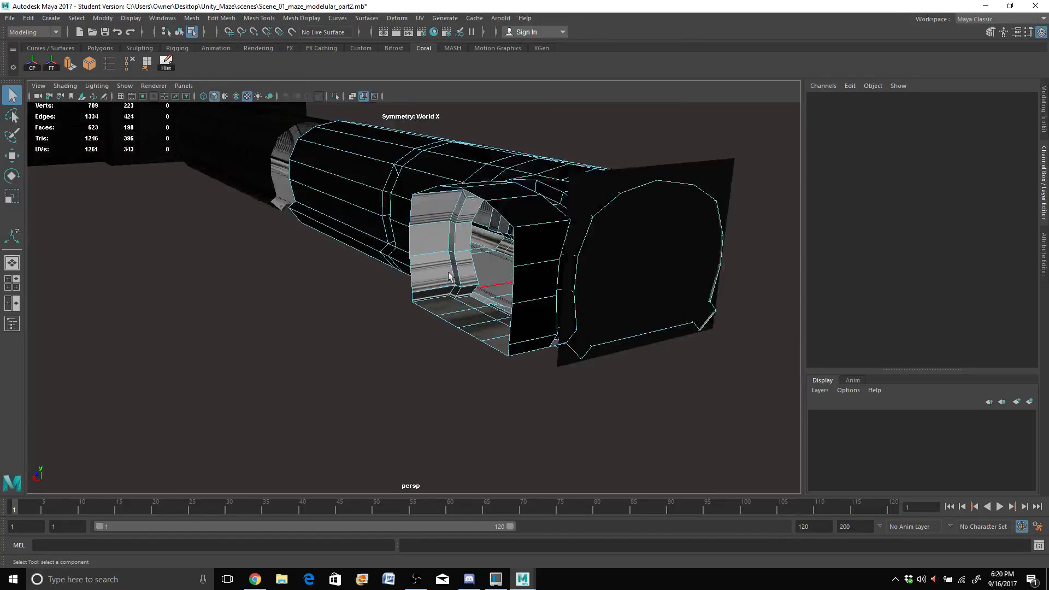
{"action": "left_click_drag", "start_coordinate": [371, 295], "coordinate": [304, 308], "text": "alt"}
{"action": "middle_click_drag", "start_coordinate": [304, 309], "coordinate": [438, 317], "text": "alt"}
{"action": "scroll", "coordinate": [440, 319], "scroll_direction": "down", "scroll_amount": 3}
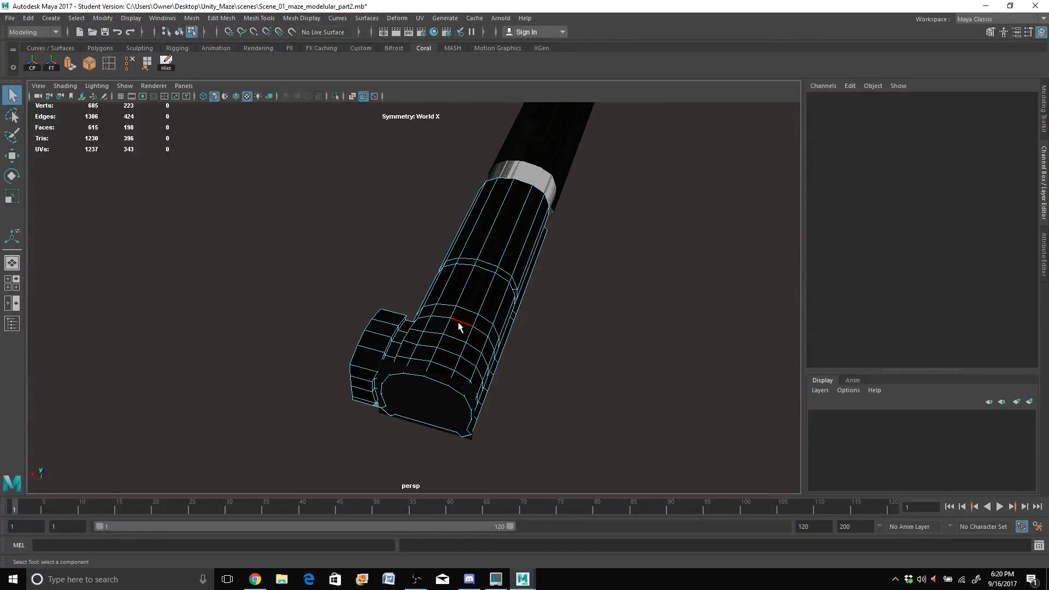
{"action": "scroll", "coordinate": [473, 327], "scroll_direction": "down", "scroll_amount": 4}
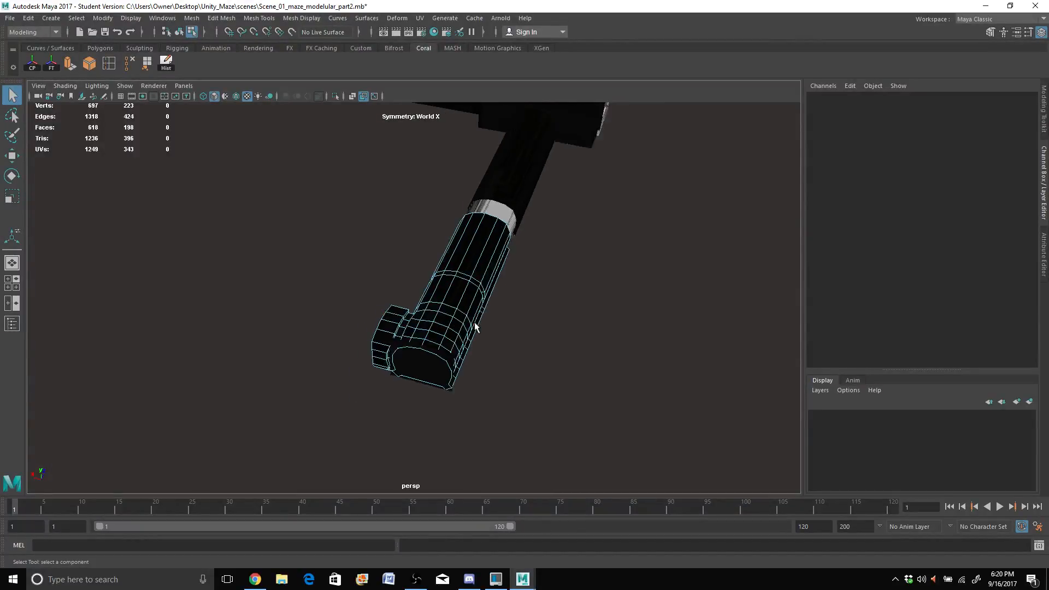
{"action": "middle_click_drag", "start_coordinate": [404, 241], "coordinate": [366, 345], "text": "alt"}
{"action": "scroll", "coordinate": [365, 344], "scroll_direction": "up", "scroll_amount": 3}
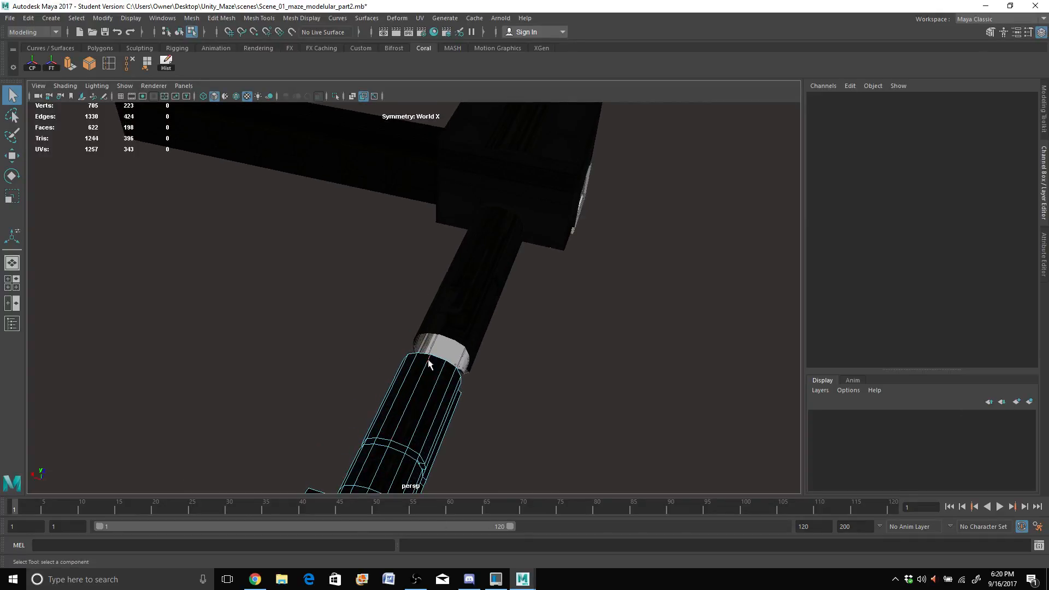
{"action": "middle_click_drag", "start_coordinate": [430, 418], "coordinate": [554, 251], "text": "alt"}
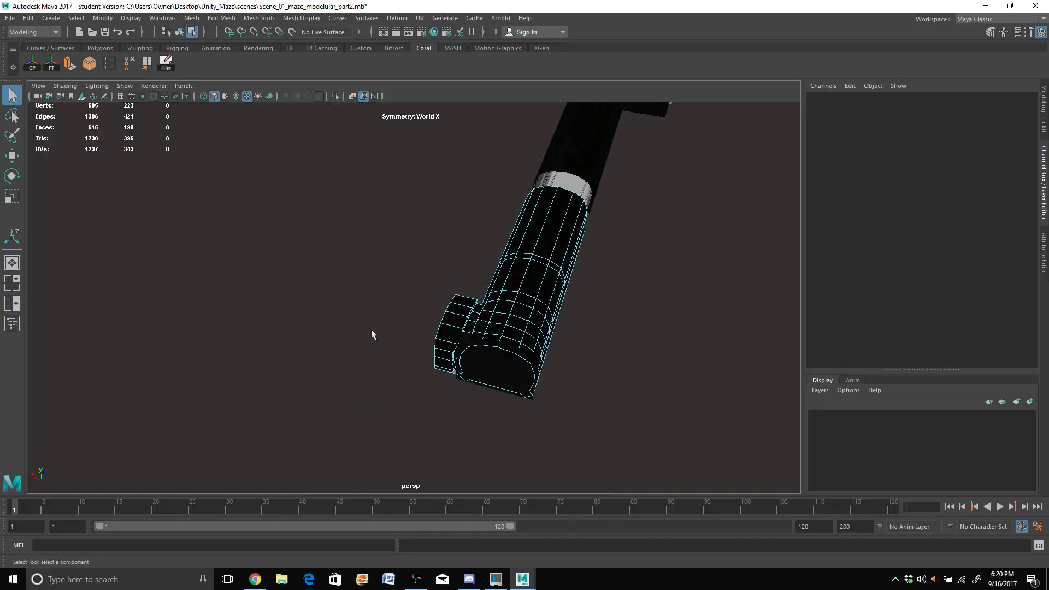